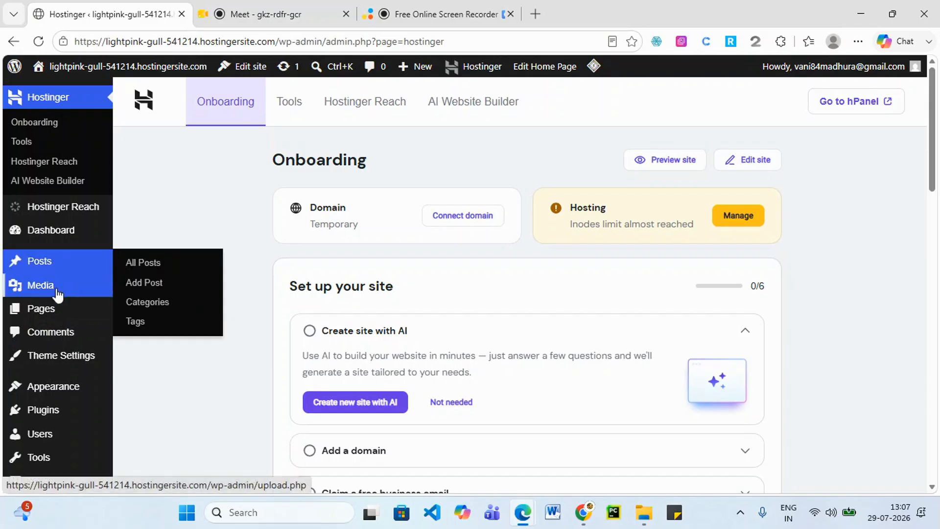
# Open the installed themes list and start a live preview of Astra.
pyautogui.moveTo(76, 396)
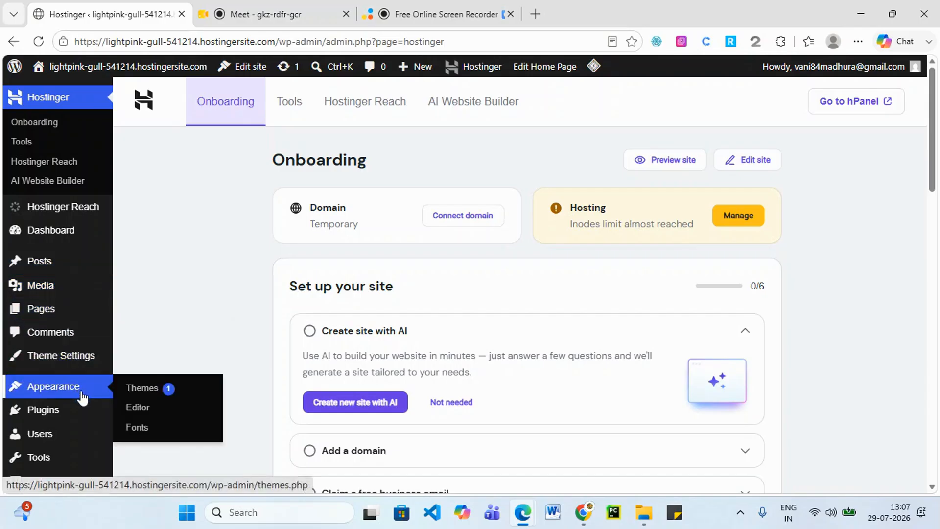
pyautogui.scroll(-3, 74, 413)
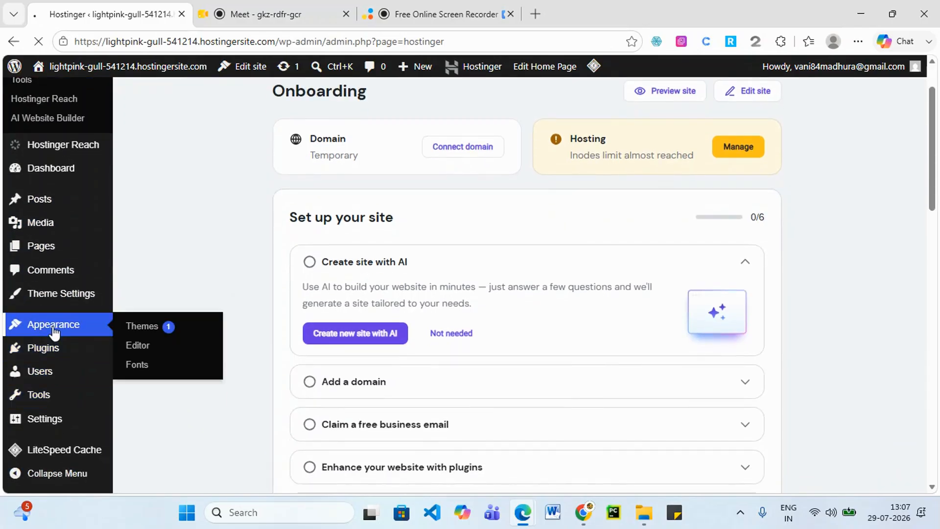
pyautogui.click(54, 325)
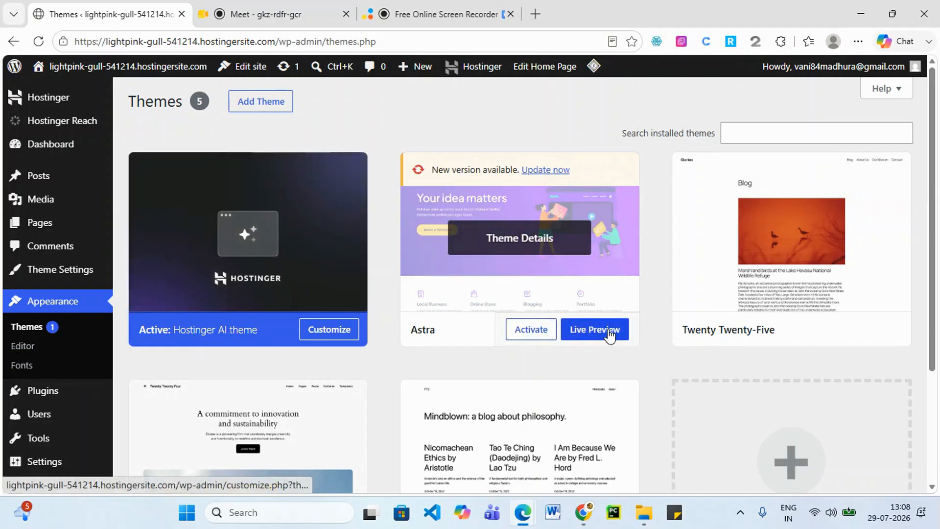
pyautogui.click(607, 333)
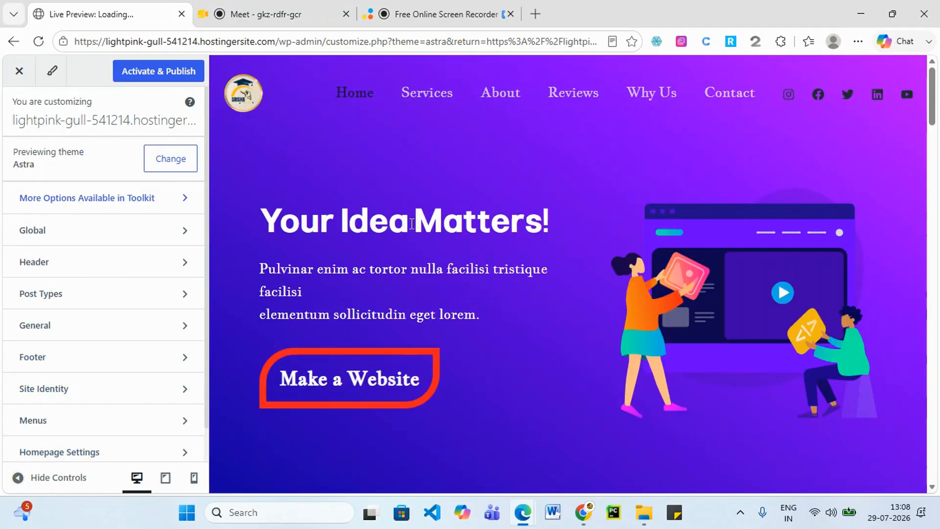
# Look through the Customizer's global settings, then open the Astra Header builder.
pyautogui.scroll(-10, 517, 278)
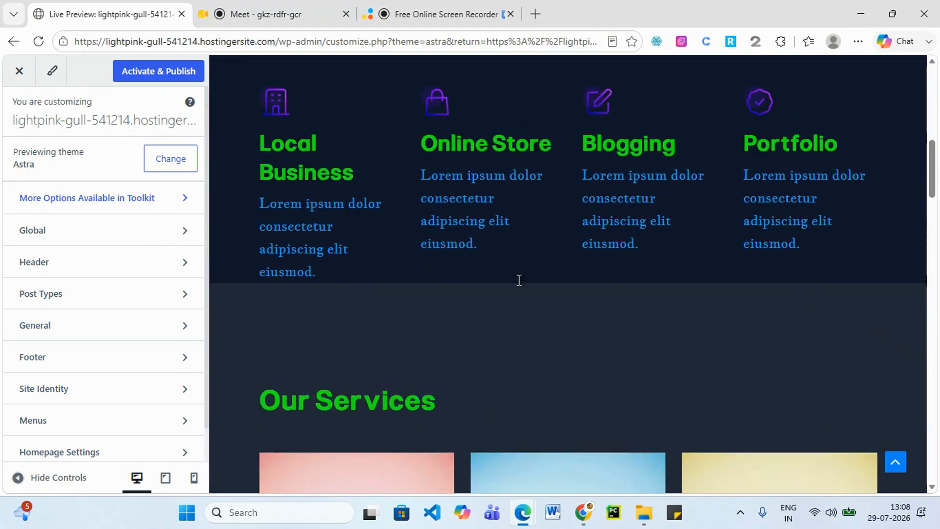
pyautogui.scroll(-1, 516, 289)
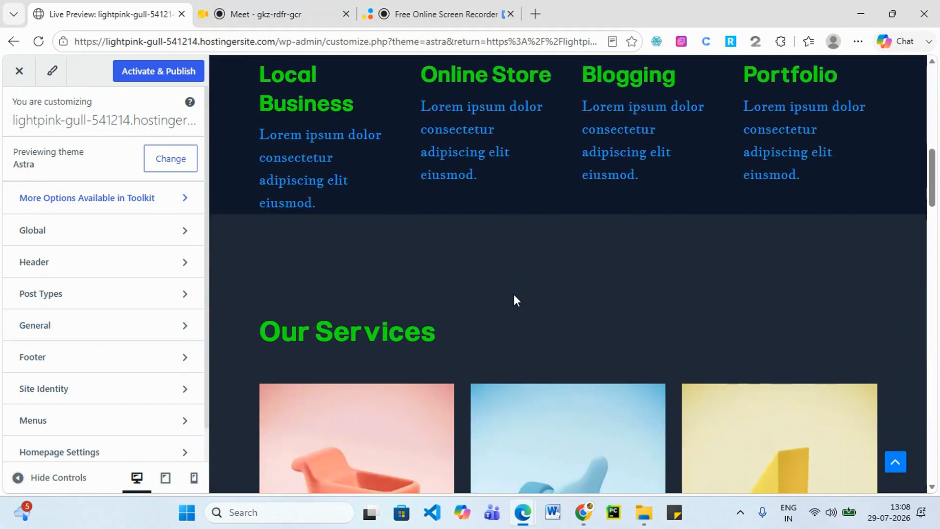
pyautogui.click(88, 232)
pyautogui.click(22, 114)
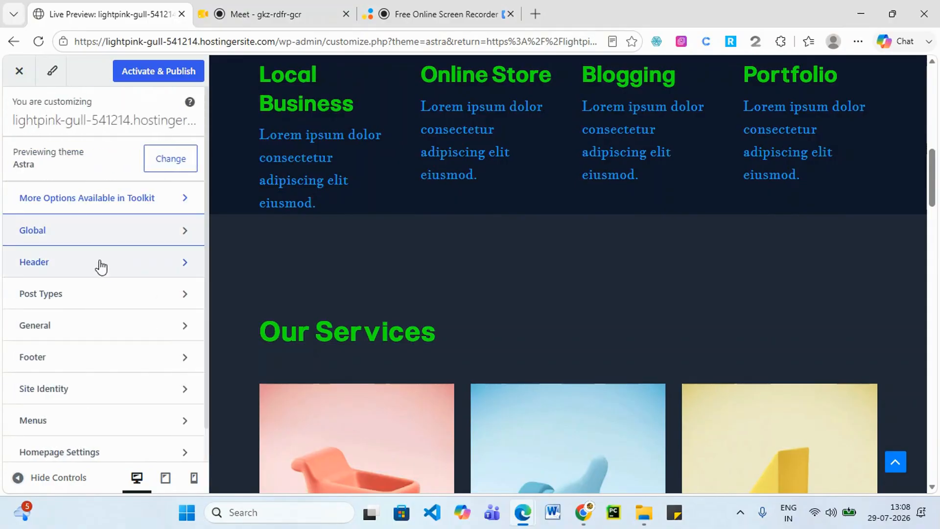
pyautogui.click(442, 9)
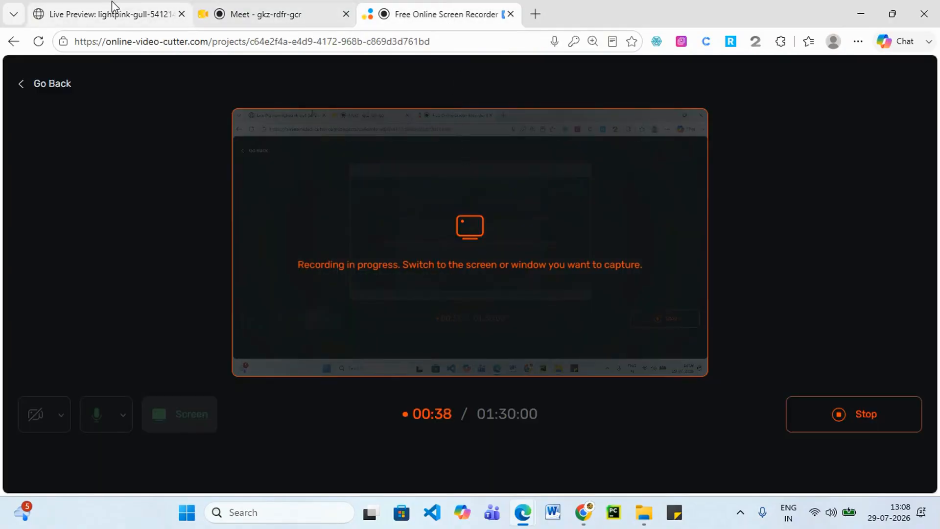
pyautogui.click(113, 12)
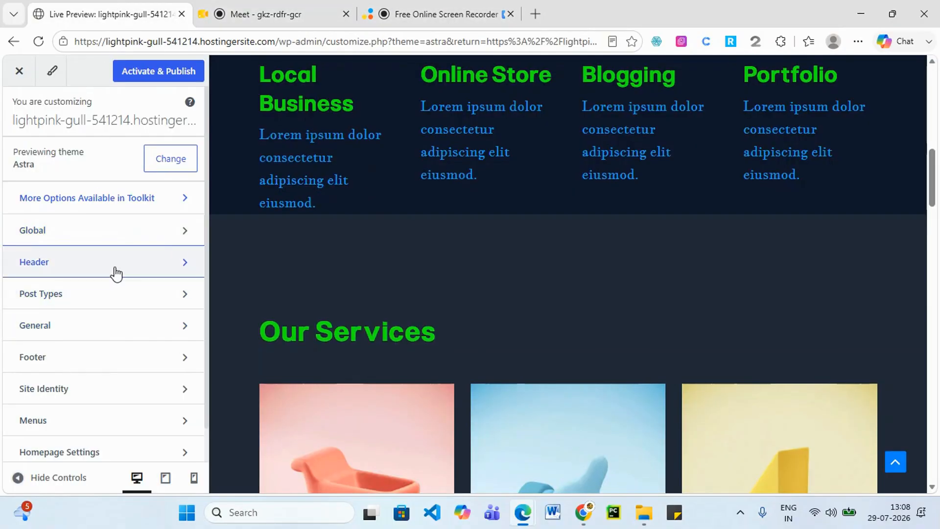
pyautogui.click(116, 273)
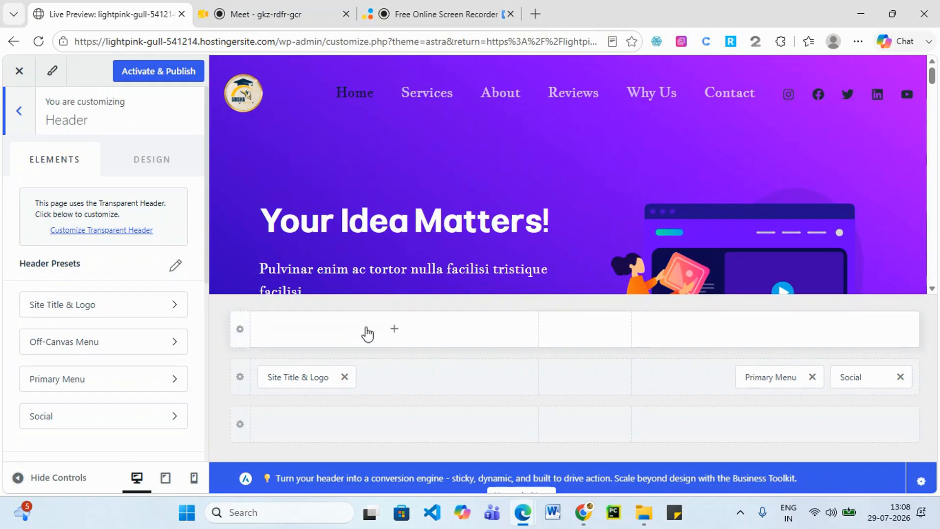
# Add the HTML 1 element to the header's top row and open its settings.
pyautogui.click(394, 331)
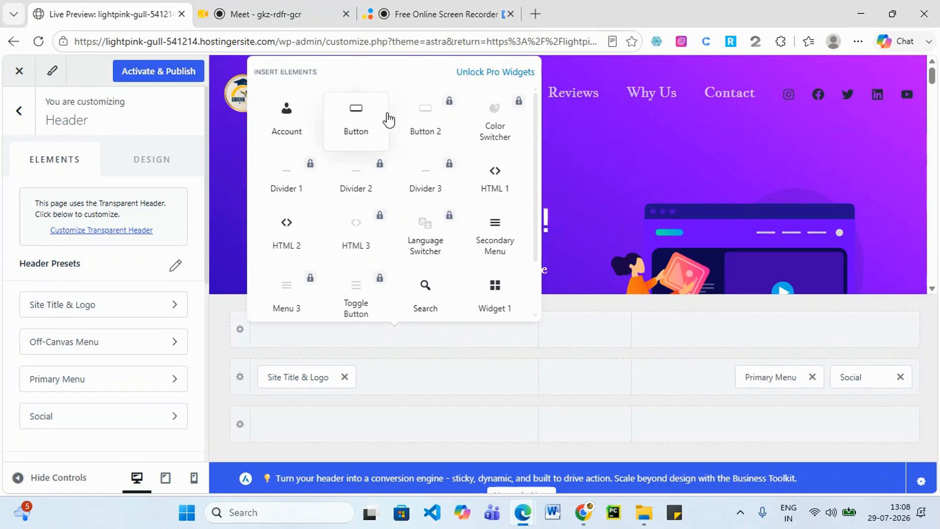
pyautogui.moveTo(455, 111)
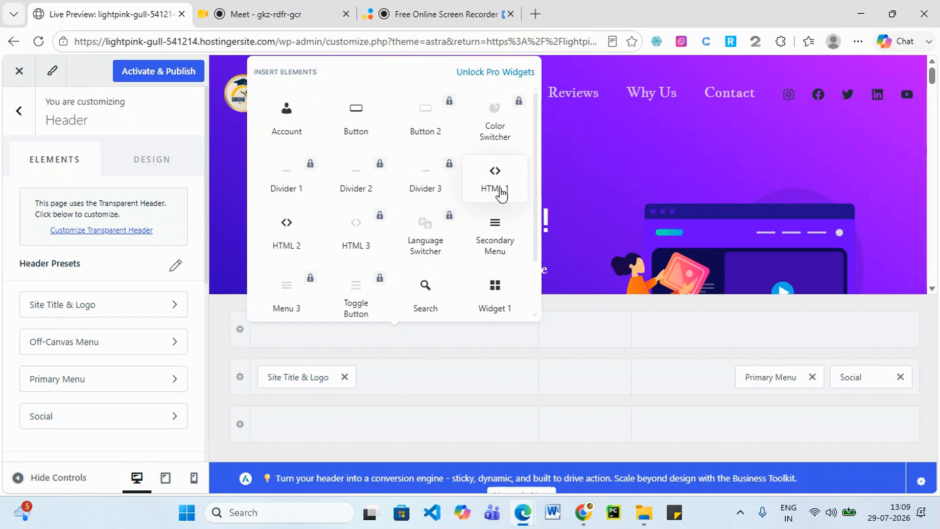
pyautogui.click(499, 190)
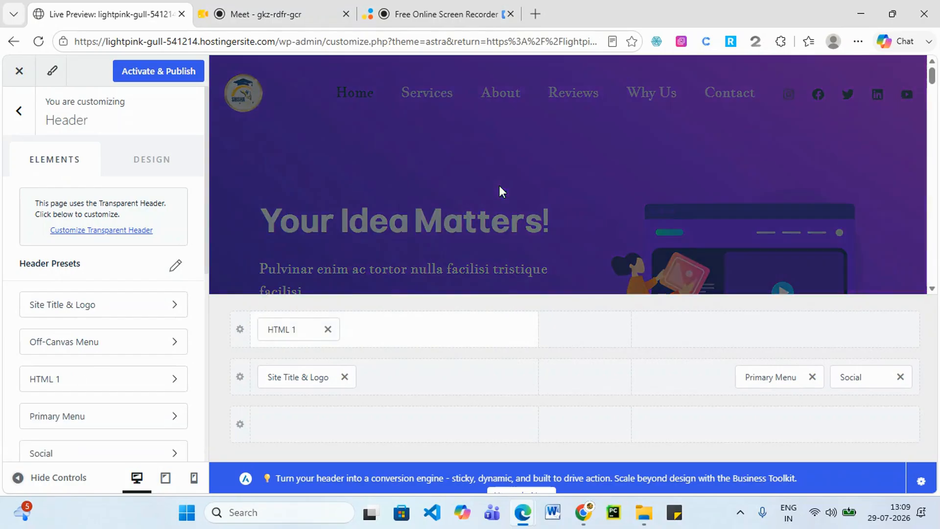
pyautogui.click(288, 329)
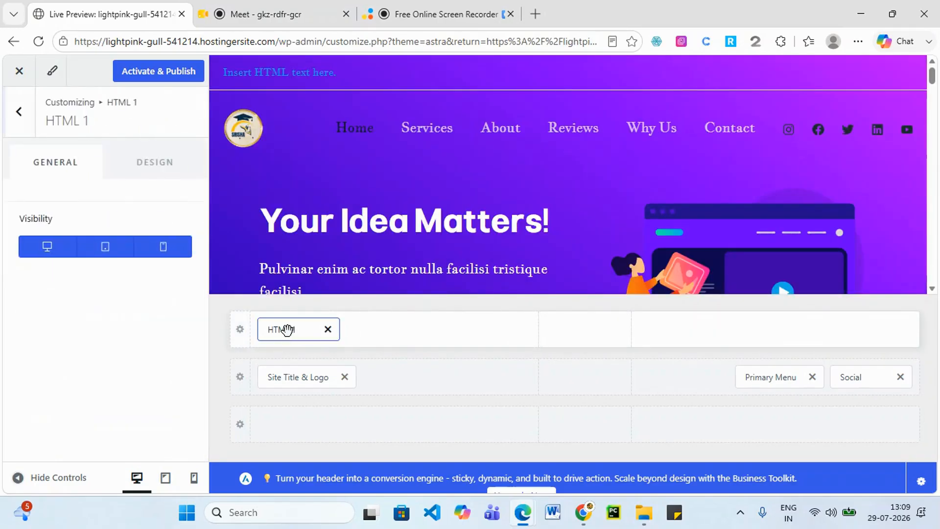
pyautogui.click(140, 164)
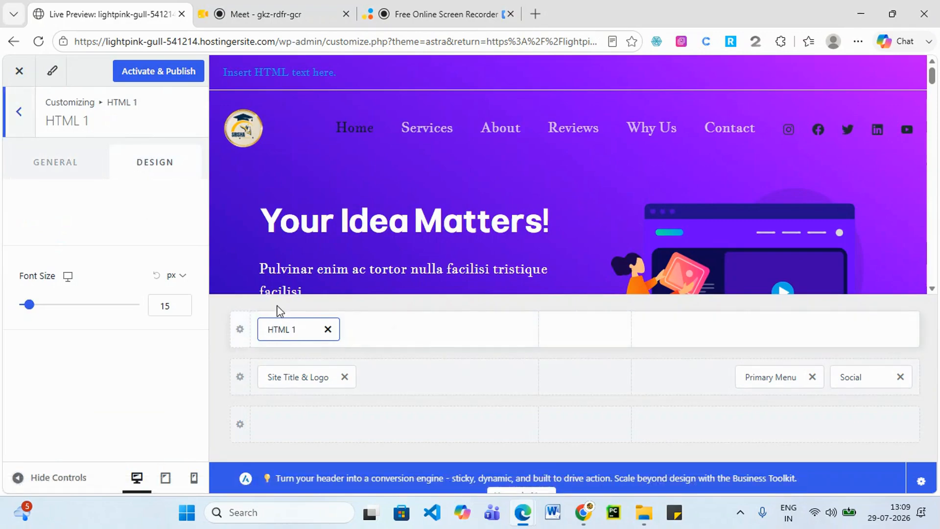
pyautogui.click(42, 164)
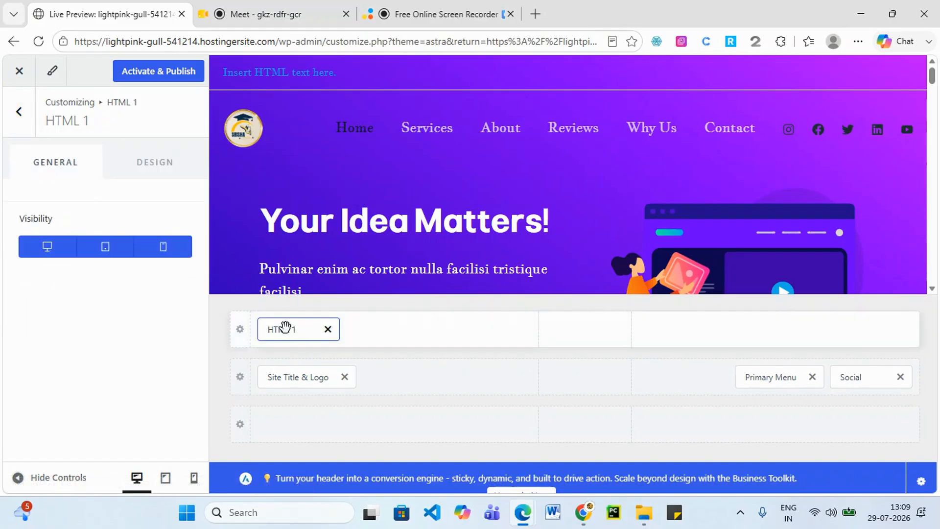
# Select the word HTML in the header text and change its font size.
pyautogui.click(240, 329)
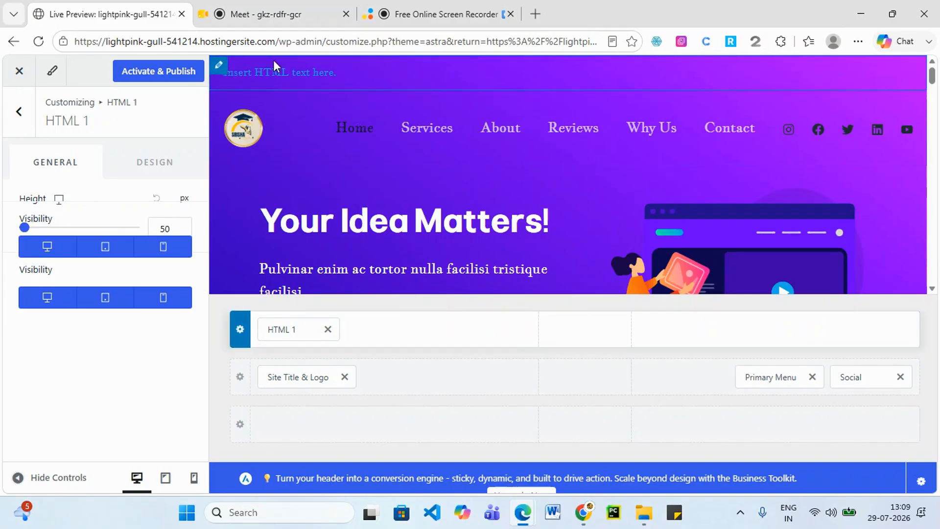
pyautogui.doubleClick(284, 65)
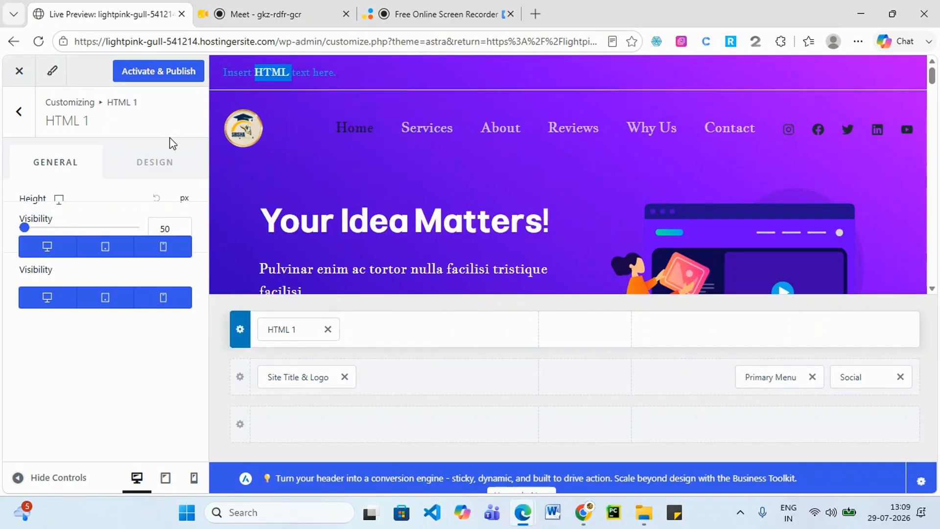
pyautogui.click(165, 159)
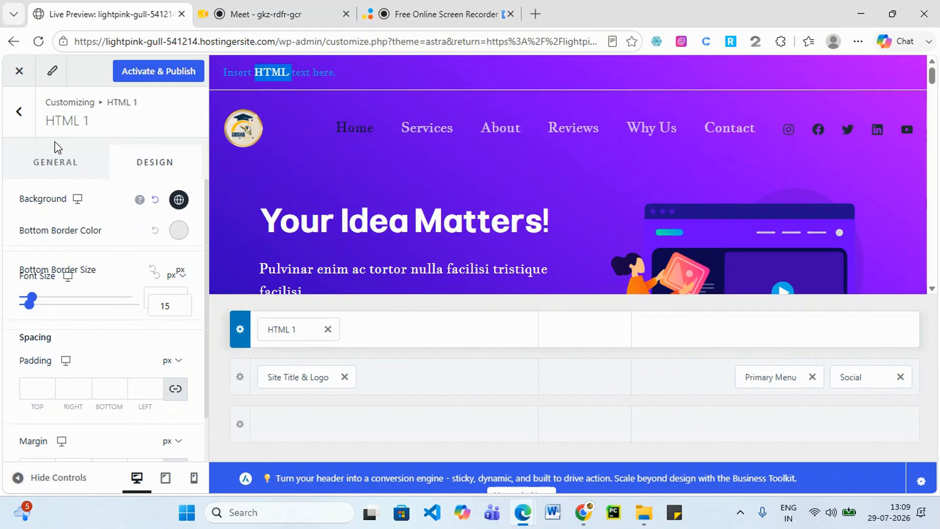
pyautogui.moveTo(32, 302)
pyautogui.mouseDown()
pyautogui.moveTo(61, 304)
pyautogui.moveTo(30, 302)
pyautogui.mouseUp()
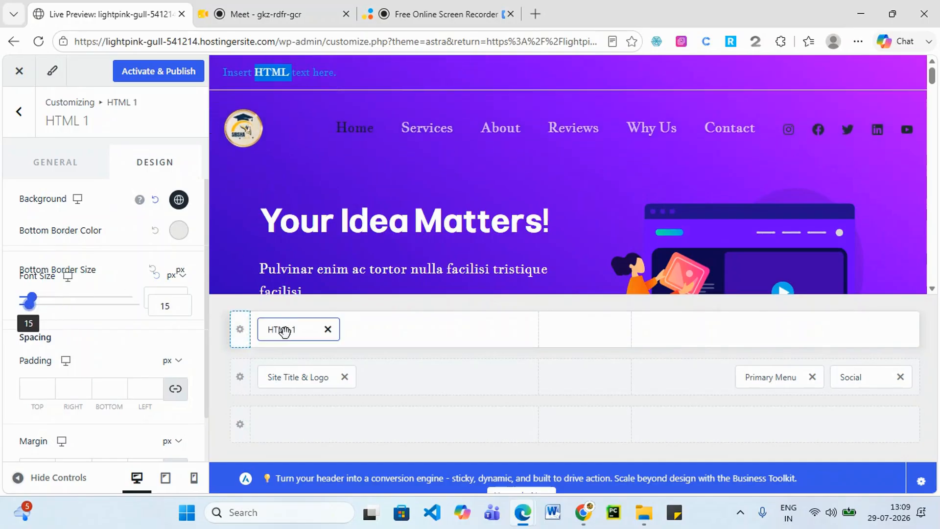
pyautogui.click(54, 169)
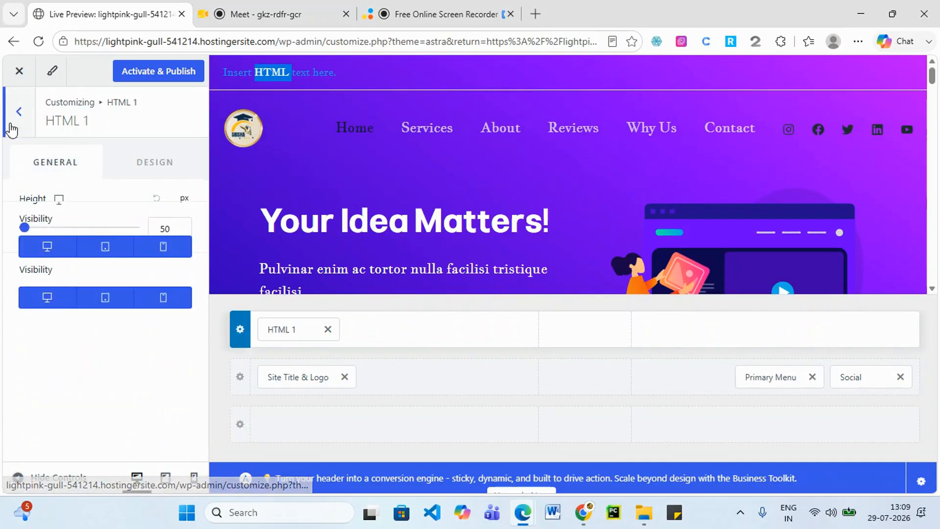
# Activate and publish Astra, then close the Customizer back to Themes.
pyautogui.click(145, 71)
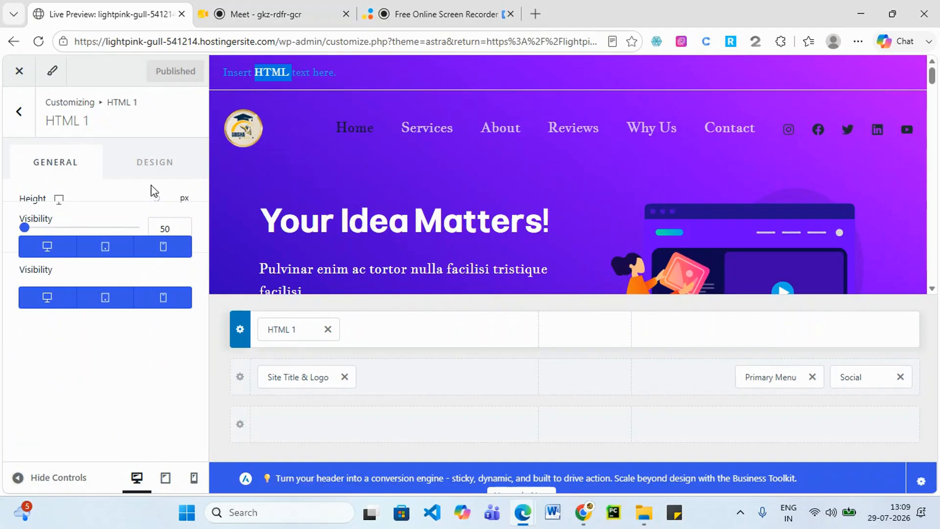
pyautogui.click(151, 163)
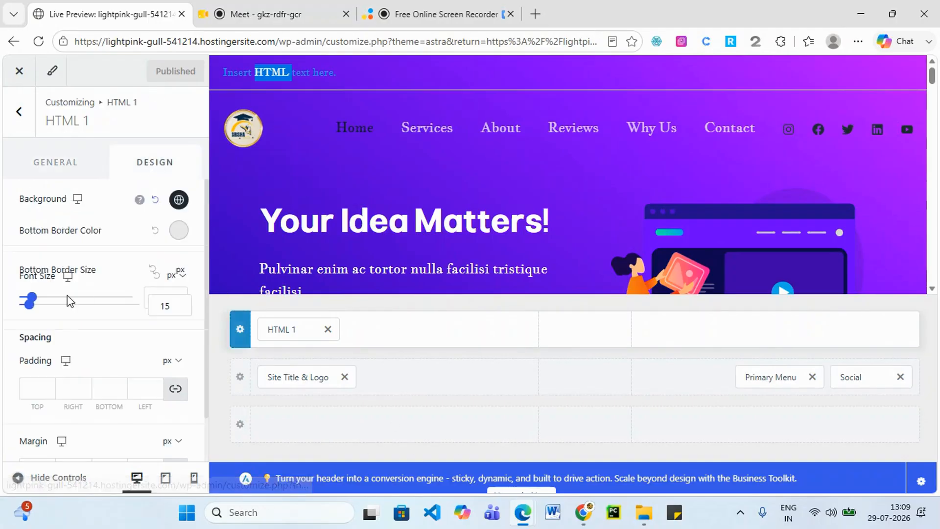
pyautogui.click(19, 72)
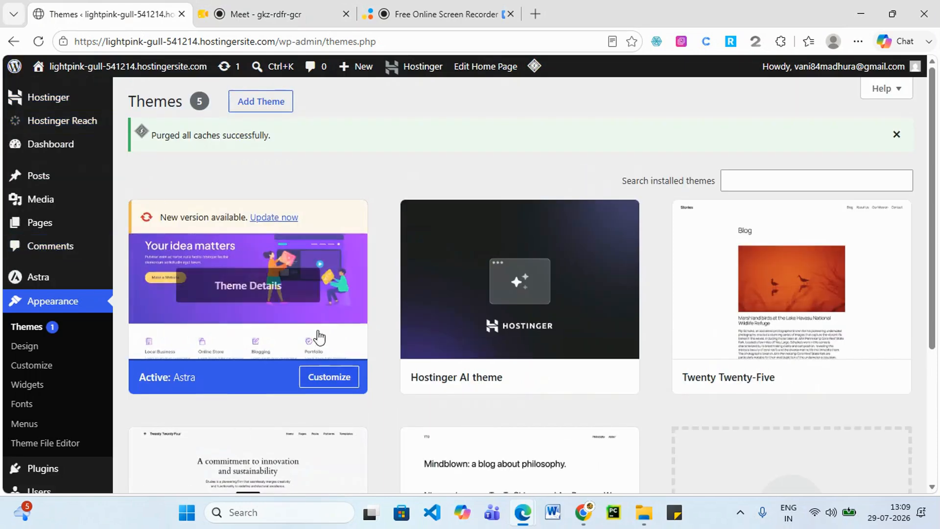
# Reopen Astra's header builder and delete the HTML 1 element's placeholder text.
pyautogui.click(322, 378)
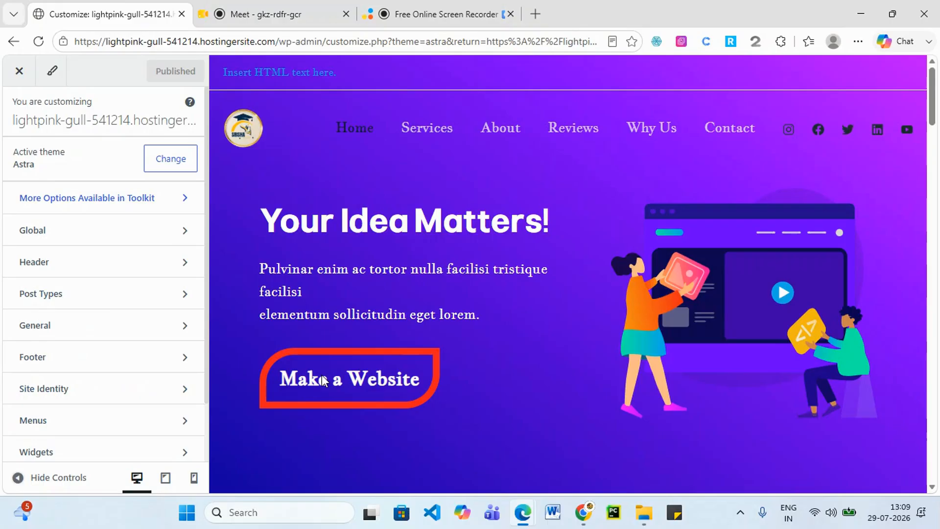
pyautogui.scroll(-2, 913, 195)
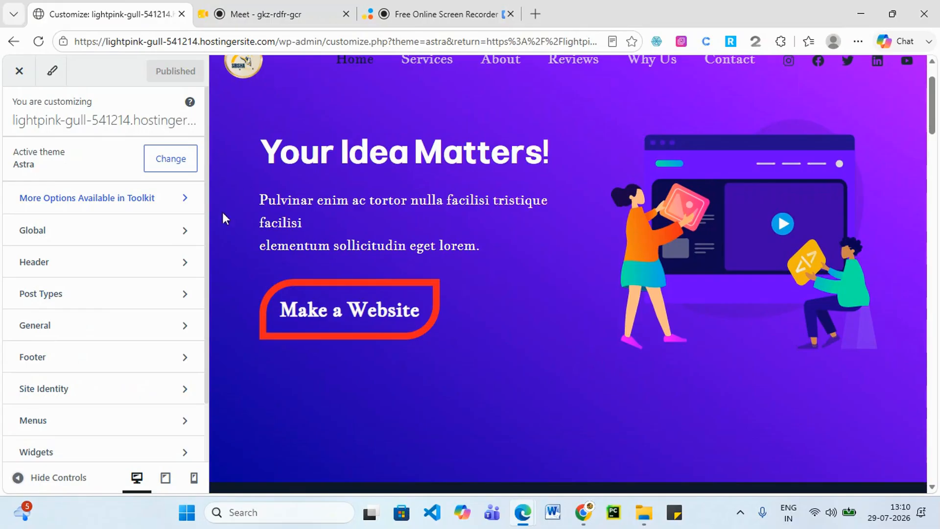
pyautogui.click(136, 273)
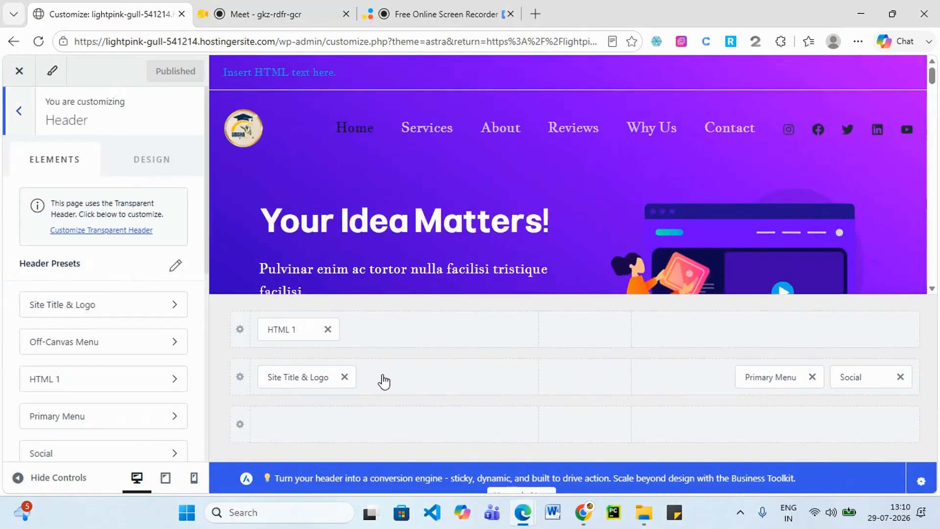
pyautogui.click(294, 334)
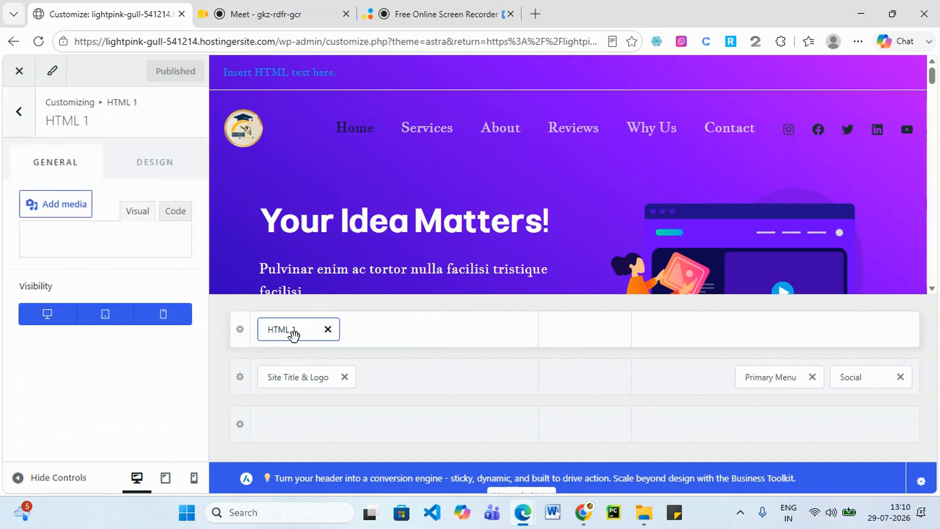
pyautogui.click(79, 389)
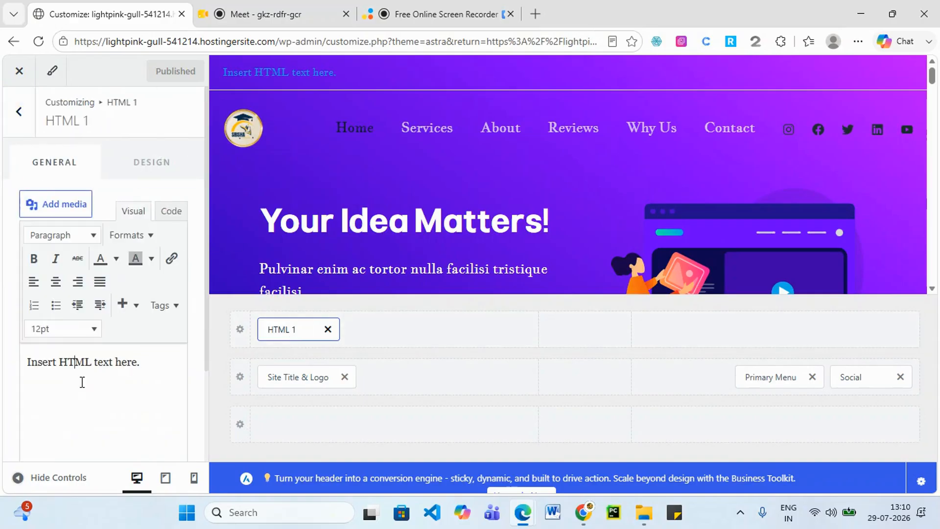
pyautogui.scroll(-2, 135, 350)
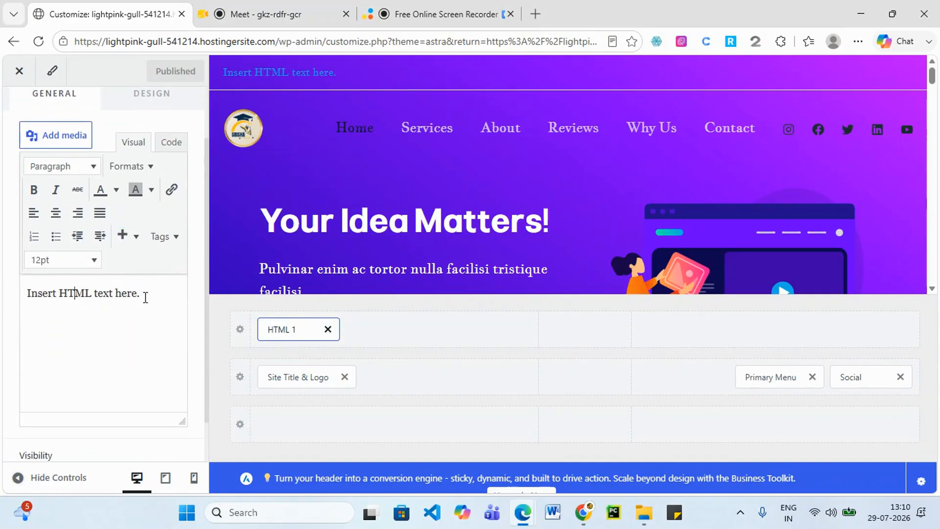
pyautogui.moveTo(145, 297); pyautogui.dragTo(27, 305)
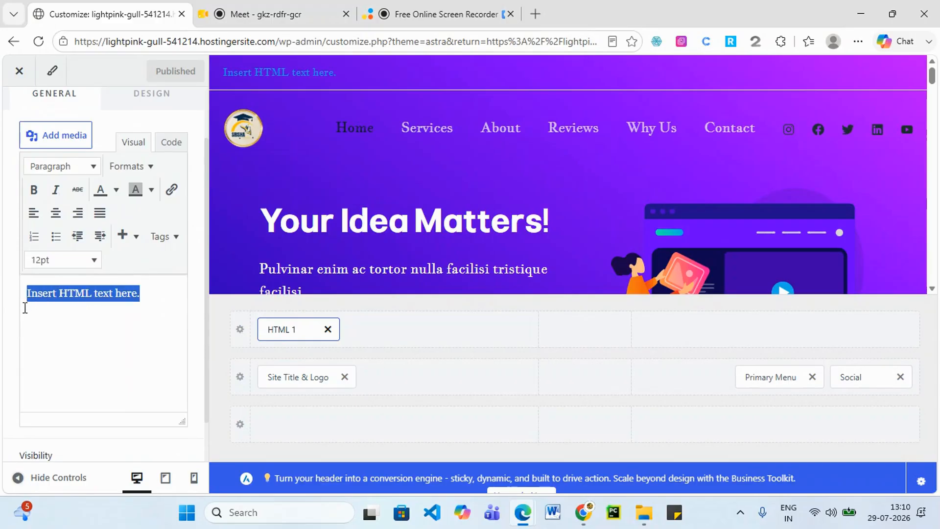
pyautogui.press('BackSpace')
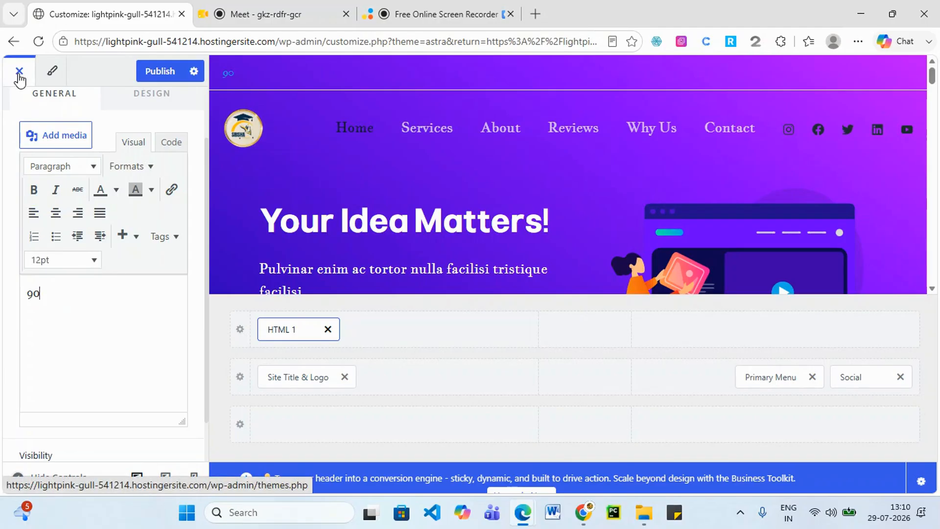
# Leave the Customizer discarding the unsaved edit, then reopen Astra's Customizer.
pyautogui.click(19, 74)
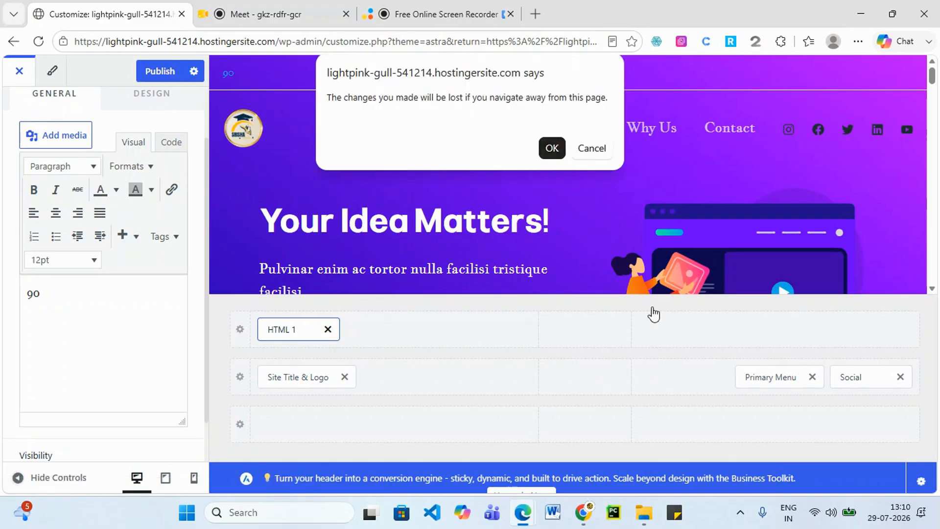
pyautogui.click(556, 153)
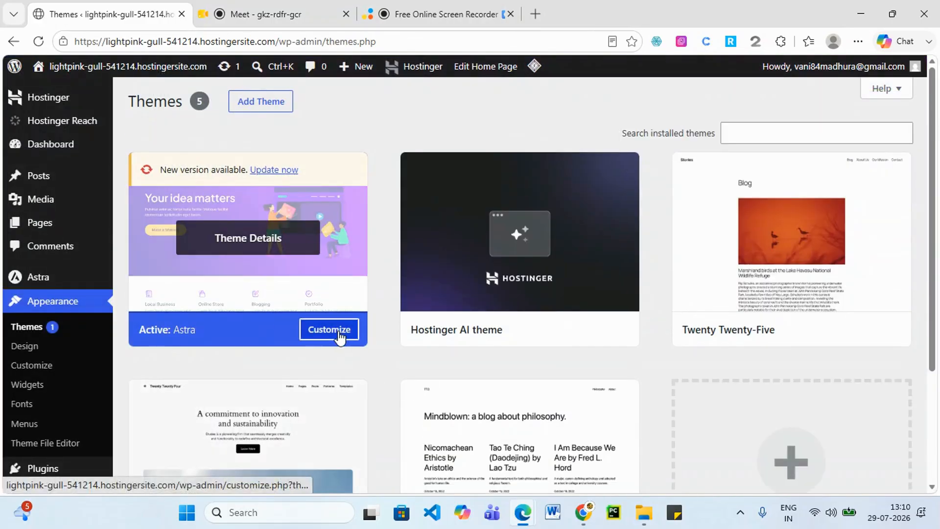
pyautogui.click(338, 331)
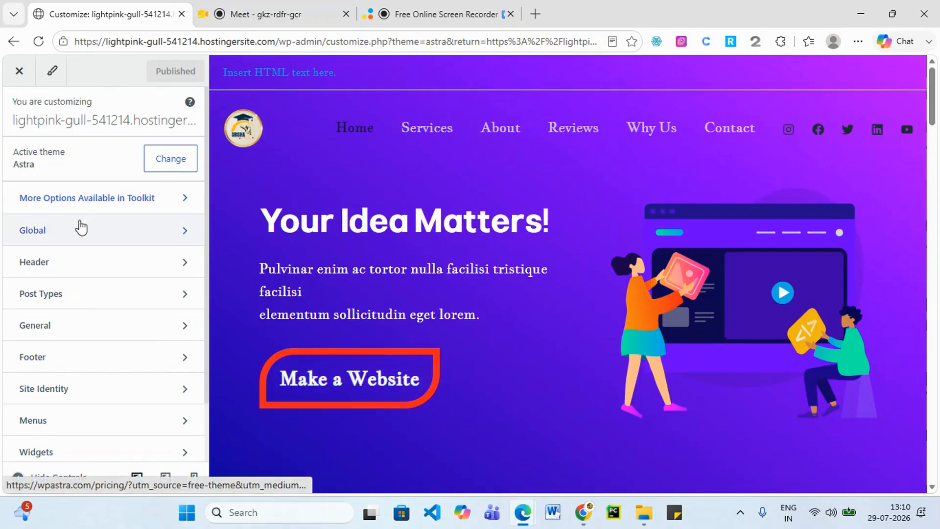
# Remove HTML 1 from the top header row and add it back.
pyautogui.click(56, 270)
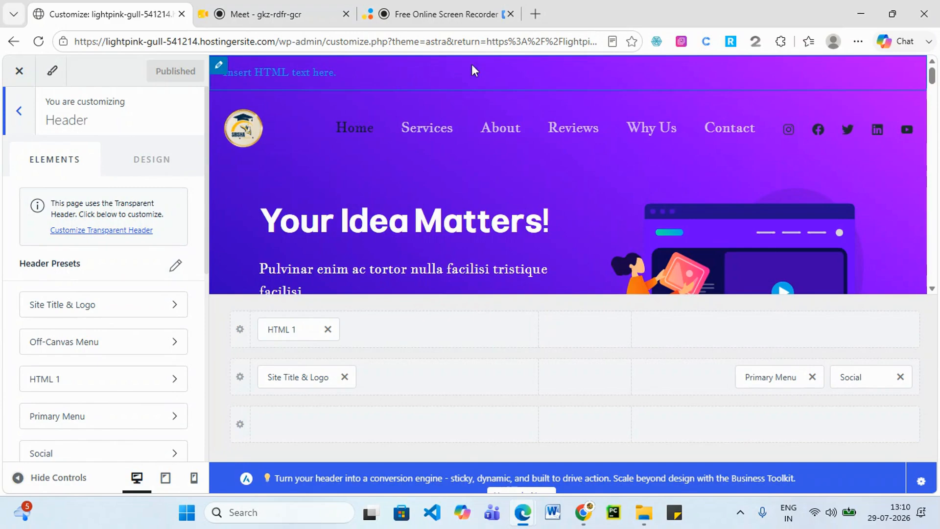
pyautogui.click(328, 329)
pyautogui.click(394, 337)
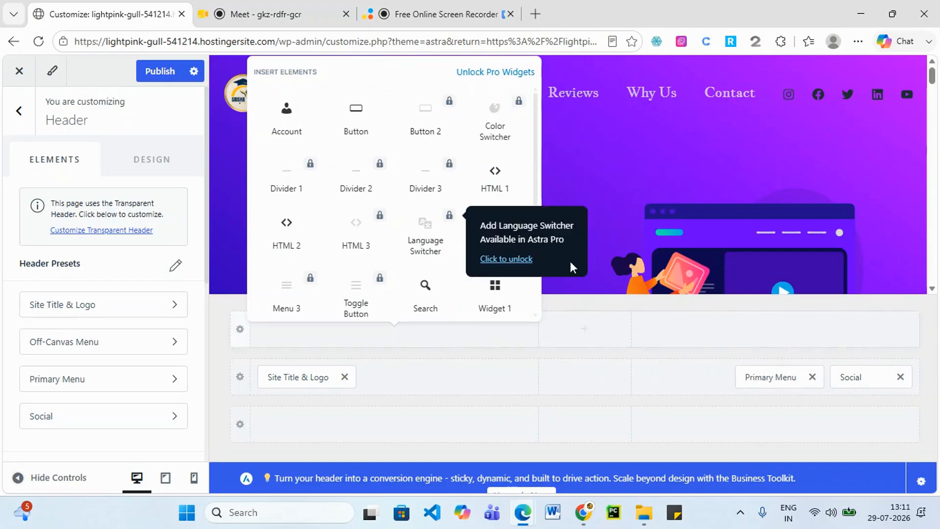
pyautogui.click(497, 188)
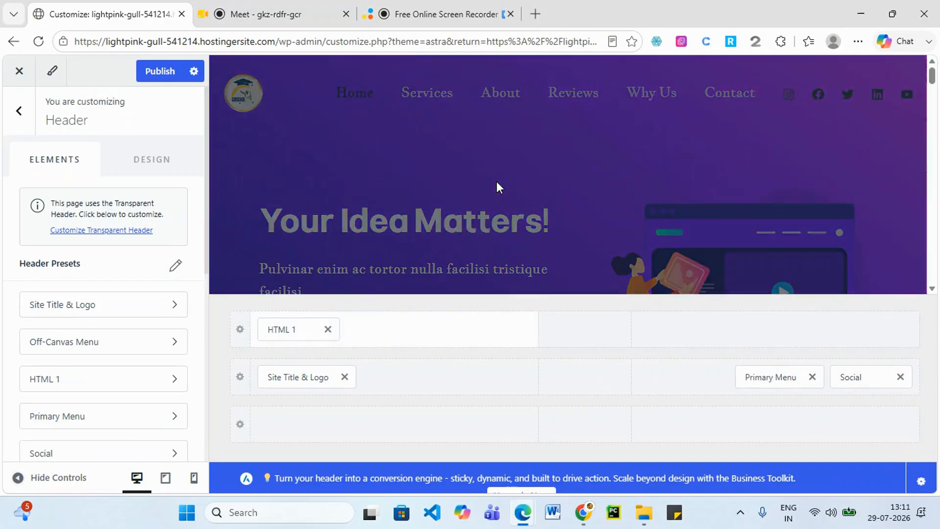
# Replace the HTML 1 placeholder text with the phone number.
pyautogui.click(295, 332)
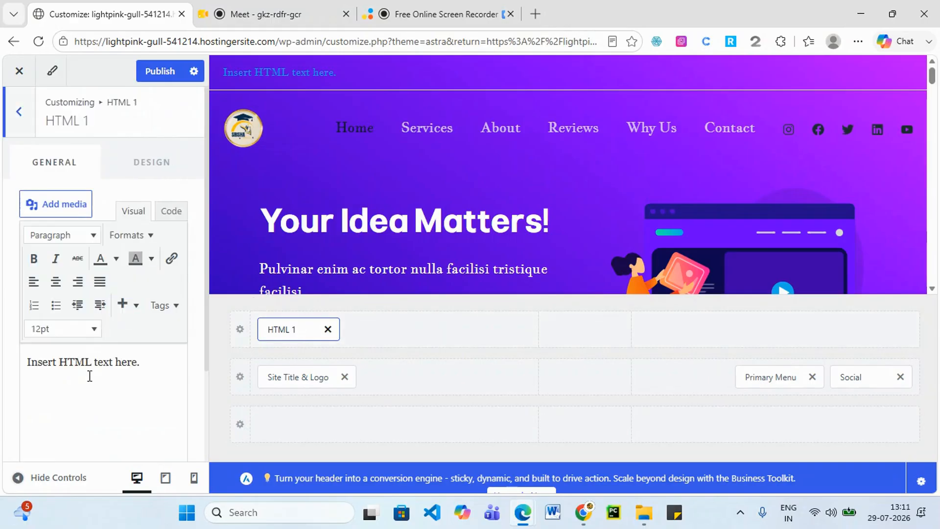
pyautogui.scroll(-1, 89, 376)
pyautogui.moveTo(157, 293); pyautogui.dragTo(27, 300)
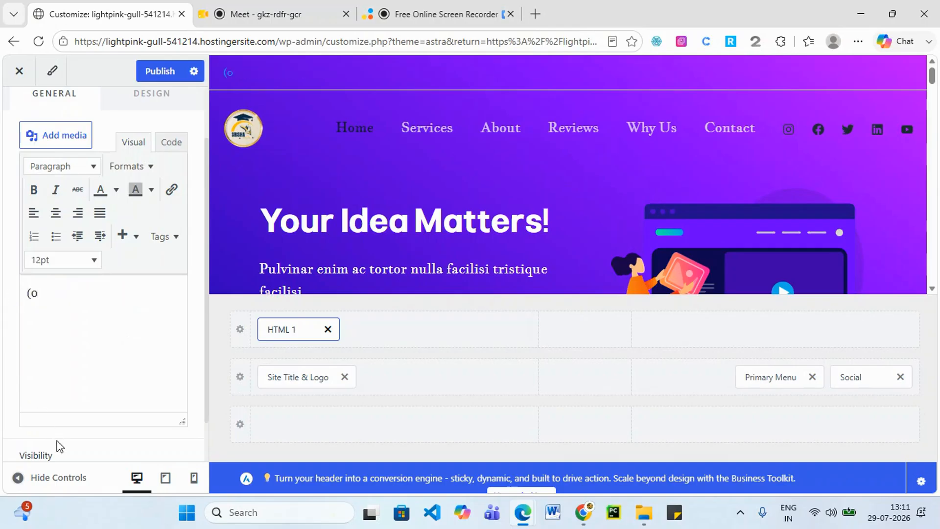
pyautogui.write('1947')
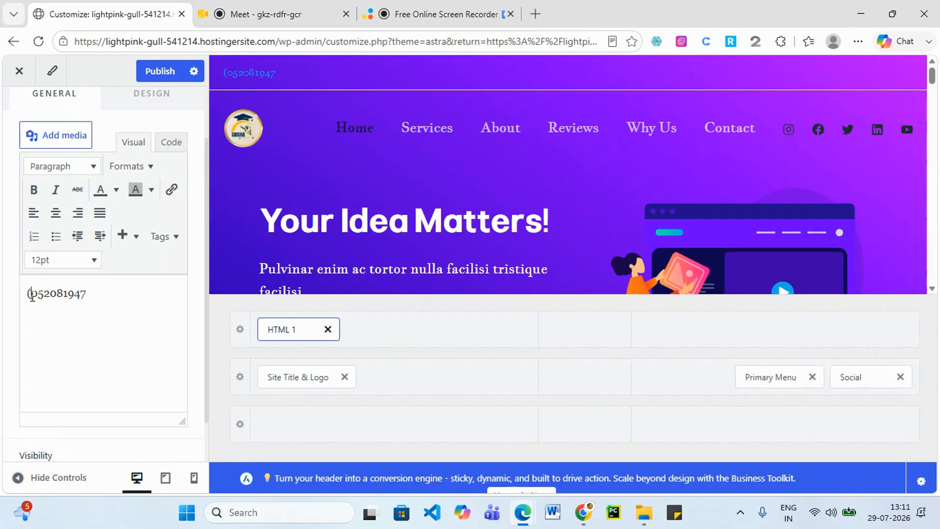
pyautogui.press('BackSpace')
pyautogui.write('9')
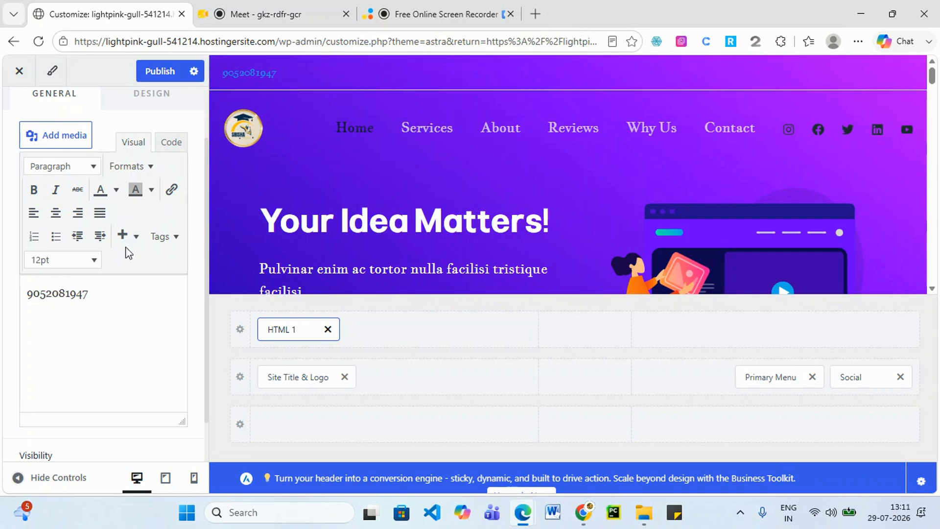
# Set the phone number's font size to 30pt.
pyautogui.click(96, 267)
pyautogui.click(78, 363)
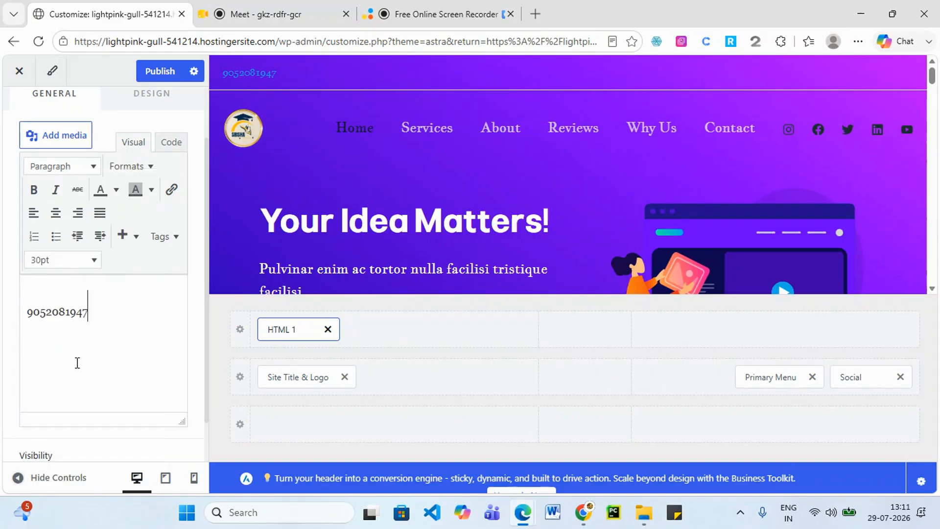
pyautogui.moveTo(92, 312); pyautogui.dragTo(23, 311)
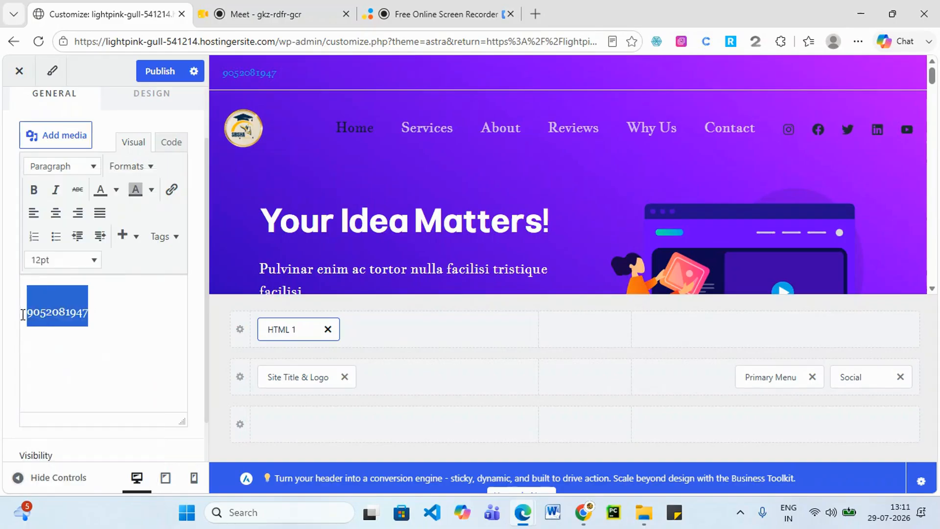
pyautogui.click(94, 262)
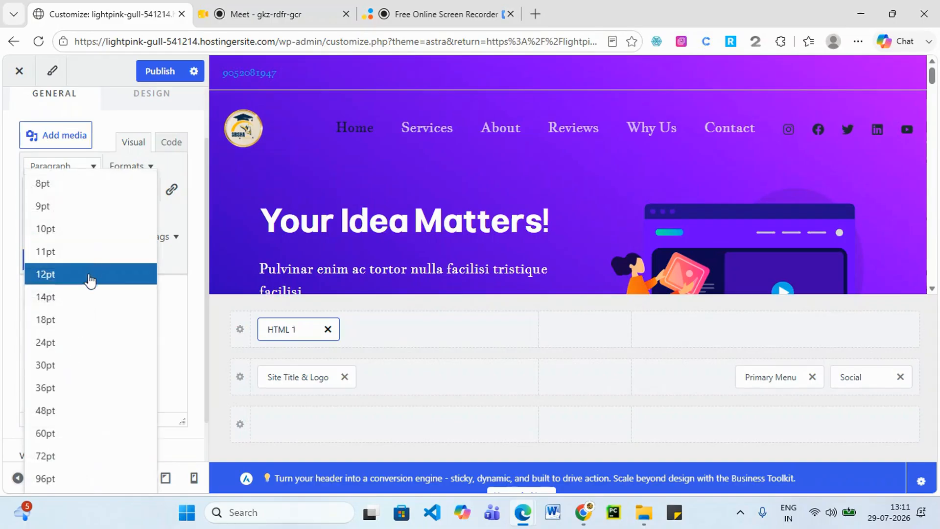
# Make the phone number 30pt with a red background highlight.
pyautogui.click(64, 365)
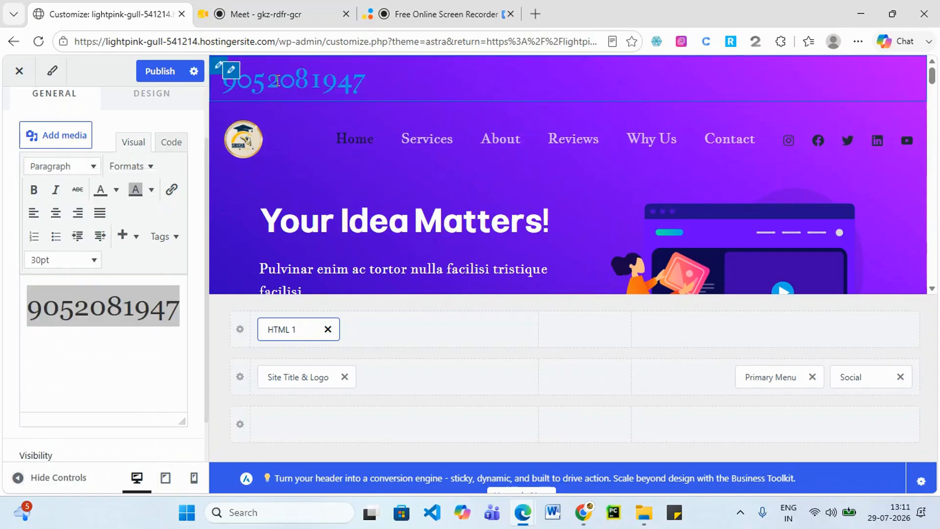
pyautogui.click(110, 328)
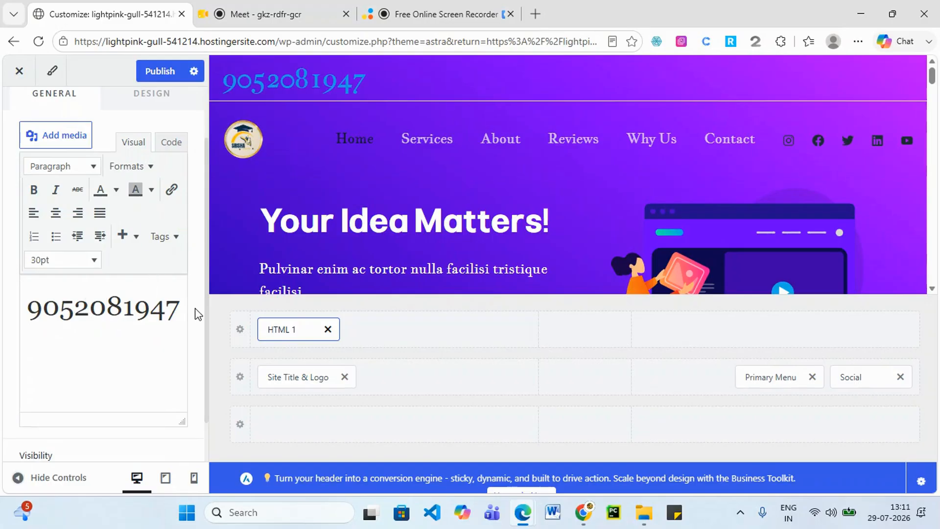
pyautogui.moveTo(181, 303); pyautogui.dragTo(26, 308)
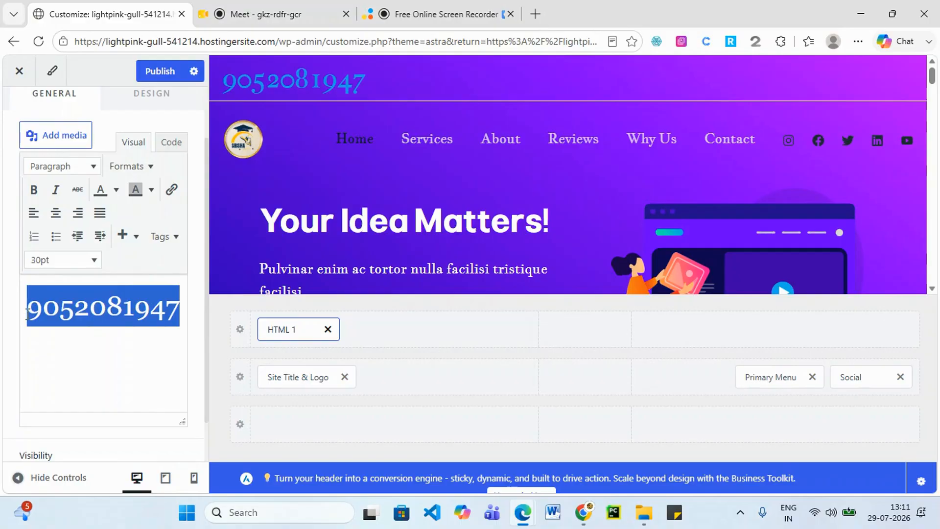
pyautogui.click(152, 190)
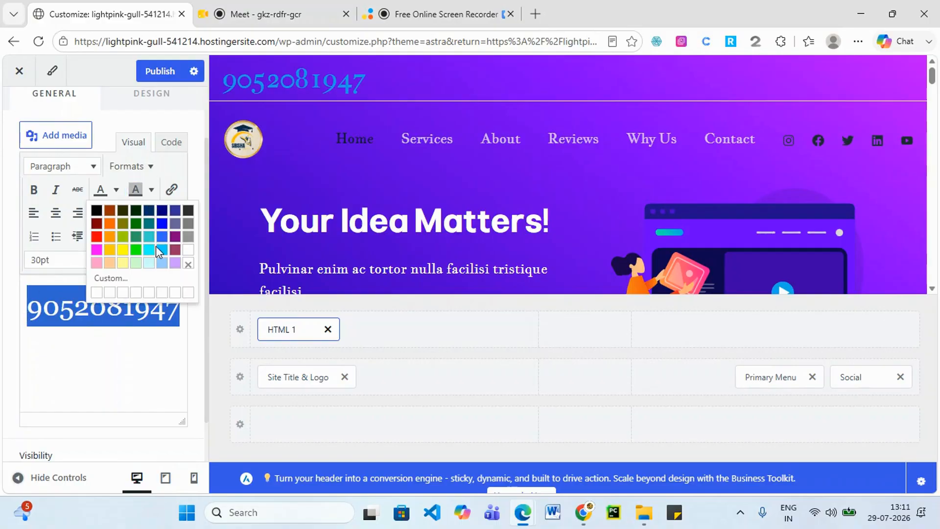
pyautogui.click(96, 237)
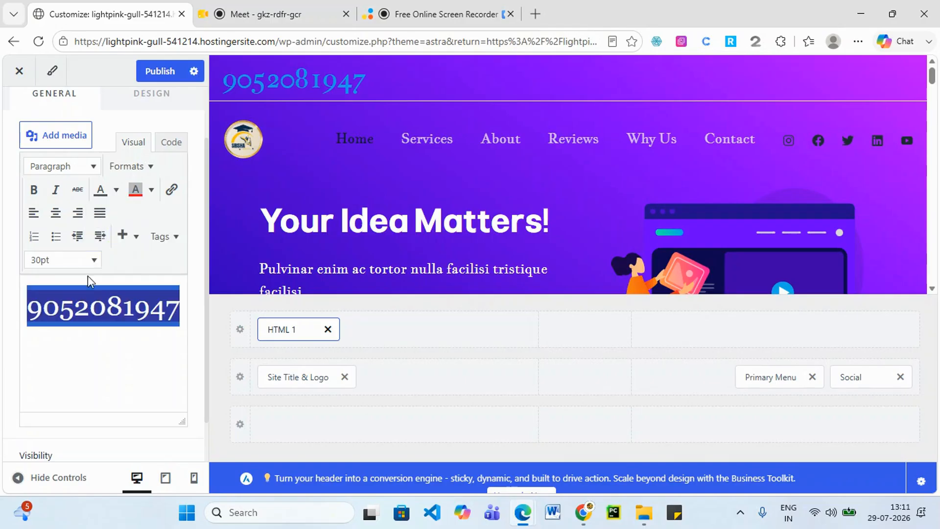
pyautogui.click(88, 306)
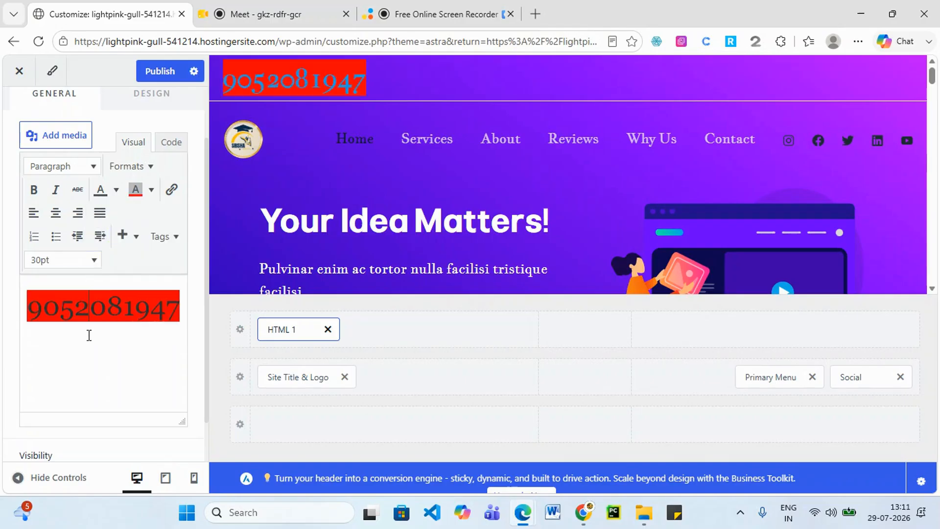
# Change the phone number's text colour to white.
pyautogui.click(116, 190)
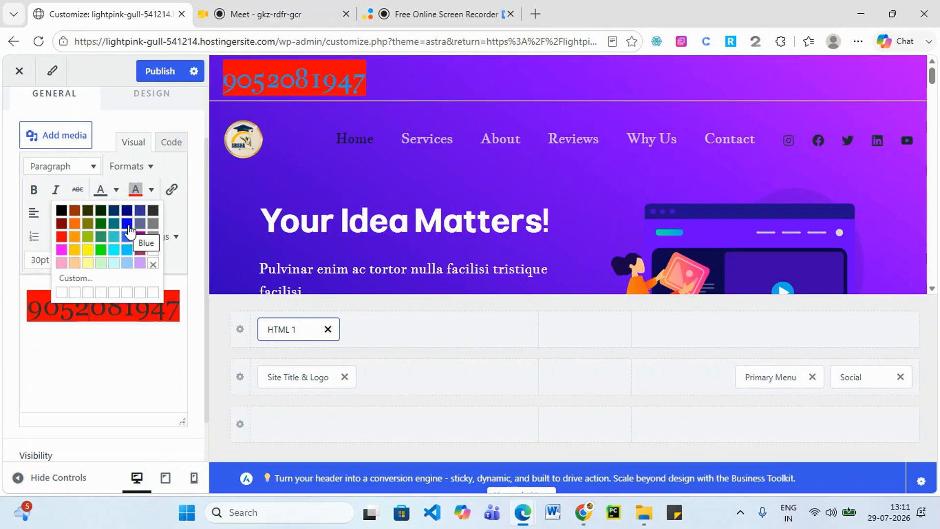
pyautogui.click(127, 224)
pyautogui.click(116, 190)
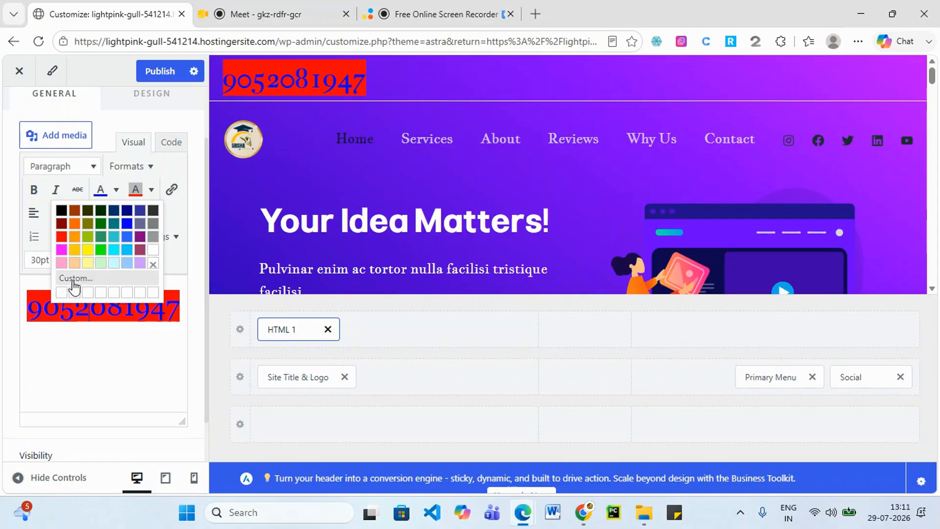
pyautogui.click(152, 250)
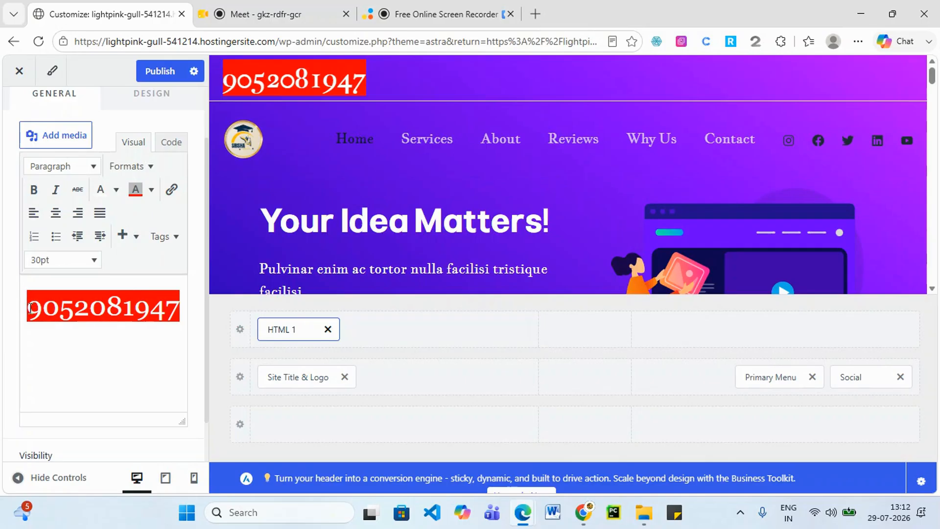
# Type an email address after the phone number in HTML 1.
pyautogui.moveTo(30, 308); pyautogui.dragTo(179, 300)
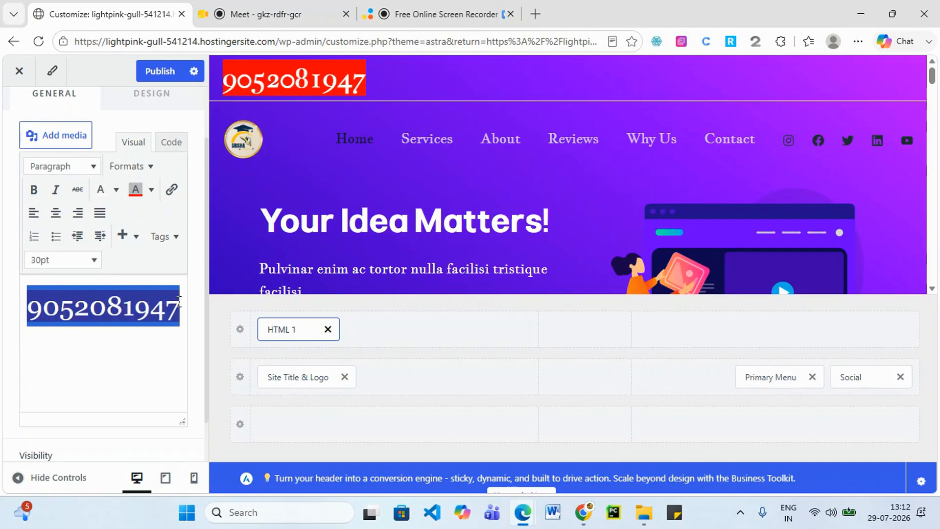
pyautogui.doubleClick(183, 302)
pyautogui.click(89, 318)
pyautogui.doubleClick(60, 296)
pyautogui.click(59, 297)
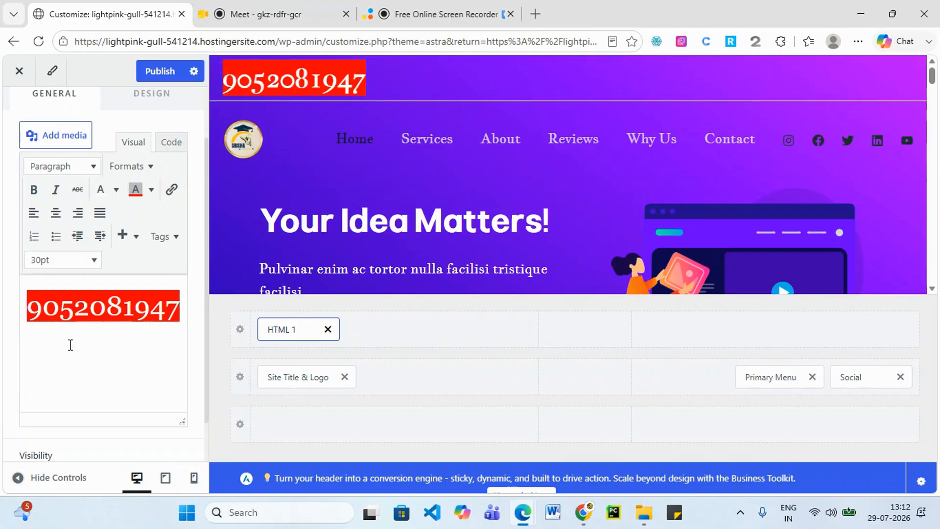
pyautogui.click(180, 293)
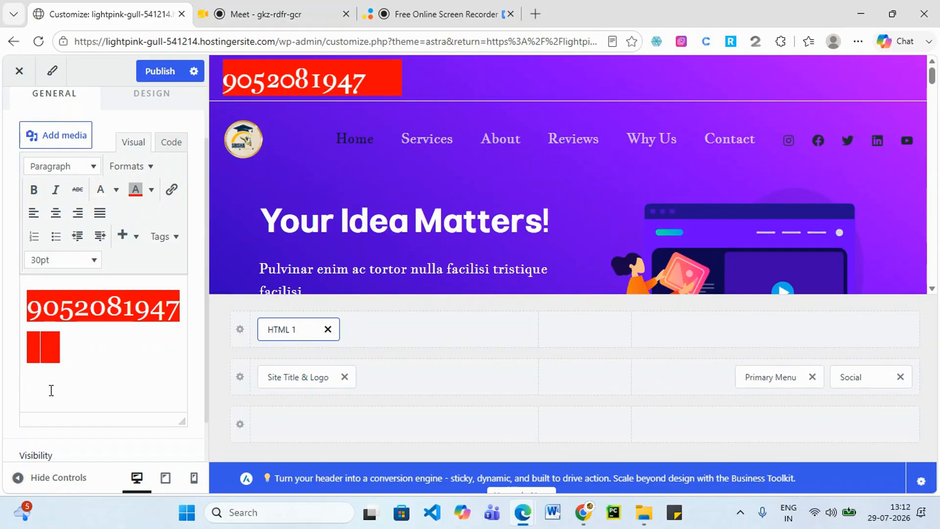
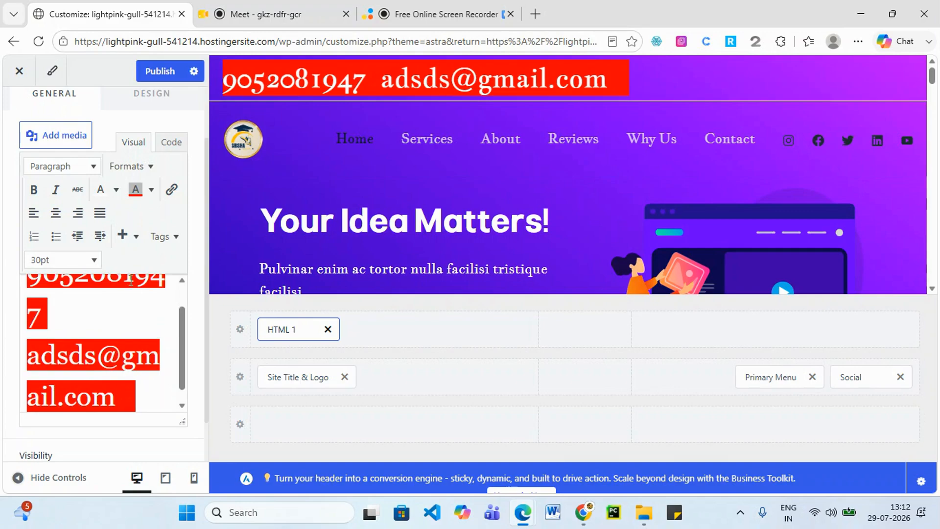
# Dismiss the grammar suggestion and show the contact text's HTML source in the Code view.
pyautogui.scroll(1, 111, 322)
pyautogui.click(59, 330)
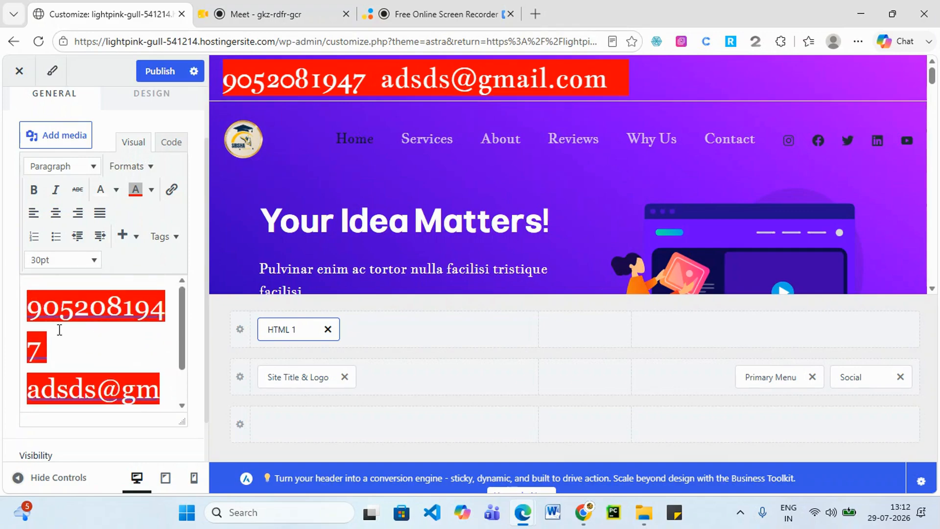
pyautogui.click(108, 340)
pyautogui.moveTo(48, 350); pyautogui.dragTo(31, 317)
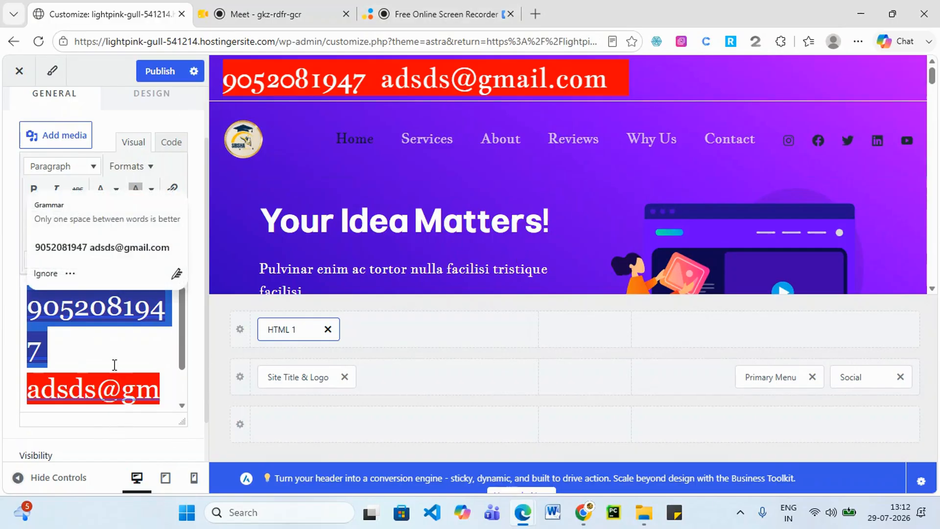
pyautogui.click(102, 346)
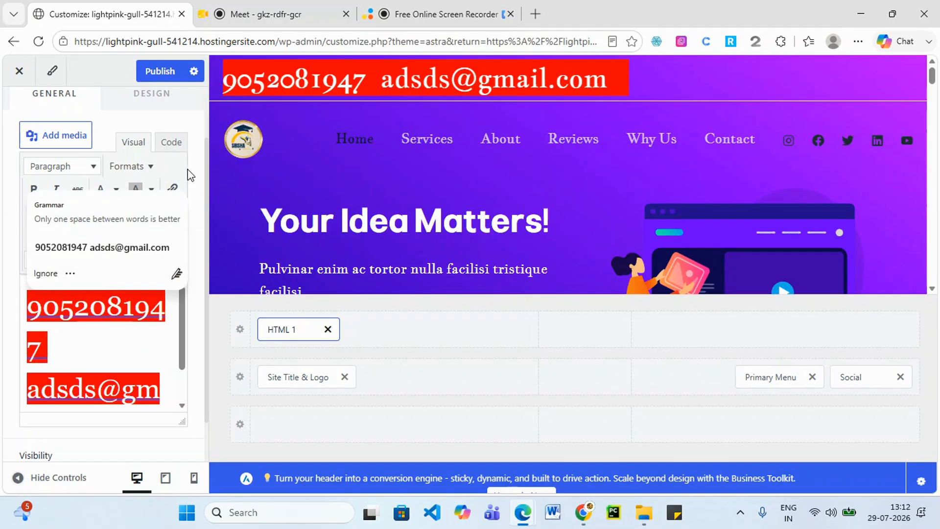
pyautogui.click(172, 142)
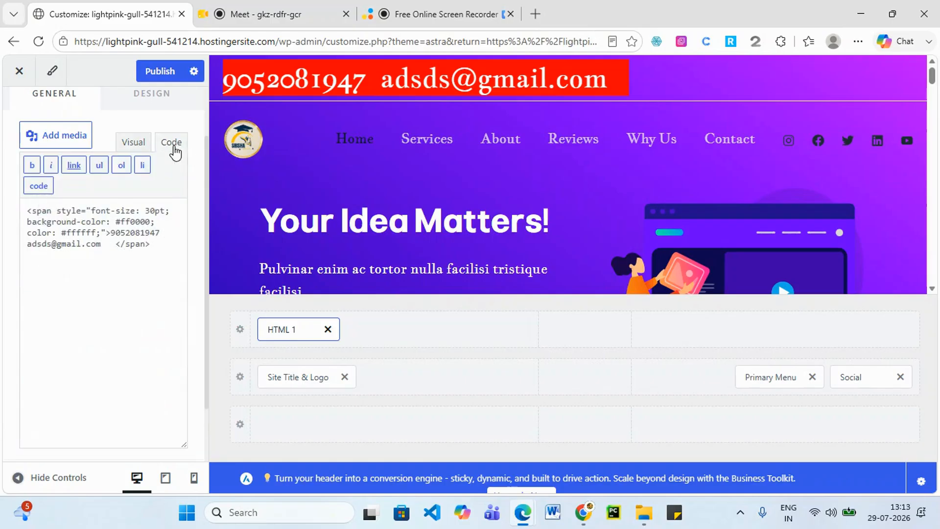
# Return to the Visual view and try a white background on the contact text.
pyautogui.click(134, 142)
pyautogui.scroll(2, 107, 328)
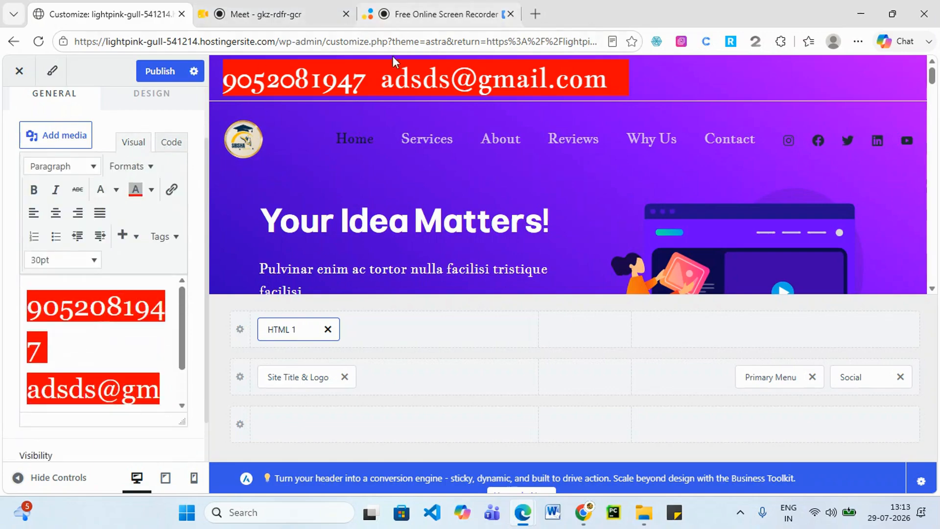
pyautogui.scroll(-1, 81, 364)
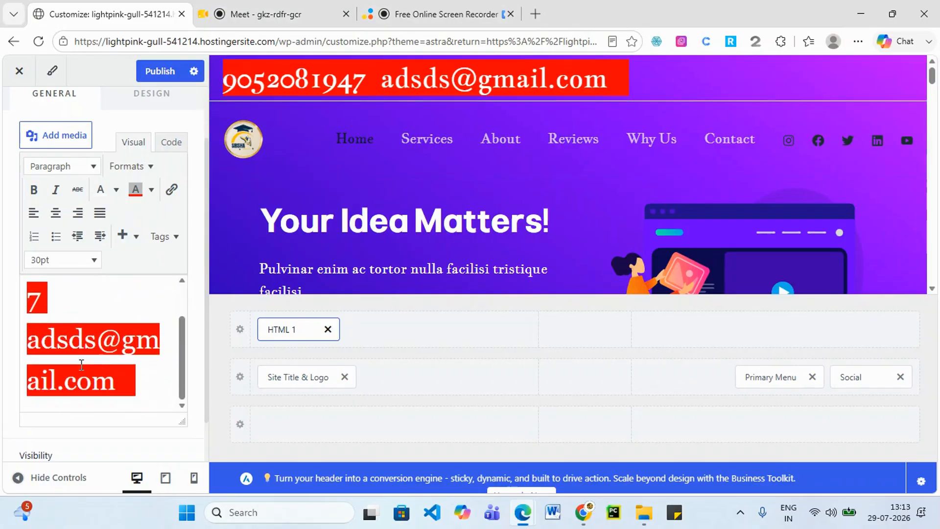
pyautogui.moveTo(147, 378); pyautogui.dragTo(16, 273)
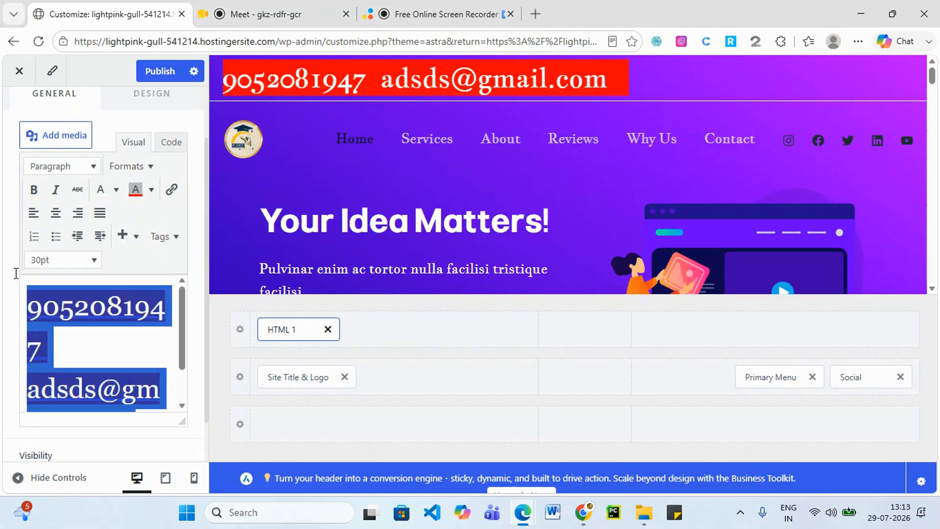
pyautogui.click(151, 190)
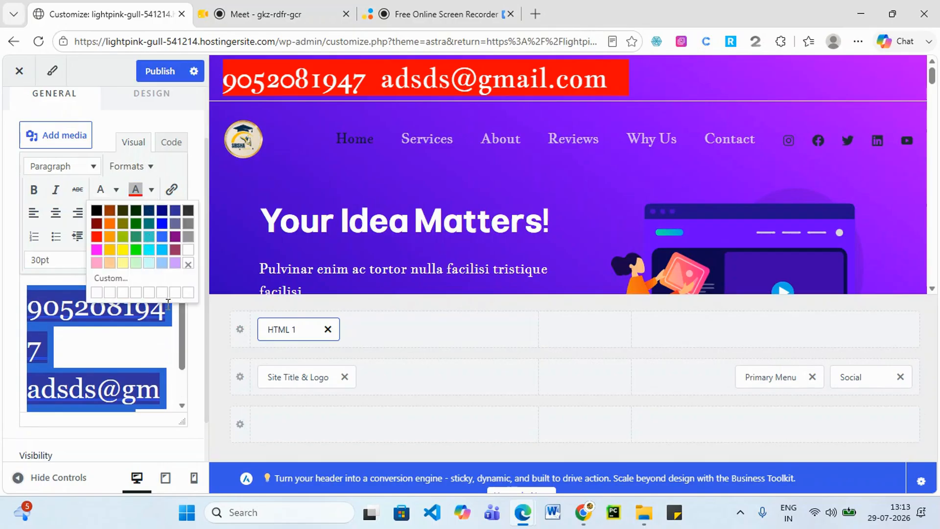
pyautogui.click(189, 249)
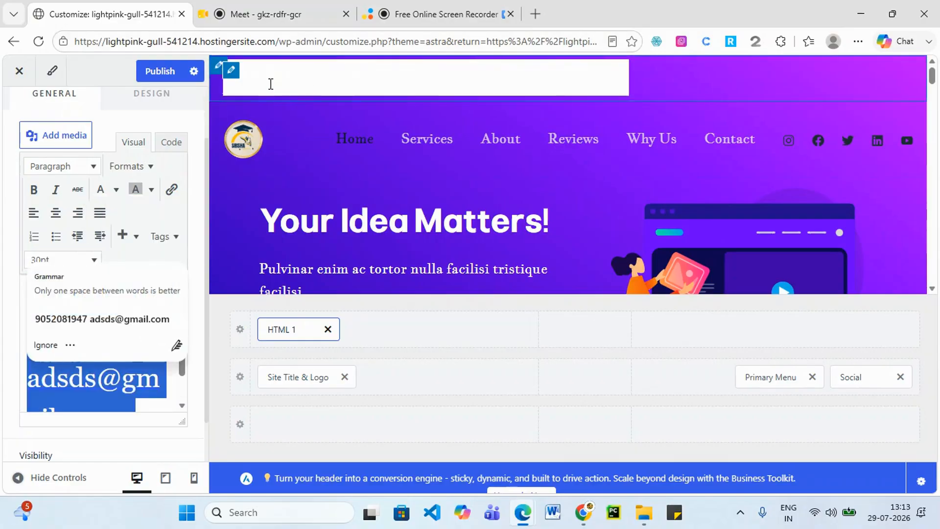
pyautogui.click(105, 339)
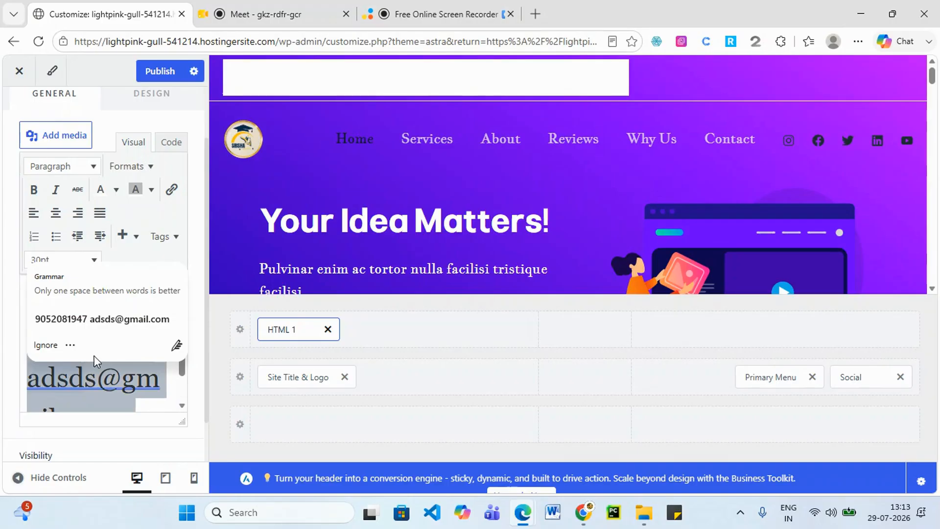
# Change the contact text background back to red, then open a new browser tab.
pyautogui.click(151, 189)
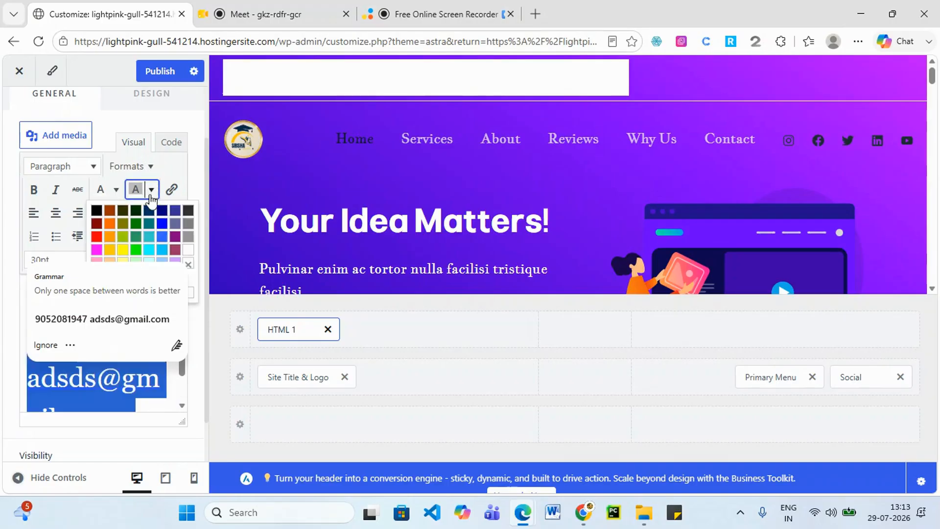
pyautogui.click(97, 236)
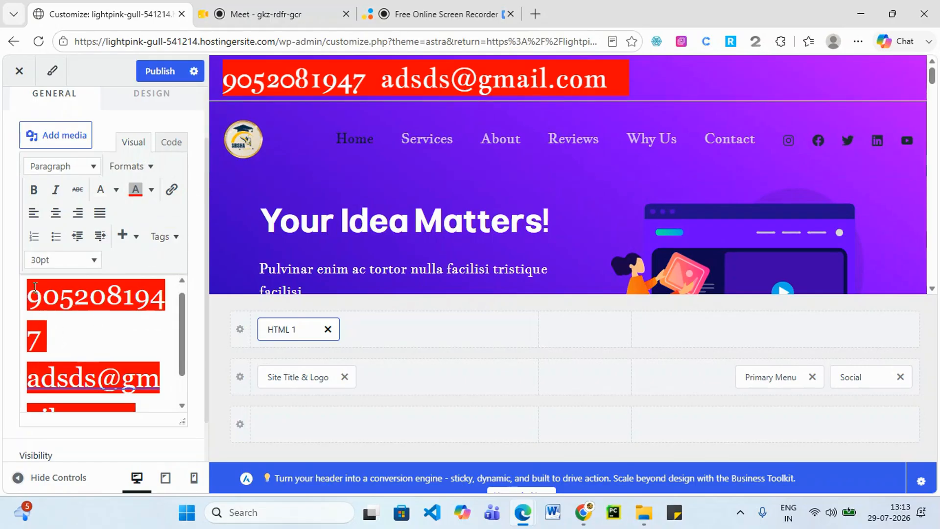
pyautogui.moveTo(30, 291); pyautogui.dragTo(149, 395)
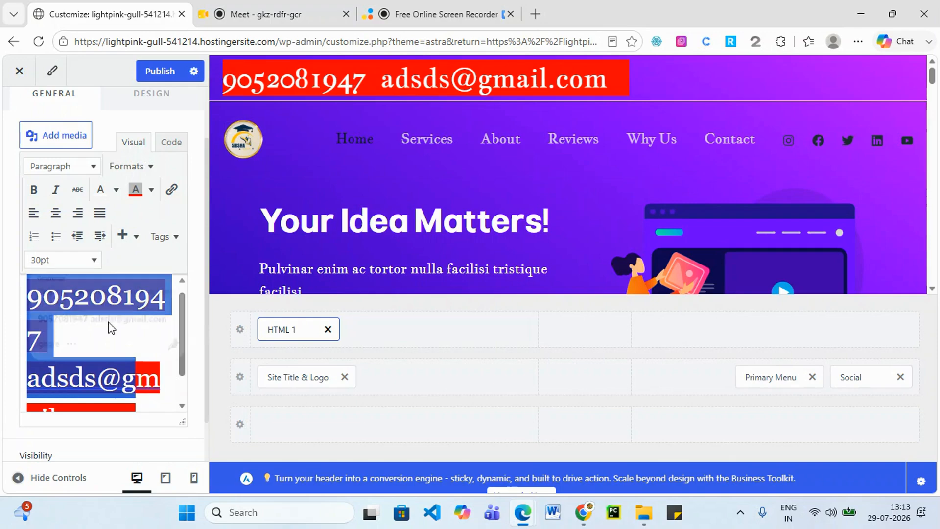
pyautogui.click(150, 304)
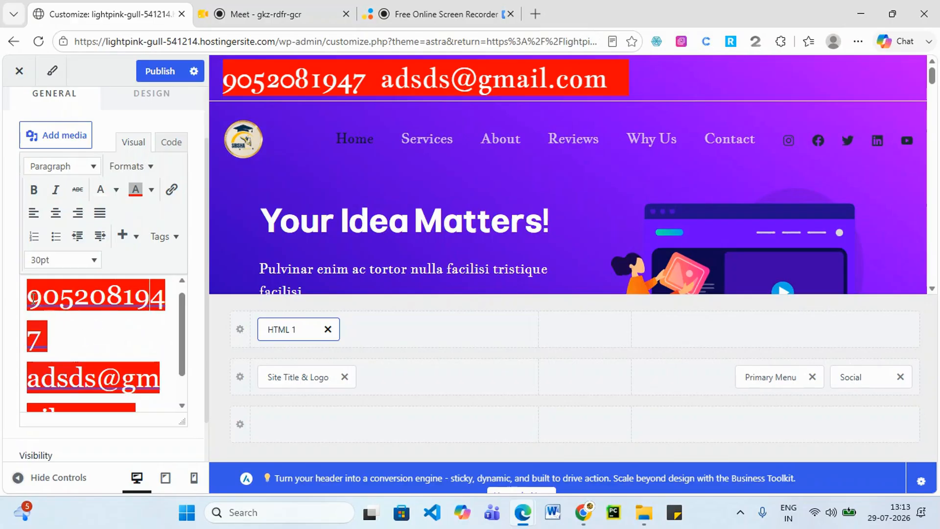
pyautogui.doubleClick(50, 319)
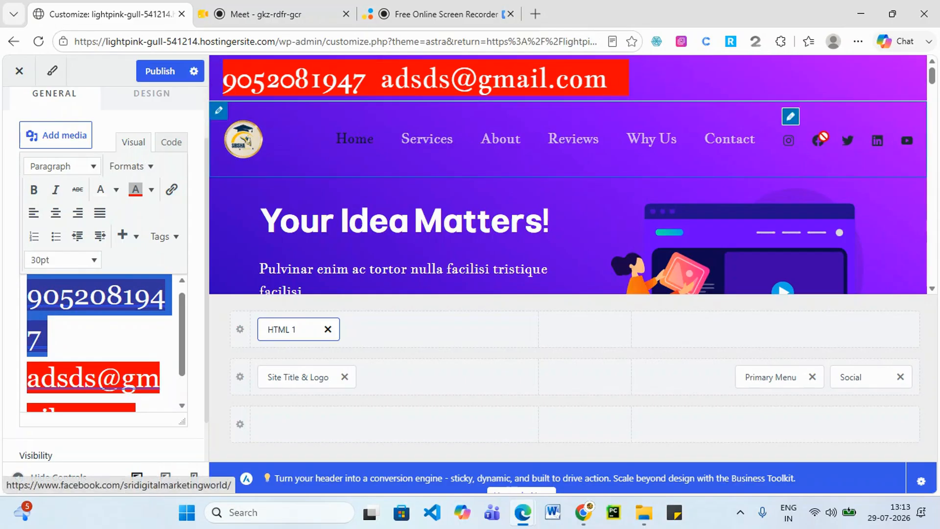
pyautogui.click(92, 337)
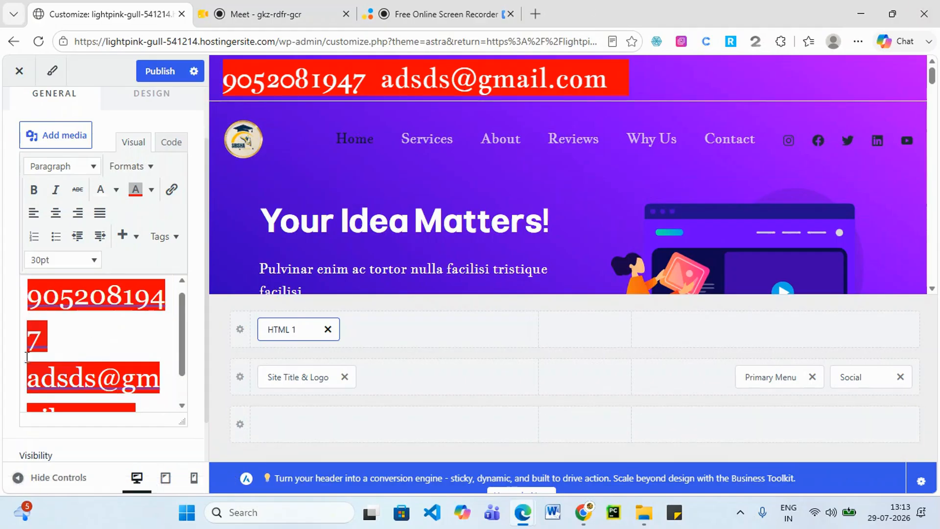
pyautogui.click(32, 386)
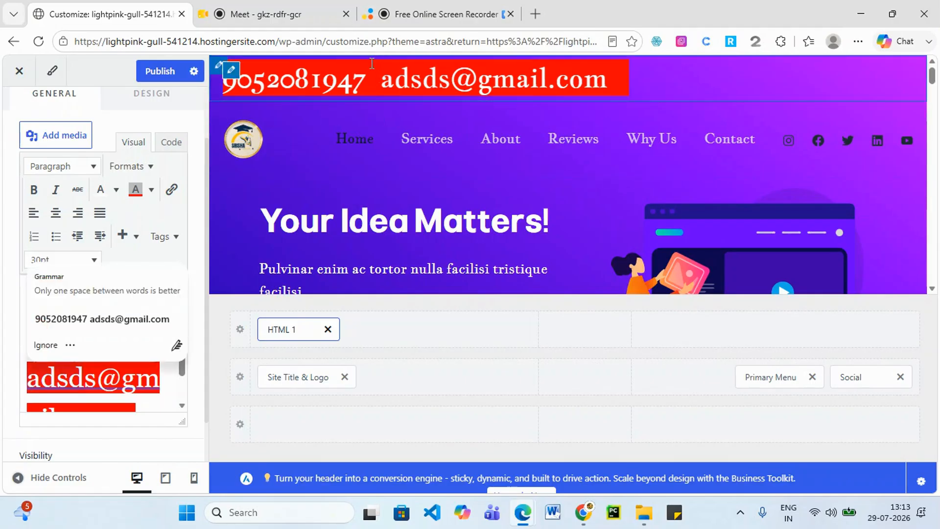
pyautogui.click(535, 13)
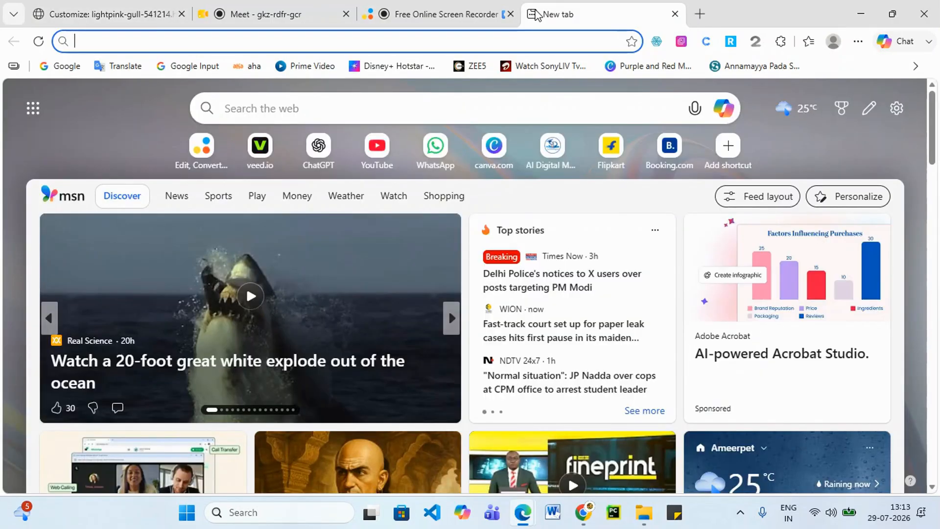
# Search Google for 'mobile icon' and show the image results.
pyautogui.write('g')
pyautogui.press('BackSpace')
pyautogui.press('BackSpace')
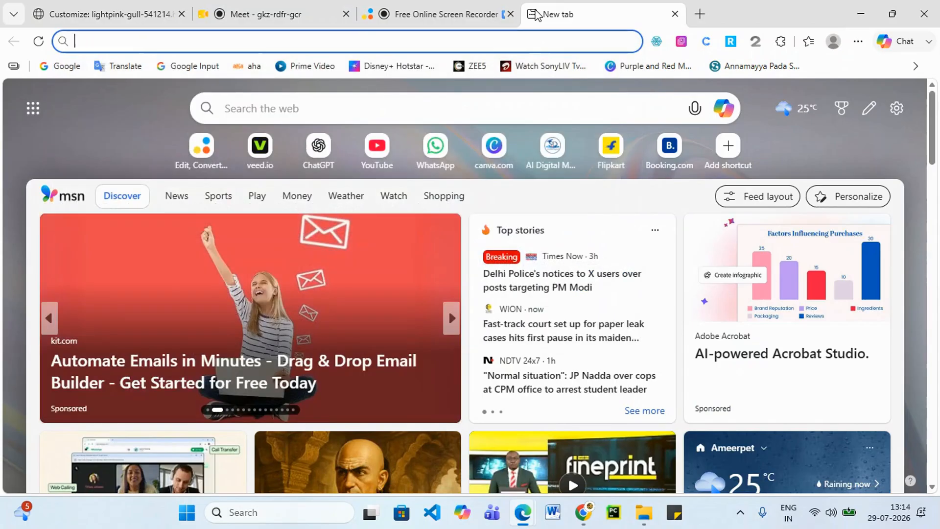
pyautogui.click(65, 68)
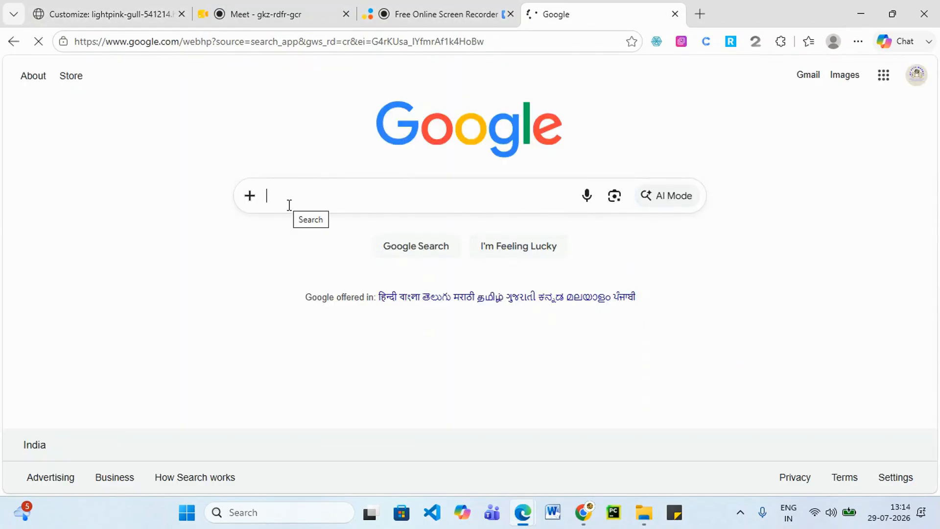
pyautogui.write('mobile')
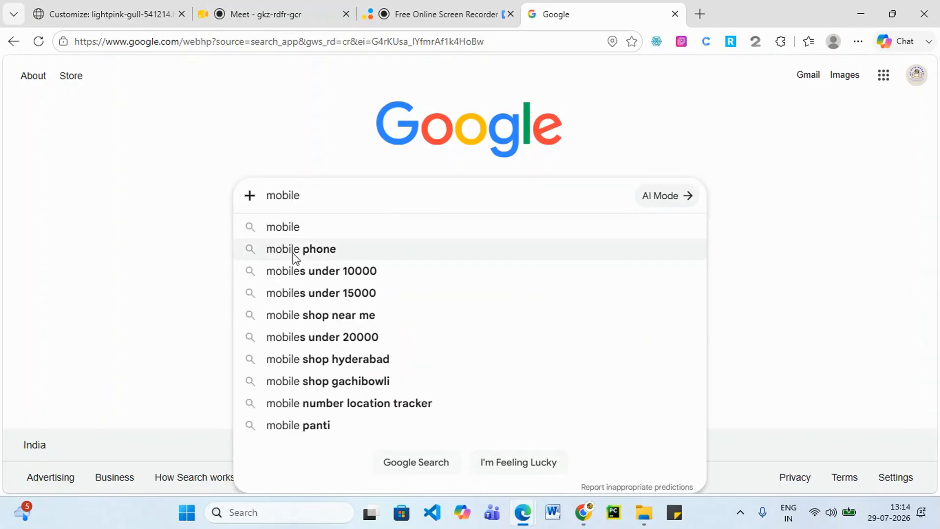
pyautogui.write(' ic')
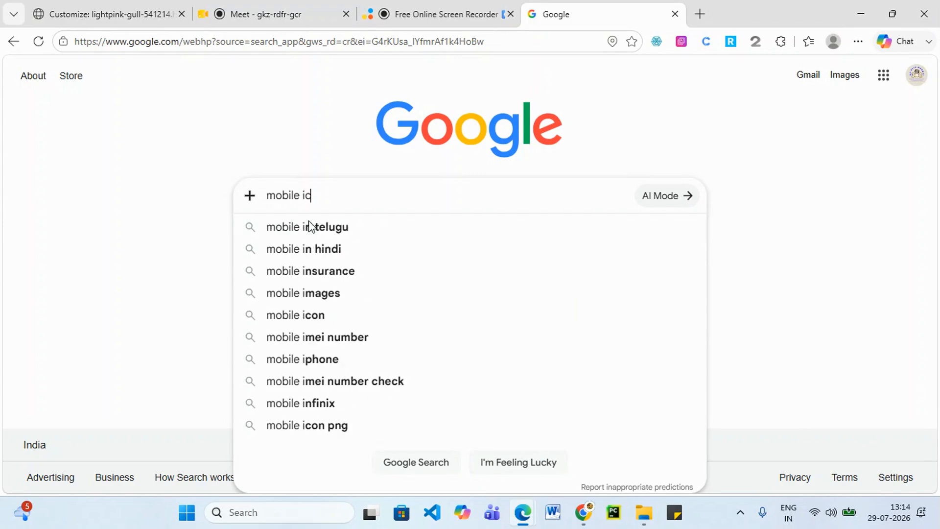
pyautogui.write('on')
pyautogui.press('Return')
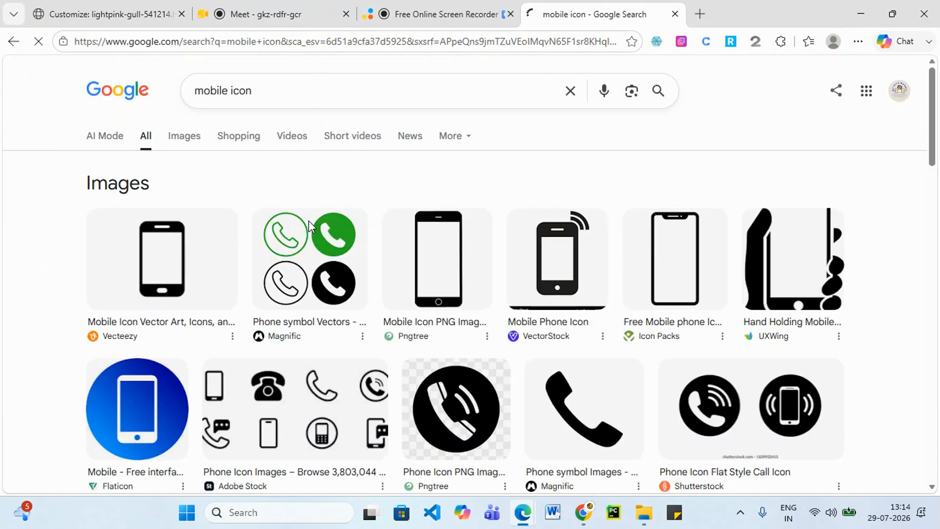
pyautogui.scroll(-5, 579, 342)
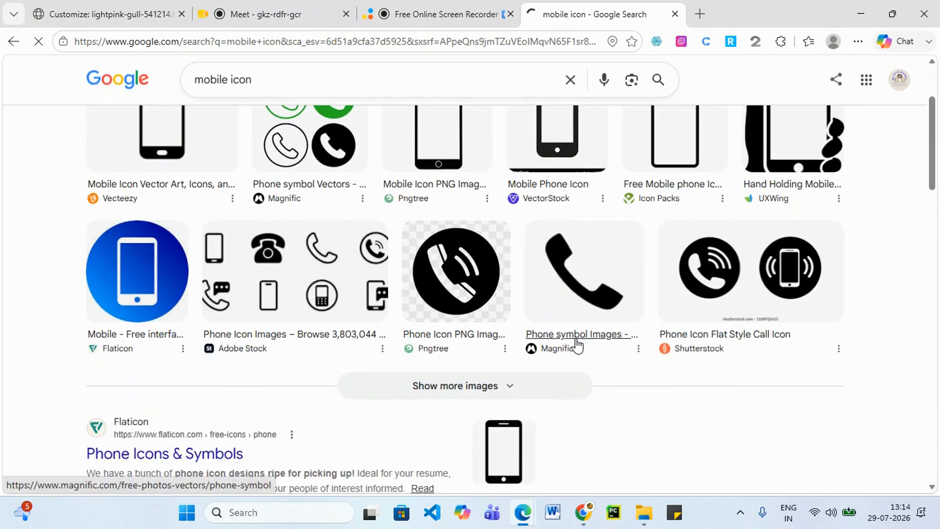
pyautogui.scroll(7, 560, 360)
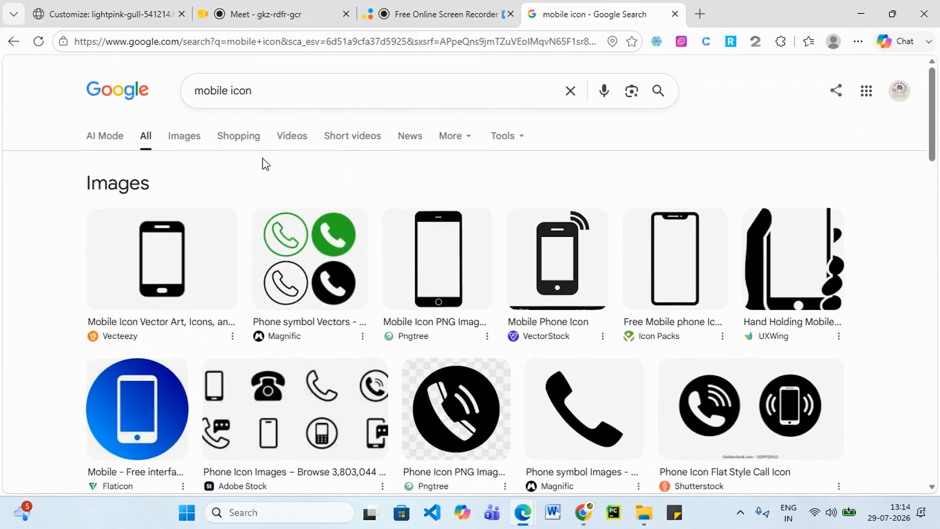
pyautogui.click(197, 146)
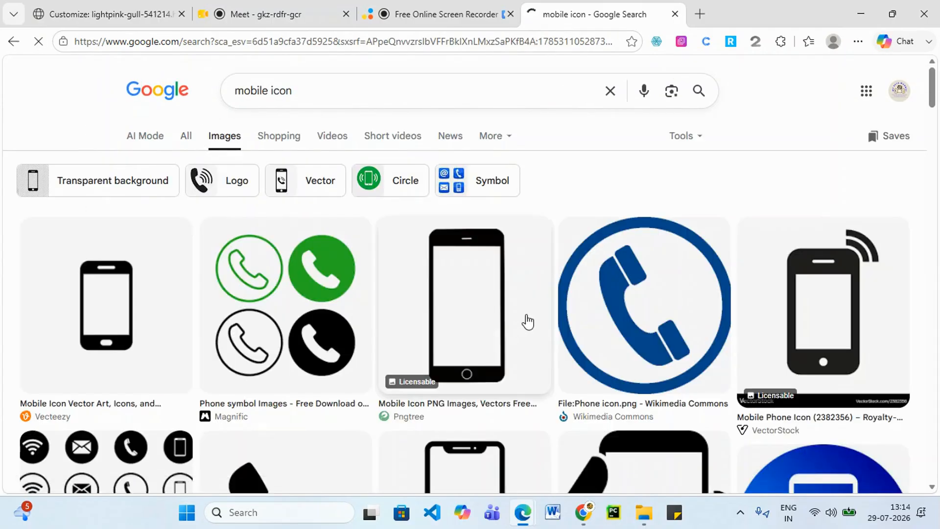
pyautogui.scroll(-1, 533, 318)
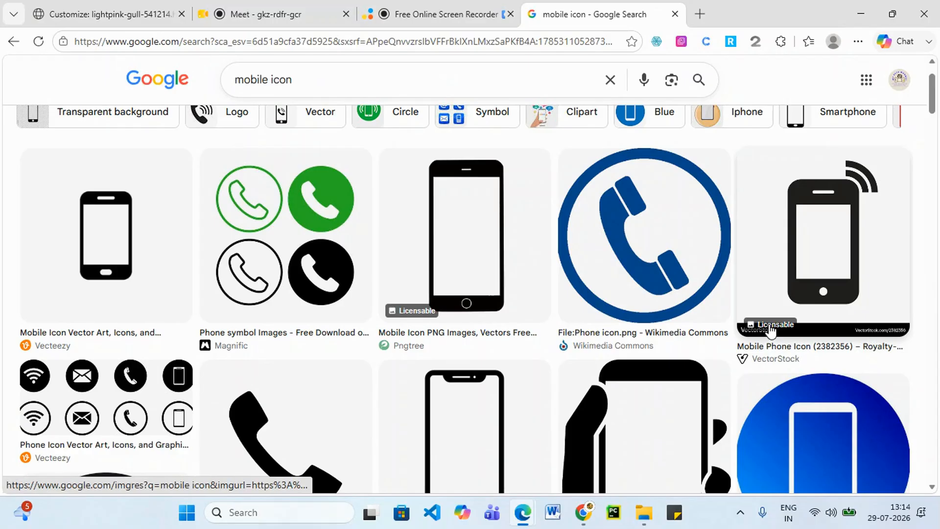
pyautogui.scroll(1, 550, 365)
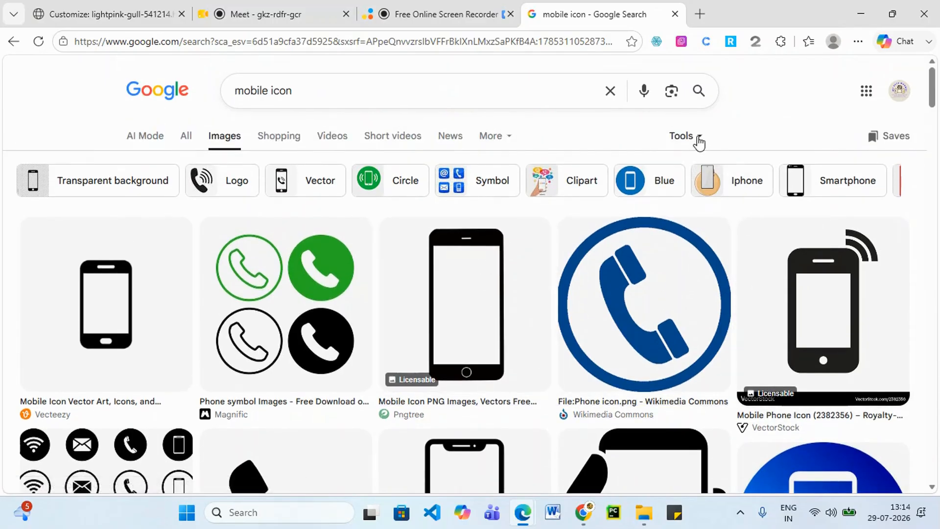
# Filter the image results to Creative Commons licensed images.
pyautogui.click(698, 141)
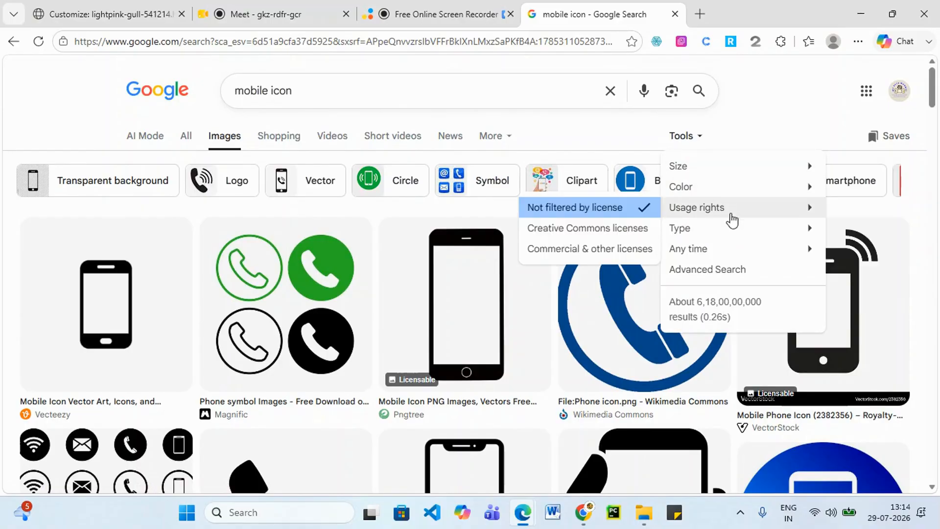
pyautogui.moveTo(676, 229)
pyautogui.moveTo(707, 214)
pyautogui.moveTo(687, 209)
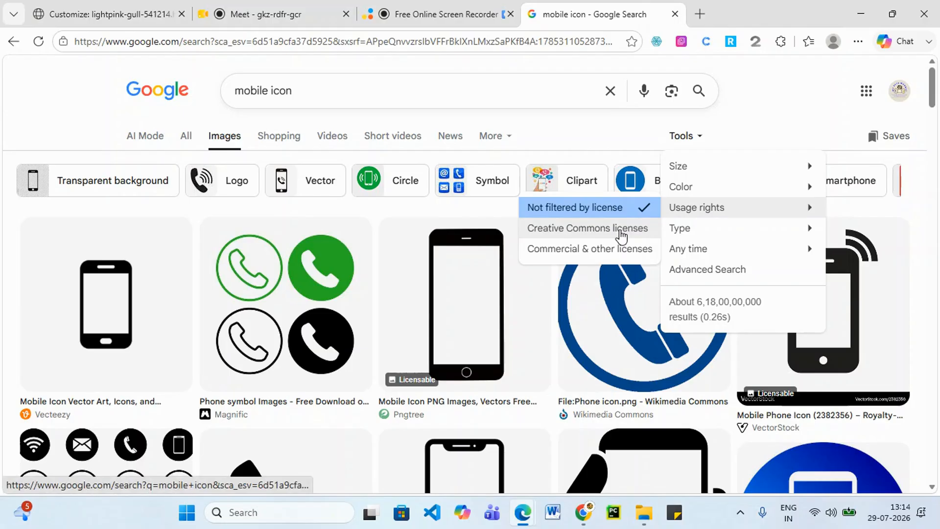
pyautogui.click(623, 230)
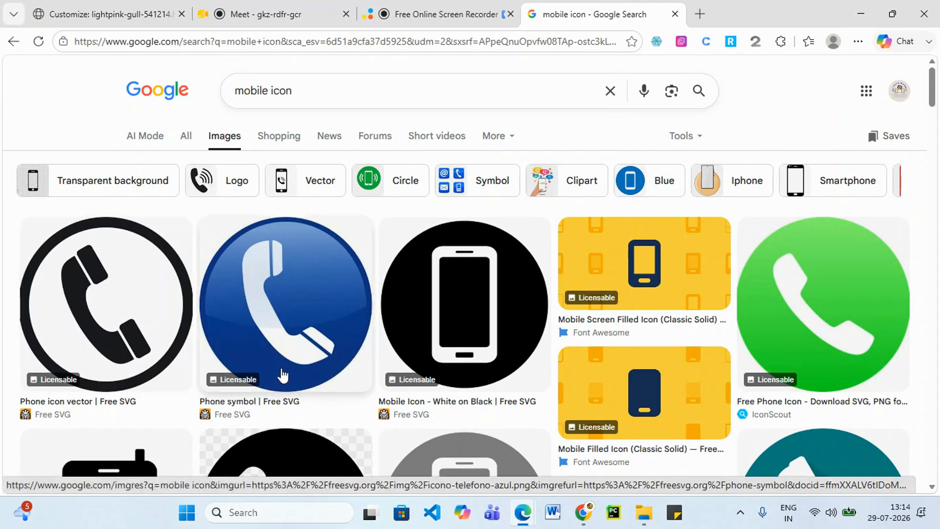
pyautogui.scroll(-1, 288, 367)
pyautogui.scroll(1, 291, 362)
# Save the blue phone icon image to Downloads as images (18).
pyautogui.rightClick(293, 356)
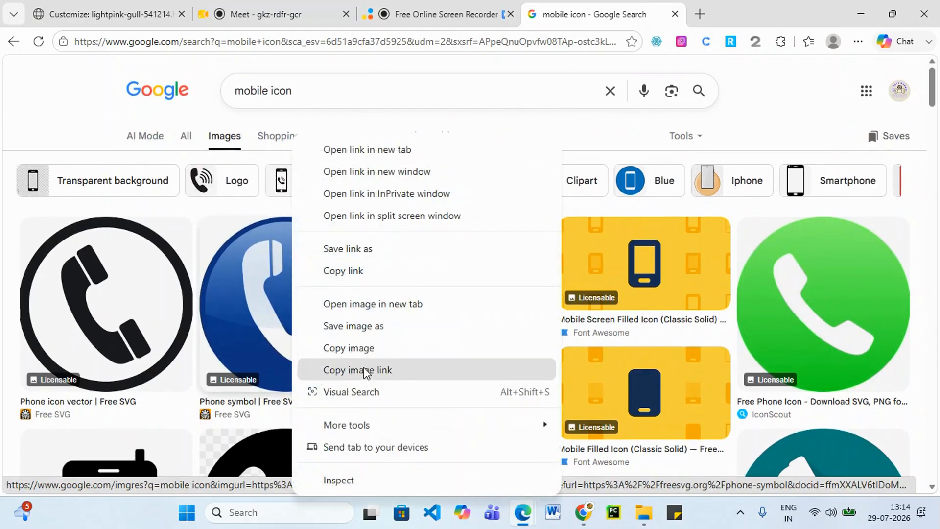
pyautogui.click(377, 326)
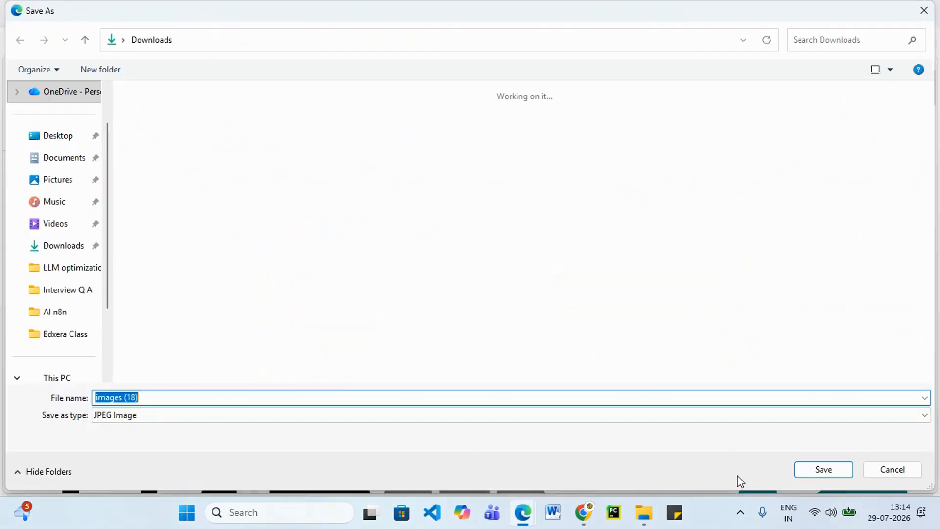
pyautogui.click(825, 473)
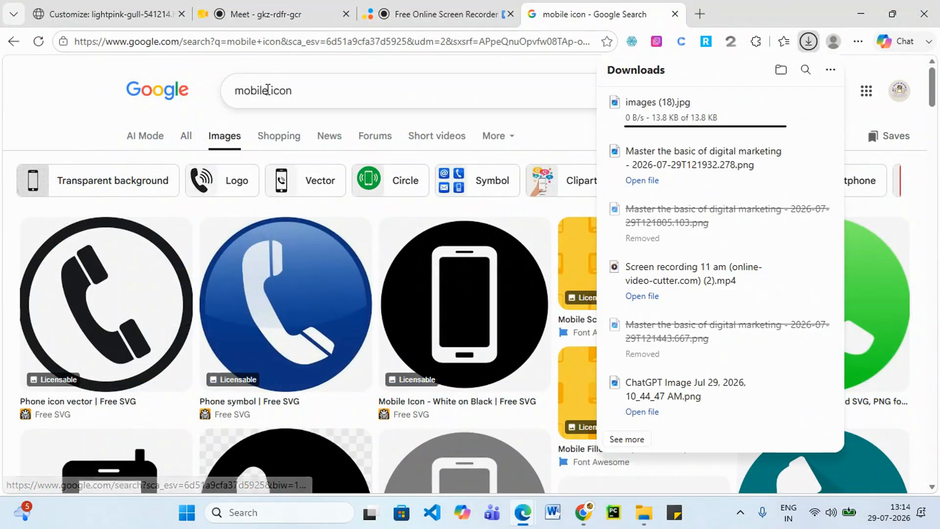
# Search 'email icon' images, save the @ image to Downloads, and return to the Customizer.
pyautogui.moveTo(267, 90); pyautogui.dragTo(252, 91)
pyautogui.write('emai')
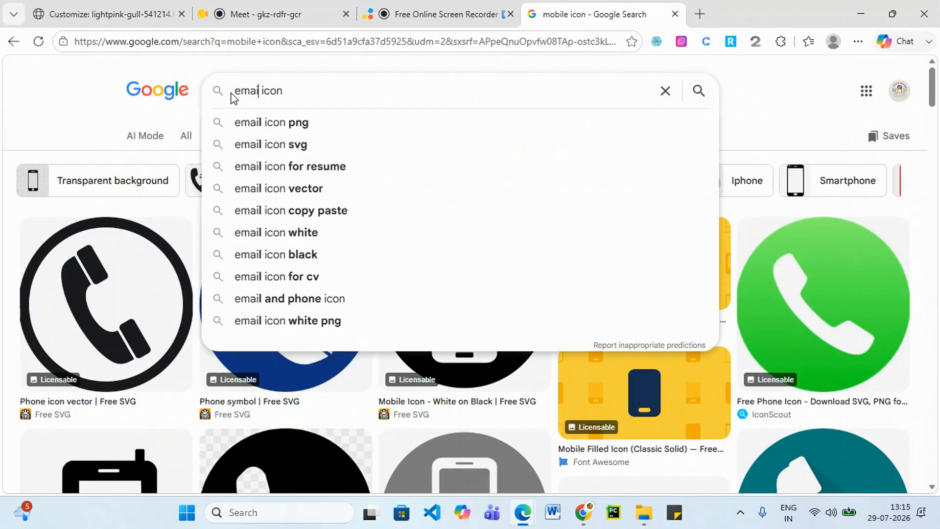
pyautogui.write('l')
pyautogui.press('Return')
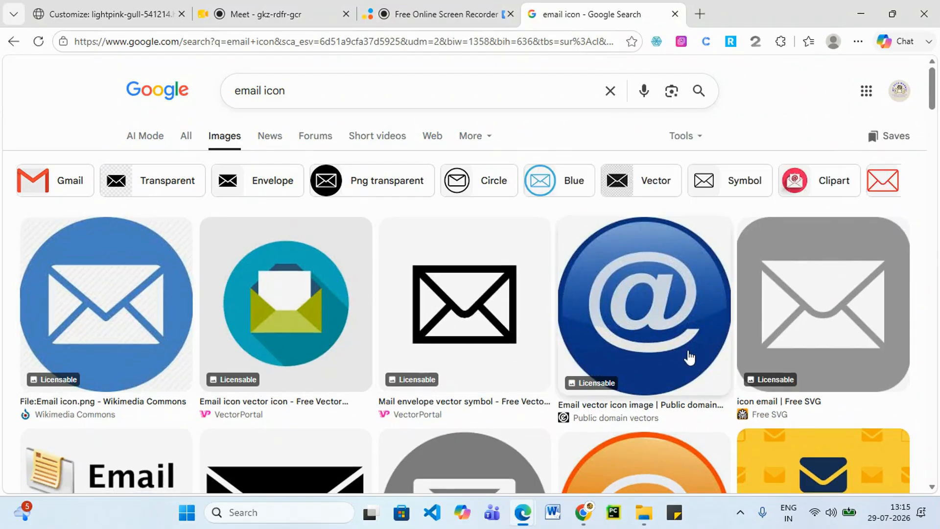
pyautogui.scroll(-1, 685, 348)
pyautogui.rightClick(651, 290)
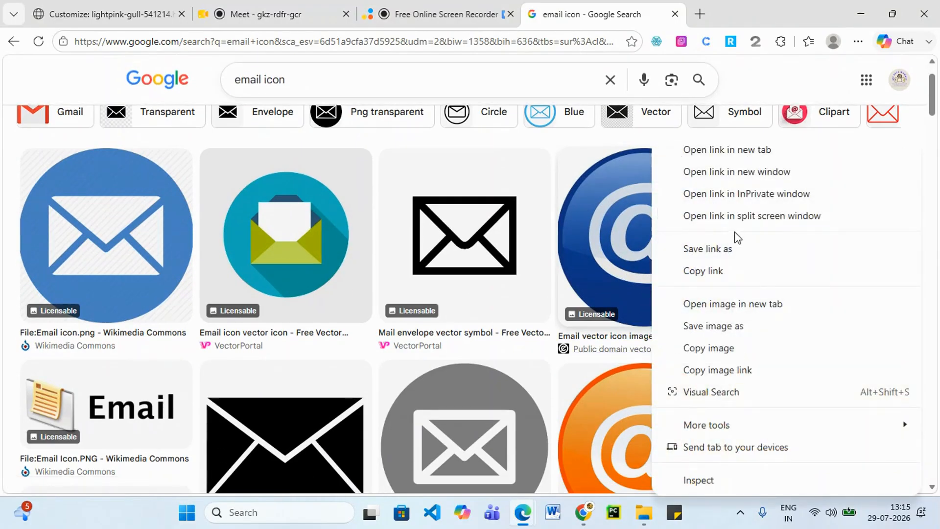
pyautogui.click(723, 325)
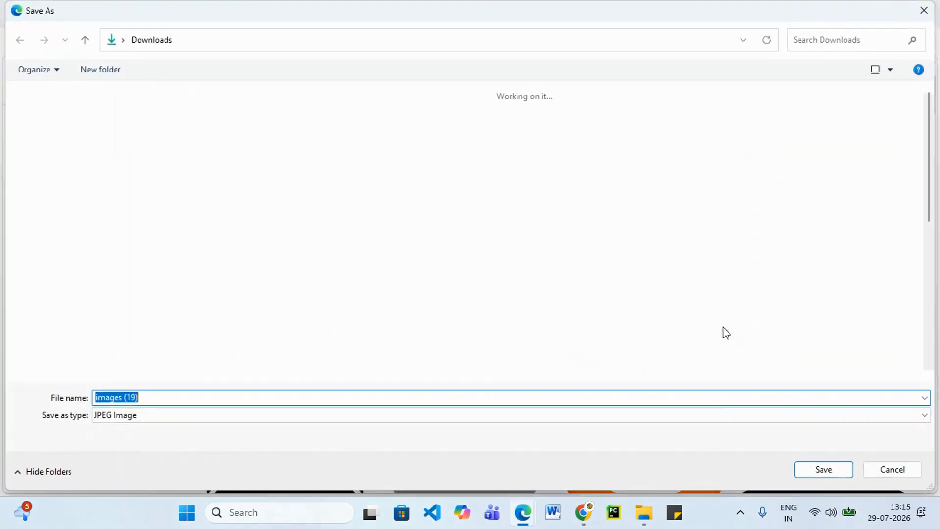
pyautogui.click(820, 469)
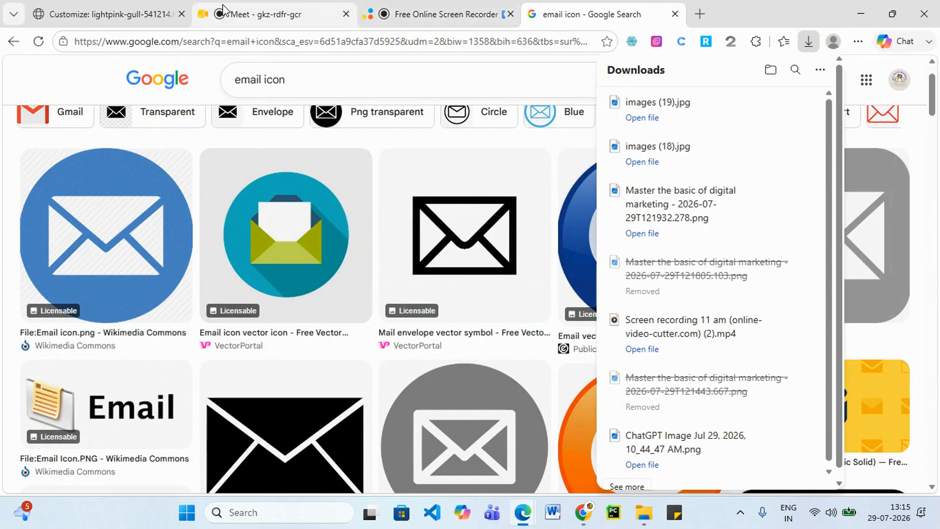
pyautogui.click(291, 12)
pyautogui.click(109, 18)
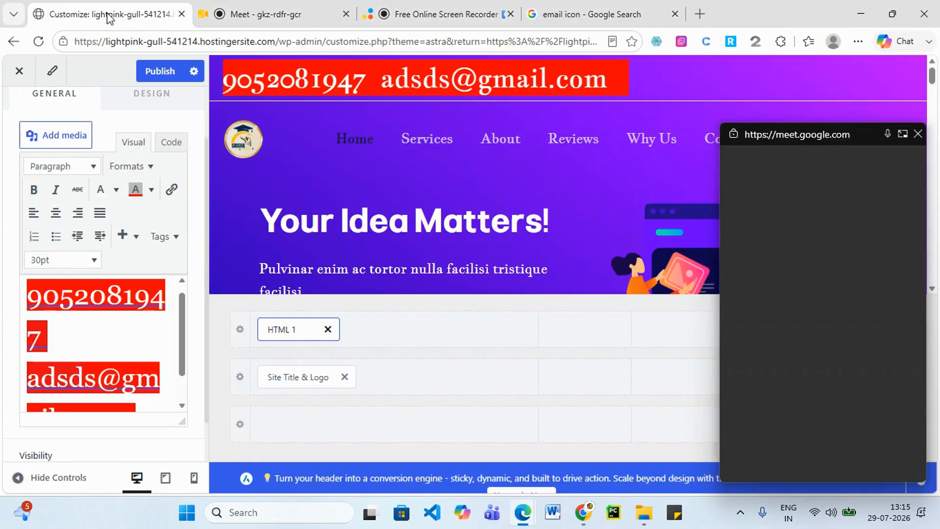
# Place the caret at the start of the phone number and close the floating Meet window.
pyautogui.click(80, 338)
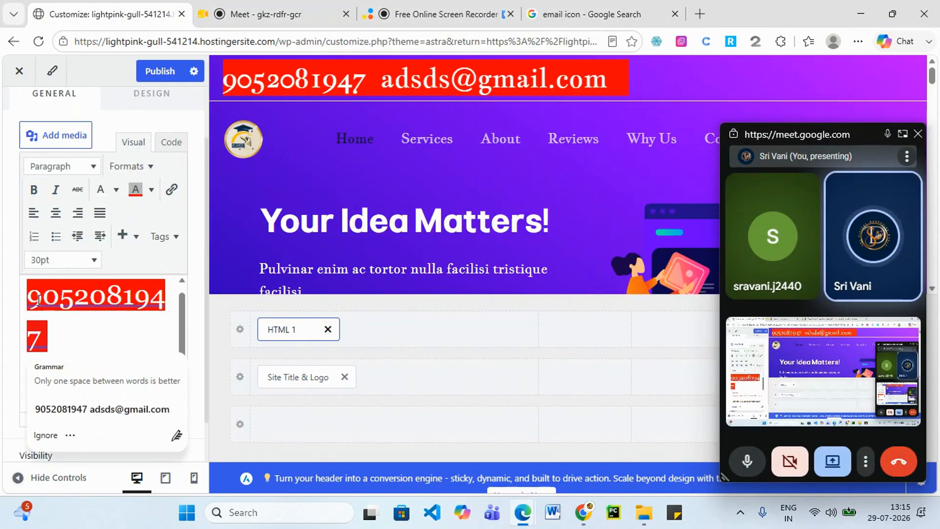
pyautogui.click(37, 297)
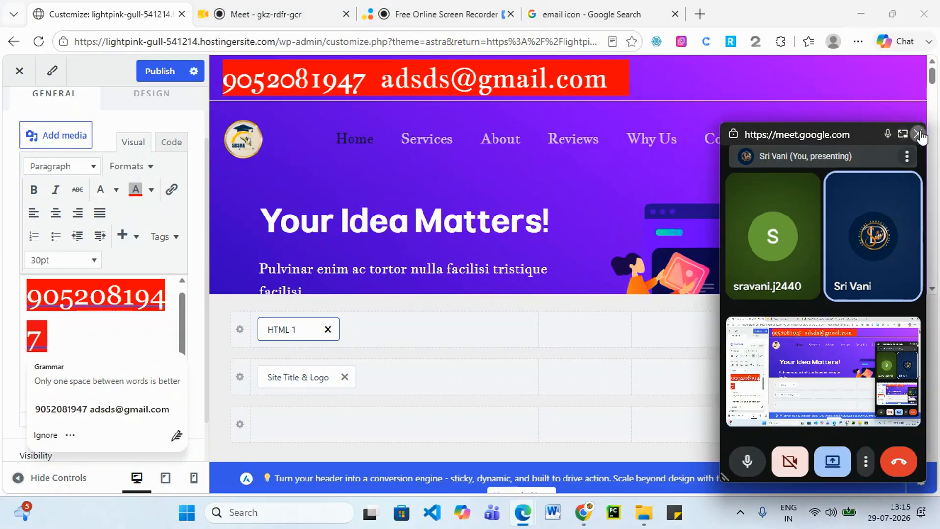
pyautogui.click(903, 137)
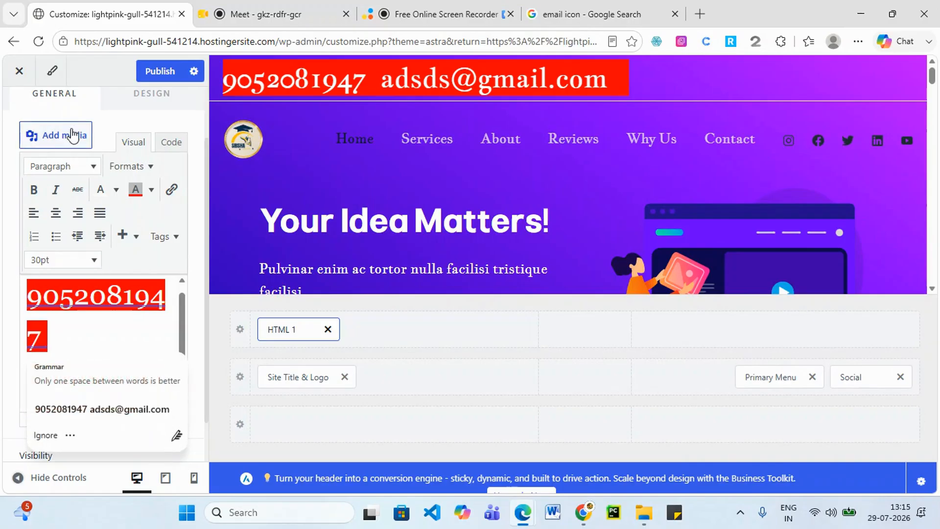
# Upload images (18) as the phone icon, add alt text 'phone icon', and insert it.
pyautogui.click(70, 140)
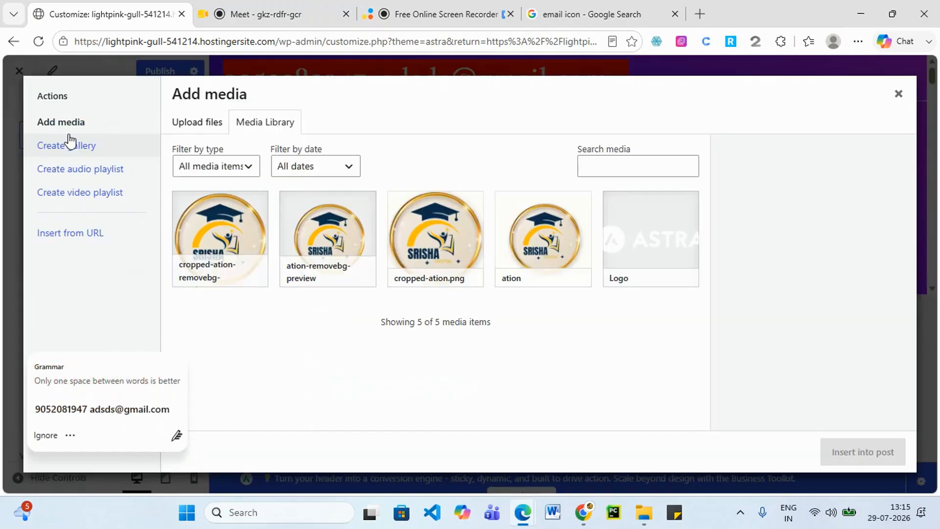
pyautogui.click(211, 128)
pyautogui.click(566, 310)
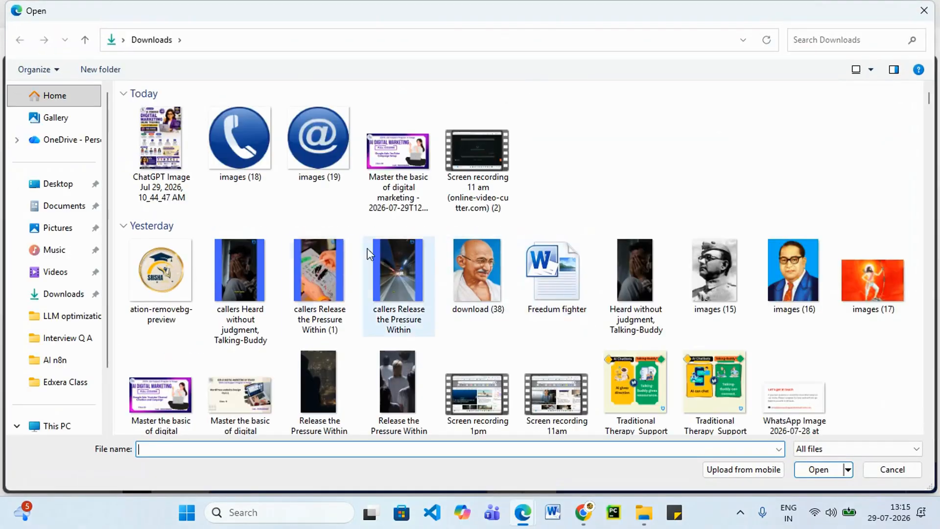
pyautogui.click(239, 158)
pyautogui.click(813, 469)
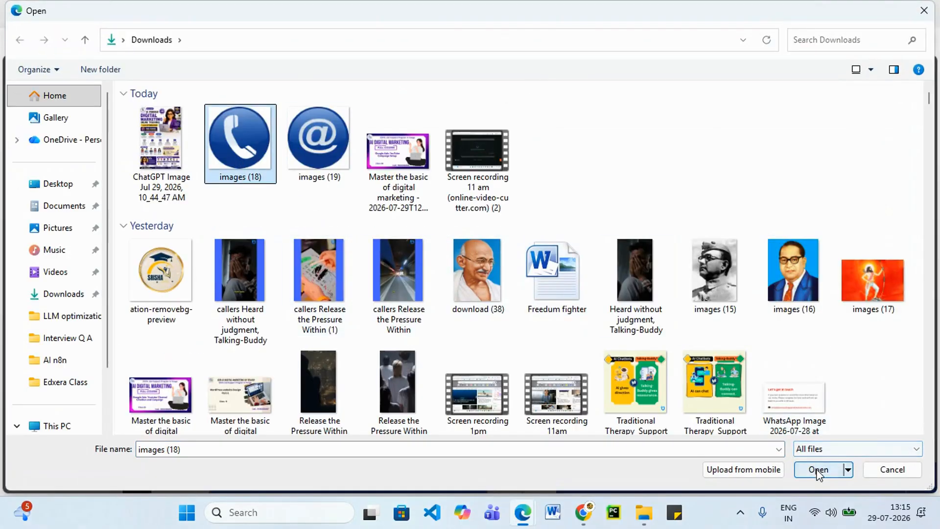
pyautogui.click(817, 294)
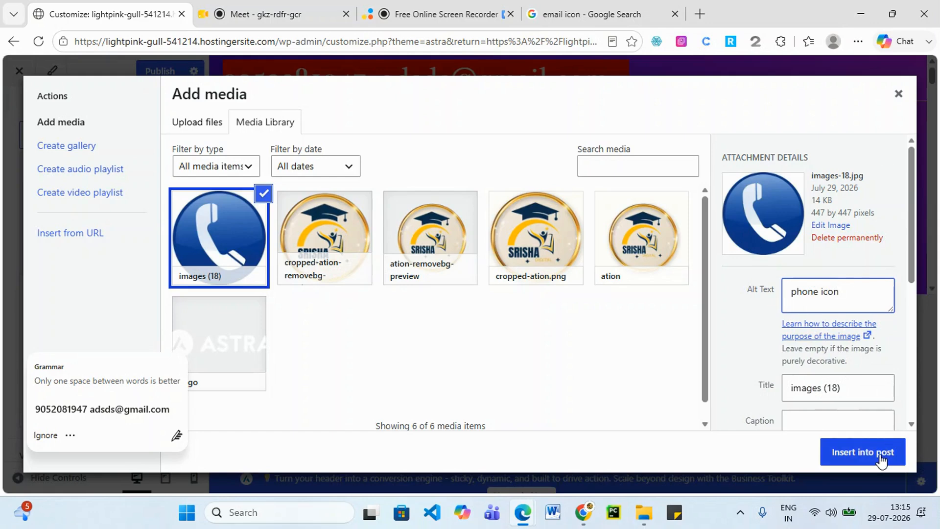
pyautogui.click(861, 451)
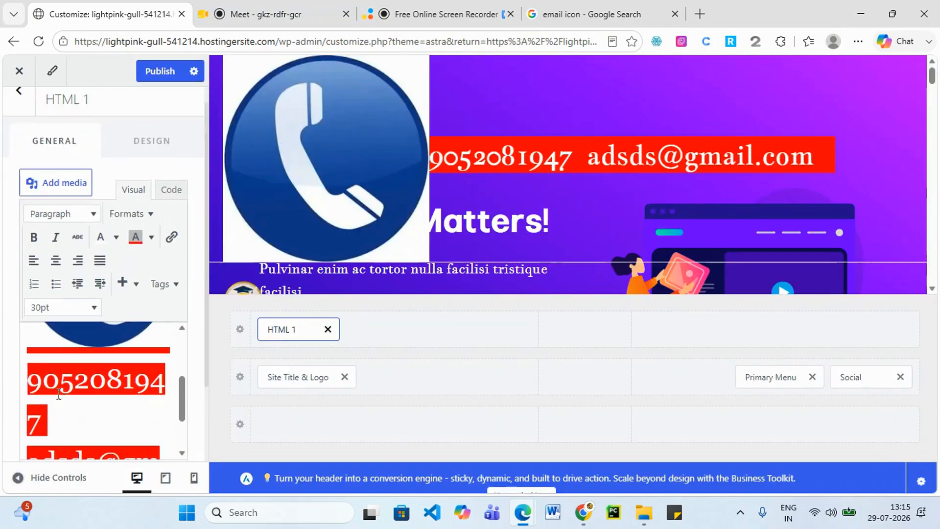
# Set the header contact text font size to 12pt.
pyautogui.scroll(1, 153, 315)
pyautogui.scroll(3, 117, 401)
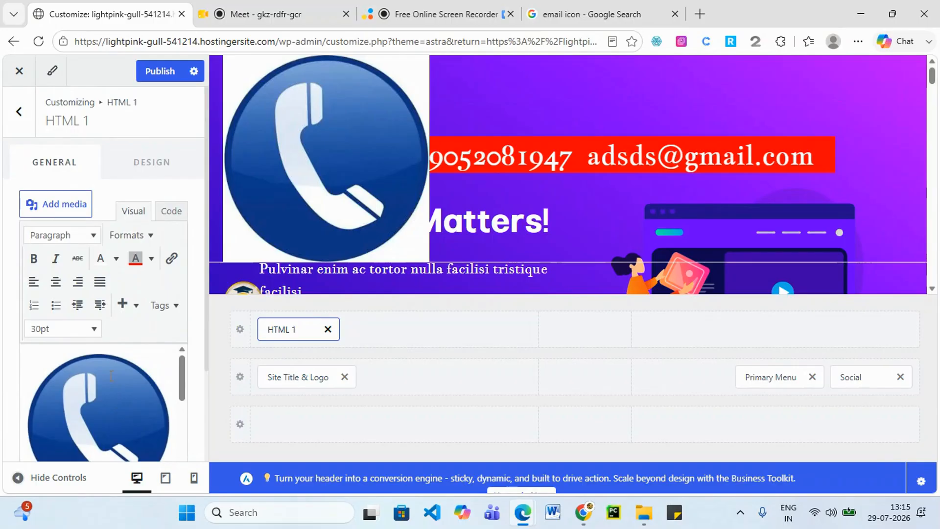
pyautogui.click(94, 329)
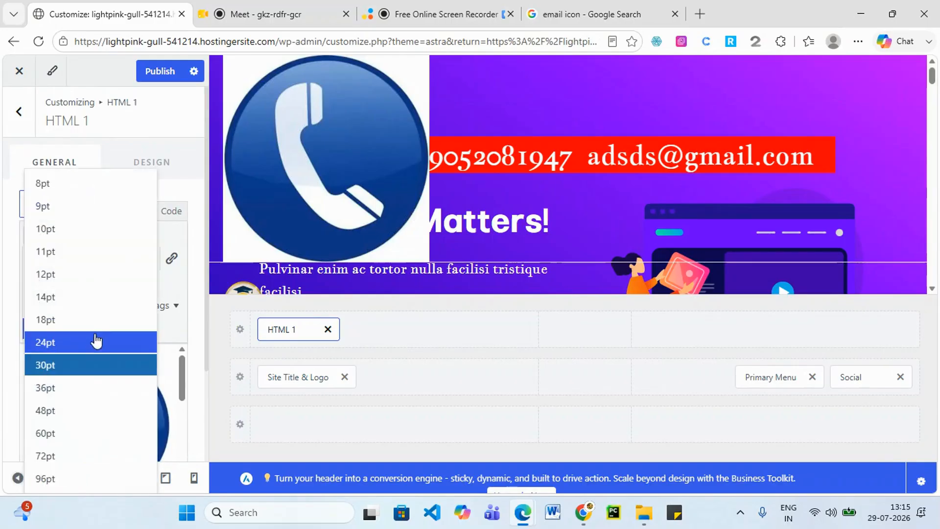
pyautogui.click(48, 226)
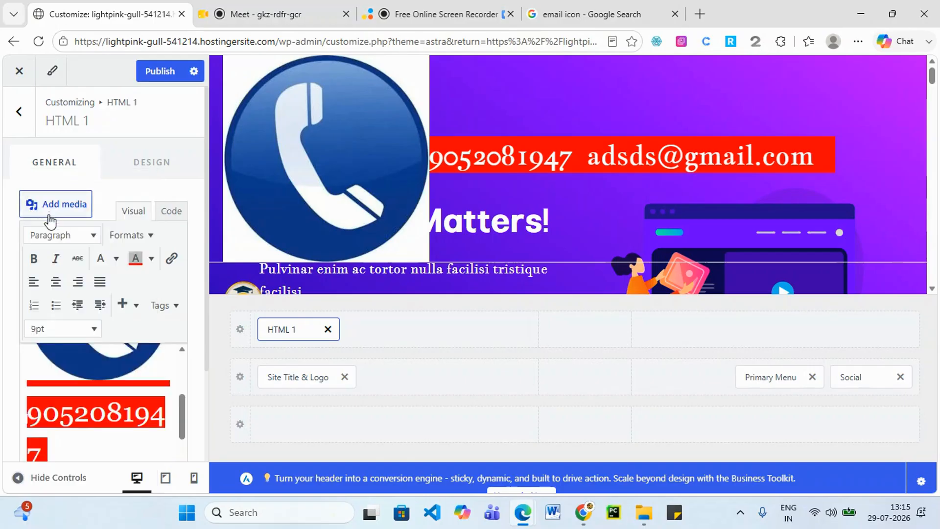
pyautogui.click(92, 380)
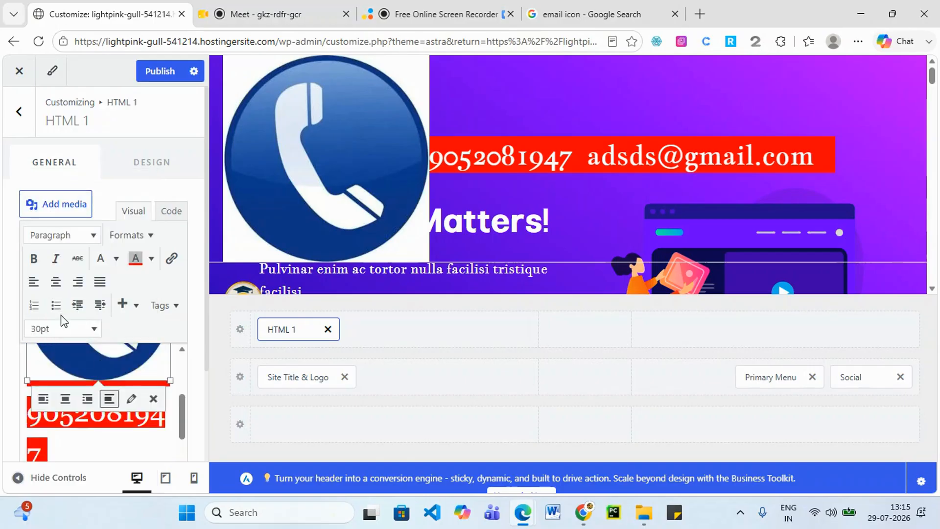
pyautogui.click(93, 329)
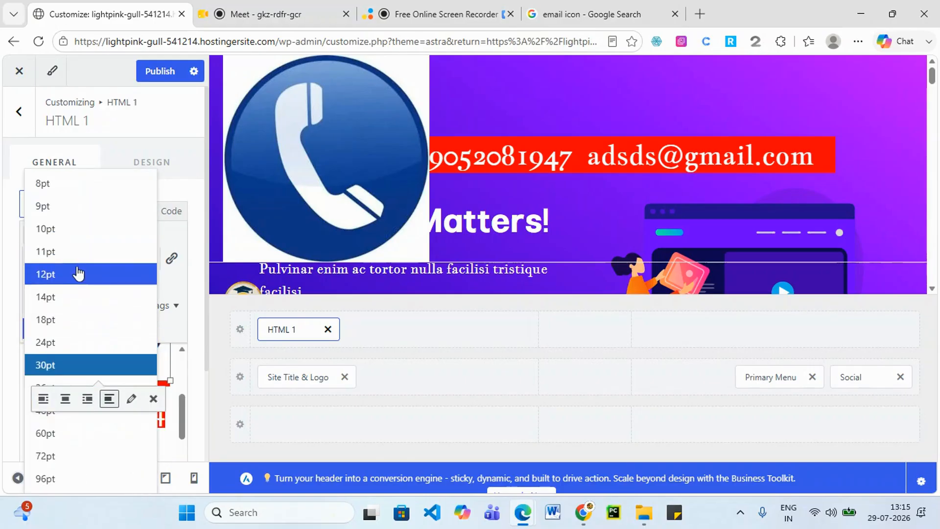
pyautogui.click(94, 277)
# Shrink the phone image down to small icon size by dragging its corner handle.
pyautogui.scroll(-2, 128, 397)
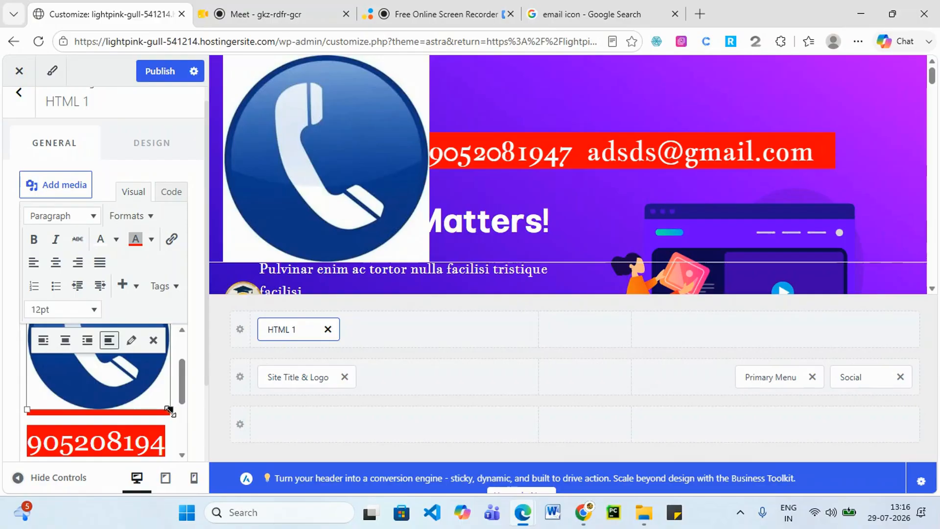
pyautogui.moveTo(170, 410); pyautogui.dragTo(71, 379)
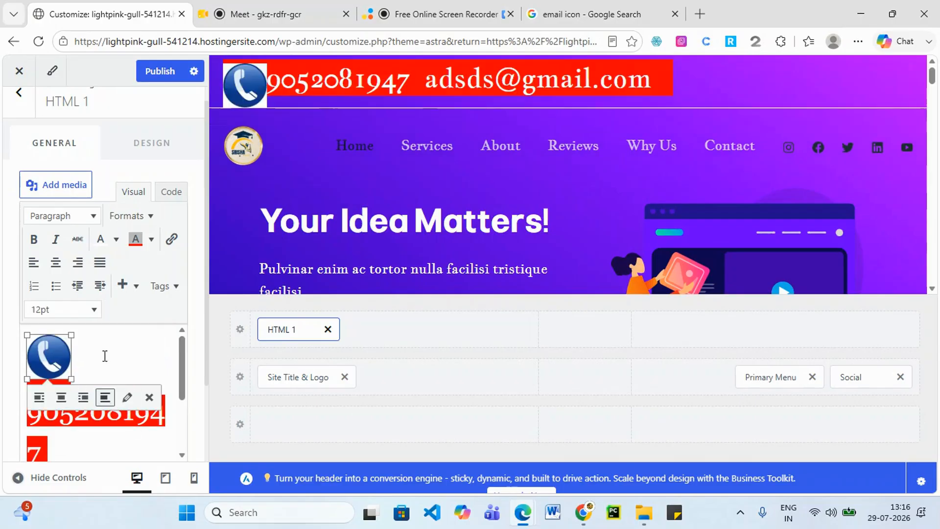
pyautogui.moveTo(71, 379); pyautogui.dragTo(52, 365)
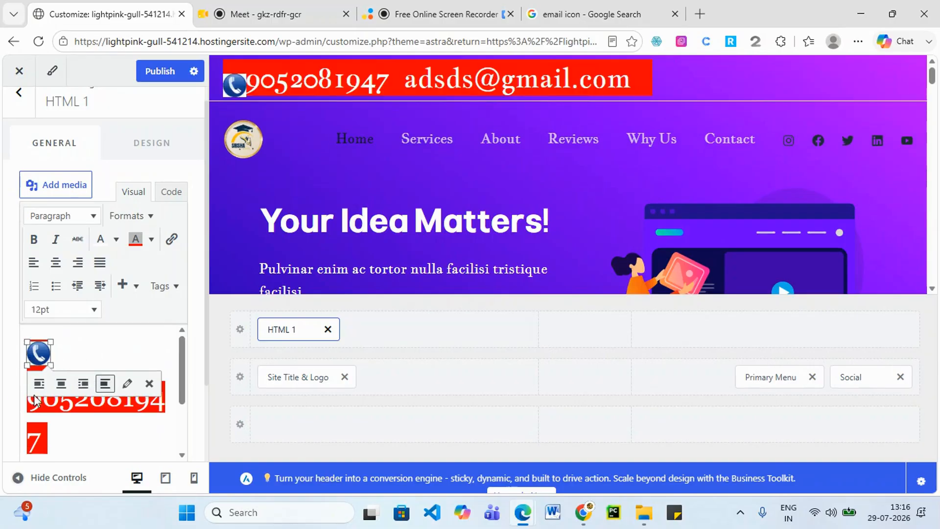
pyautogui.click(69, 351)
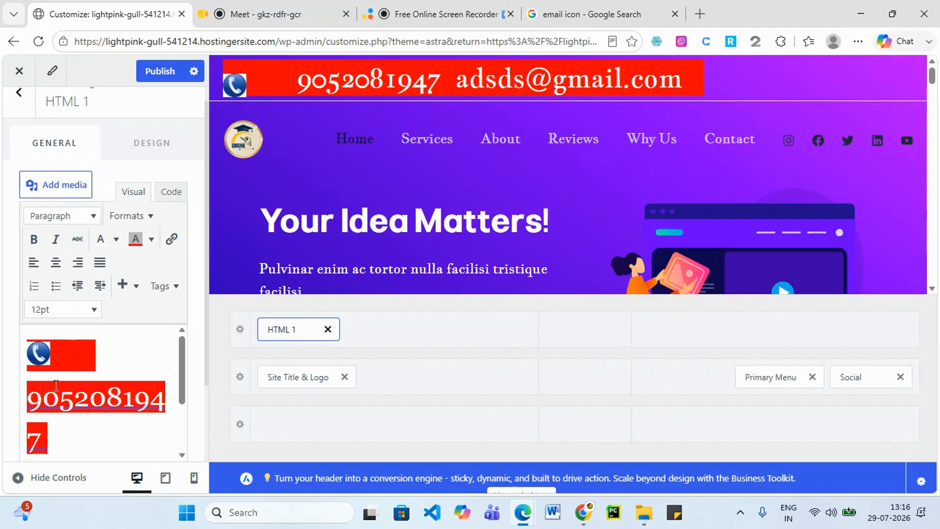
# Delete the blank space beside the phone icon, then enlarge the icon slightly.
pyautogui.press('BackSpace')
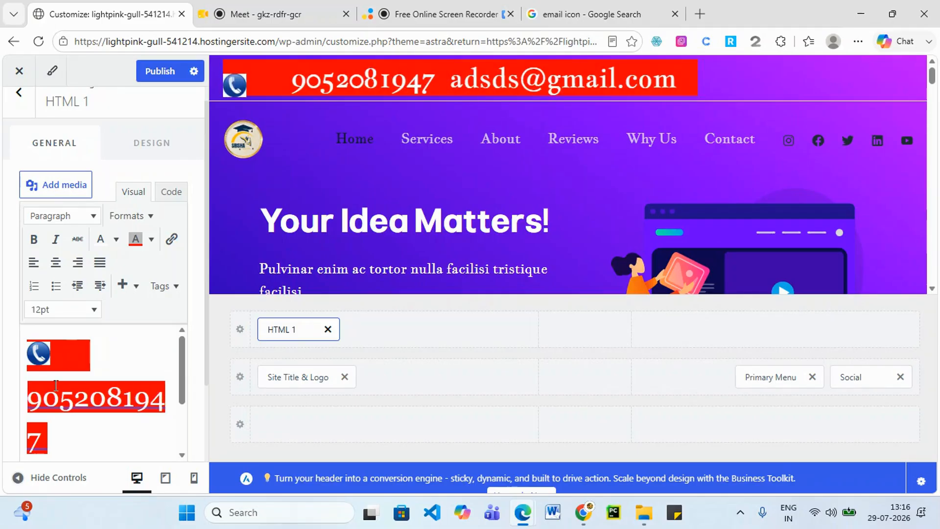
pyautogui.press('BackSpace')
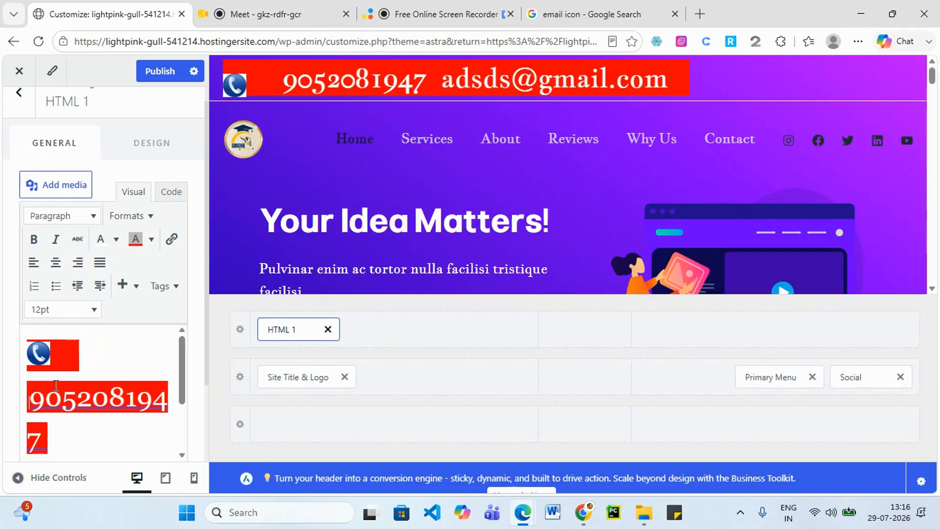
pyautogui.click(43, 355)
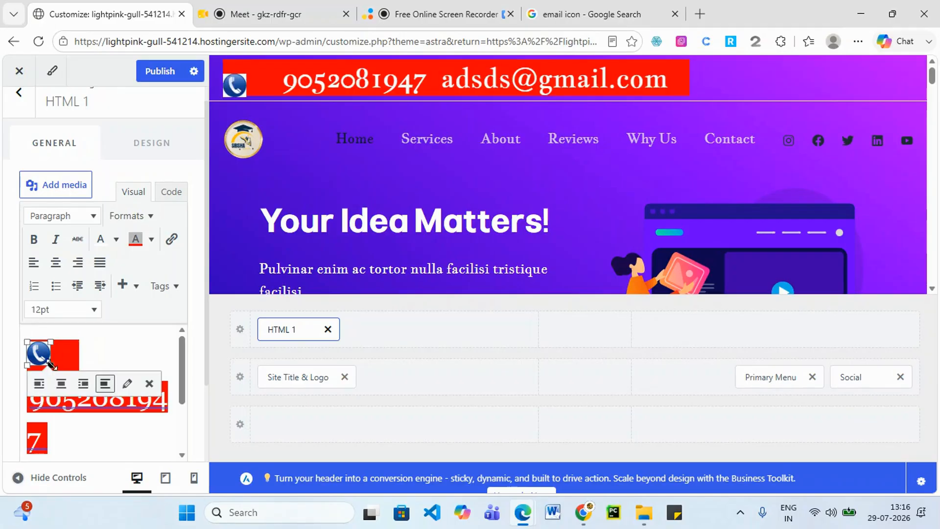
pyautogui.moveTo(50, 364); pyautogui.dragTo(78, 372)
pyautogui.click(118, 354)
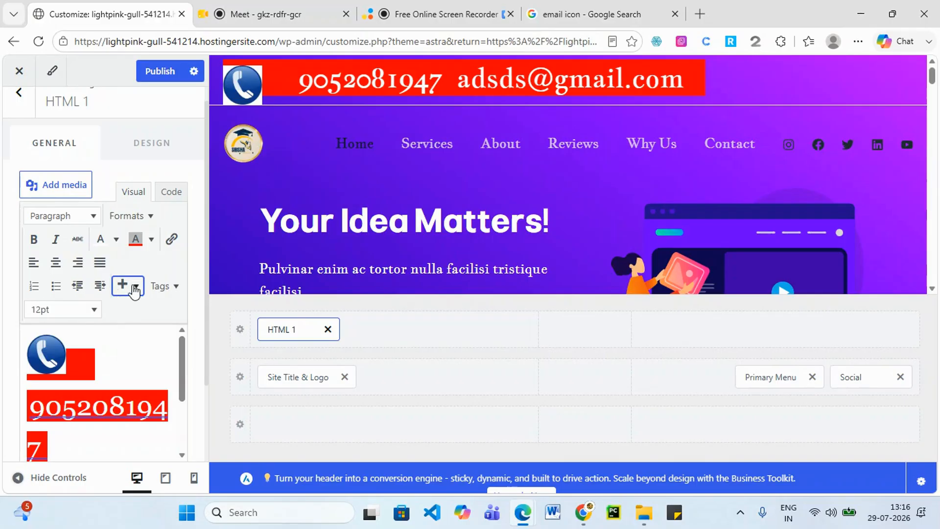
# Try the alignment and indent options, then close the Formats dropdown without applying anything.
pyautogui.click(135, 289)
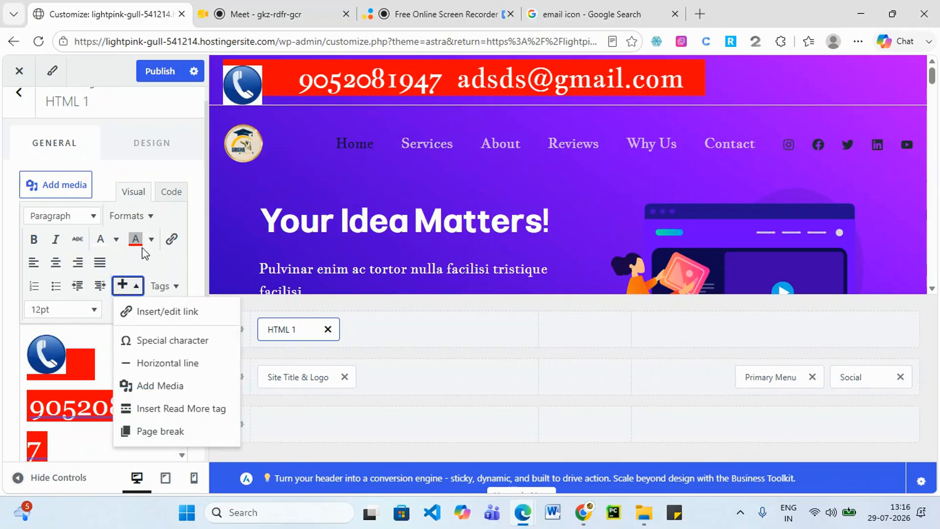
pyautogui.click(34, 265)
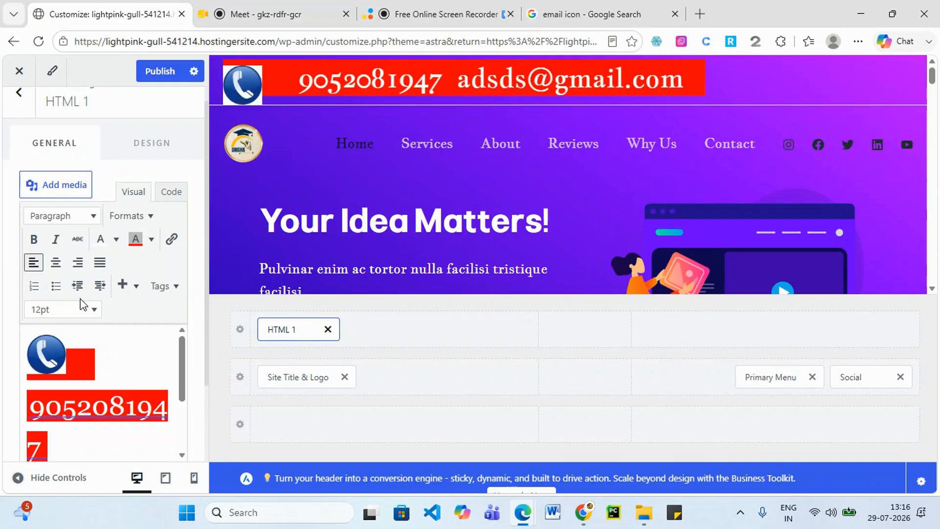
pyautogui.click(107, 291)
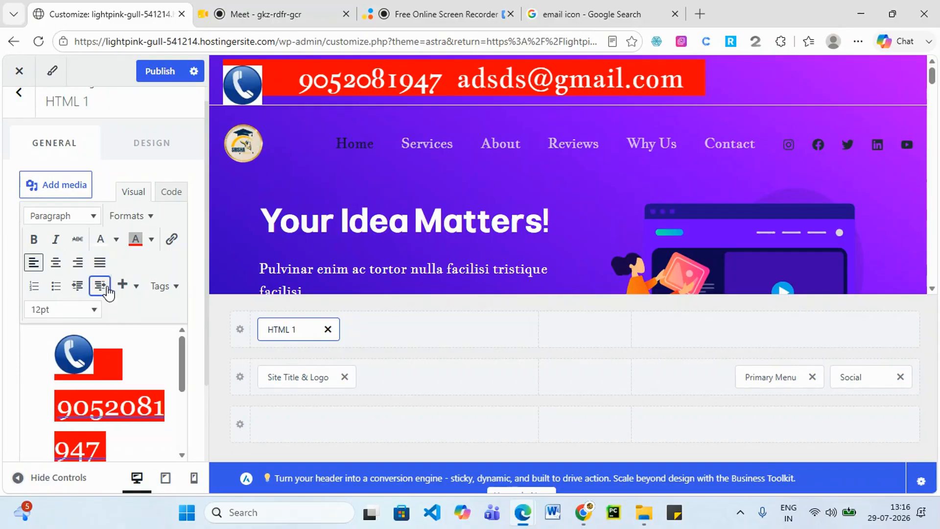
pyautogui.click(97, 289)
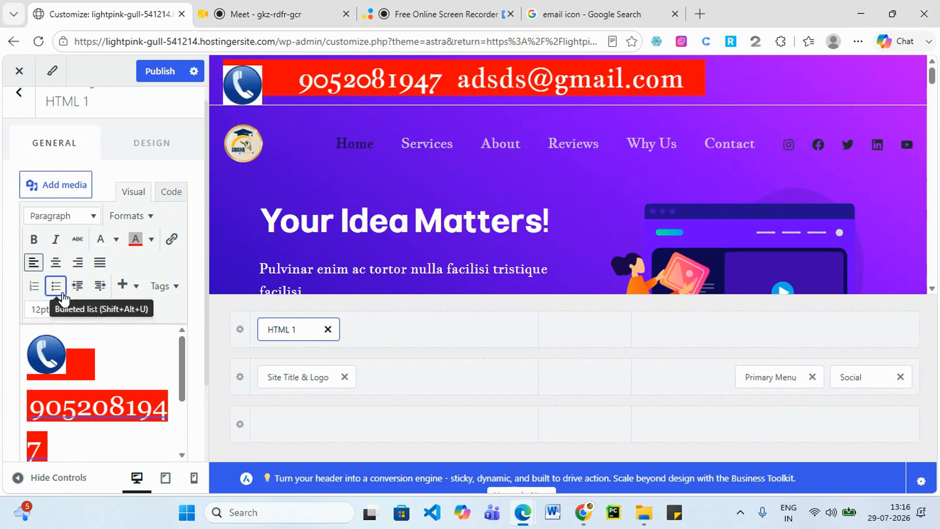
pyautogui.click(148, 221)
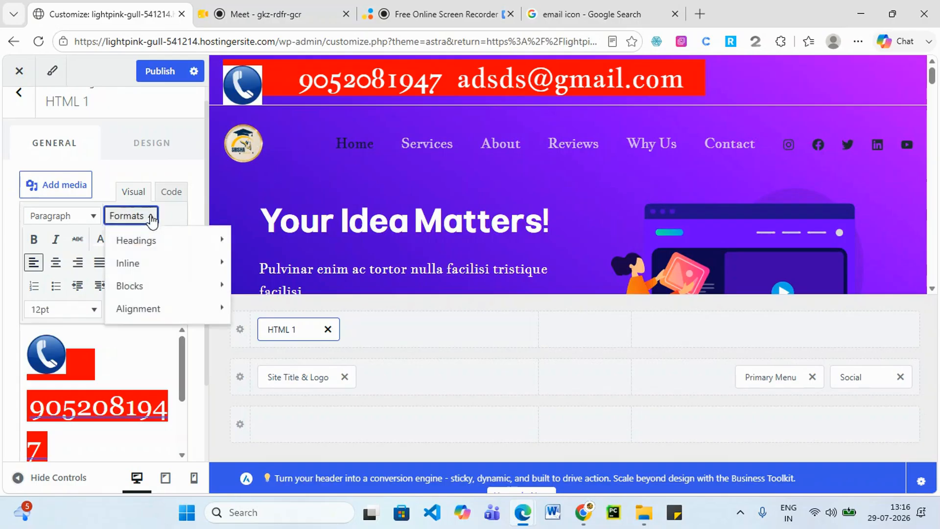
pyautogui.moveTo(157, 241)
pyautogui.moveTo(156, 268)
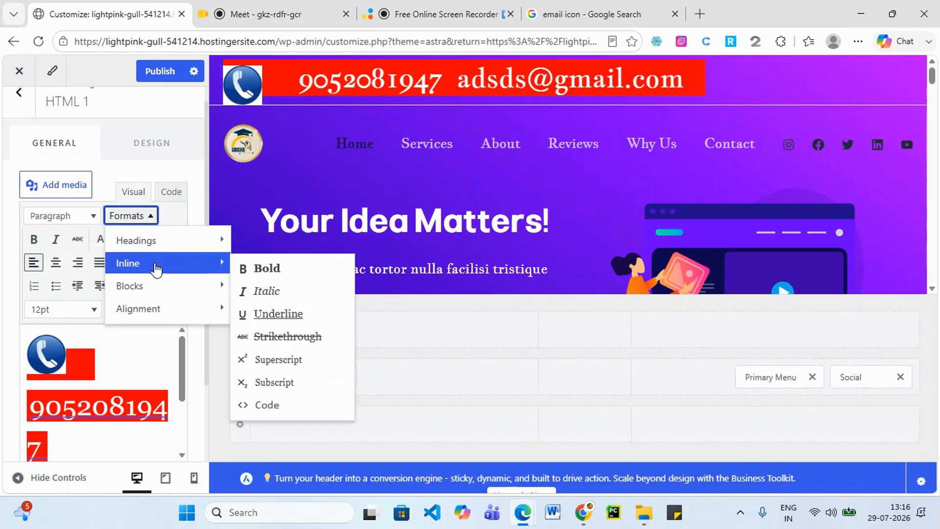
pyautogui.moveTo(155, 311)
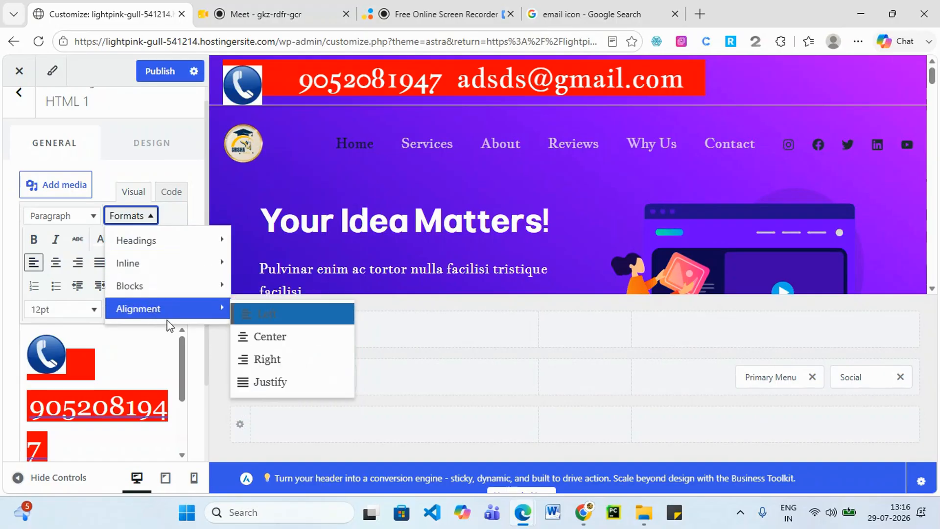
pyautogui.click(147, 362)
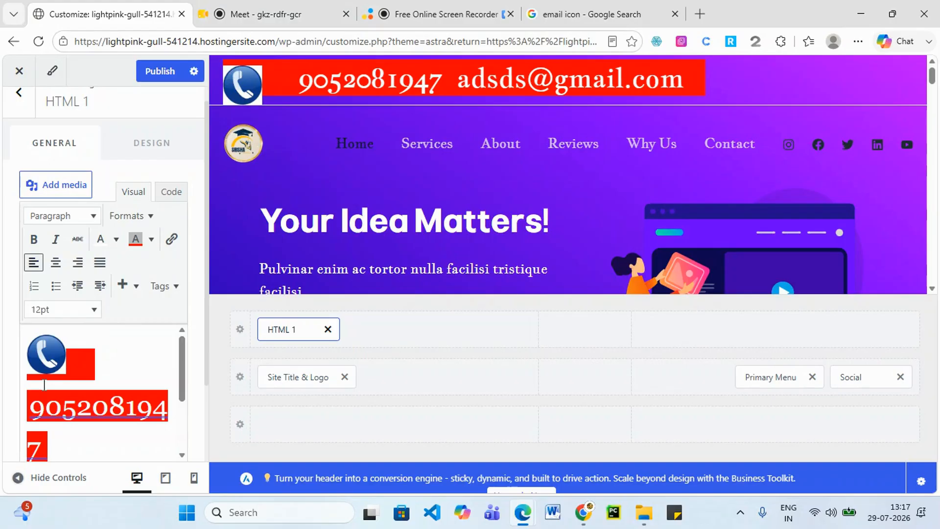
# Delete the two extra spaces just after the phone icon.
pyautogui.click(44, 362)
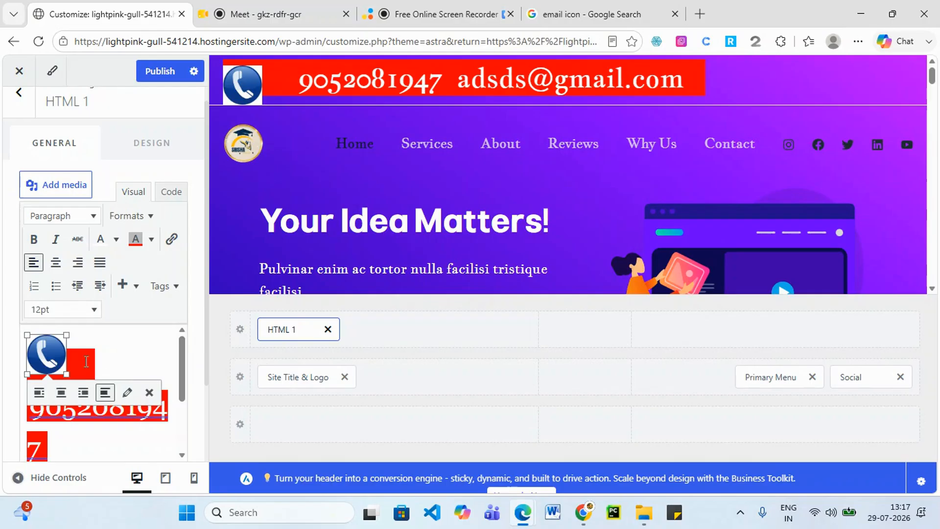
pyautogui.click(114, 353)
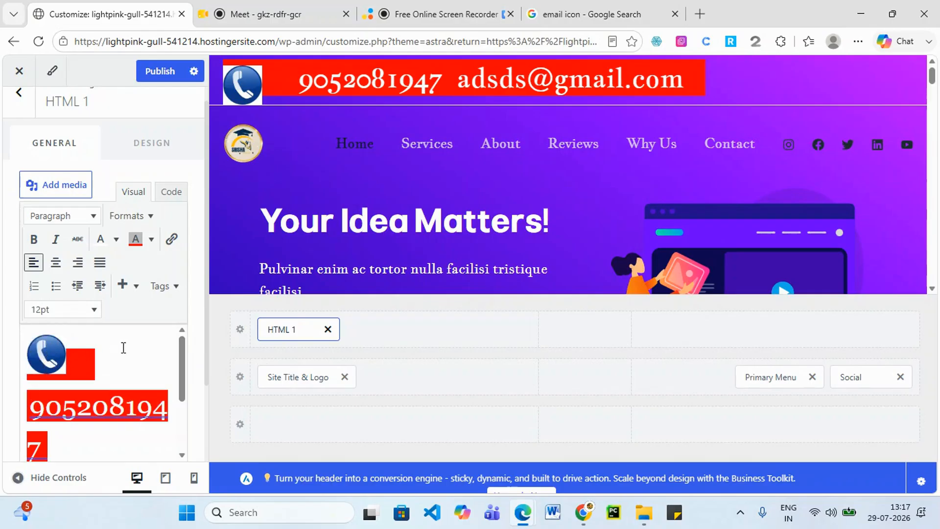
pyautogui.scroll(-3, 118, 350)
pyautogui.scroll(2, 105, 371)
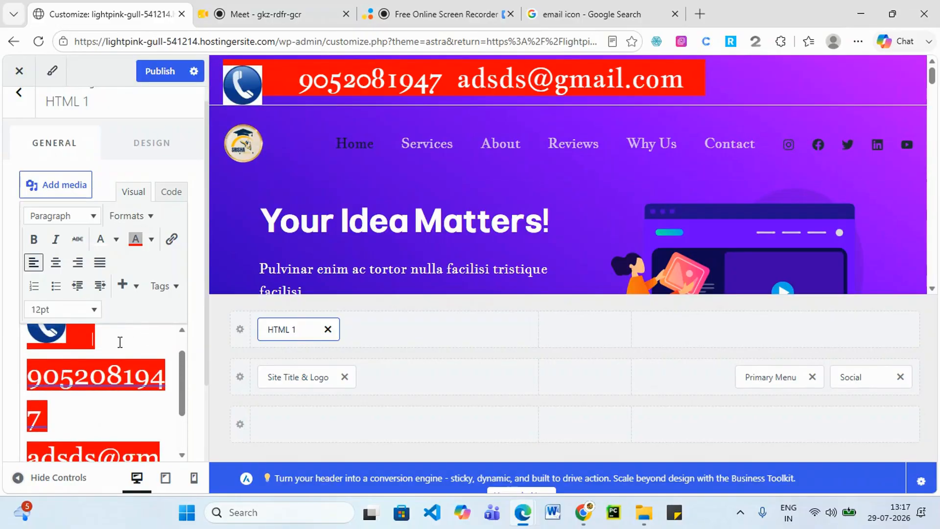
pyautogui.press('BackSpace')
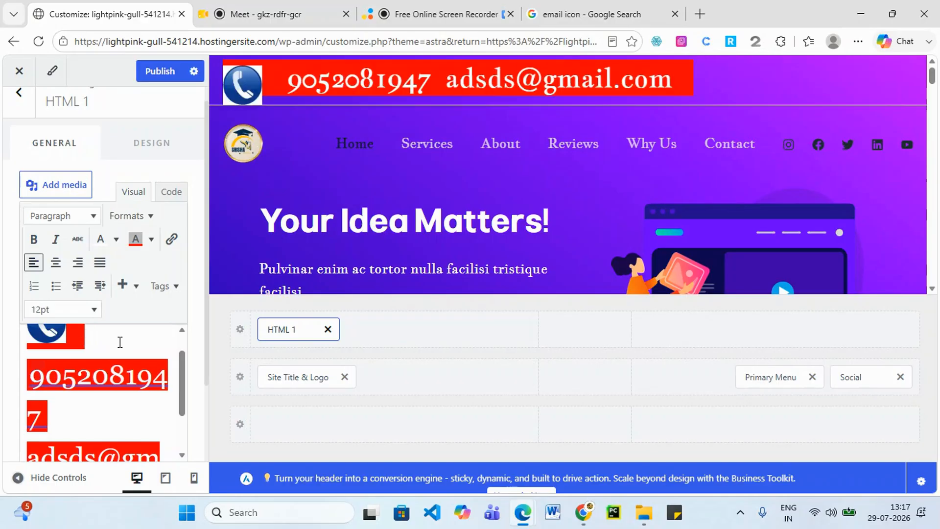
pyautogui.press('BackSpace')
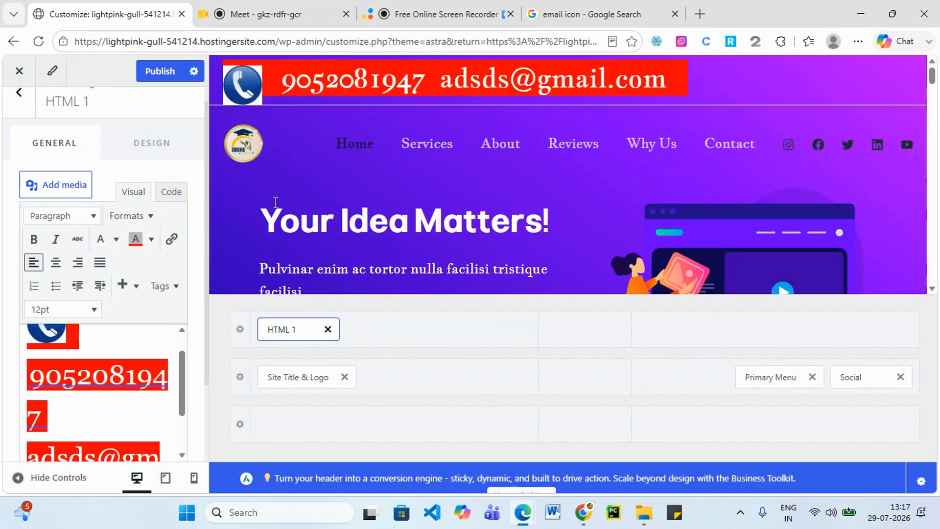
# Upload images (19) as the @ icon, alt text 'email icon', and insert it before the email address.
pyautogui.scroll(-2, 61, 386)
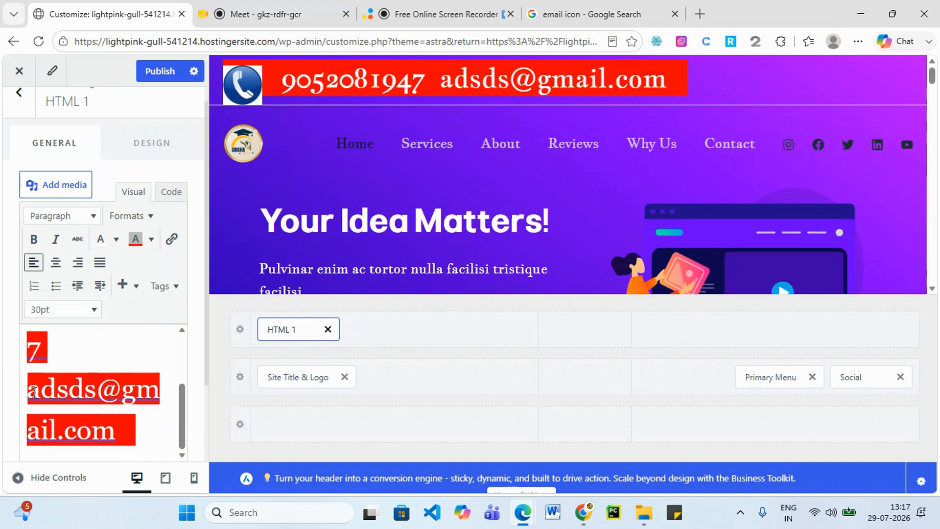
pyautogui.click(44, 402)
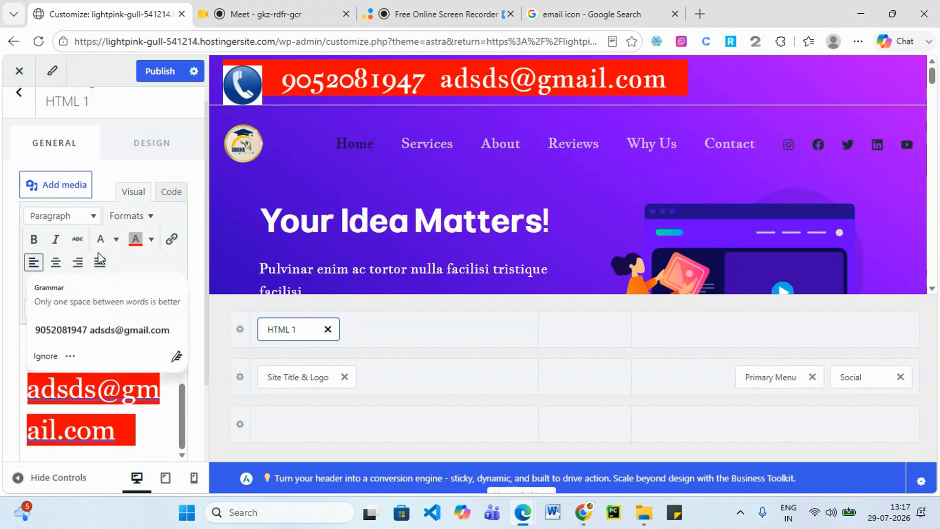
pyautogui.click(58, 187)
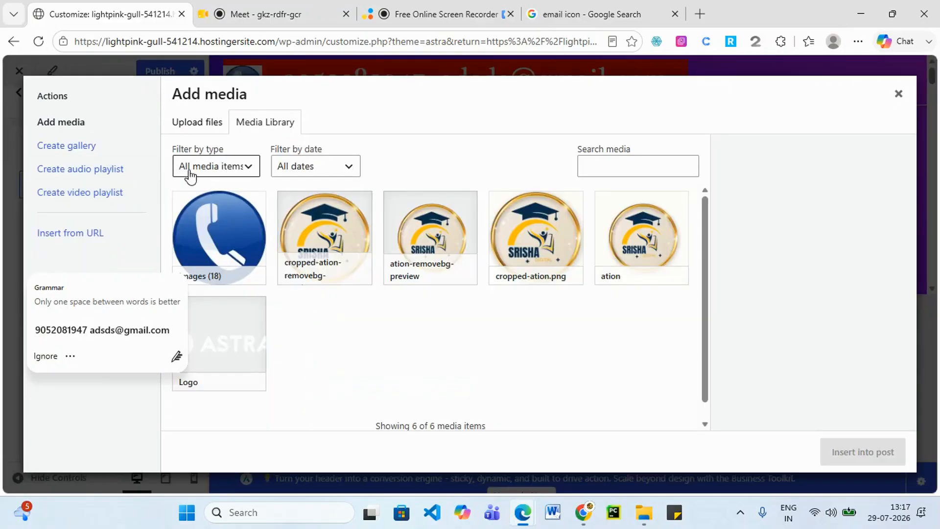
pyautogui.click(201, 125)
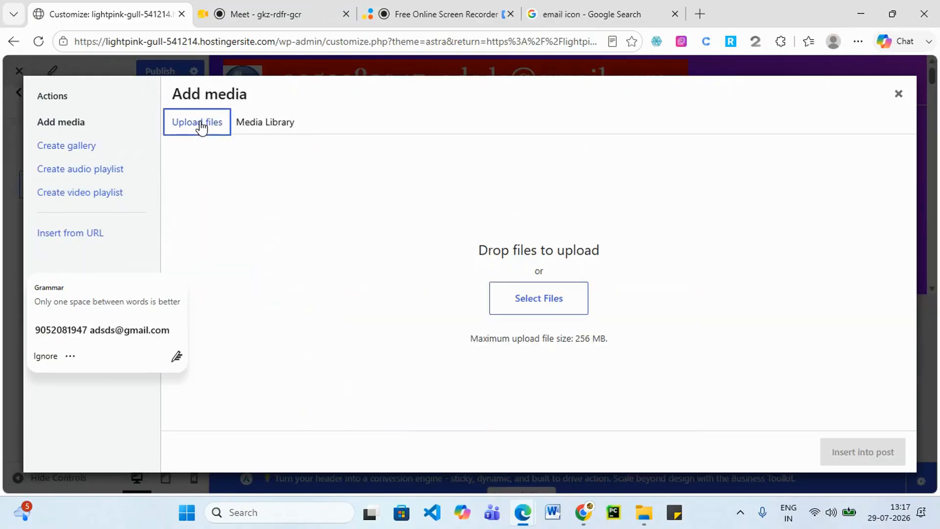
pyautogui.click(520, 297)
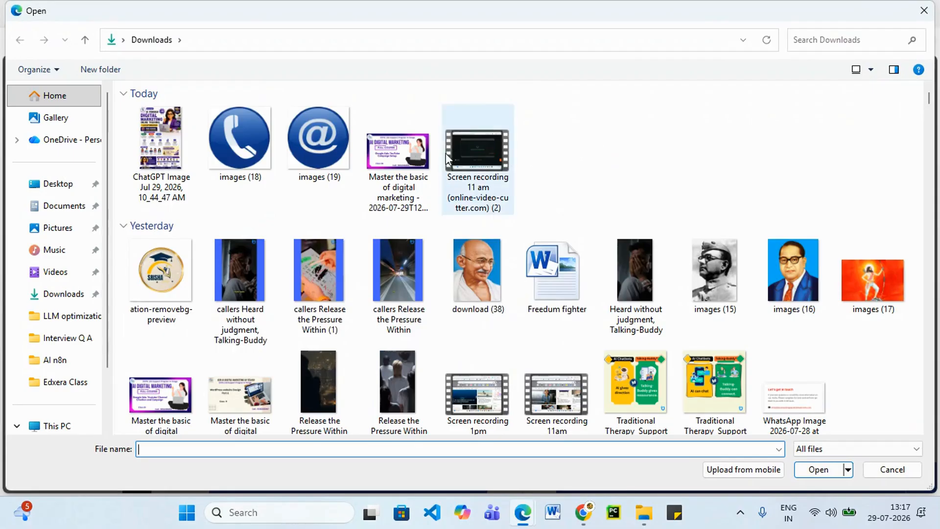
pyautogui.click(307, 144)
pyautogui.click(812, 469)
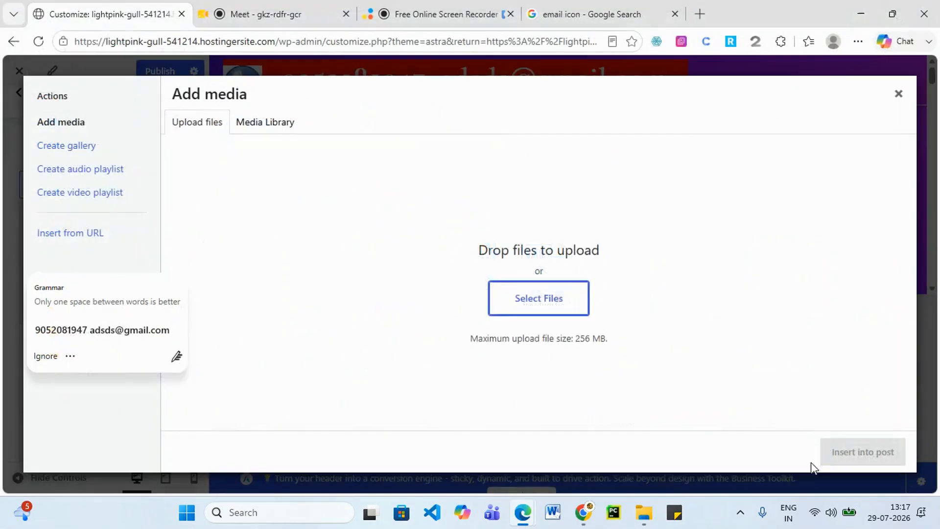
pyautogui.click(809, 304)
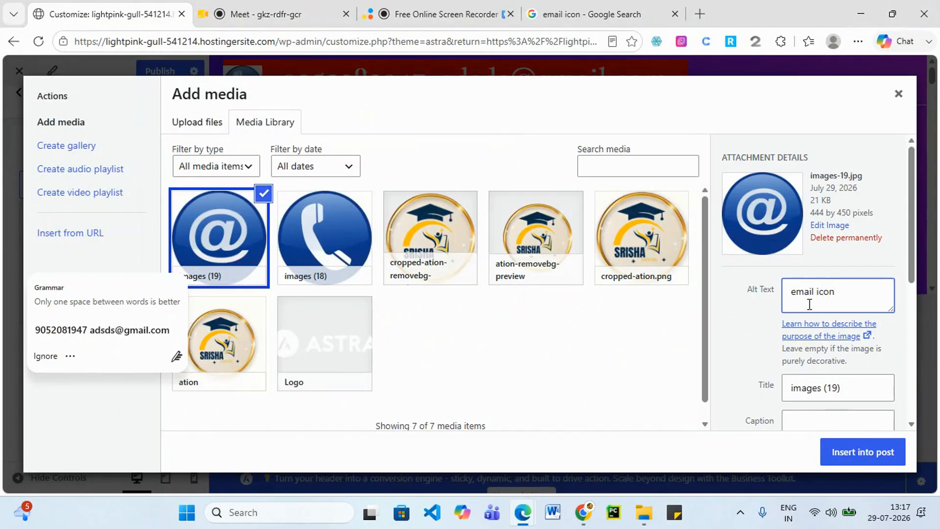
pyautogui.click(862, 455)
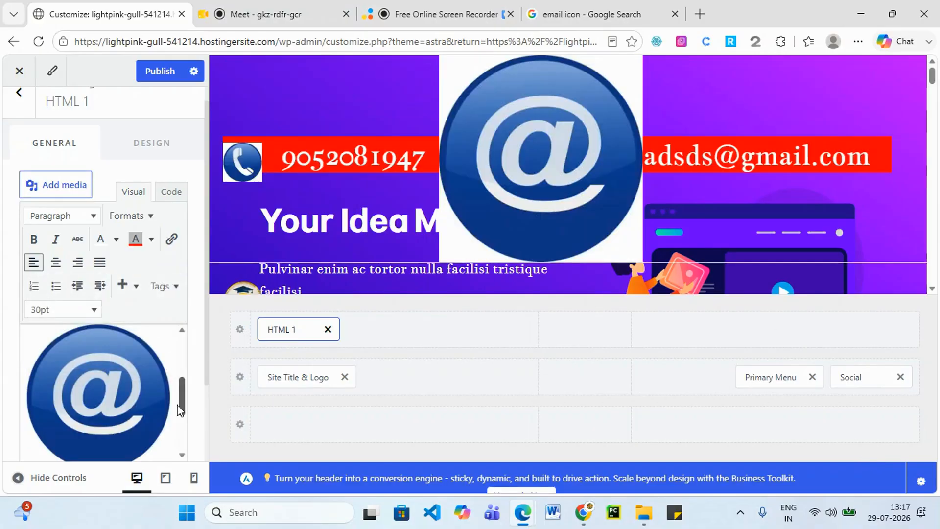
# Shrink the @ image and, after trying left, right and center, leave it with no alignment.
pyautogui.scroll(-3, 180, 410)
pyautogui.scroll(2, 127, 356)
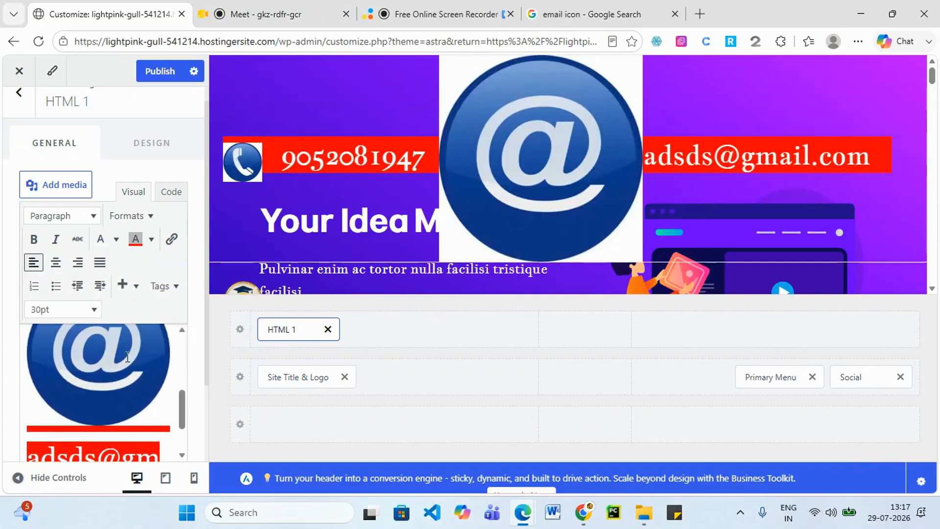
pyautogui.click(127, 357)
pyautogui.moveTo(169, 423); pyautogui.dragTo(109, 392)
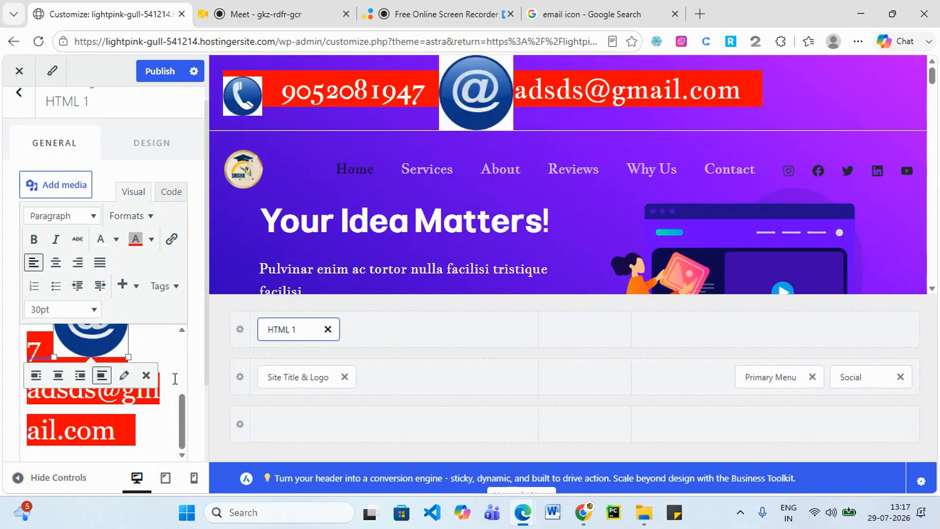
pyautogui.click(39, 374)
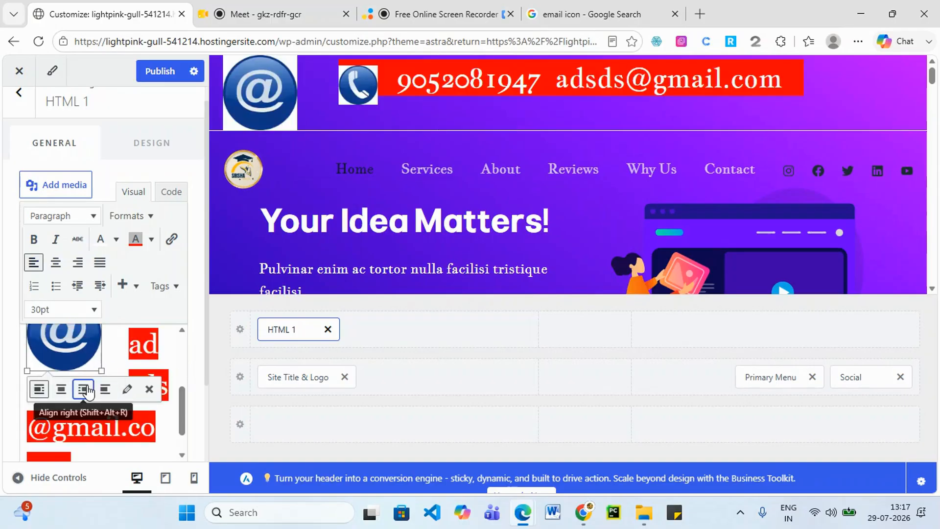
pyautogui.click(84, 389)
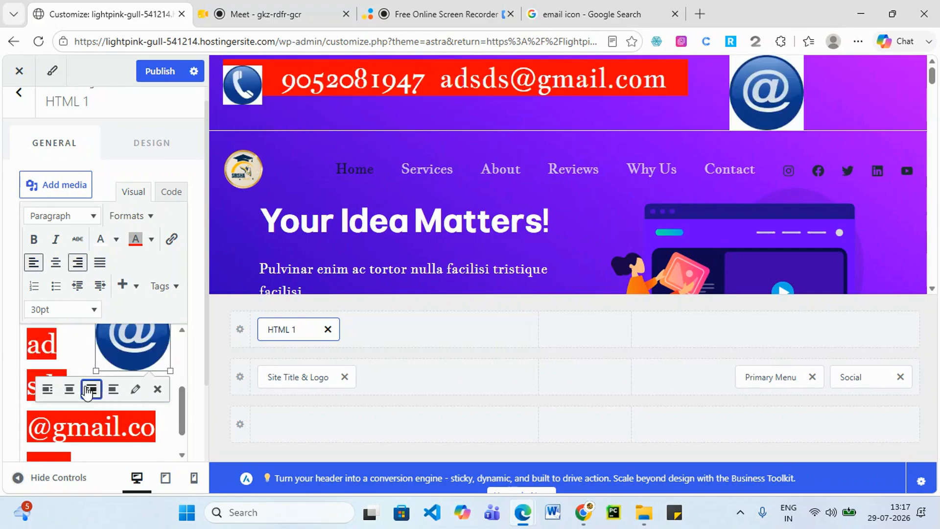
pyautogui.click(87, 390)
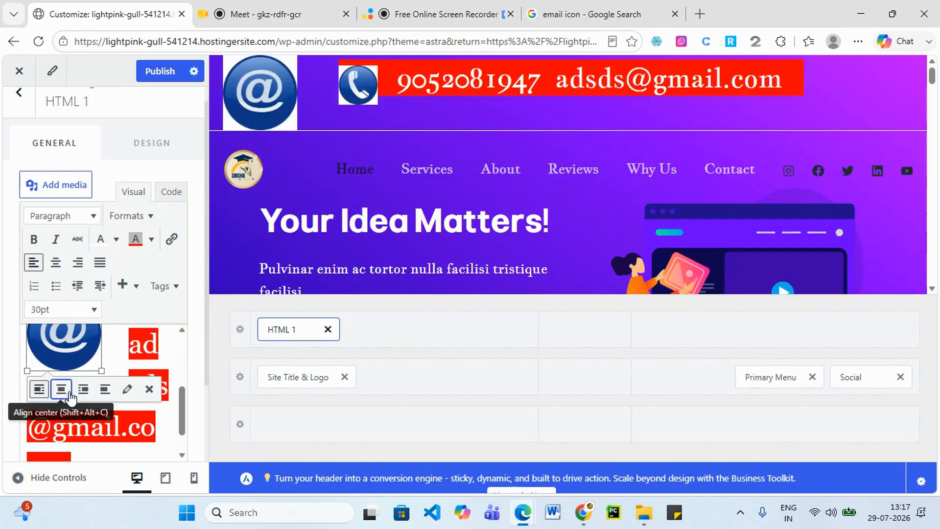
pyautogui.click(61, 389)
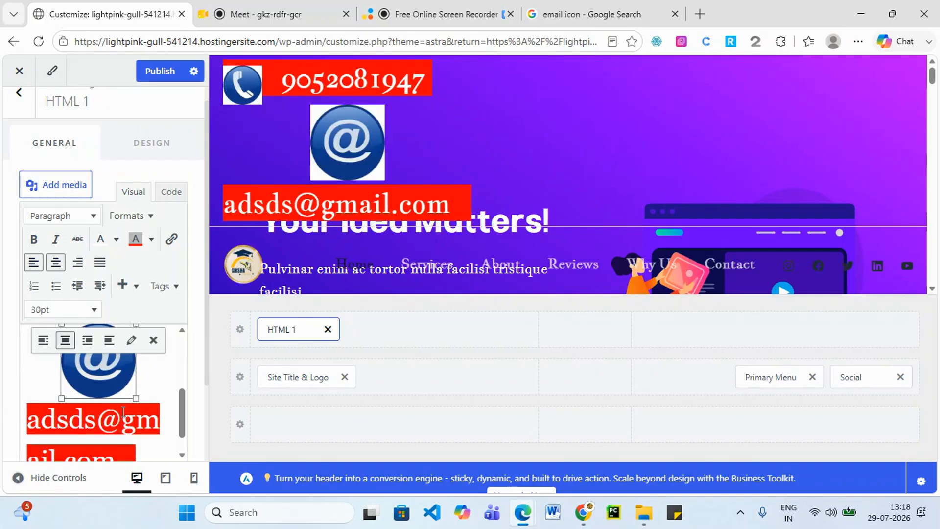
pyautogui.click(109, 341)
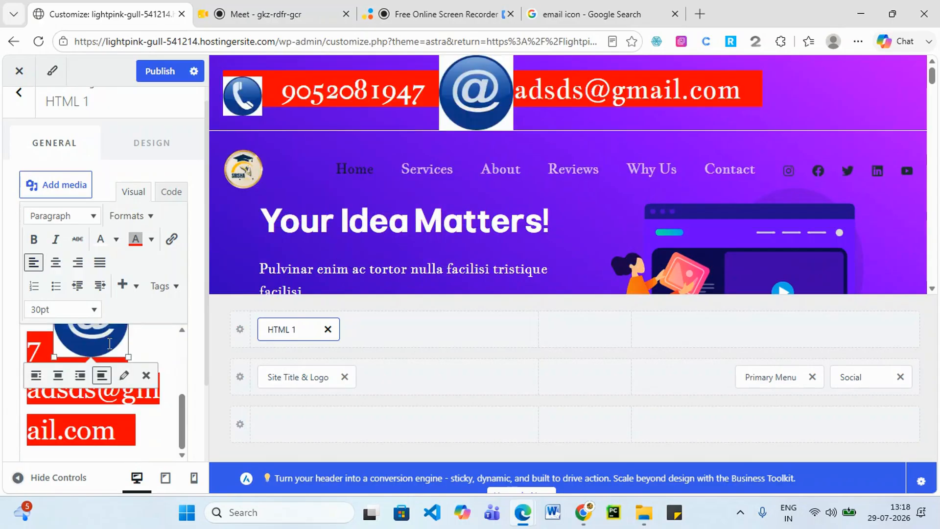
# Resize the @ icon to about 56×56 beside the email address.
pyautogui.scroll(1, 156, 409)
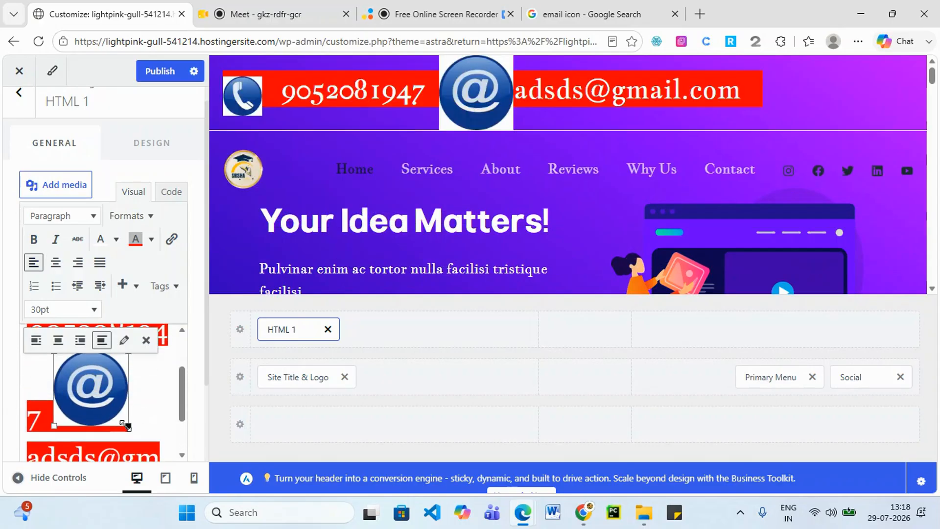
pyautogui.moveTo(128, 426); pyautogui.dragTo(83, 387)
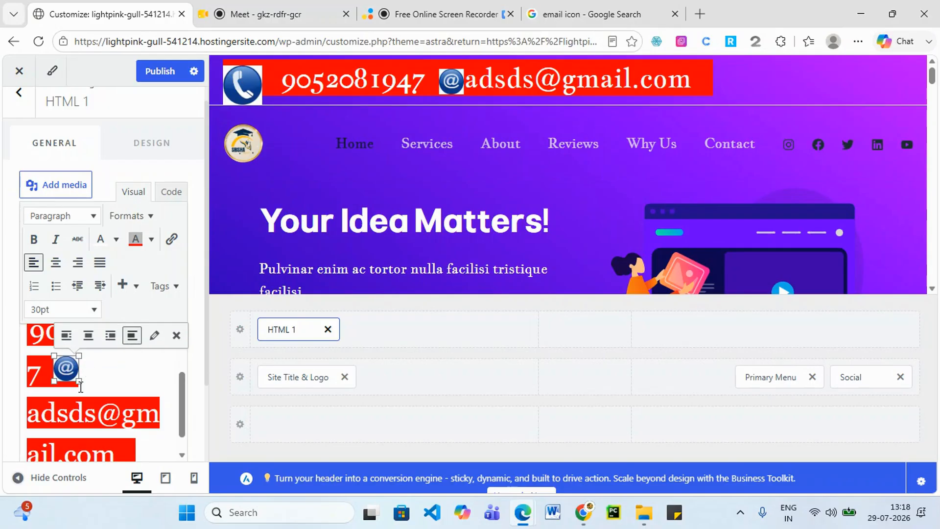
pyautogui.moveTo(81, 387); pyautogui.dragTo(87, 390)
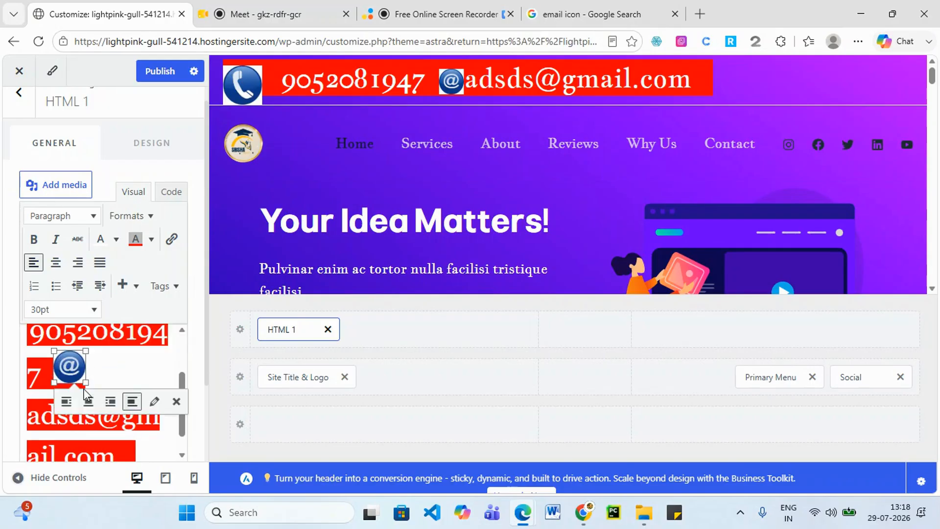
pyautogui.click(147, 372)
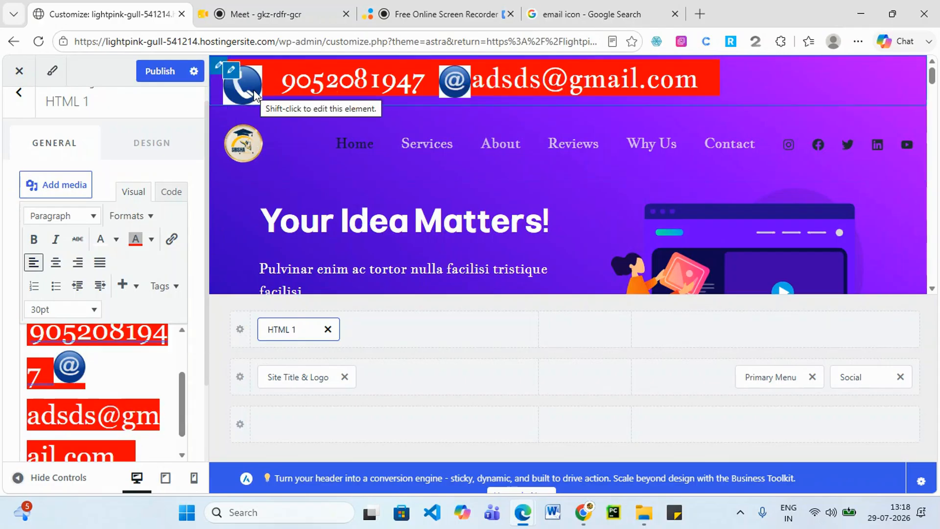
# Select all the contact content and clear its red background colour.
pyautogui.click(166, 71)
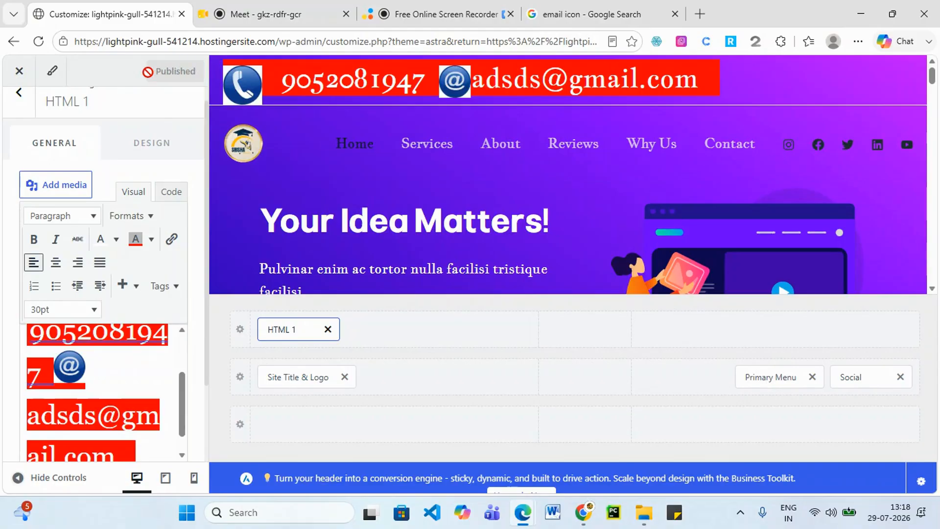
pyautogui.scroll(-5, 105, 408)
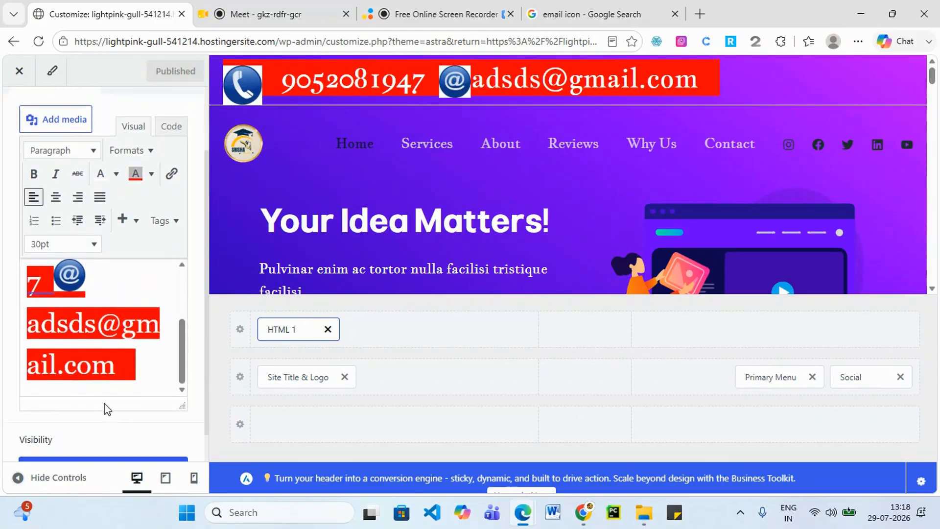
pyautogui.moveTo(139, 363); pyautogui.dragTo(20, 261)
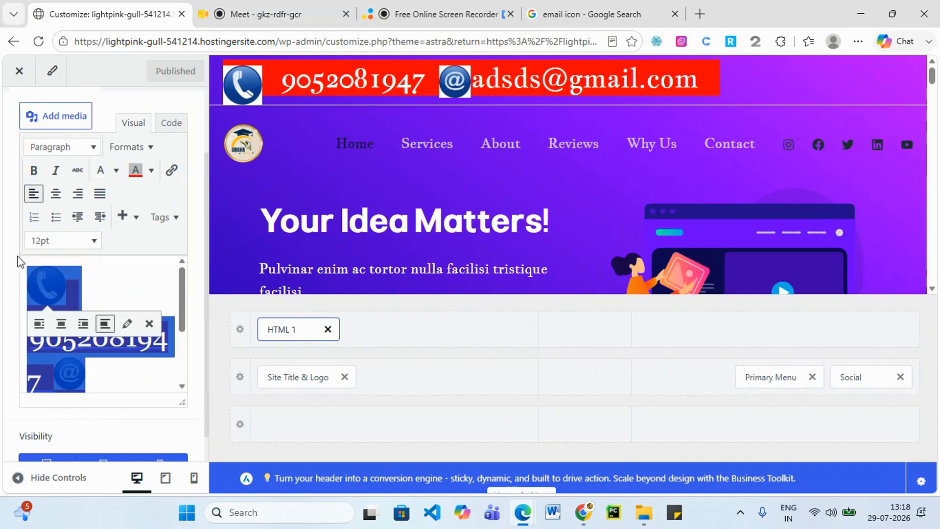
pyautogui.click(151, 170)
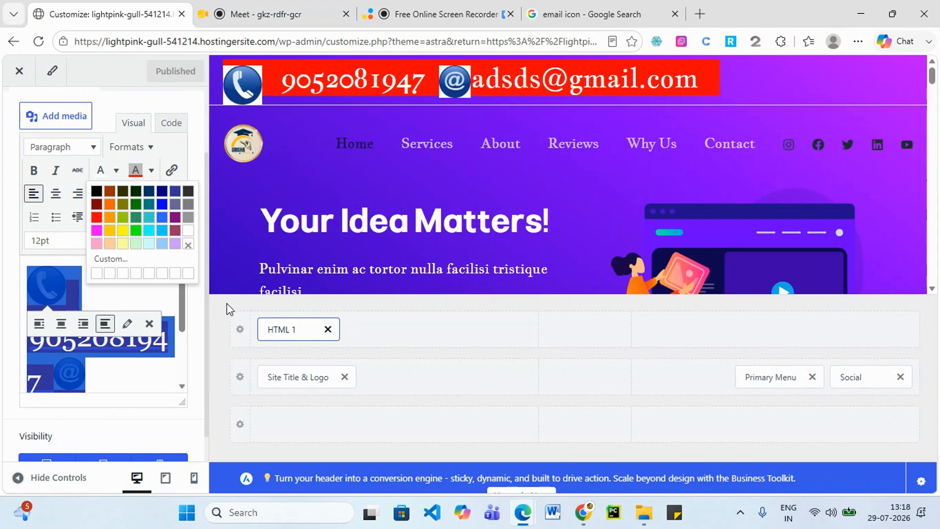
pyautogui.click(195, 241)
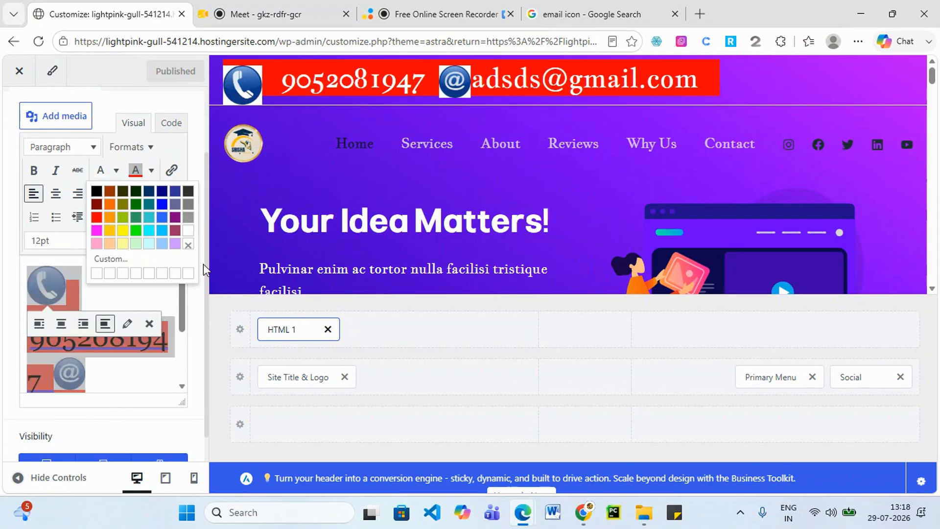
pyautogui.click(188, 245)
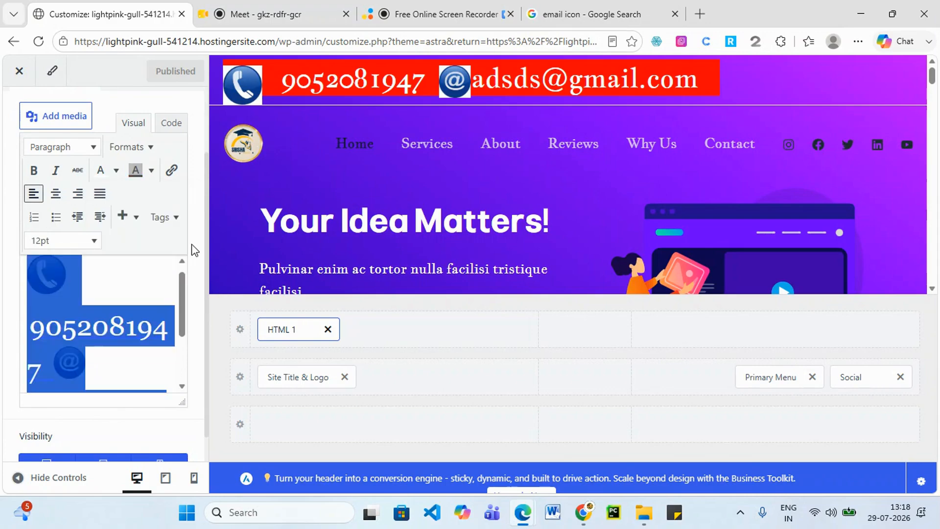
pyautogui.click(152, 271)
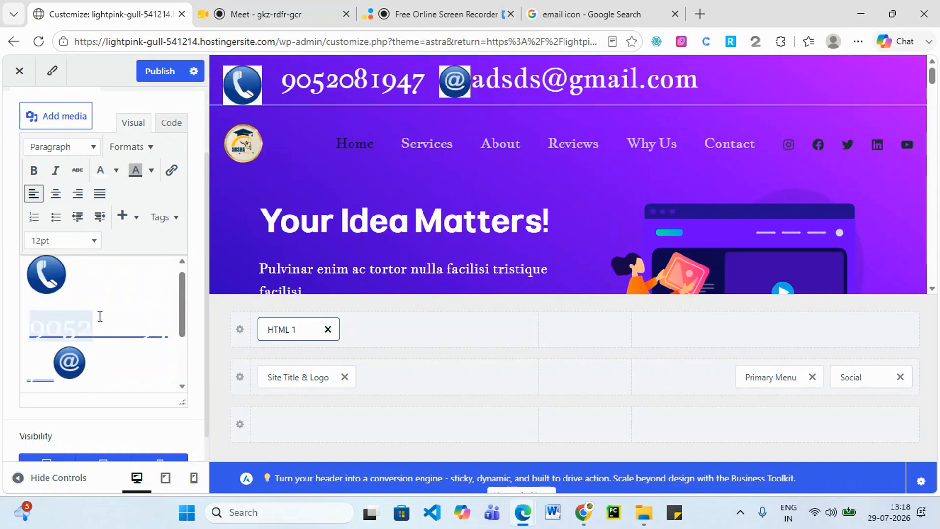
# Check the phone number and email selection, then publish the header changes.
pyautogui.moveTo(72, 275); pyautogui.dragTo(182, 368)
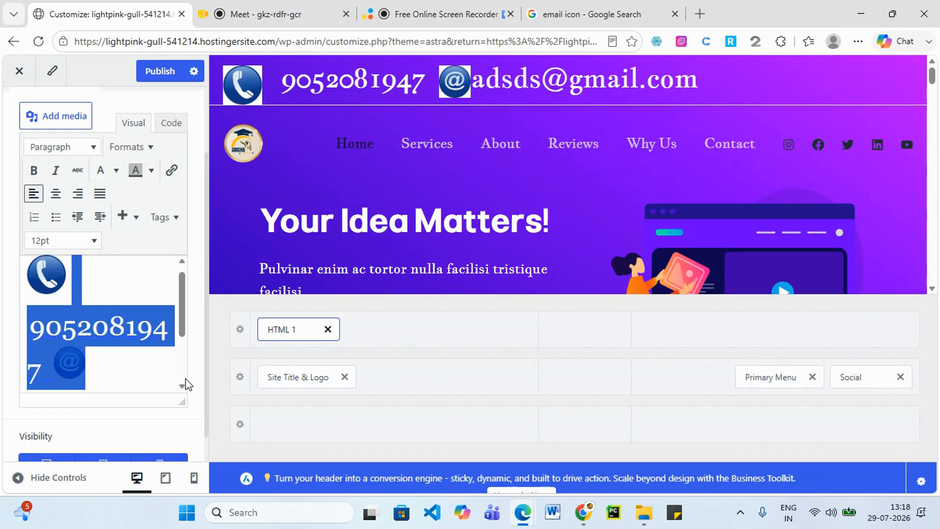
pyautogui.scroll(-5, 143, 340)
pyautogui.click(102, 292)
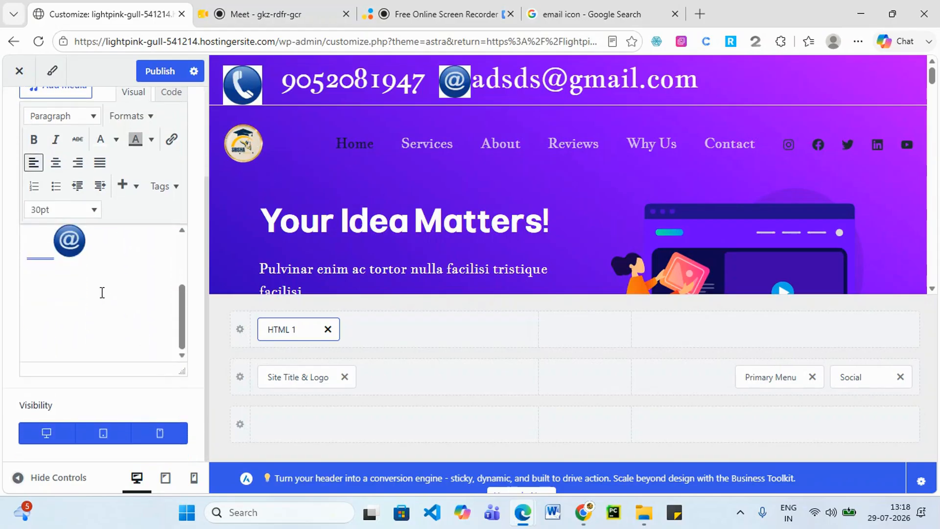
pyautogui.moveTo(87, 283); pyautogui.dragTo(147, 312)
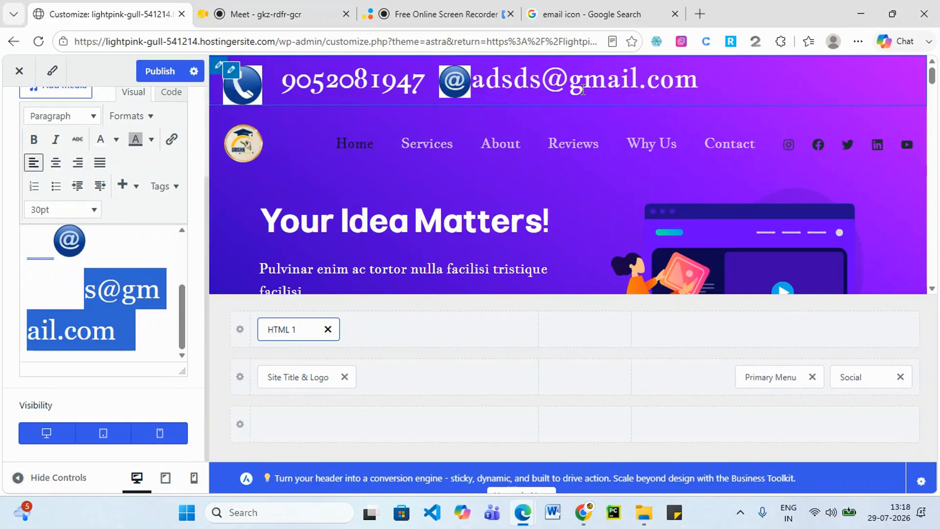
pyautogui.click(162, 74)
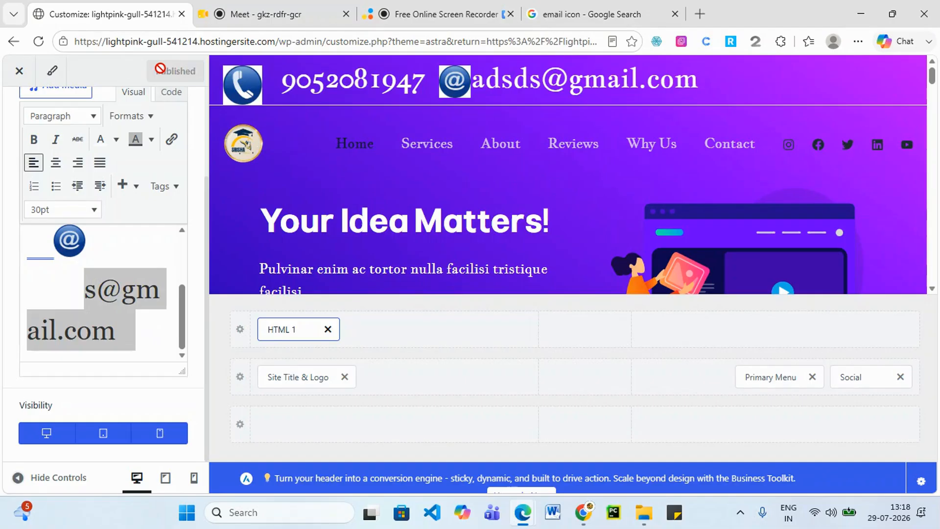
pyautogui.click(111, 331)
pyautogui.scroll(4, 115, 313)
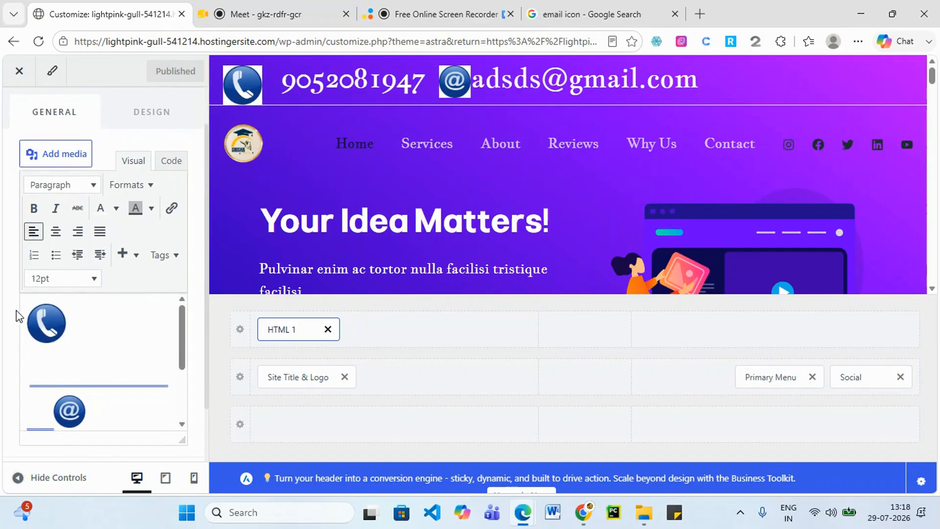
# Select all the contact content and try background colours, ending on a blue highlight.
pyautogui.moveTo(32, 304); pyautogui.dragTo(94, 331)
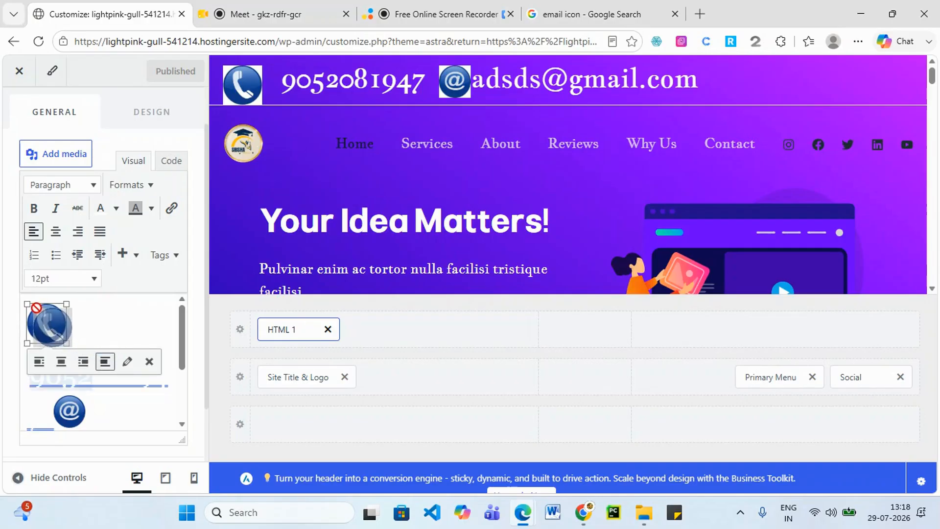
pyautogui.click(96, 331)
pyautogui.hotkey('ctrl', 'a')
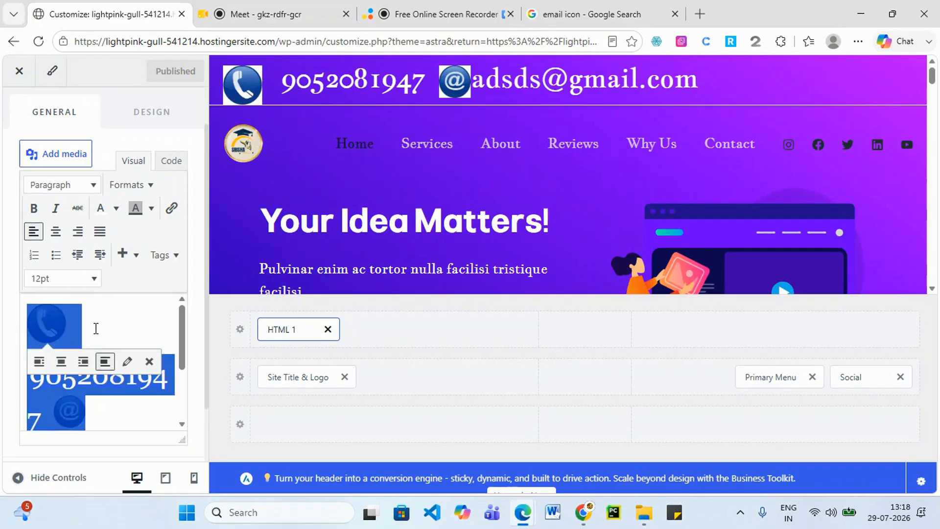
pyautogui.click(150, 208)
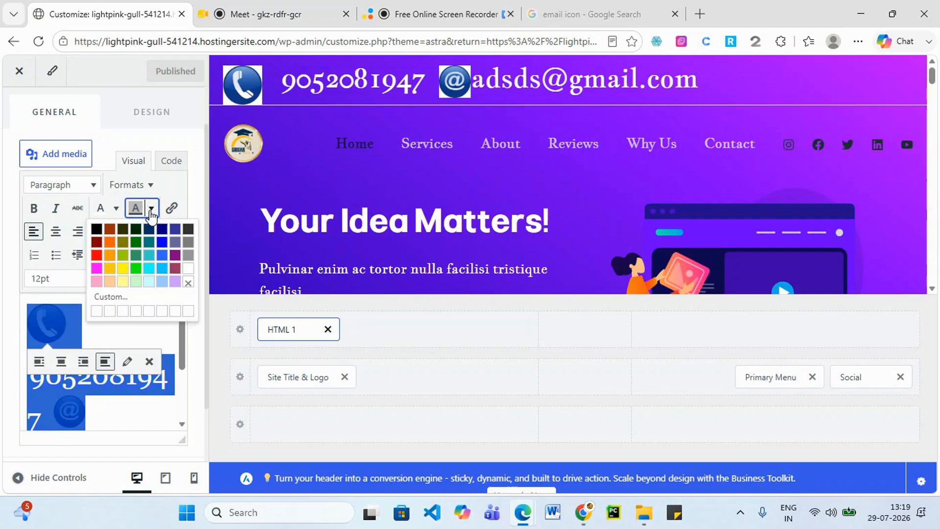
pyautogui.click(163, 242)
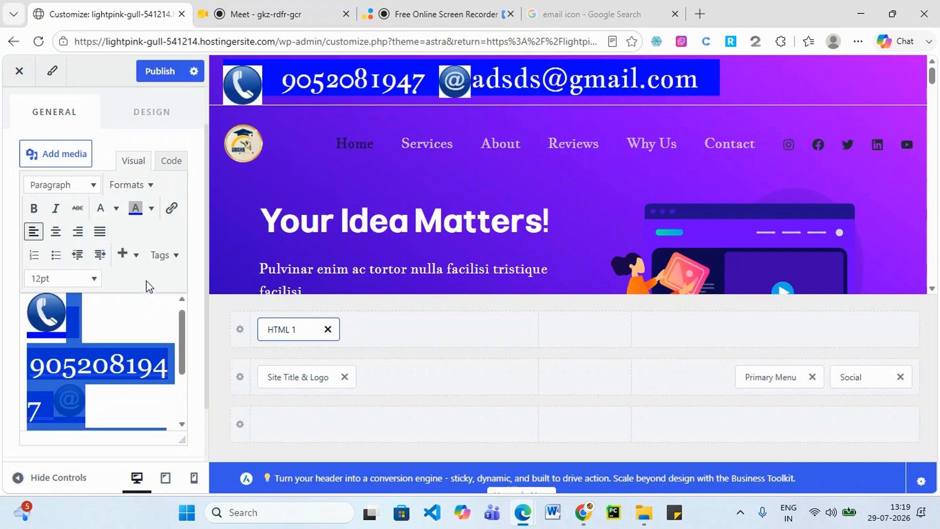
pyautogui.click(151, 208)
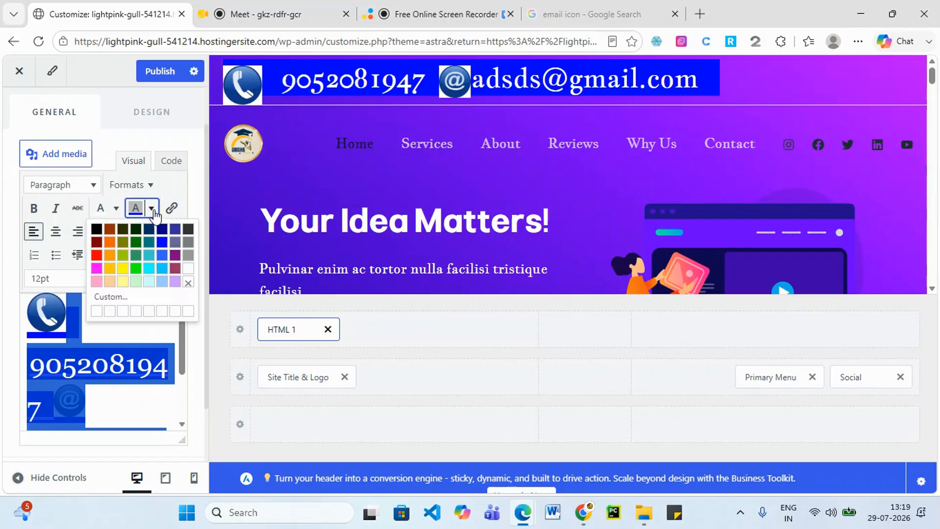
pyautogui.click(99, 311)
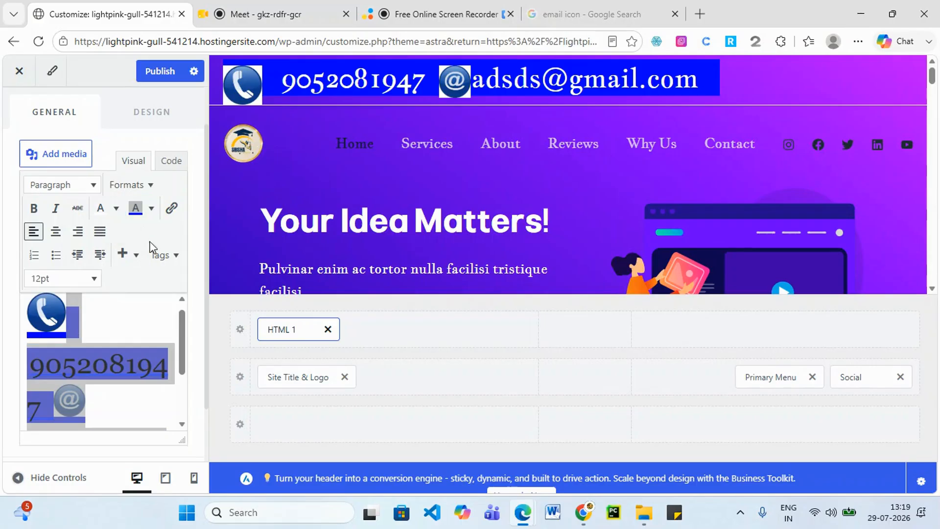
pyautogui.click(152, 208)
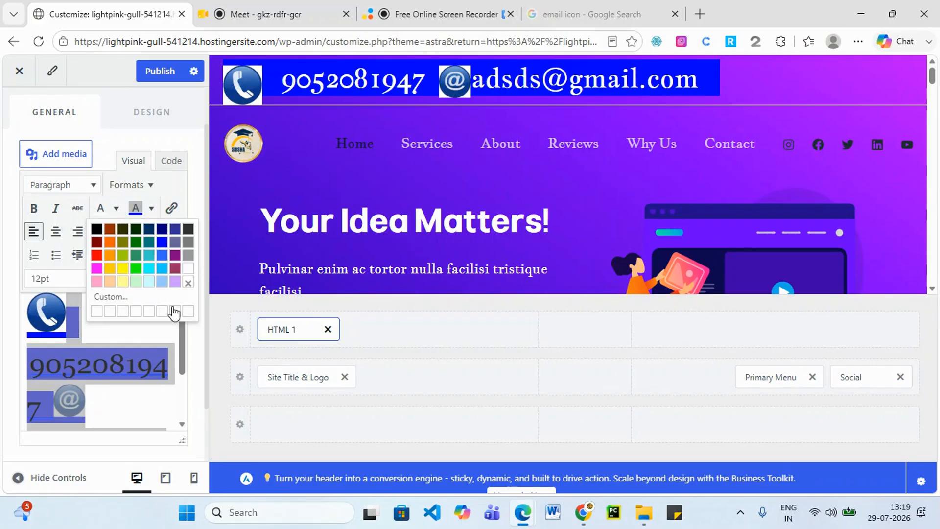
pyautogui.click(189, 313)
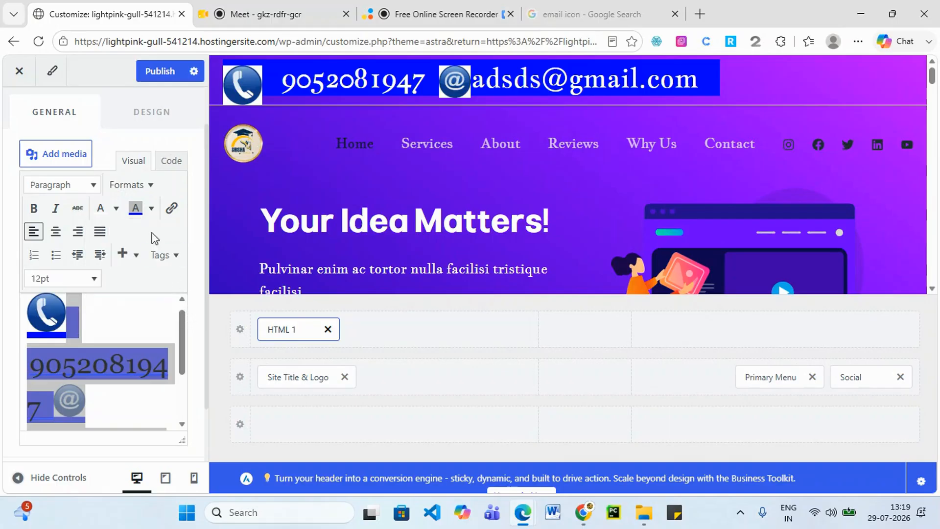
pyautogui.click(135, 208)
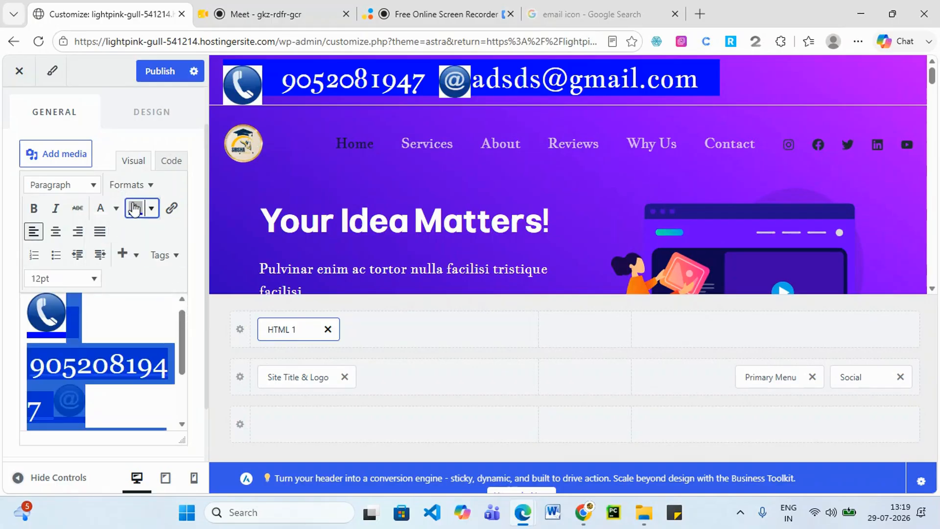
pyautogui.click(152, 208)
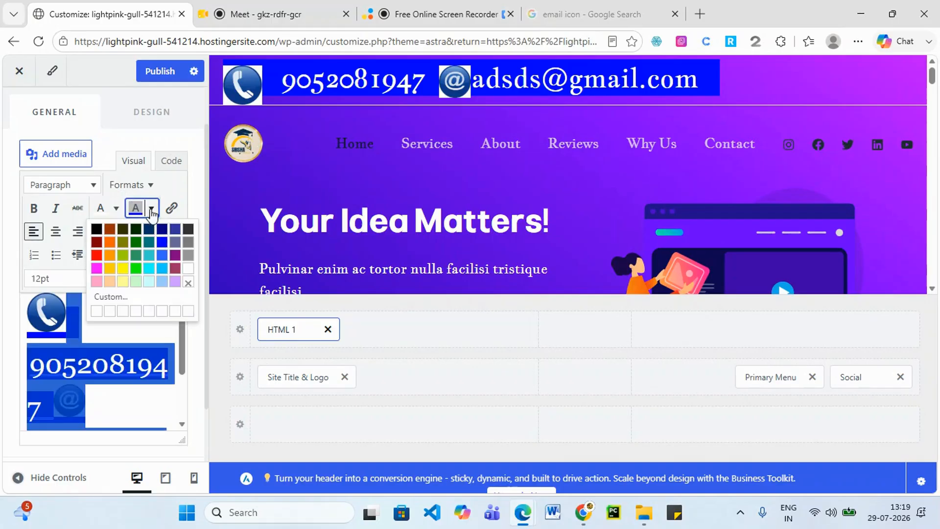
pyautogui.click(163, 255)
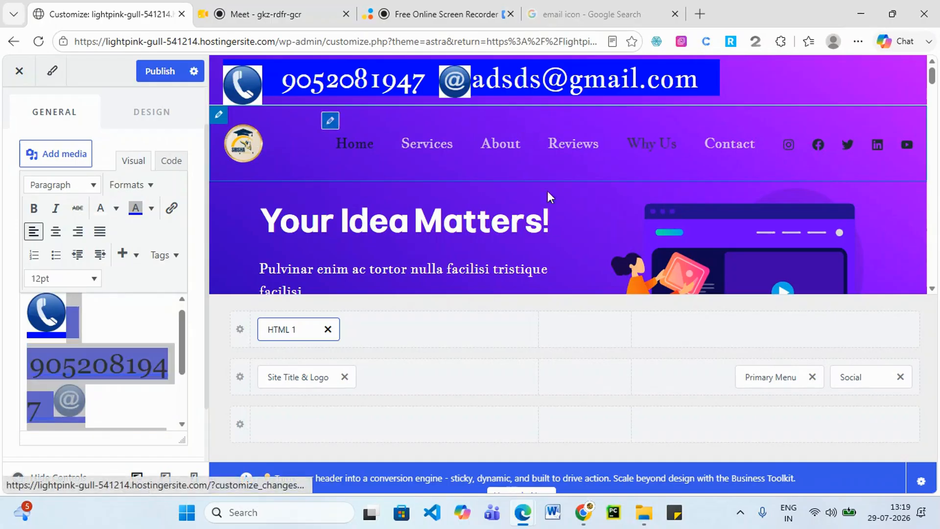
# Pick a custom deep navy blue as the contact content's background colour.
pyautogui.scroll(-2, 191, 308)
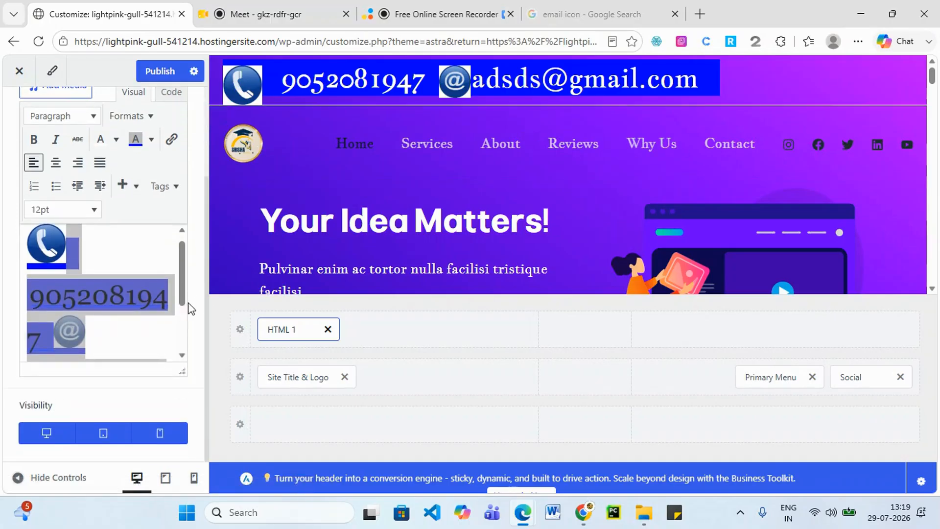
pyautogui.click(152, 140)
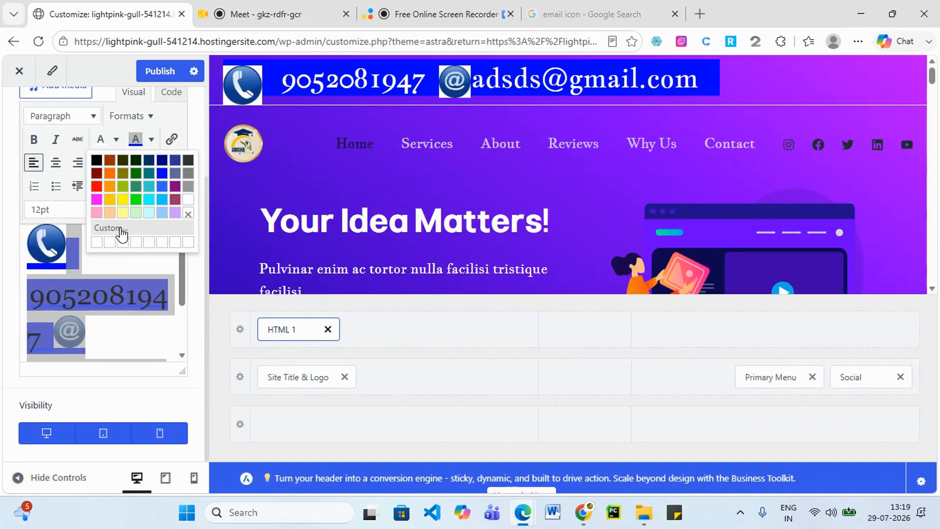
pyautogui.click(117, 229)
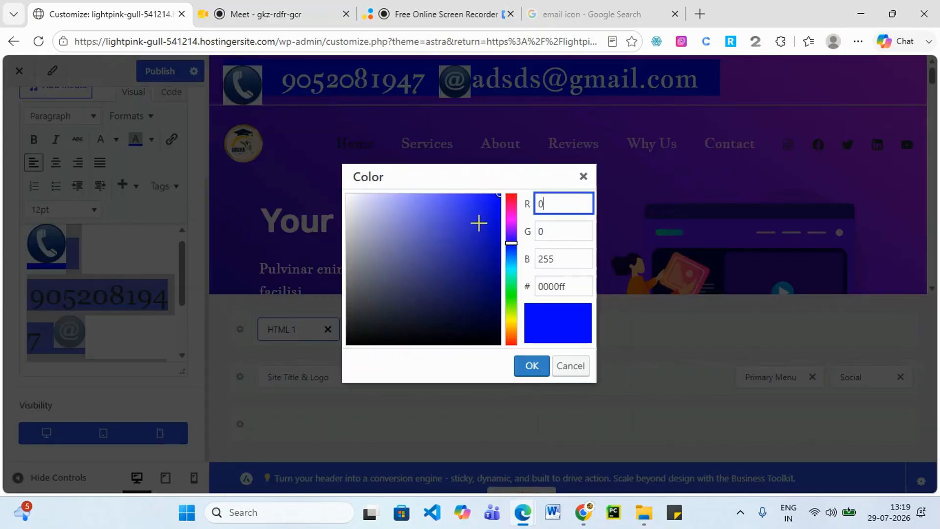
pyautogui.click(476, 211)
pyautogui.click(480, 224)
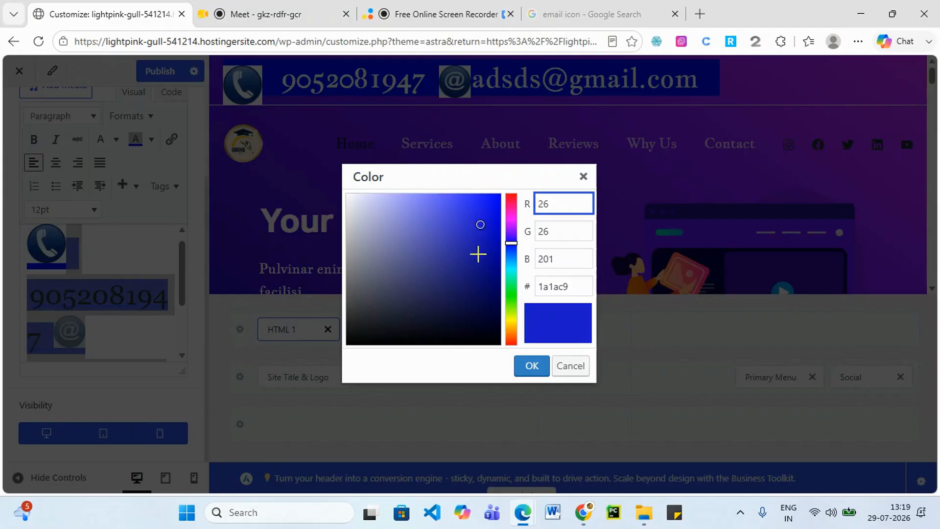
pyautogui.click(477, 254)
pyautogui.click(533, 367)
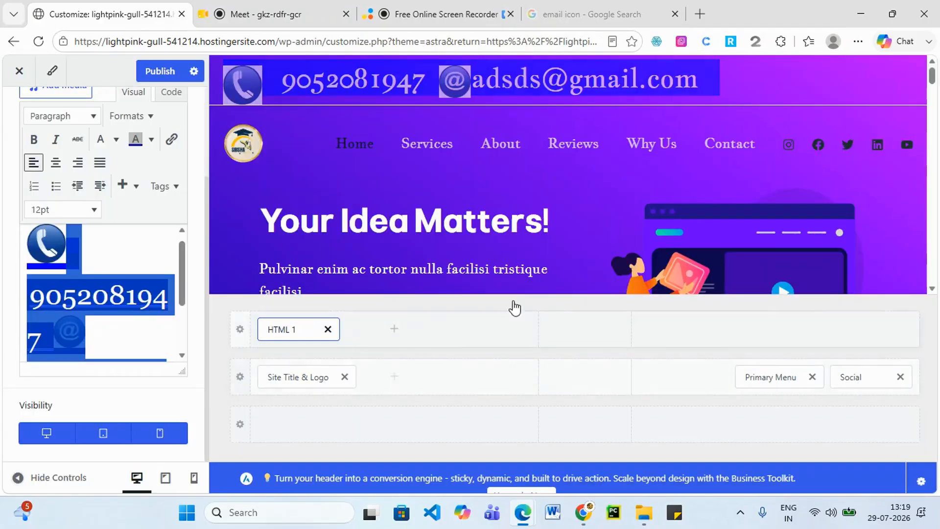
pyautogui.click(123, 265)
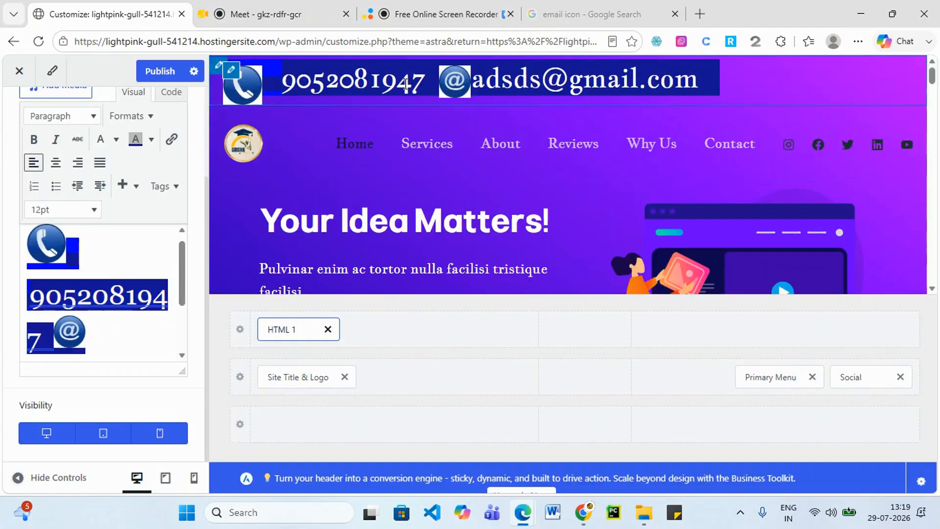
# Remove the extra space after the phone icon, restoring the icon after accidentally deleting it.
pyautogui.click(64, 257)
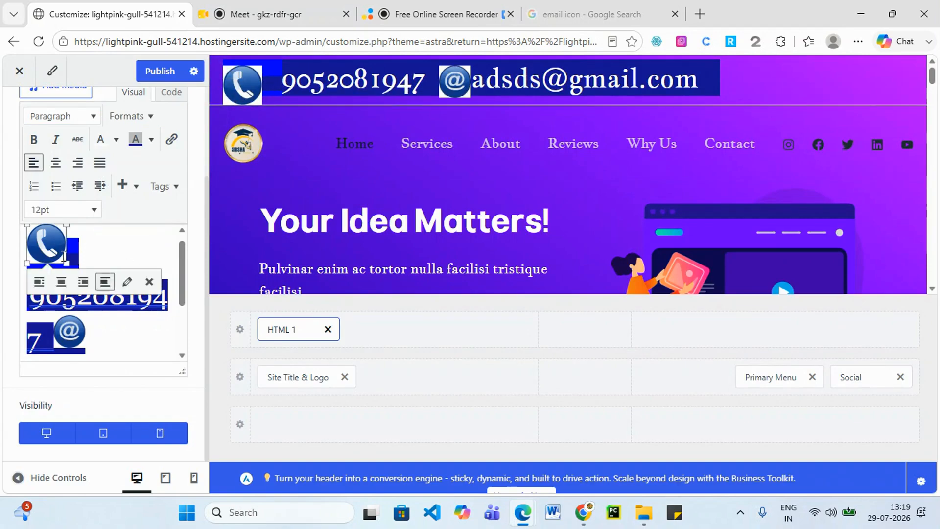
pyautogui.click(105, 252)
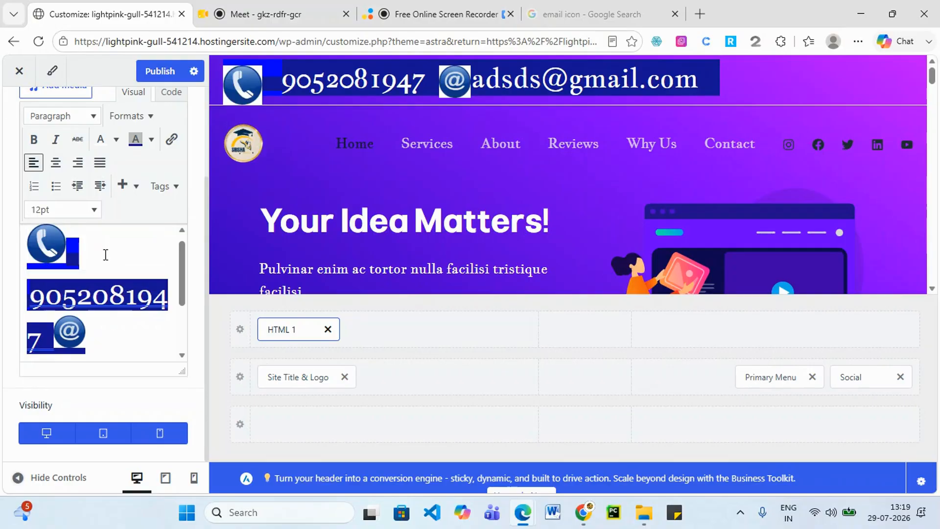
pyautogui.press('BackSpace')
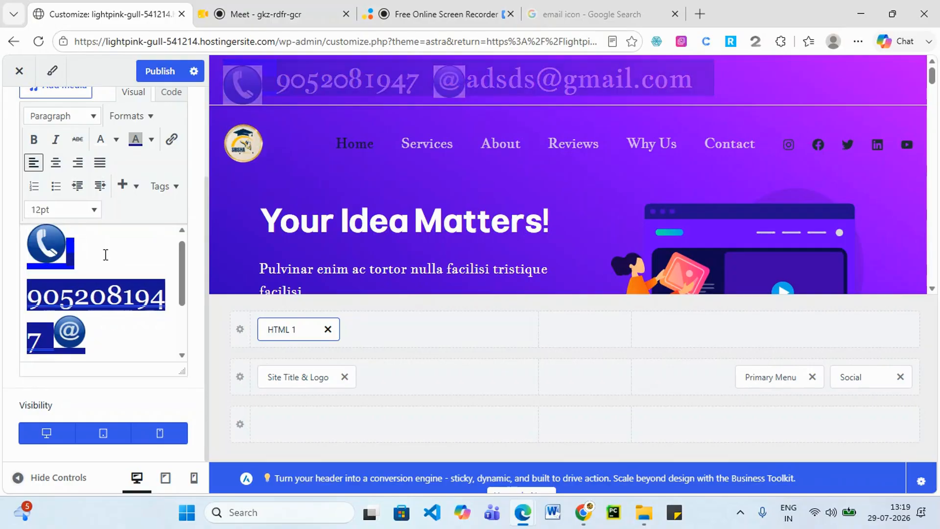
pyautogui.press('BackSpace')
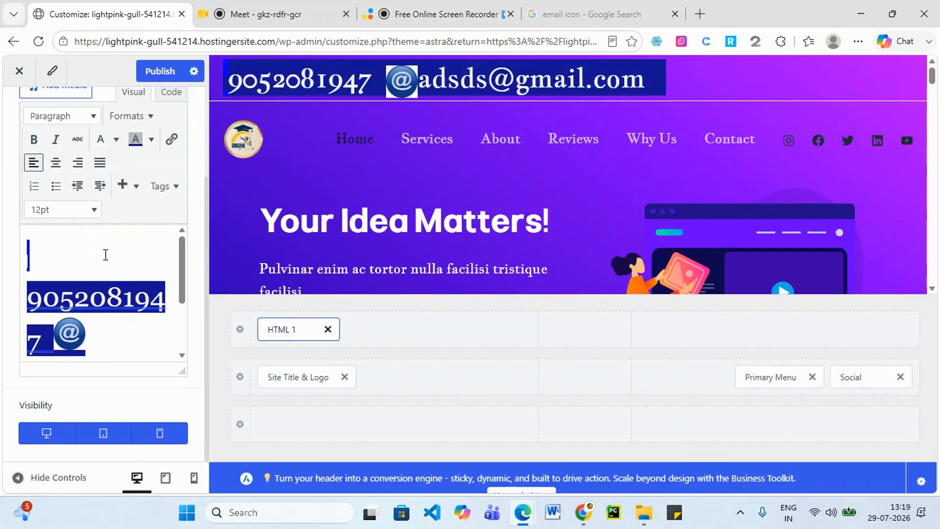
pyautogui.hotkey('ctrl', 'z')
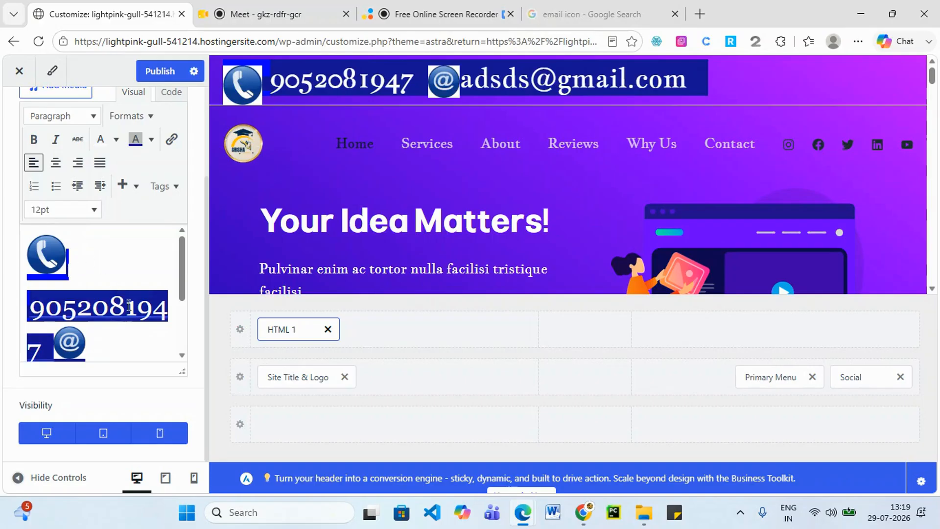
# Publish the navy blue header highlight.
pyautogui.scroll(-3, 129, 304)
pyautogui.scroll(3, 145, 345)
pyautogui.click(162, 71)
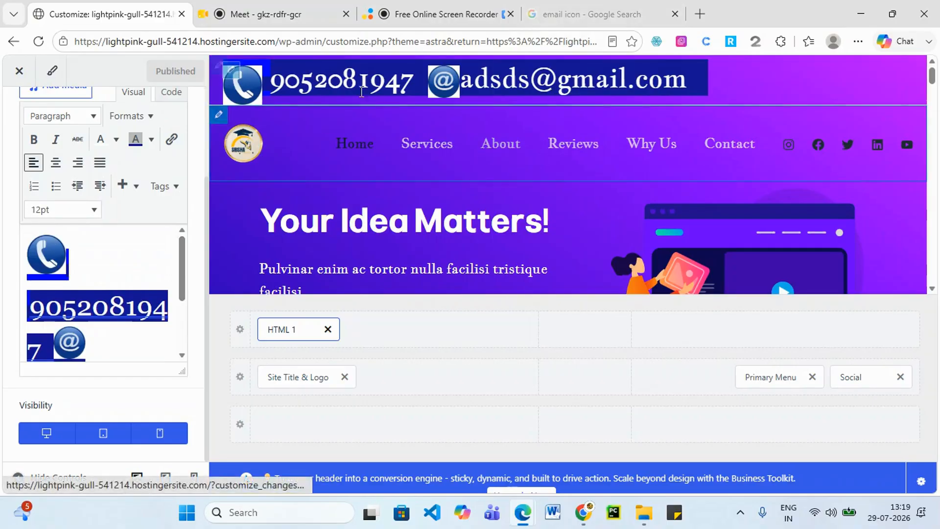
pyautogui.scroll(-1, 451, 206)
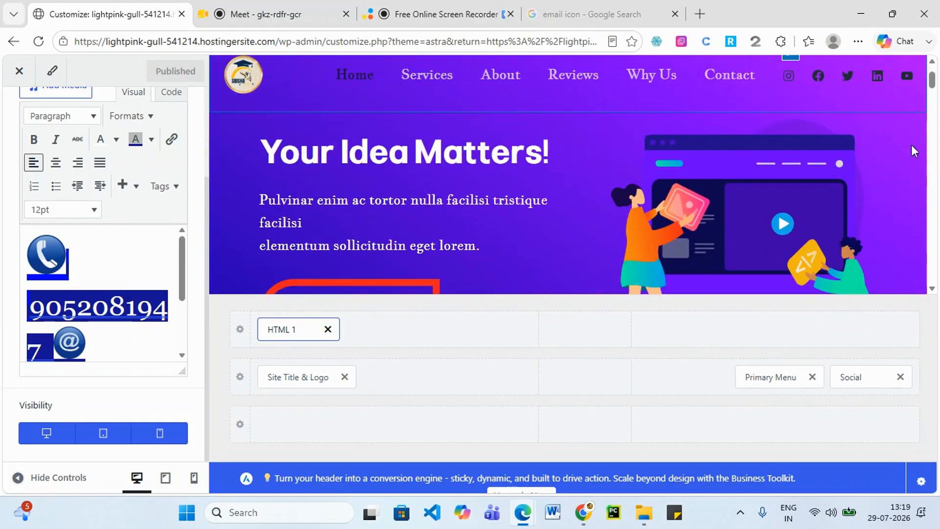
pyautogui.scroll(1, 911, 149)
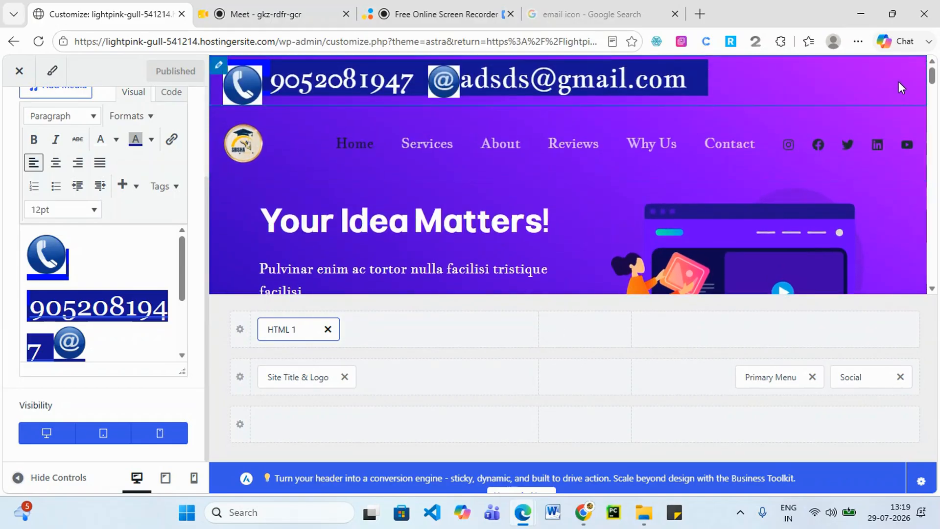
# Add a Search element to the top row's right slot with icon size about 30.
pyautogui.click(775, 330)
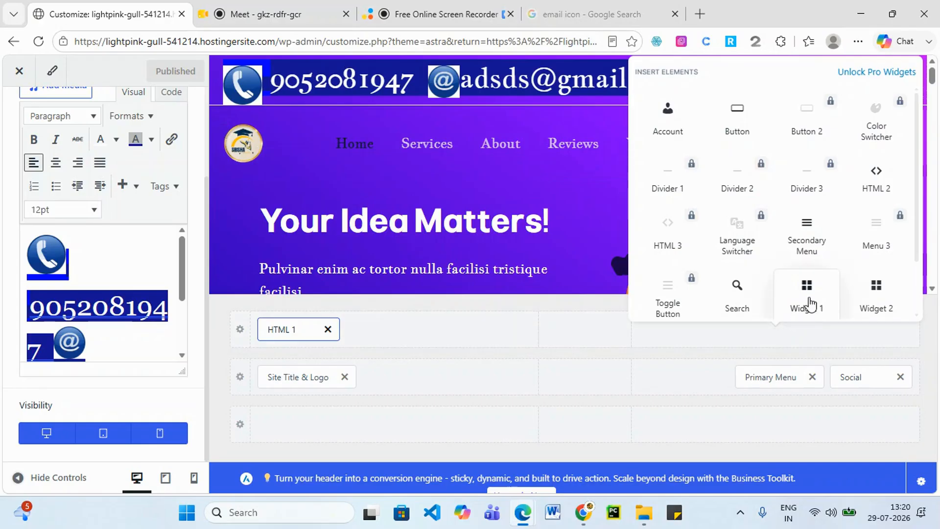
pyautogui.click(738, 308)
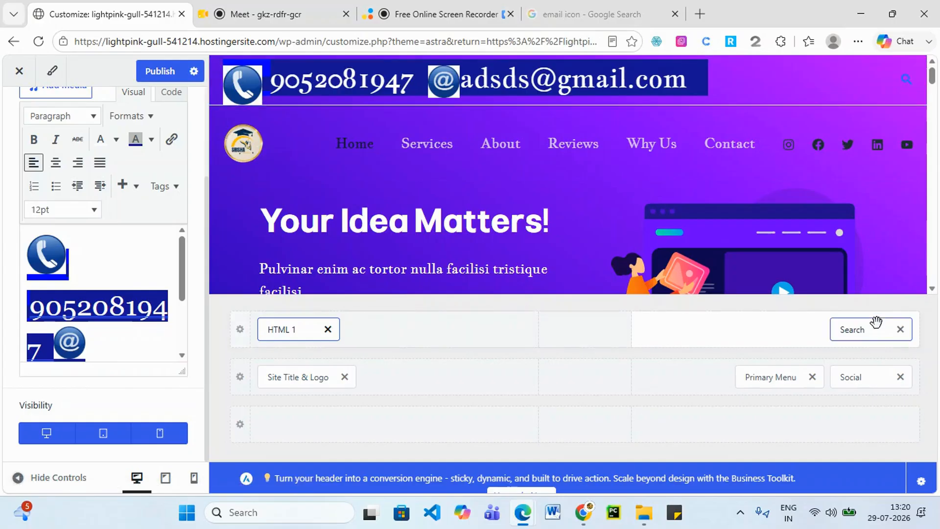
pyautogui.click(860, 331)
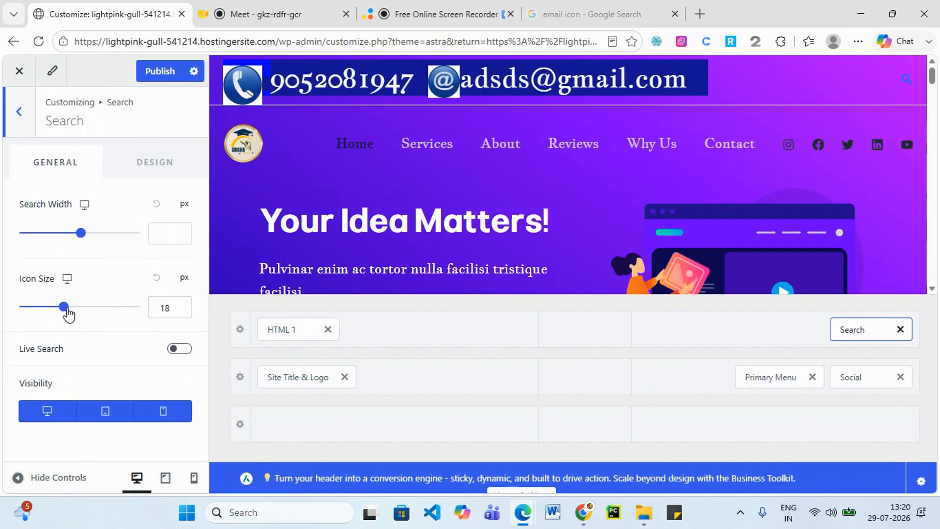
pyautogui.moveTo(64, 307); pyautogui.dragTo(92, 307)
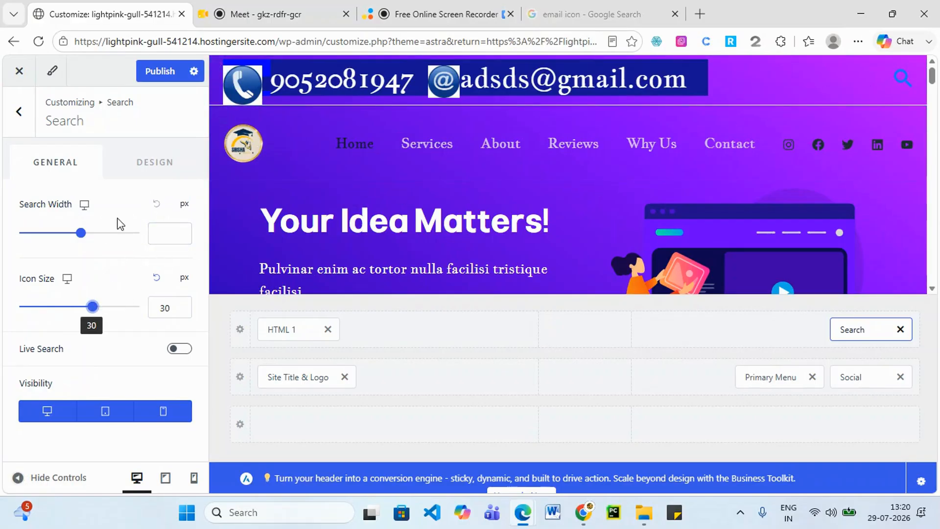
# Set the search icon colour to white, return to the header elements, and copy the site URL.
pyautogui.click(162, 169)
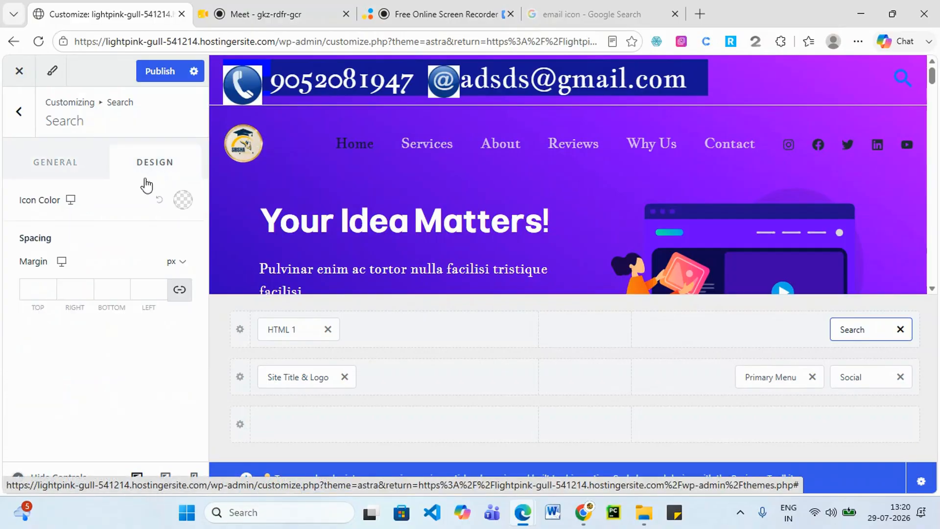
pyautogui.click(183, 200)
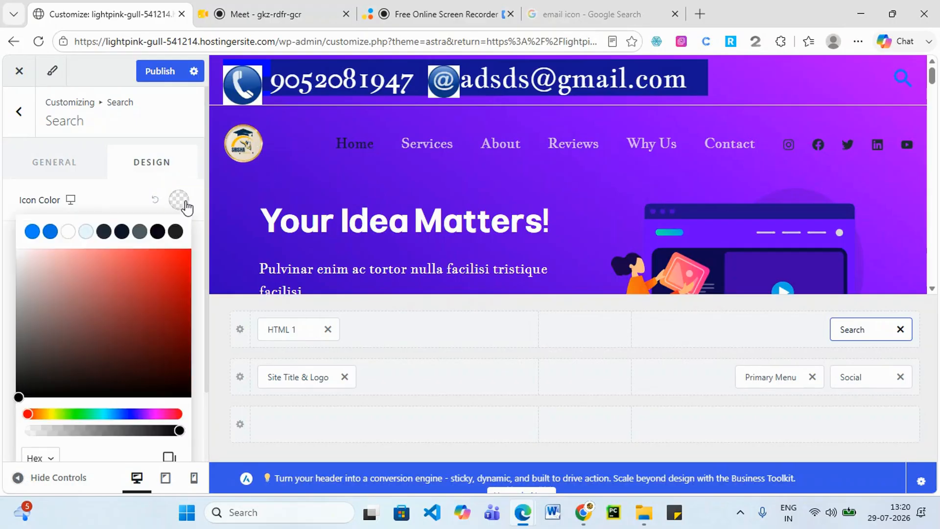
pyautogui.click(67, 232)
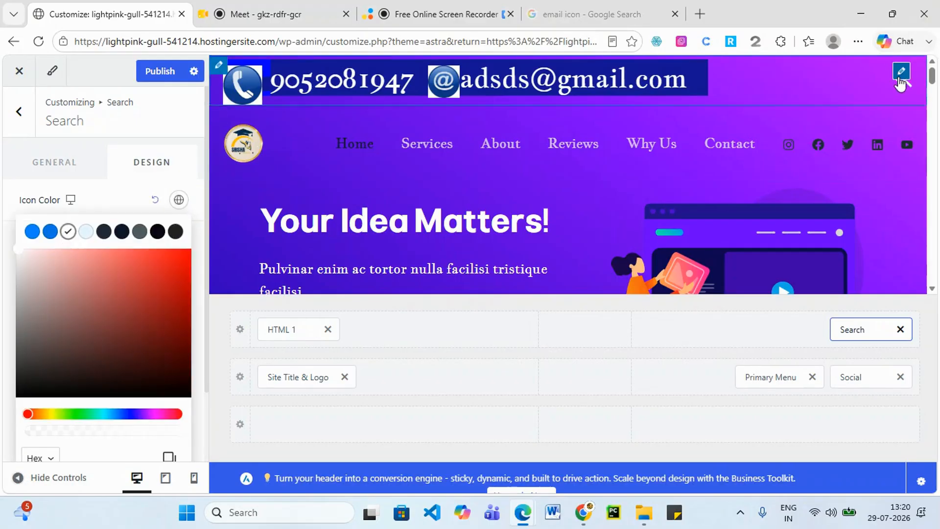
pyautogui.click(82, 167)
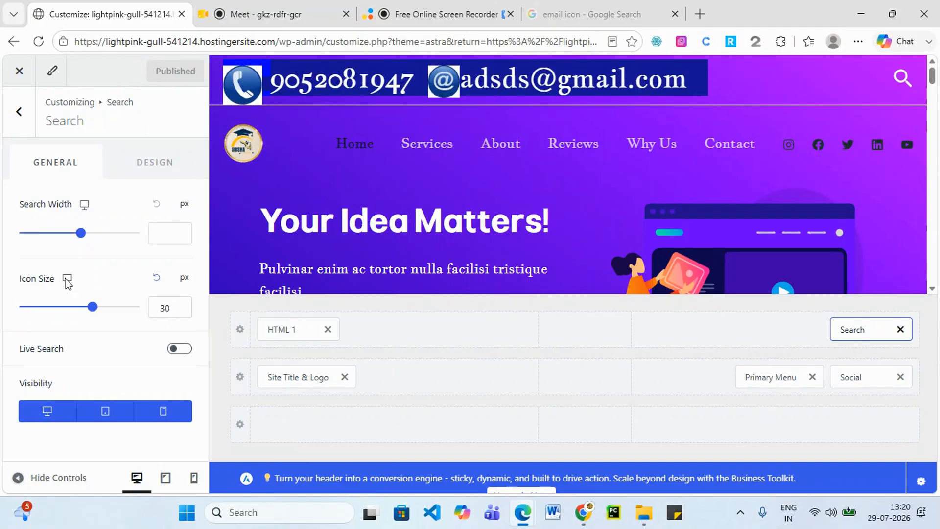
pyautogui.click(10, 112)
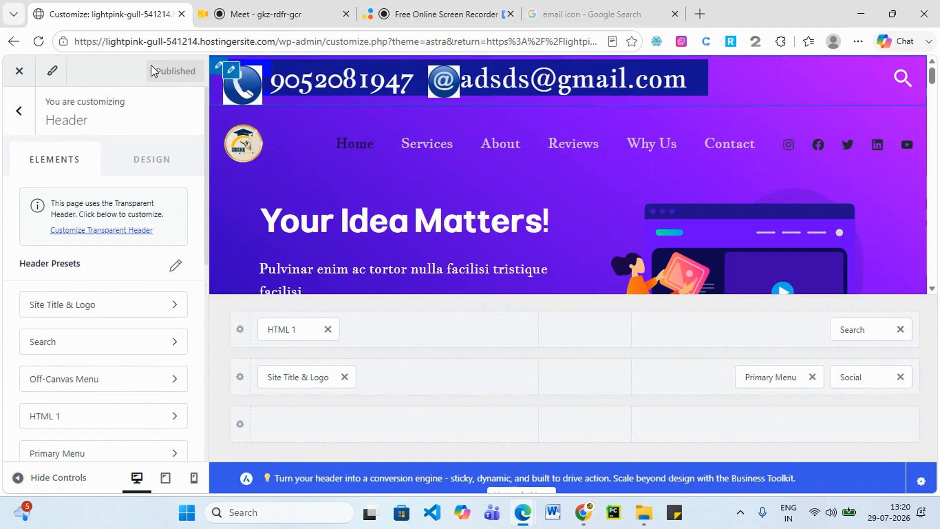
pyautogui.moveTo(281, 41); pyautogui.dragTo(73, 41)
pyautogui.hotkey('ctrl', 'c')
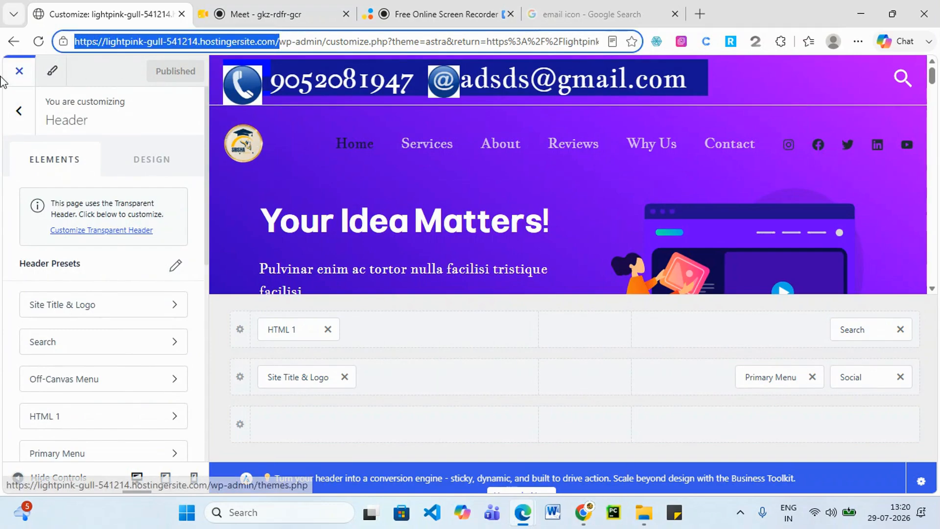
# Load the live site in a new InPrivate window using the copied address.
pyautogui.click(858, 41)
pyautogui.click(648, 144)
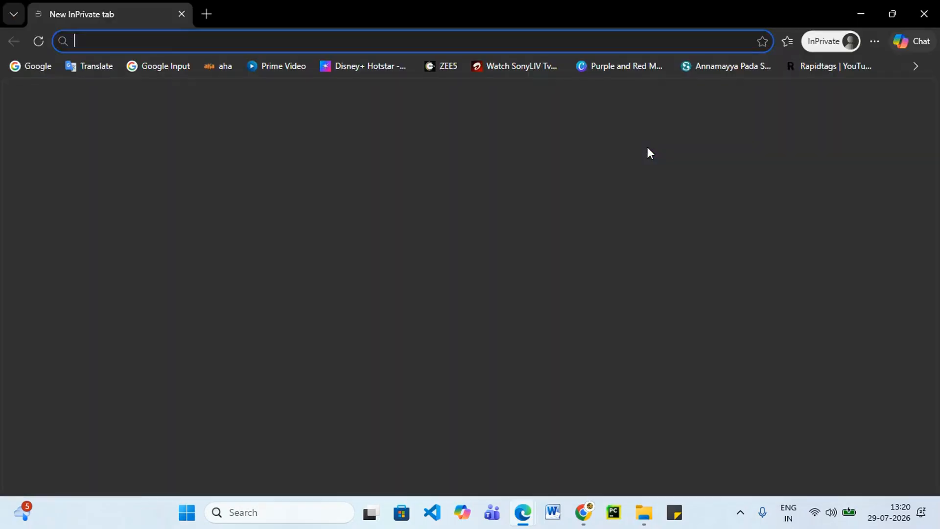
pyautogui.hotkey('ctrl', 'v')
pyautogui.press('Return')
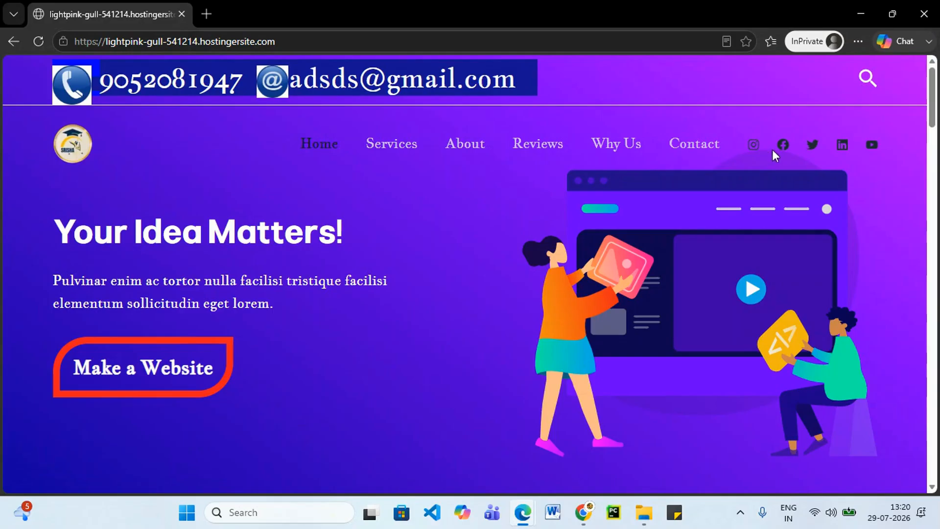
# Test the header search icon with a search for 'ab', then return home.
pyautogui.click(867, 78)
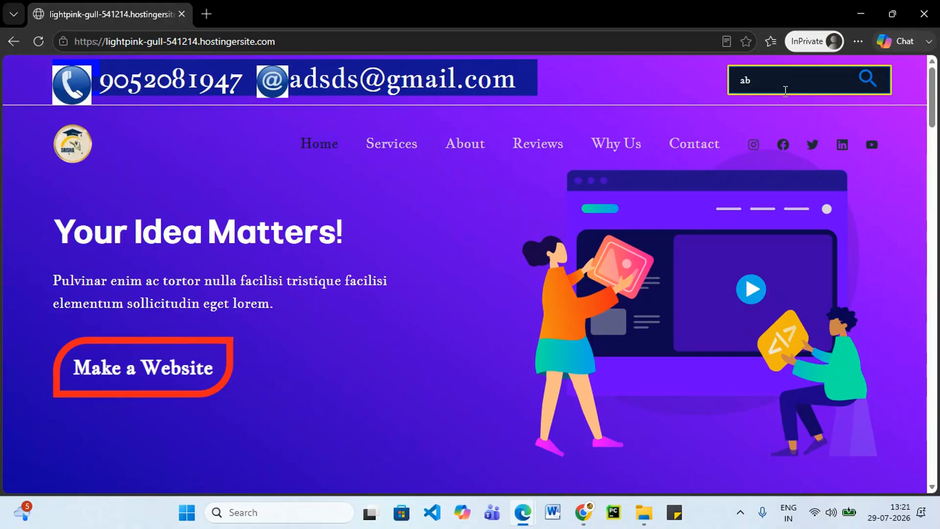
pyautogui.press('Return')
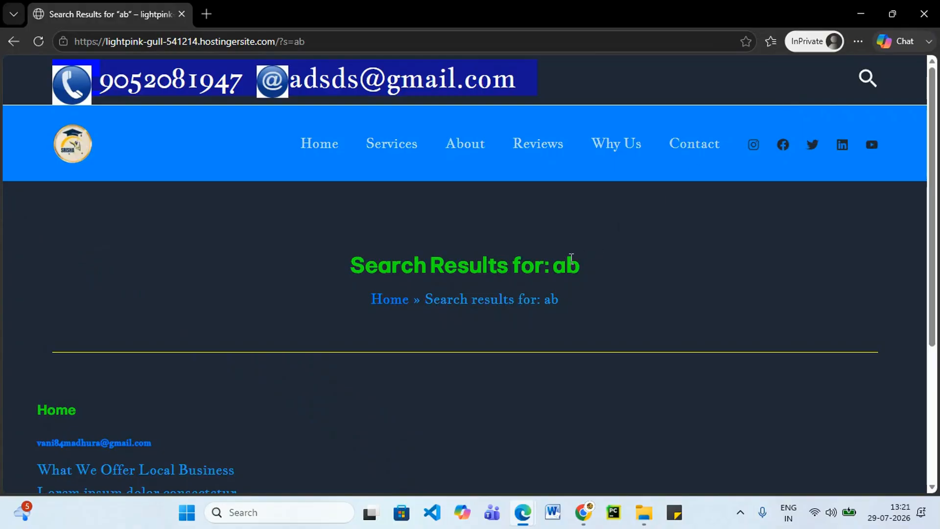
pyautogui.click(867, 79)
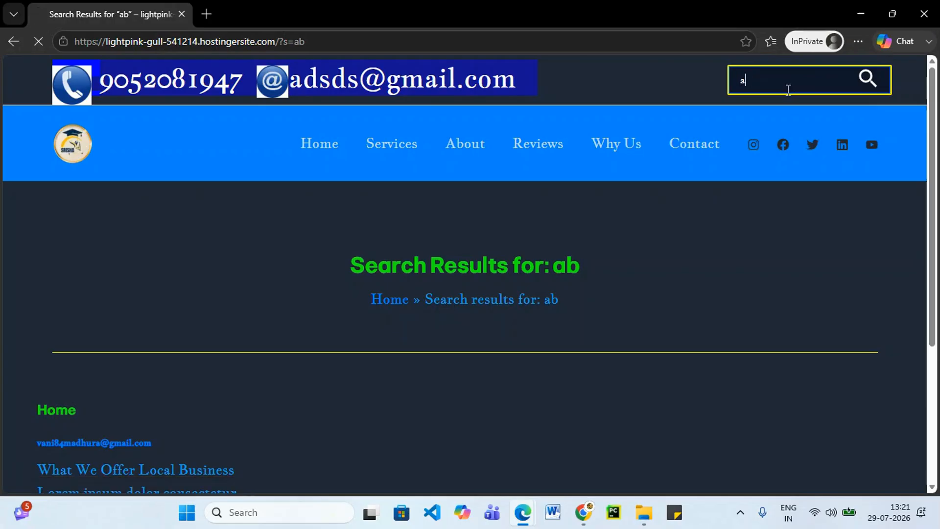
pyautogui.click(865, 80)
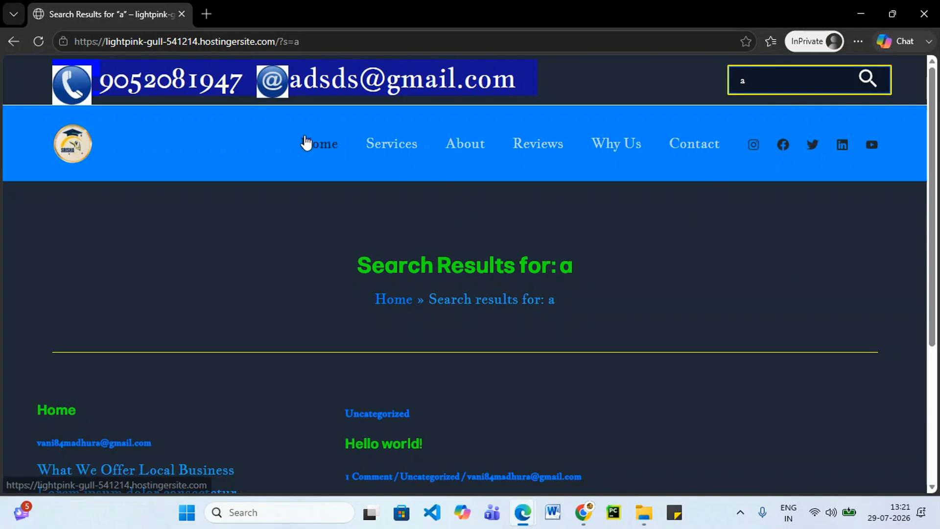
pyautogui.click(306, 144)
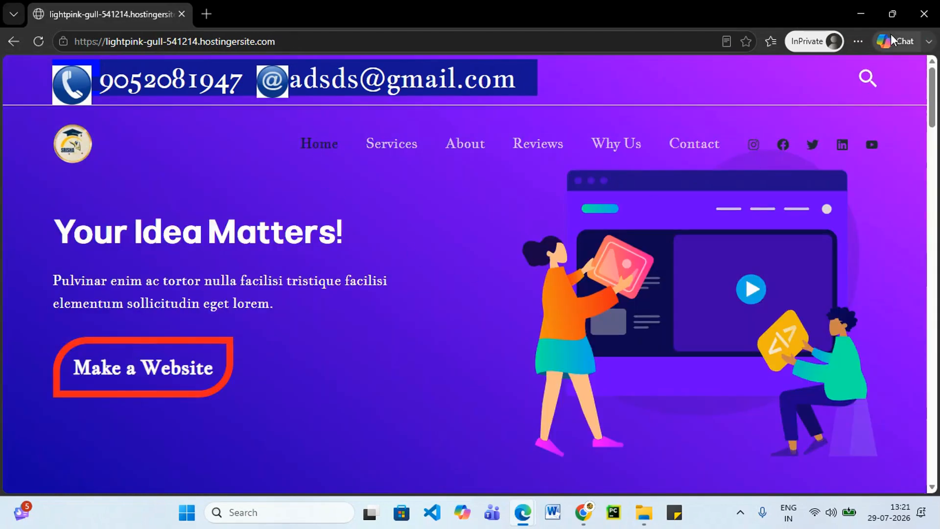
# Search for 'local' from the header search and review the results.
pyautogui.click(867, 79)
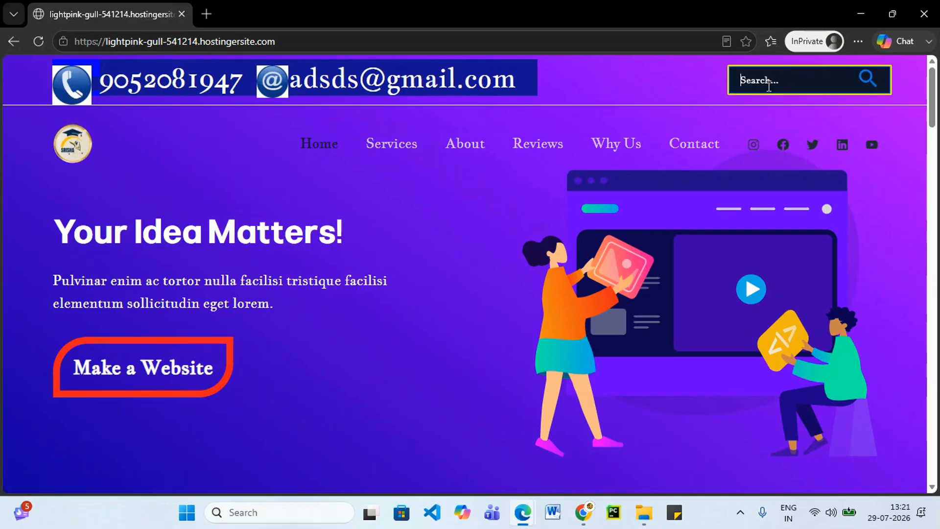
pyautogui.scroll(-7, 535, 239)
pyautogui.scroll(5, 793, 147)
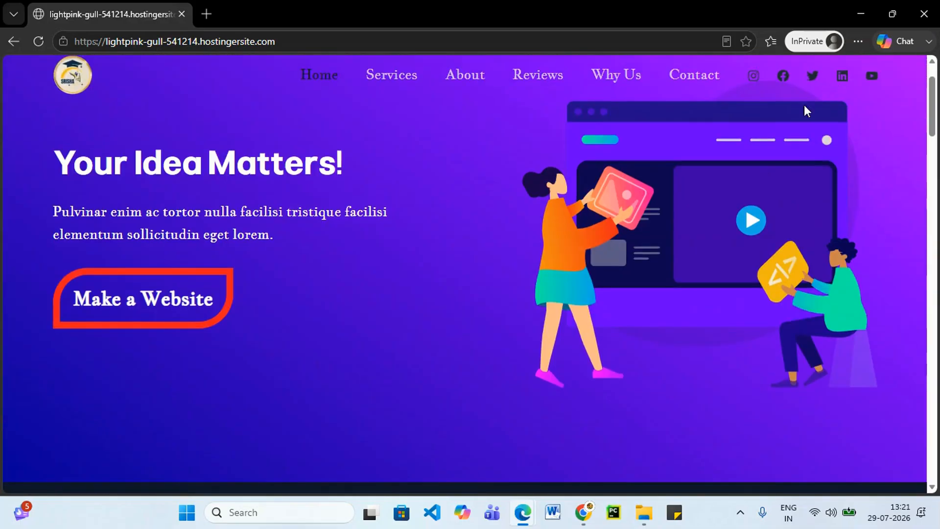
pyautogui.scroll(2, 814, 116)
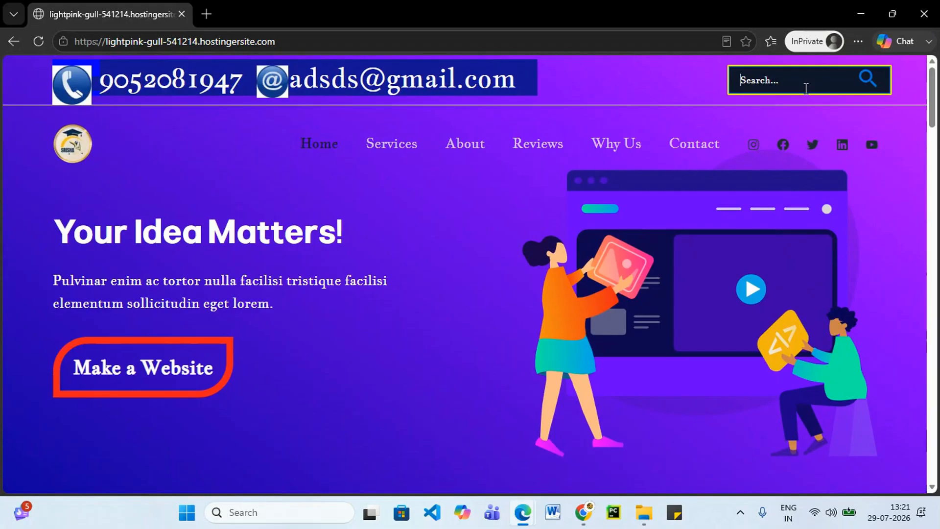
pyautogui.write('local')
pyautogui.press('Return')
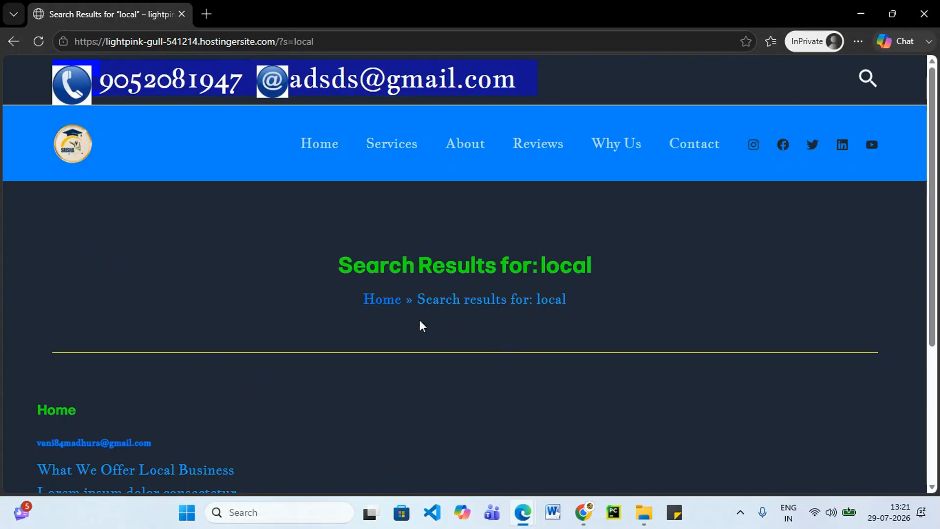
pyautogui.scroll(-4, 325, 351)
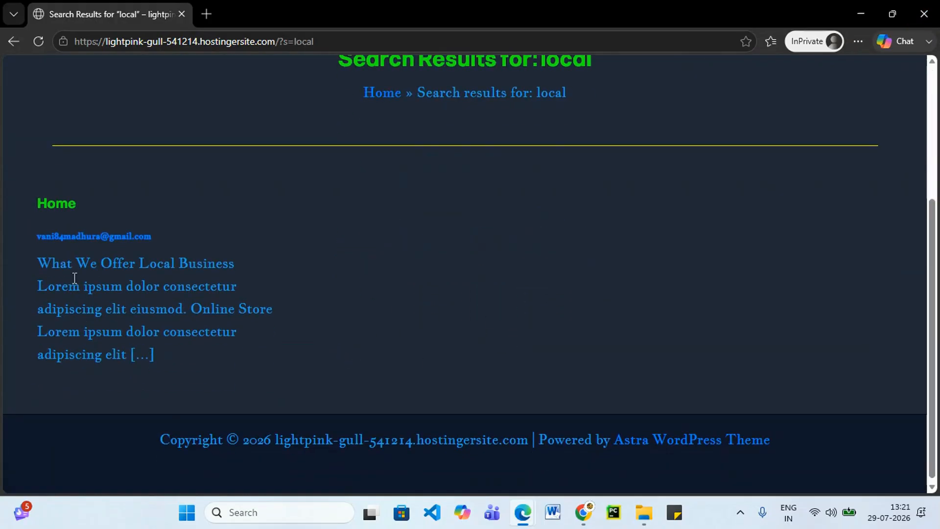
pyautogui.moveTo(60, 271); pyautogui.dragTo(179, 353)
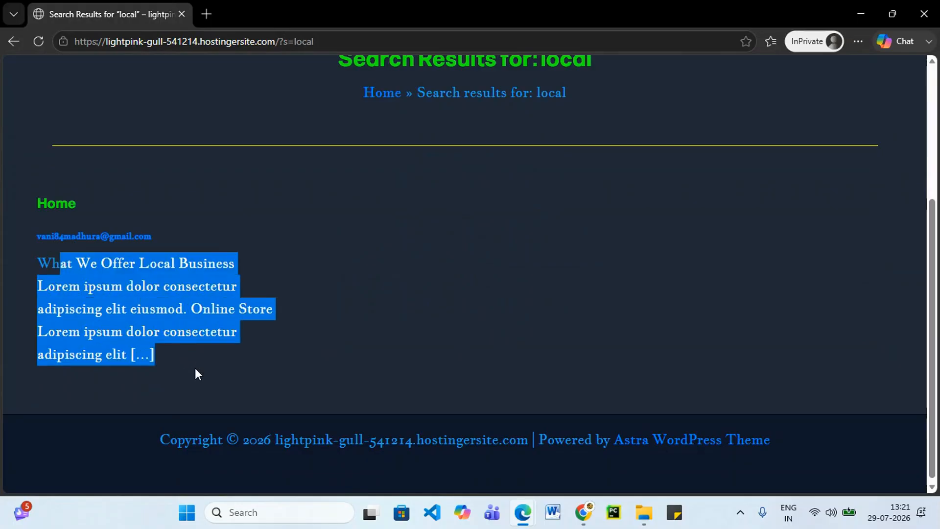
pyautogui.scroll(4, 399, 375)
# Reopen the search box, return to the home page, and minimize the private window.
pyautogui.moveTo(42, 432); pyautogui.dragTo(48, 412)
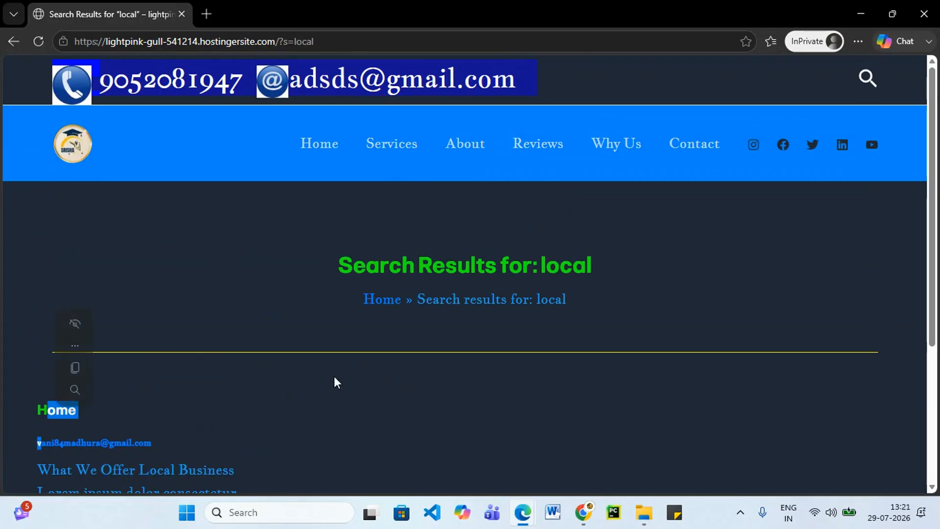
pyautogui.scroll(-4, 519, 318)
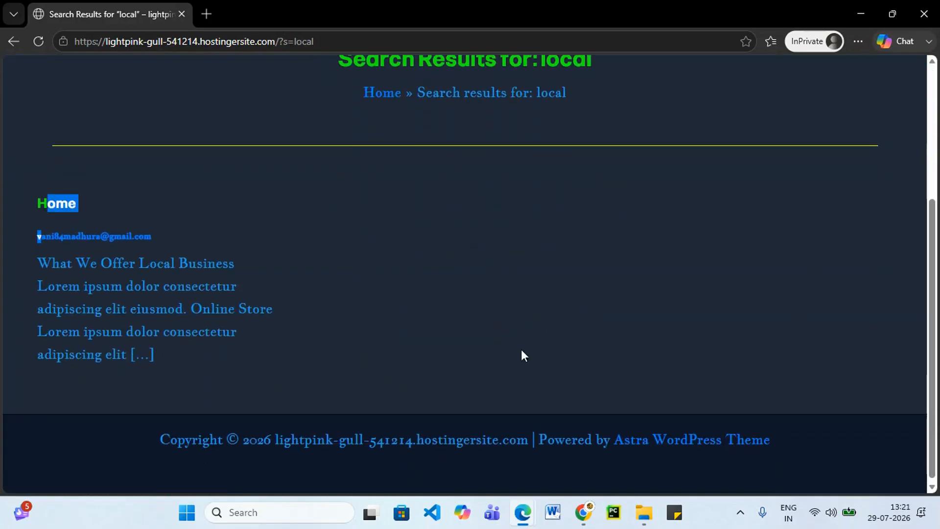
pyautogui.scroll(3, 558, 372)
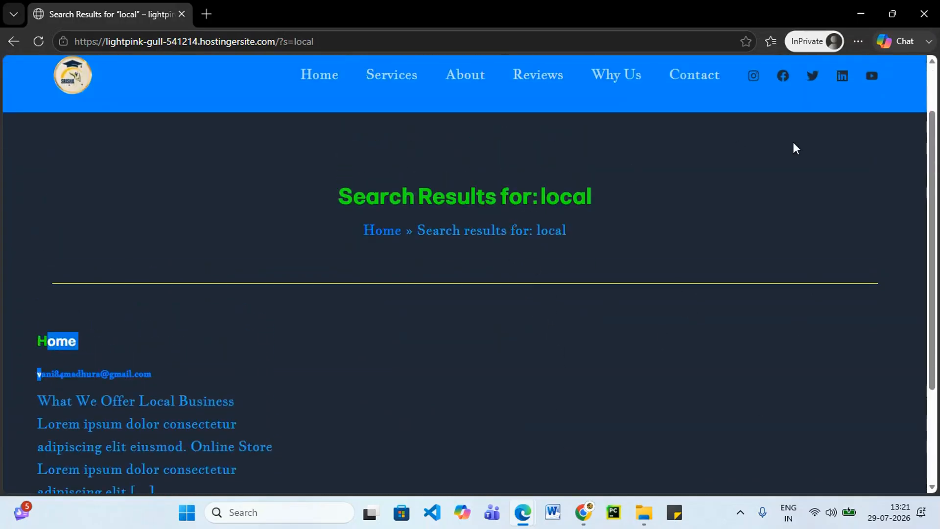
pyautogui.scroll(2, 798, 137)
pyautogui.click(866, 79)
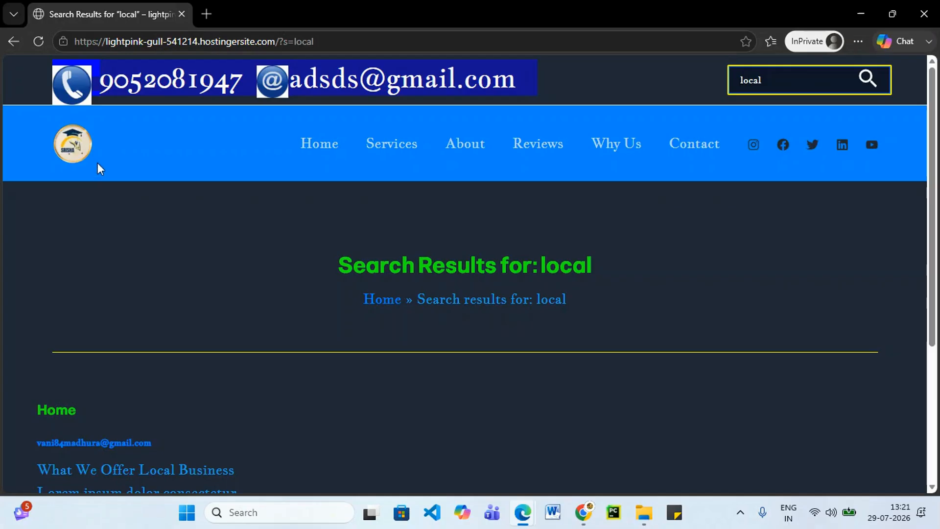
pyautogui.click(307, 131)
pyautogui.scroll(-6, 255, 288)
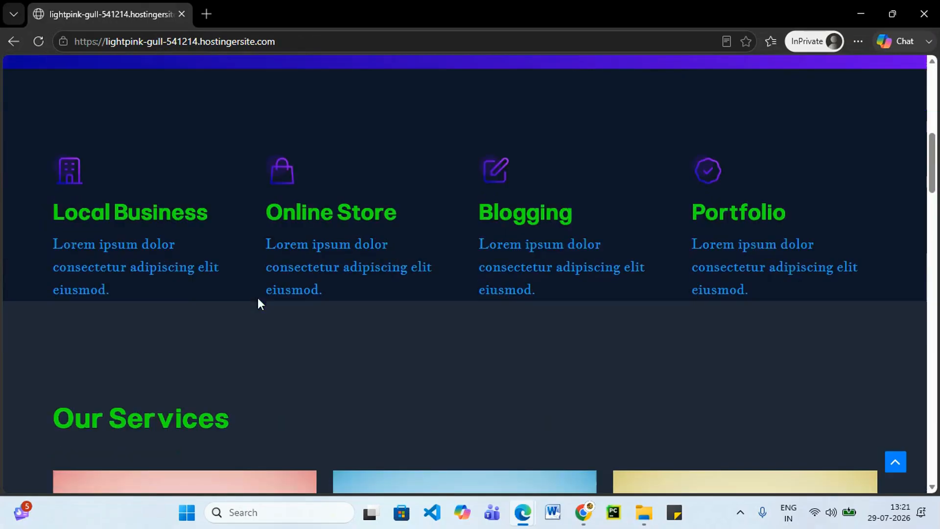
pyautogui.click(853, 17)
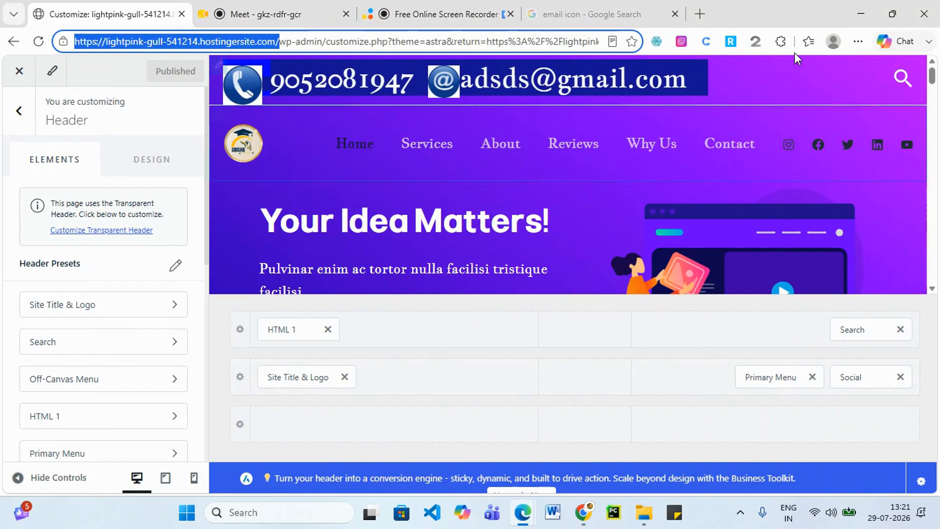
# Go back from the Header panel to the Customizer's main section list.
pyautogui.scroll(-3, 571, 215)
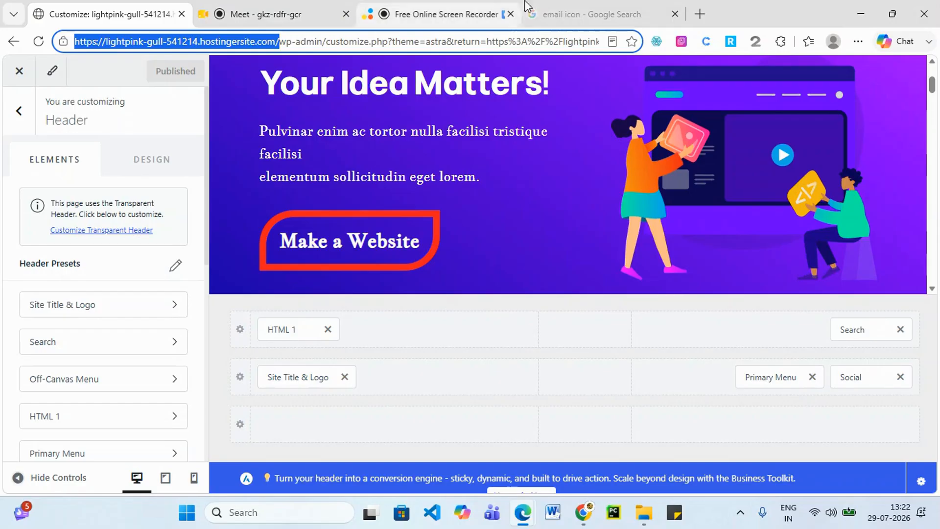
pyautogui.click(18, 111)
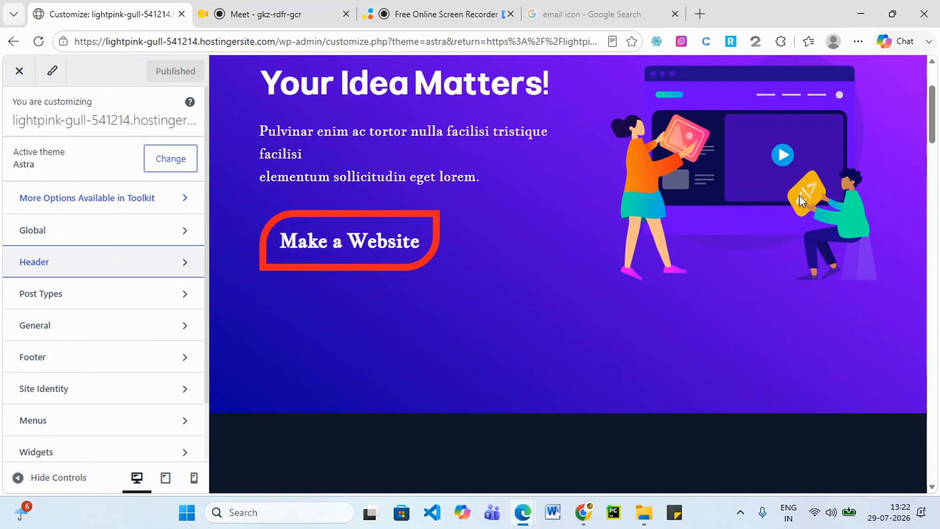
pyautogui.scroll(3, 775, 234)
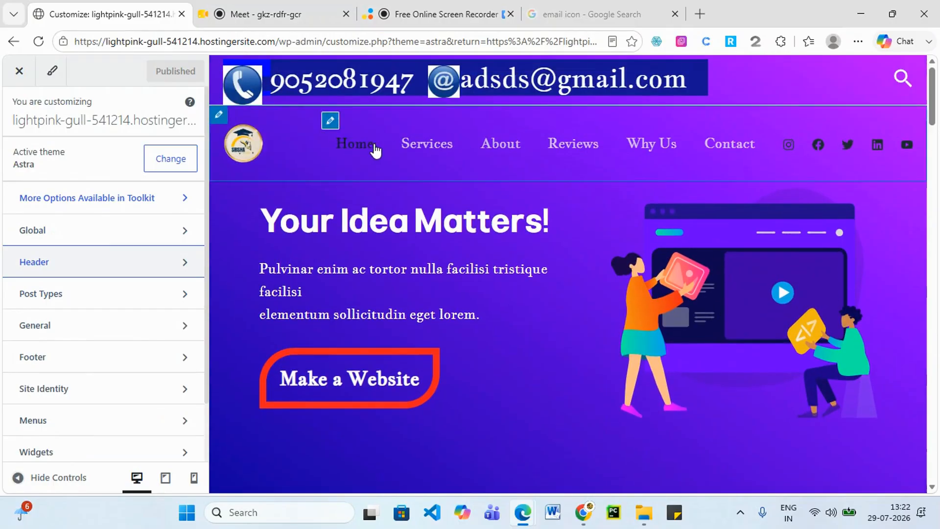
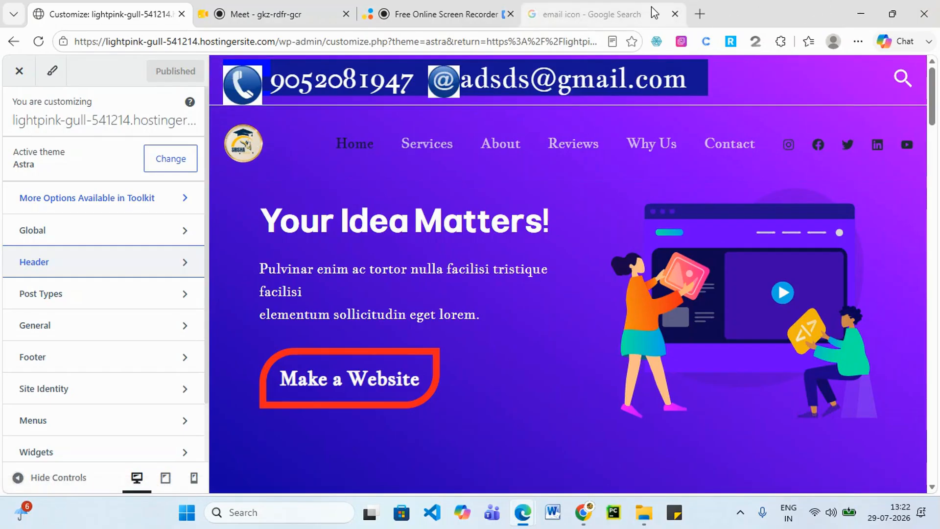
# Search Bing for 'bg remover' and open the remove.bg result in its own tab.
pyautogui.click(666, 14)
pyautogui.click(700, 14)
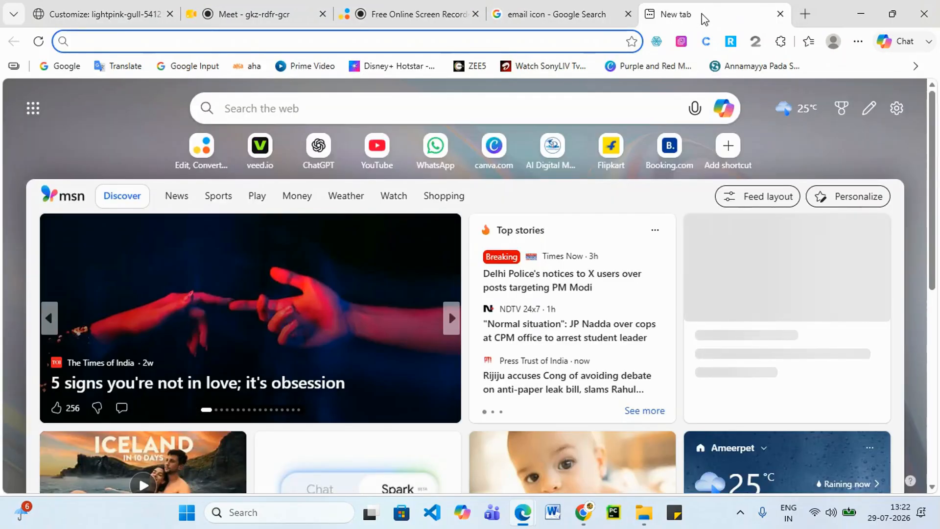
pyautogui.write('b')
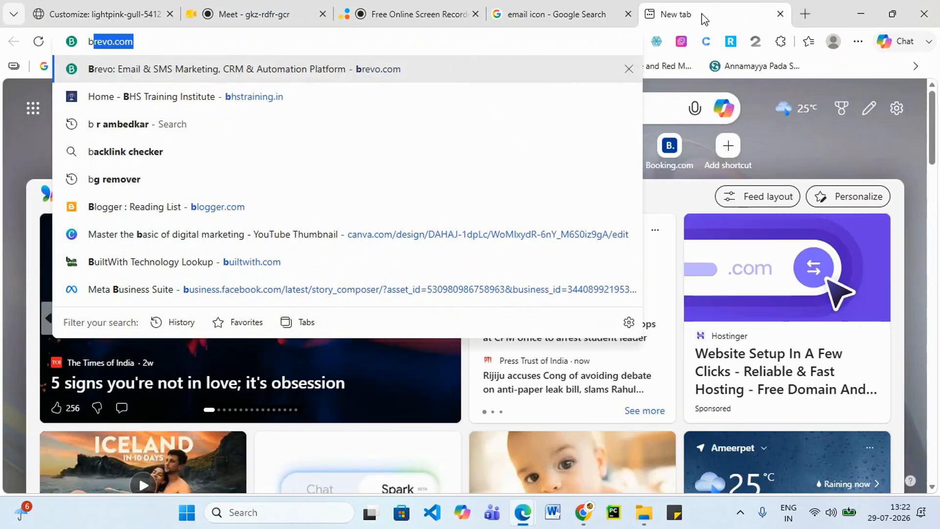
pyautogui.write('g')
pyautogui.press('Return')
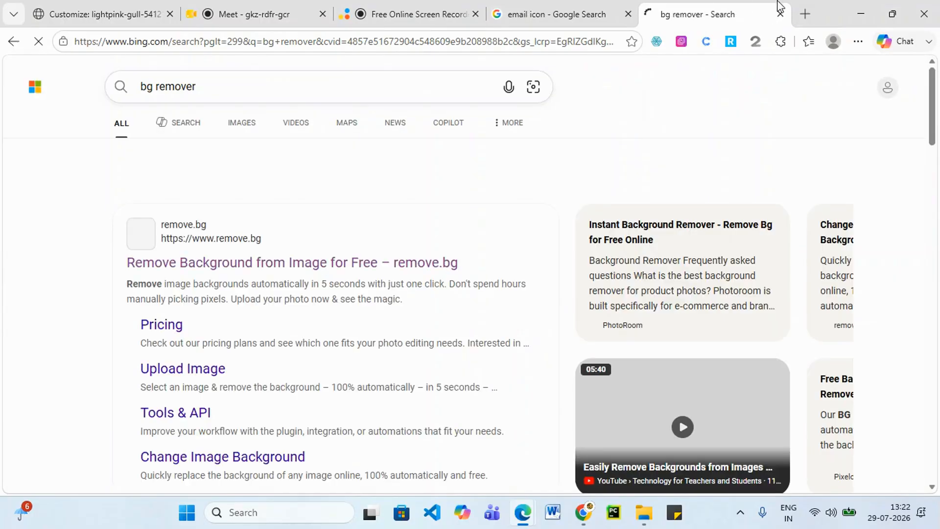
pyautogui.click(252, 264)
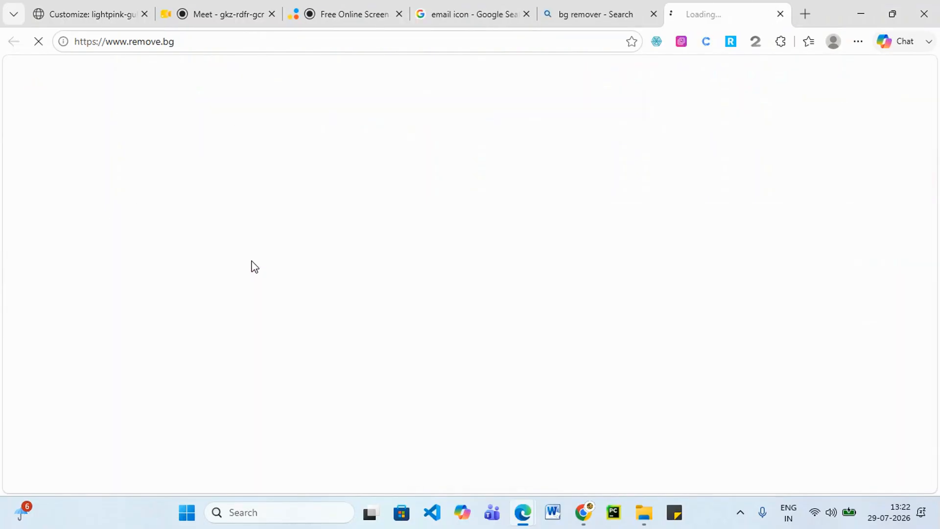
pyautogui.click(56, 10)
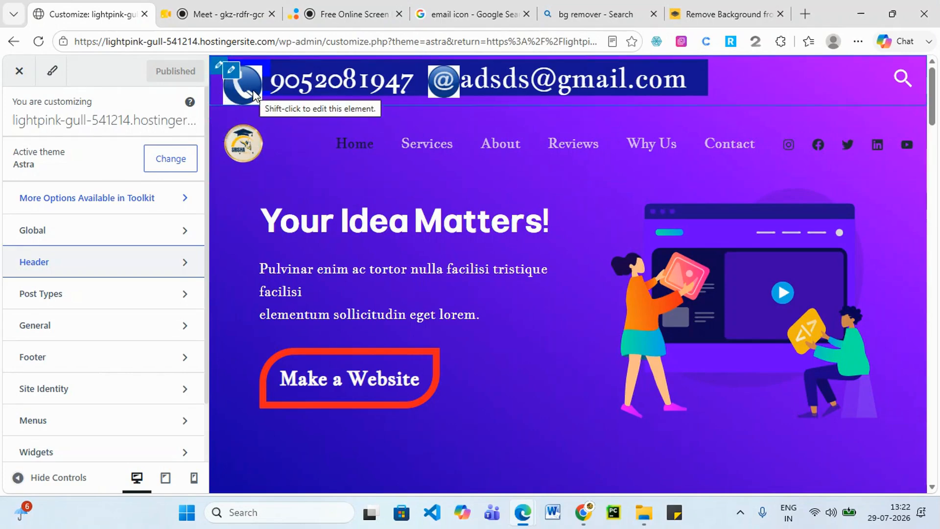
pyautogui.moveTo(736, 12)
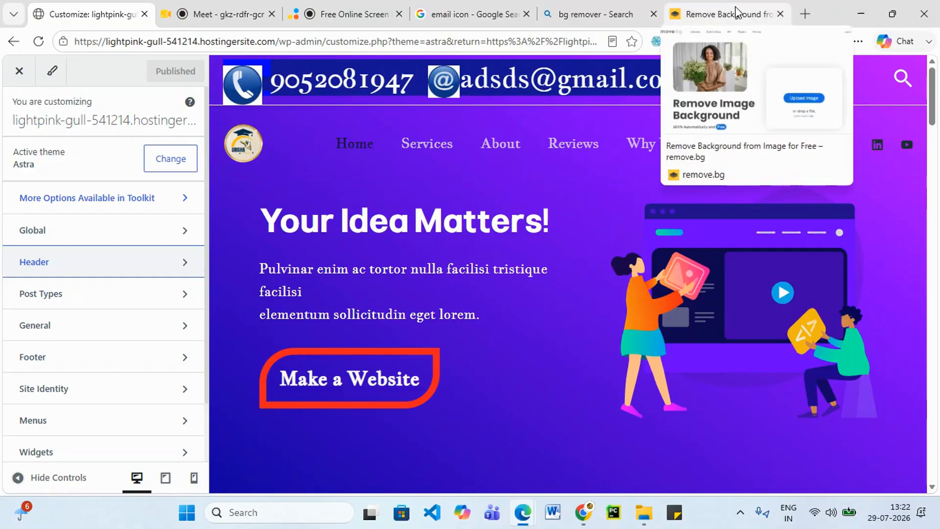
pyautogui.click(736, 12)
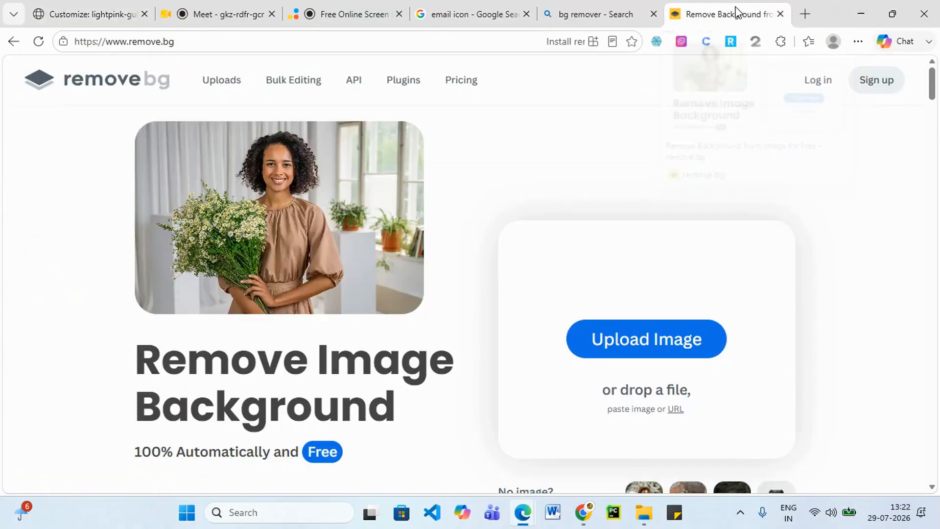
# Upload the phone icon image 'images (18)' to remove.bg.
pyautogui.click(676, 349)
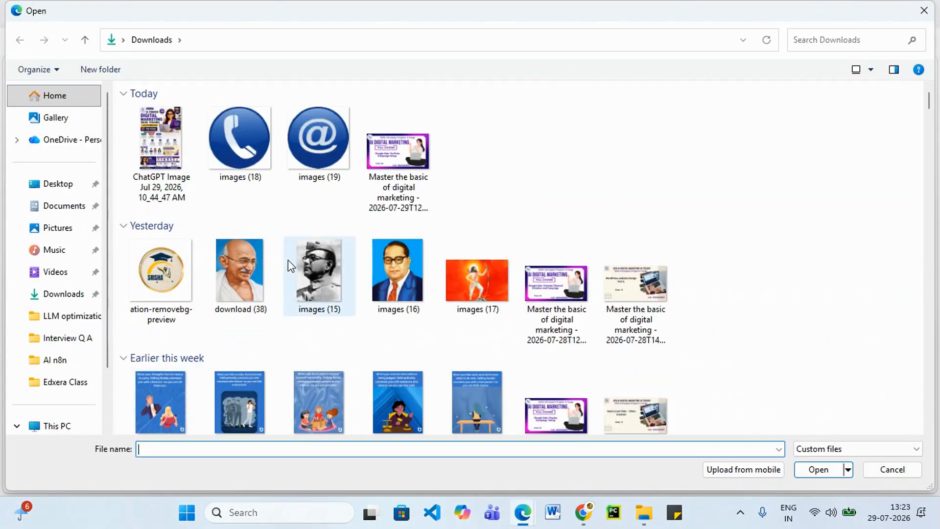
pyautogui.click(249, 147)
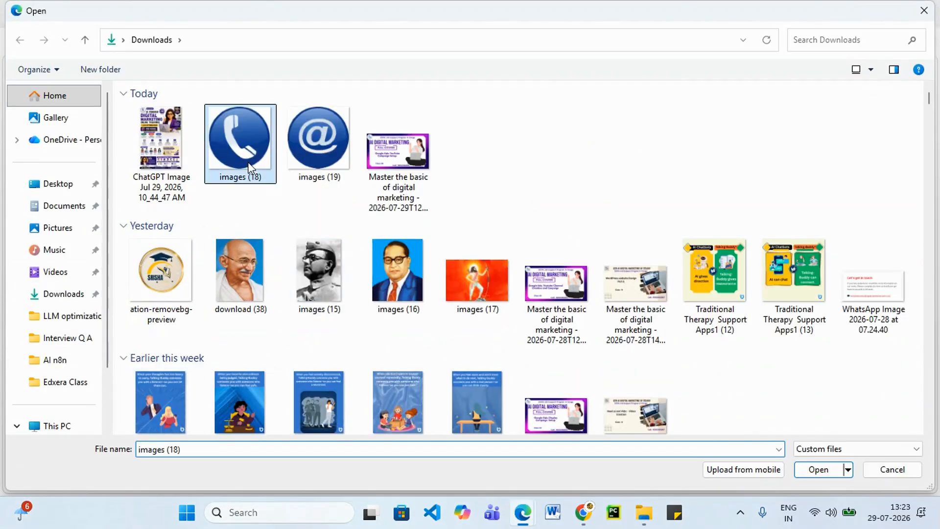
pyautogui.click(817, 470)
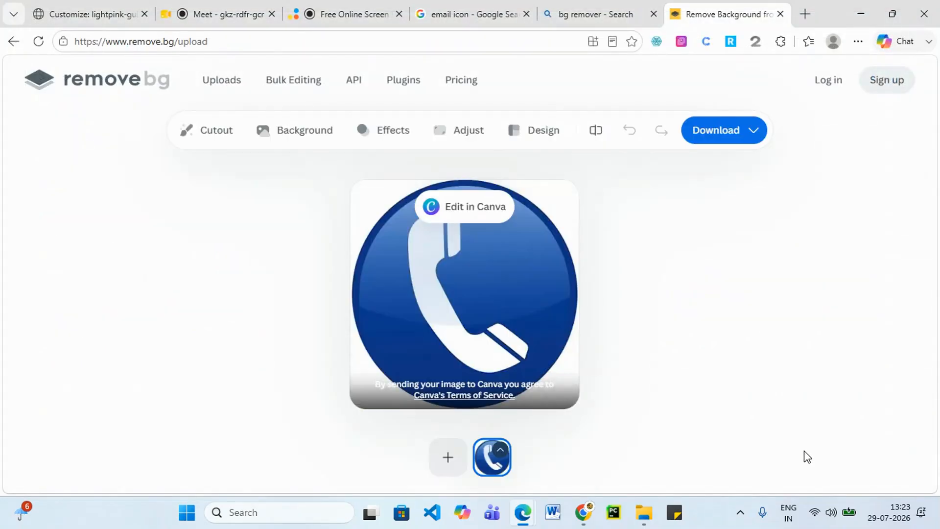
# Download the 447 x 447 transparent preview PNG and check it in the image viewer.
pyautogui.click(760, 130)
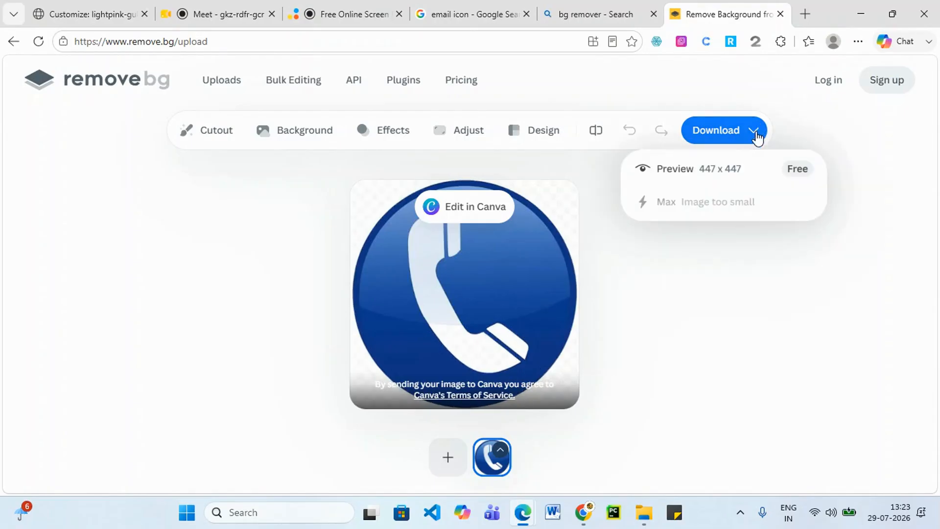
pyautogui.click(738, 169)
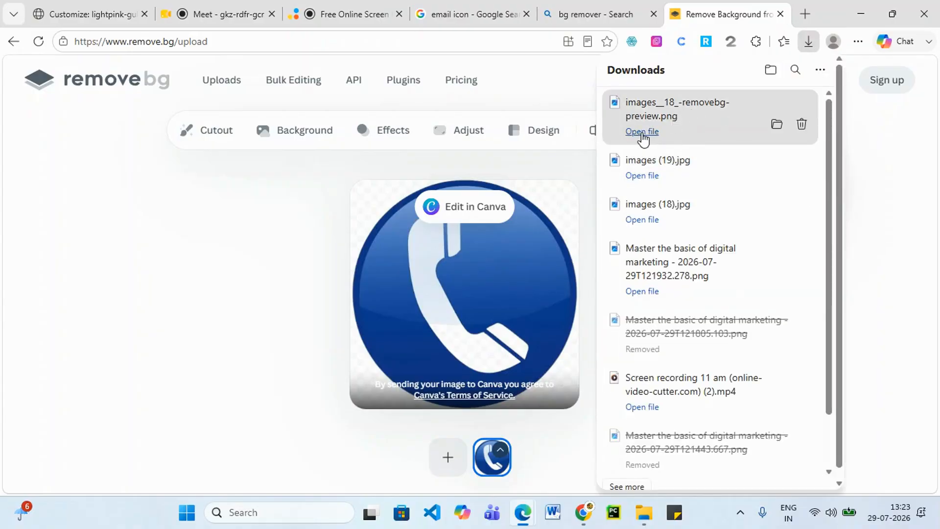
pyautogui.click(641, 136)
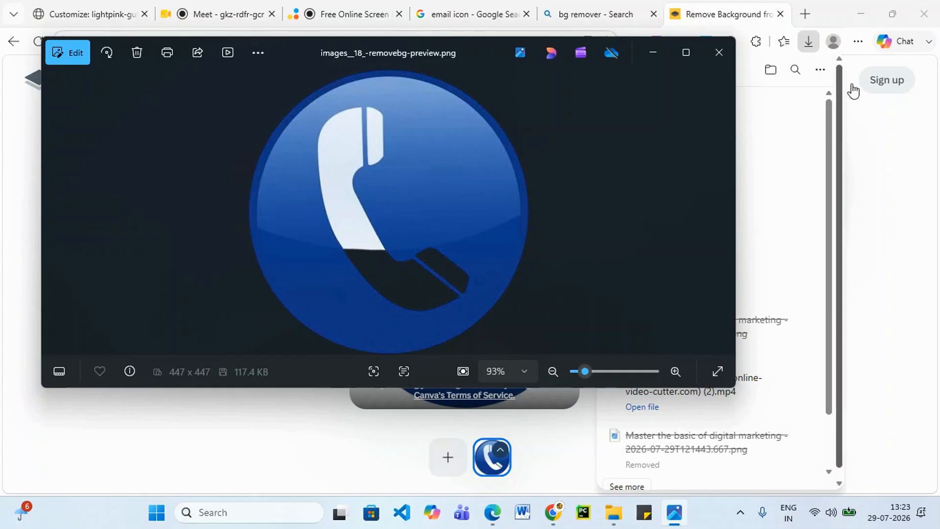
pyautogui.click(716, 53)
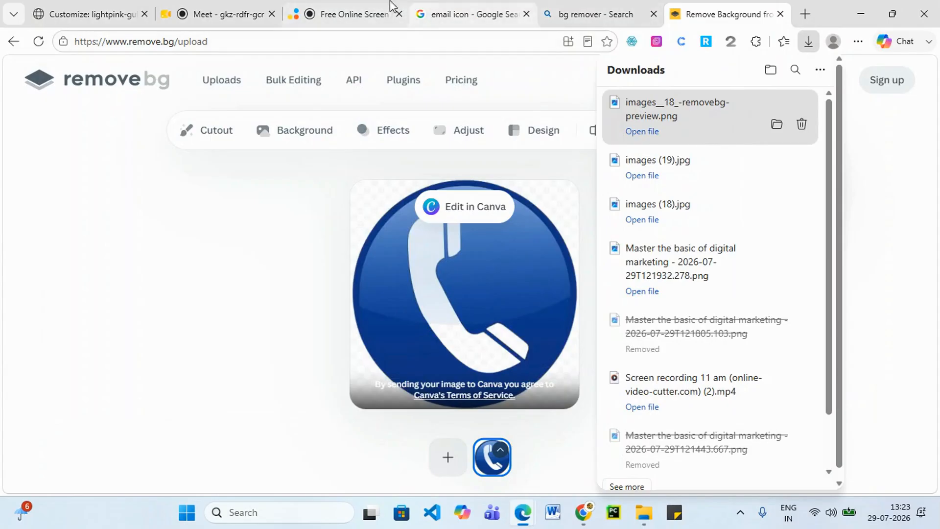
pyautogui.click(202, 9)
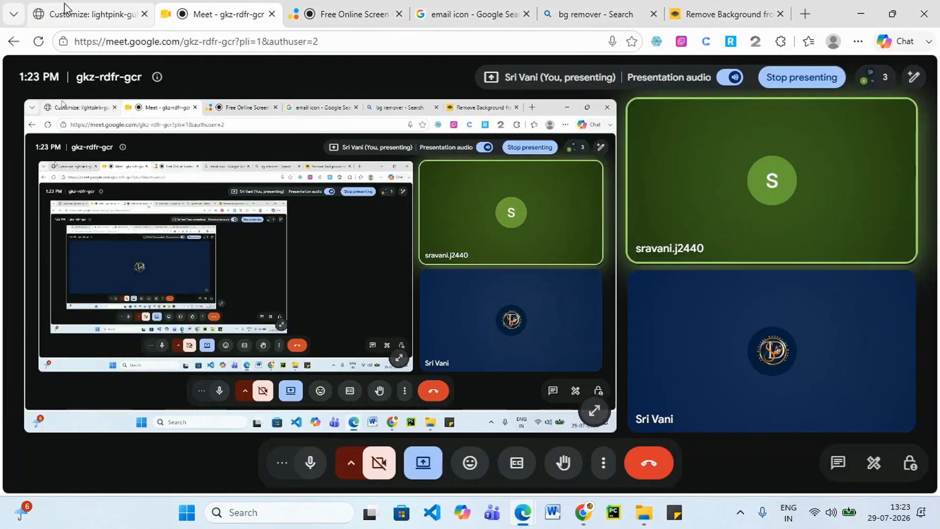
# Return to the customizer, close the meeting pop-up, and look through the Post Types settings.
pyautogui.click(68, 12)
pyautogui.scroll(-2, 509, 460)
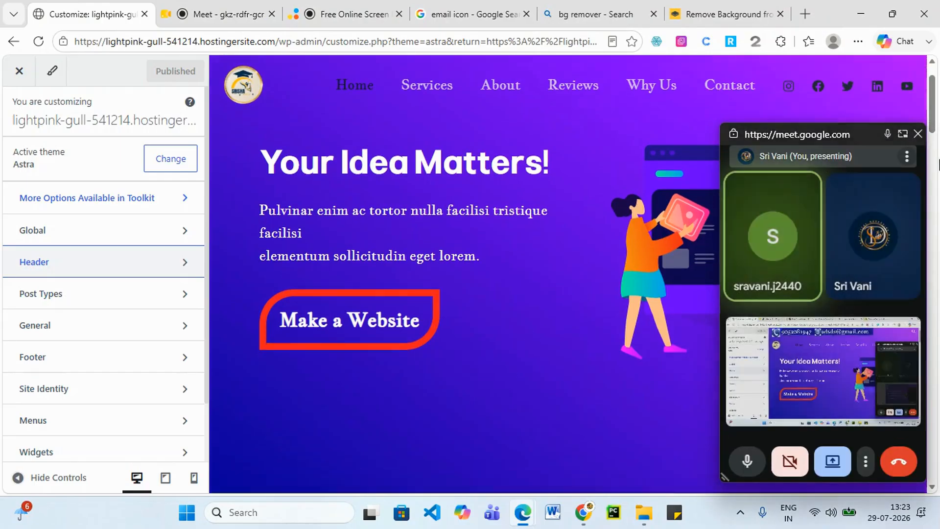
pyautogui.click(918, 135)
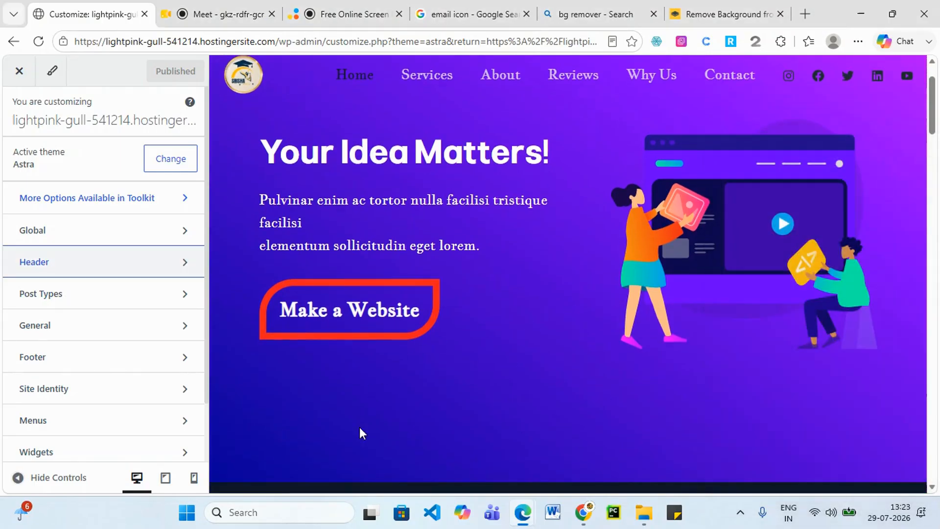
pyautogui.scroll(-2, 538, 445)
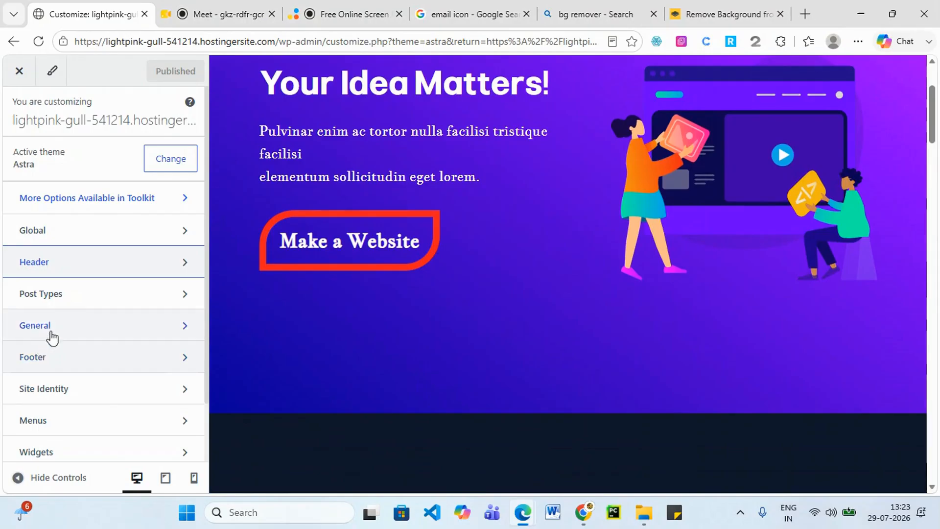
pyautogui.click(92, 303)
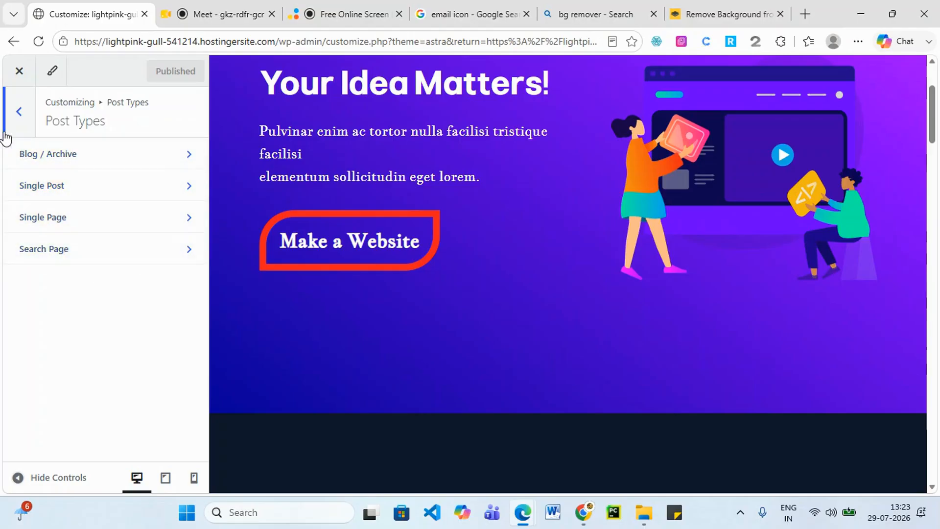
pyautogui.click(18, 113)
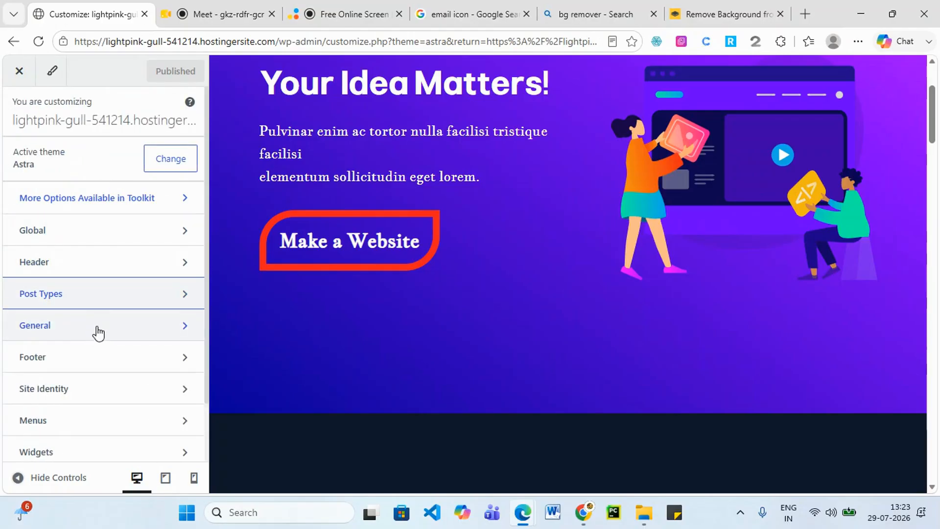
# Review General > Sidebar, then go to the Scroll To Top settings.
pyautogui.click(98, 333)
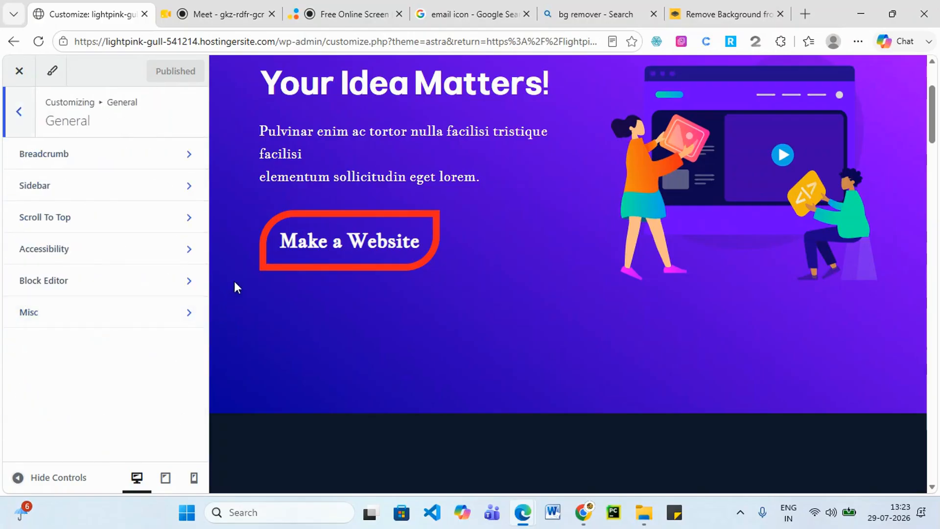
pyautogui.click(180, 185)
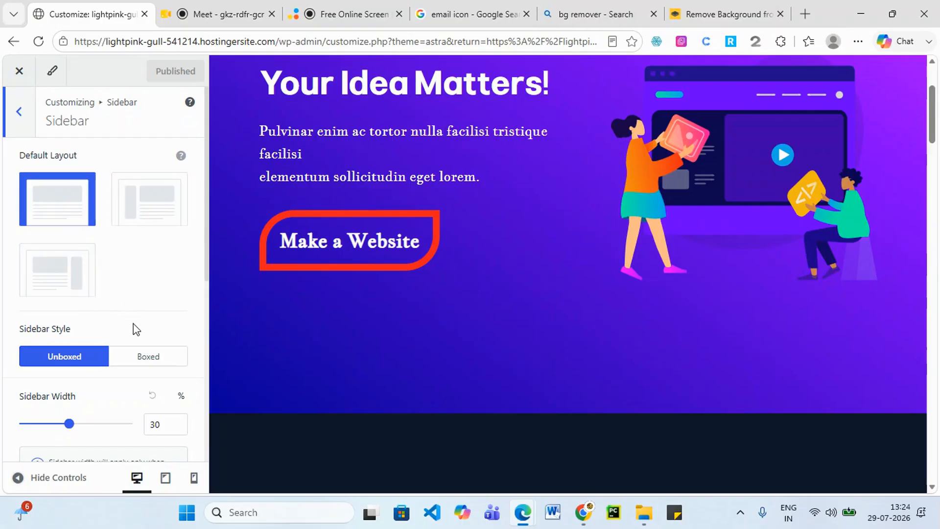
pyautogui.scroll(-3, 137, 329)
pyautogui.scroll(3, 142, 304)
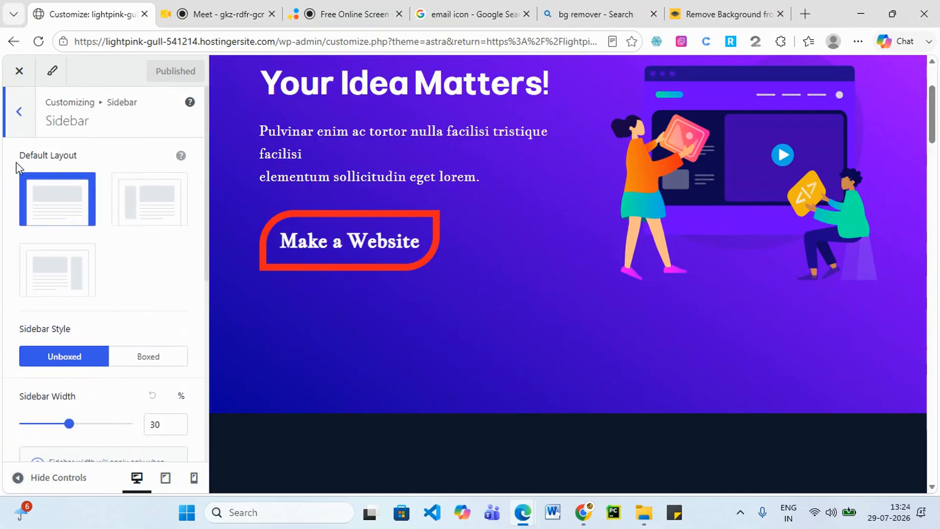
pyautogui.click(16, 117)
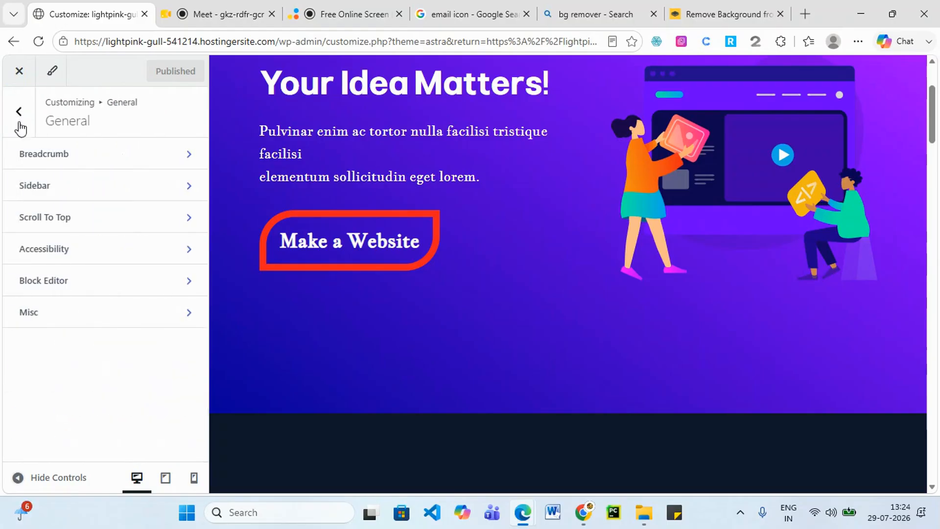
pyautogui.click(103, 223)
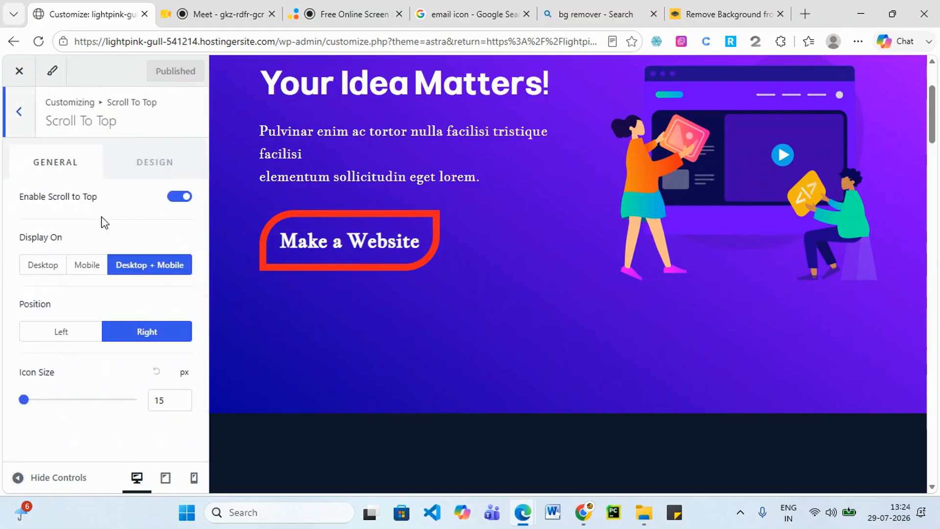
# Test the scroll-to-top button in the preview, then set its Position to Left.
pyautogui.scroll(-7, 838, 172)
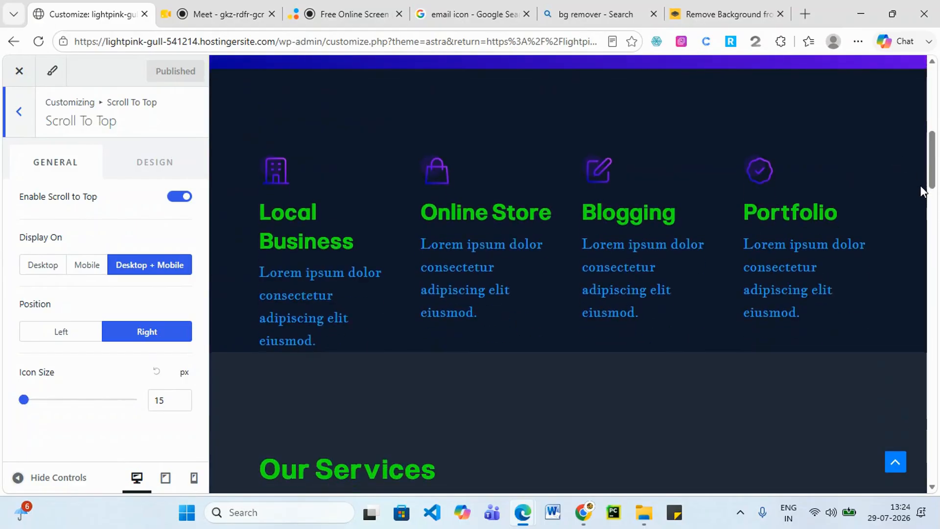
pyautogui.moveTo(920, 187); pyautogui.dragTo(918, 470)
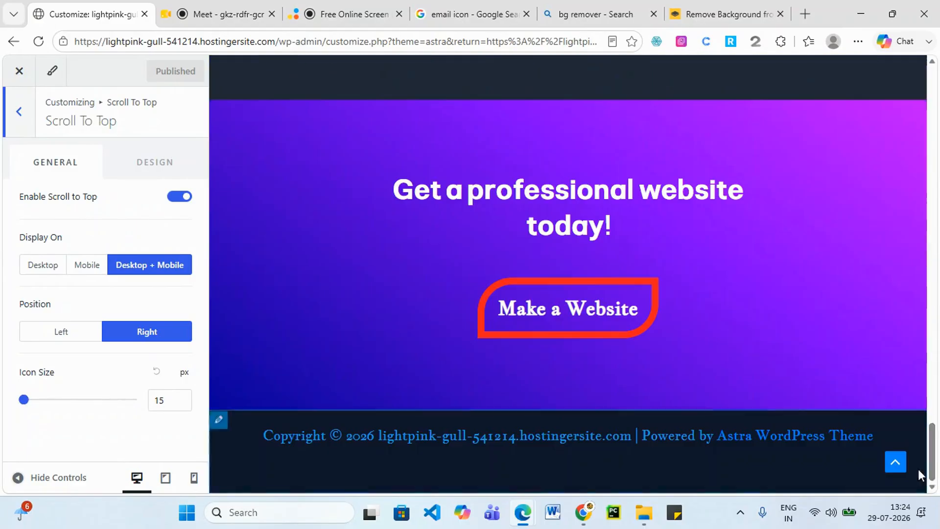
pyautogui.click(895, 463)
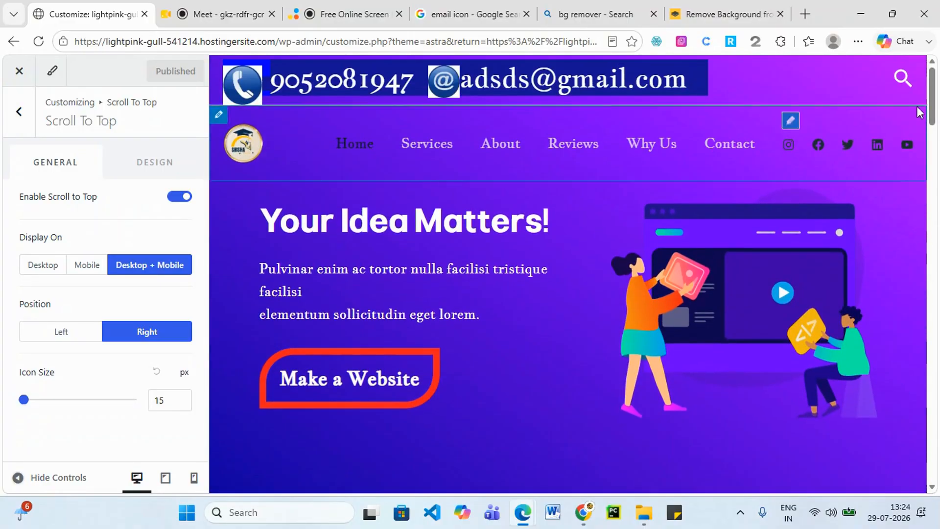
pyautogui.moveTo(931, 85); pyautogui.dragTo(938, 438)
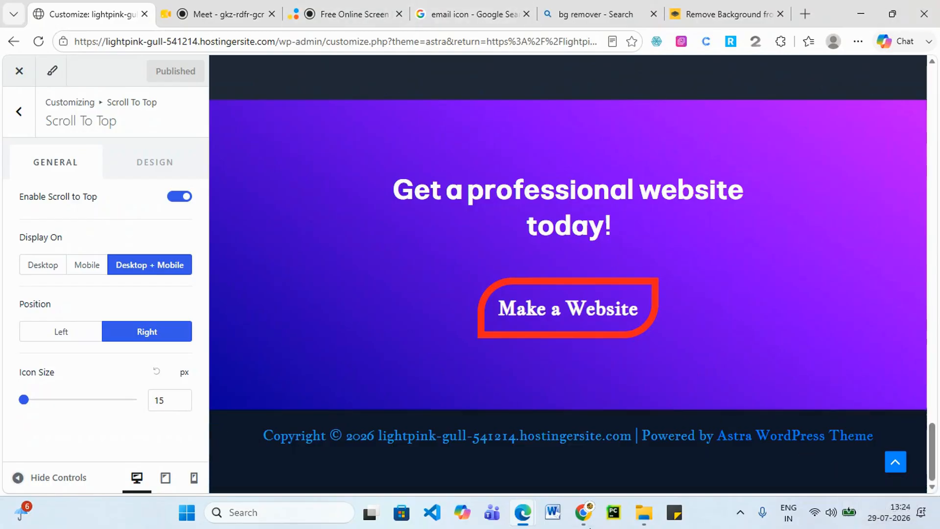
pyautogui.scroll(12, 934, 220)
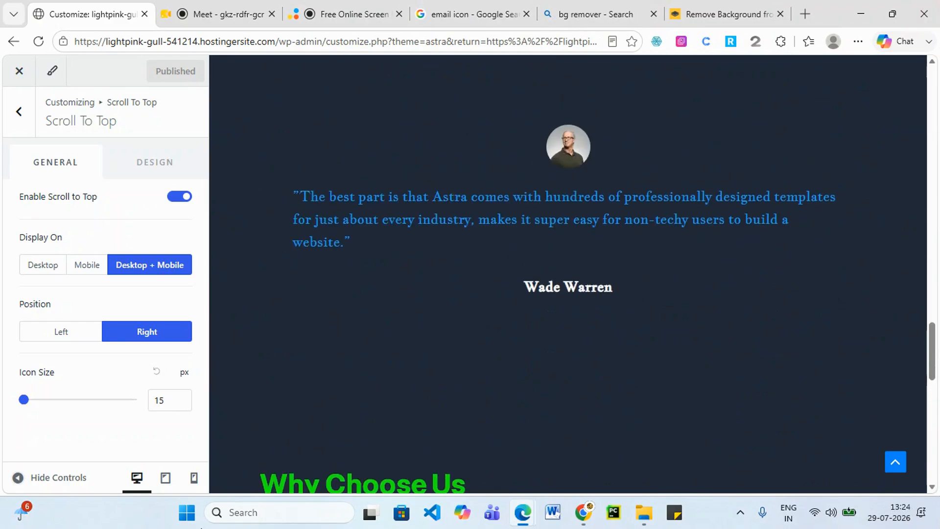
pyautogui.scroll(-8, 739, 383)
pyautogui.click(895, 462)
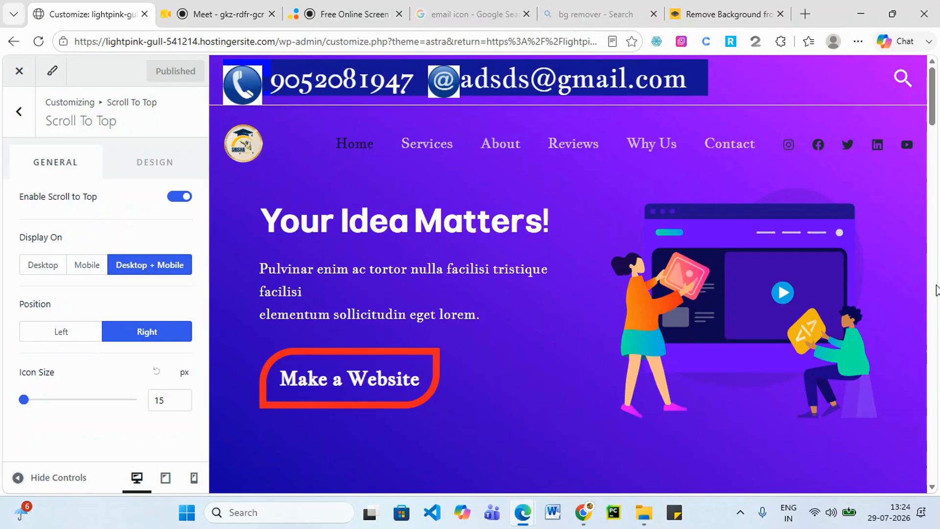
pyautogui.scroll(-4, 933, 119)
pyautogui.moveTo(934, 120); pyautogui.dragTo(933, 448)
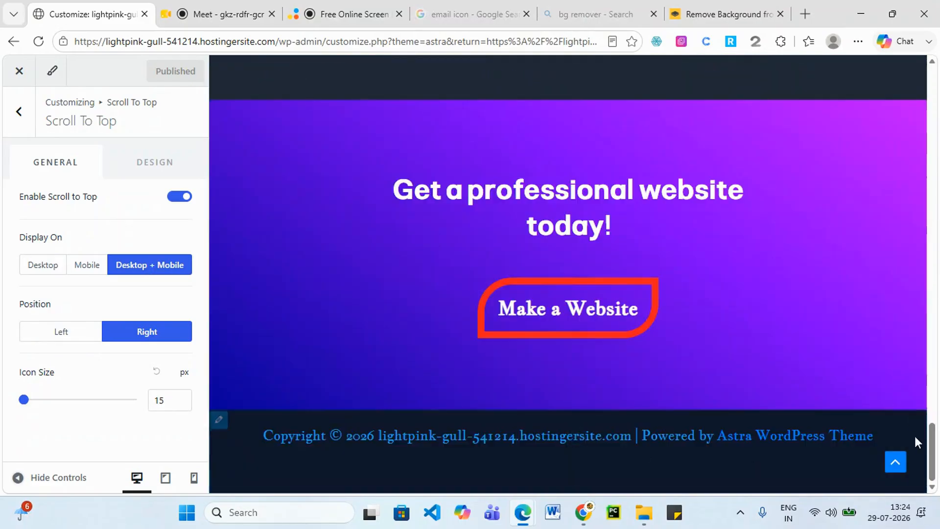
pyautogui.click(65, 335)
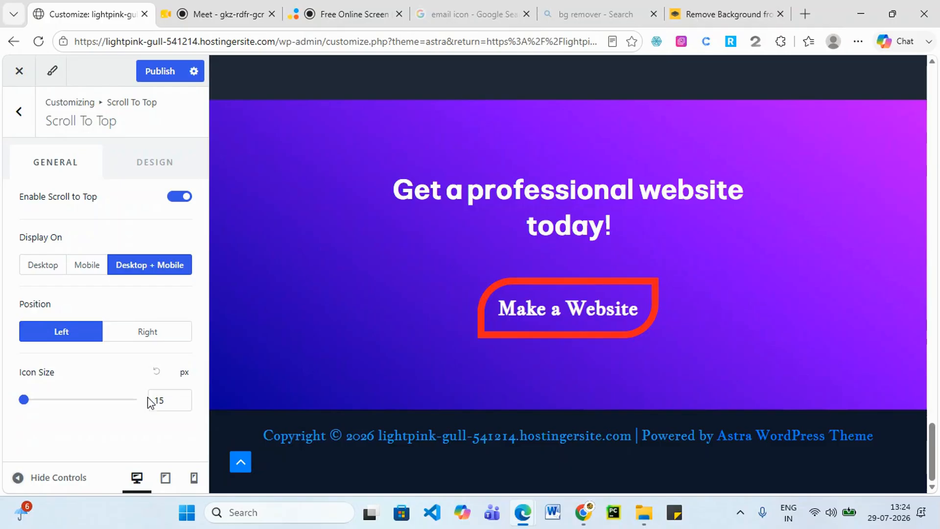
# Enlarge the scroll-to-top icon and set its Position back to Right.
pyautogui.click(167, 402)
pyautogui.moveTo(23, 400); pyautogui.dragTo(33, 407)
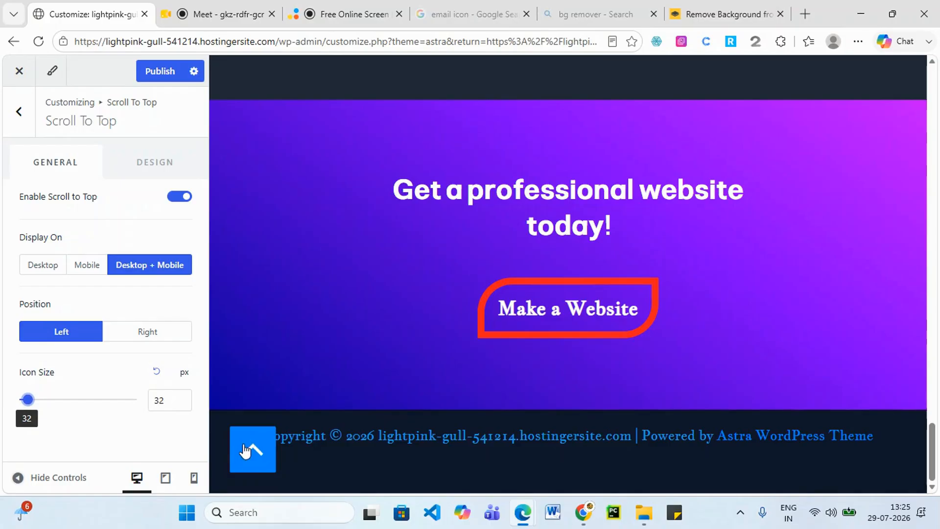
pyautogui.click(160, 333)
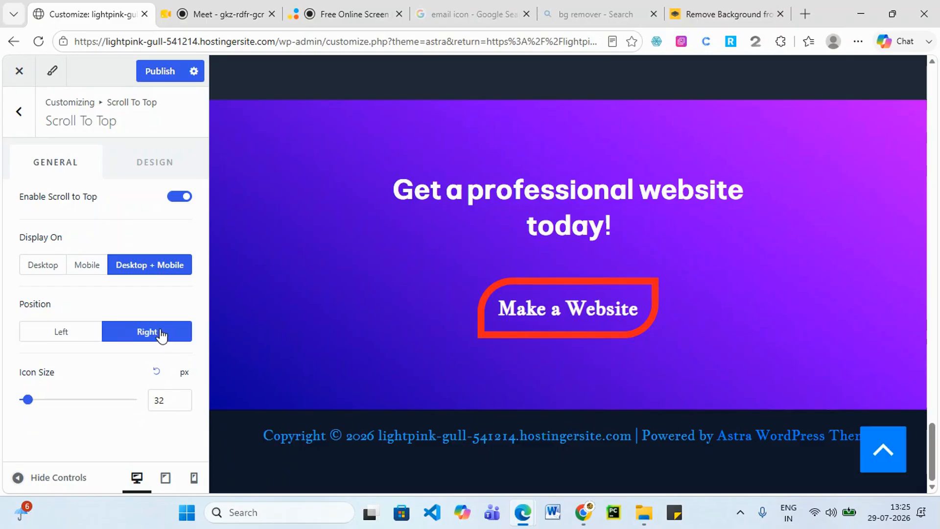
pyautogui.click(65, 338)
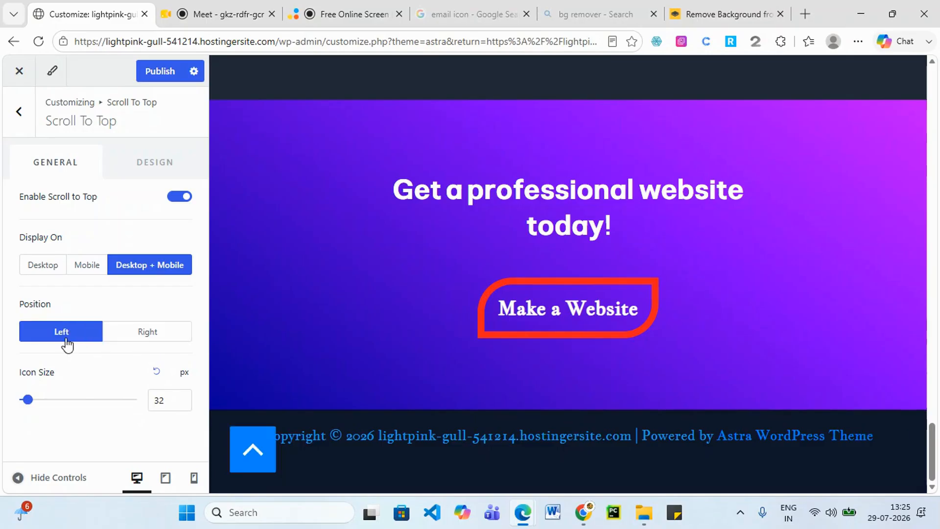
pyautogui.click(157, 344)
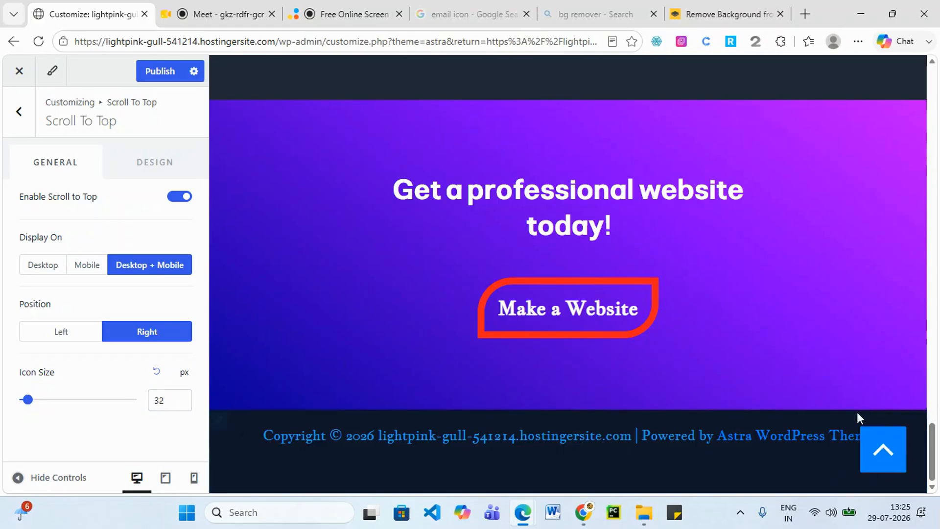
# Set the scroll-to-top icon size to 30 px and publish the changes.
pyautogui.click(166, 402)
pyautogui.moveTo(166, 402); pyautogui.dragTo(154, 402)
pyautogui.write('25')
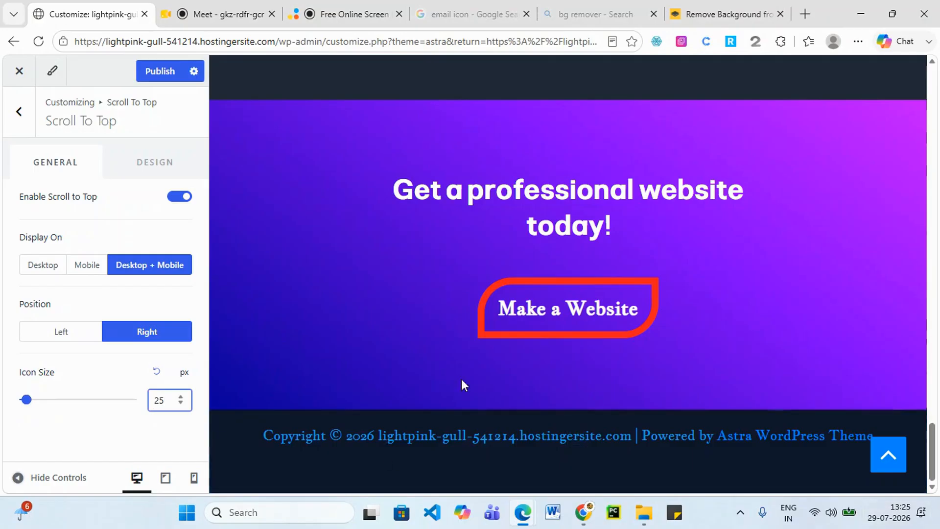
pyautogui.press('BackSpace')
pyautogui.write('3')
pyautogui.press('BackSpace')
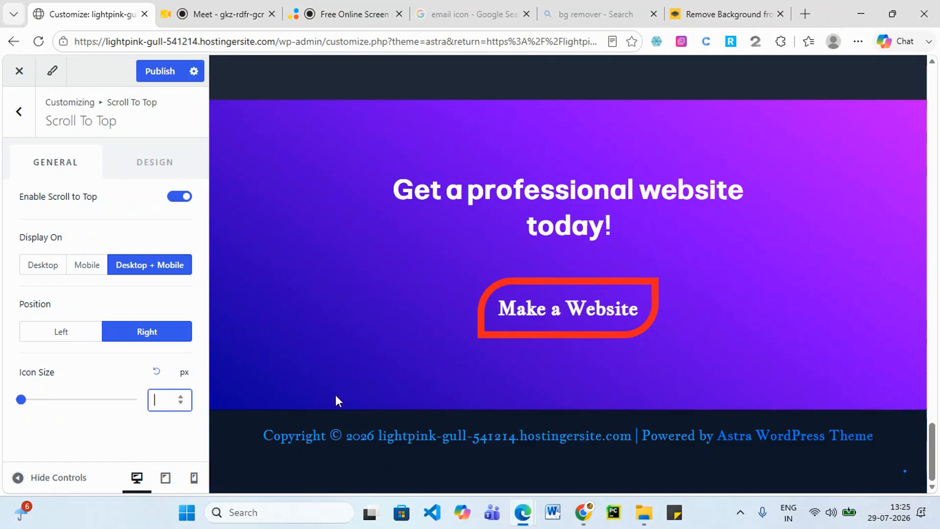
pyautogui.write('30')
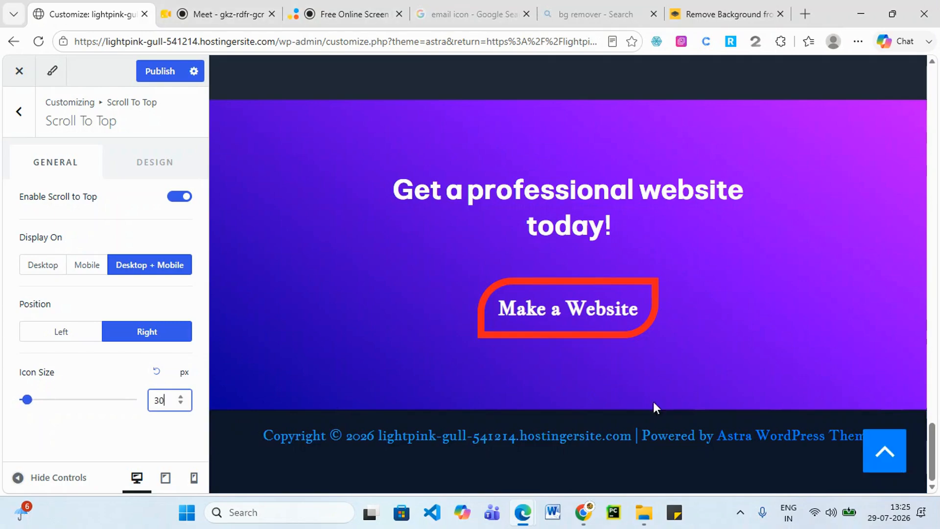
pyautogui.click(165, 69)
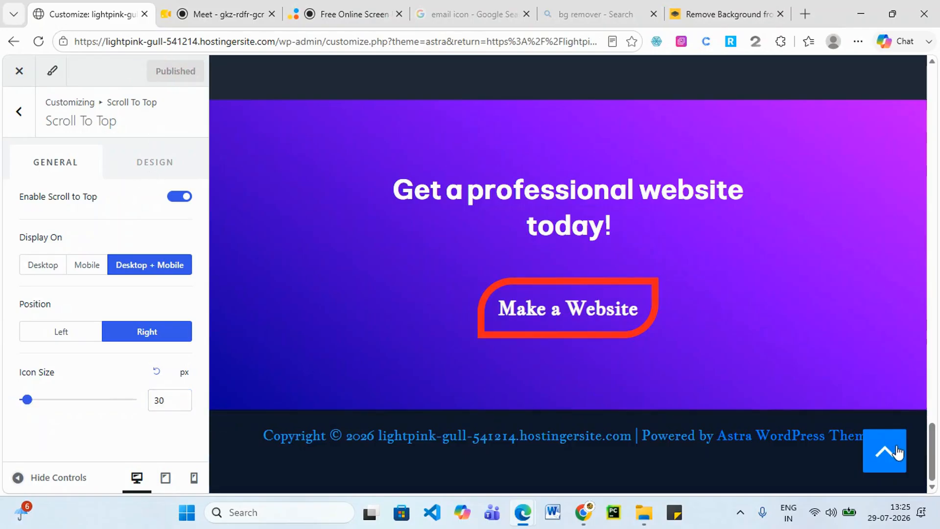
pyautogui.click(161, 162)
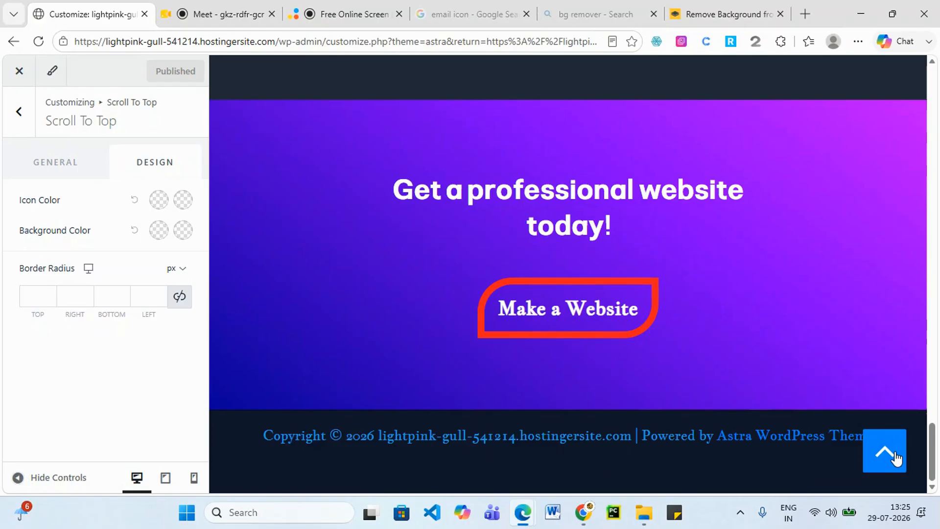
# Make the scroll-to-top icon red on a white background.
pyautogui.click(165, 205)
pyautogui.click(186, 255)
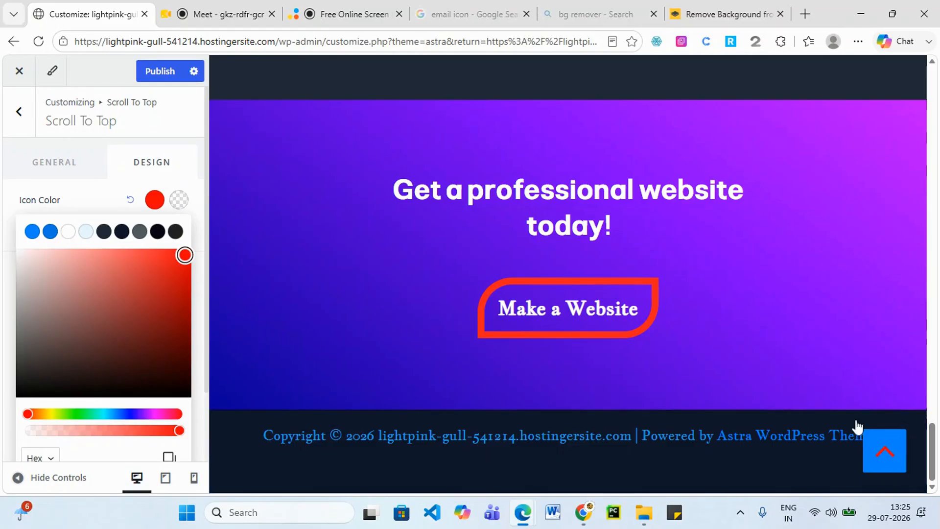
pyautogui.click(180, 196)
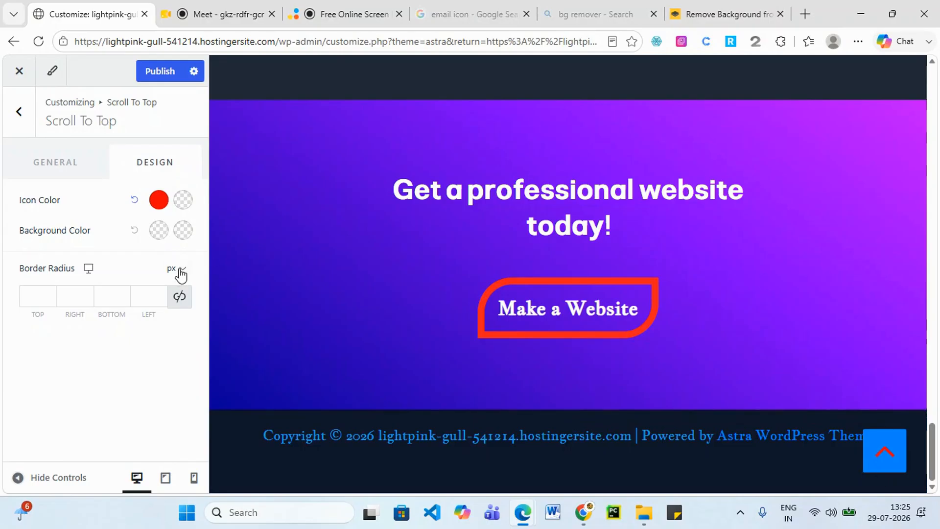
pyautogui.click(158, 235)
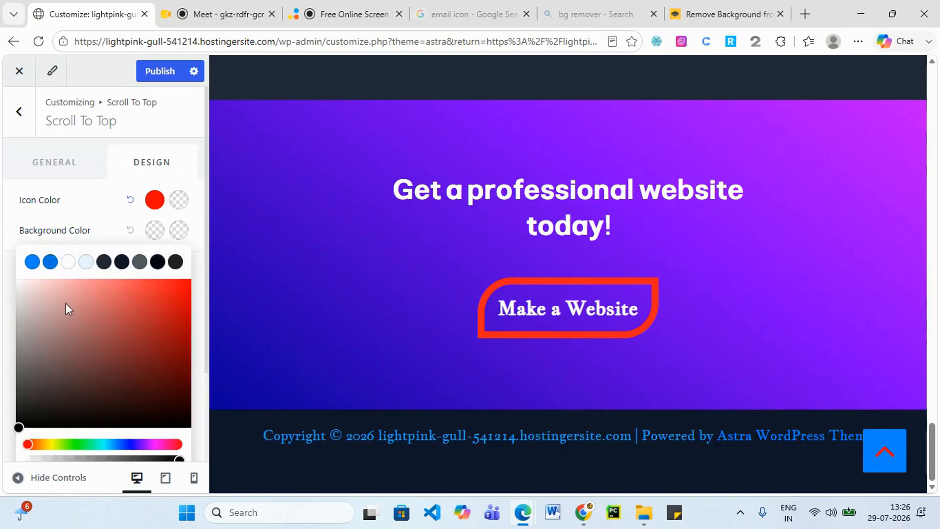
pyautogui.click(68, 262)
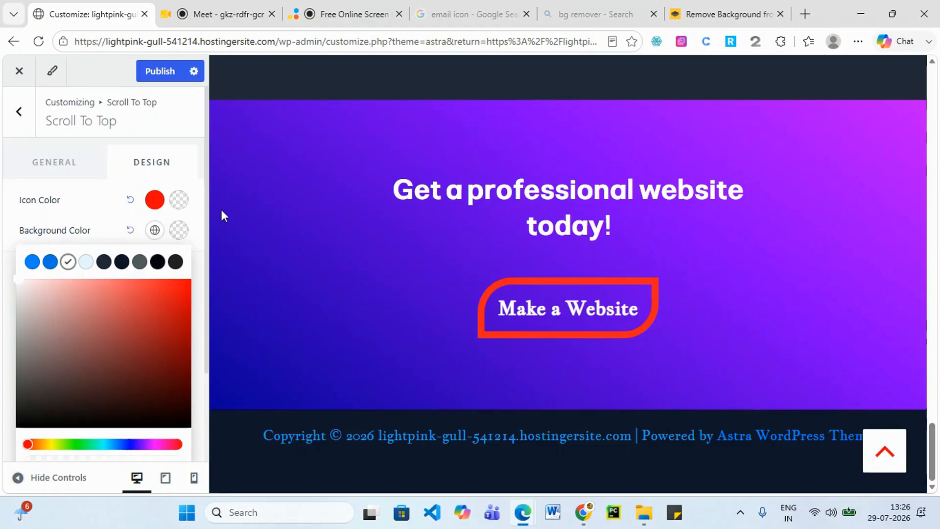
# Set hover colours: white icon and red background.
pyautogui.click(179, 200)
pyautogui.click(68, 233)
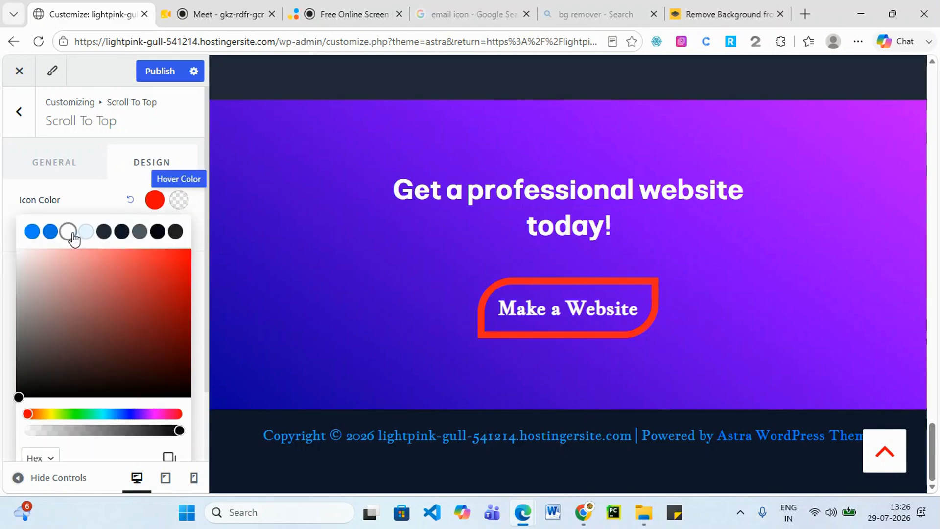
pyautogui.click(201, 197)
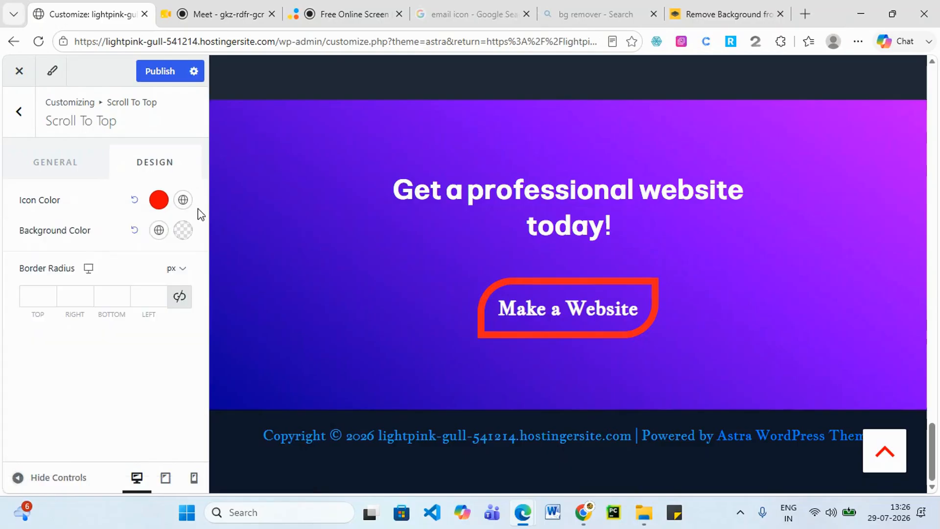
pyautogui.click(182, 234)
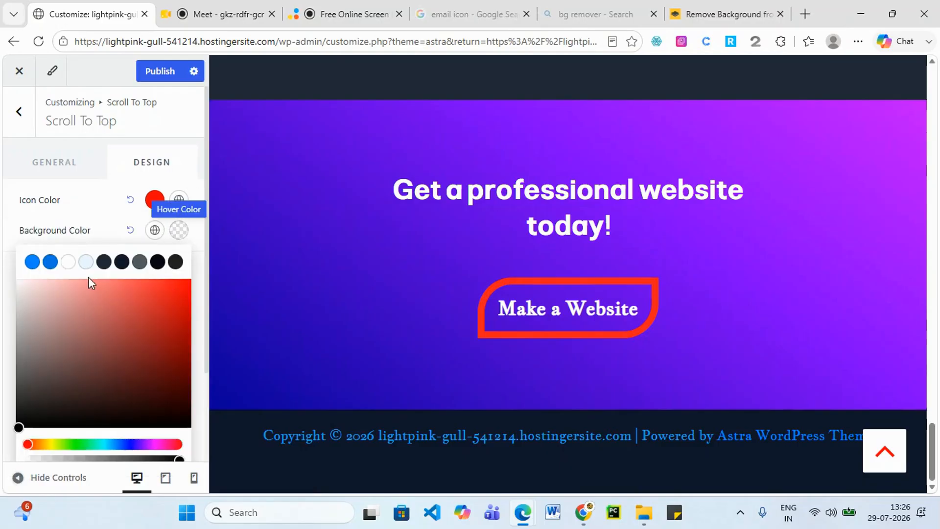
pyautogui.click(185, 282)
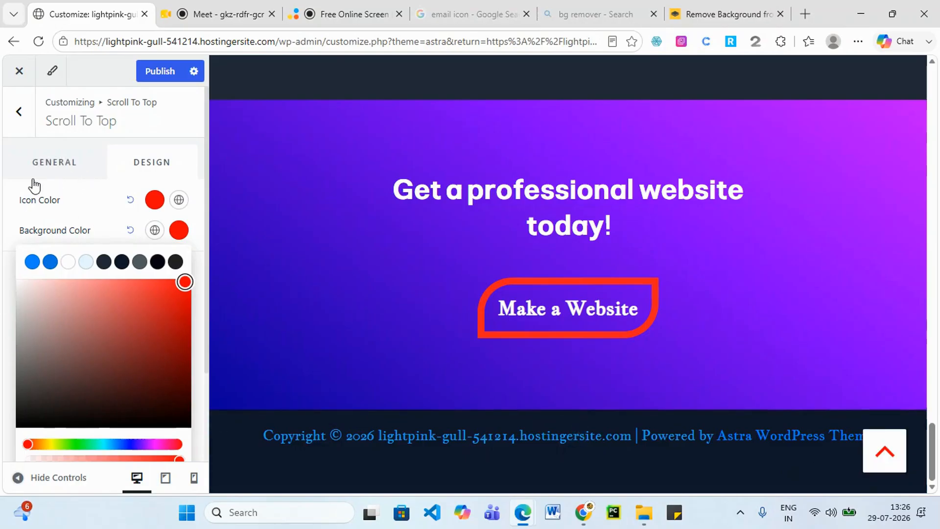
pyautogui.click(22, 208)
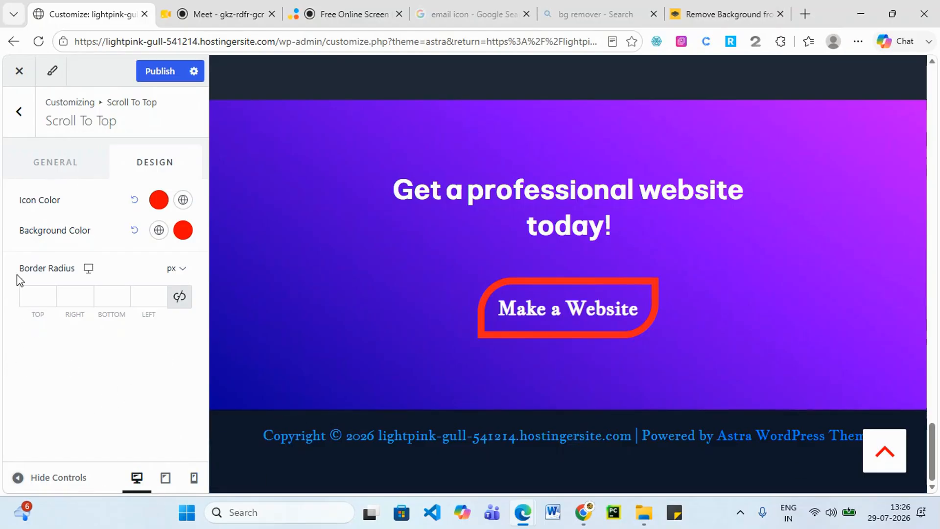
# Enter border radius values 50 top, 50 bottom and 20 left for the button.
pyautogui.click(27, 291)
pyautogui.write('50')
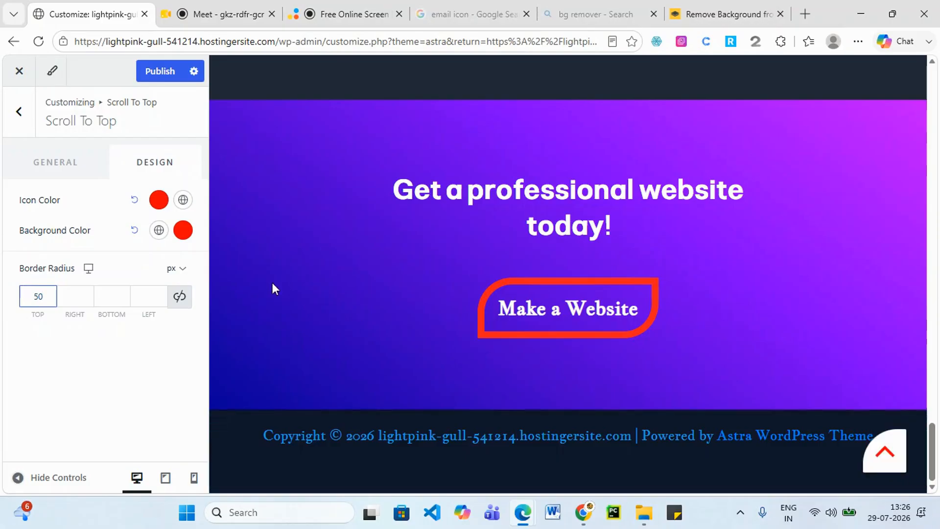
pyautogui.click(118, 297)
pyautogui.write('50')
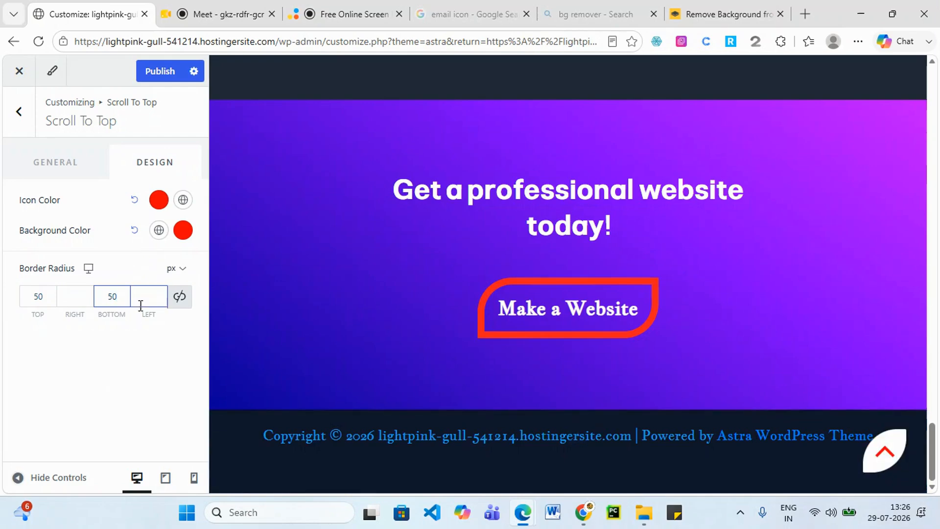
pyautogui.click(148, 297)
pyautogui.write('20')
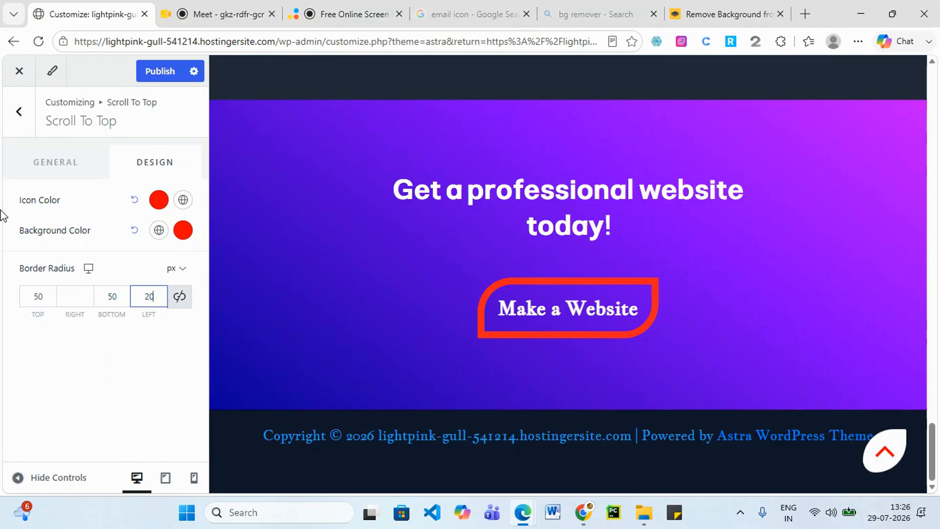
pyautogui.click(74, 297)
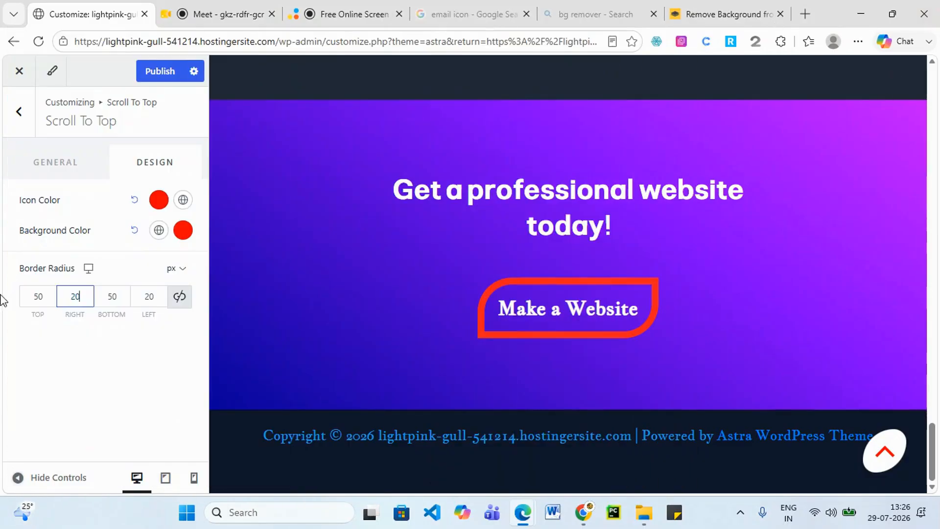
# Correct the top and bottom radius to 10 px and publish.
pyautogui.moveTo(38, 296); pyautogui.dragTo(33, 297)
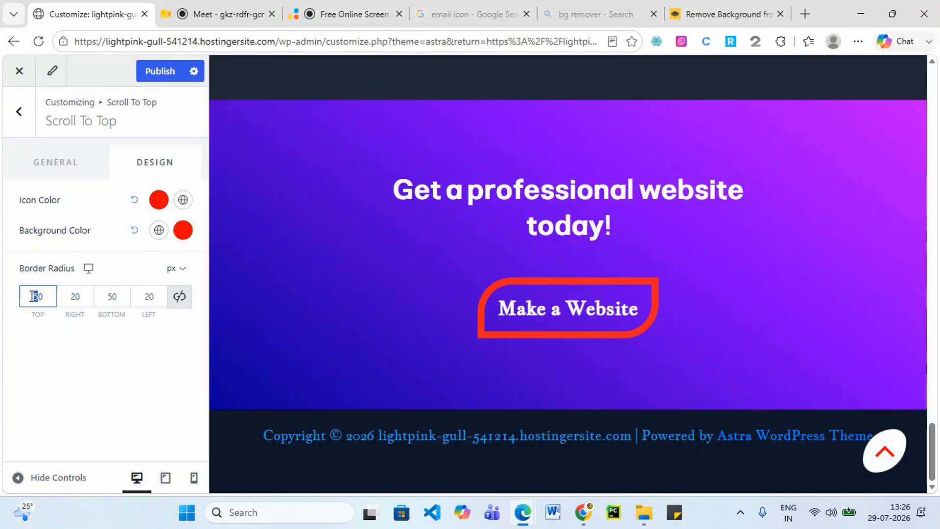
pyautogui.write('1')
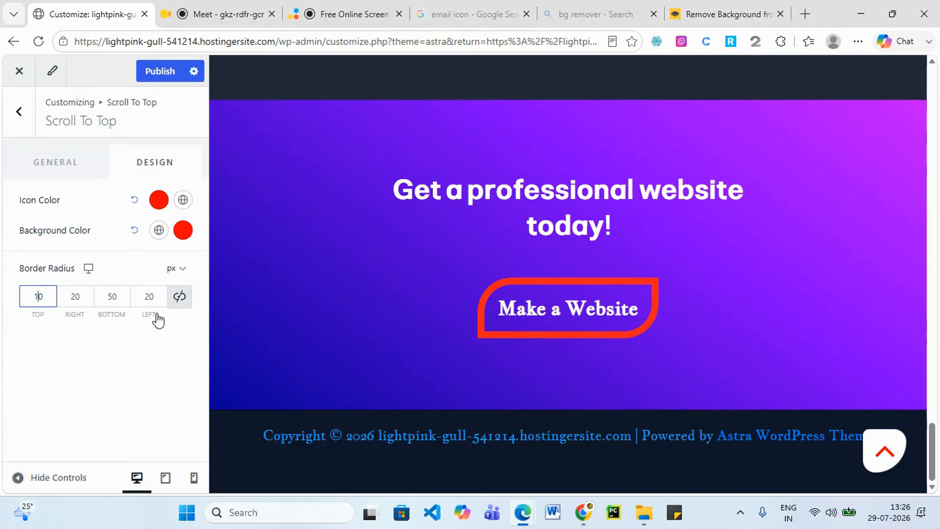
pyautogui.click(146, 297)
pyautogui.moveTo(122, 298); pyautogui.dragTo(110, 301)
pyautogui.write('0')
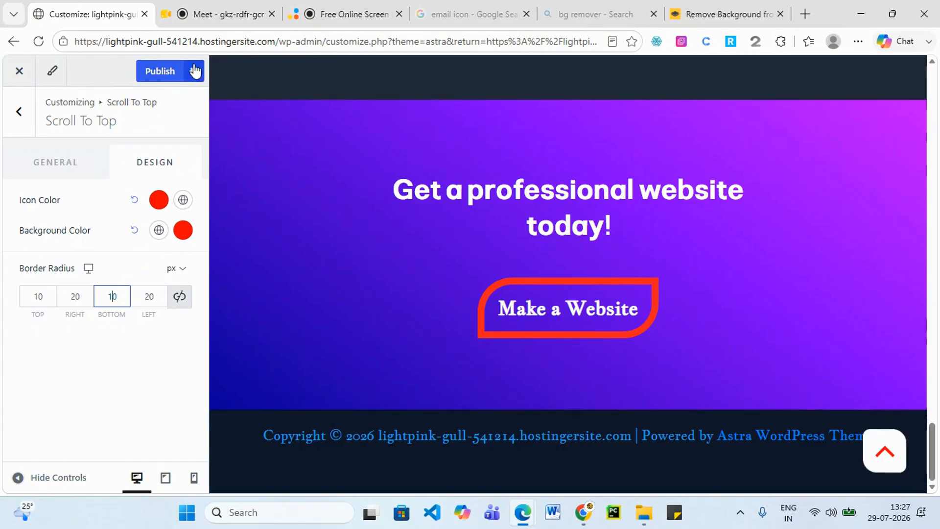
pyautogui.click(169, 73)
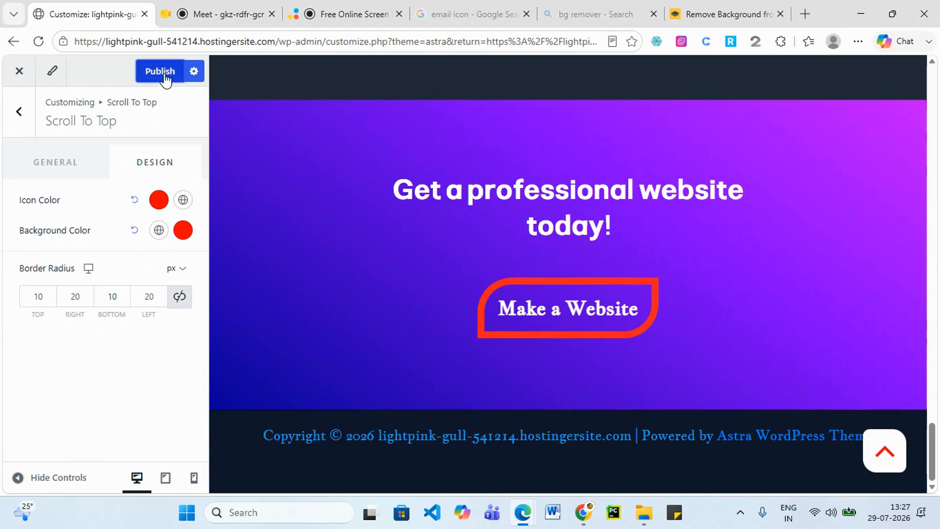
# Try the solid and dotted Accessibility highlight styles, then review Block Editor spacing.
pyautogui.click(18, 115)
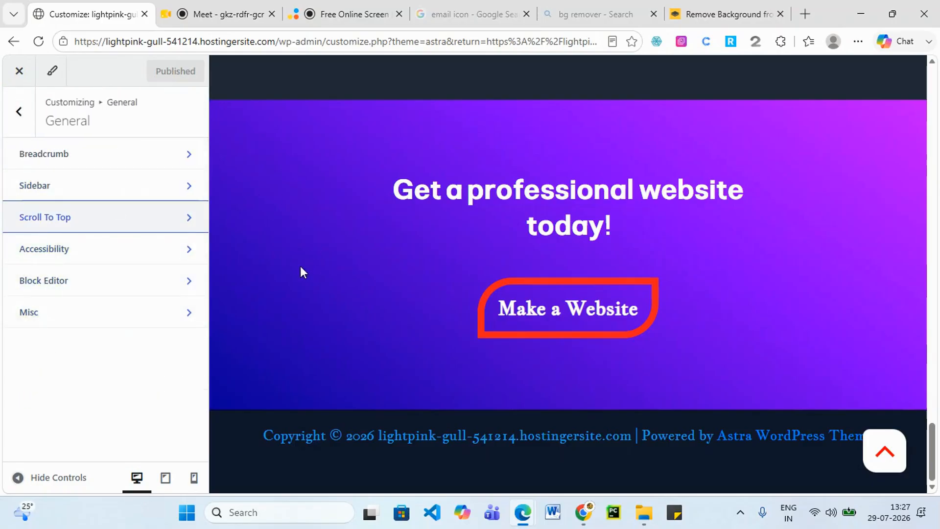
pyautogui.click(173, 259)
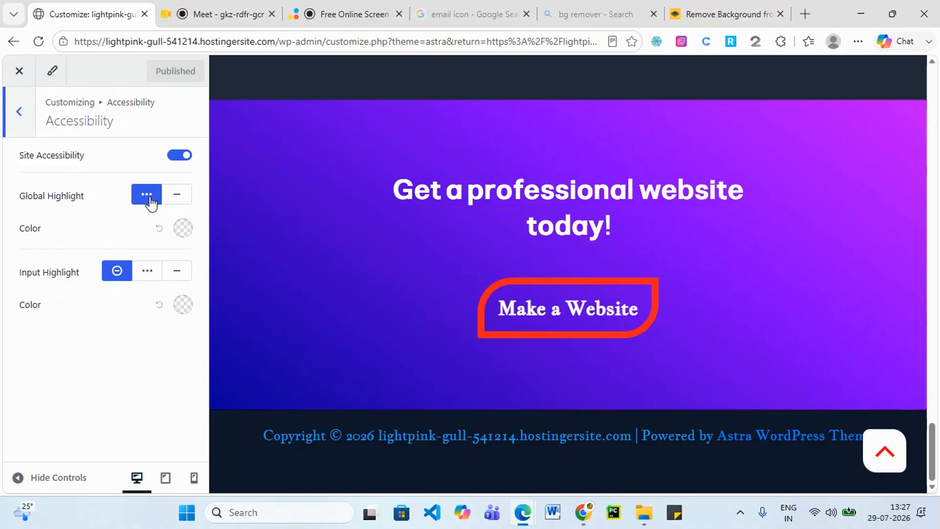
pyautogui.click(168, 202)
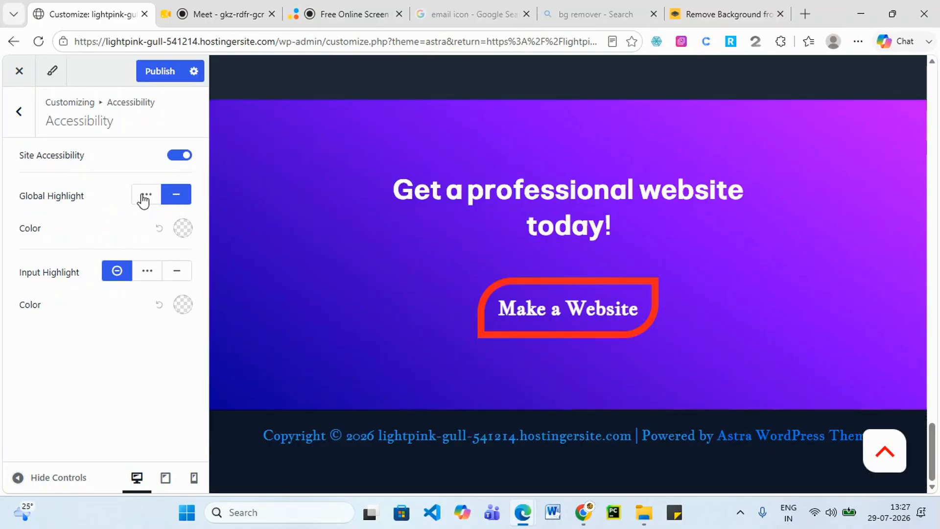
pyautogui.click(145, 195)
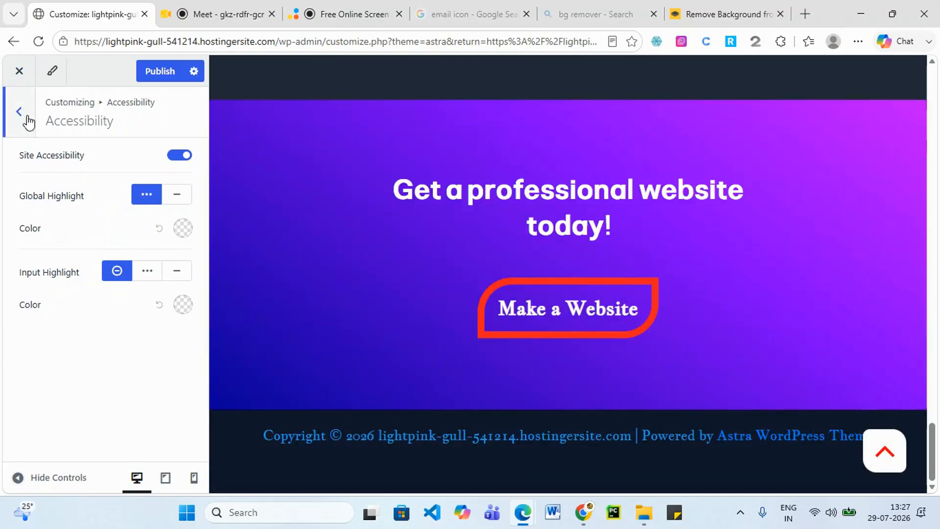
pyautogui.click(27, 117)
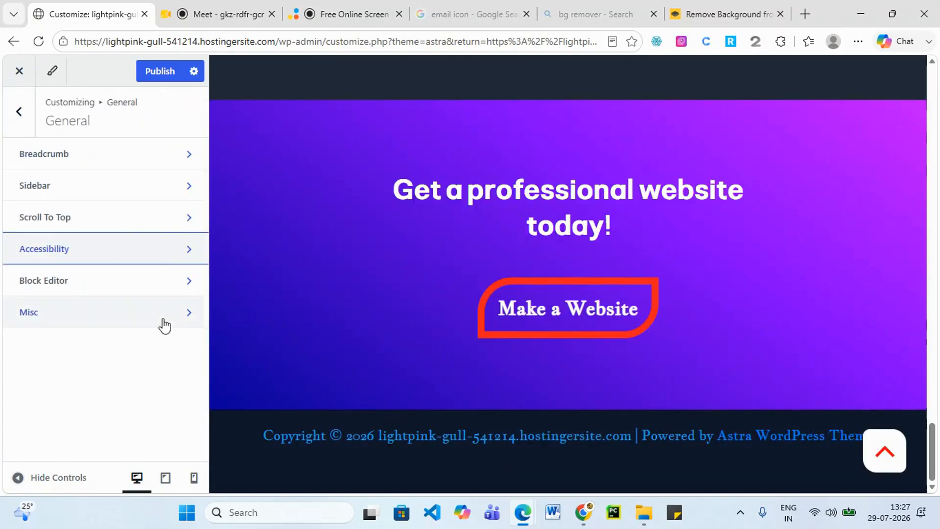
pyautogui.click(131, 280)
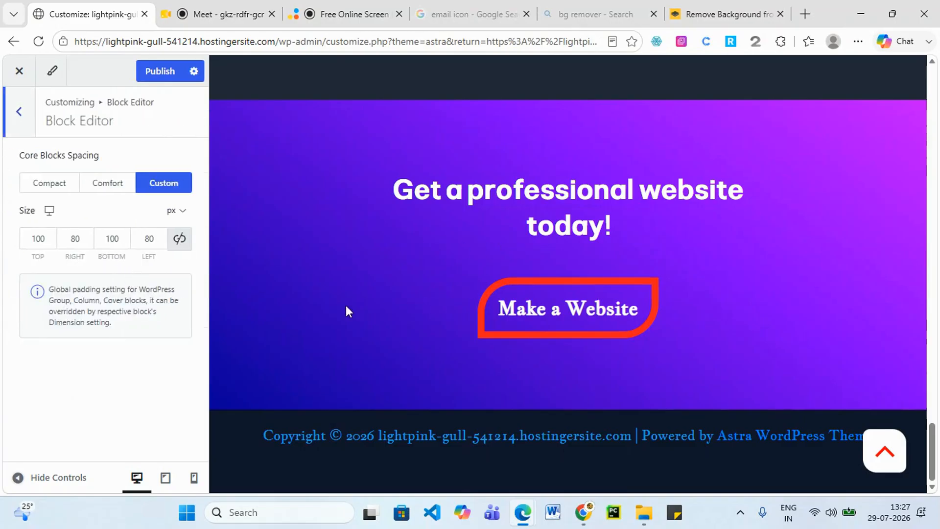
pyautogui.click(24, 245)
pyautogui.click(24, 125)
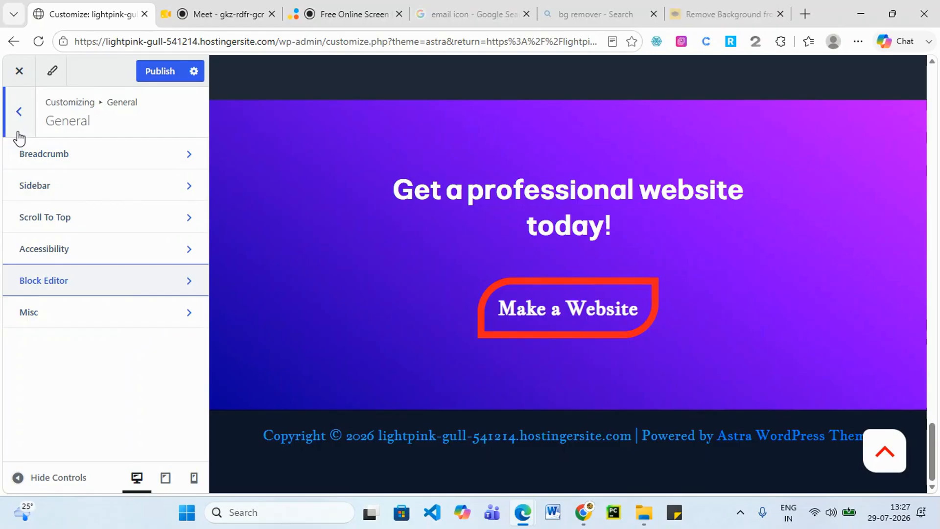
# Publish the customizer changes and open the Footer builder.
pyautogui.click(164, 76)
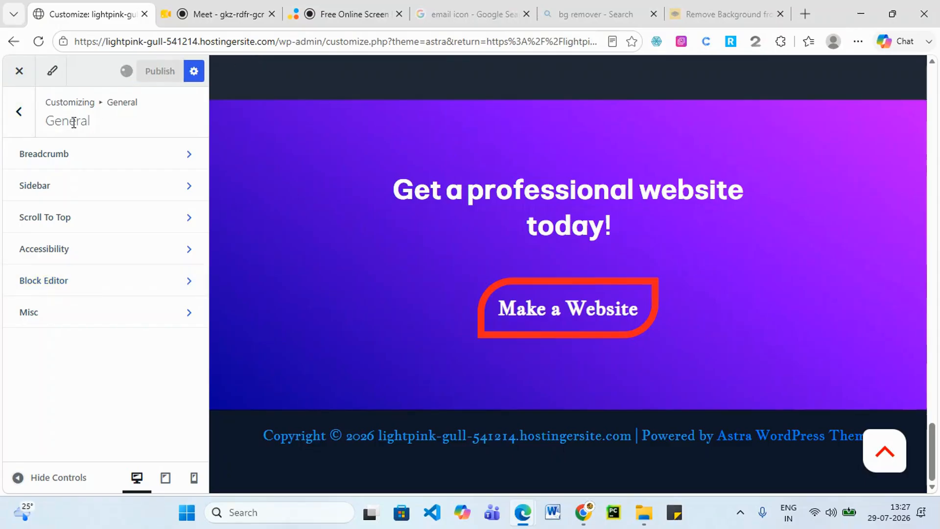
pyautogui.click(25, 118)
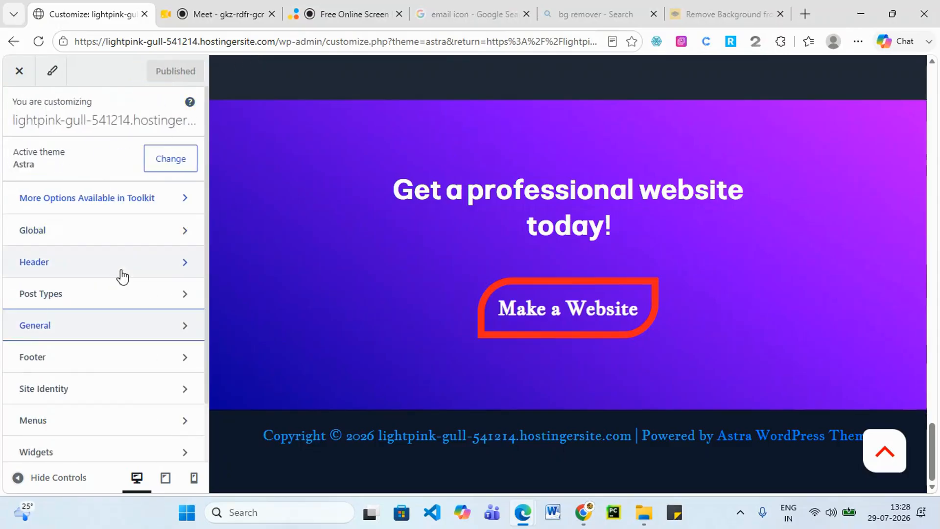
pyautogui.scroll(-1, 122, 272)
pyautogui.click(102, 297)
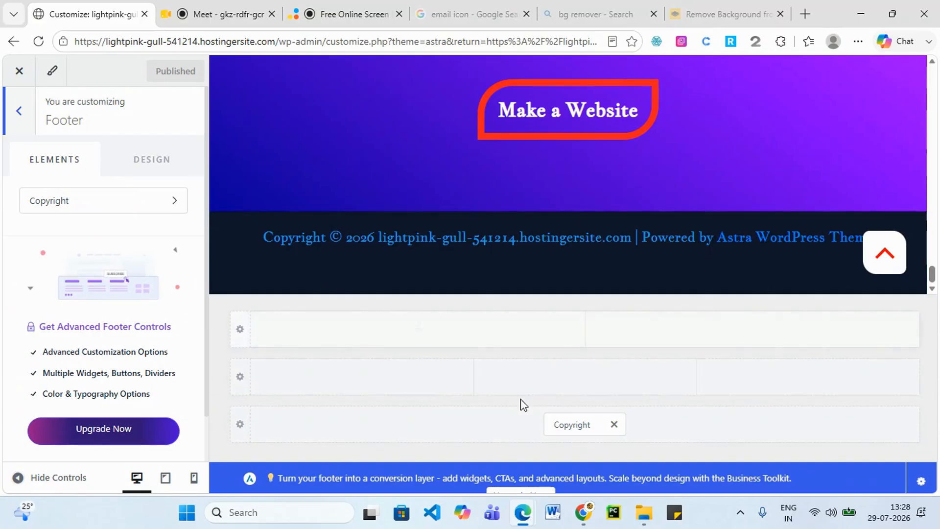
pyautogui.click(805, 14)
# Load srishadigital.in and select its footer copyright line as a reference.
pyautogui.write('s')
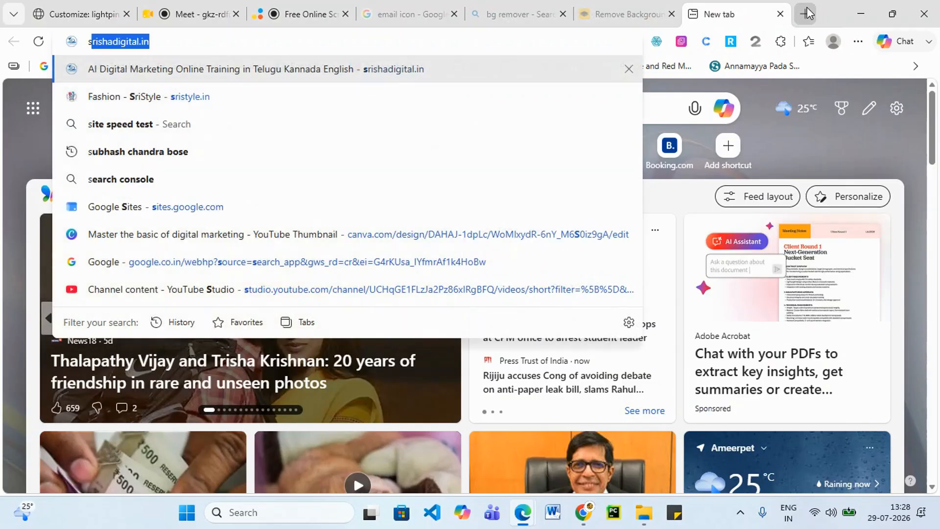
pyautogui.press('Return')
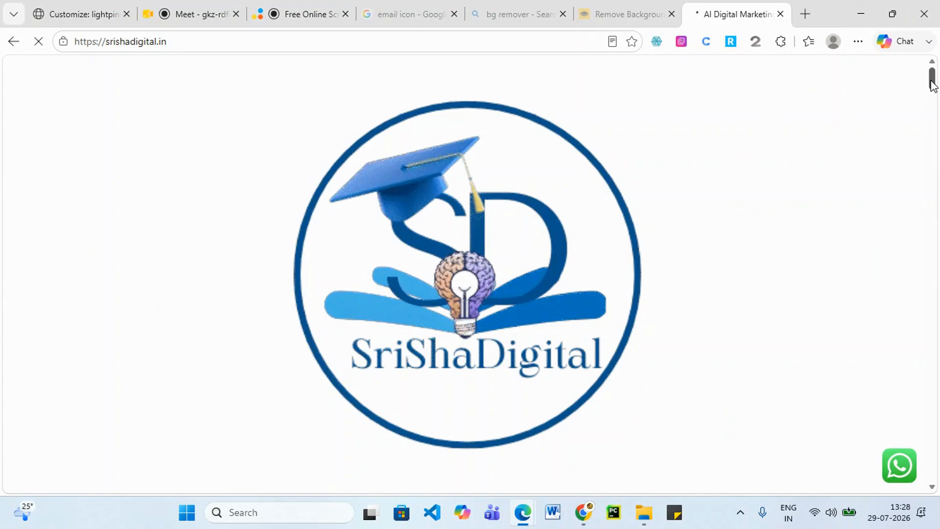
pyautogui.scroll(-10, 930, 122)
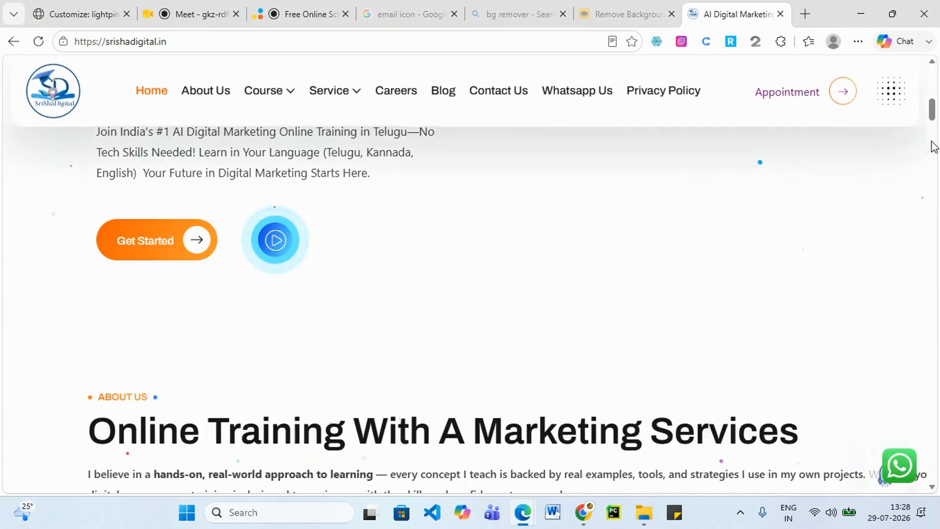
pyautogui.scroll(-15, 318, 426)
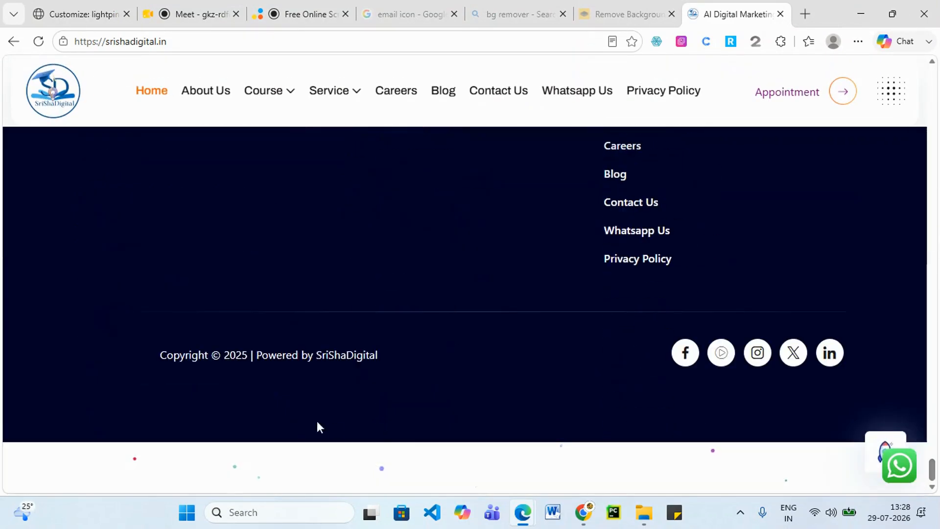
pyautogui.moveTo(157, 354); pyautogui.dragTo(391, 361)
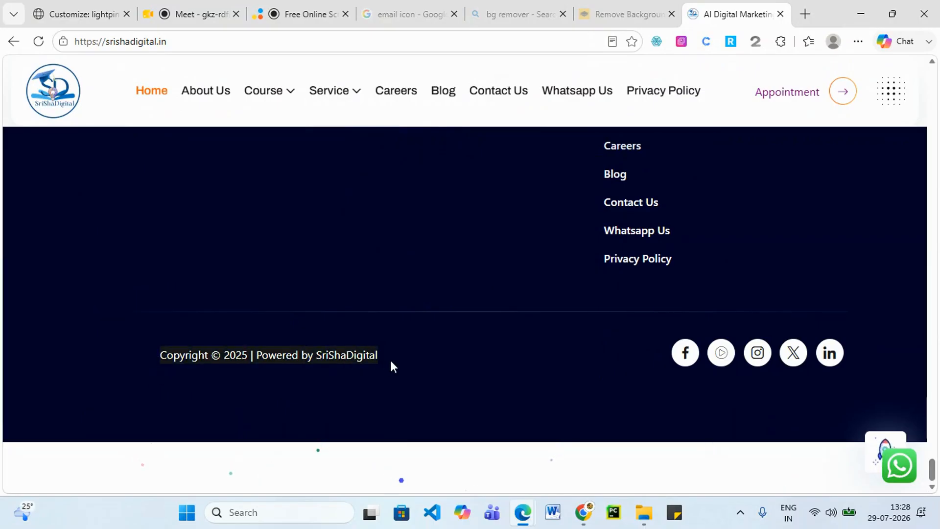
# Glance at the remove.bg and video cutter tabs, then return to the customizer.
pyautogui.click(624, 6)
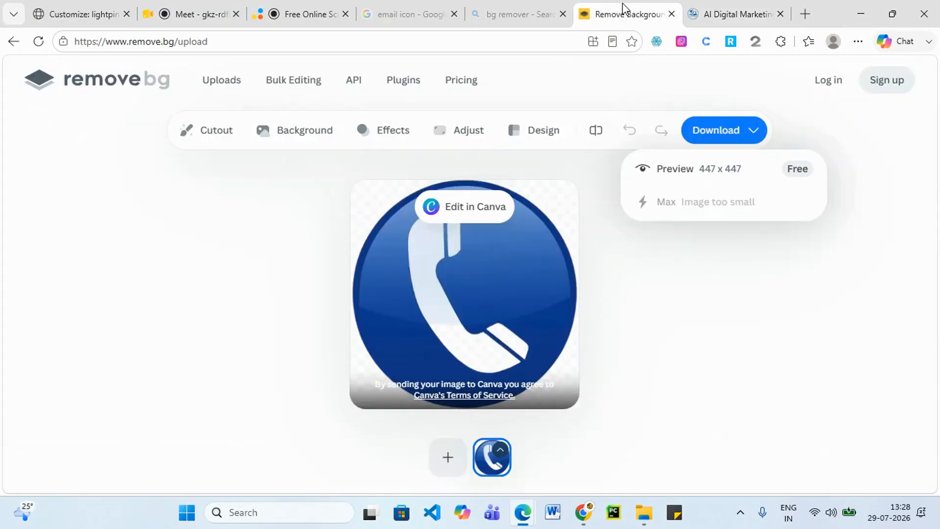
pyautogui.click(301, 14)
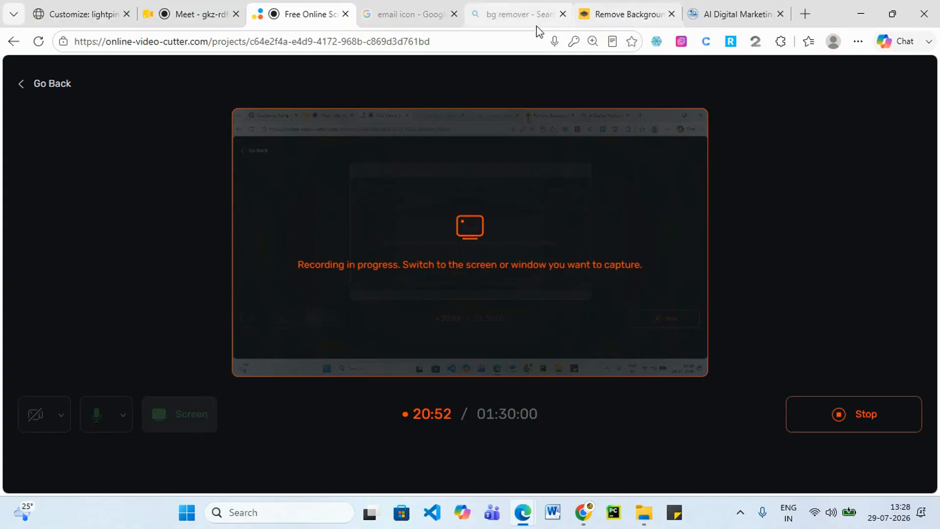
pyautogui.click(611, 8)
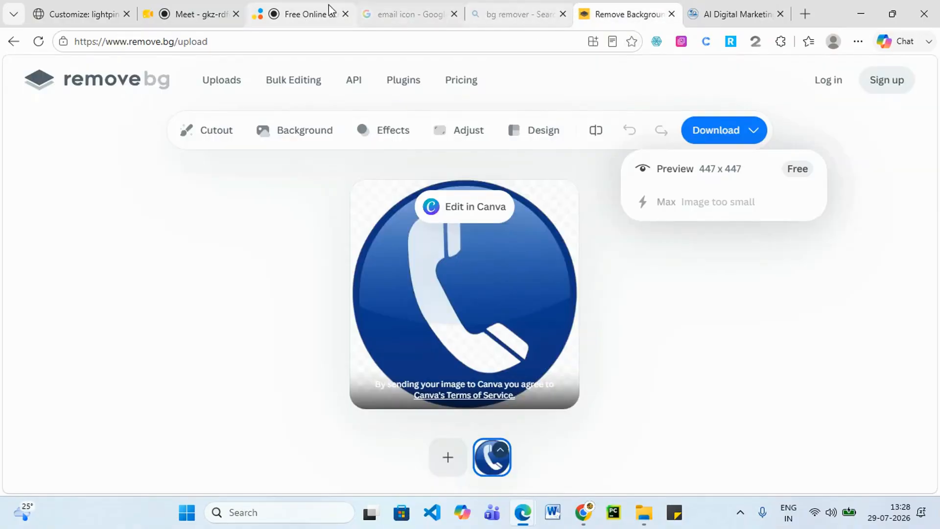
pyautogui.click(52, 19)
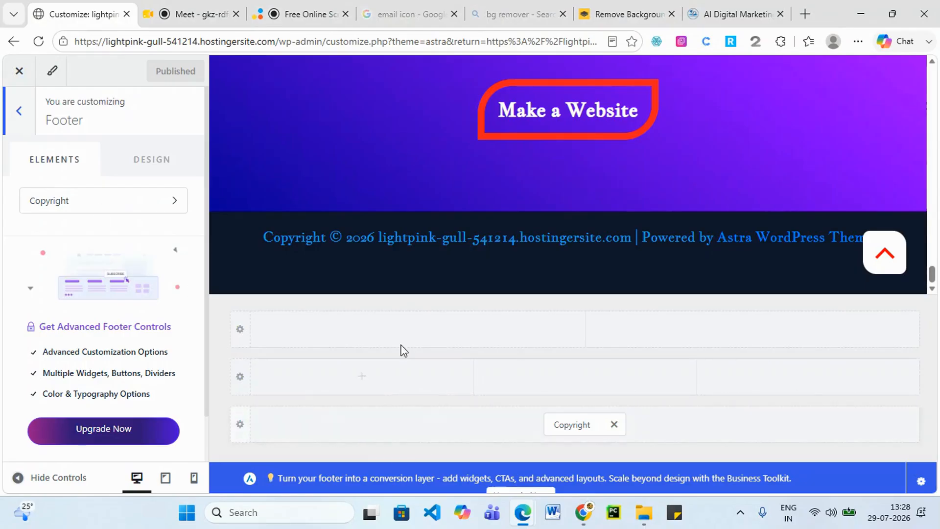
# Open the footer Copyright element and place the cursor at the end of its text.
pyautogui.click(78, 208)
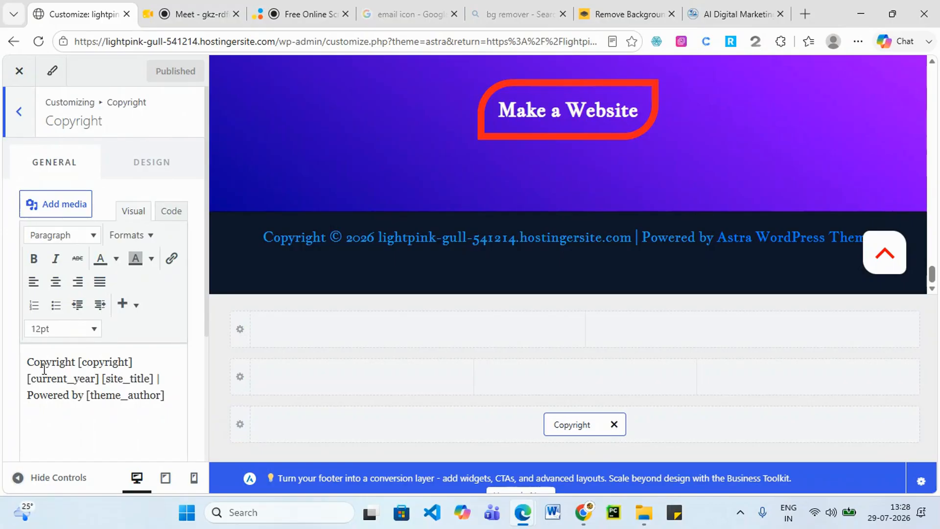
pyautogui.scroll(-1, 43, 373)
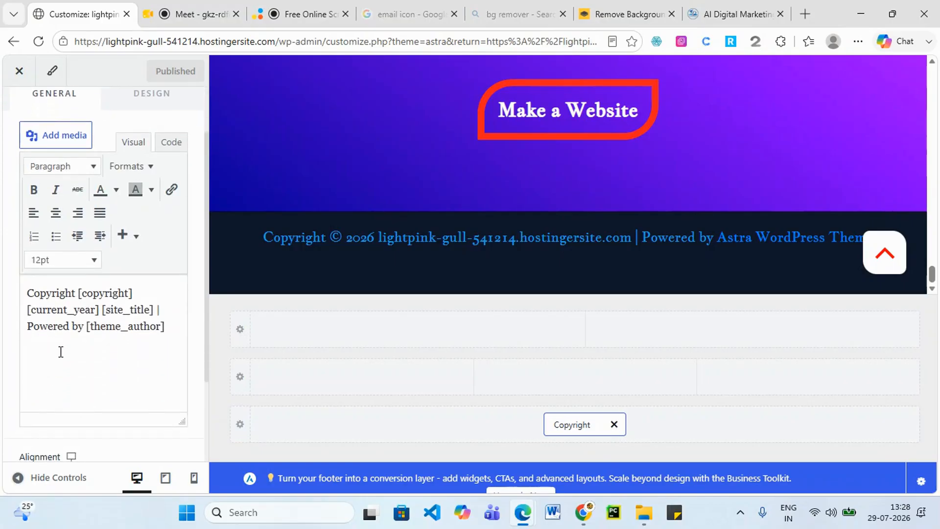
pyautogui.scroll(-1, 63, 341)
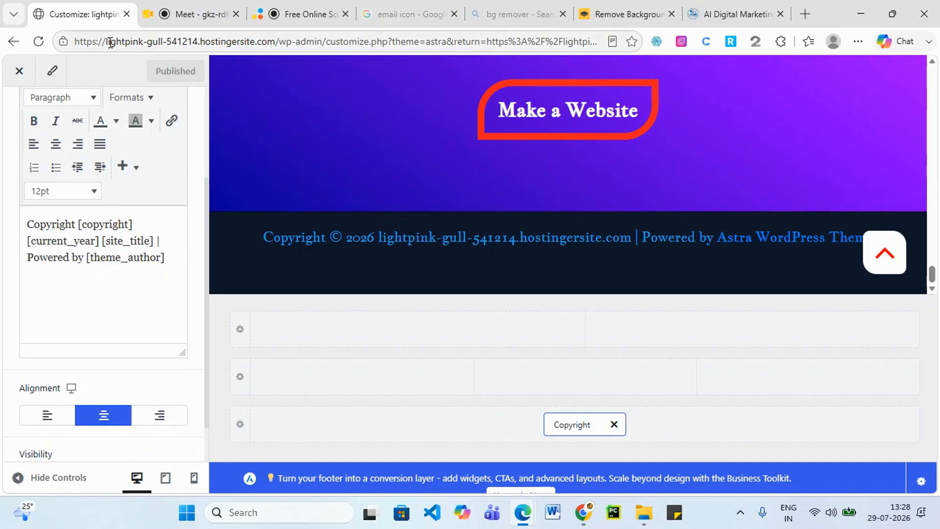
pyautogui.moveTo(110, 42); pyautogui.dragTo(274, 33)
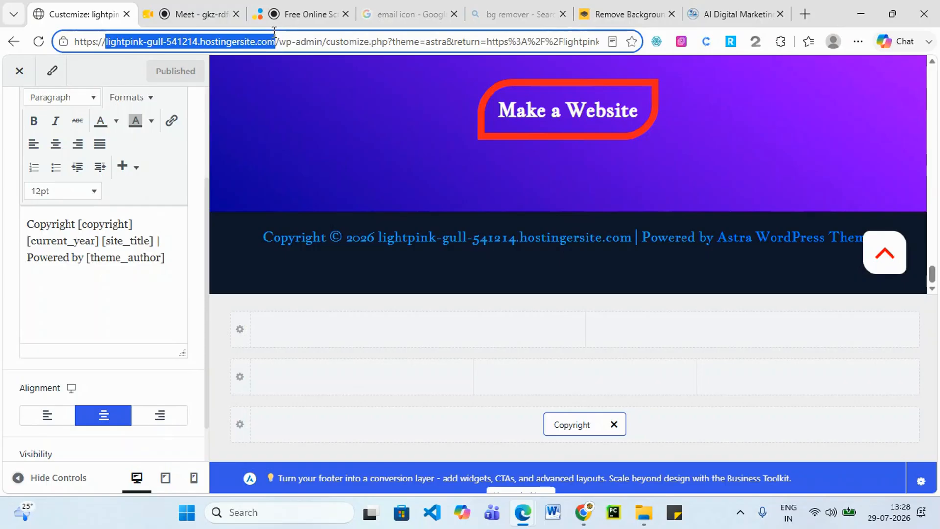
pyautogui.click(106, 259)
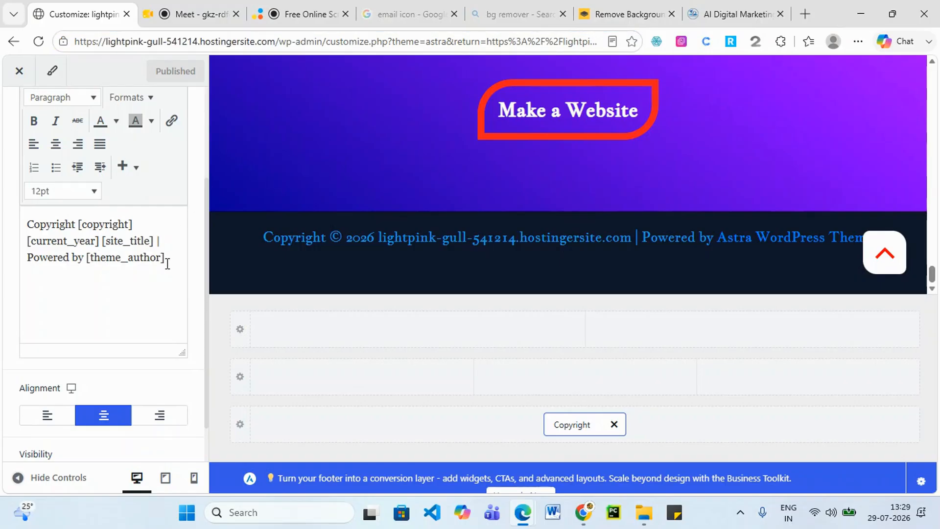
# Review the live footer's copyright domain, then return to the Customizer and select [theme_author].
pyautogui.moveTo(523, 512)
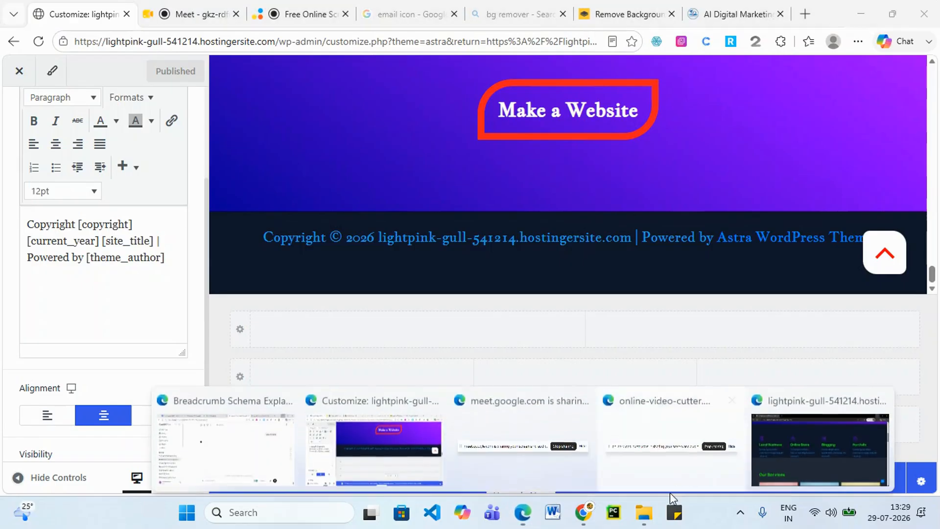
pyautogui.click(777, 462)
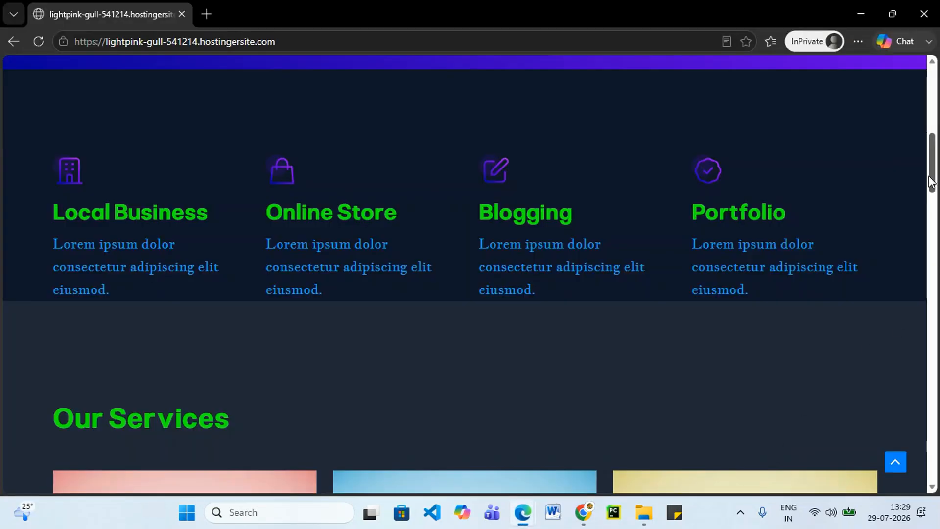
pyautogui.moveTo(931, 169); pyautogui.dragTo(931, 455)
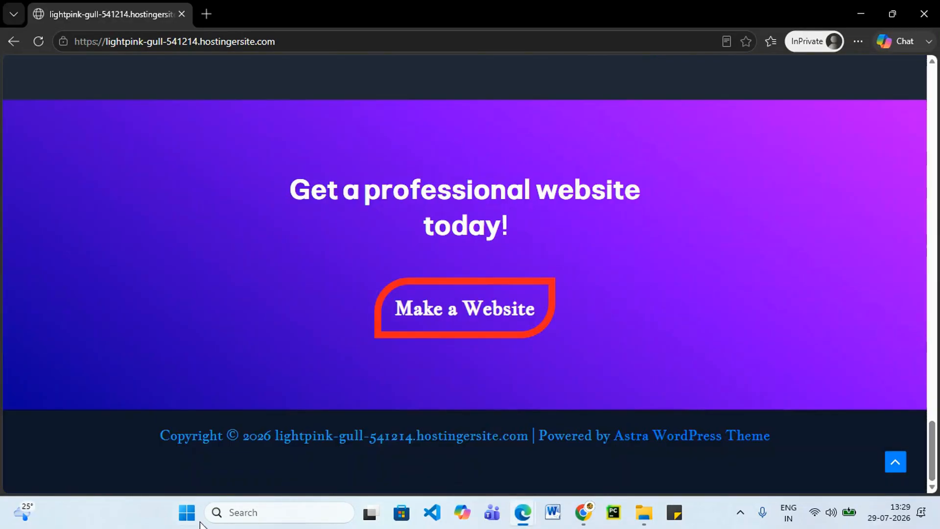
pyautogui.moveTo(276, 436); pyautogui.dragTo(398, 422)
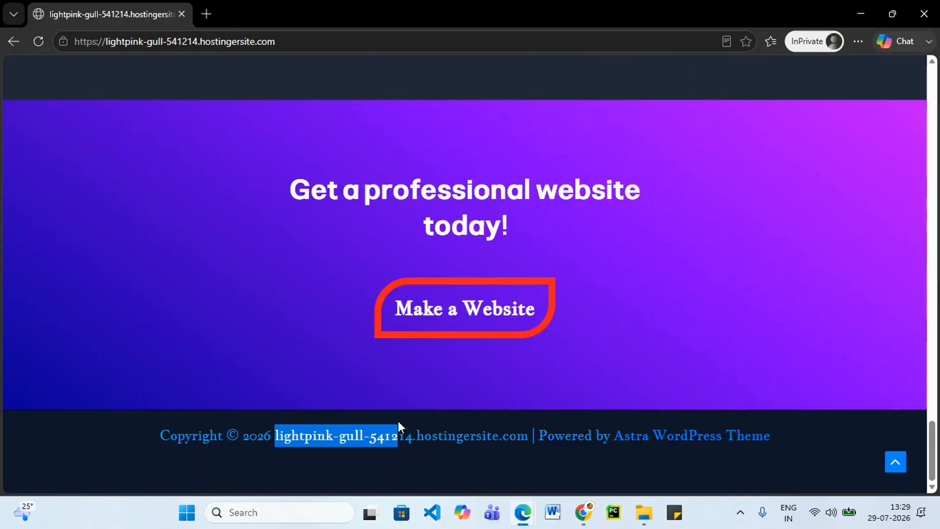
pyautogui.moveTo(470, 435); pyautogui.dragTo(524, 442)
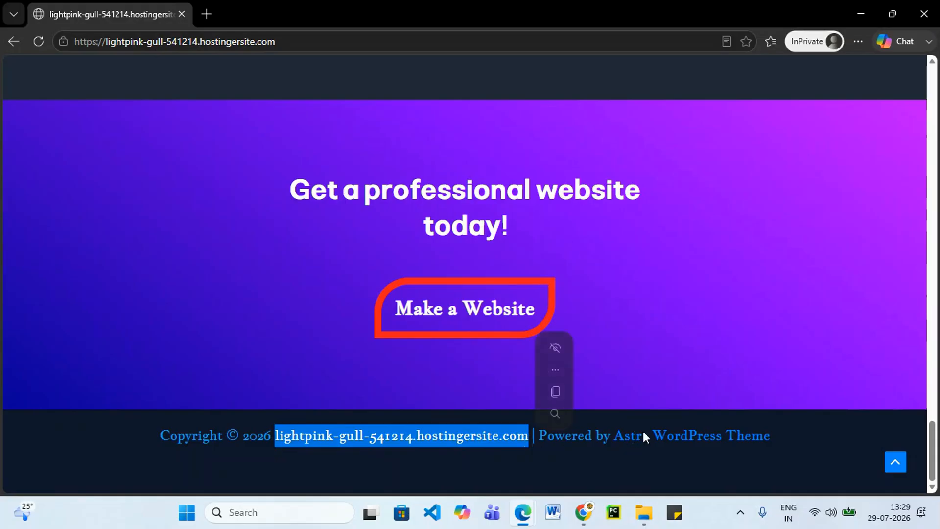
pyautogui.click(860, 13)
pyautogui.moveTo(168, 253); pyautogui.dragTo(91, 267)
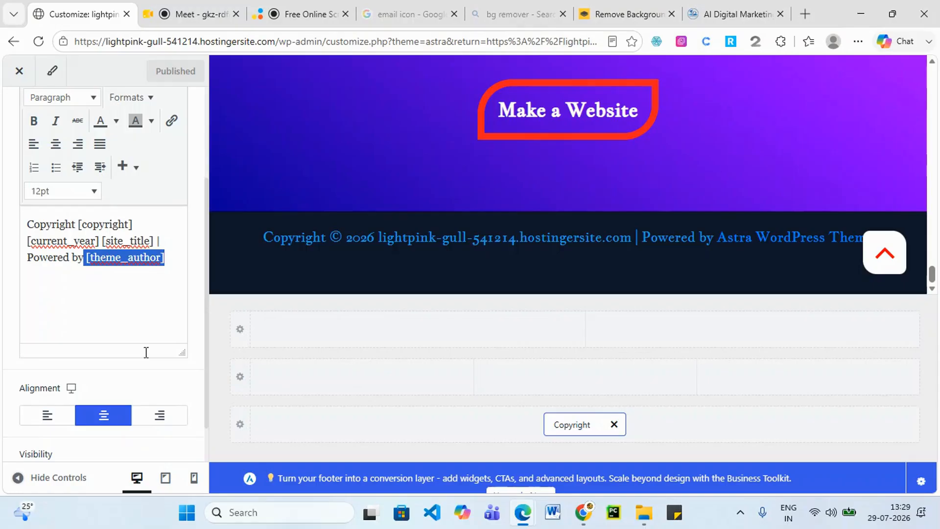
# Replace [theme_author] so the copyright reads 'Powered by Srishadigital', and publish the change.
pyautogui.press('BackSpace')
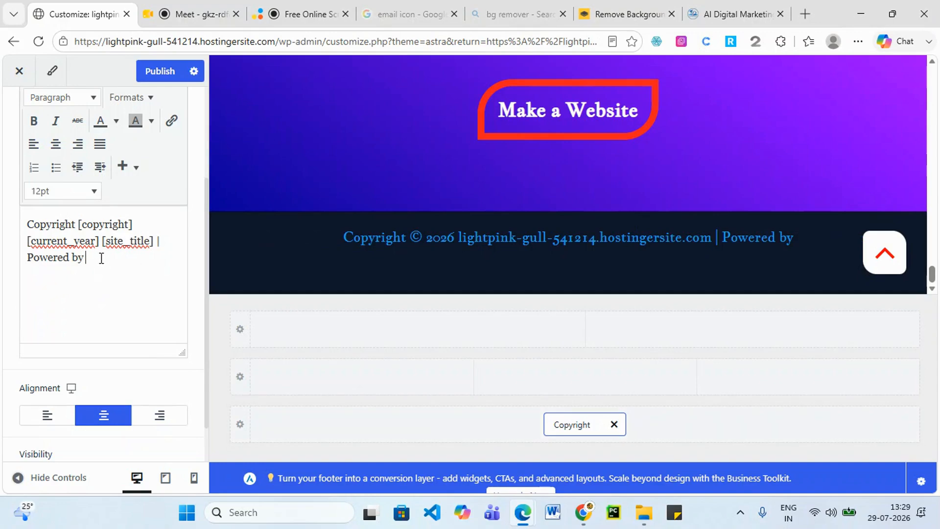
pyautogui.write('Srisha')
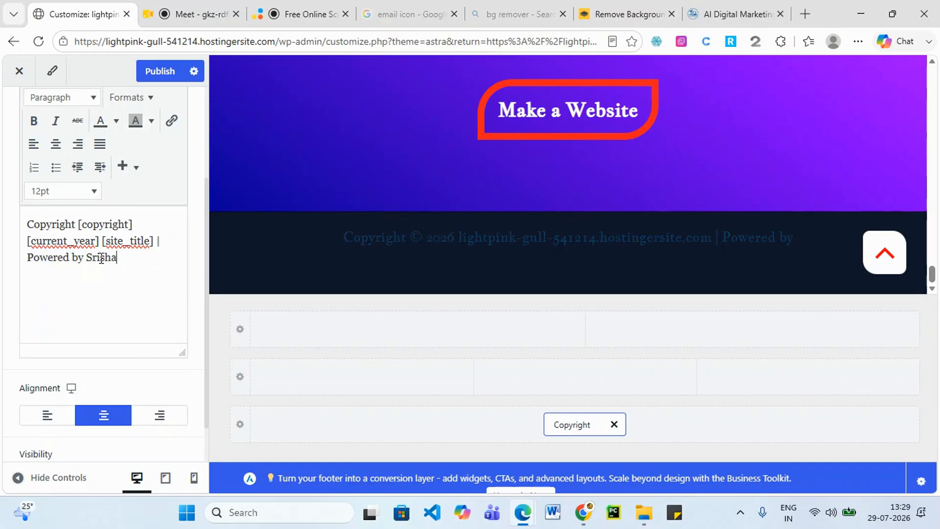
pyautogui.write('digita')
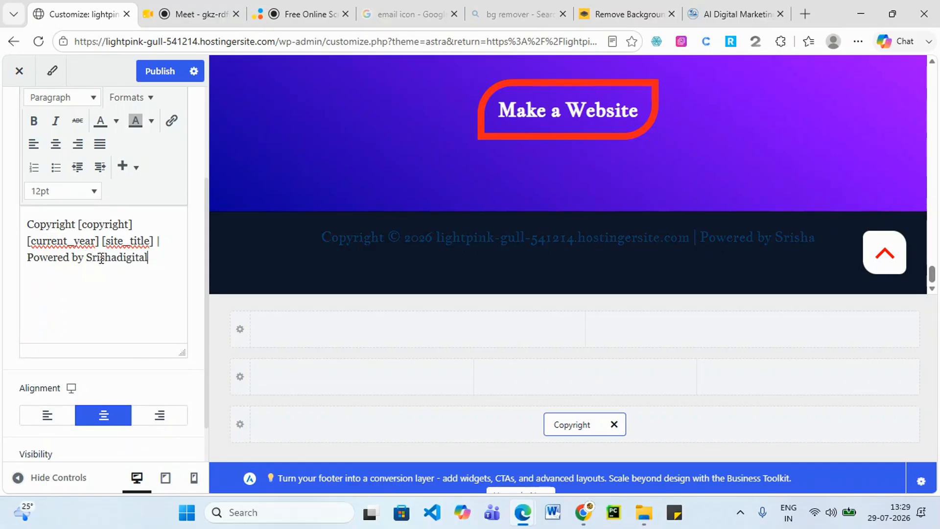
pyautogui.write('l')
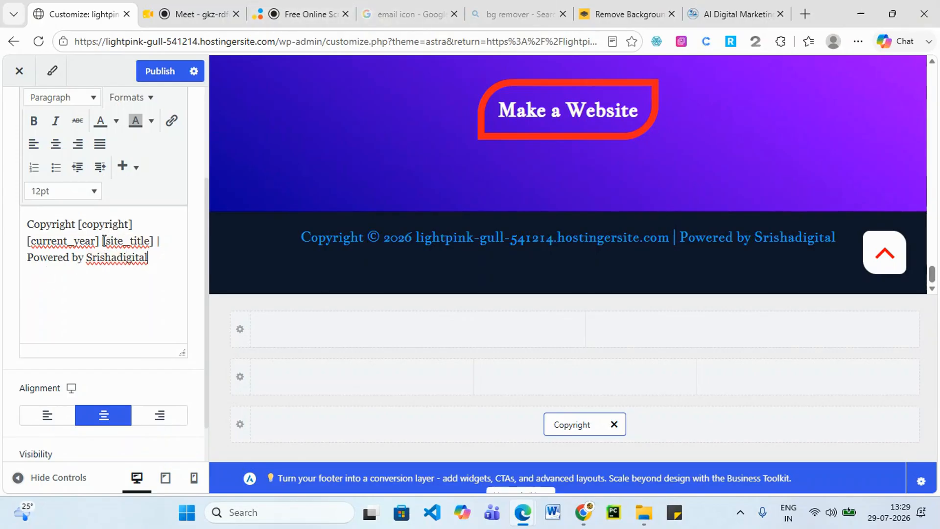
pyautogui.moveTo(103, 241); pyautogui.dragTo(139, 240)
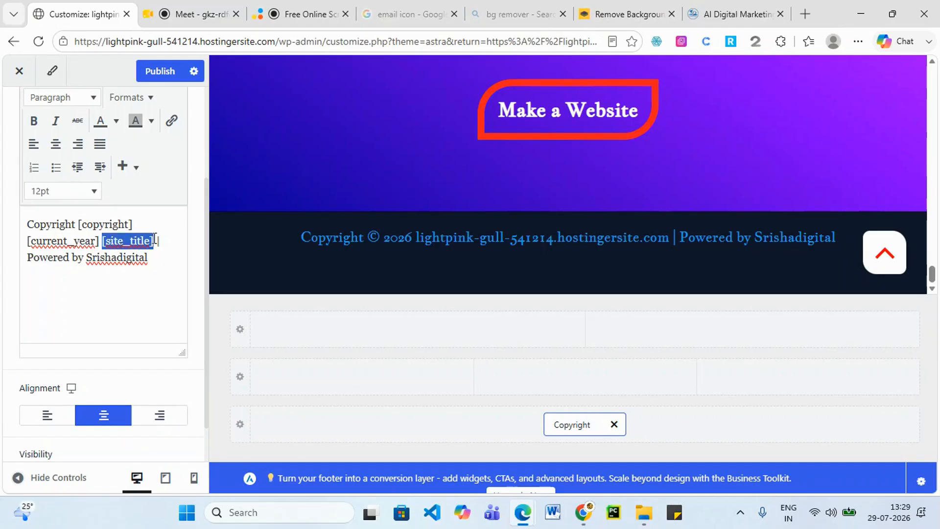
pyautogui.click(168, 72)
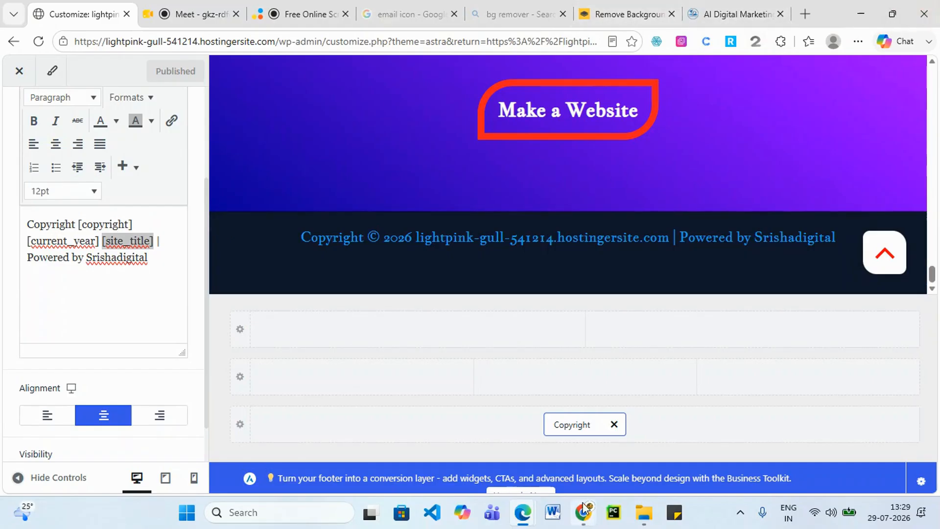
pyautogui.moveTo(523, 512)
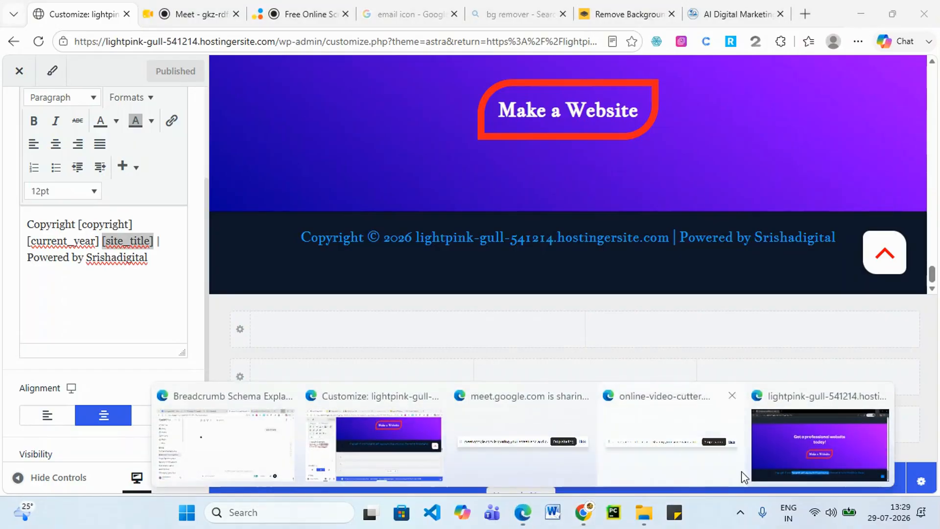
pyautogui.click(777, 458)
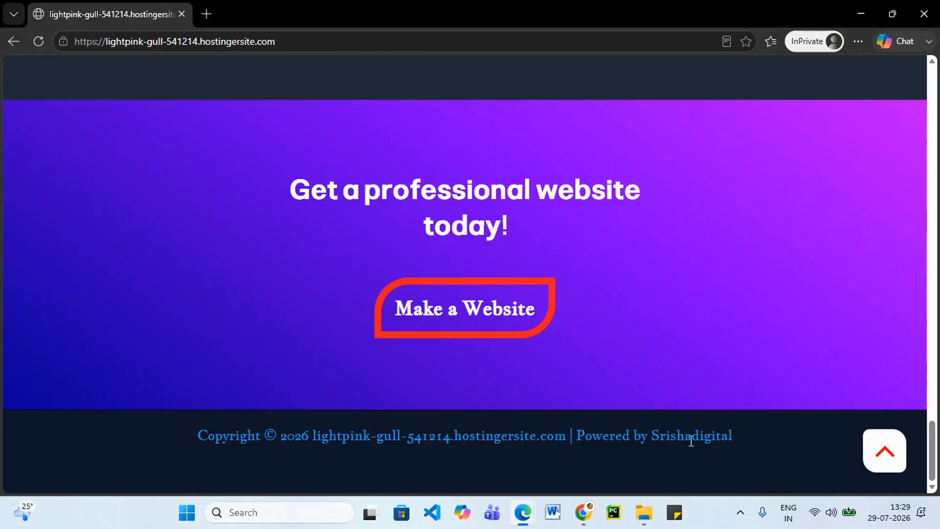
pyautogui.moveTo(742, 438); pyautogui.dragTo(651, 403)
pyautogui.scroll(1, 792, 191)
pyautogui.scroll(-1, 806, 232)
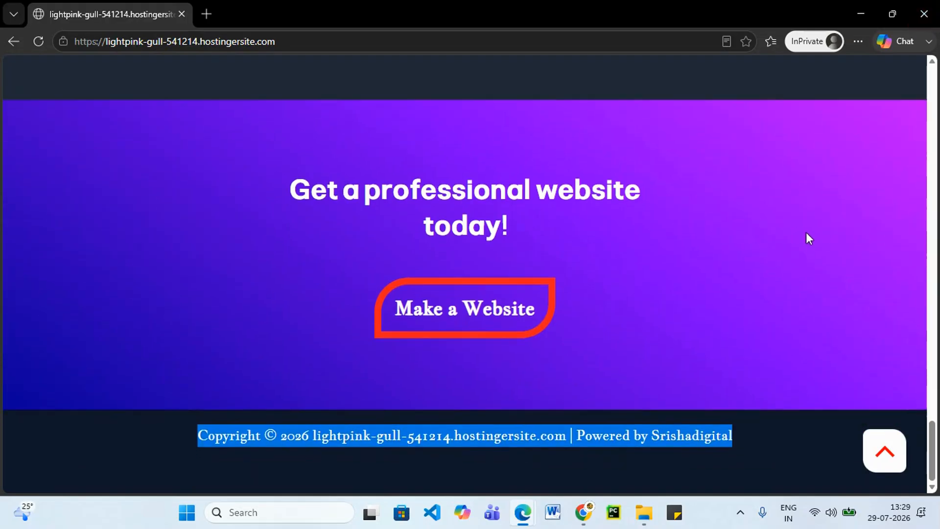
pyautogui.scroll(5, 803, 245)
pyautogui.scroll(-6, 802, 245)
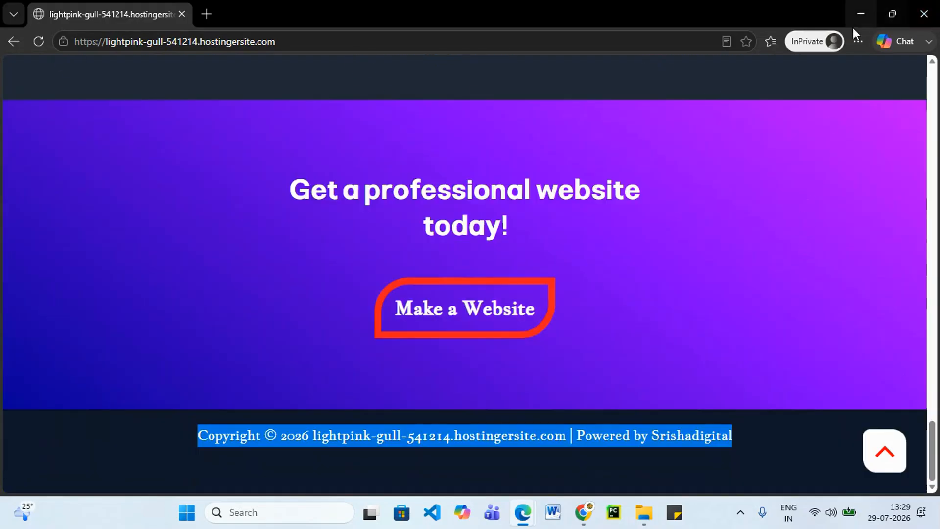
pyautogui.click(862, 8)
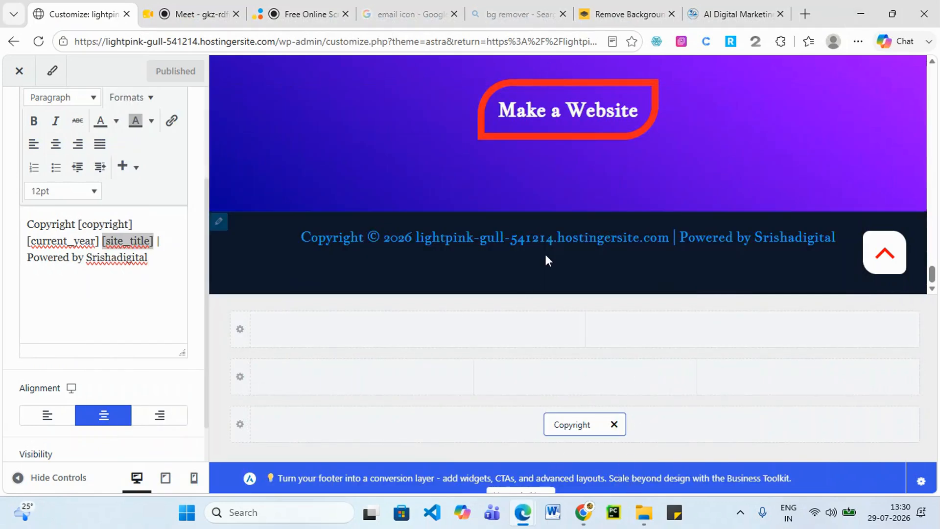
pyautogui.moveTo(522, 512)
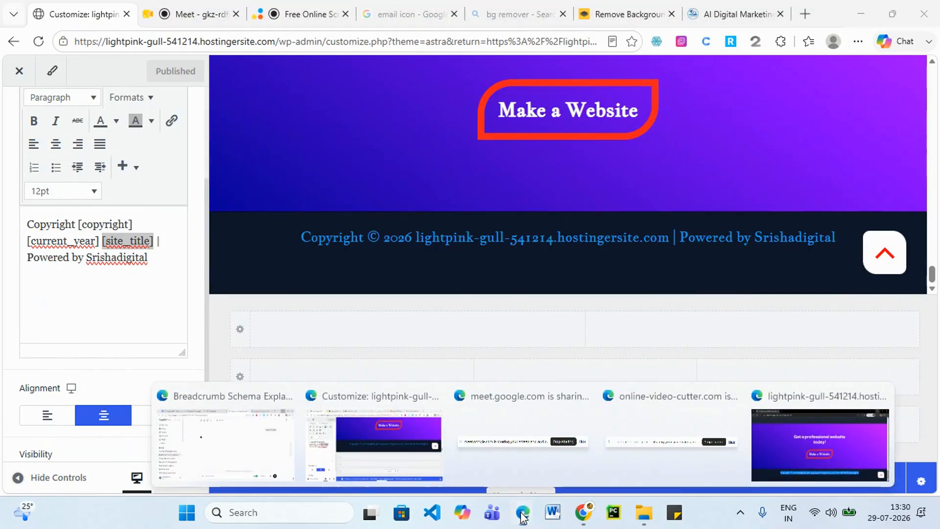
pyautogui.click(822, 429)
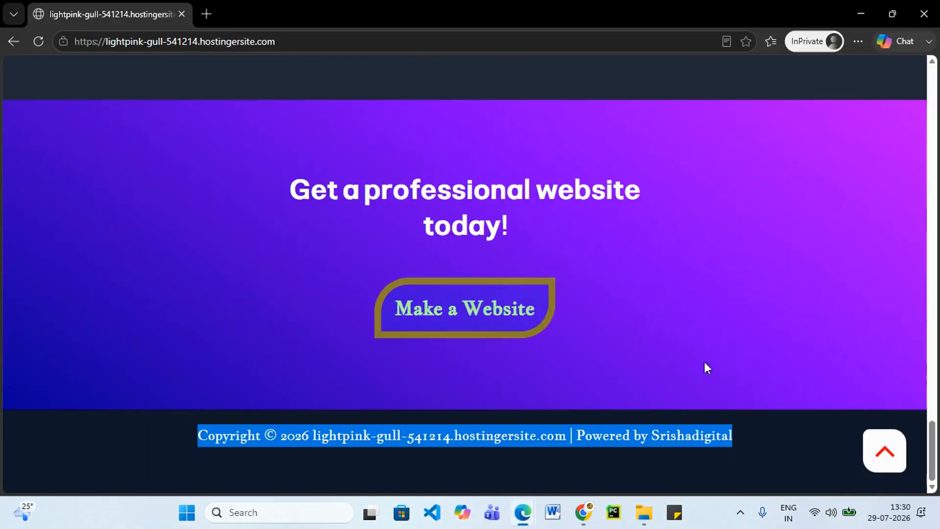
pyautogui.scroll(5, 539, 323)
pyautogui.scroll(15, 544, 307)
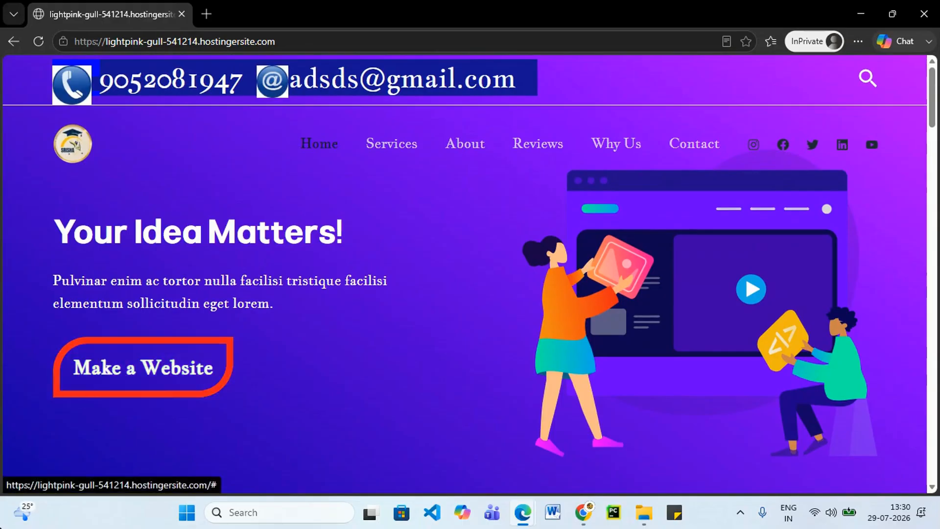
pyautogui.scroll(-10, 305, 196)
pyautogui.scroll(-10, 380, 308)
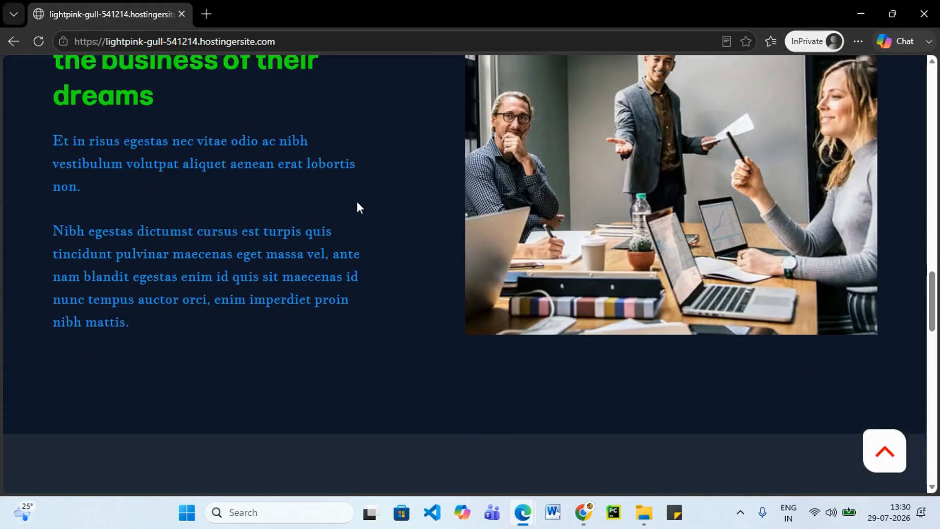
pyautogui.scroll(-10, 855, 240)
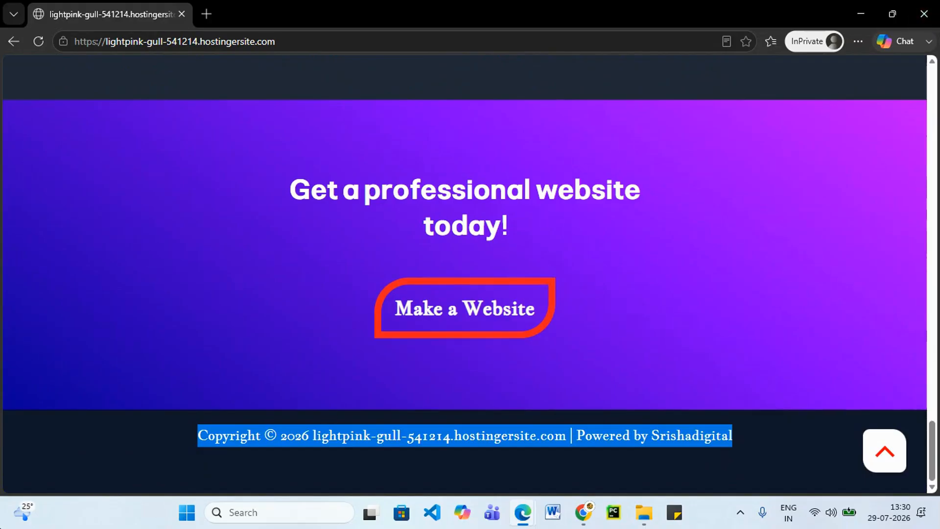
pyautogui.click(853, 7)
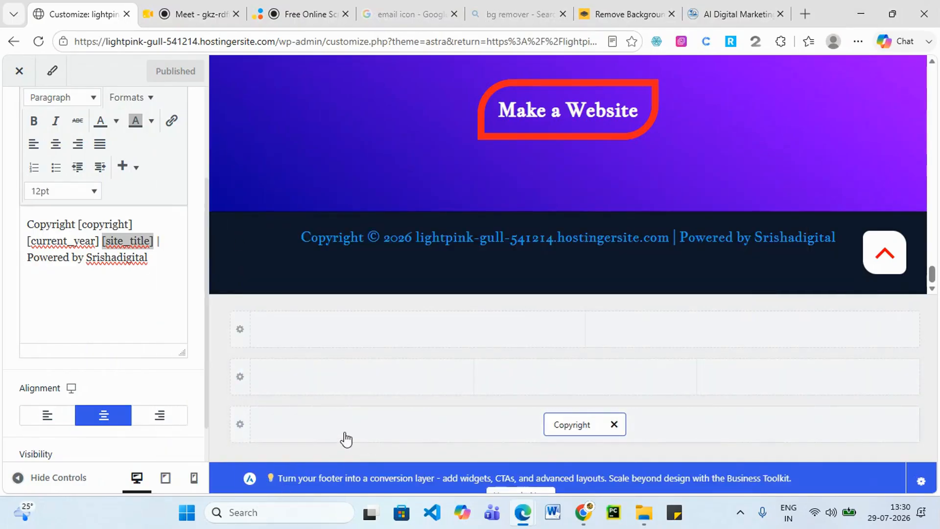
pyautogui.click(729, 8)
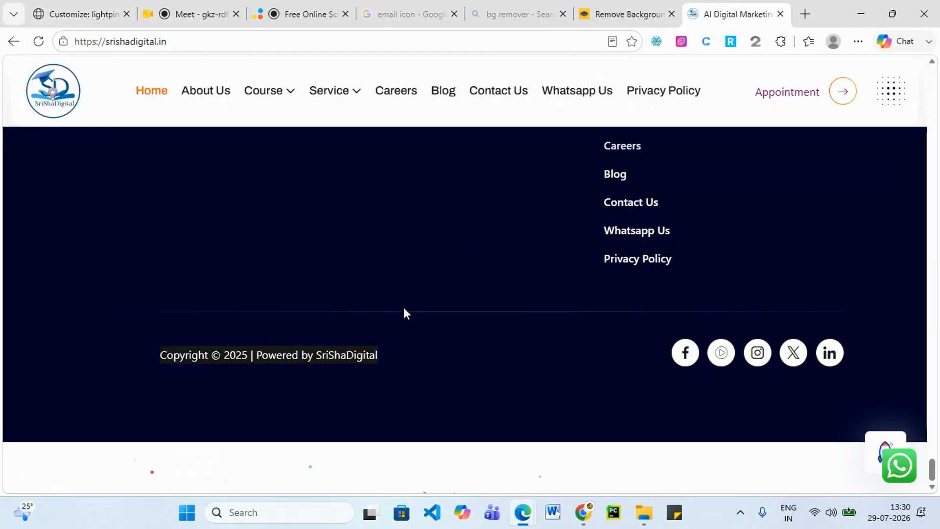
pyautogui.scroll(10, 139, 377)
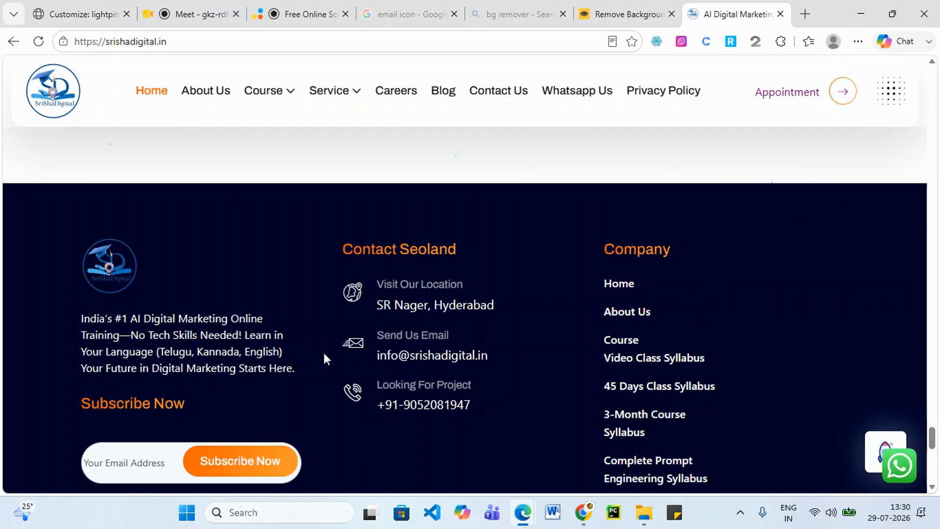
pyautogui.moveTo(214, 17)
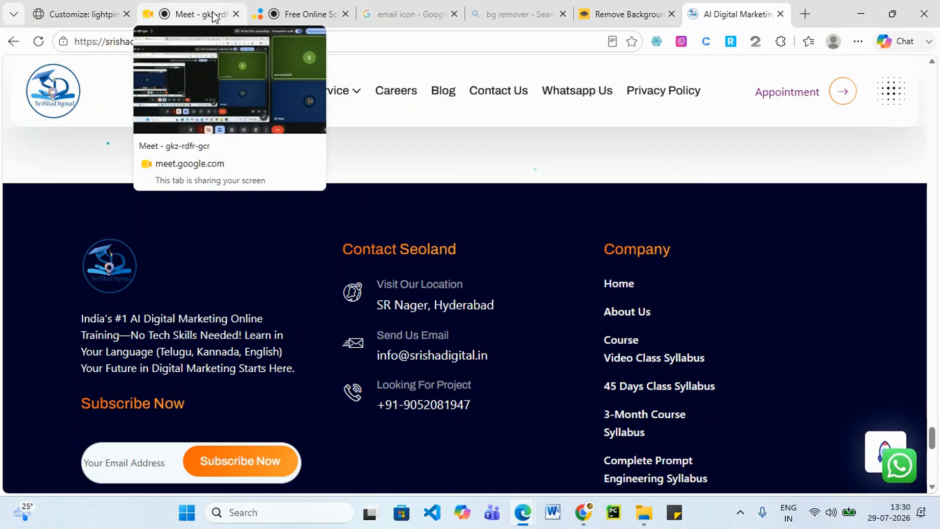
pyautogui.click(95, 13)
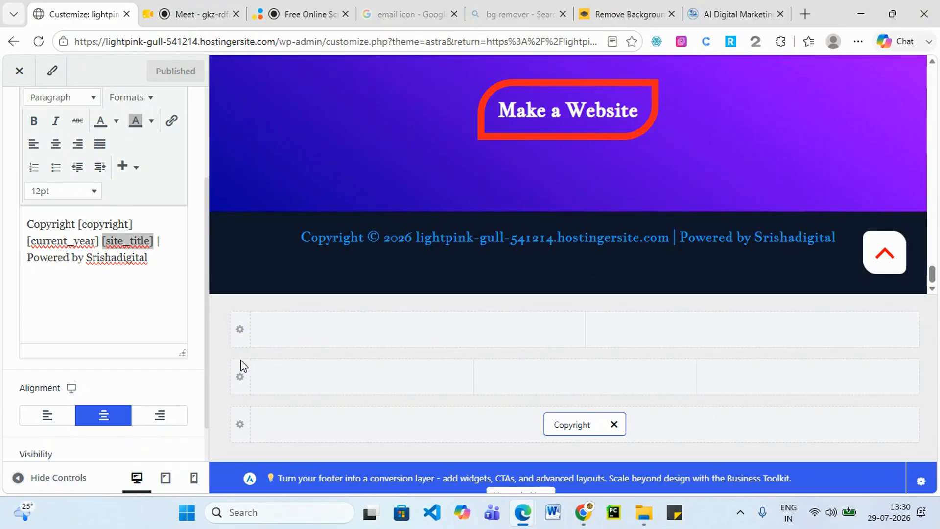
# Set the Above Footer row to 3 equal columns and open Insert Elements for its first column.
pyautogui.click(236, 336)
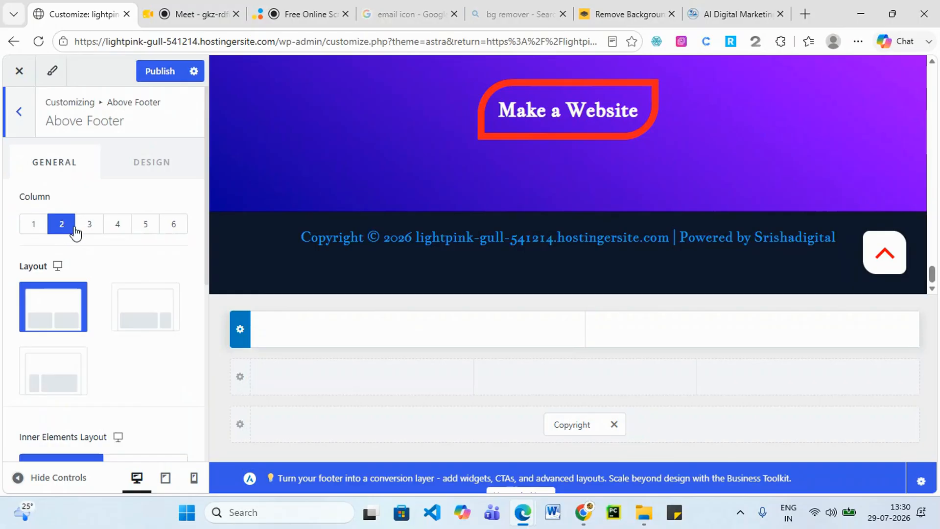
pyautogui.click(95, 222)
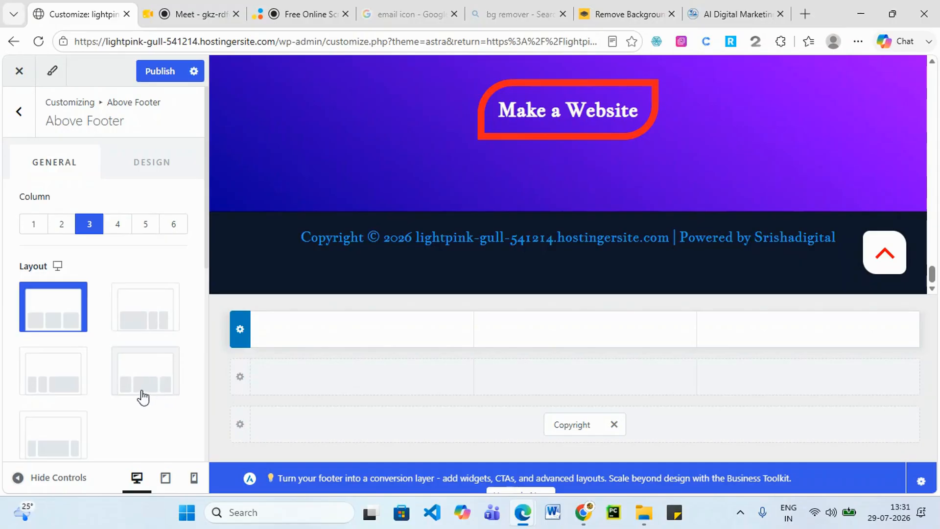
pyautogui.scroll(-1, 103, 363)
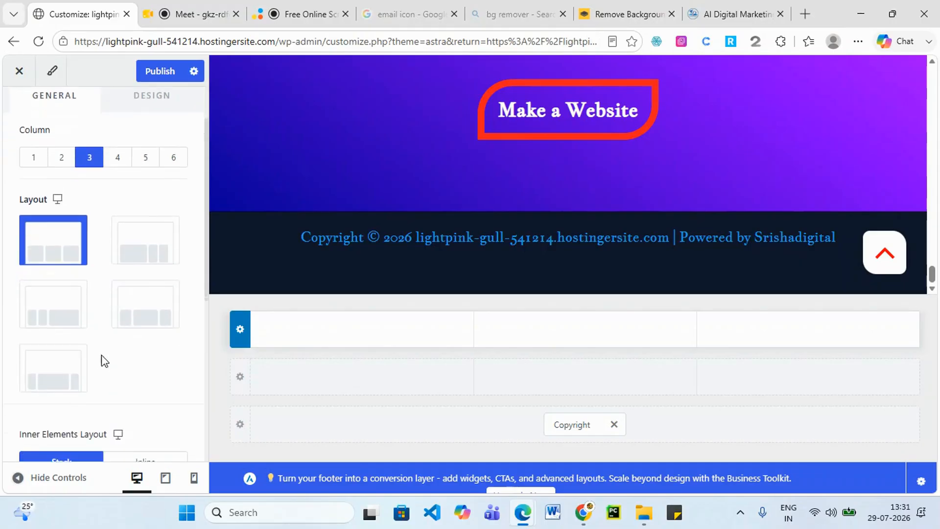
pyautogui.scroll(1, 140, 320)
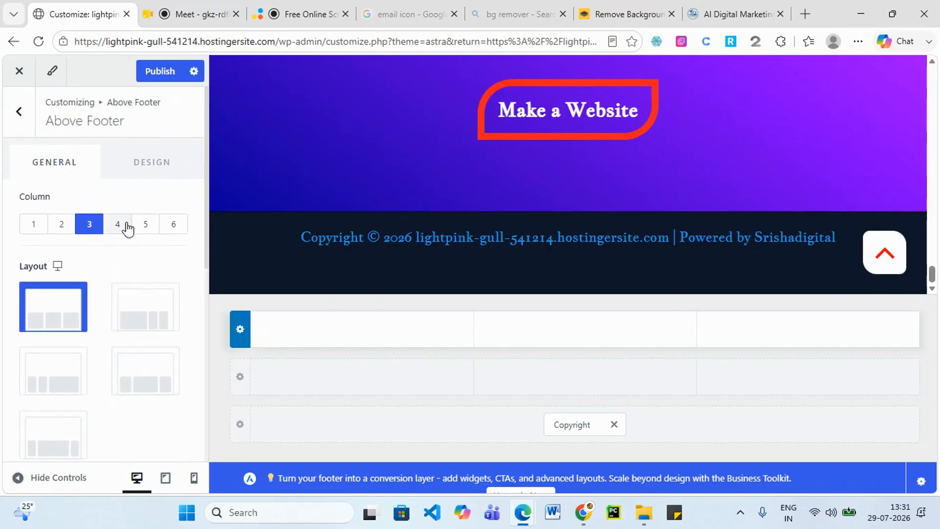
pyautogui.click(126, 226)
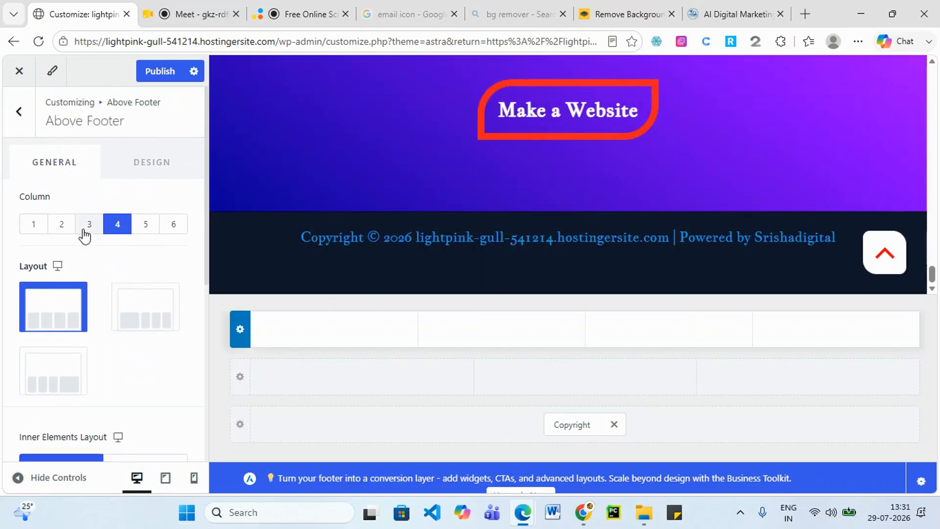
pyautogui.click(89, 225)
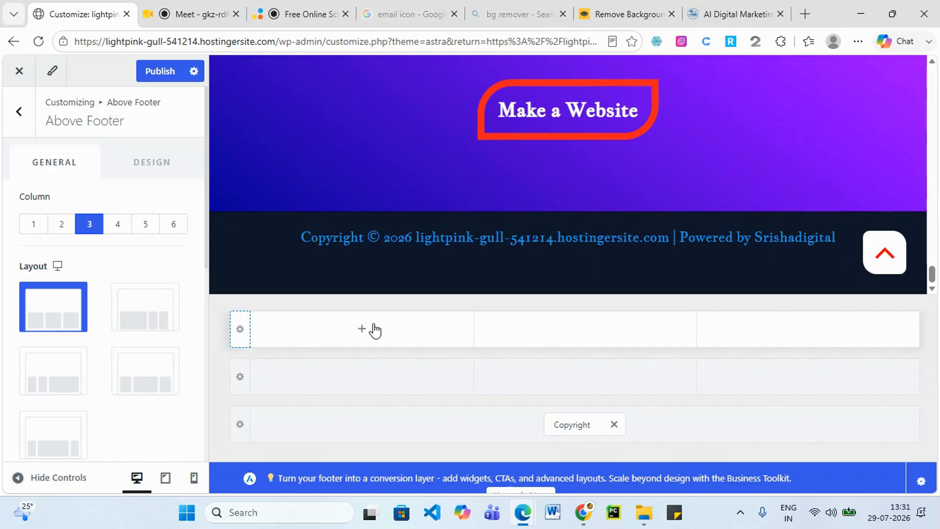
pyautogui.click(361, 330)
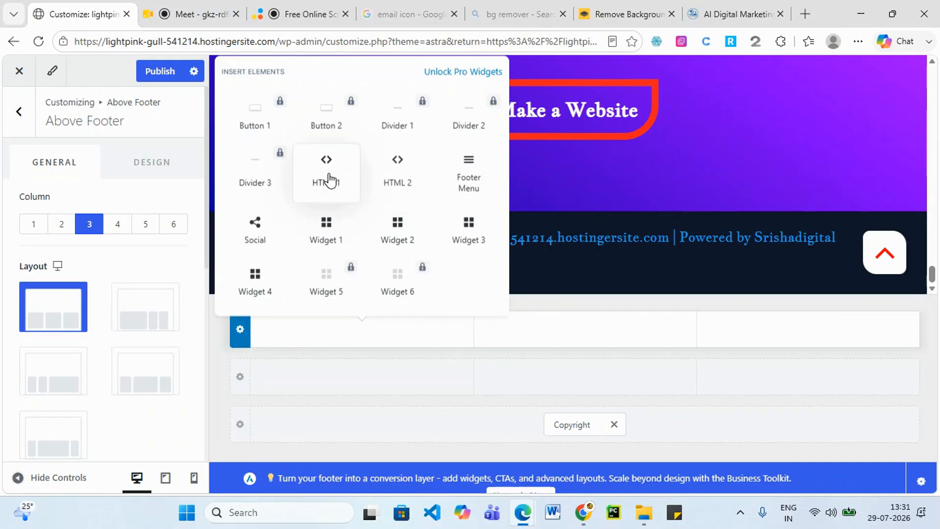
# Add Widget 1 to the Above Footer first column and open it for editing.
pyautogui.click(326, 240)
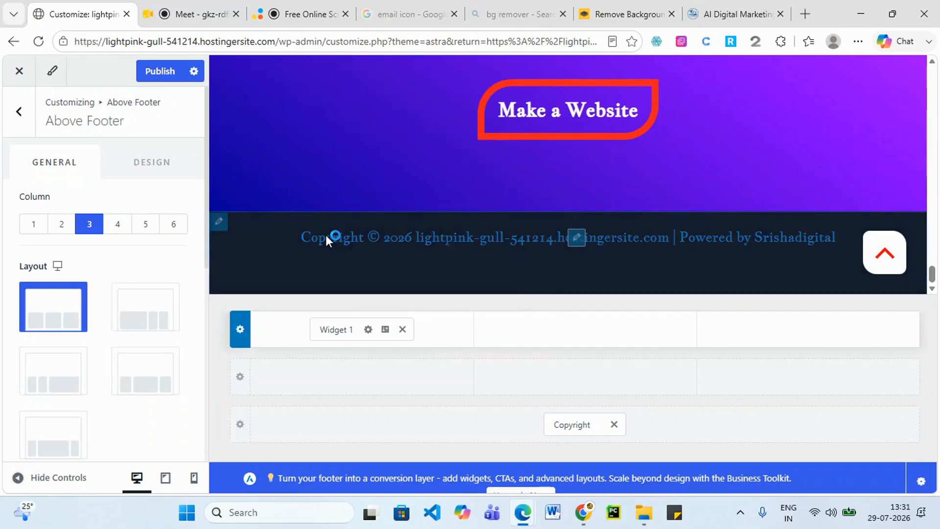
pyautogui.click(337, 328)
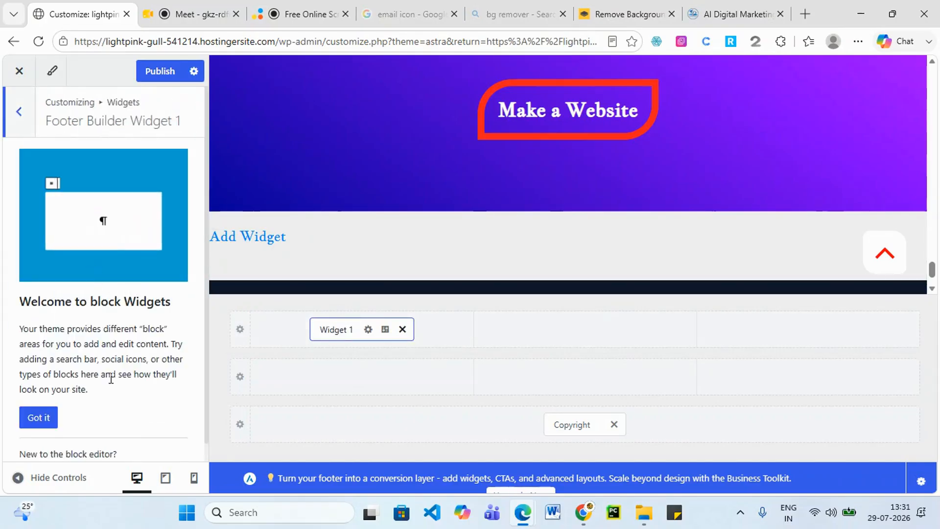
pyautogui.click(39, 417)
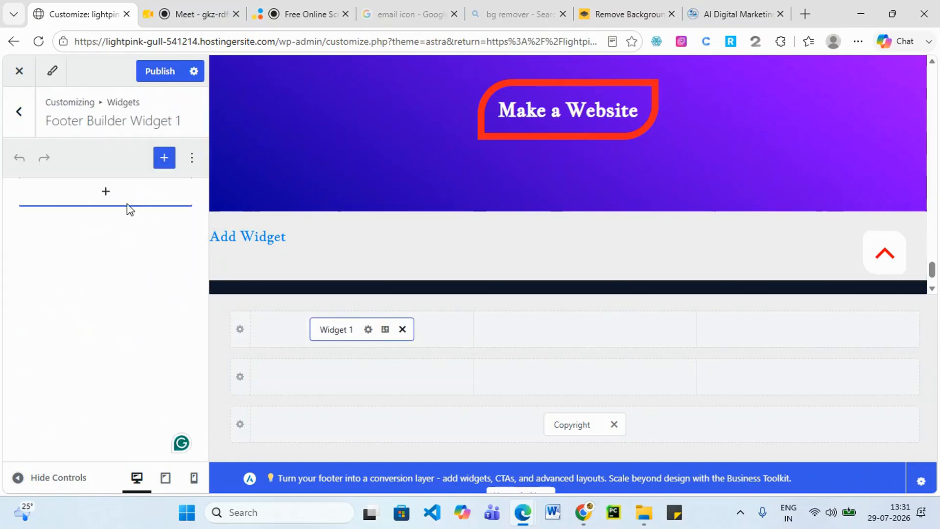
# Browse the full block list and insert an empty paragraph block into Widget 1.
pyautogui.click(104, 194)
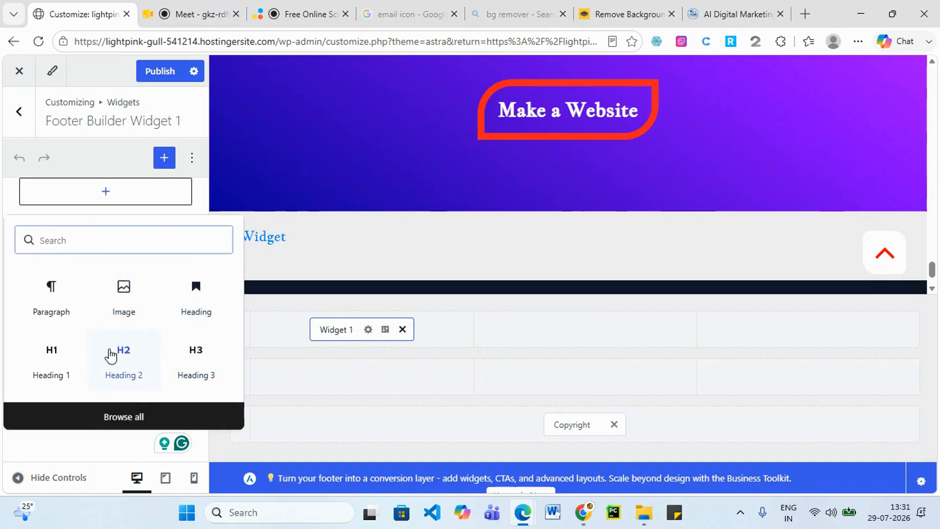
pyautogui.click(119, 417)
pyautogui.scroll(-5, 311, 164)
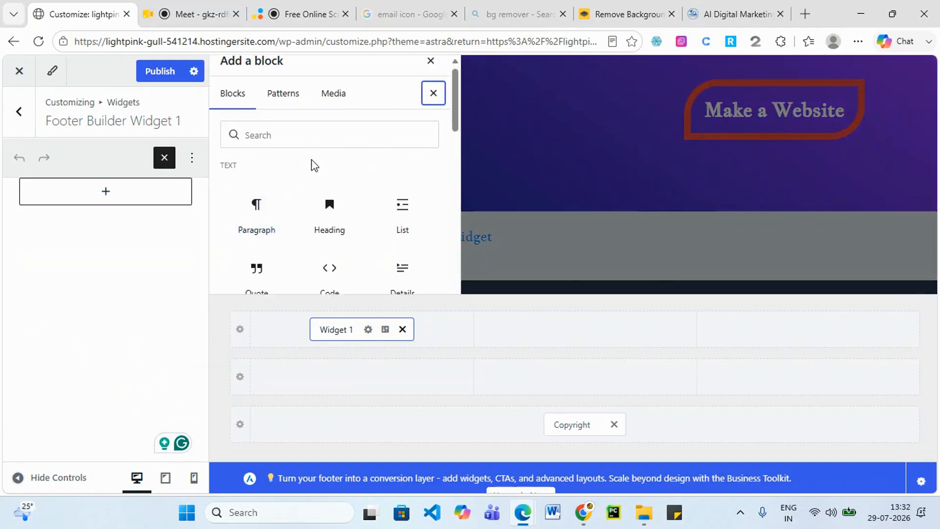
pyautogui.scroll(-4, 309, 174)
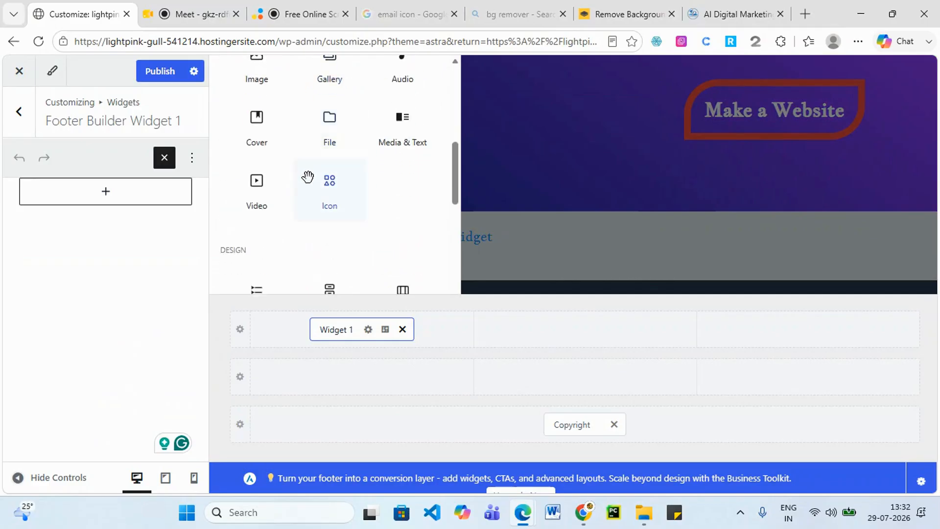
pyautogui.scroll(-1, 308, 181)
pyautogui.scroll(-4, 314, 251)
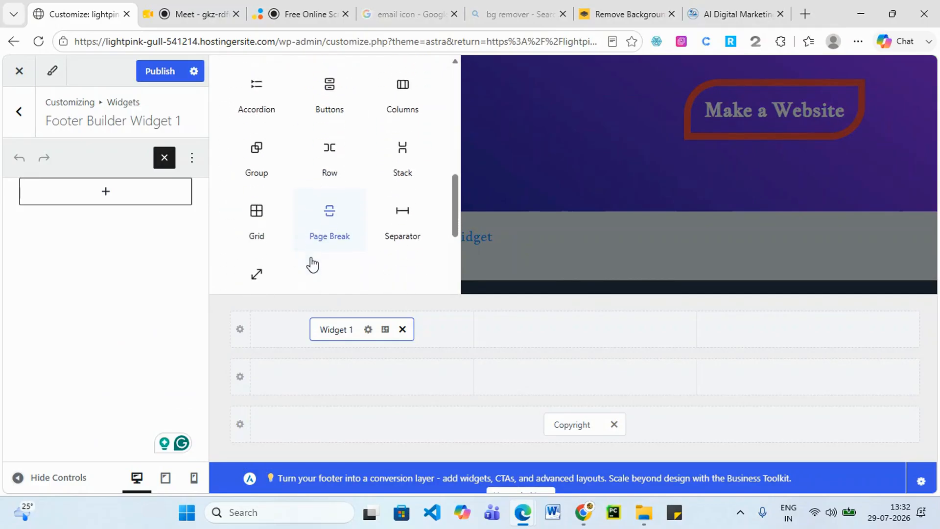
pyautogui.scroll(-2, 309, 258)
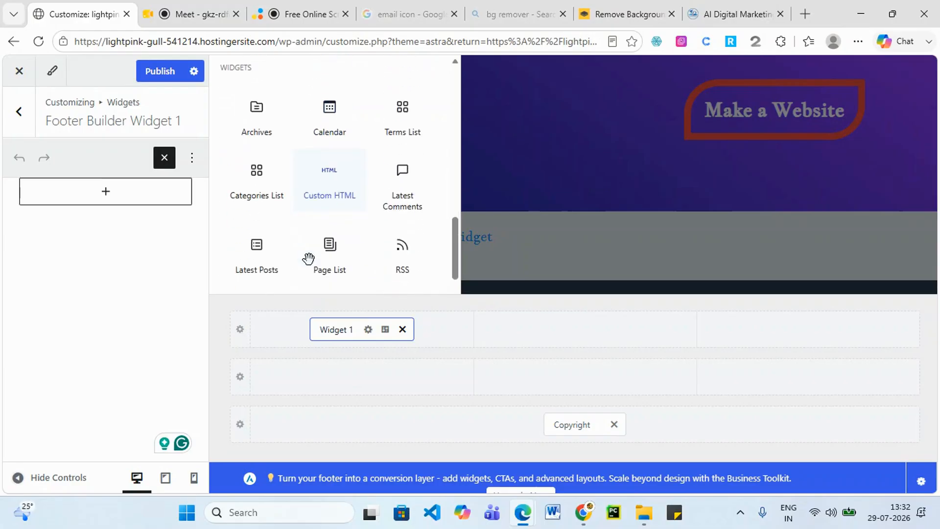
pyautogui.scroll(-1, 308, 258)
pyautogui.scroll(7, 307, 240)
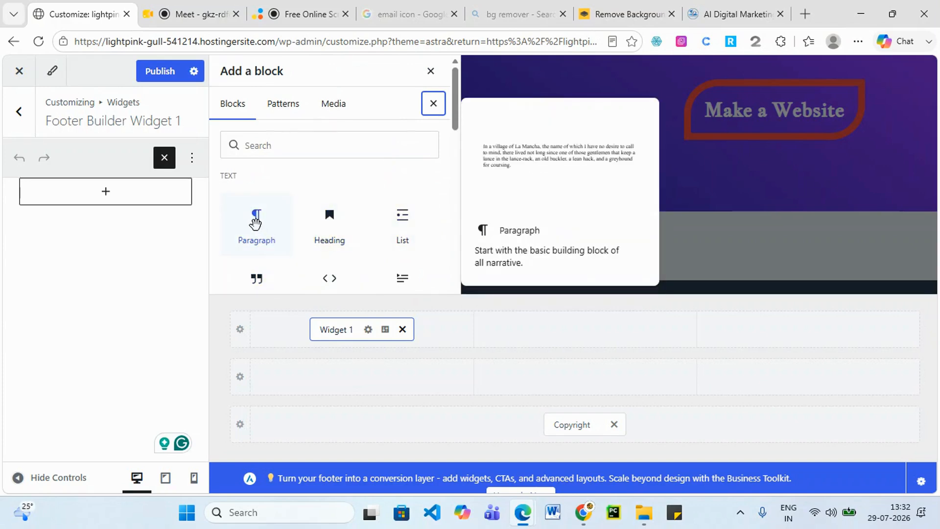
pyautogui.click(255, 222)
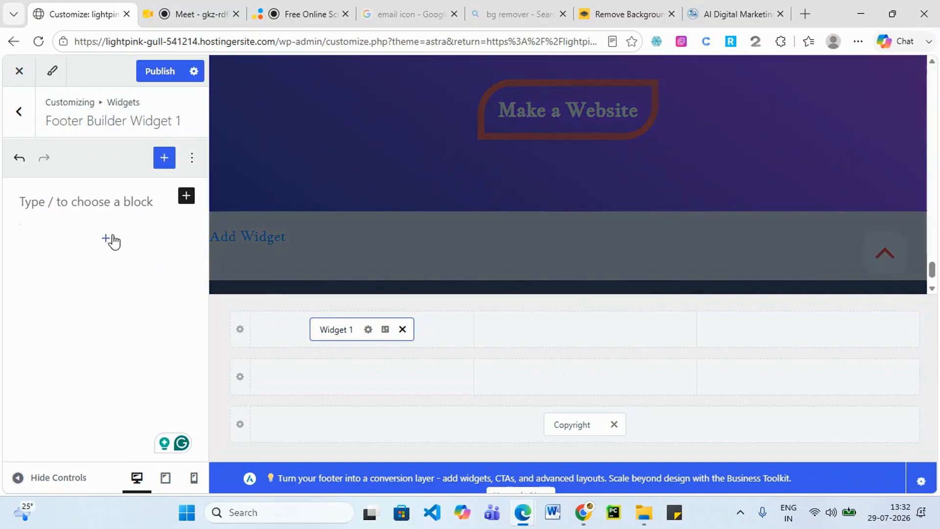
# Remove the extra empty paragraph and add an empty Image block to the widget.
pyautogui.click(110, 240)
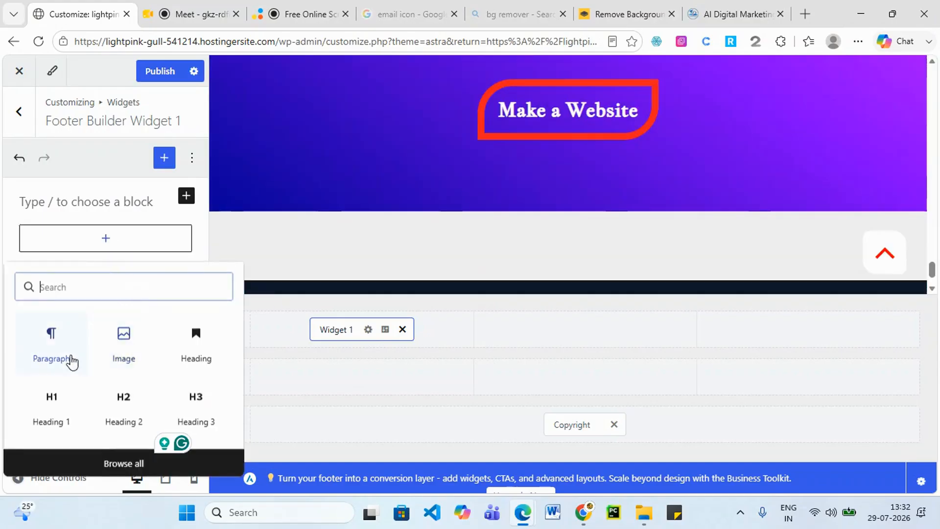
pyautogui.click(62, 353)
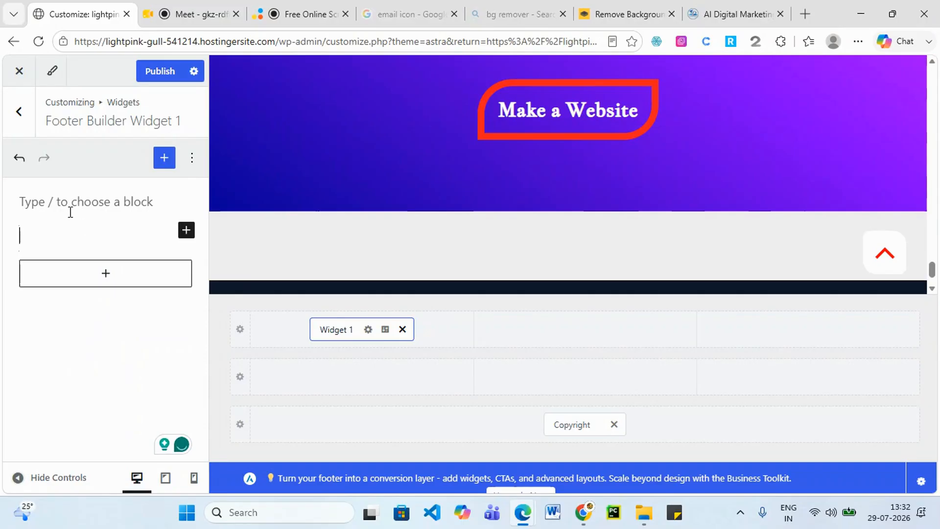
pyautogui.press('BackSpace')
pyautogui.click(186, 196)
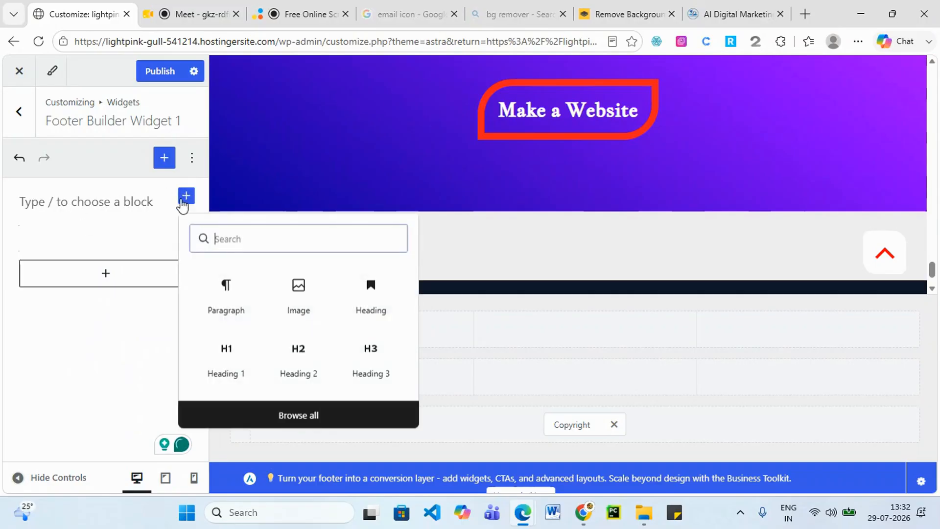
pyautogui.click(300, 295)
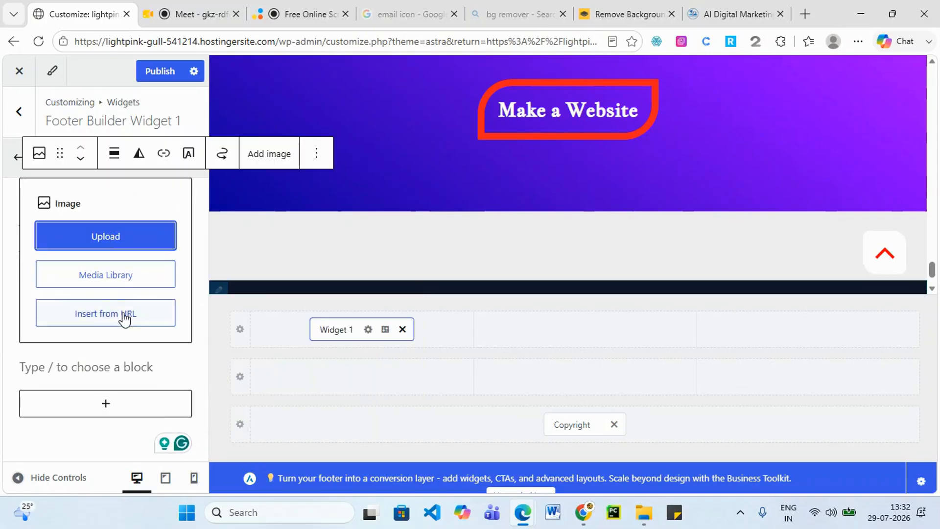
# Upload the removebg Srisha logo into the Image block and resize it smaller.
pyautogui.click(112, 244)
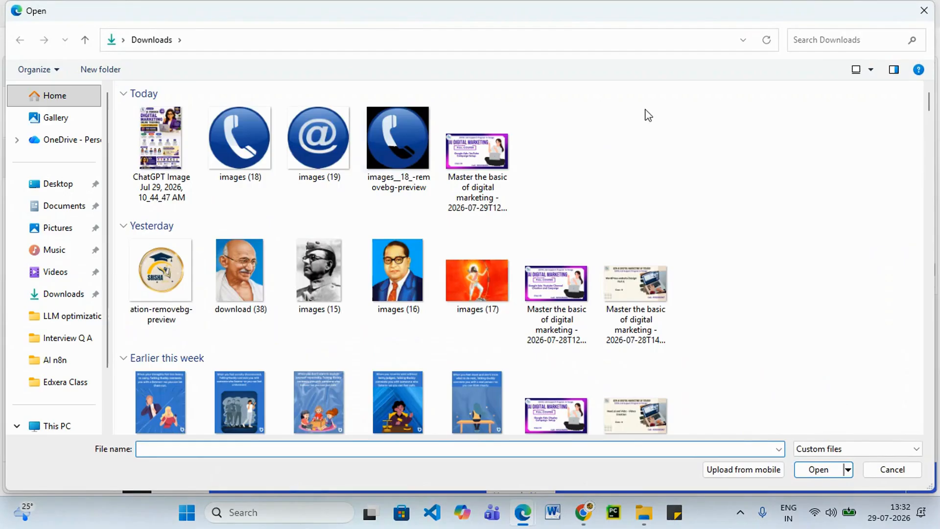
pyautogui.click(190, 278)
pyautogui.click(832, 468)
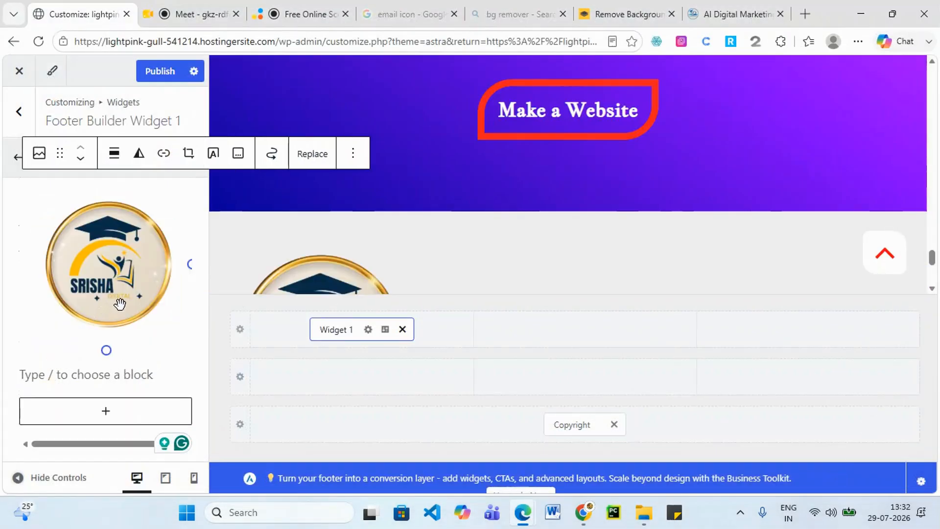
pyautogui.scroll(-4, 489, 291)
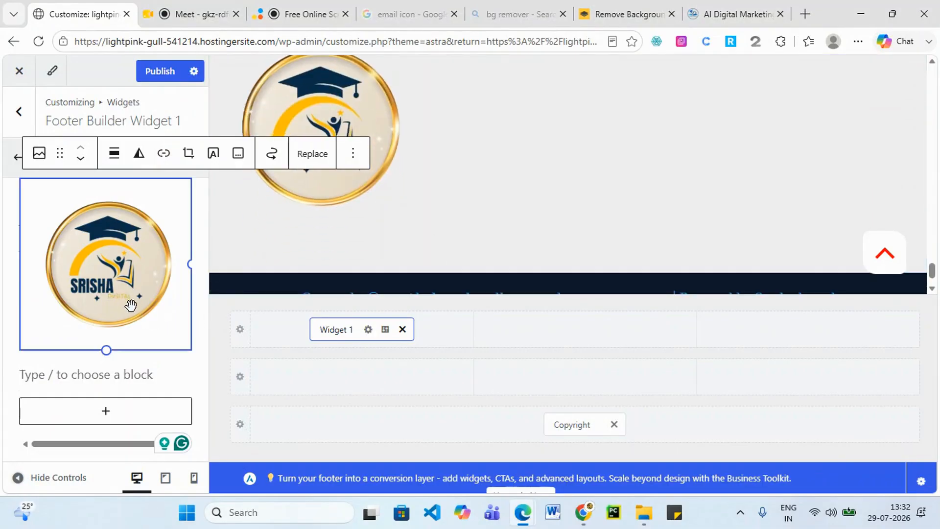
pyautogui.moveTo(190, 349); pyautogui.dragTo(81, 237)
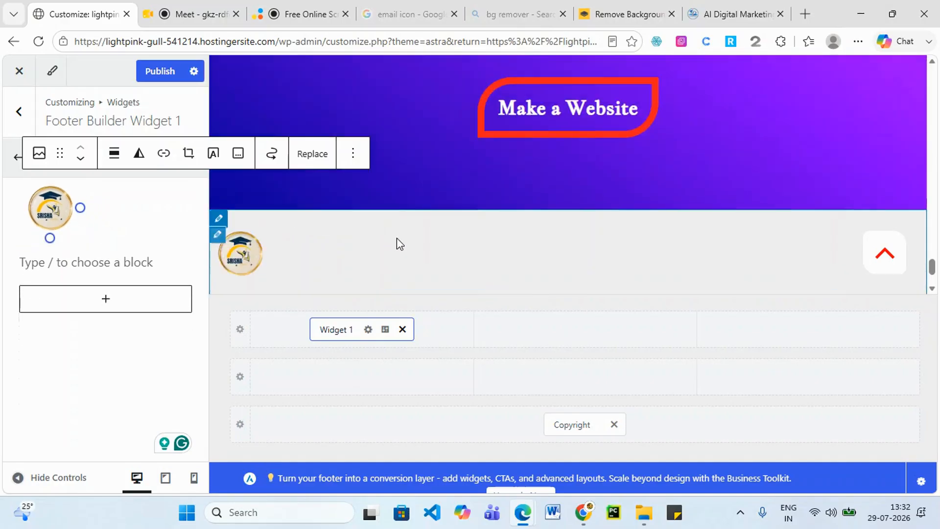
# Move Widget 1 down into the main footer row's first column.
pyautogui.click(85, 260)
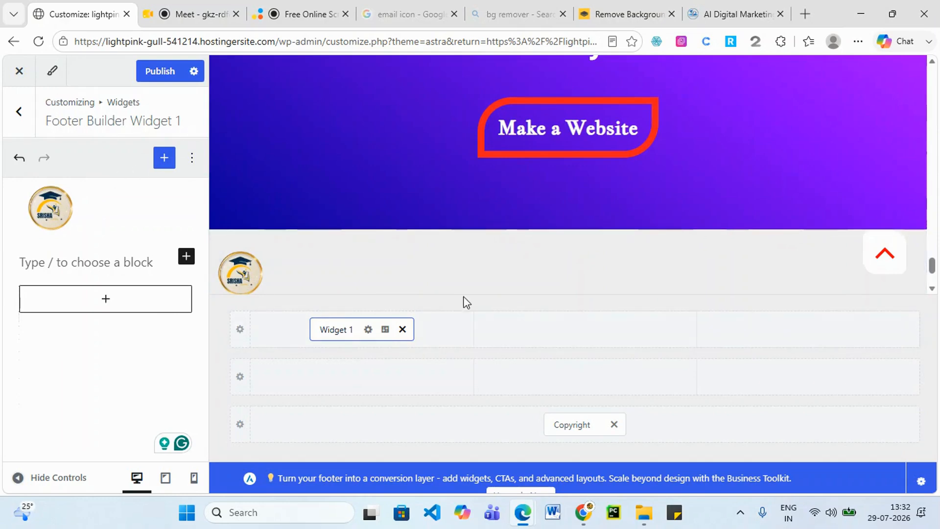
pyautogui.moveTo(403, 338); pyautogui.dragTo(544, 343)
pyautogui.moveTo(594, 329); pyautogui.dragTo(372, 373)
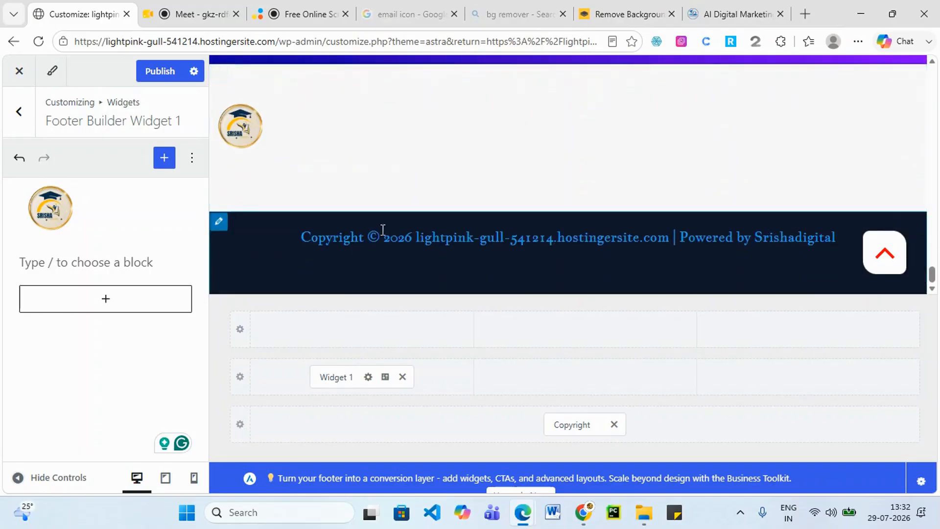
pyautogui.click(118, 254)
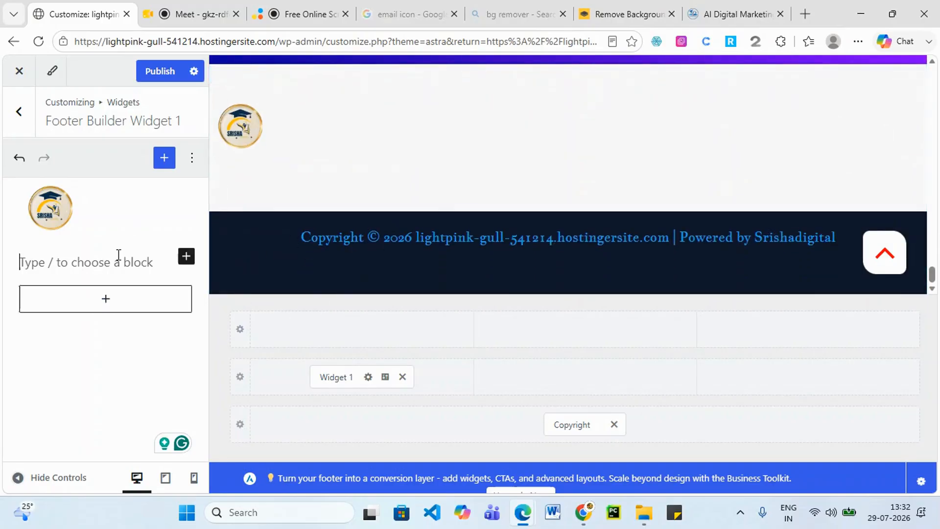
# Copy the 'India's #1 AI Digital Marketing Online Training…' tagline from srishadigital.in into the paragraph below the logo.
pyautogui.click(707, 17)
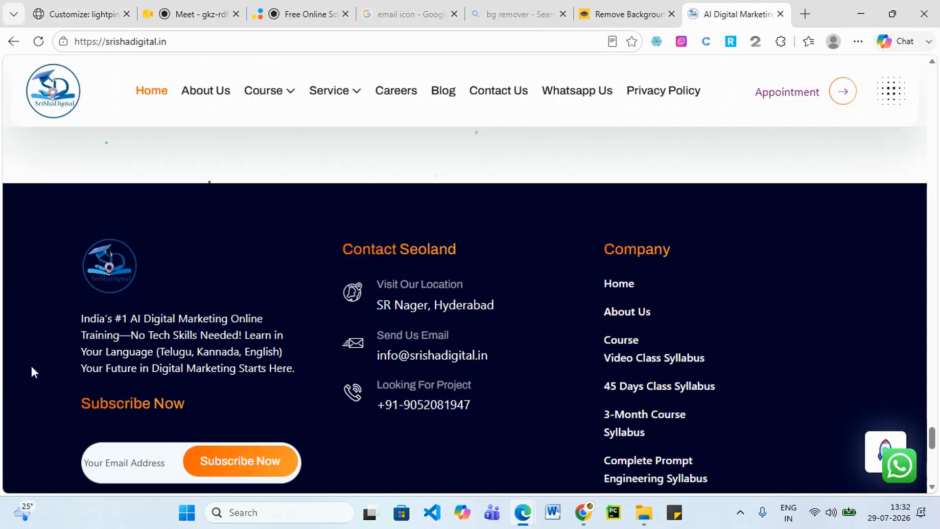
pyautogui.moveTo(82, 317); pyautogui.dragTo(296, 368)
pyautogui.hotkey('ctrl', 'c')
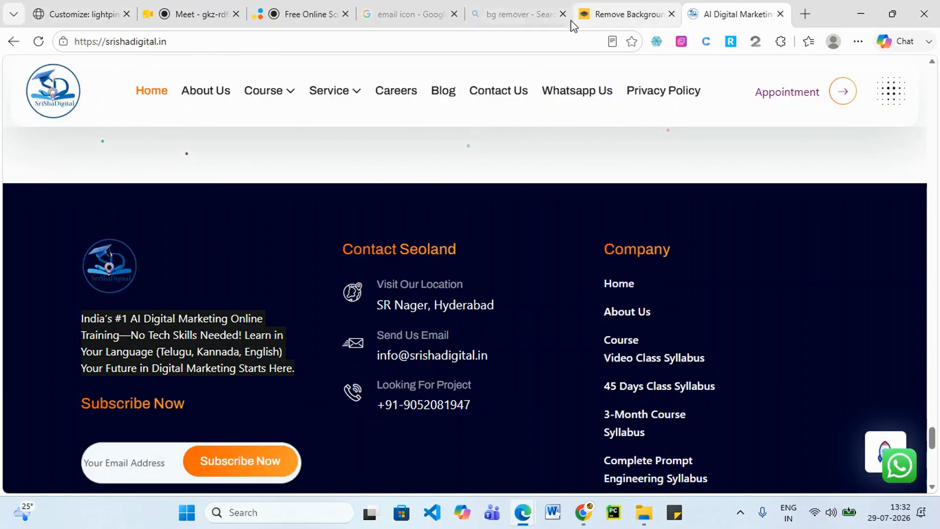
pyautogui.click(285, 11)
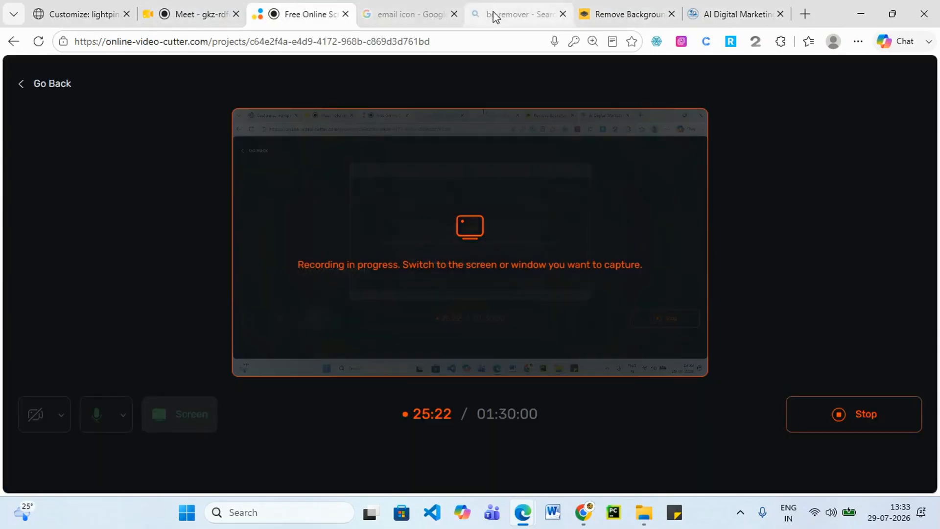
pyautogui.click(61, 22)
pyautogui.click(58, 268)
pyautogui.hotkey('ctrl', 'v')
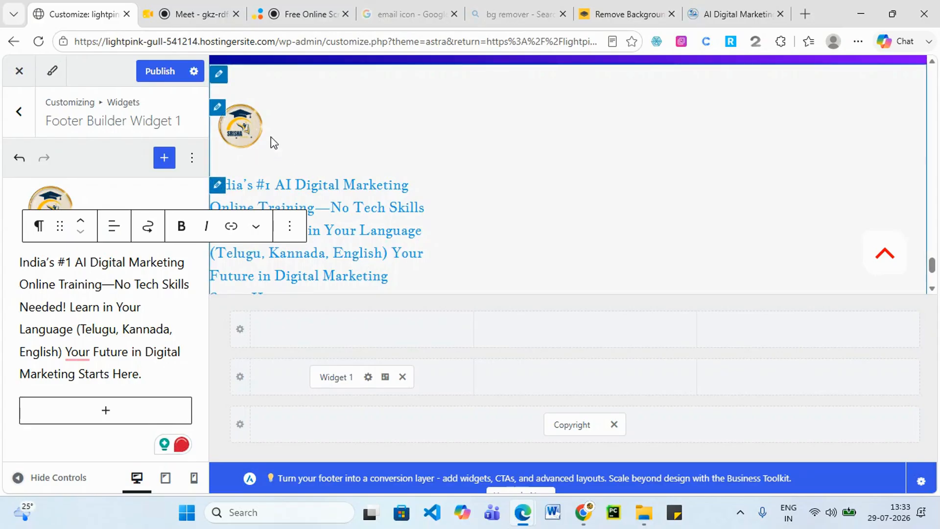
# Experiment with centred and no alignment for the footer logo image.
pyautogui.click(56, 201)
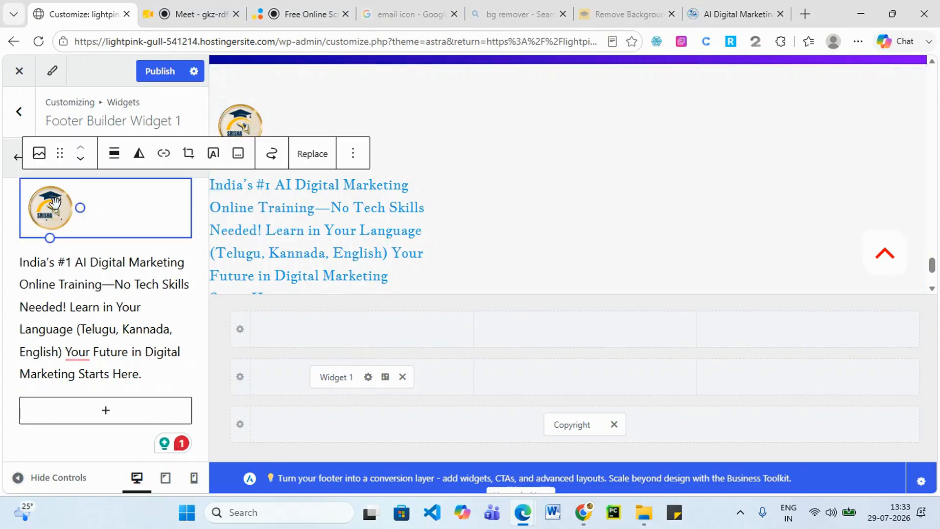
pyautogui.click(116, 155)
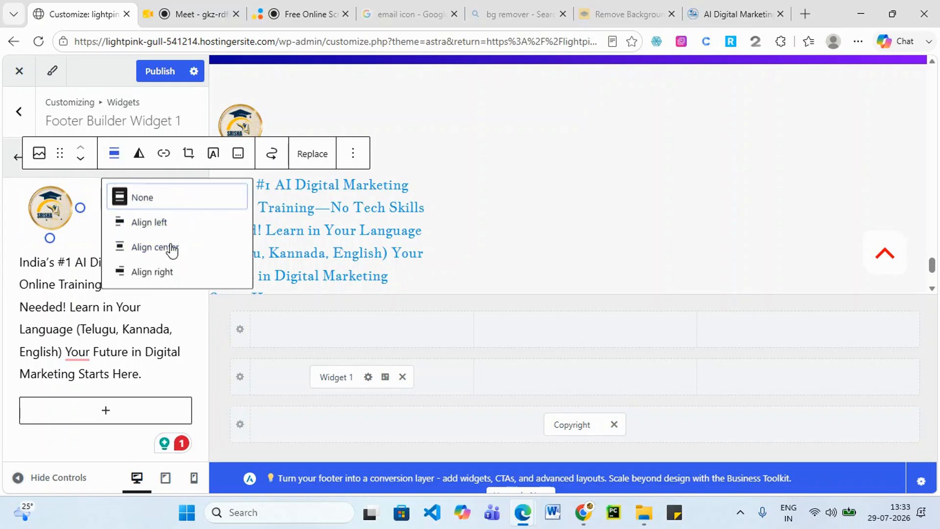
pyautogui.click(171, 248)
pyautogui.moveTo(44, 195); pyautogui.dragTo(116, 200)
pyautogui.click(114, 155)
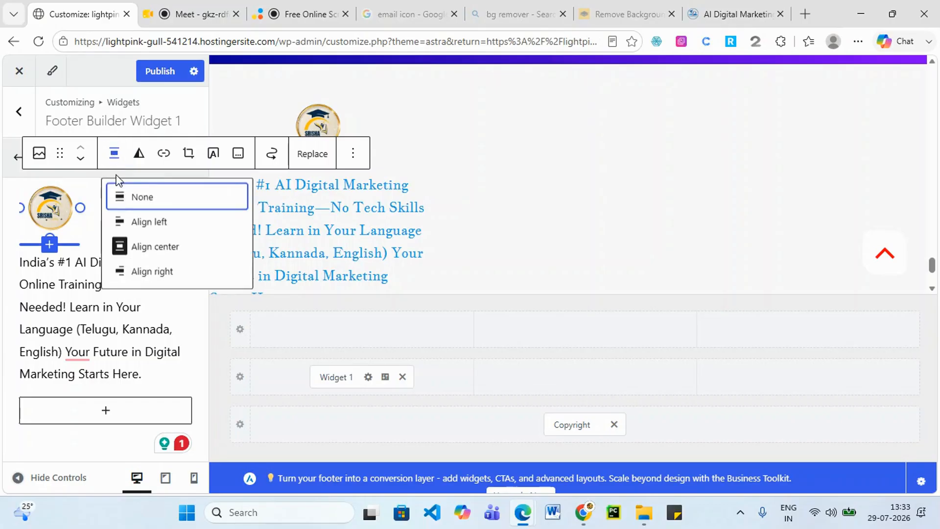
pyautogui.click(137, 198)
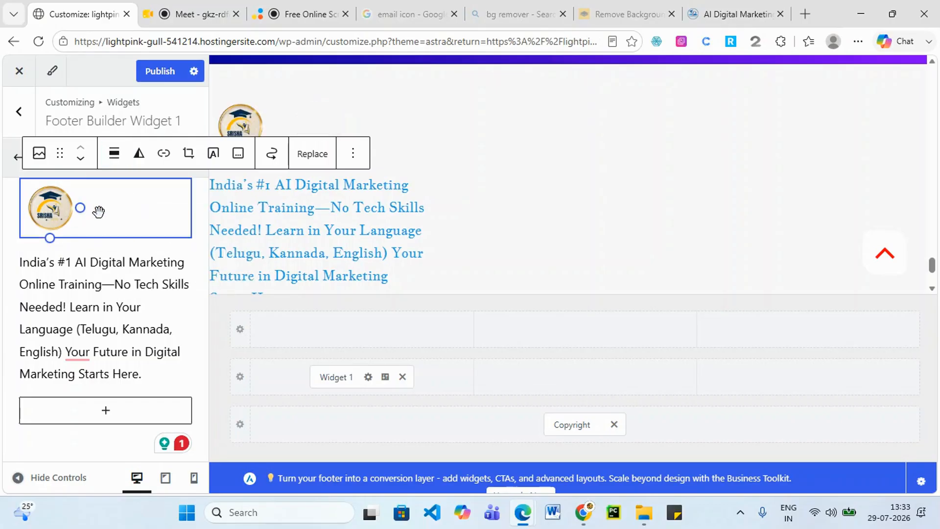
pyautogui.click(118, 161)
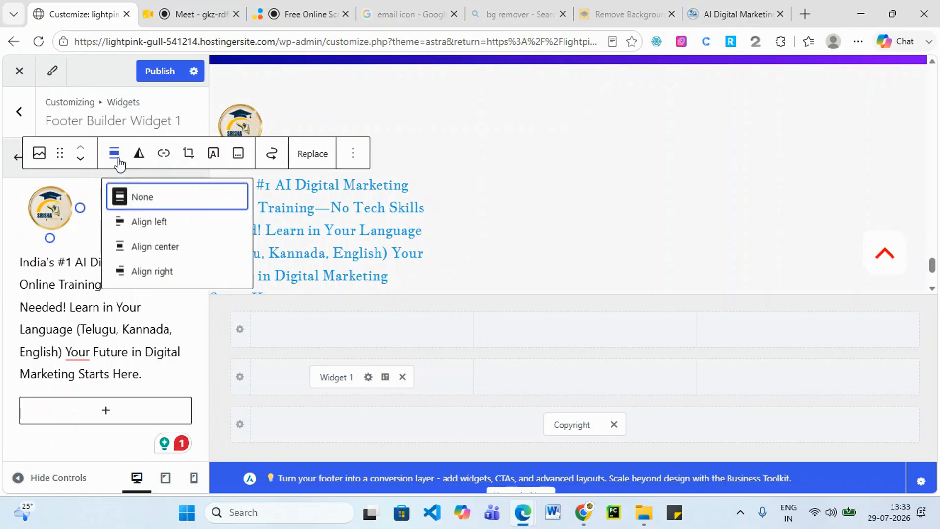
pyautogui.click(158, 249)
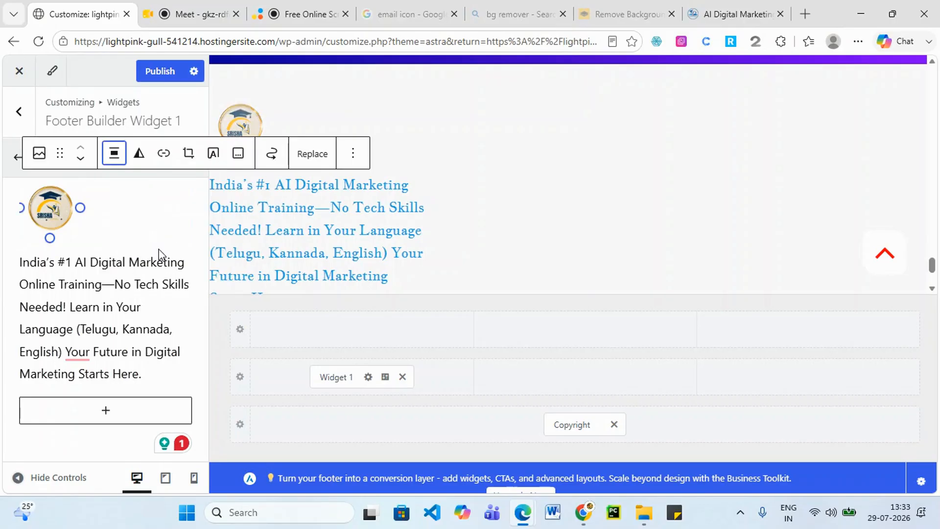
# Try right alignment, then set the logo's alignment to None and publish.
pyautogui.click(350, 156)
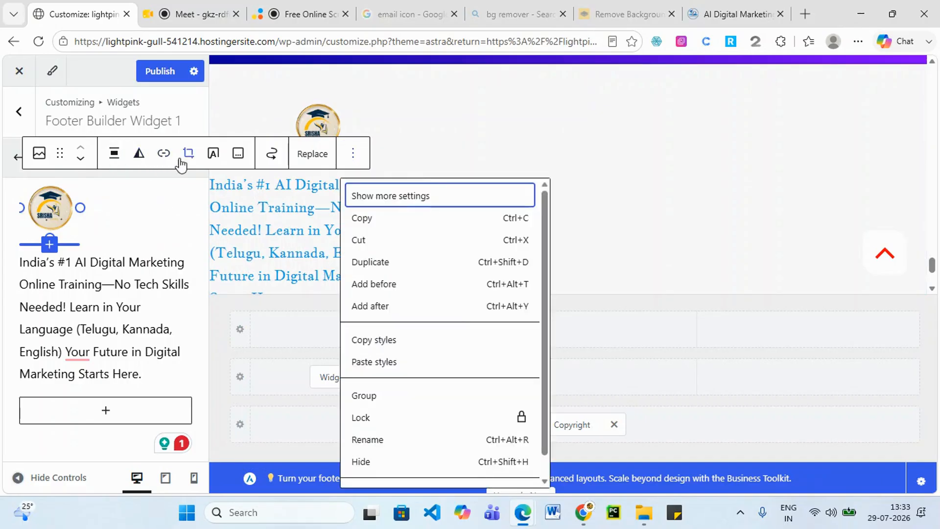
pyautogui.click(60, 212)
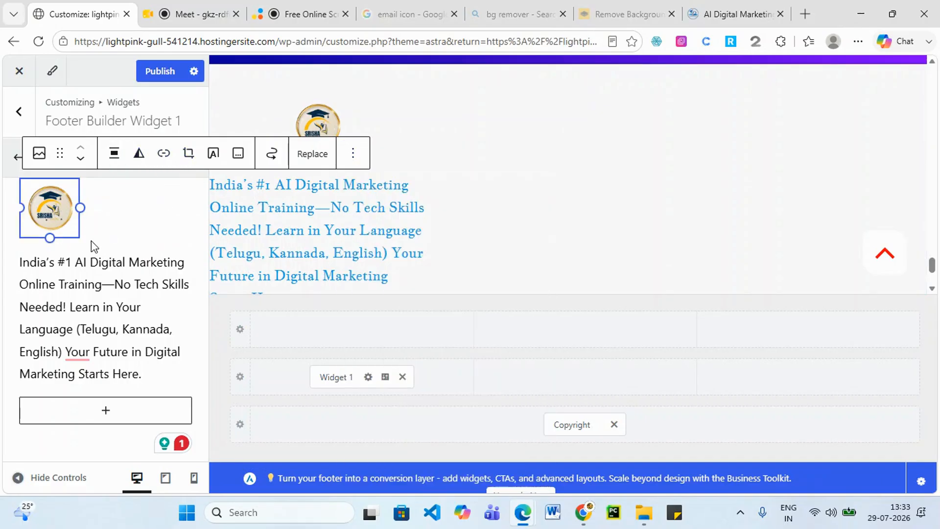
pyautogui.click(113, 155)
pyautogui.click(152, 271)
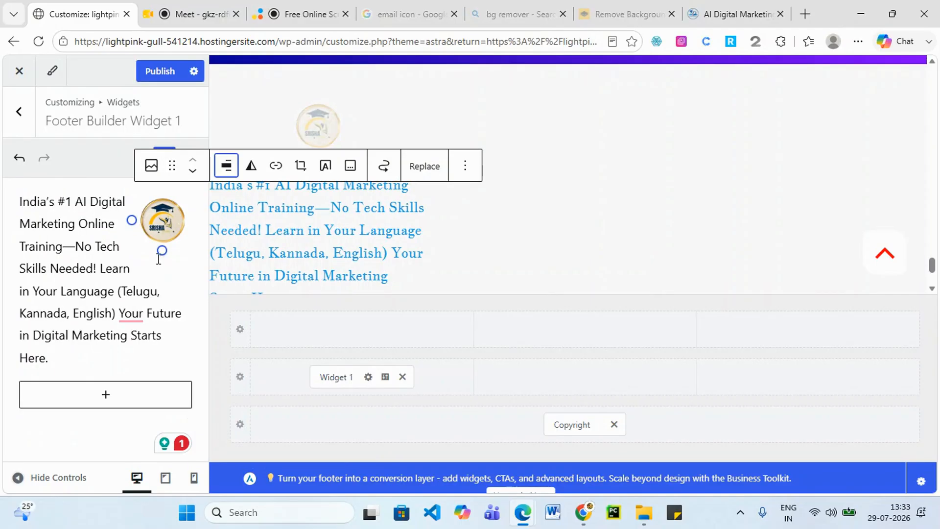
pyautogui.click(219, 172)
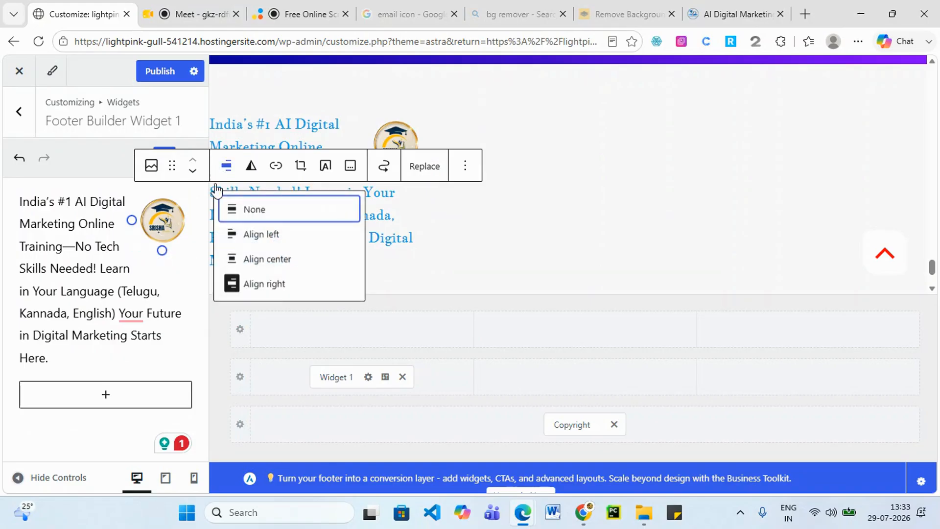
pyautogui.click(250, 210)
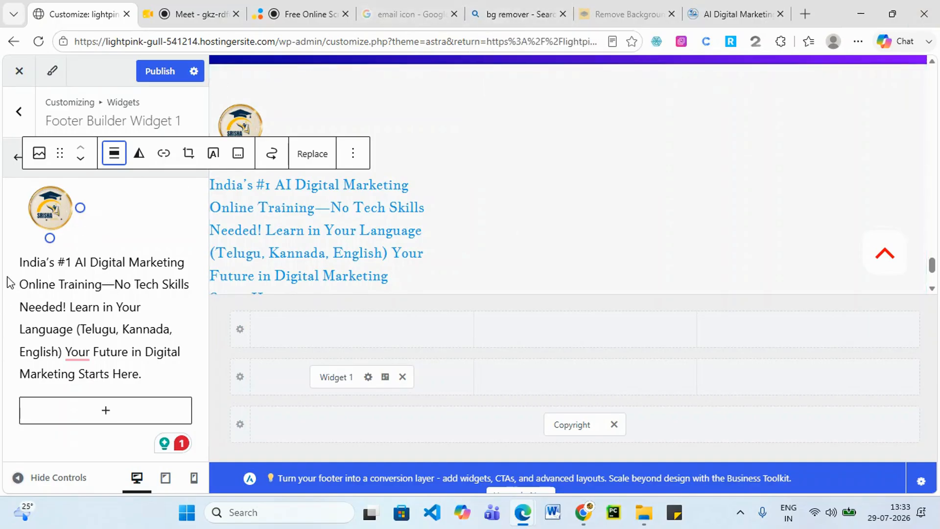
pyautogui.click(156, 73)
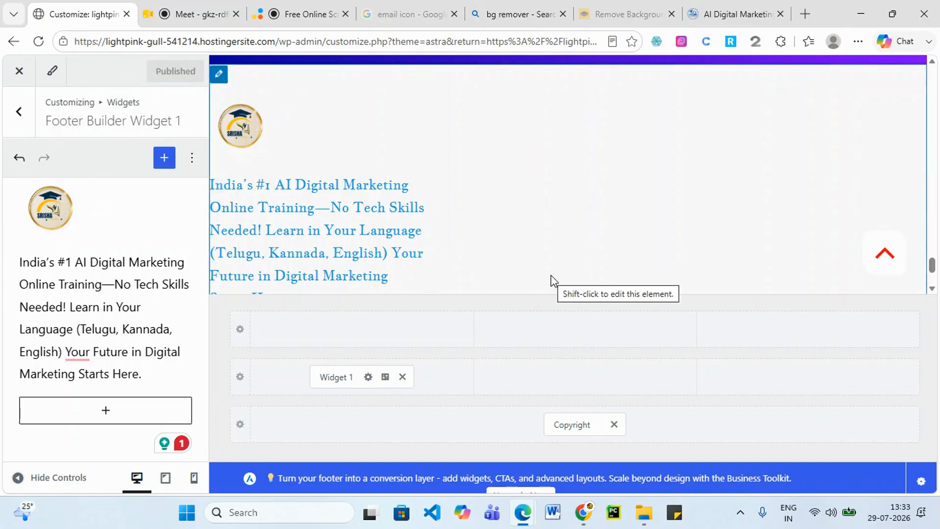
# Move Widget 1 into the top footer row, with Footer Menu and HTML 1 in its other columns.
pyautogui.click(18, 115)
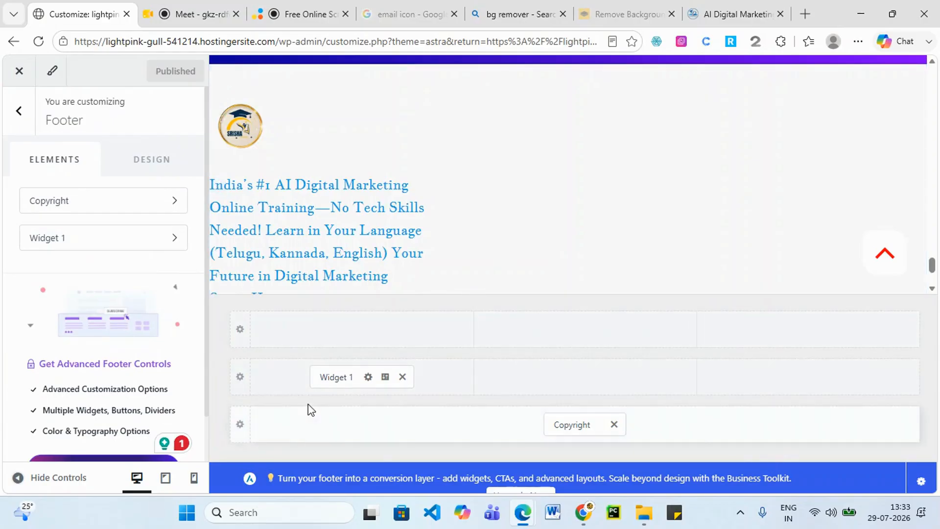
pyautogui.moveTo(333, 377); pyautogui.dragTo(330, 335)
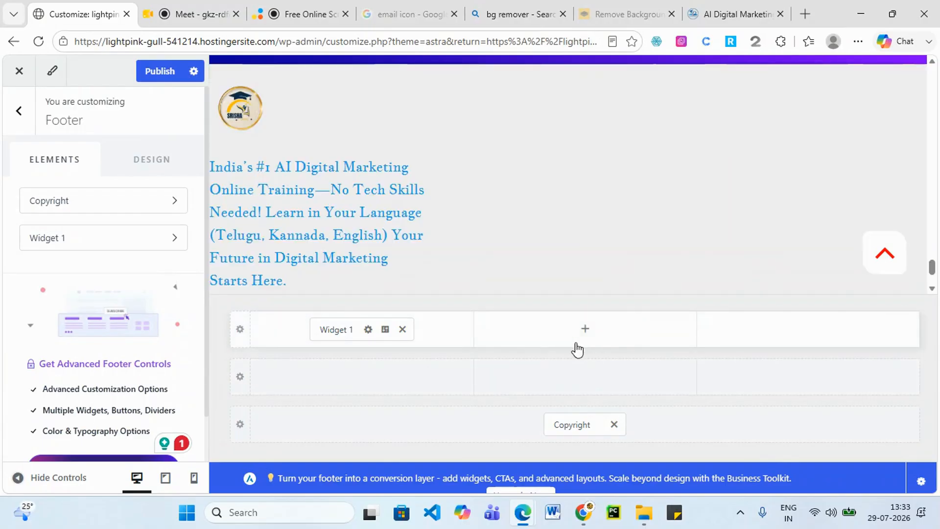
pyautogui.click(586, 329)
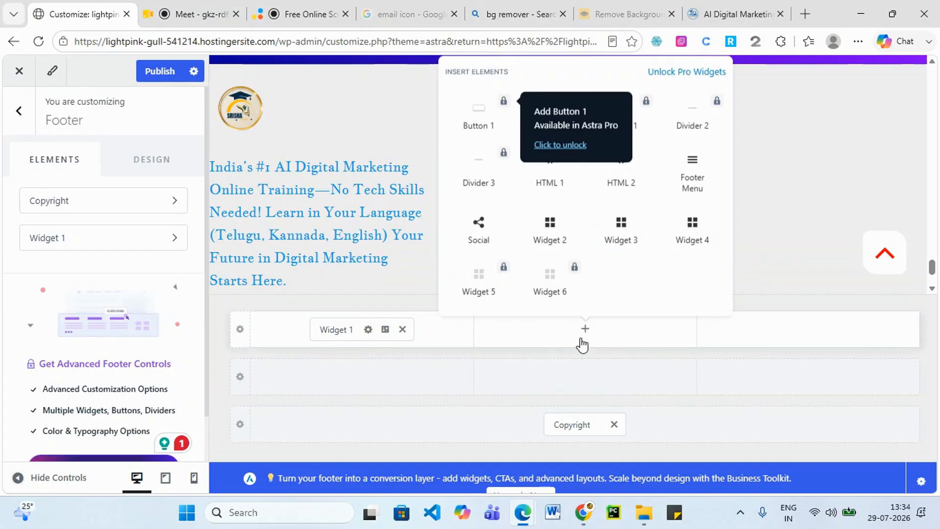
pyautogui.click(701, 179)
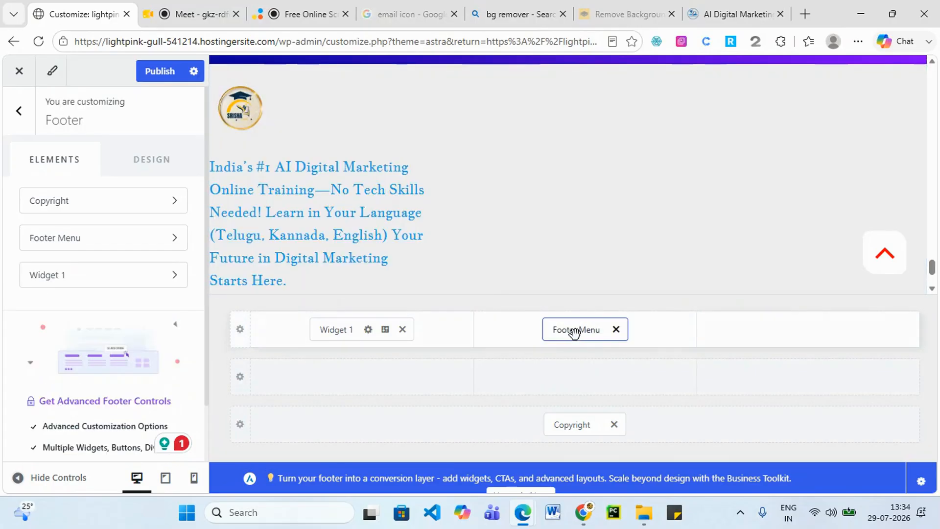
pyautogui.click(807, 329)
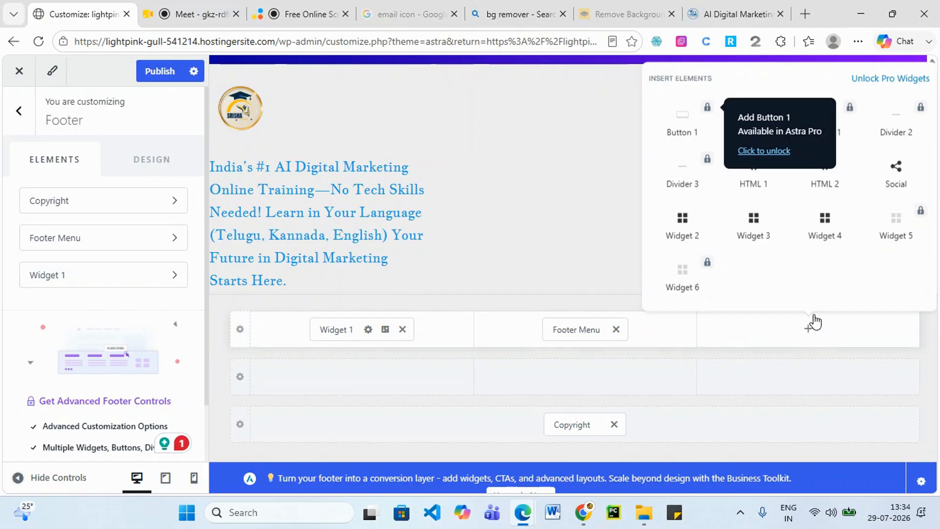
pyautogui.click(760, 185)
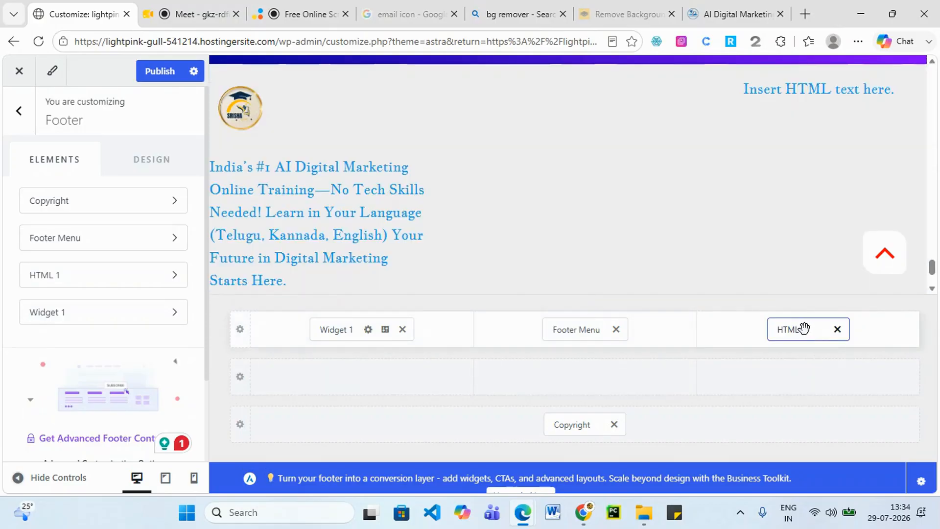
# Replace HTML 1's placeholder with test lines 'sdsf dfdgfdghfhgkh' and 'dsdf', publish, and view the live site.
pyautogui.click(804, 328)
pyautogui.moveTo(147, 369); pyautogui.dragTo(35, 382)
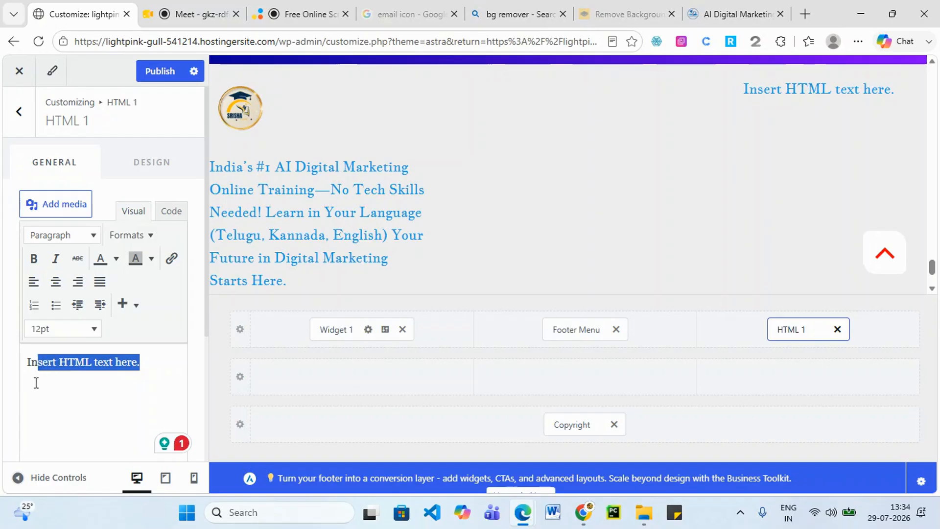
pyautogui.press('BackSpace')
pyautogui.press('BackSpace')
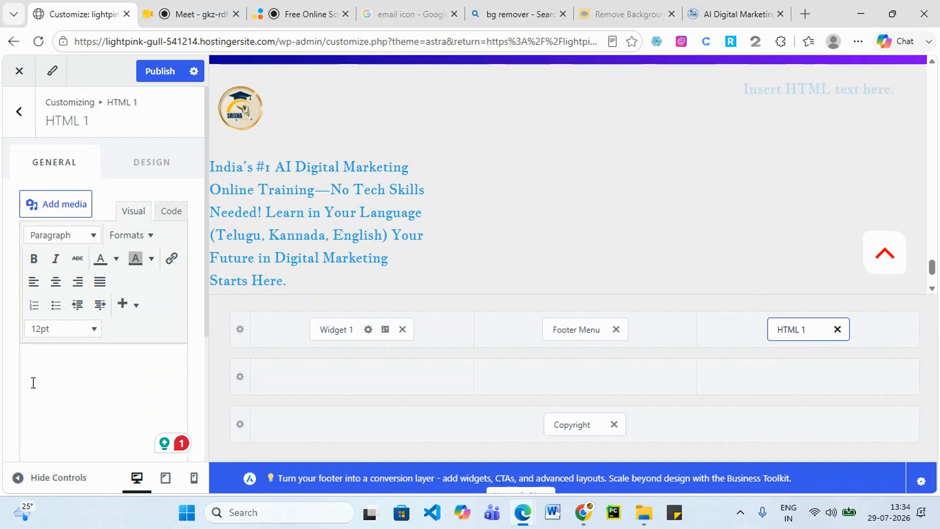
pyautogui.write('sdsf dfdgfdghfhgkh')
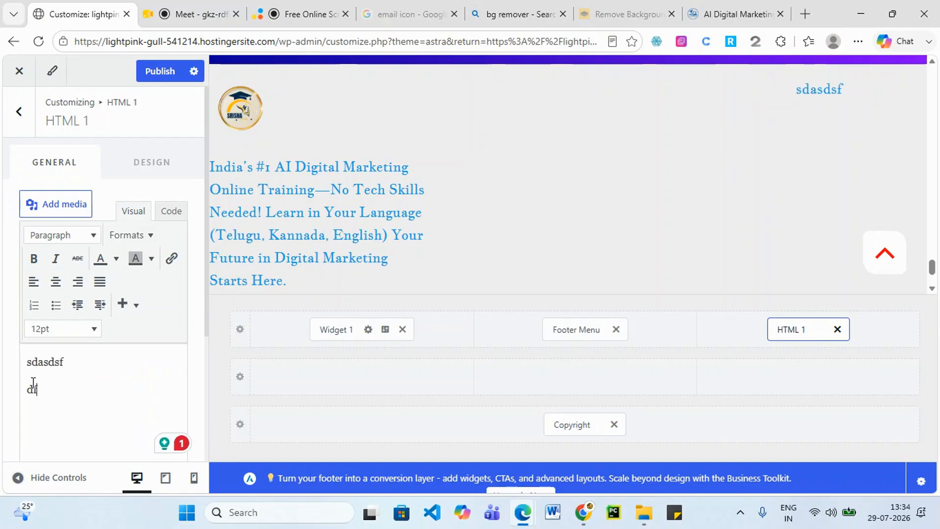
pyautogui.press('Return')
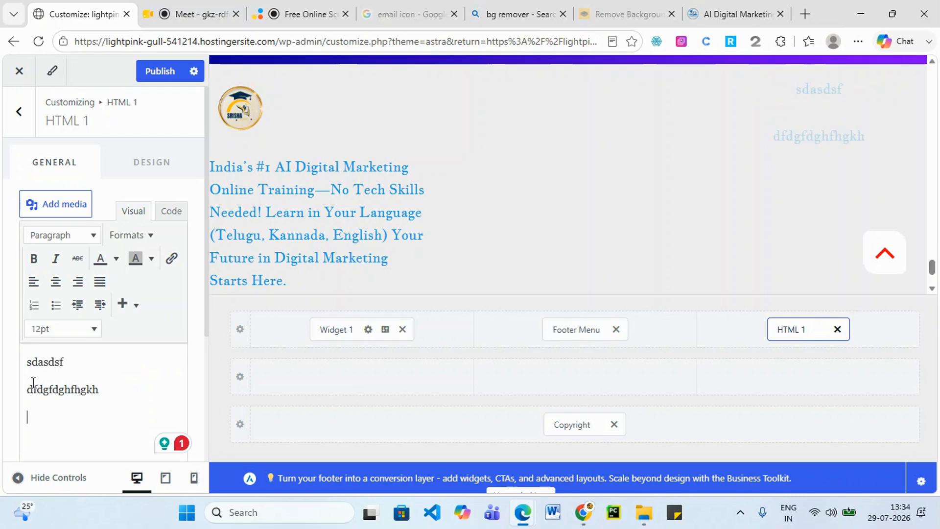
pyautogui.write('dsdfgfh')
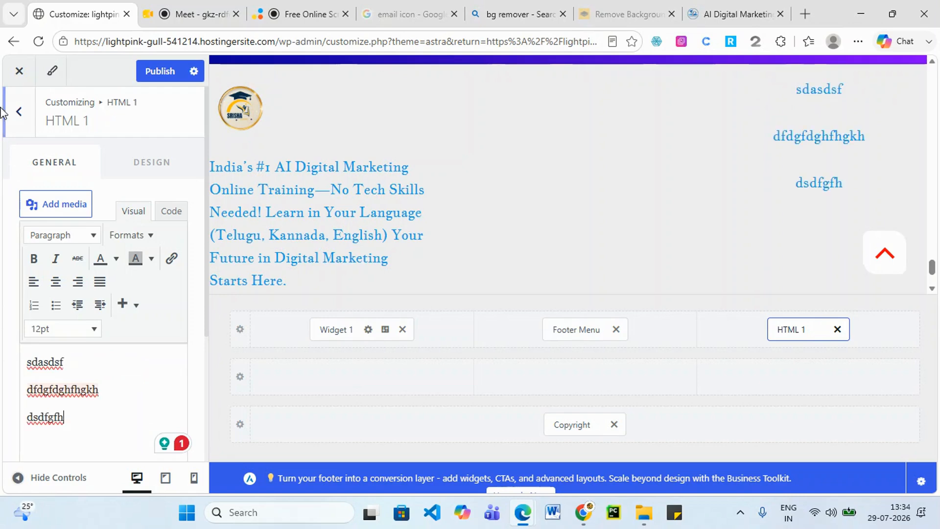
pyautogui.click(151, 71)
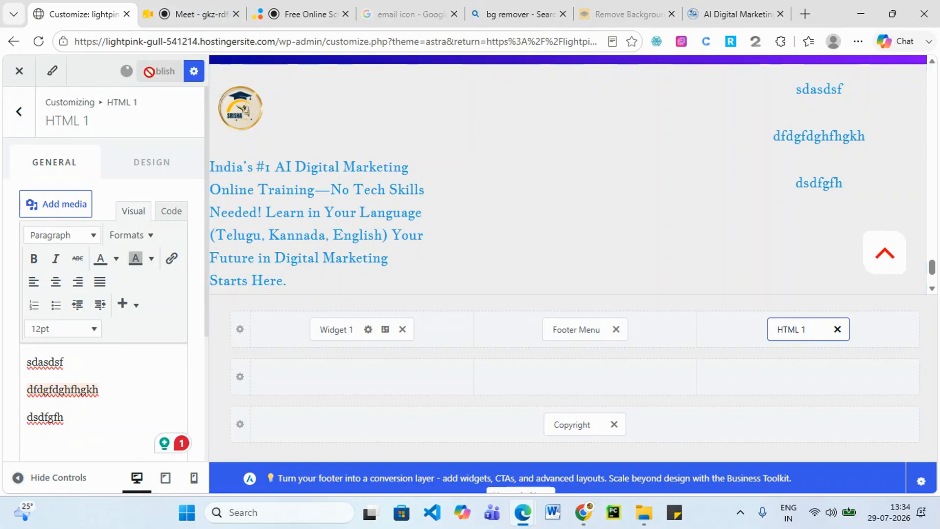
pyautogui.moveTo(524, 514)
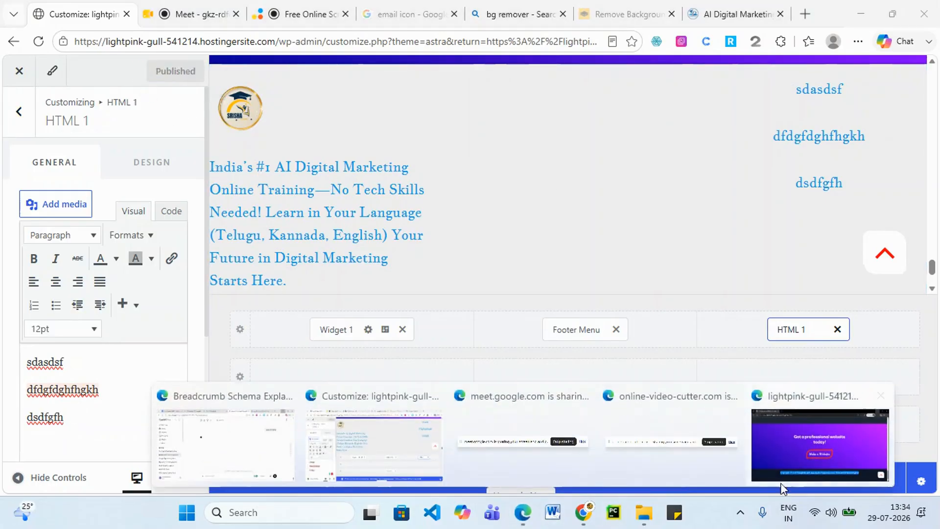
pyautogui.click(850, 465)
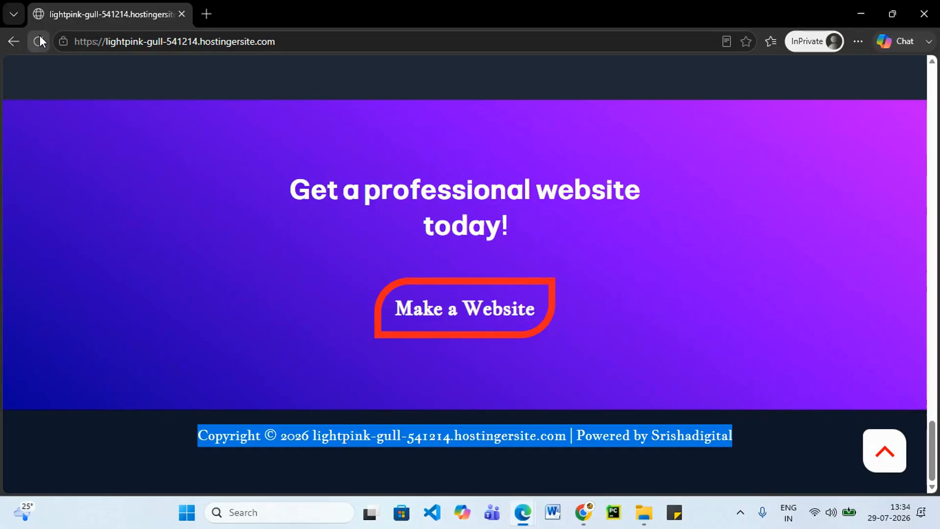
# Scroll the live site to check the new footer, then return to the Customizer.
pyautogui.scroll(-5, 604, 254)
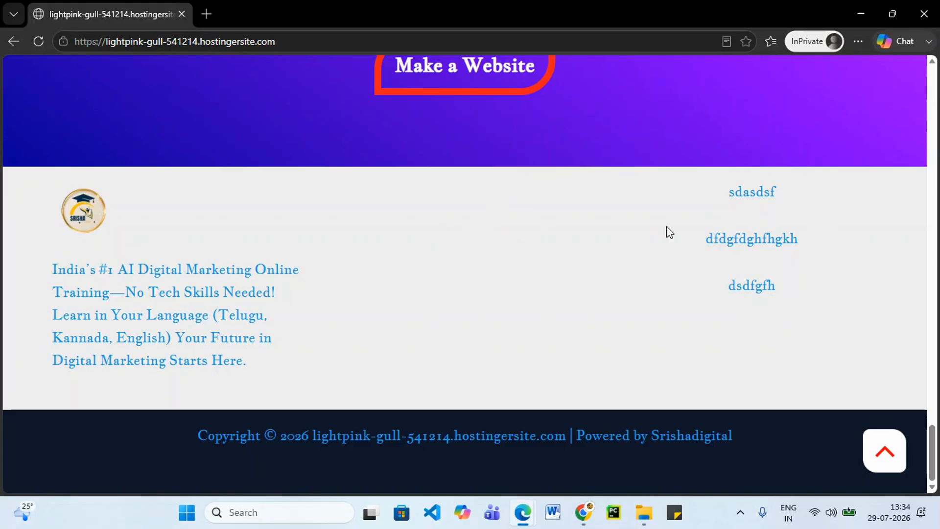
pyautogui.click(859, 14)
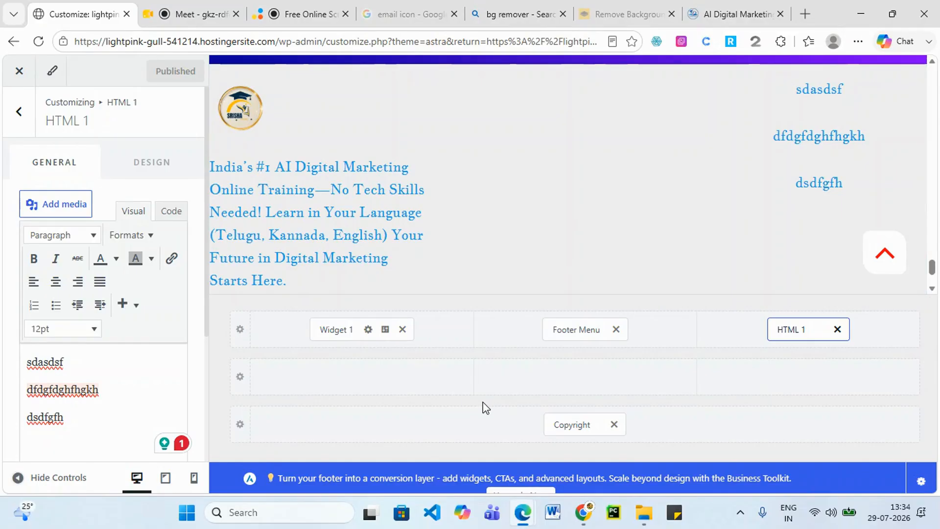
# Open the three-column Above Footer row settings, briefly checking the live site window.
pyautogui.click(240, 329)
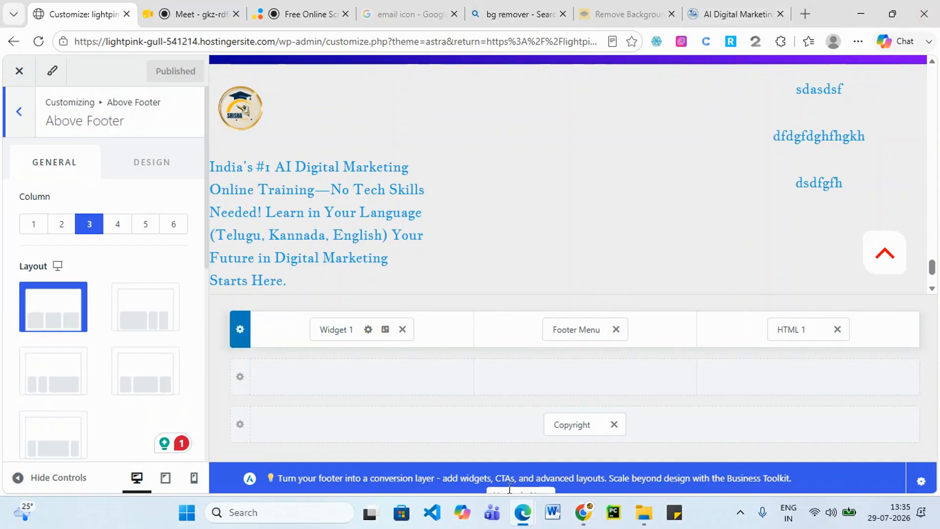
pyautogui.moveTo(523, 512)
pyautogui.click(826, 455)
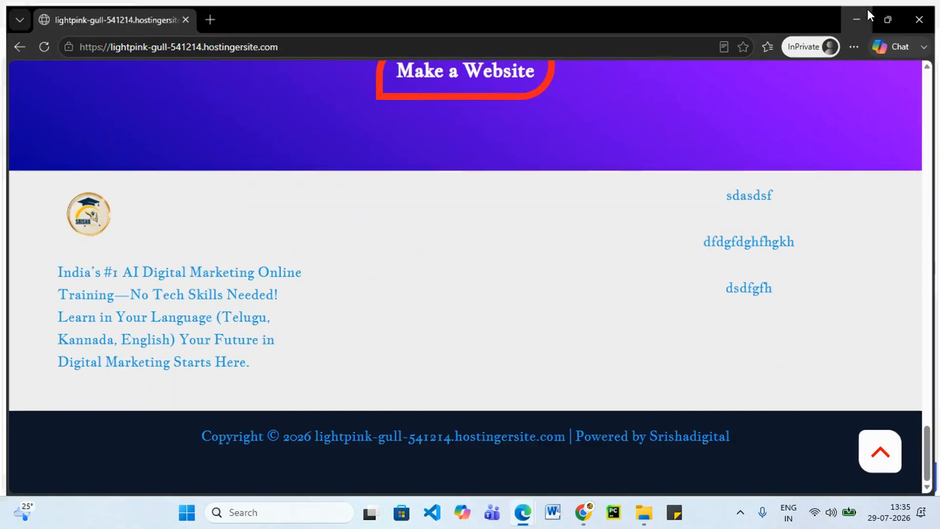
pyautogui.click(867, 9)
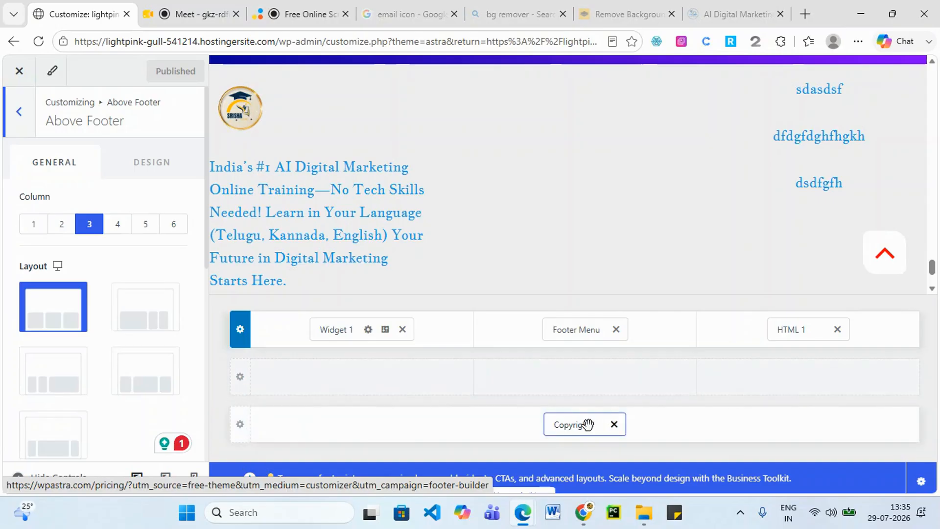
pyautogui.moveTo(582, 427); pyautogui.dragTo(462, 450)
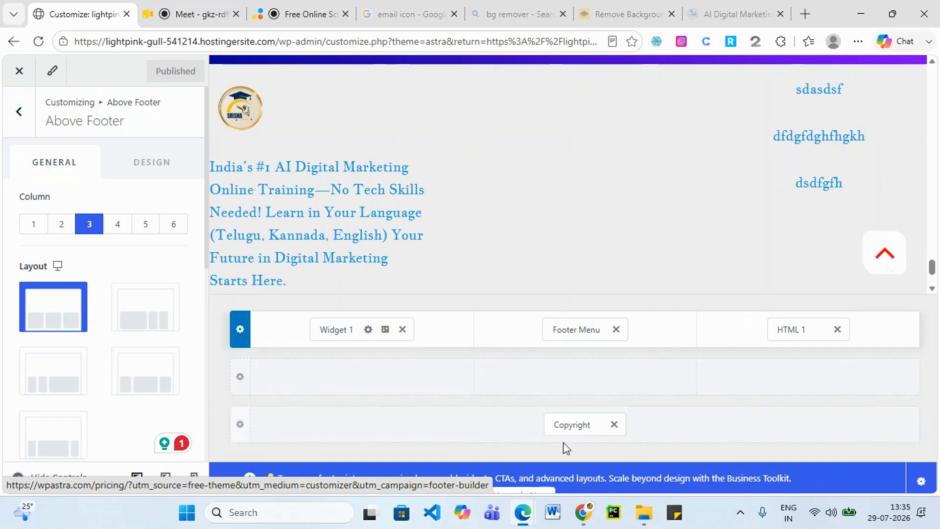
# Split the bottom footer row into two columns and add Social icons to the right column.
pyautogui.click(240, 424)
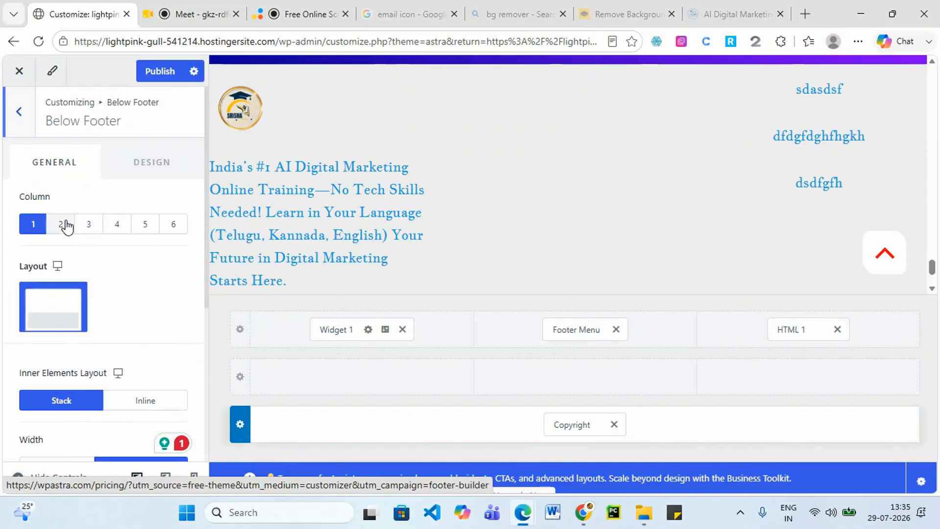
pyautogui.click(63, 224)
pyautogui.click(754, 424)
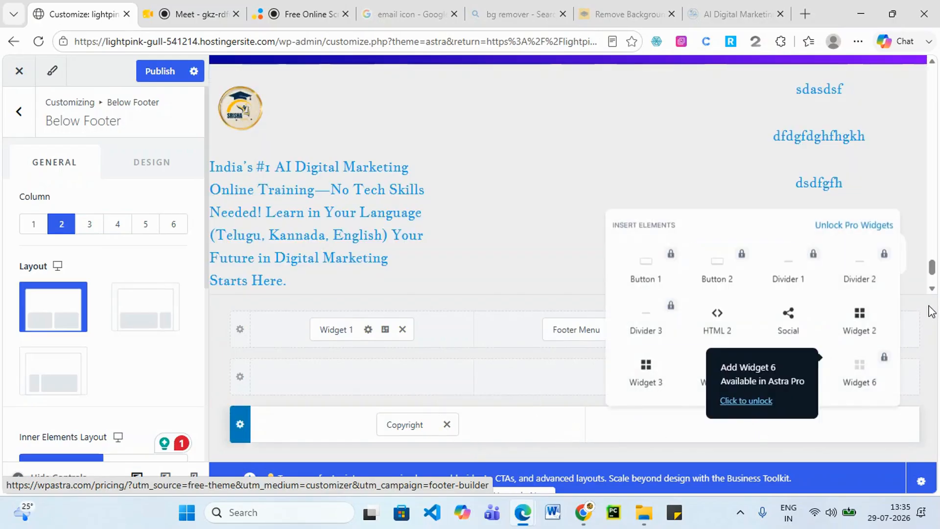
pyautogui.click(795, 332)
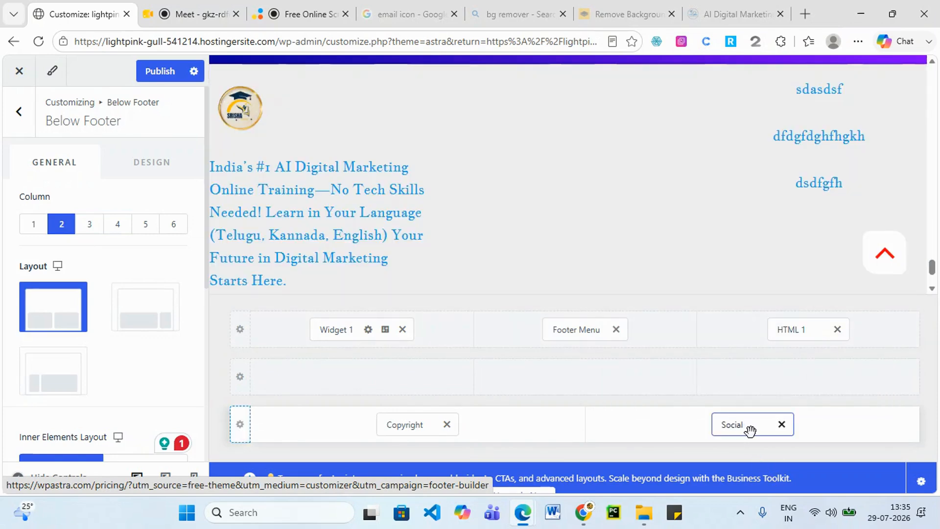
# Review the Facebook and Twitter social icon items, then publish the footer.
pyautogui.click(749, 431)
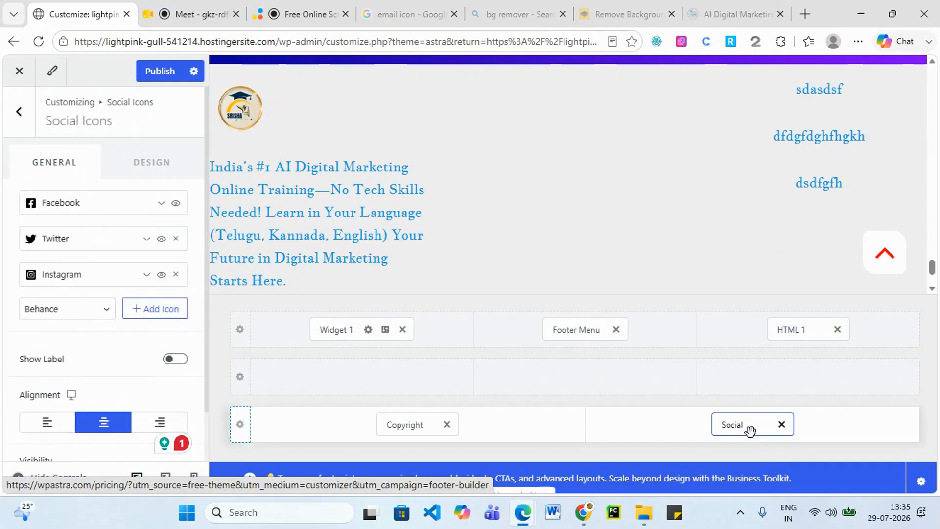
pyautogui.click(161, 203)
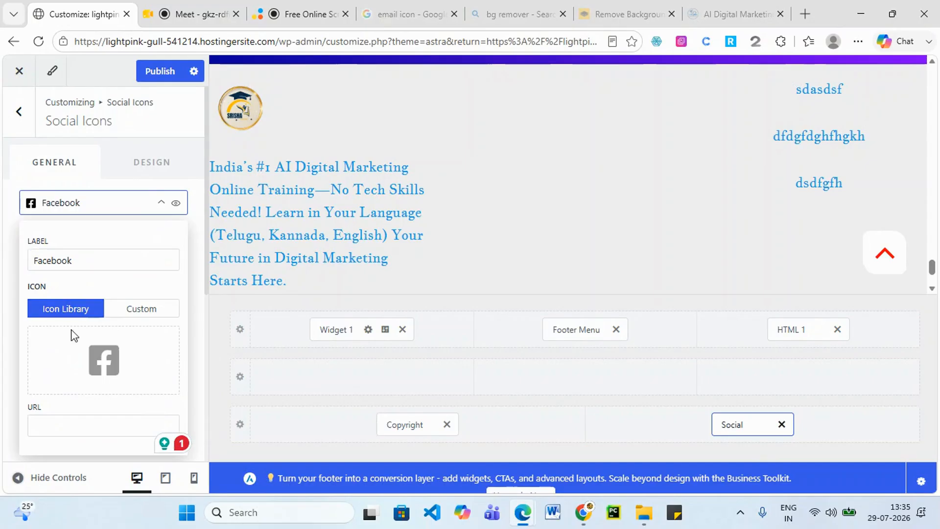
pyautogui.click(166, 203)
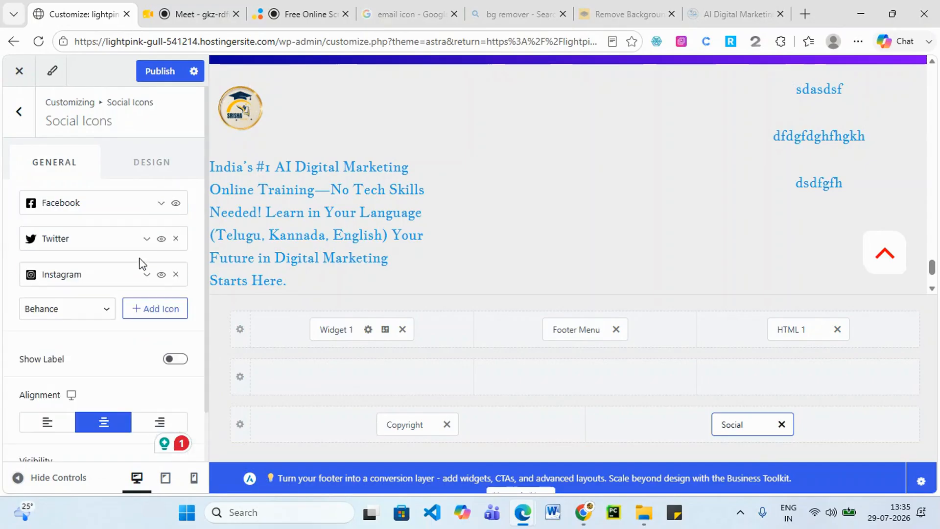
pyautogui.click(146, 240)
pyautogui.click(146, 239)
pyautogui.click(157, 66)
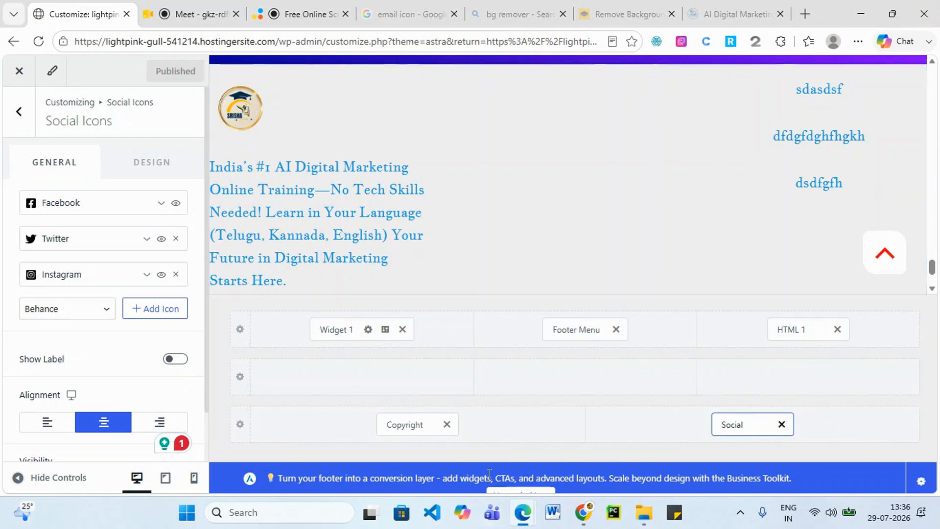
pyautogui.click(527, 519)
# Reload the live site and try the new Facebook icon beside the footer copyright.
pyautogui.click(834, 446)
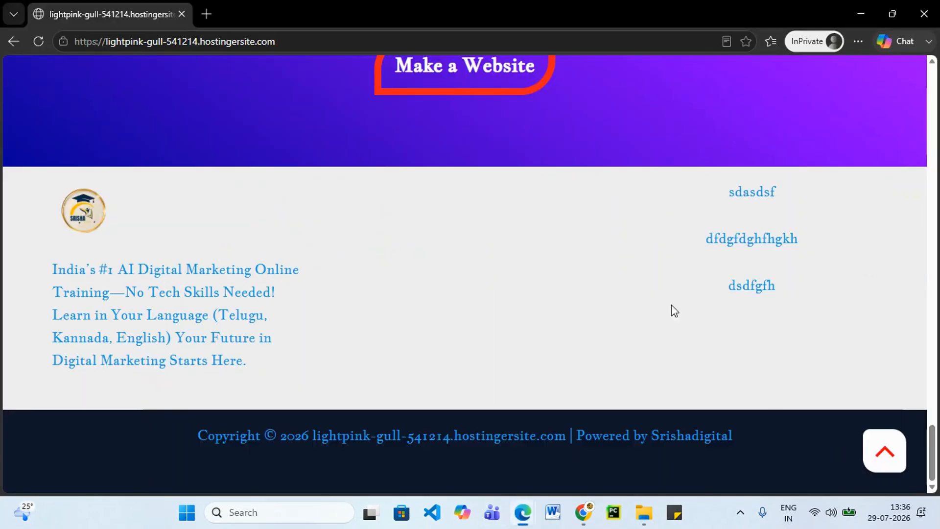
pyautogui.click(38, 40)
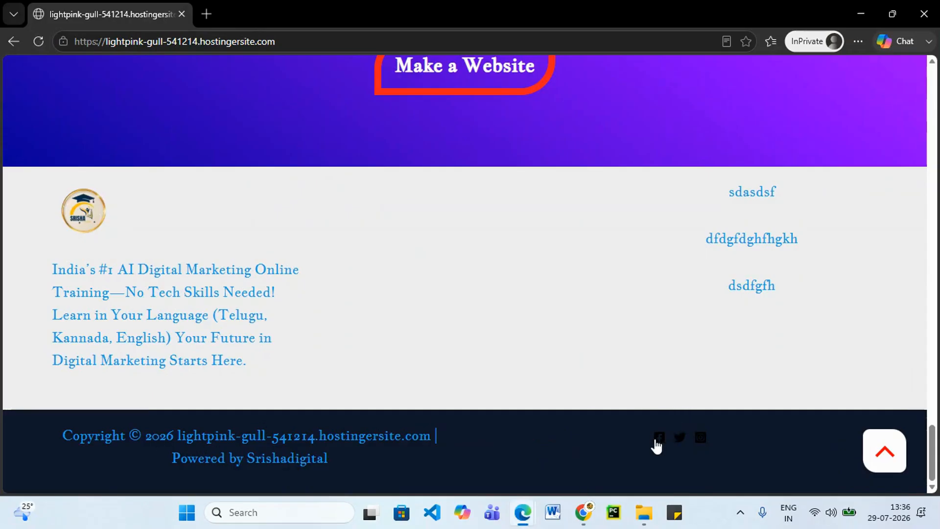
pyautogui.click(659, 439)
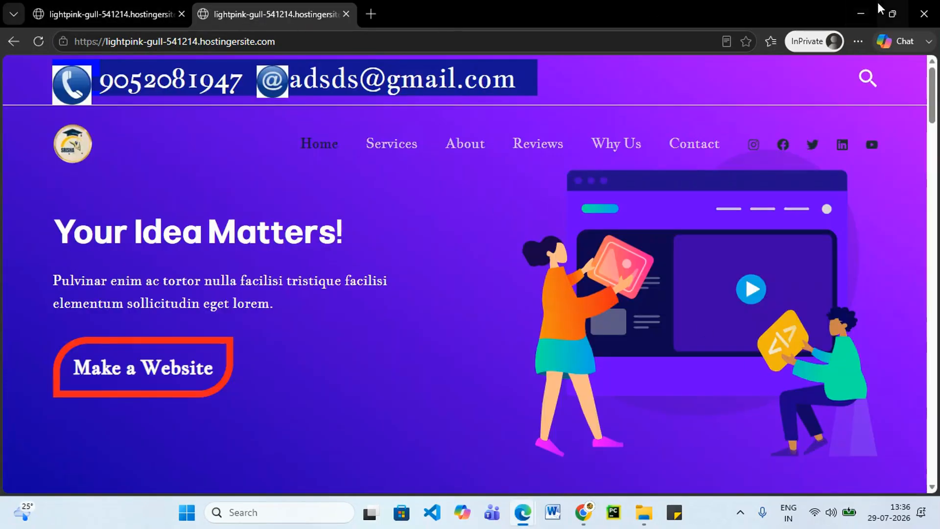
pyautogui.click(857, 14)
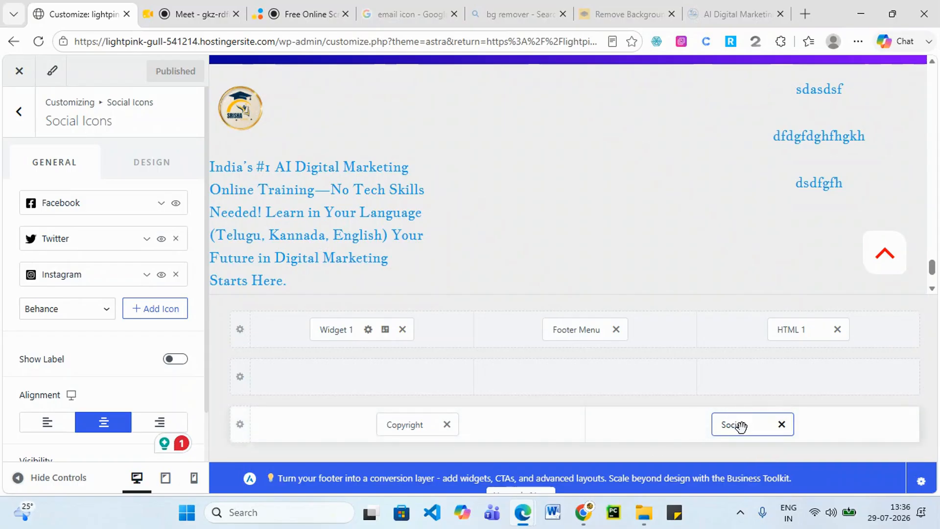
# Move Social icons to the middle row's centre, set the bottom row to 1 column, and publish.
pyautogui.moveTo(740, 426); pyautogui.dragTo(595, 402)
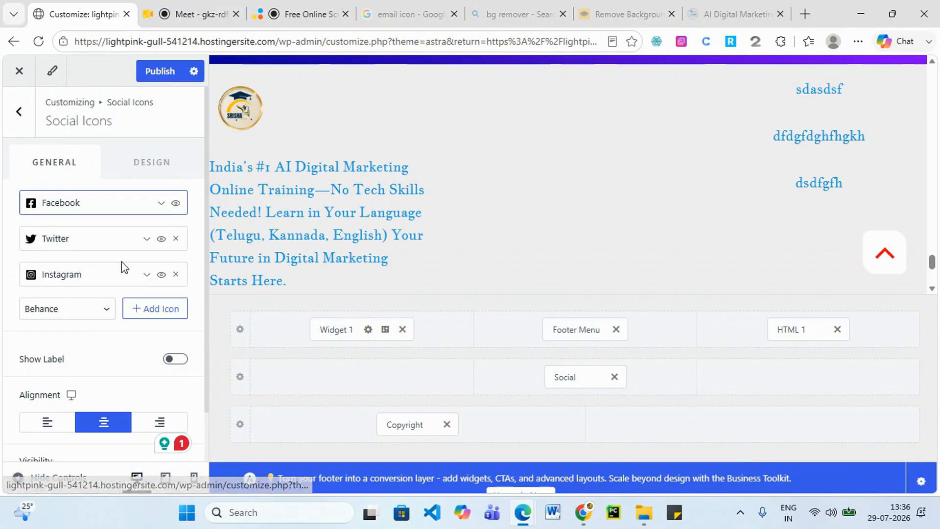
pyautogui.click(240, 423)
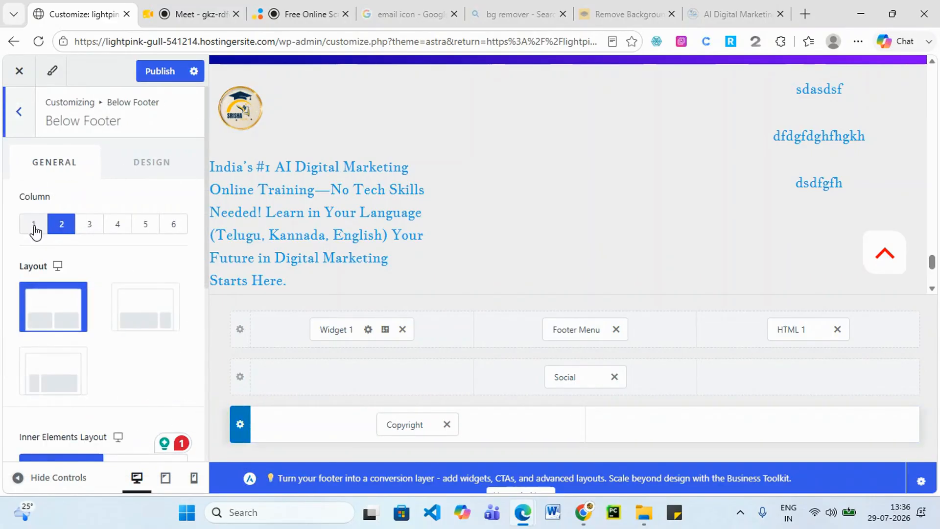
pyautogui.click(33, 226)
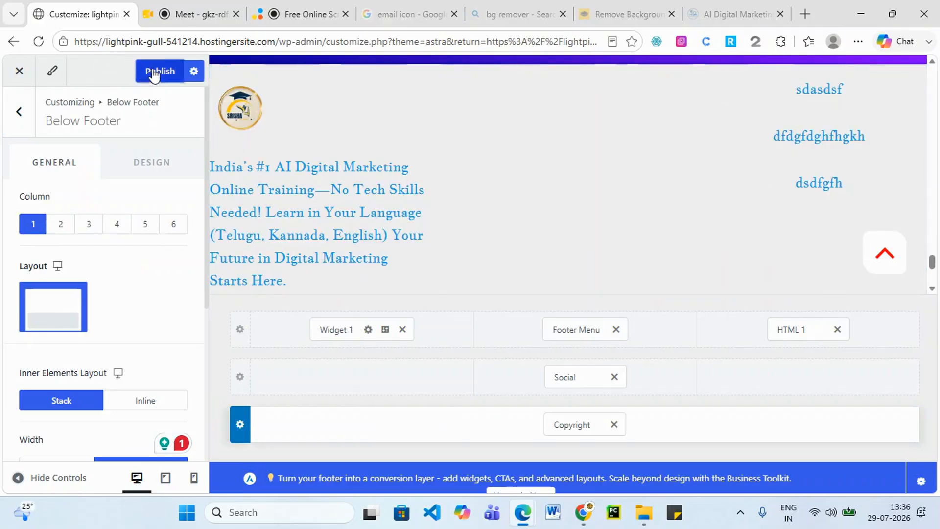
pyautogui.click(154, 72)
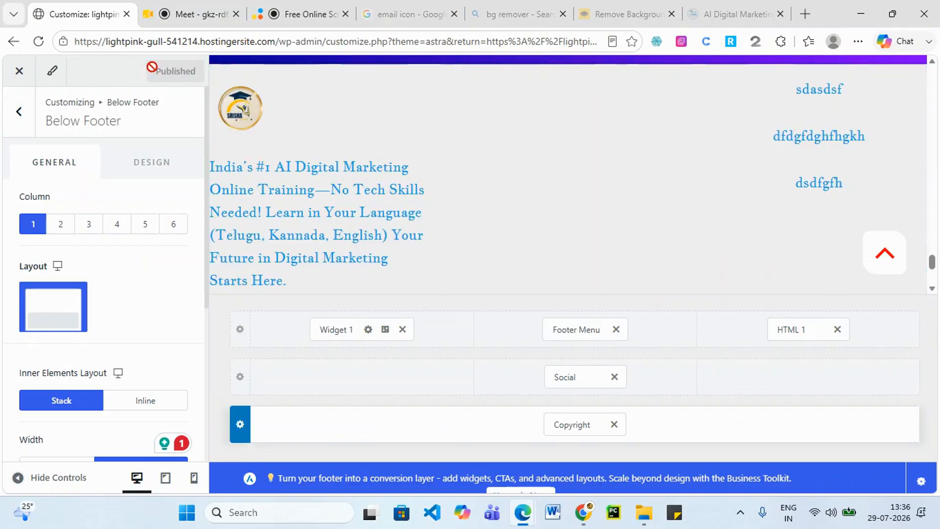
pyautogui.click(27, 124)
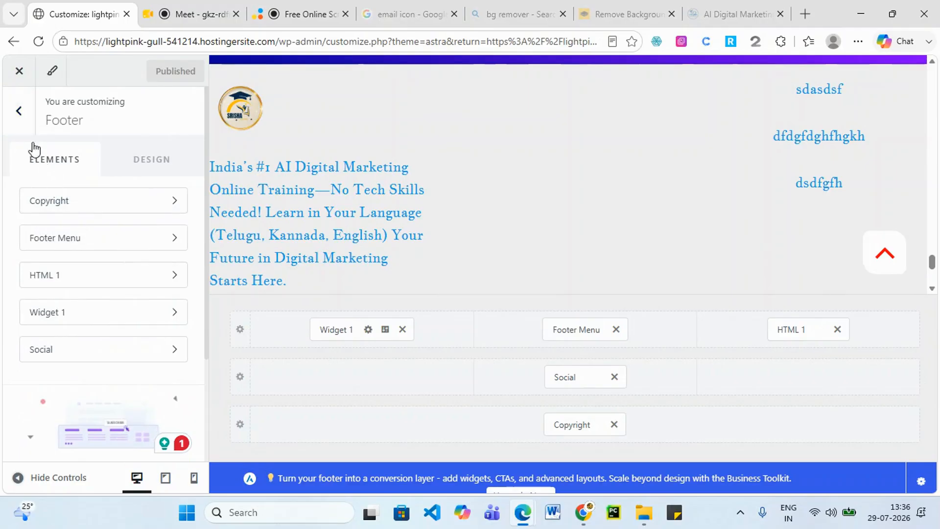
pyautogui.click(22, 115)
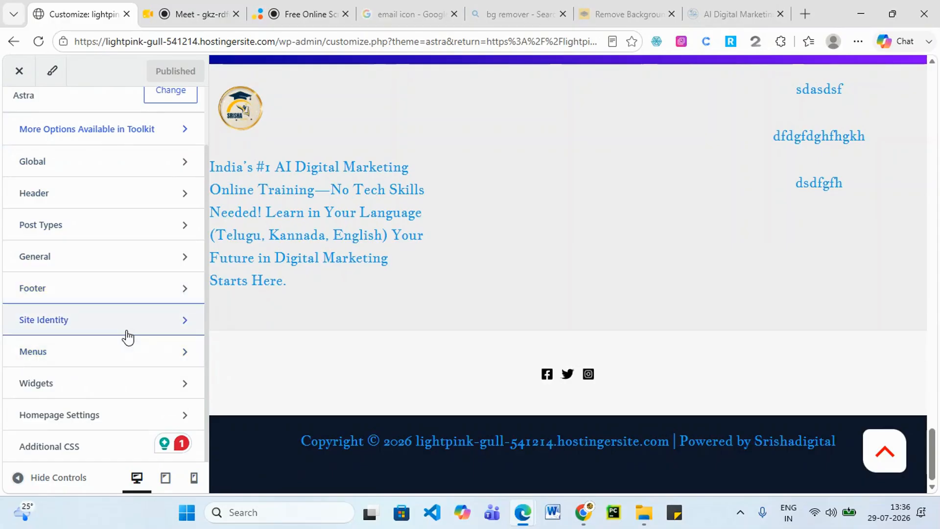
# Open Site Identity in the Customizer and start choosing a site icon image.
pyautogui.click(127, 332)
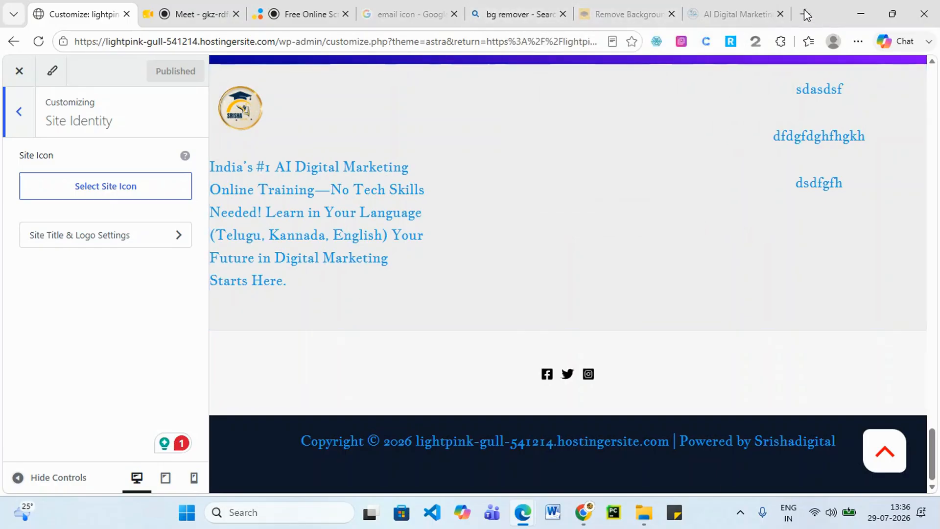
pyautogui.moveTo(696, 15)
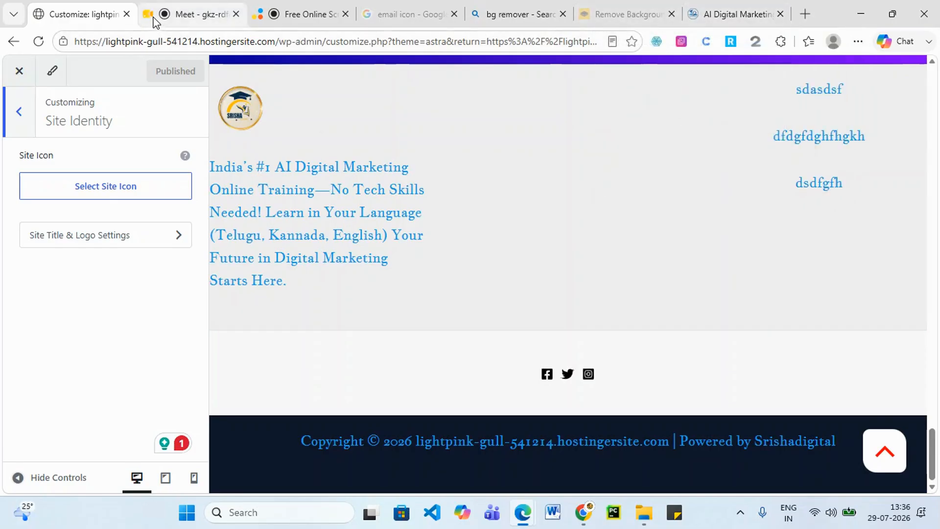
pyautogui.moveTo(156, 22)
pyautogui.moveTo(296, 17)
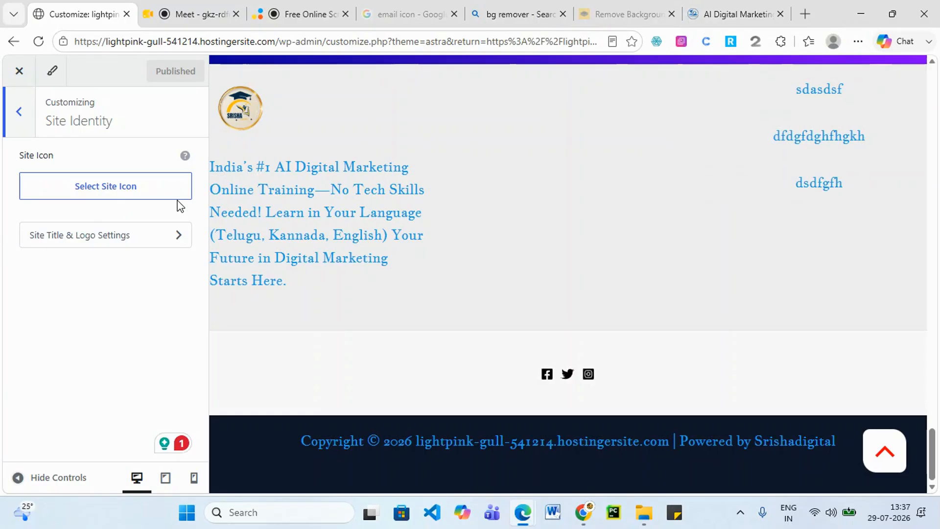
pyautogui.click(116, 196)
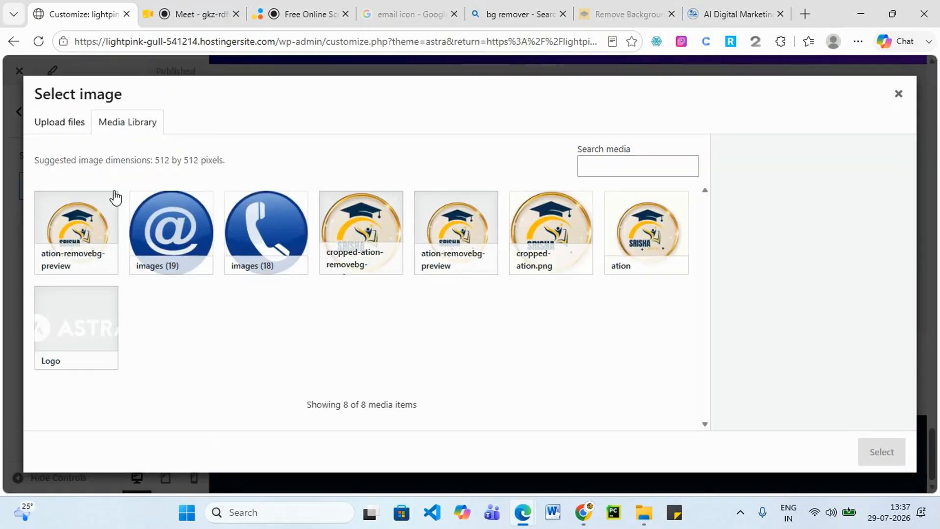
# Set the round SRISHA Digital logo, alt text 'logo', as the cropped site icon and publish.
pyautogui.click(79, 221)
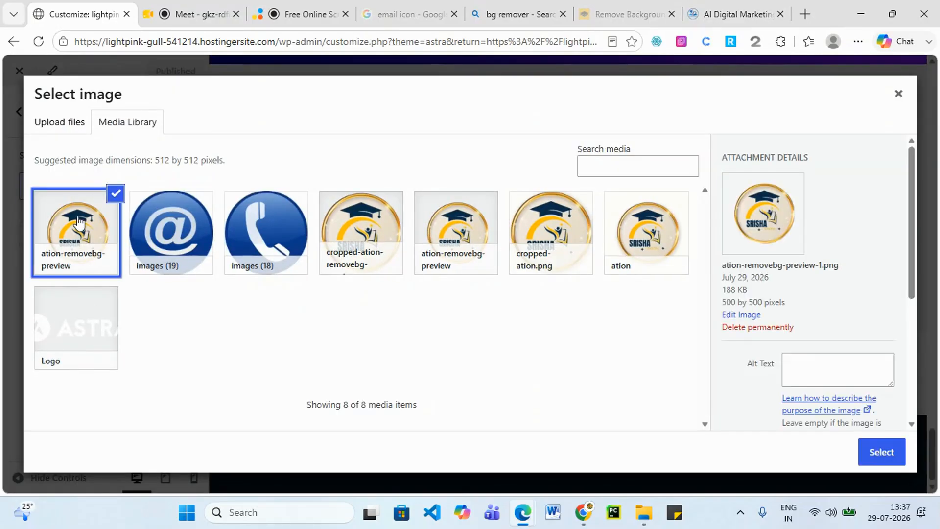
pyautogui.click(815, 363)
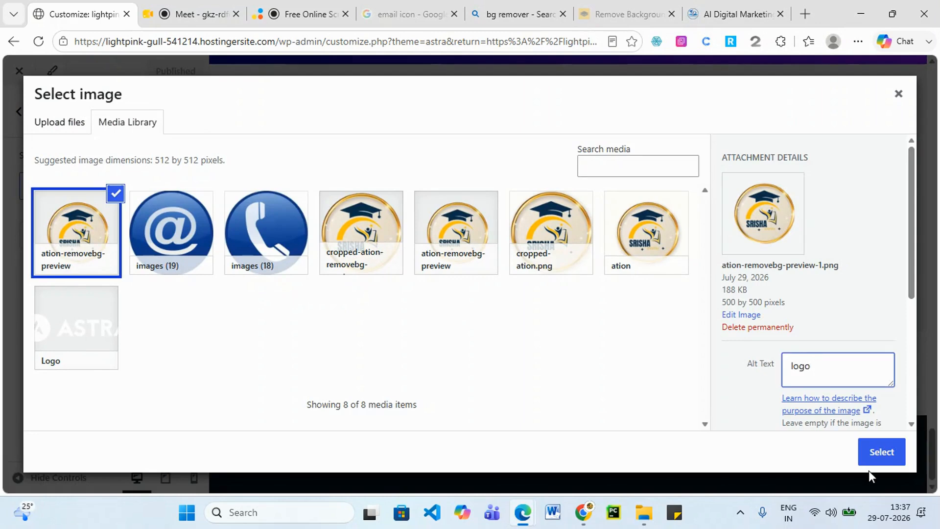
pyautogui.click(882, 460)
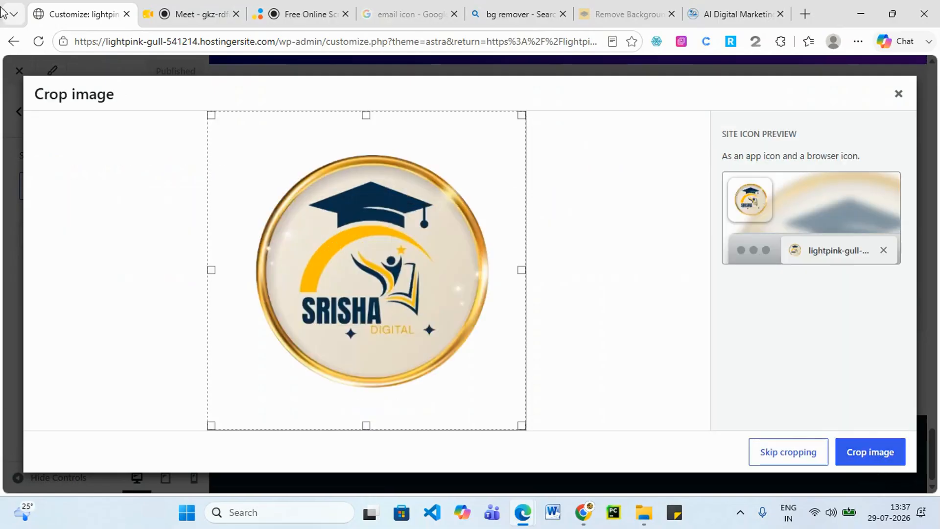
pyautogui.click(877, 449)
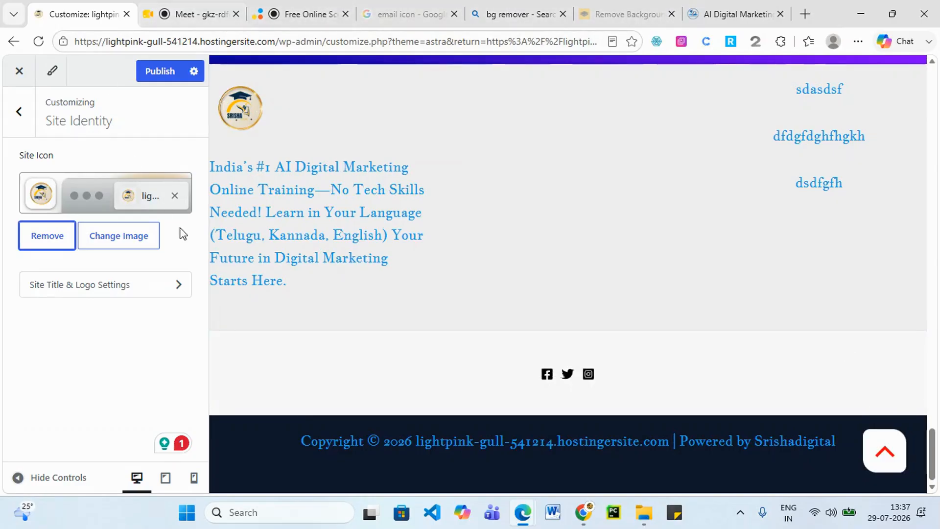
pyautogui.click(176, 70)
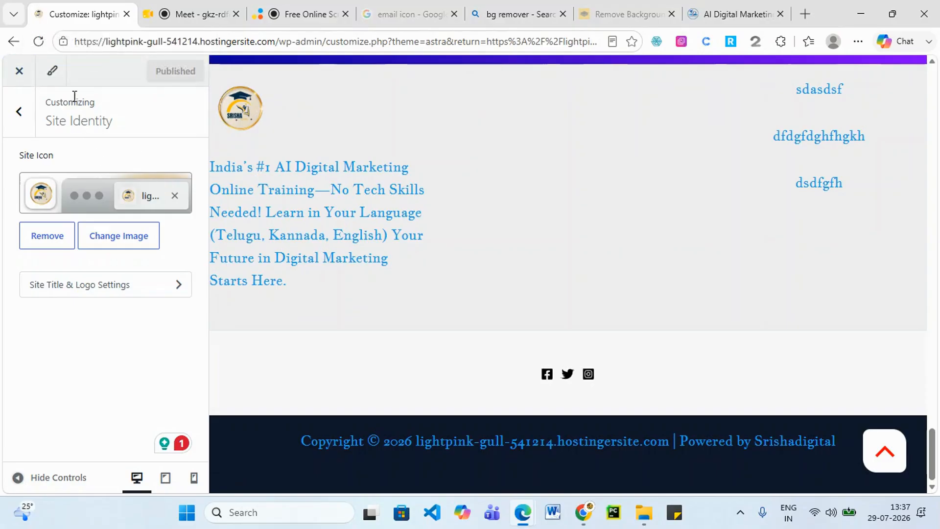
# Verify Homepage Settings uses the static Home page, then close the Customizer.
pyautogui.click(23, 113)
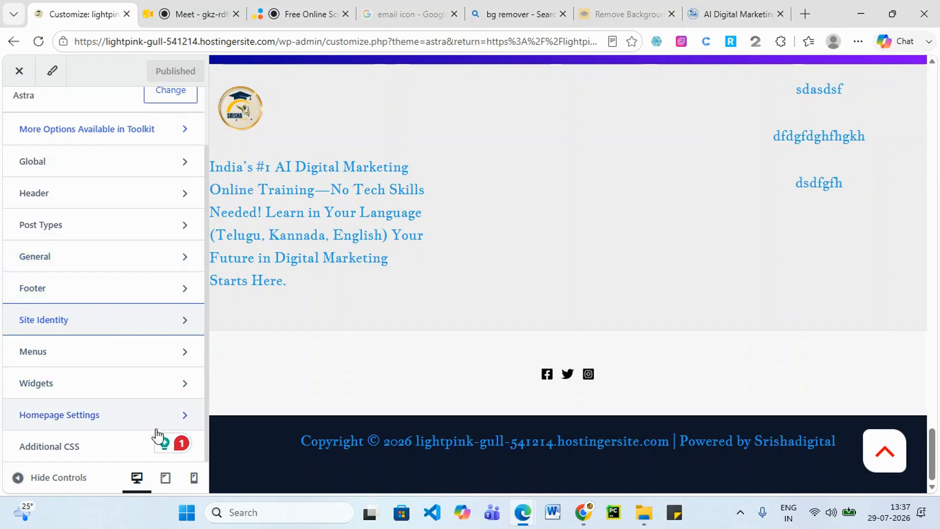
pyautogui.click(152, 391)
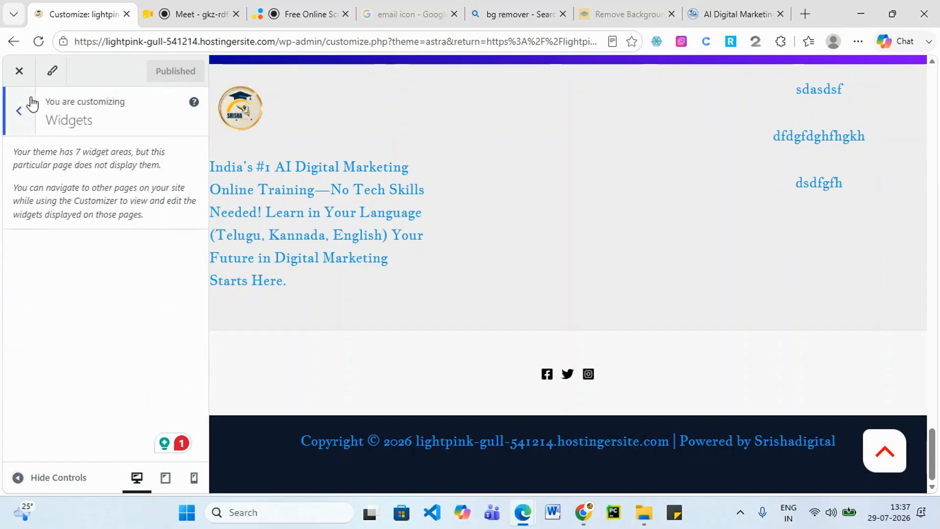
pyautogui.click(18, 112)
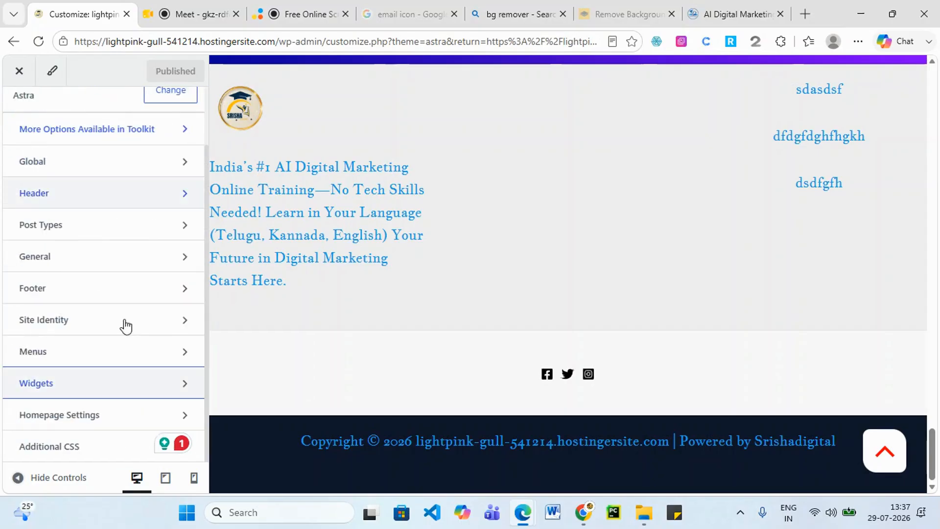
pyautogui.click(113, 420)
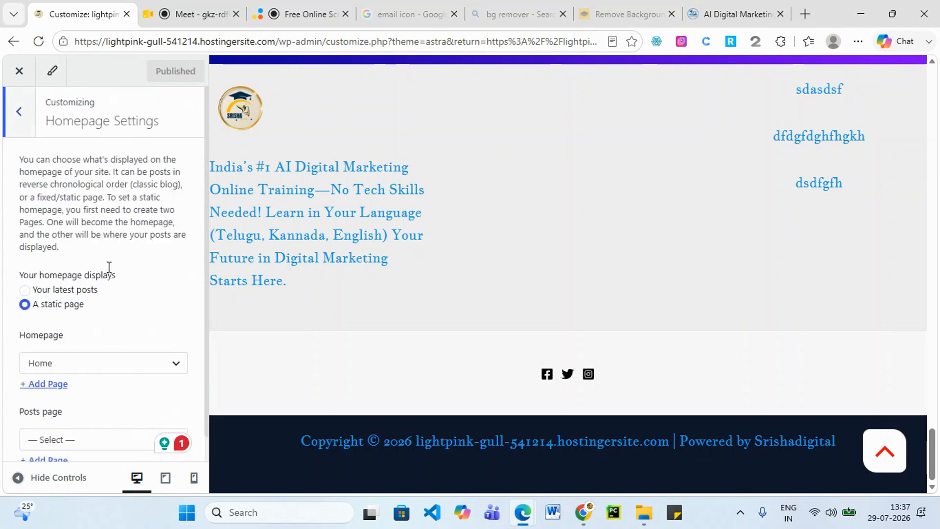
pyautogui.scroll(-1, 109, 257)
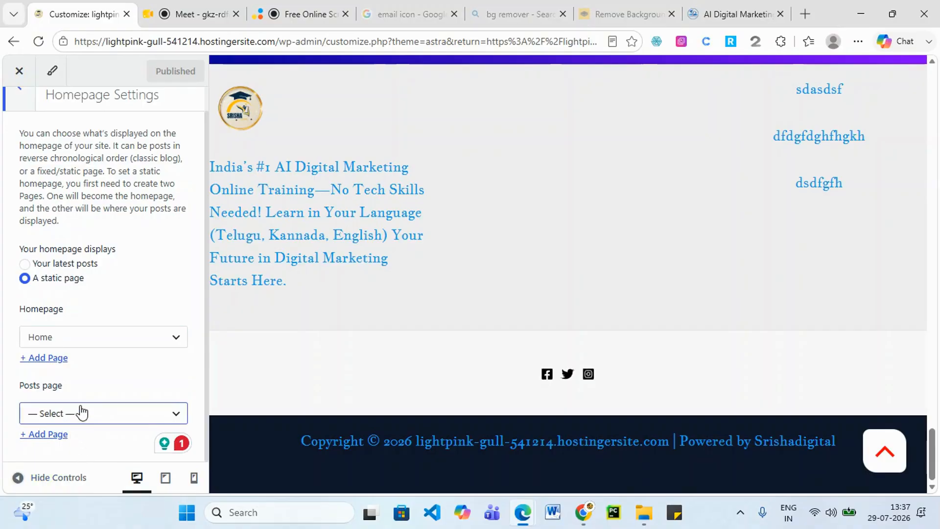
pyautogui.scroll(1, 38, 170)
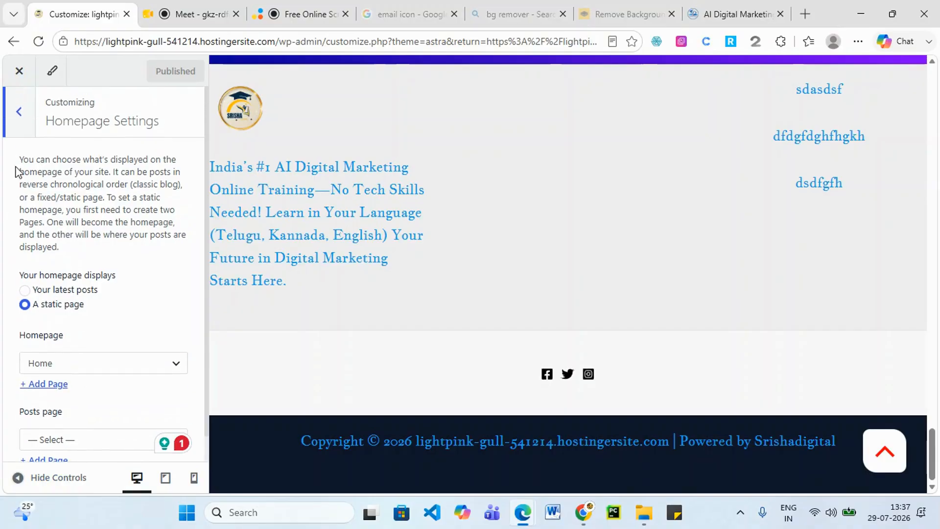
pyautogui.click(19, 114)
pyautogui.scroll(2, 57, 416)
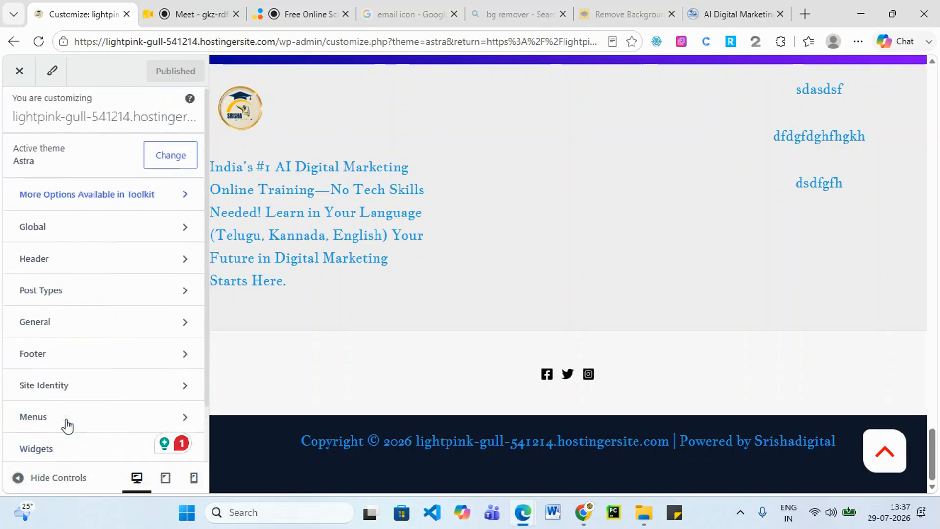
pyautogui.click(20, 71)
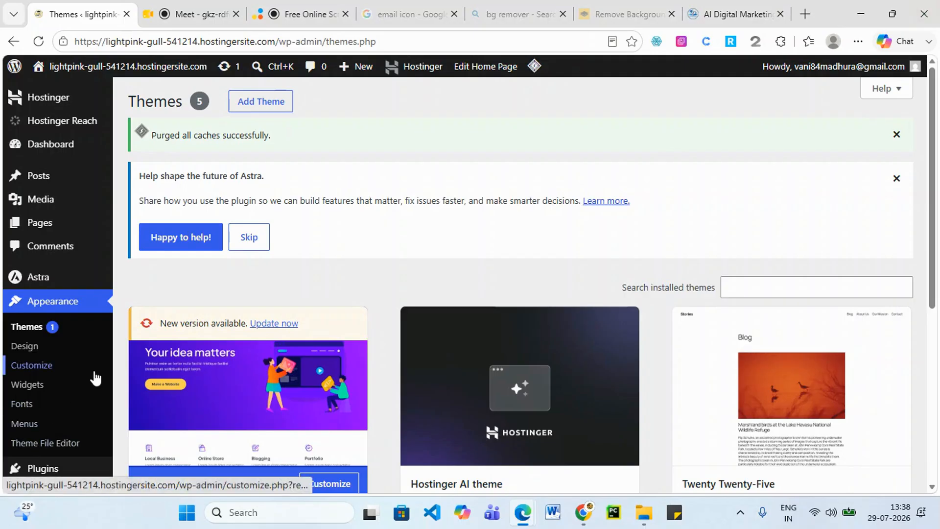
pyautogui.click(714, 13)
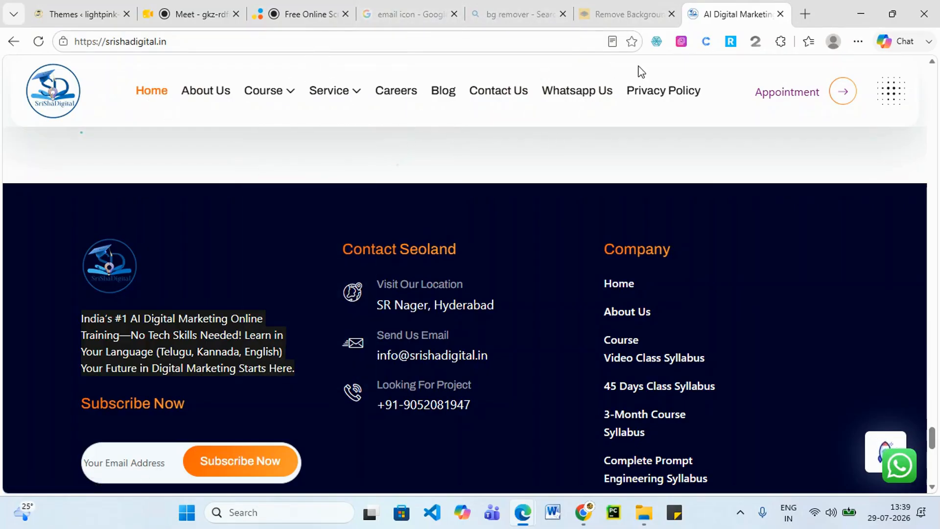
pyautogui.click(69, 7)
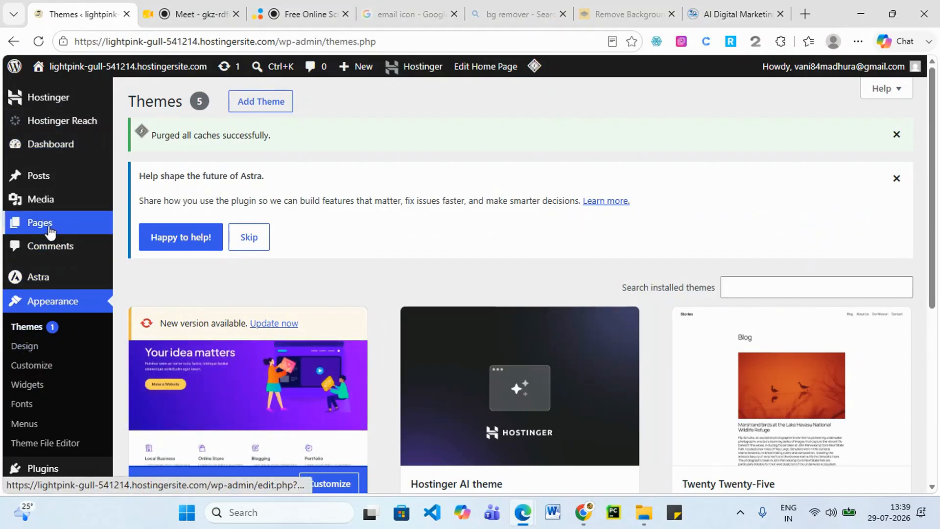
# Start a new page from the Pages list and dismiss the editor welcome guide.
pyautogui.moveTo(49, 228)
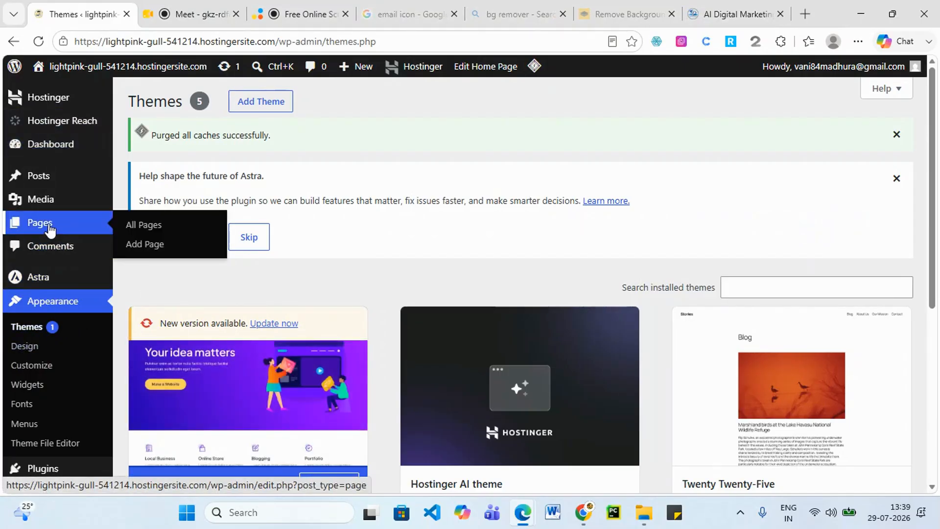
pyautogui.click(49, 224)
pyautogui.scroll(-3, 297, 304)
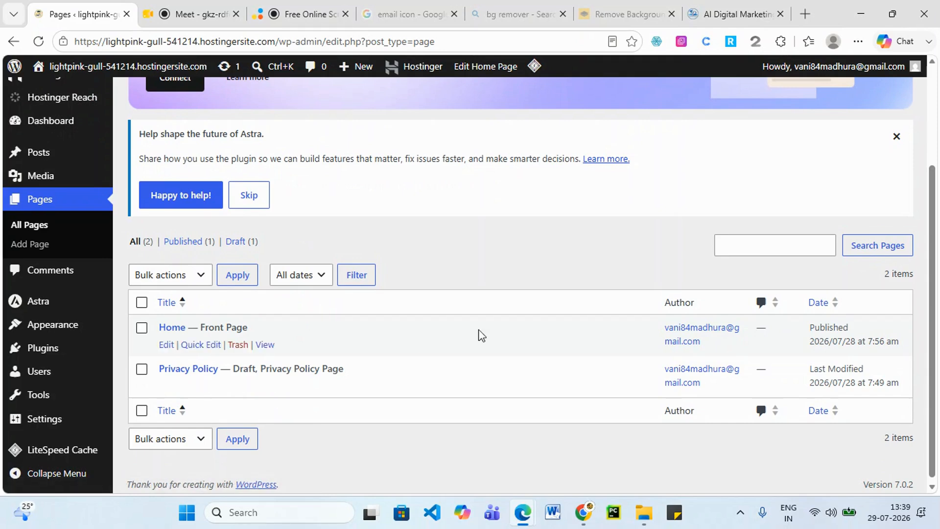
pyautogui.scroll(3, 478, 334)
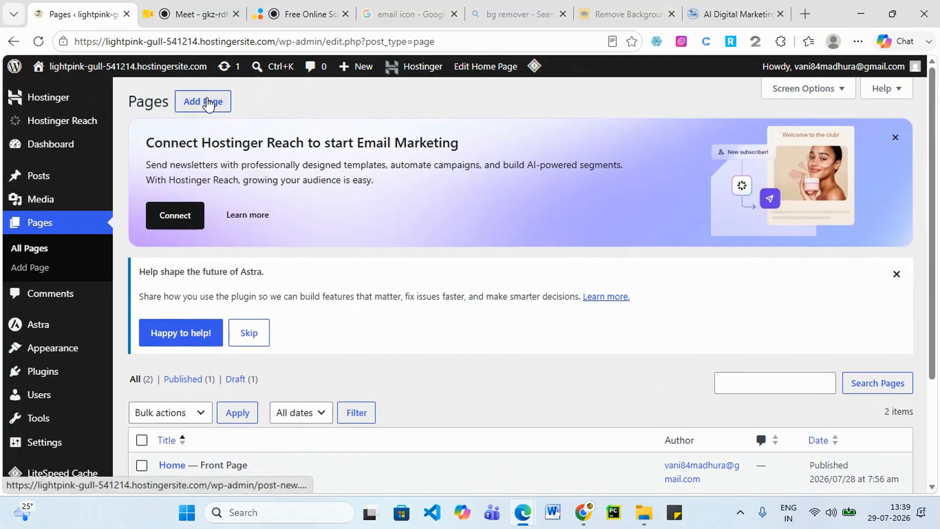
pyautogui.click(208, 104)
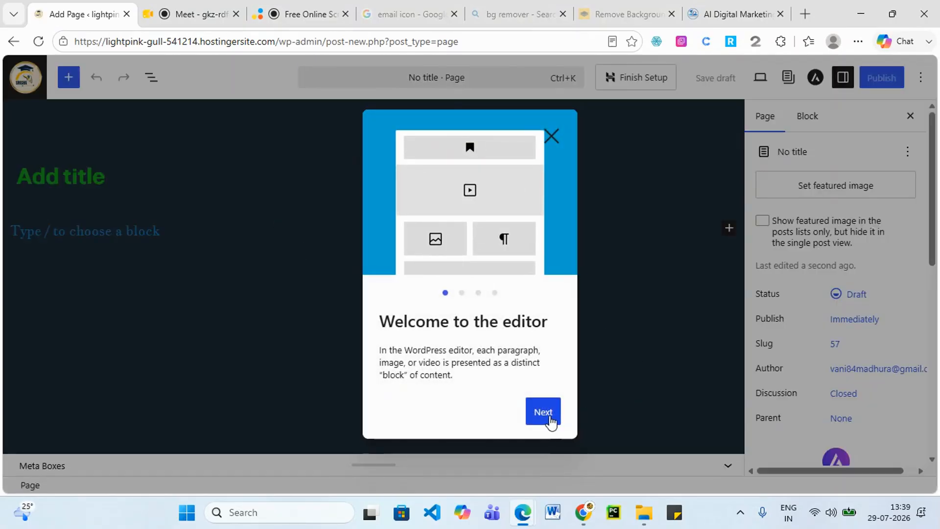
pyautogui.click(553, 138)
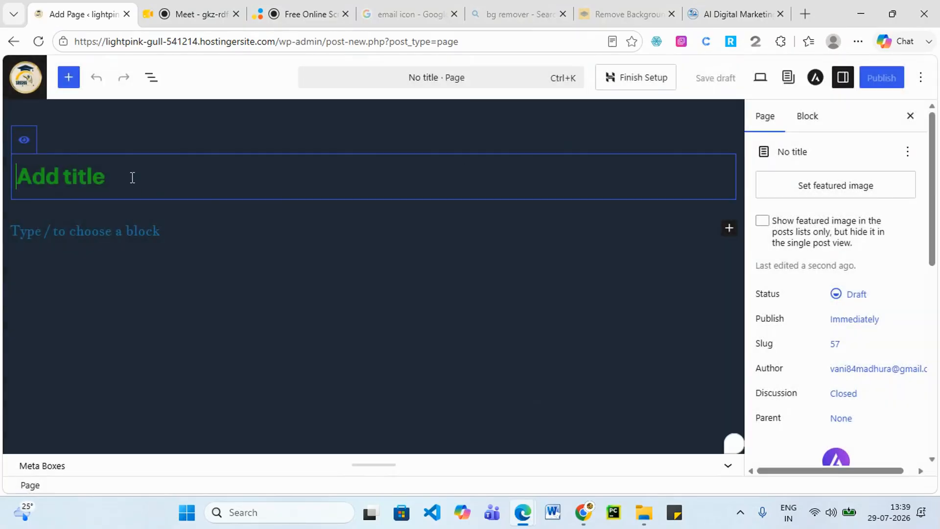
# Title the page 'About Us', publish it, and return to the Pages list.
pyautogui.write('Abou')
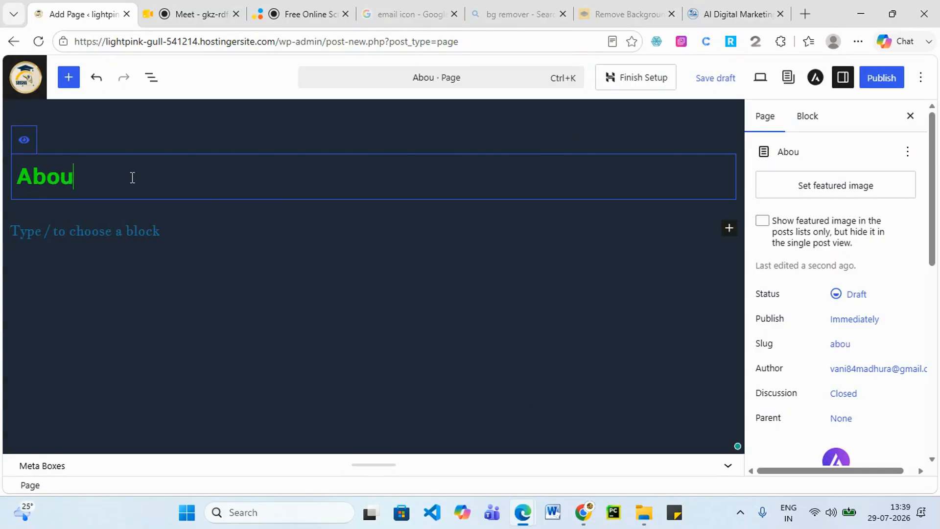
pyautogui.write('t Us')
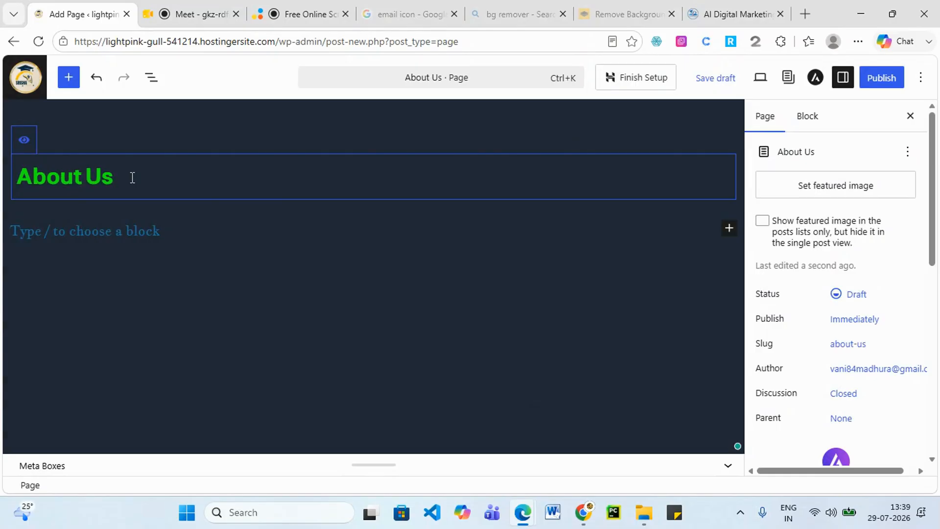
pyautogui.click(887, 81)
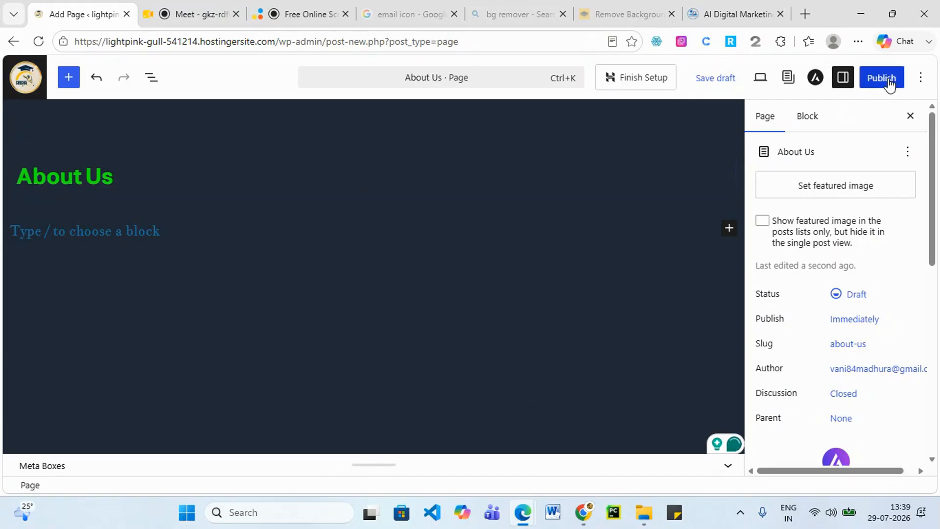
pyautogui.click(888, 83)
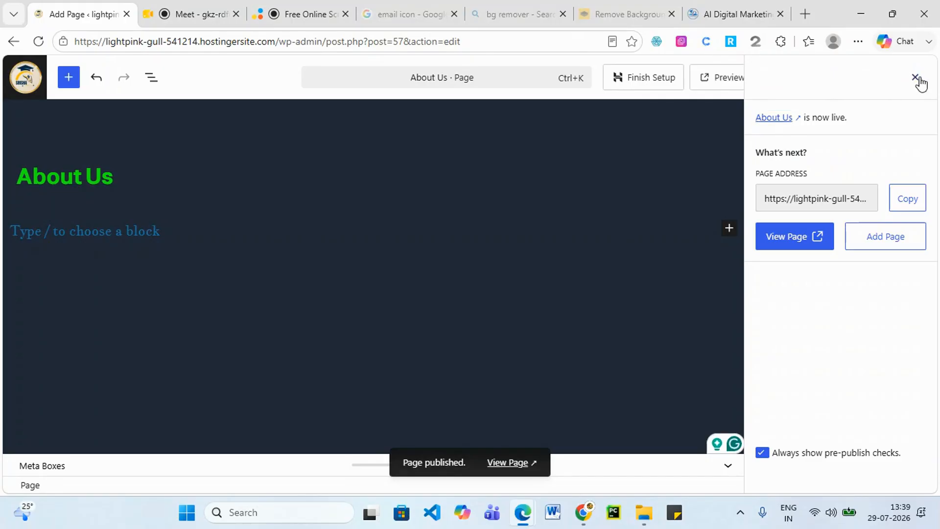
pyautogui.click(915, 79)
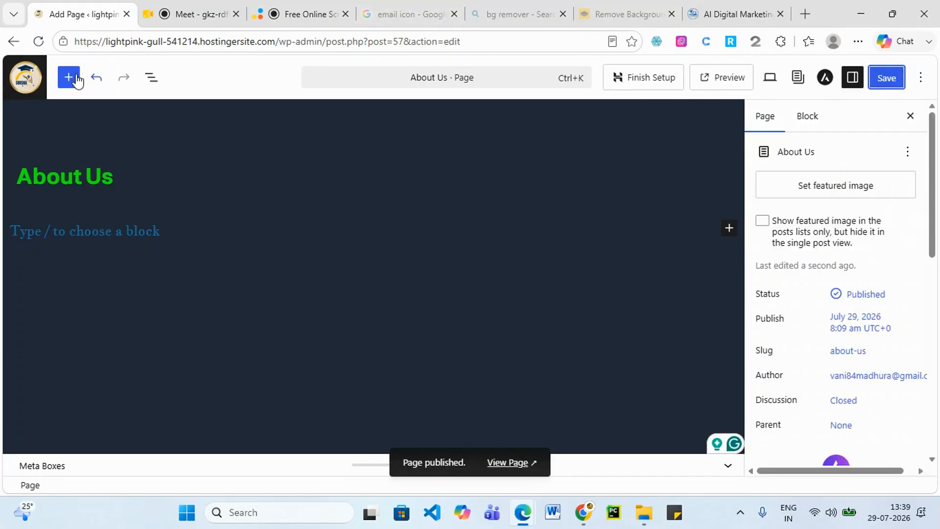
pyautogui.click(25, 79)
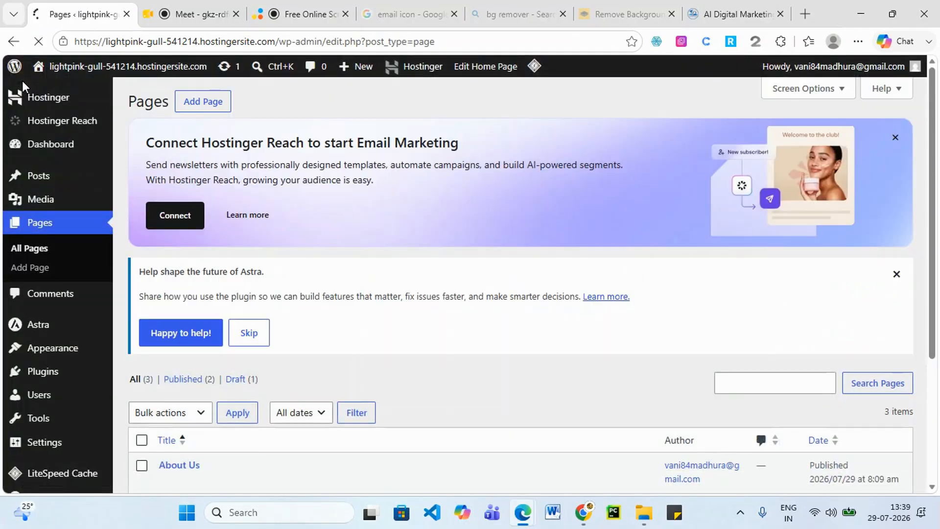
pyautogui.scroll(-4, 272, 327)
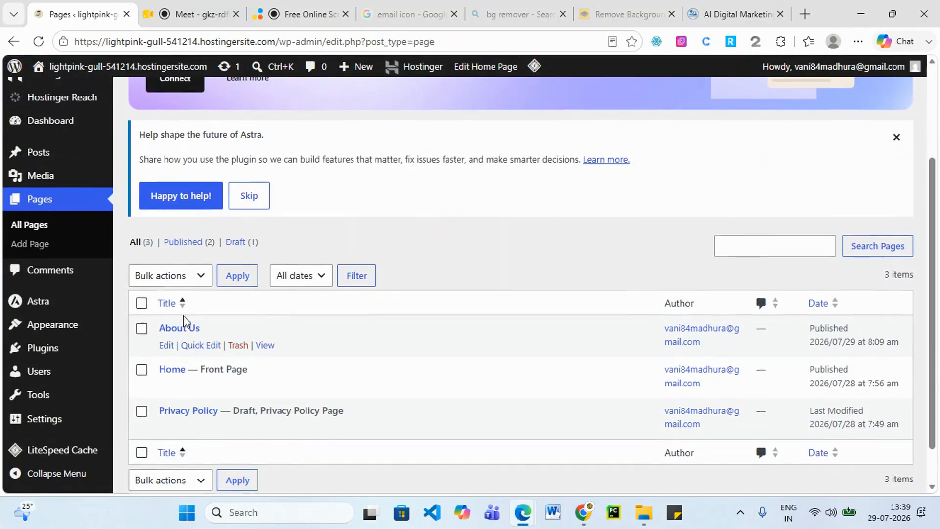
pyautogui.scroll(5, 185, 323)
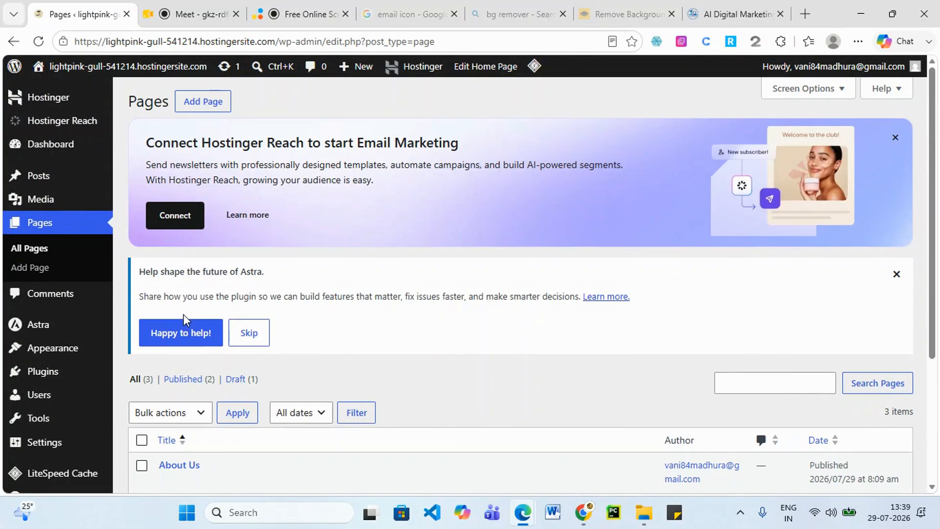
# Add a page titled 'Contact Us', publish it, and return to the Pages list.
pyautogui.click(205, 102)
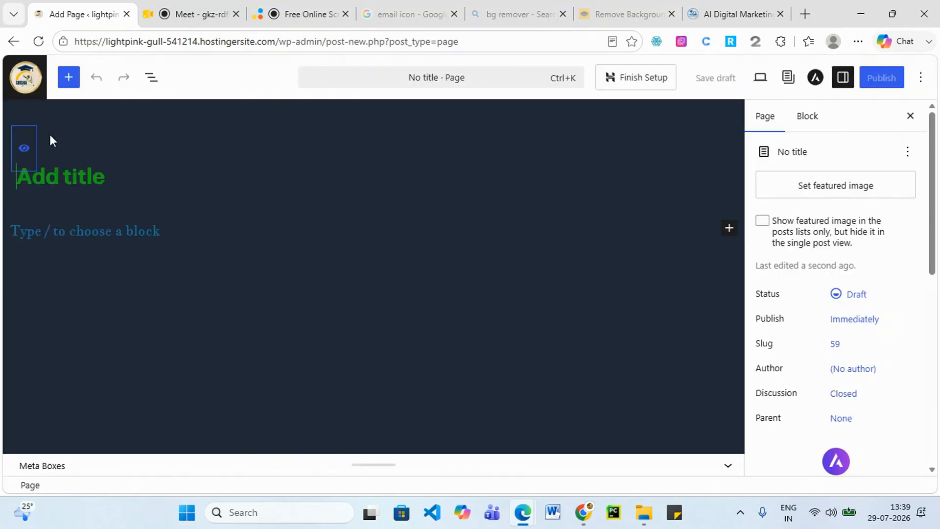
pyautogui.click(78, 178)
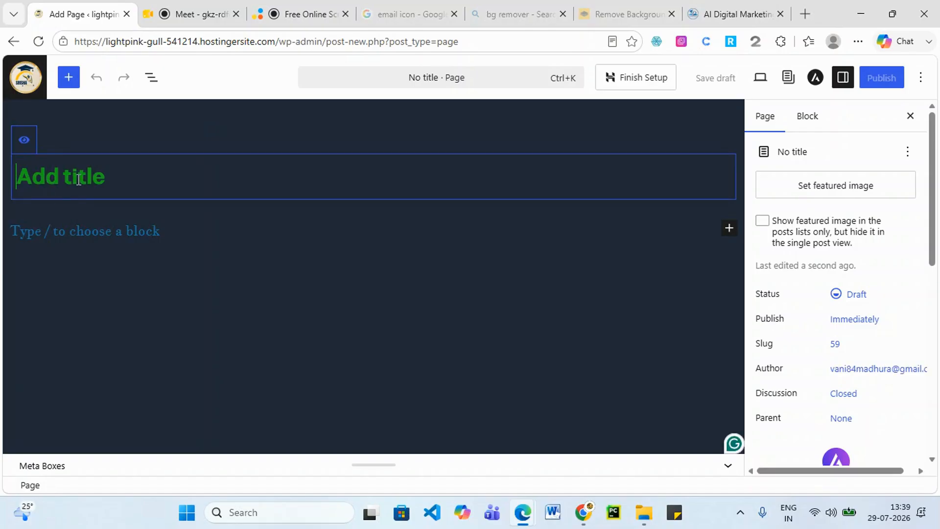
pyautogui.write('Contac')
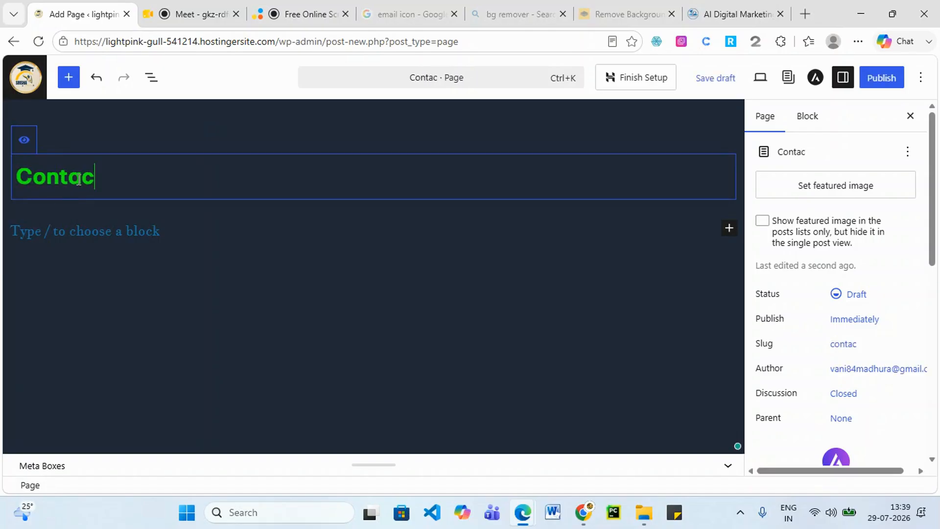
pyautogui.write('t Us')
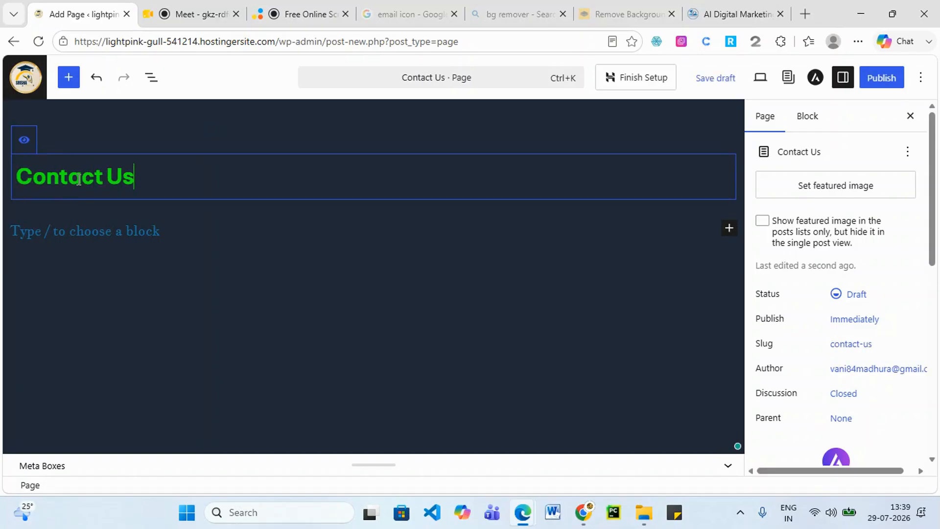
pyautogui.click(879, 79)
pyautogui.click(880, 79)
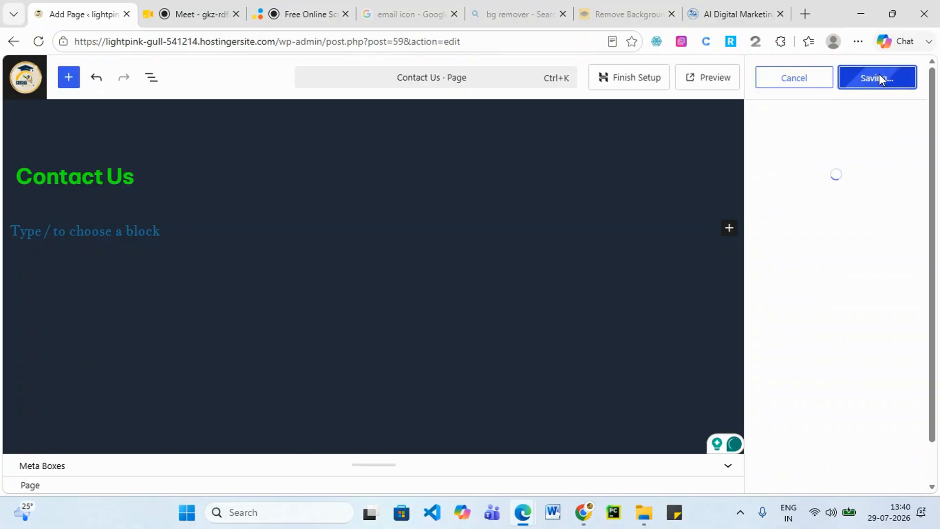
pyautogui.click(22, 77)
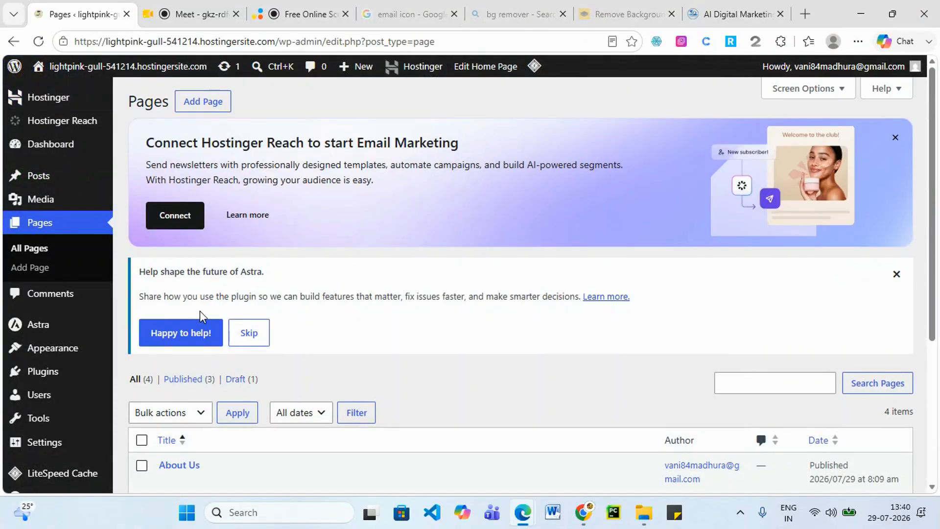
pyautogui.scroll(-3, 213, 318)
pyautogui.scroll(1, 212, 353)
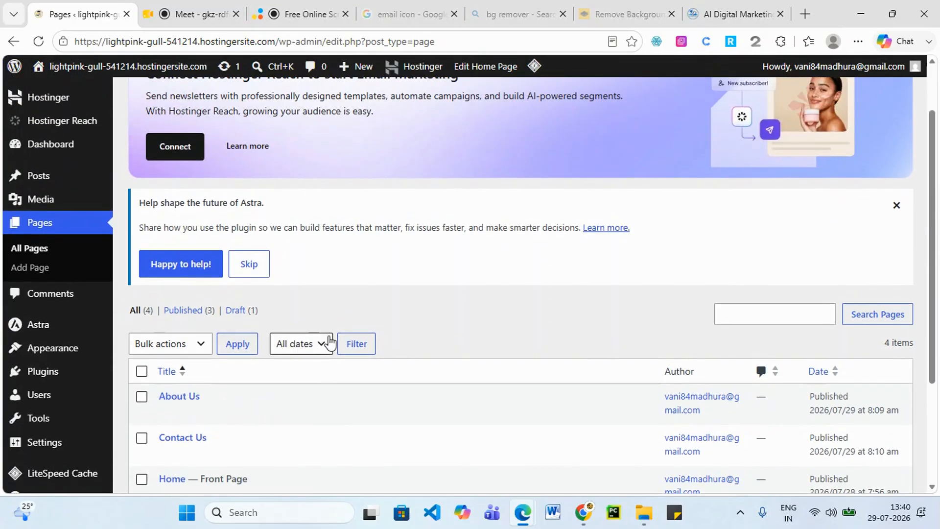
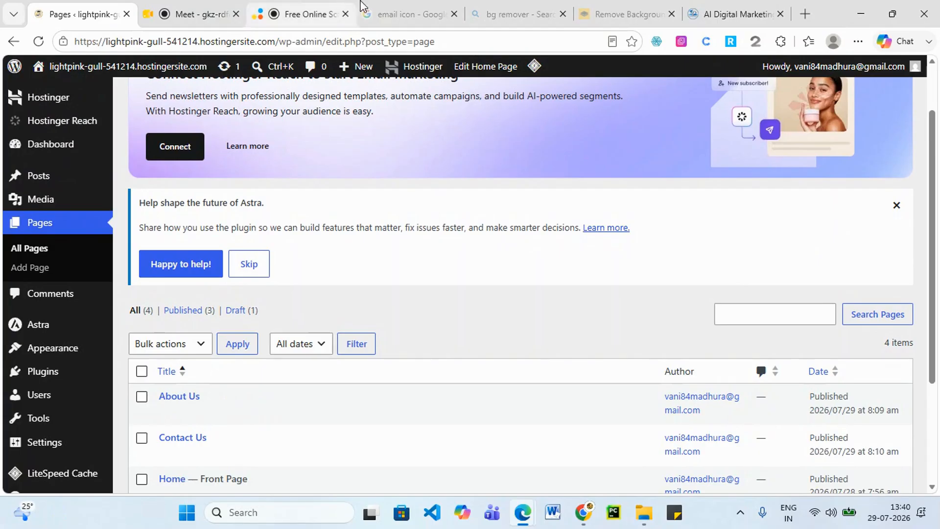
# Add a page titled 'Service', publish it, and return to the Pages list.
pyautogui.scroll(2, 245, 147)
pyautogui.click(210, 105)
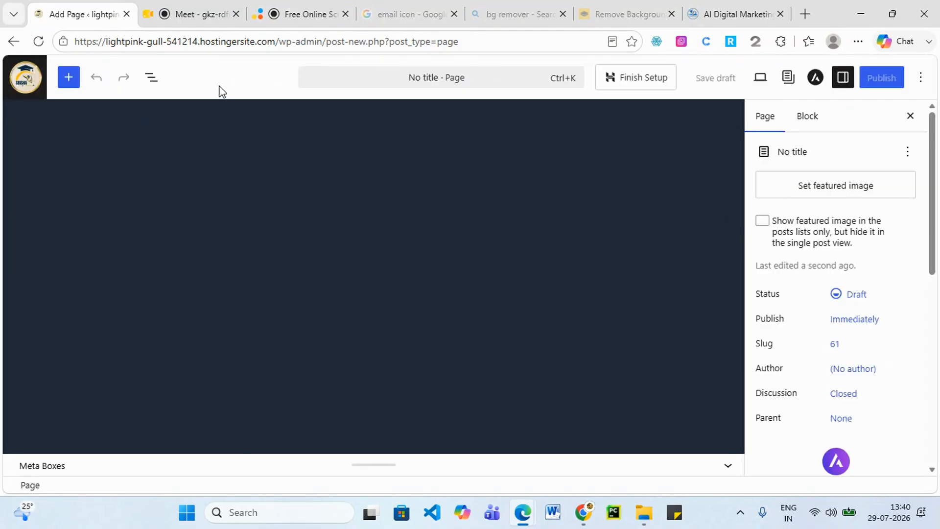
pyautogui.write('Service')
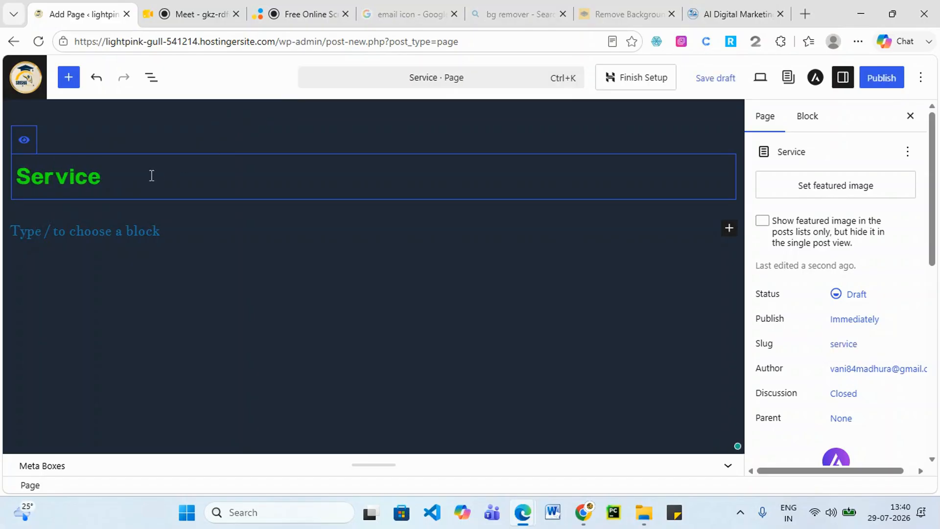
pyautogui.click(877, 79)
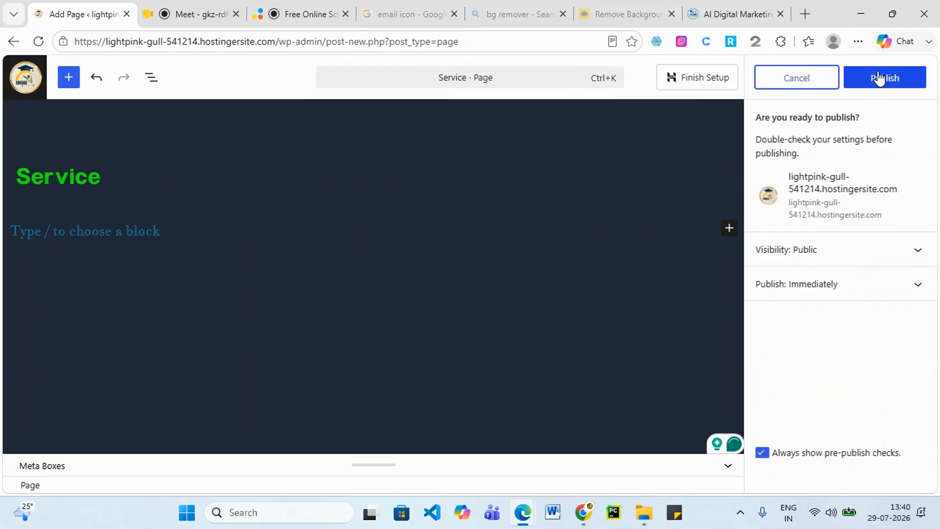
pyautogui.click(878, 79)
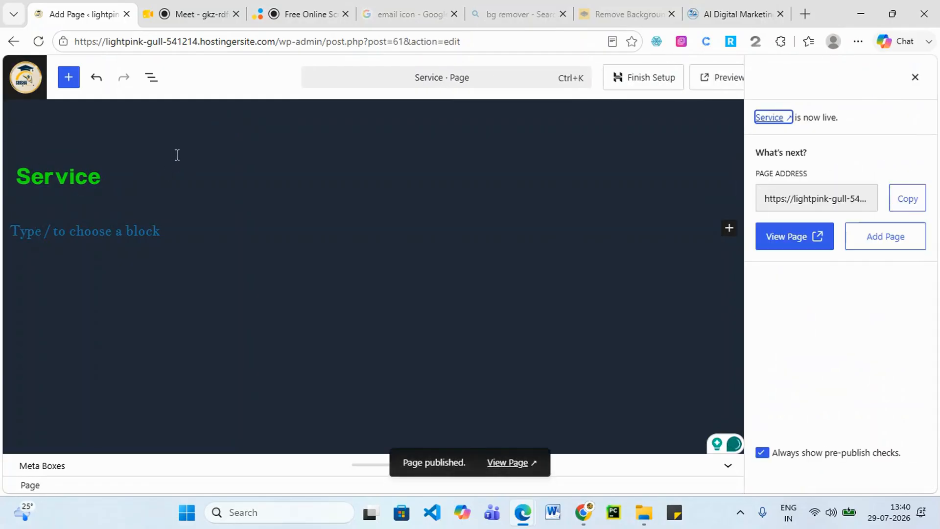
pyautogui.click(27, 81)
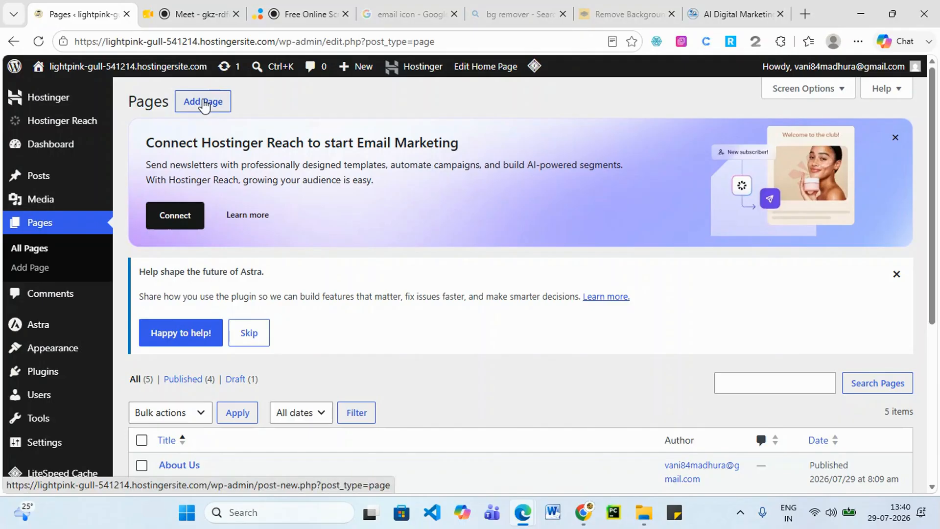
# Add a page titled 'Digital Marketing', publish it, and return to the Pages list.
pyautogui.click(204, 105)
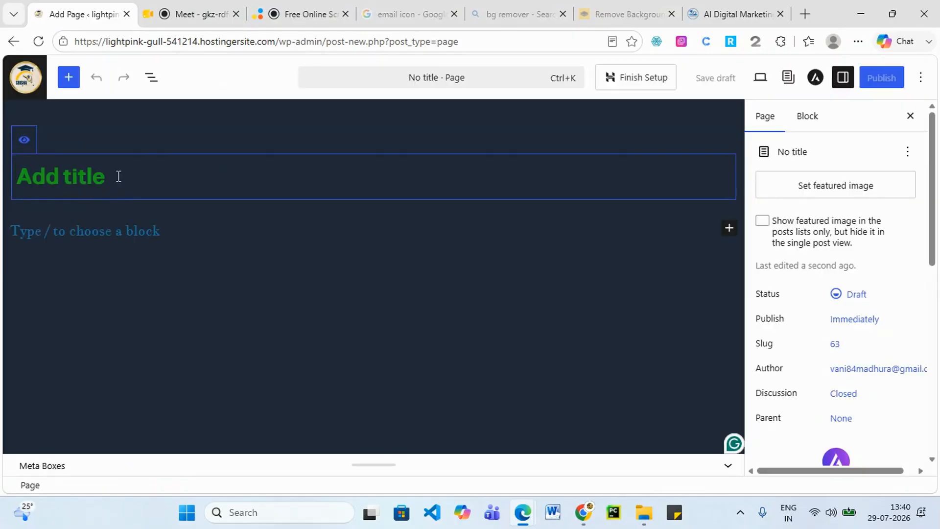
pyautogui.write('Digital')
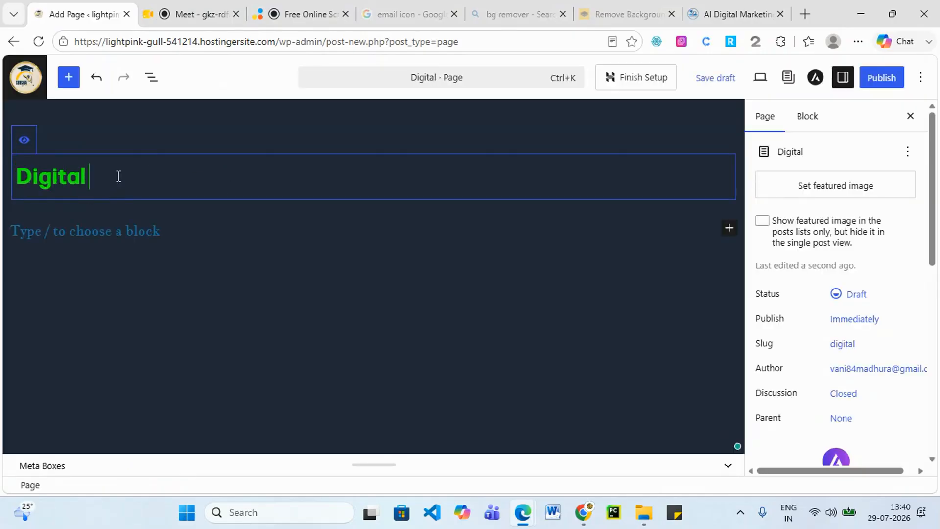
pyautogui.write(' Marketi')
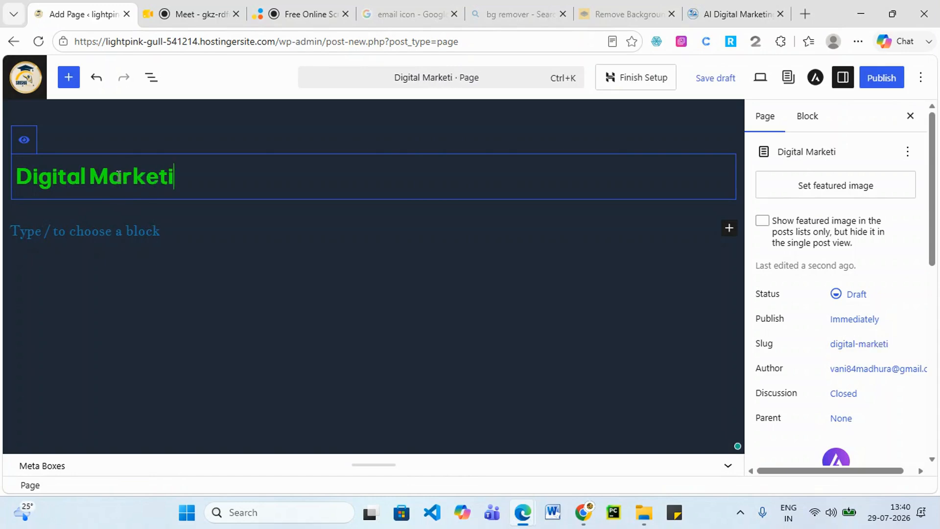
pyautogui.write('ng')
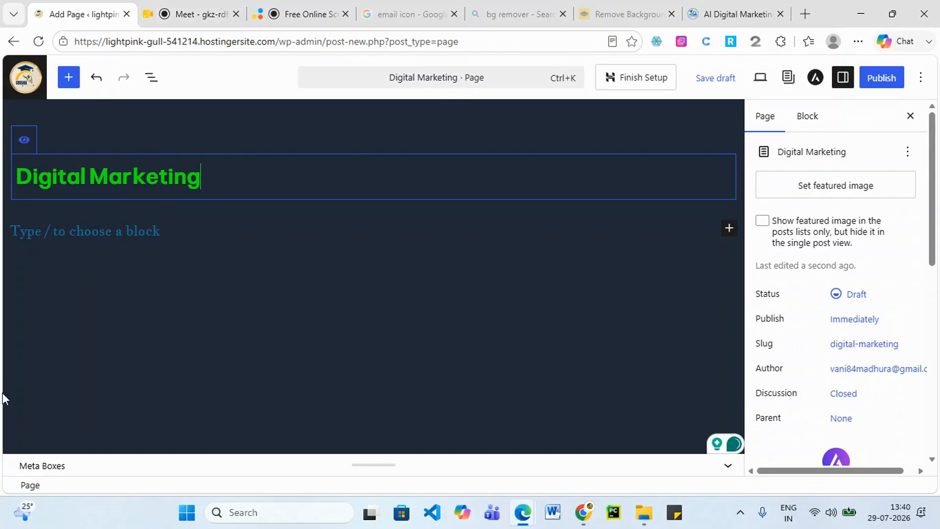
pyautogui.click(879, 79)
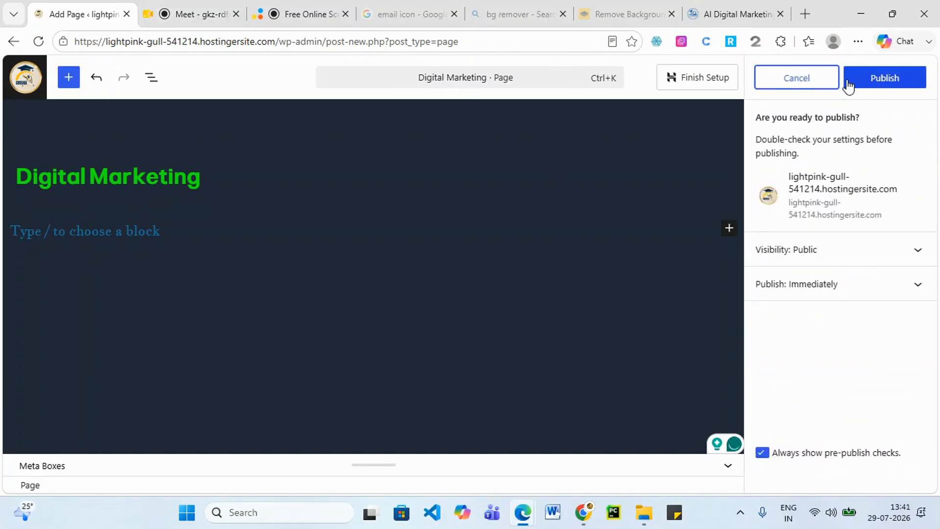
pyautogui.click(871, 78)
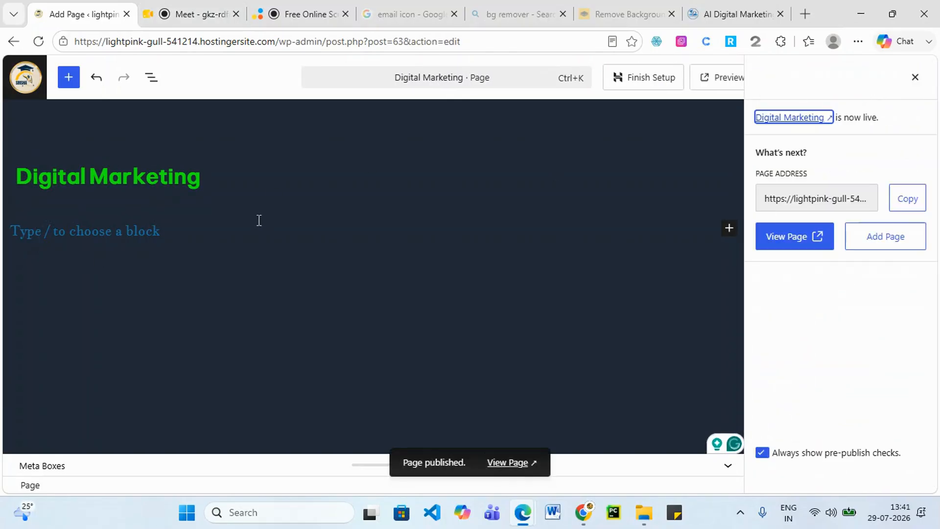
pyautogui.click(29, 85)
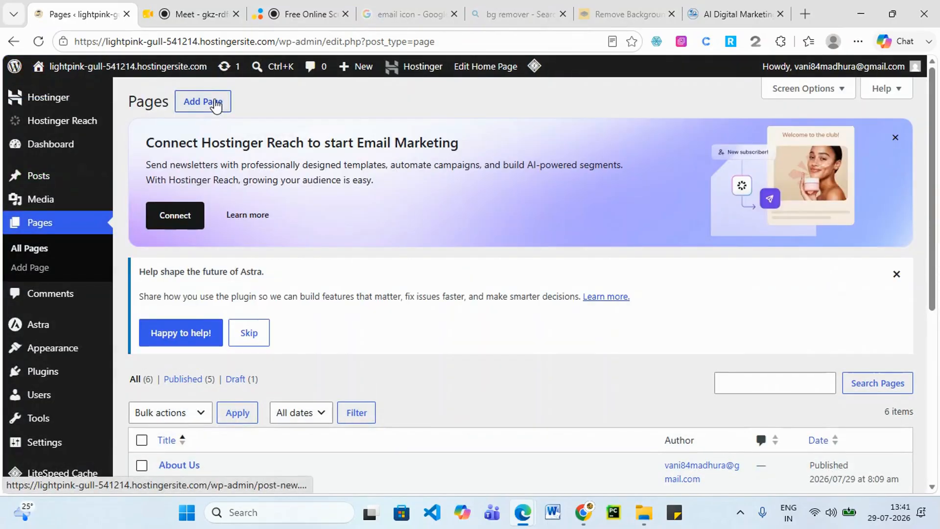
# Add a page titled 'SEO', publish it, and return to the Pages list.
pyautogui.click(216, 105)
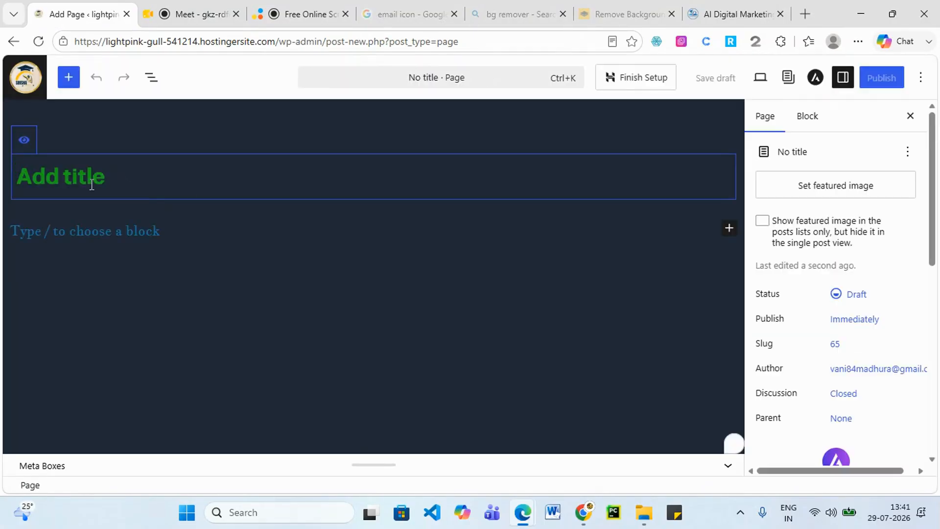
pyautogui.write('SEO')
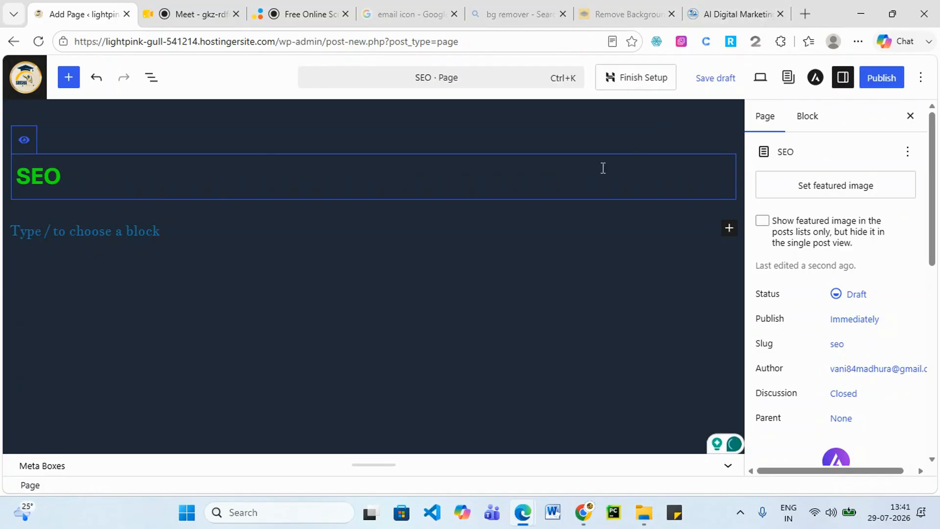
pyautogui.click(885, 78)
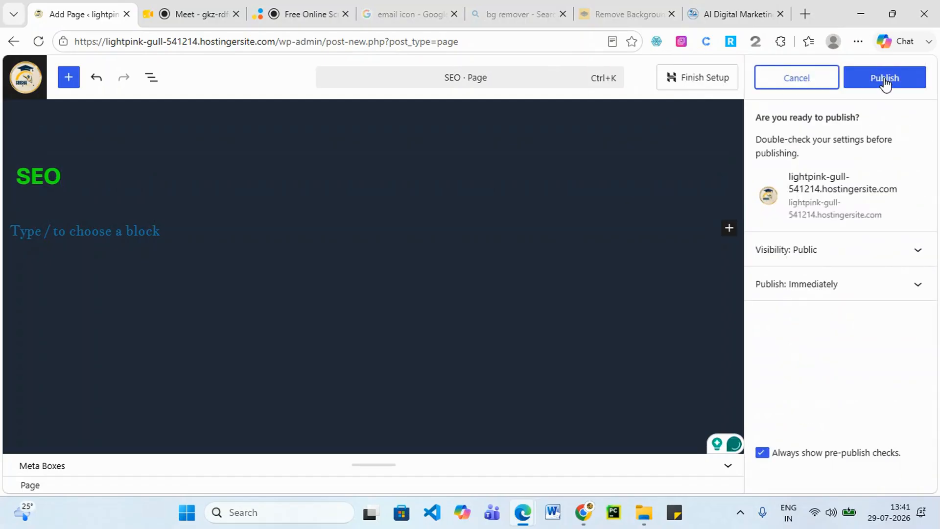
pyautogui.click(885, 81)
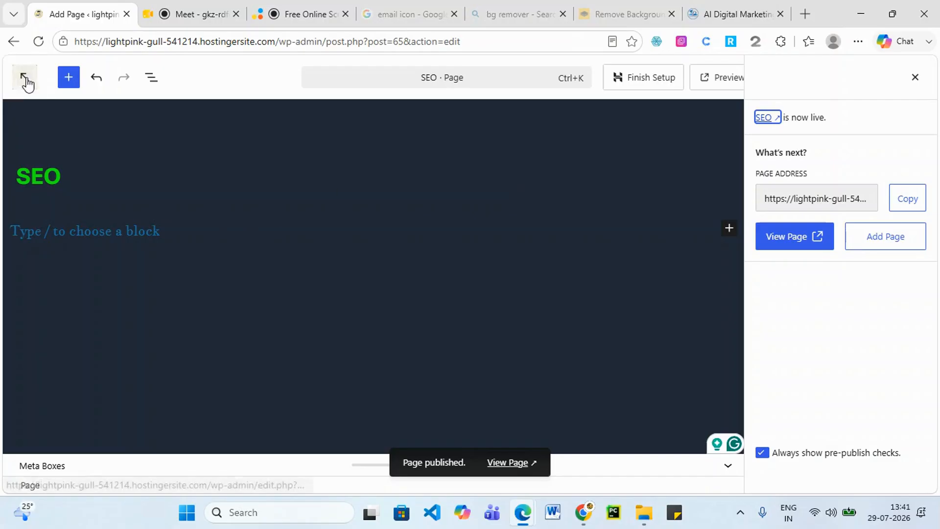
pyautogui.click(22, 78)
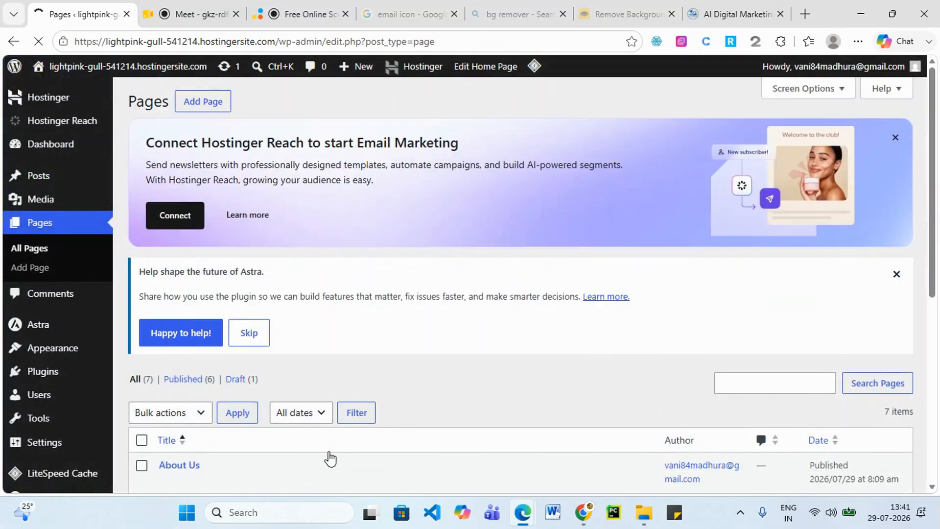
# Add a page titled 'Website Designing', publish it, and return to the Pages list.
pyautogui.scroll(-4, 331, 452)
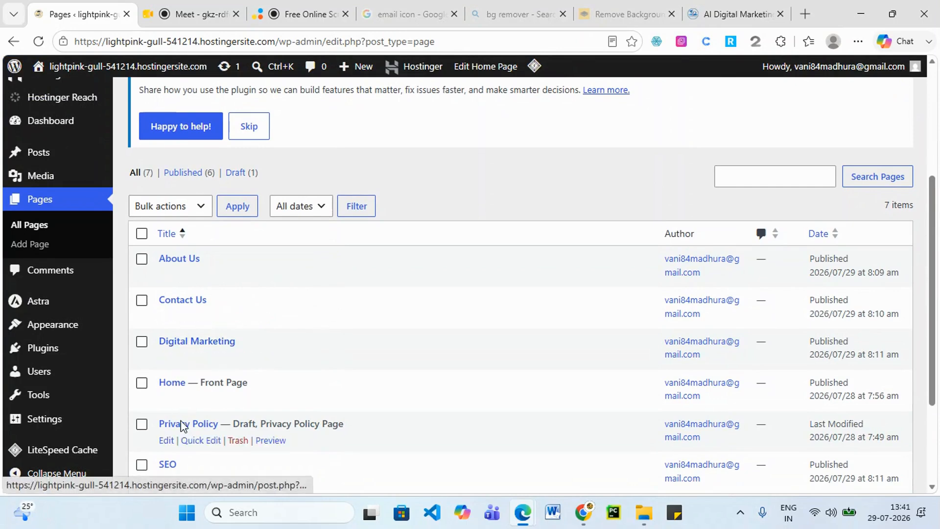
pyautogui.scroll(4, 209, 164)
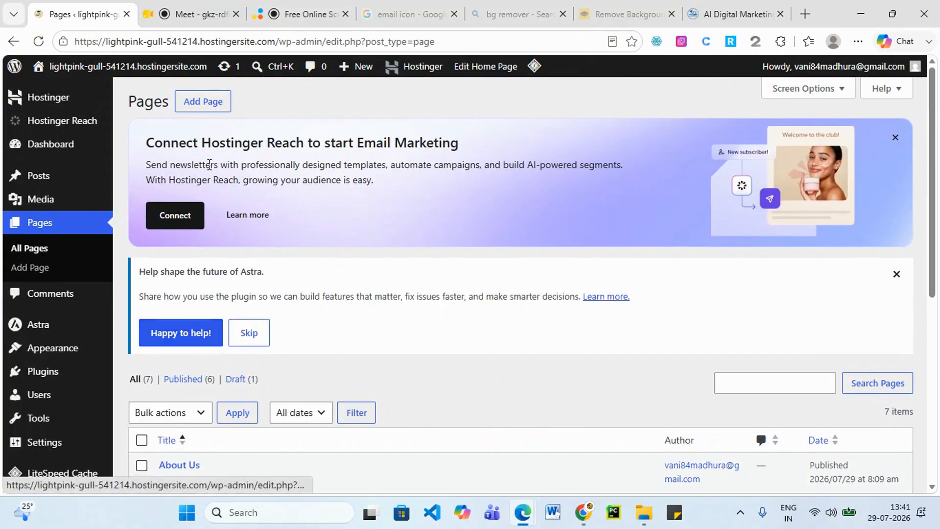
pyautogui.click(209, 102)
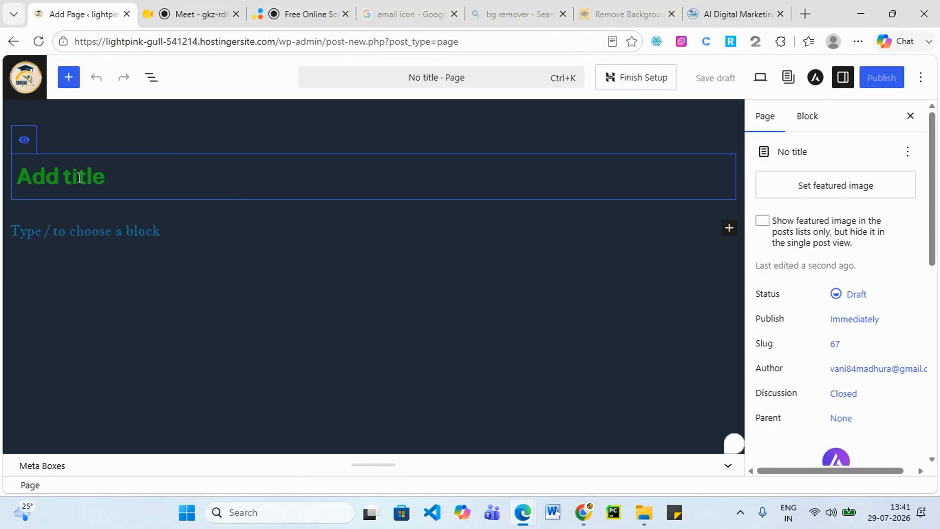
pyautogui.write('Websi')
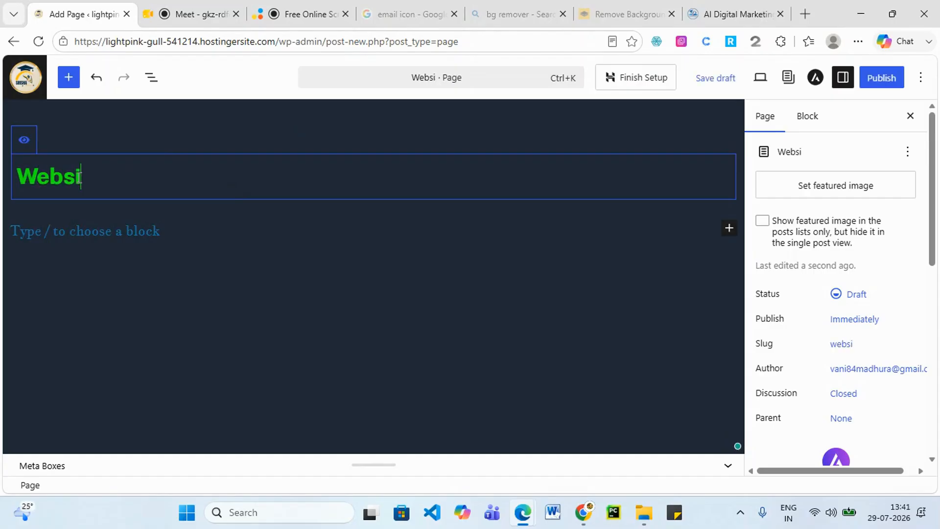
pyautogui.write('te De')
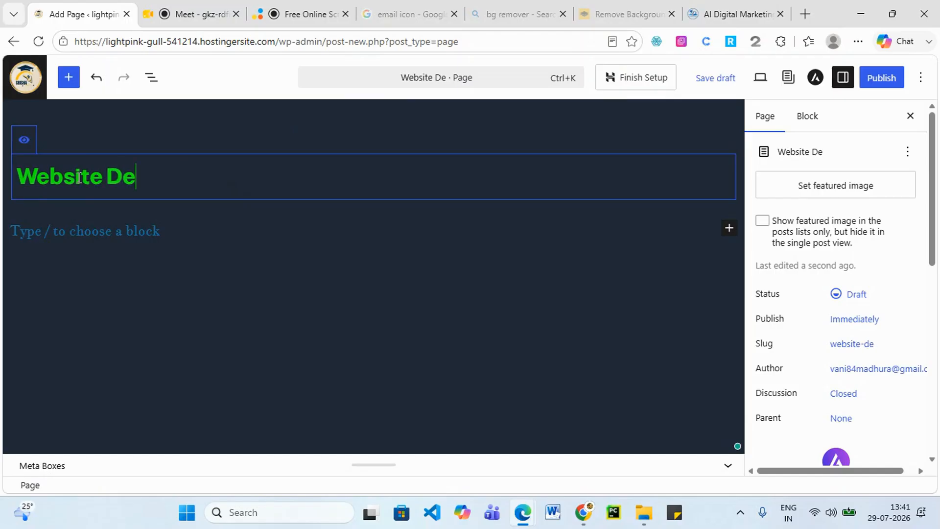
pyautogui.write('signing')
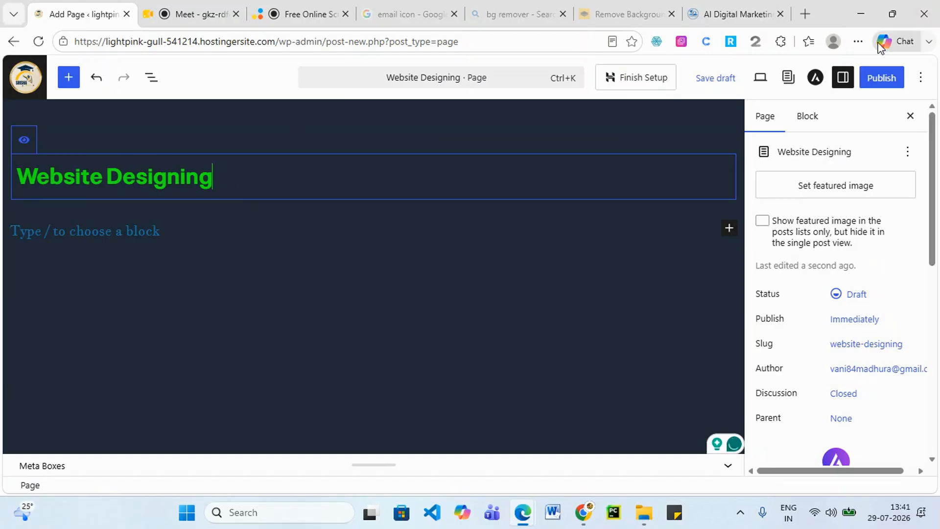
pyautogui.click(888, 78)
pyautogui.click(887, 78)
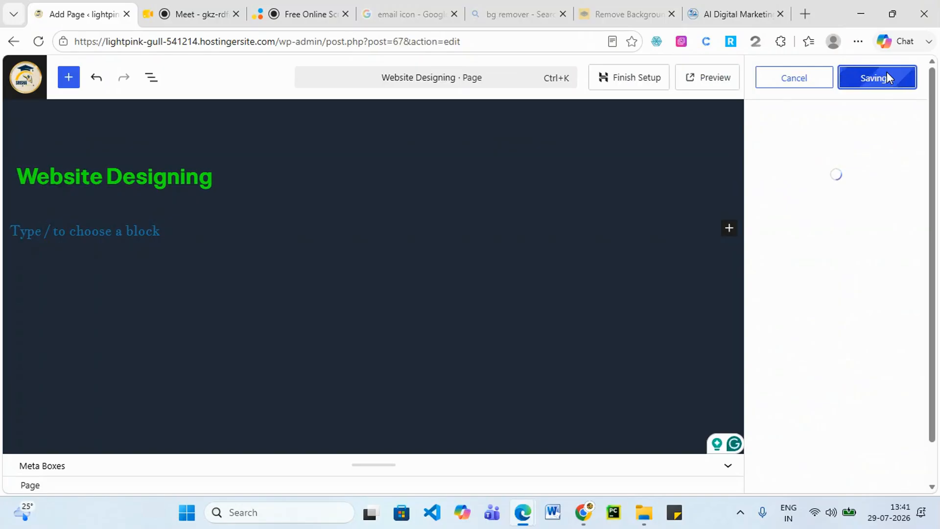
pyautogui.click(25, 83)
# Add a page titled 'Digital Training', correcting the mistyped title, publish it, and return to Pages.
pyautogui.click(190, 104)
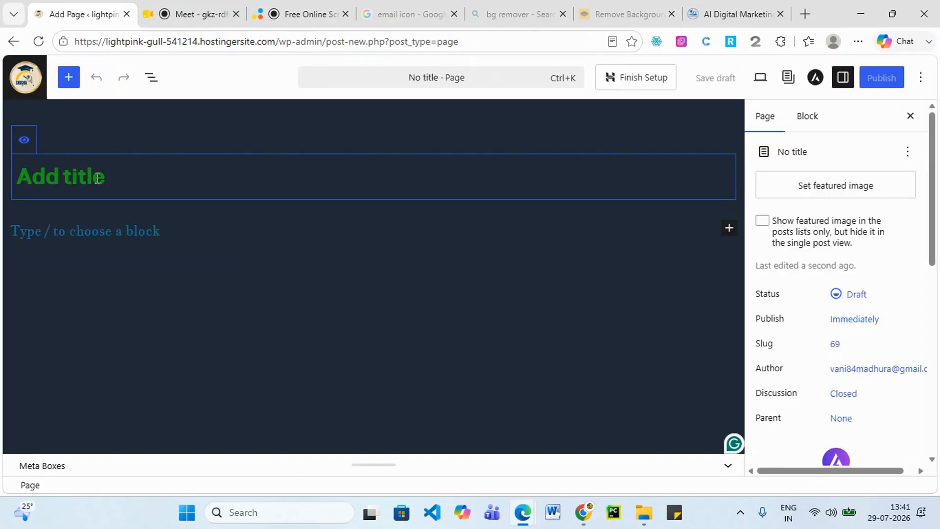
pyautogui.write('DigitAL')
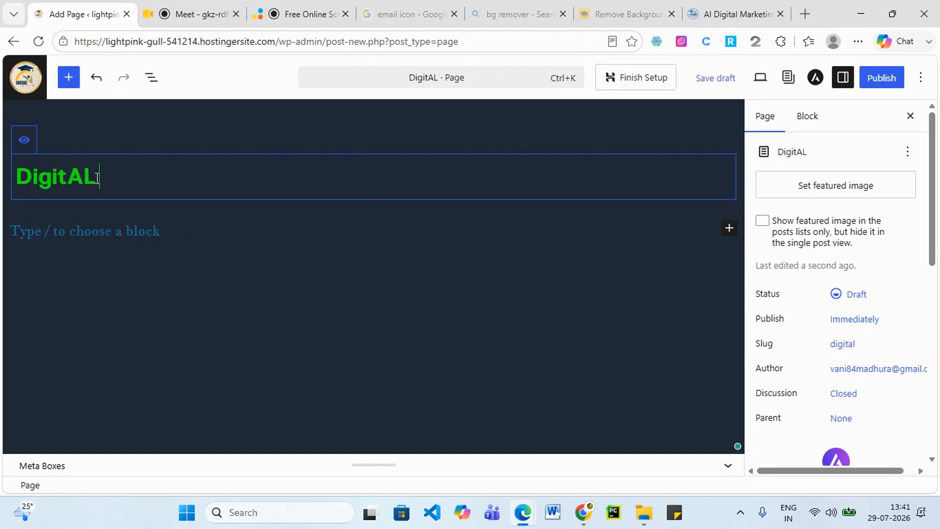
pyautogui.write(' TRAINING')
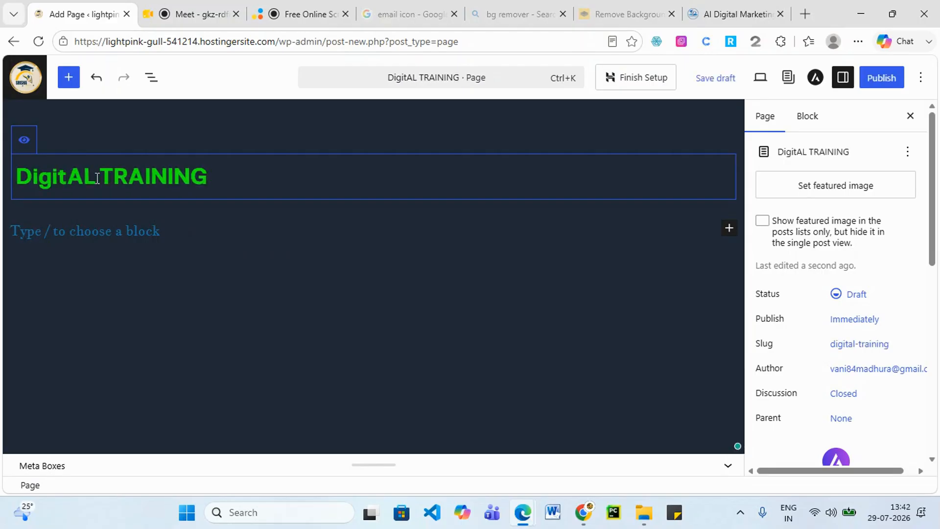
pyautogui.press('BackSpace')
pyautogui.press('BackSpace')
pyautogui.press('BackSpace')
pyautogui.press('BackSpace')
pyautogui.press('BackSpace')
pyautogui.press('BackSpace')
pyautogui.press('BackSpace')
pyautogui.press('BackSpace')
pyautogui.press('BackSpace')
pyautogui.press('BackSpace')
pyautogui.press('BackSpace')
pyautogui.press('BackSpace')
pyautogui.press('BackSpace')
pyautogui.press('BackSpace')
pyautogui.press('BackSpace')
pyautogui.press('BackSpace')
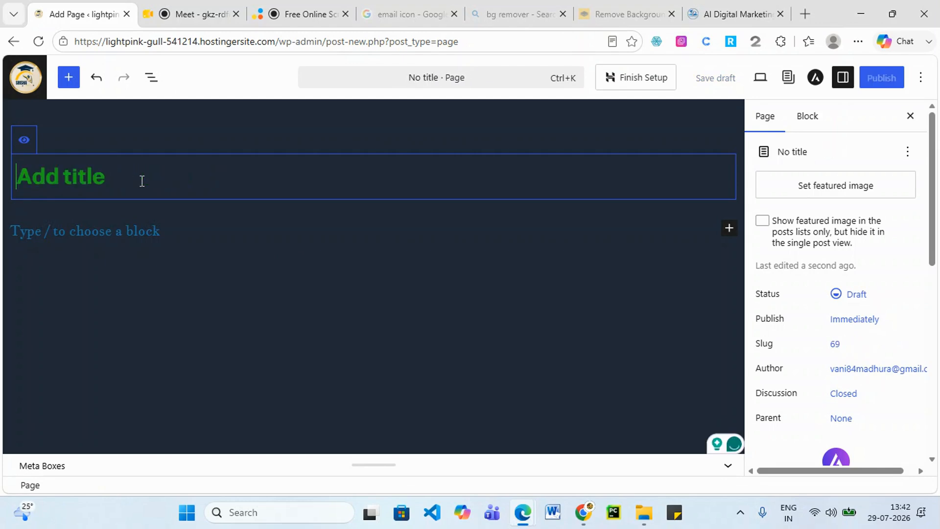
pyautogui.write('Digital')
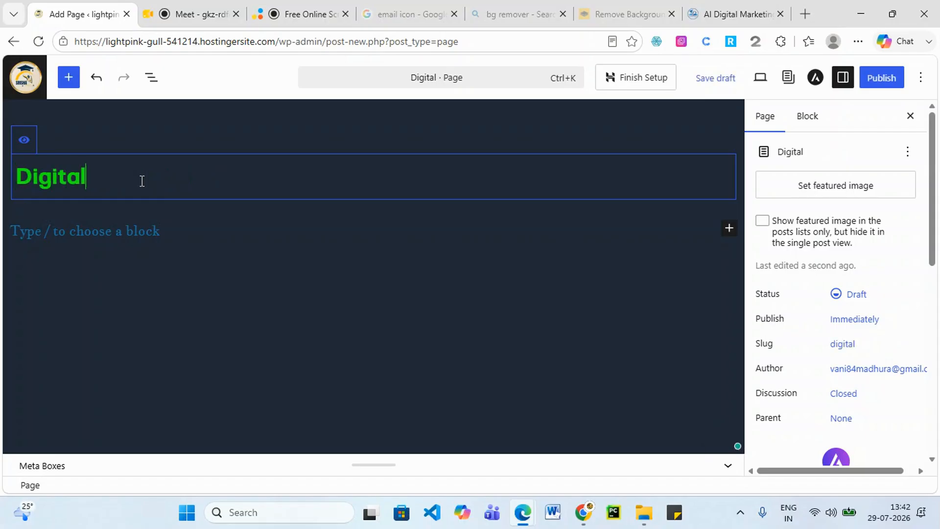
pyautogui.write(' Trai')
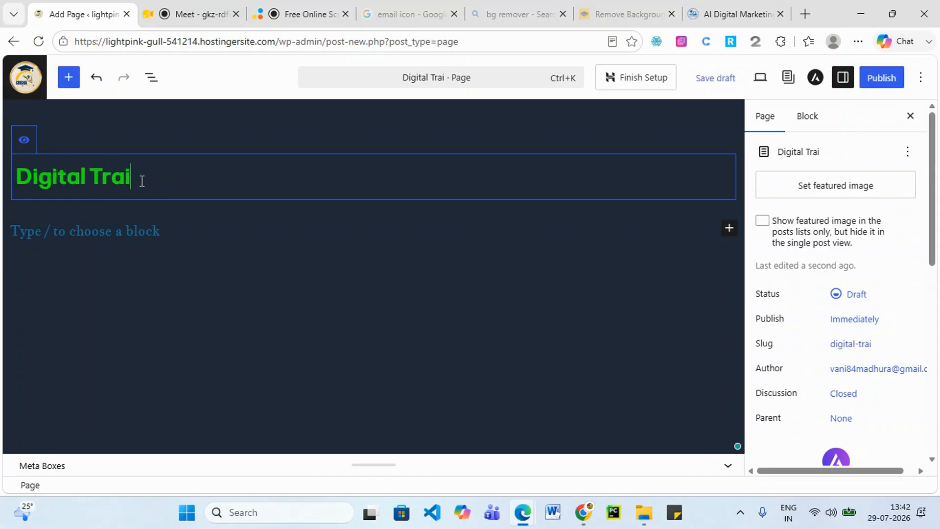
pyautogui.write('ning')
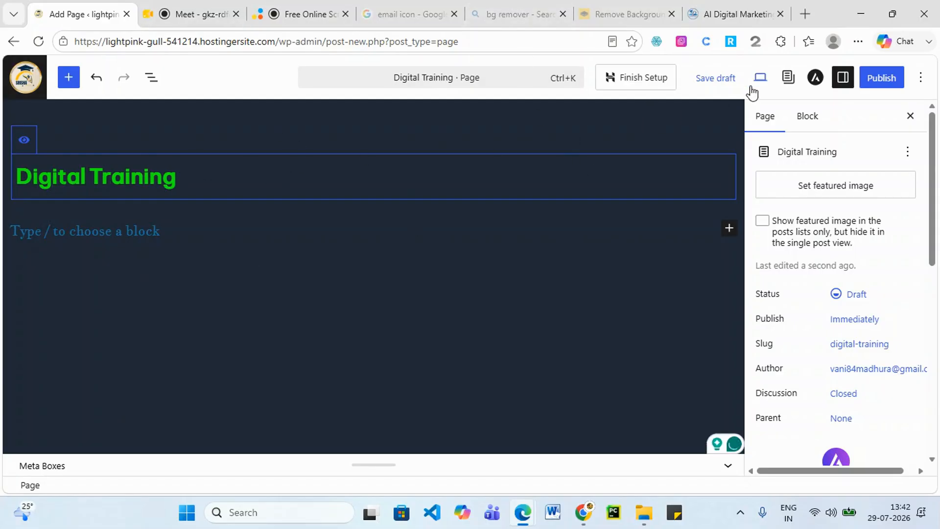
pyautogui.click(881, 78)
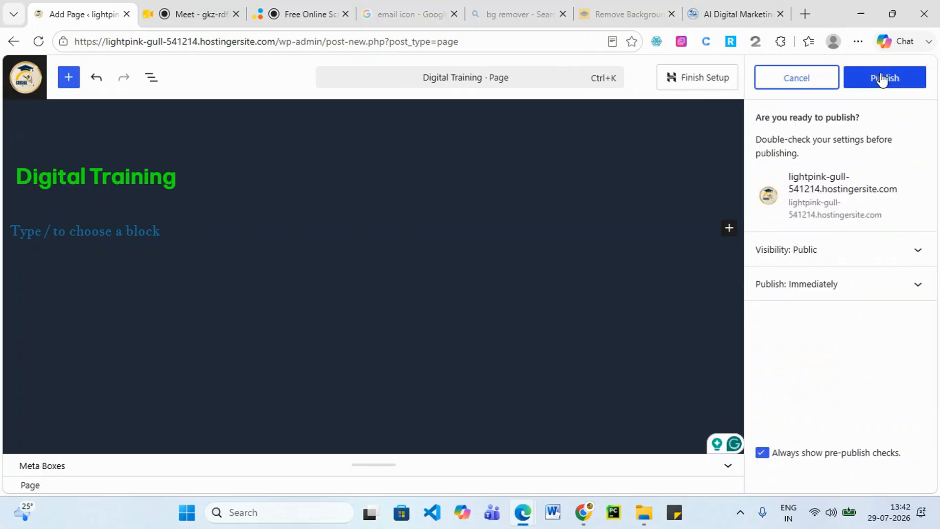
pyautogui.click(890, 84)
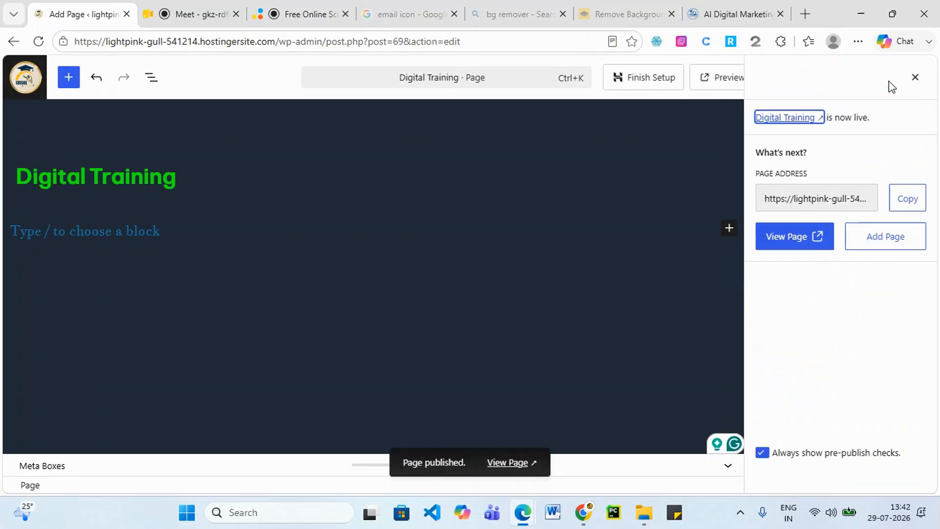
pyautogui.click(19, 80)
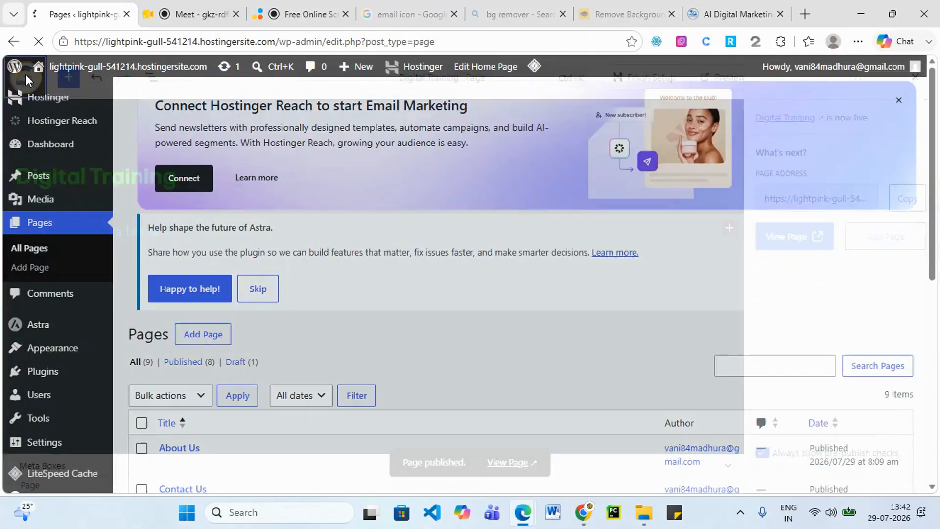
# Scroll through the Pages list to review the published pages.
pyautogui.scroll(-8, 348, 354)
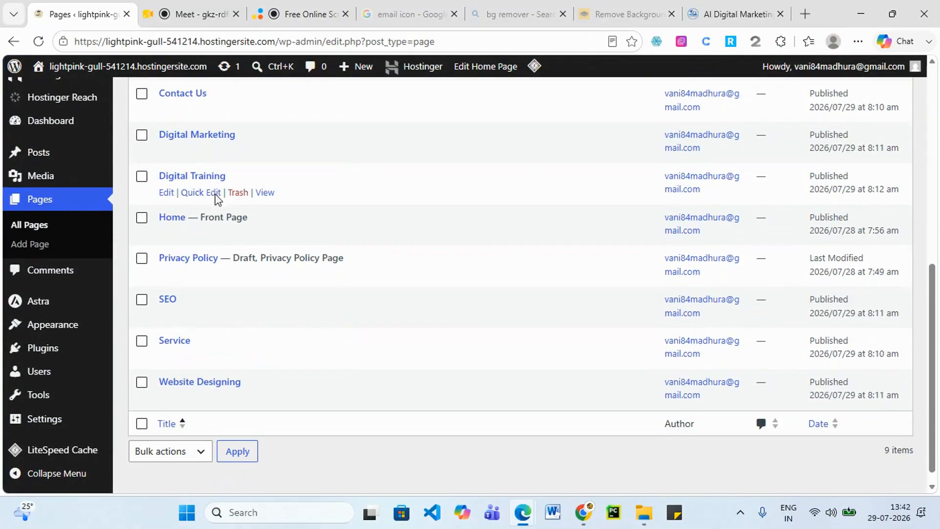
pyautogui.scroll(4, 195, 223)
pyautogui.scroll(-5, 182, 302)
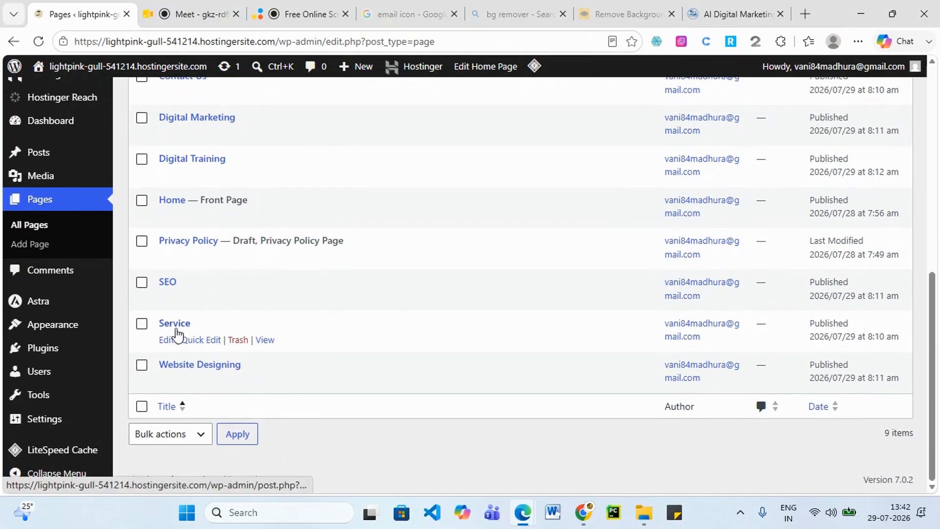
pyautogui.scroll(2, 181, 331)
pyautogui.scroll(4, 181, 332)
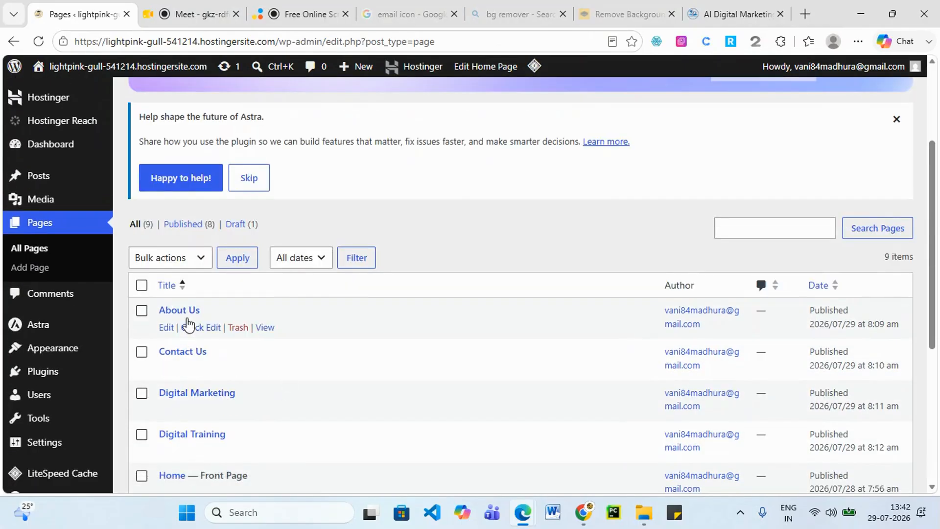
pyautogui.scroll(-5, 273, 387)
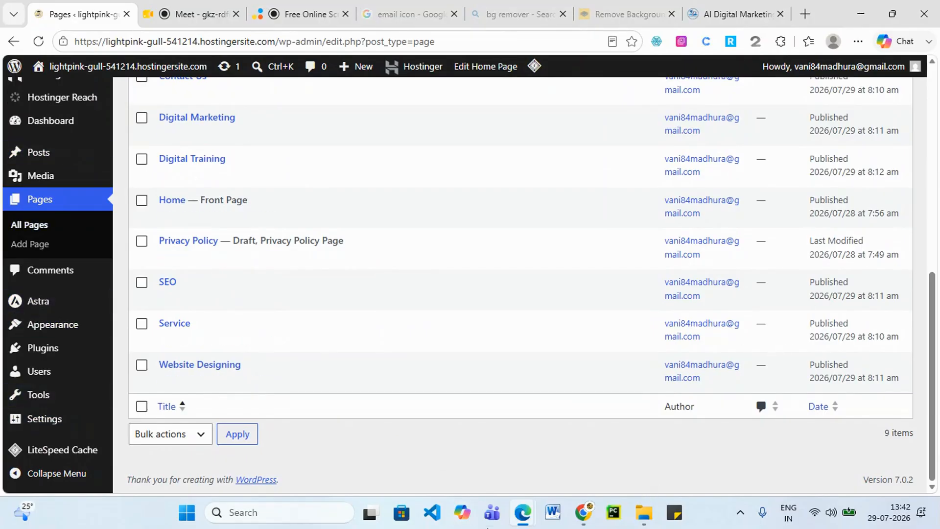
# View the test site's Our Services section, then switch to the SriShaDigital website.
pyautogui.moveTo(524, 512)
pyautogui.click(820, 448)
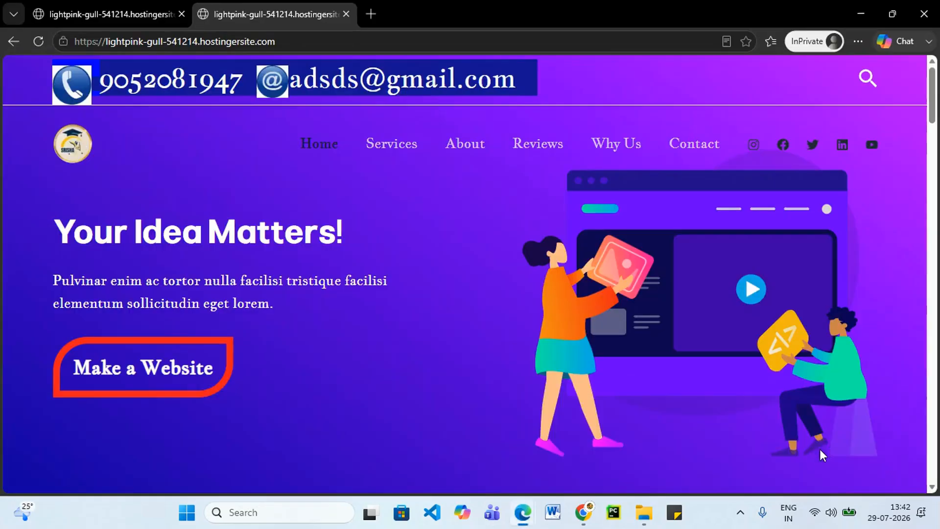
pyautogui.click(386, 149)
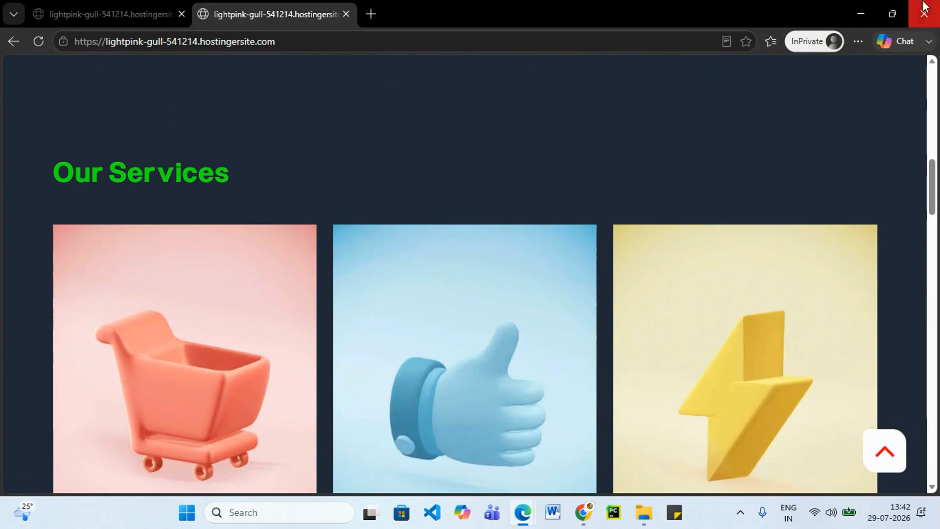
pyautogui.click(856, 14)
pyautogui.click(719, 15)
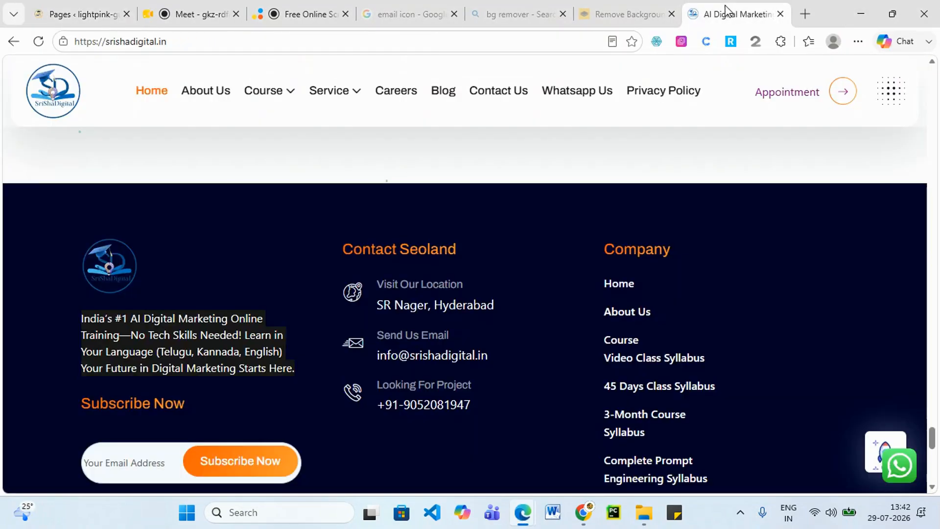
# Open the Website Design service page, select its address, and close the background-removal tab.
pyautogui.moveTo(358, 94)
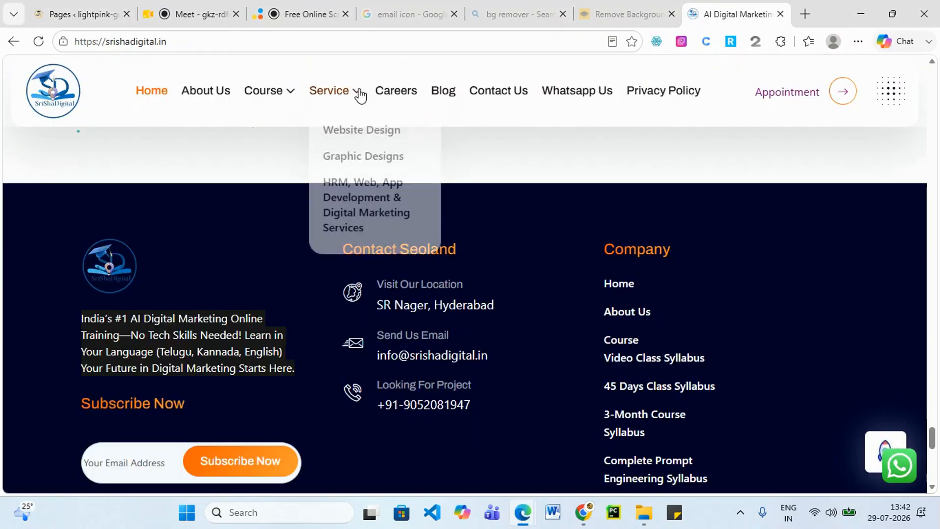
pyautogui.click(352, 130)
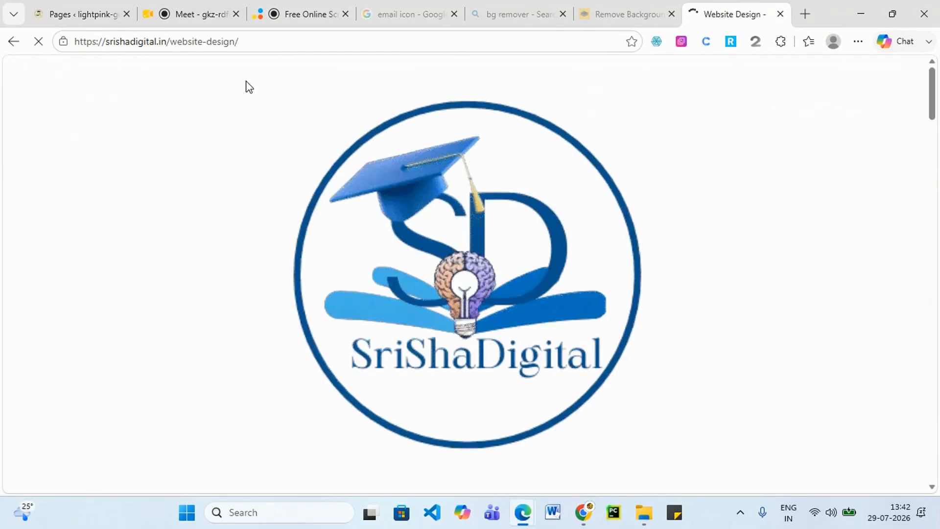
pyautogui.click(262, 41)
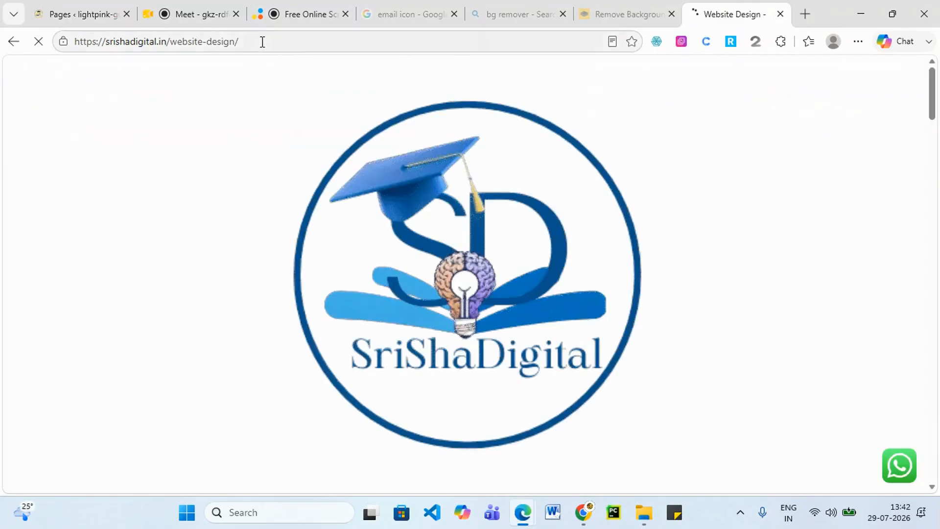
pyautogui.moveTo(249, 51); pyautogui.dragTo(3, 77)
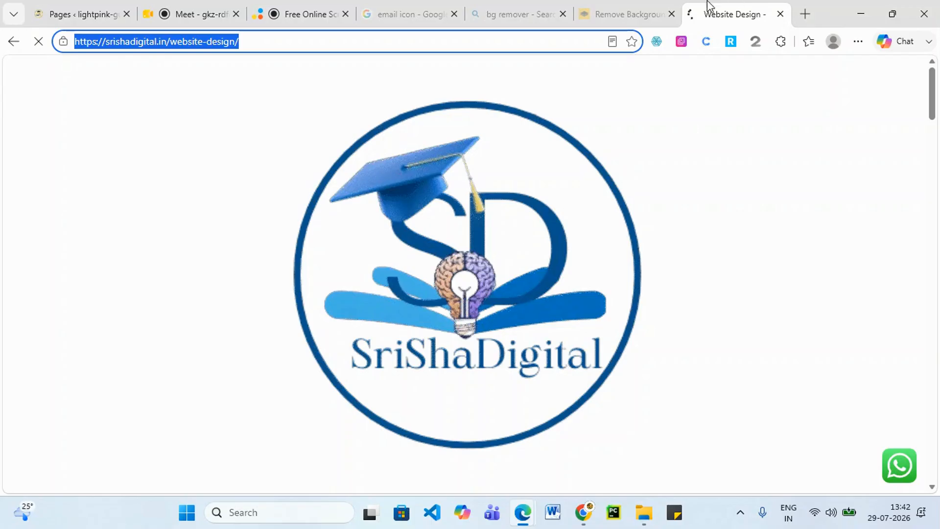
pyautogui.click(642, 12)
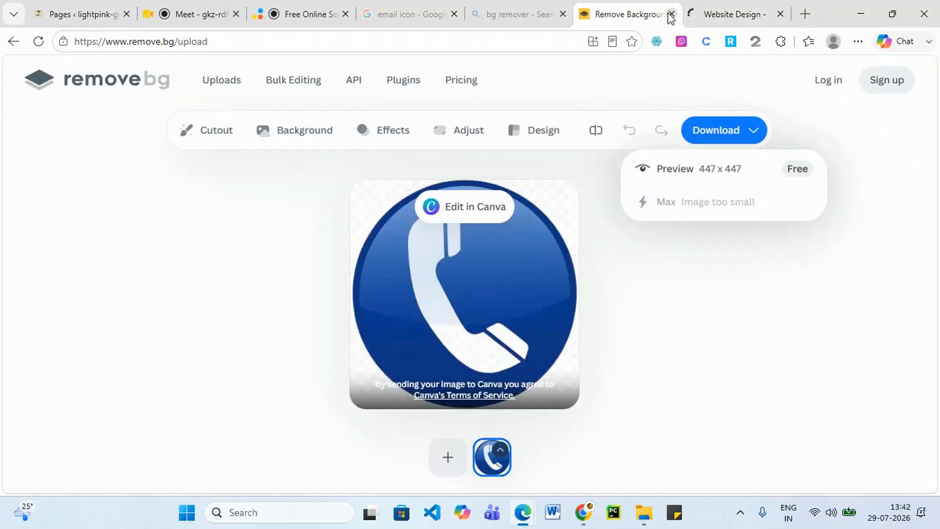
pyautogui.click(671, 14)
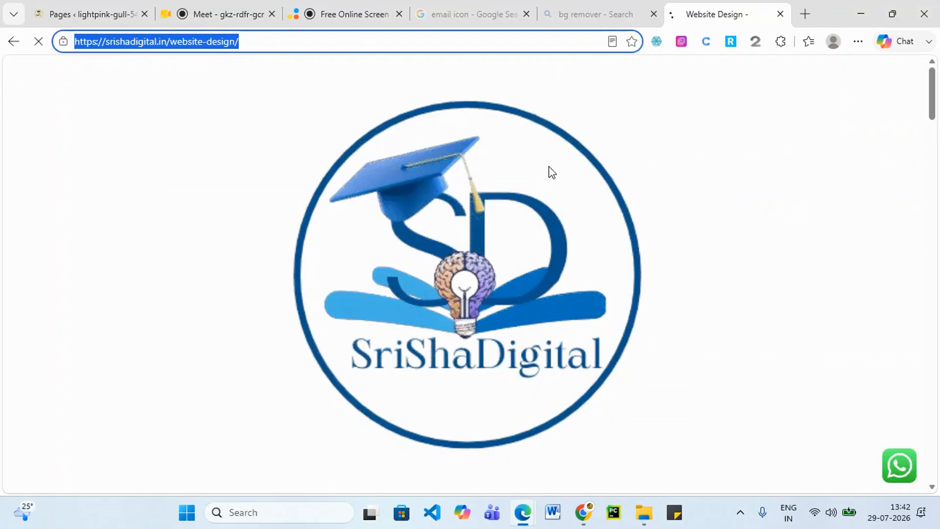
# Read down the Website Design page, pick another Service menu entry, then return to the test site.
pyautogui.scroll(-8, 333, 274)
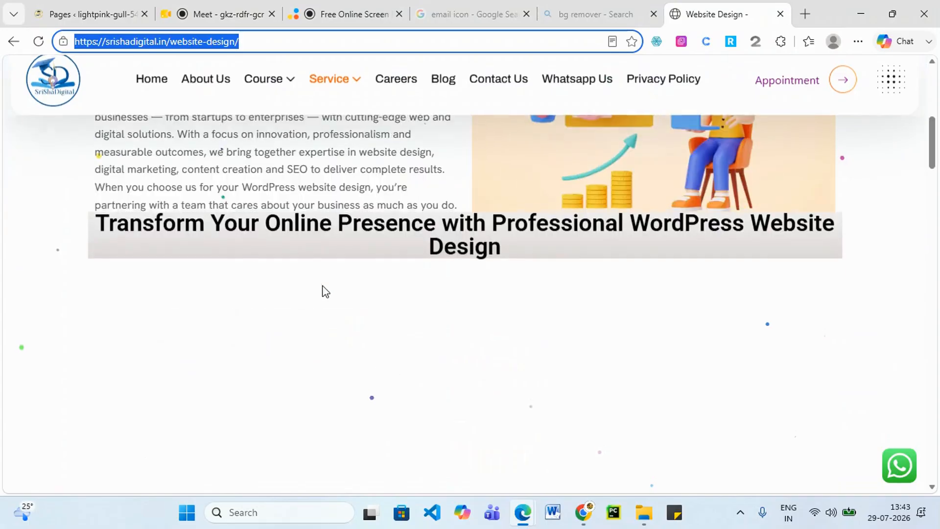
pyautogui.scroll(-12, 321, 291)
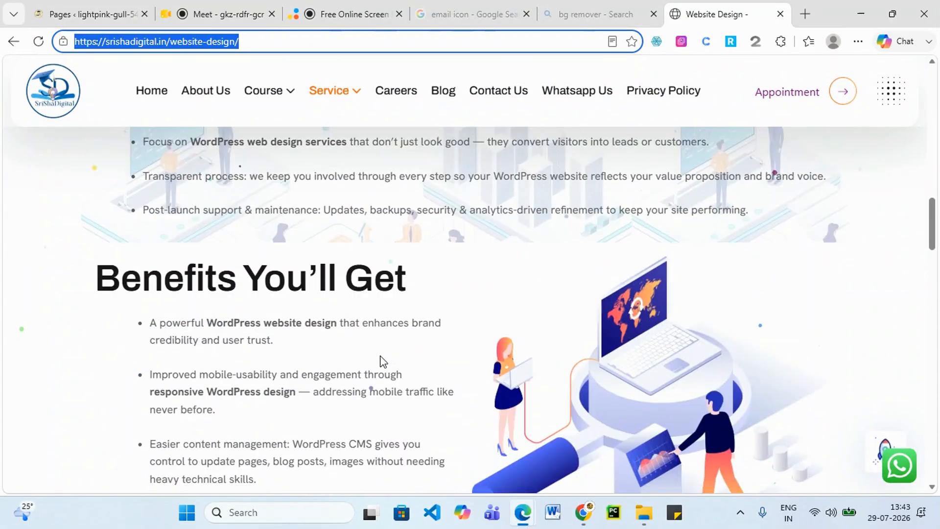
pyautogui.scroll(-15, 383, 361)
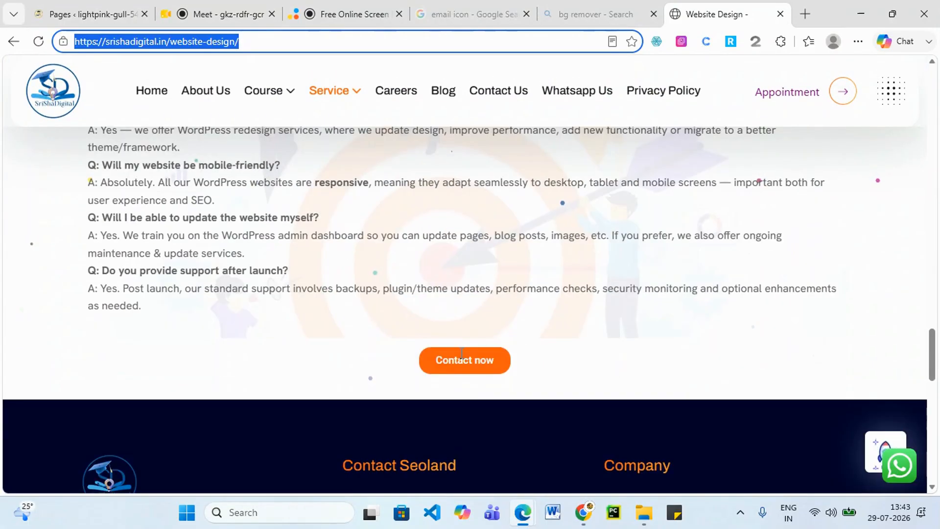
pyautogui.moveTo(352, 94)
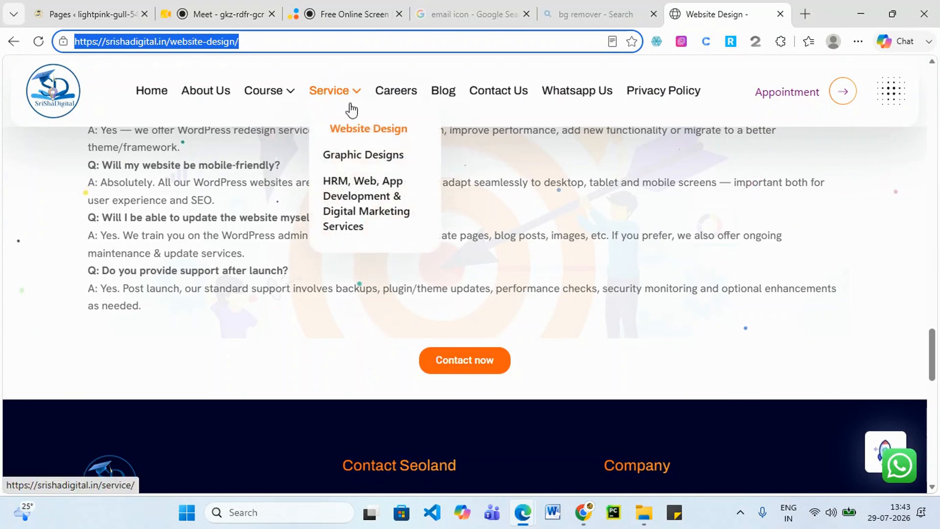
pyautogui.click(341, 159)
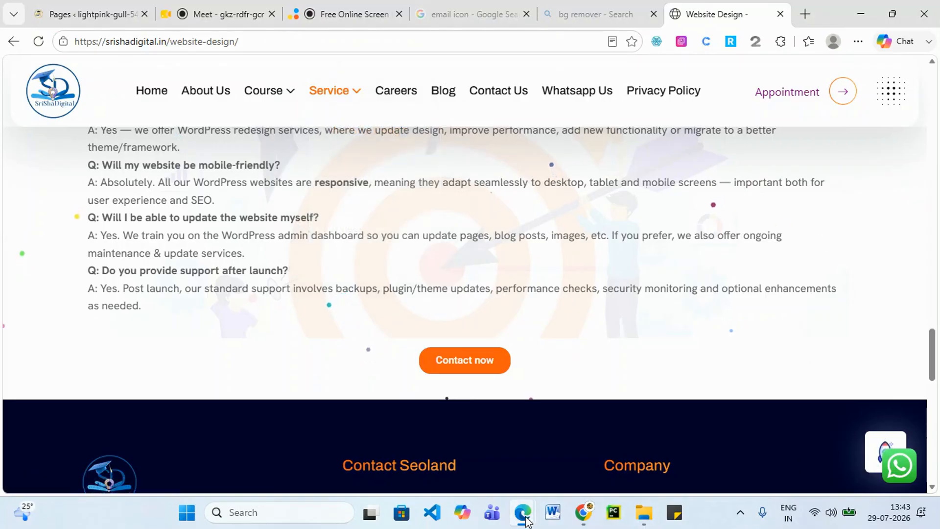
pyautogui.moveTo(524, 519)
pyautogui.click(817, 440)
pyautogui.scroll(3, 524, 193)
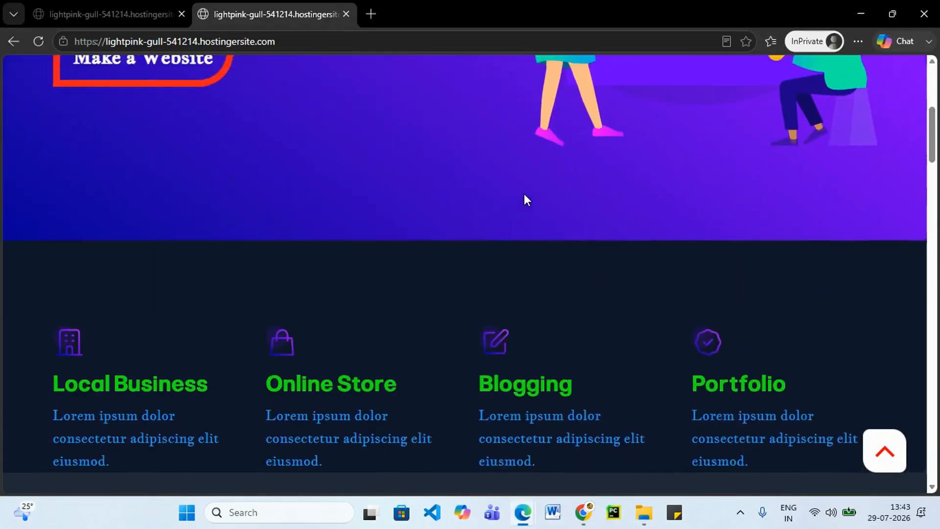
pyautogui.scroll(5, 523, 193)
pyautogui.click(491, 150)
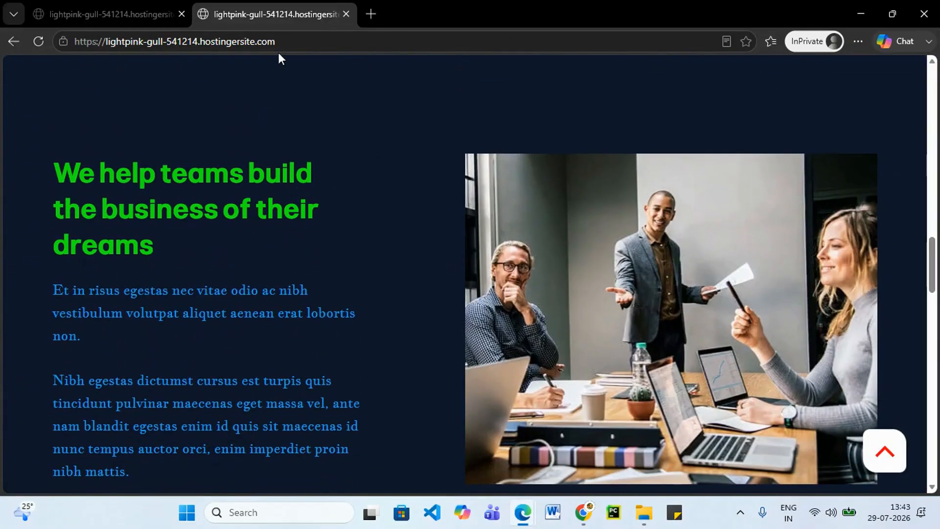
pyautogui.click(300, 40)
pyautogui.scroll(10, 351, 234)
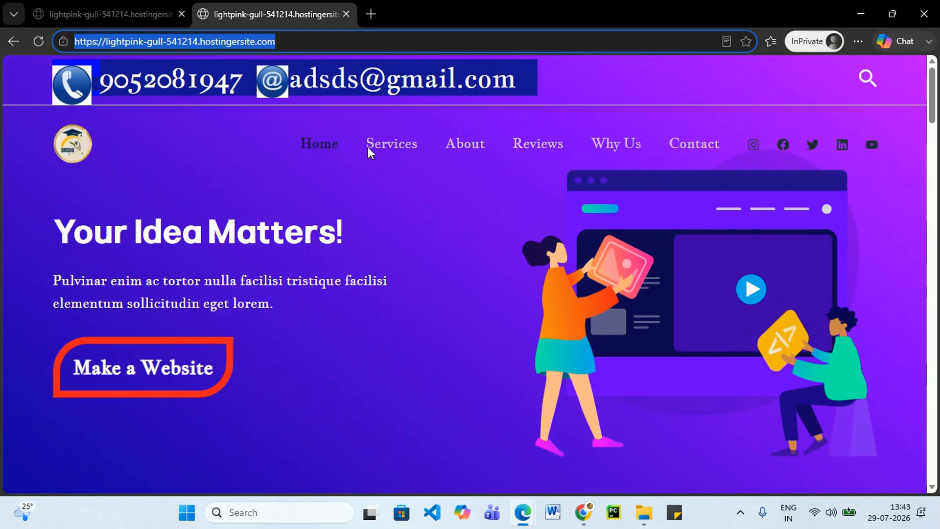
pyautogui.click(856, 8)
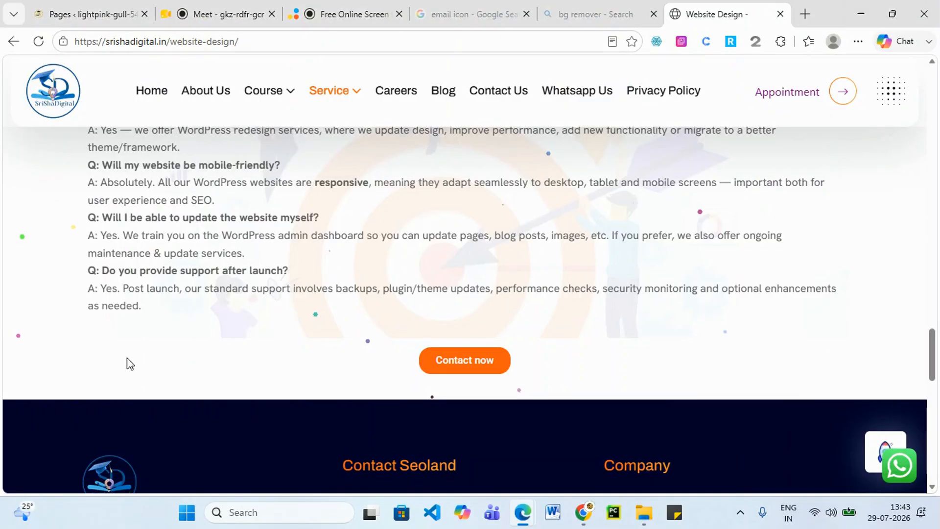
pyautogui.scroll(5, 331, 206)
pyautogui.scroll(2, 331, 205)
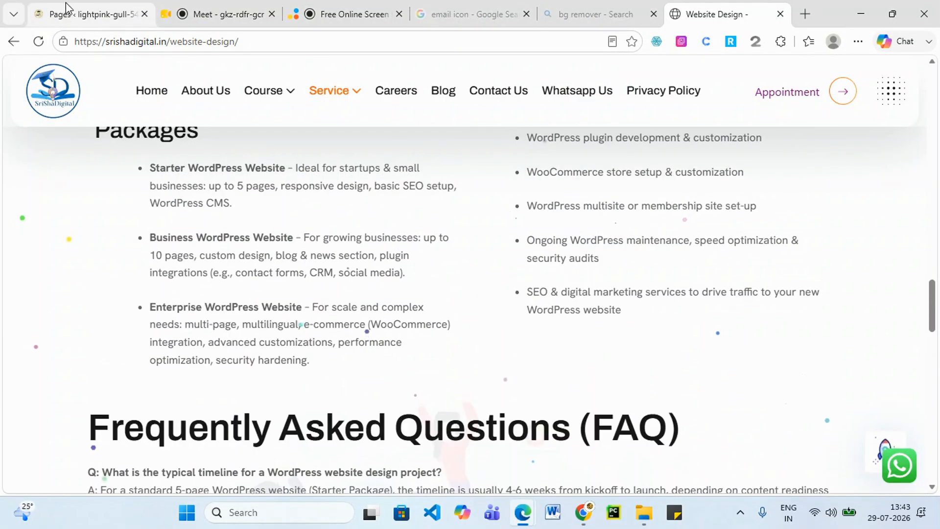
pyautogui.click(69, 11)
pyautogui.scroll(5, 195, 278)
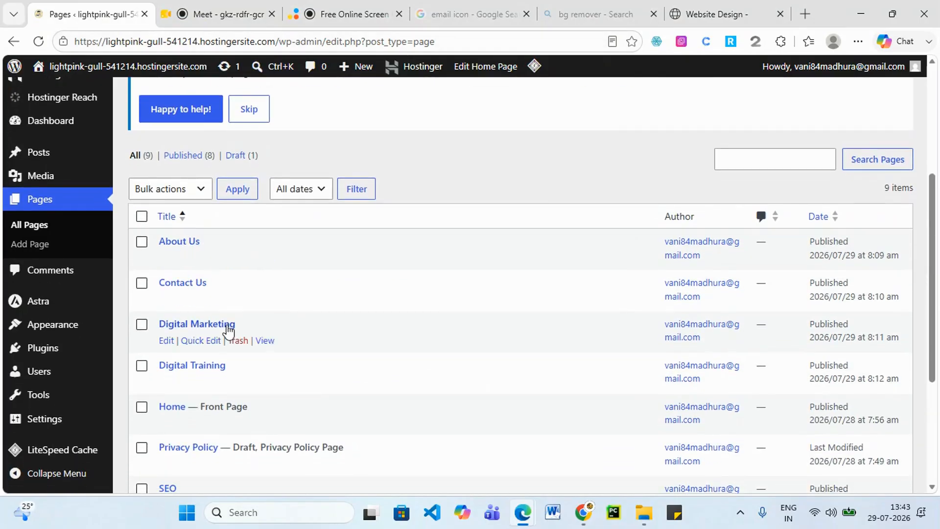
pyautogui.moveTo(523, 512)
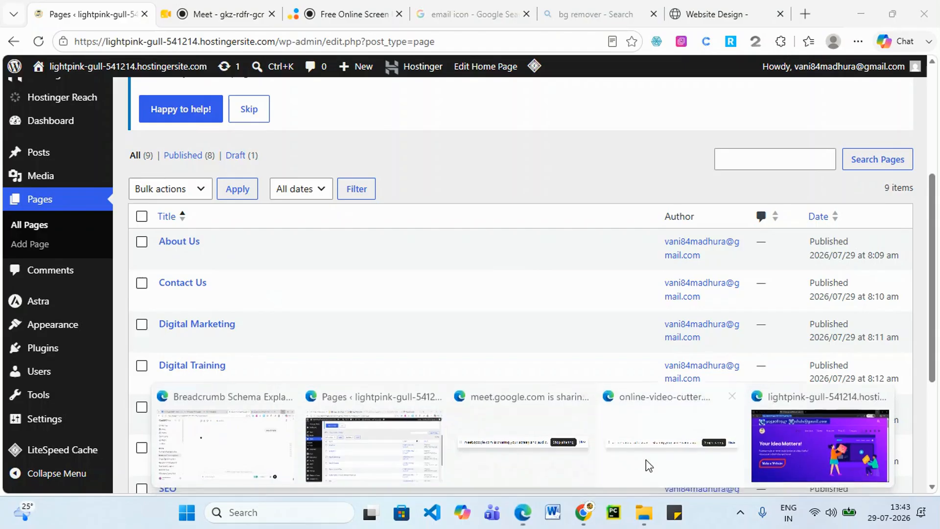
pyautogui.click(752, 460)
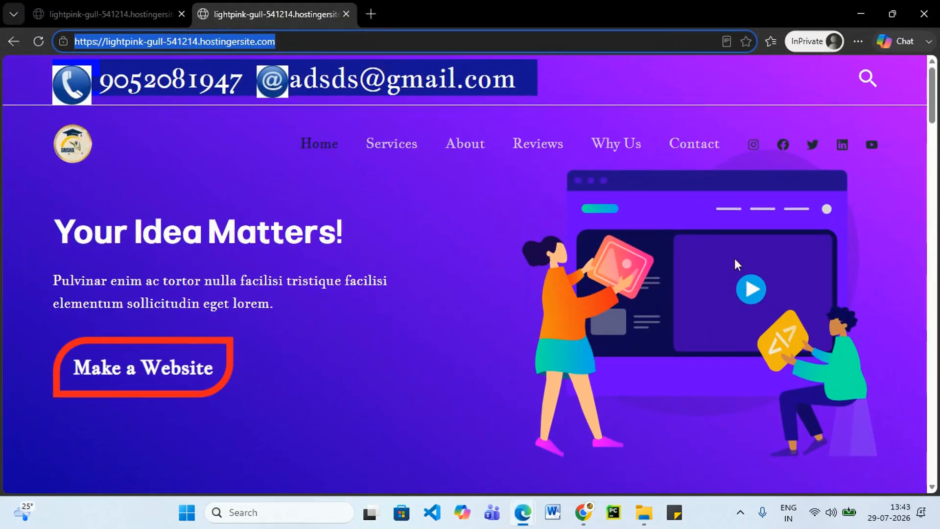
pyautogui.click(297, 149)
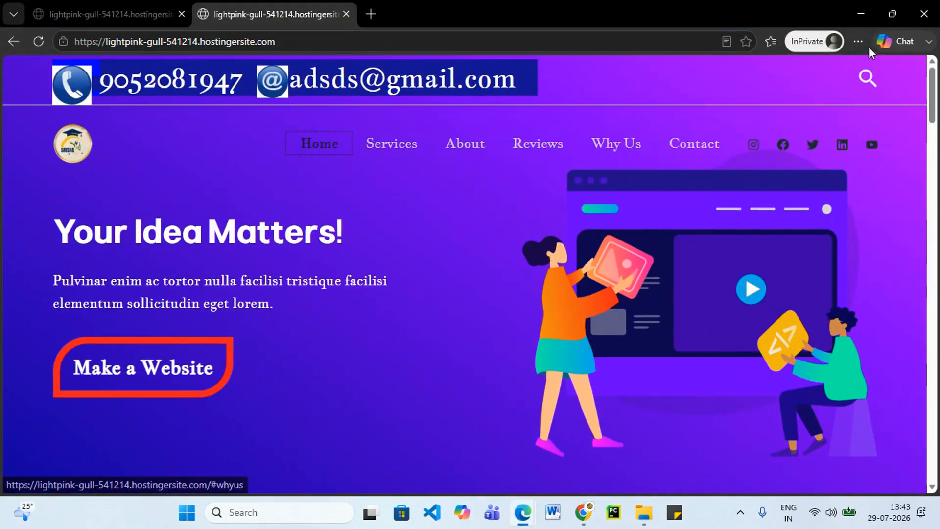
pyautogui.click(857, 7)
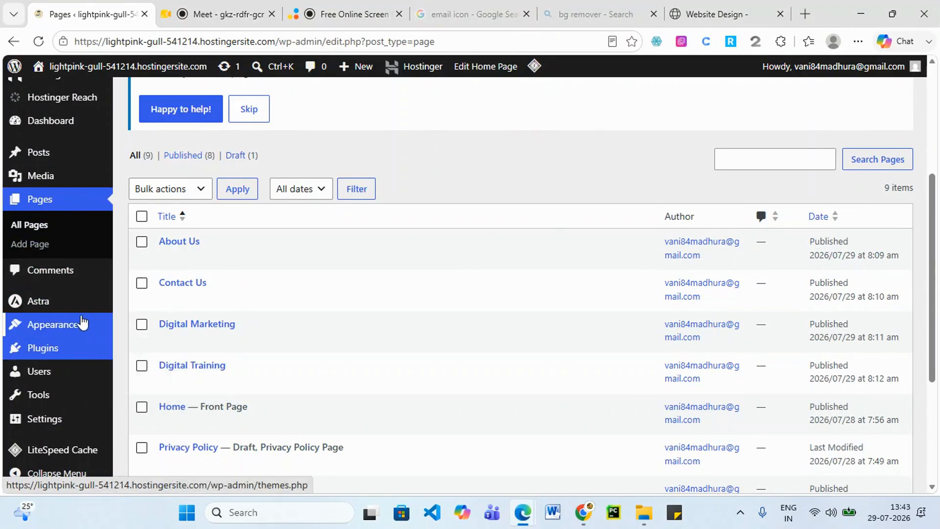
# Open Appearance > Menus and remove the Services and About links from the Primary menu.
pyautogui.moveTo(82, 322)
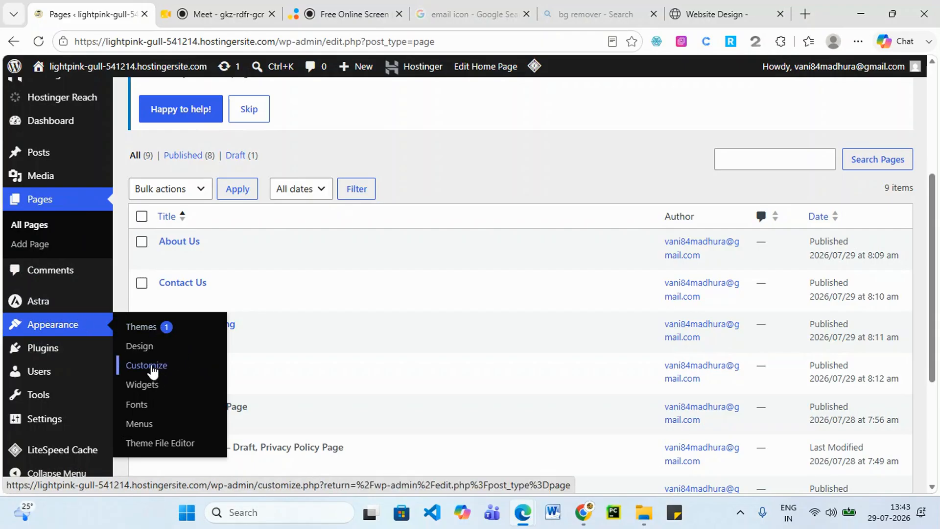
pyautogui.click(140, 425)
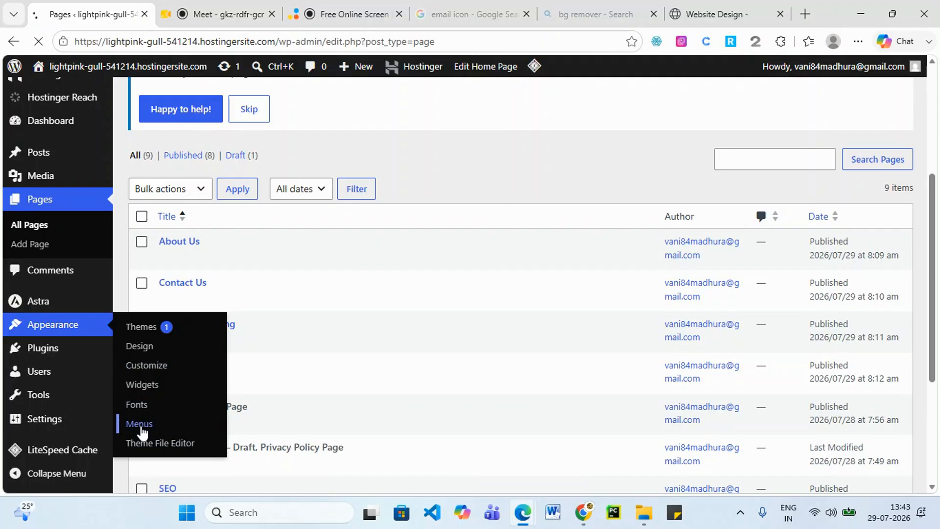
pyautogui.scroll(-2, 333, 380)
pyautogui.scroll(-6, 333, 380)
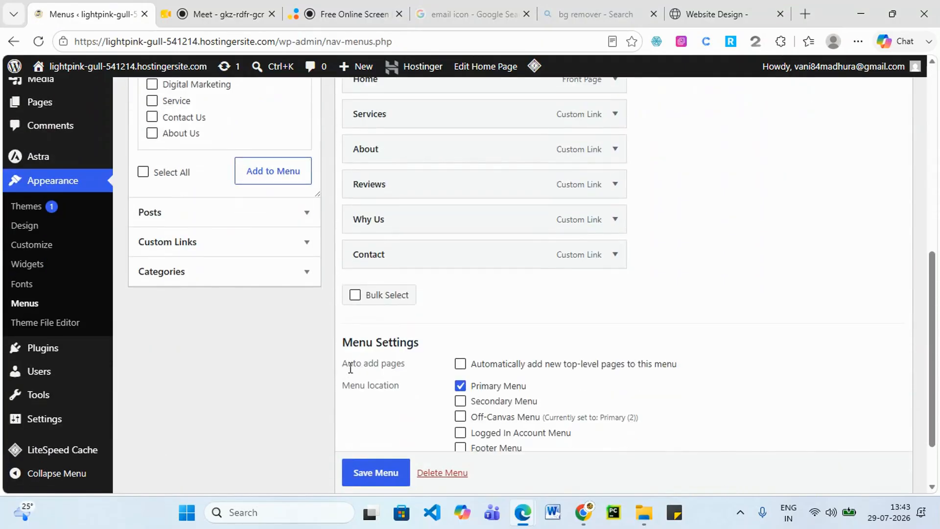
pyautogui.scroll(2, 416, 339)
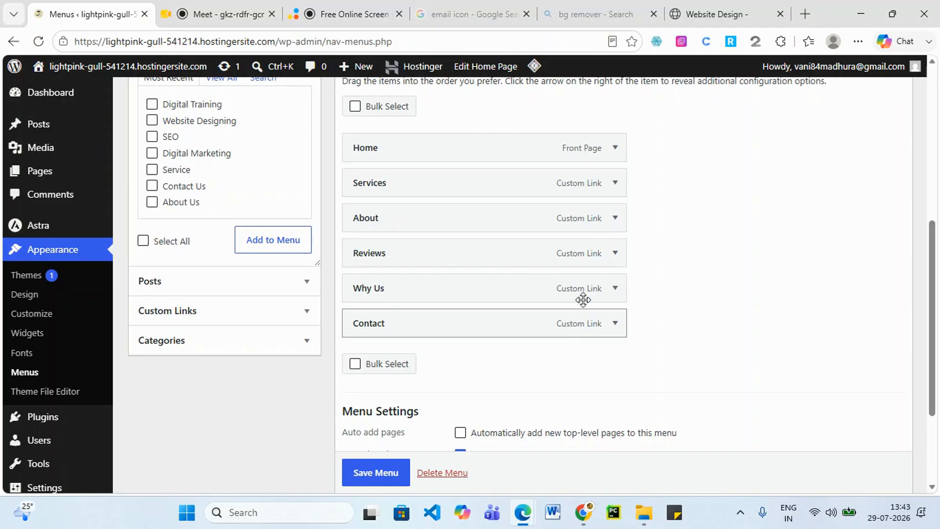
pyautogui.click(615, 183)
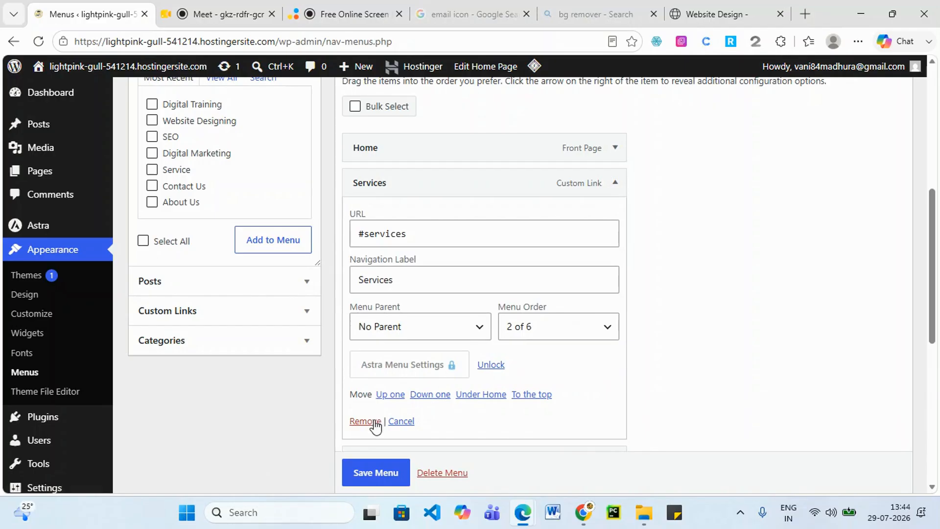
pyautogui.click(374, 421)
pyautogui.click(622, 189)
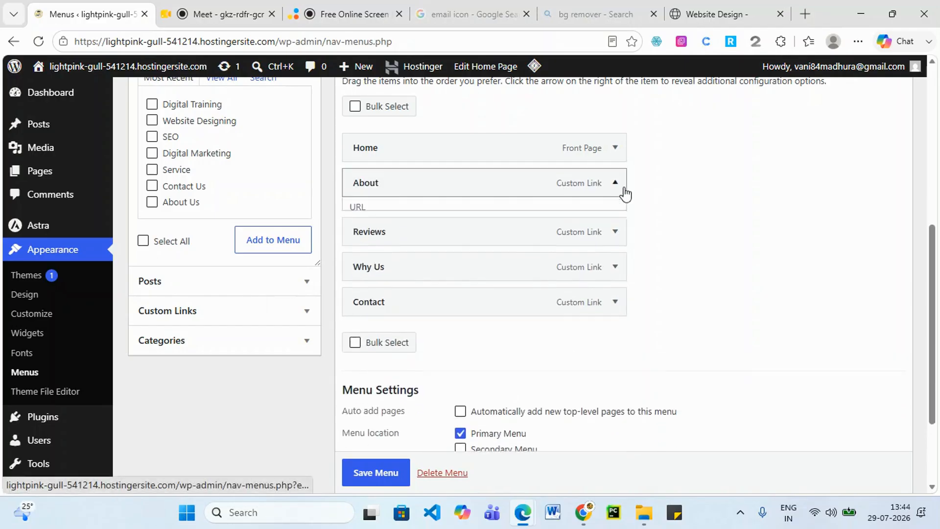
pyautogui.click(371, 421)
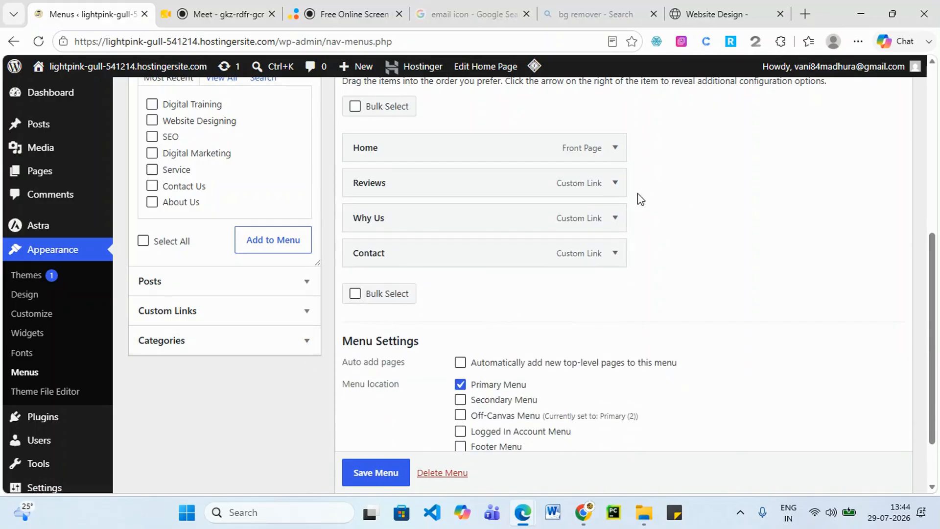
# Remove the Reviews, Why Us and Contact links so only Home remains.
pyautogui.click(615, 185)
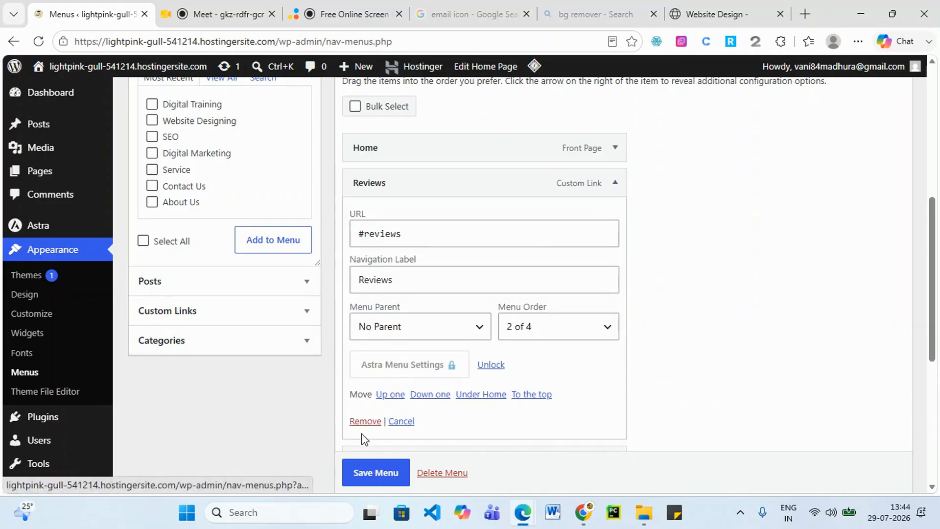
pyautogui.click(365, 421)
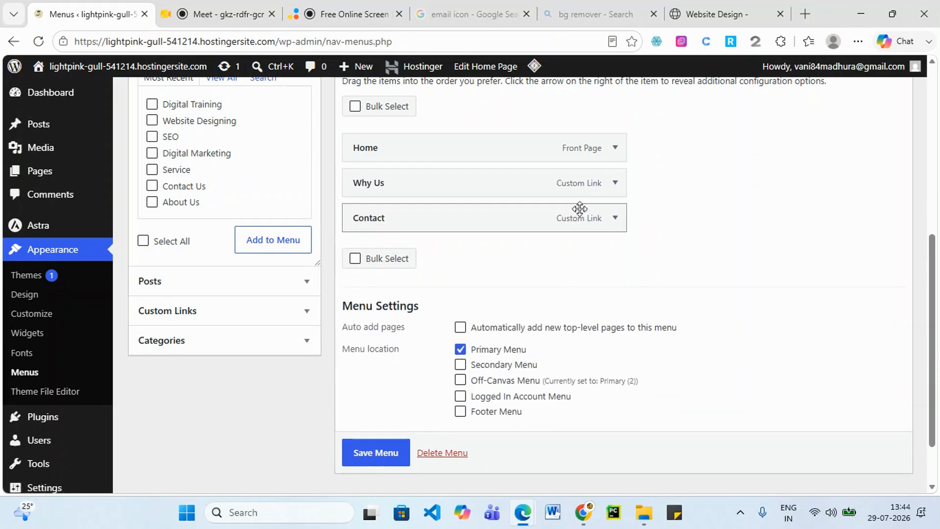
pyautogui.click(615, 183)
pyautogui.click(362, 419)
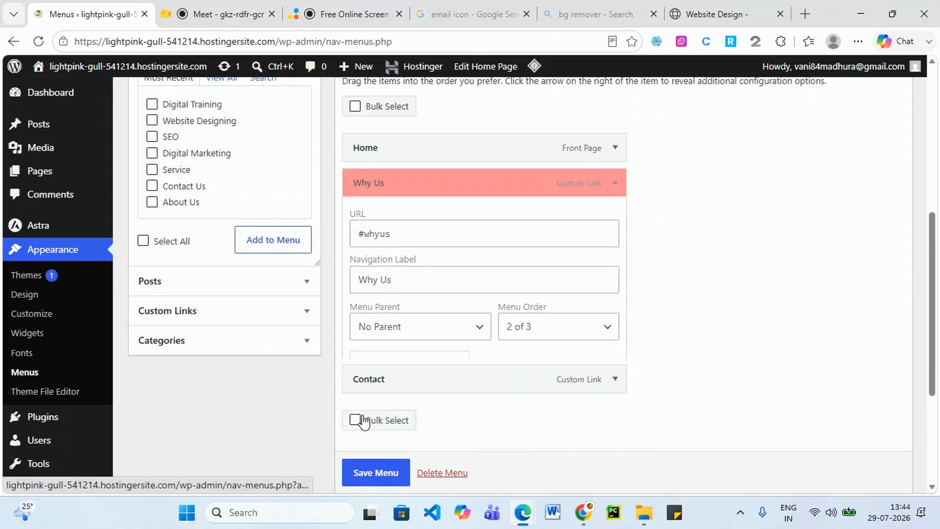
pyautogui.click(614, 183)
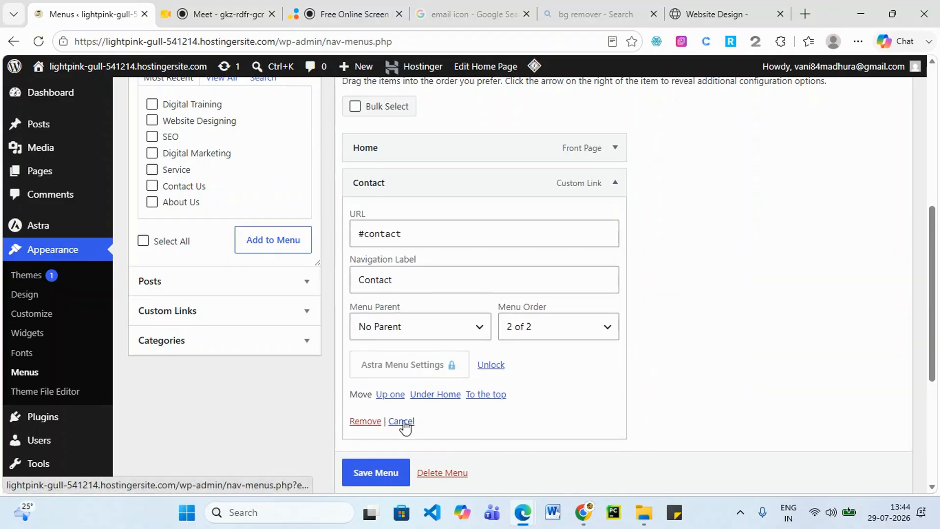
pyautogui.moveTo(374, 424); pyautogui.dragTo(369, 424)
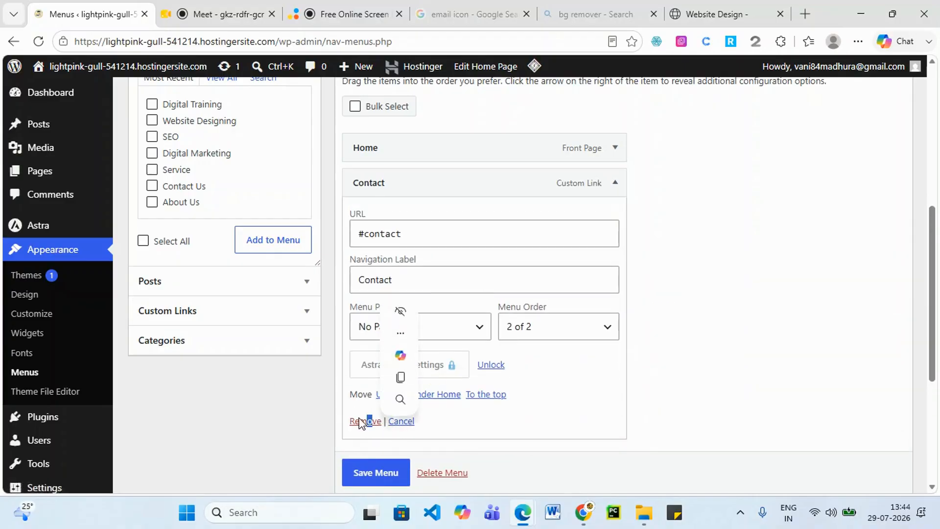
pyautogui.click(360, 421)
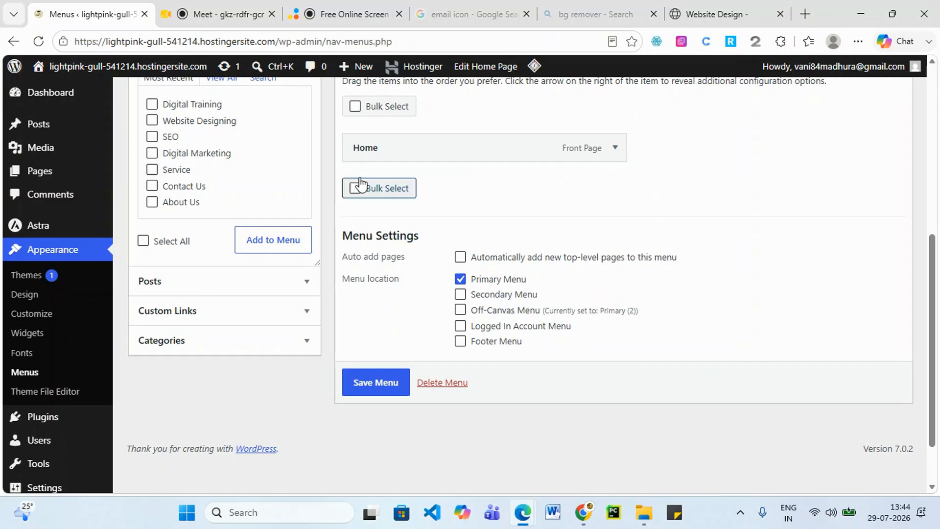
pyautogui.scroll(1, 219, 238)
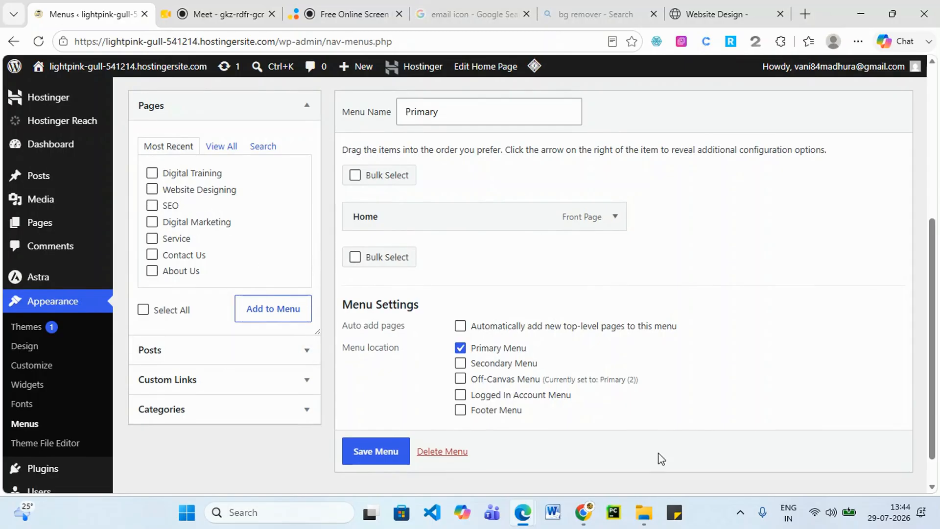
# Select all seven recent pages, add them to the Primary menu, save, and view the live site.
pyautogui.click(143, 310)
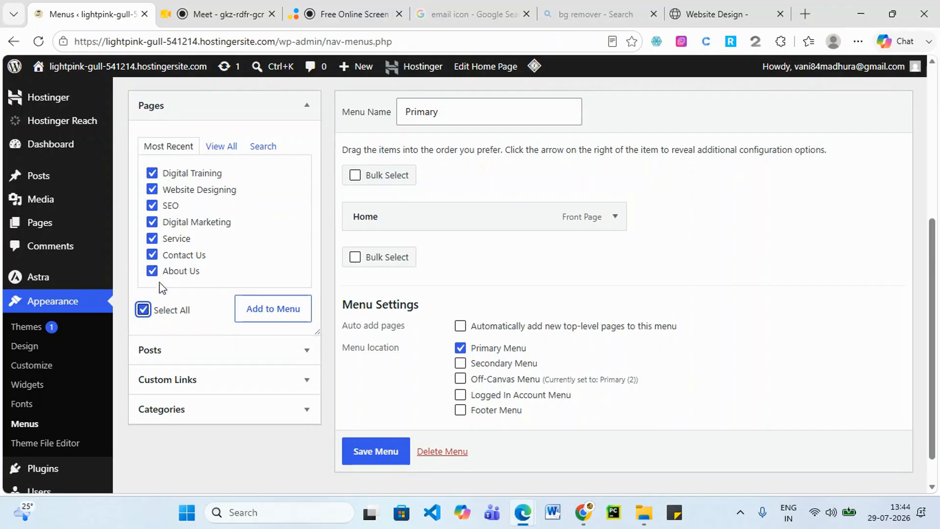
pyautogui.click(275, 316)
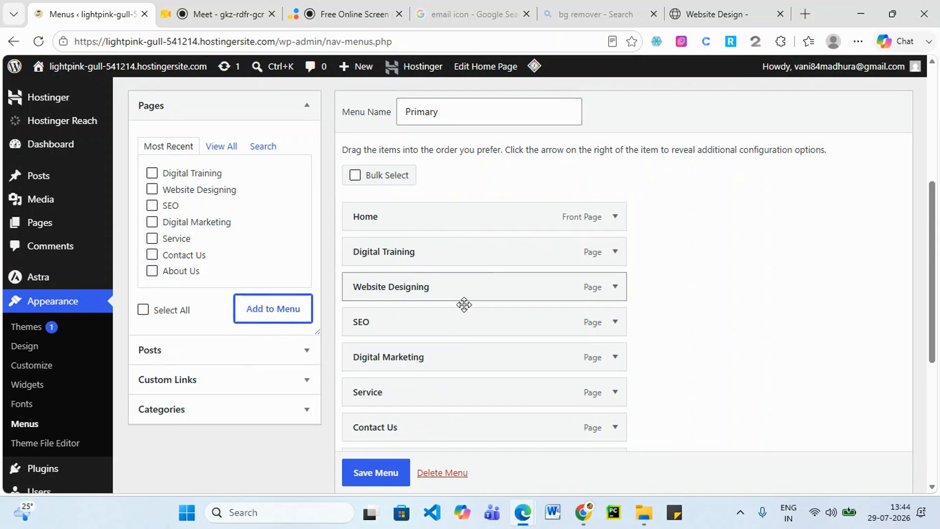
pyautogui.scroll(-3, 463, 305)
pyautogui.click(378, 478)
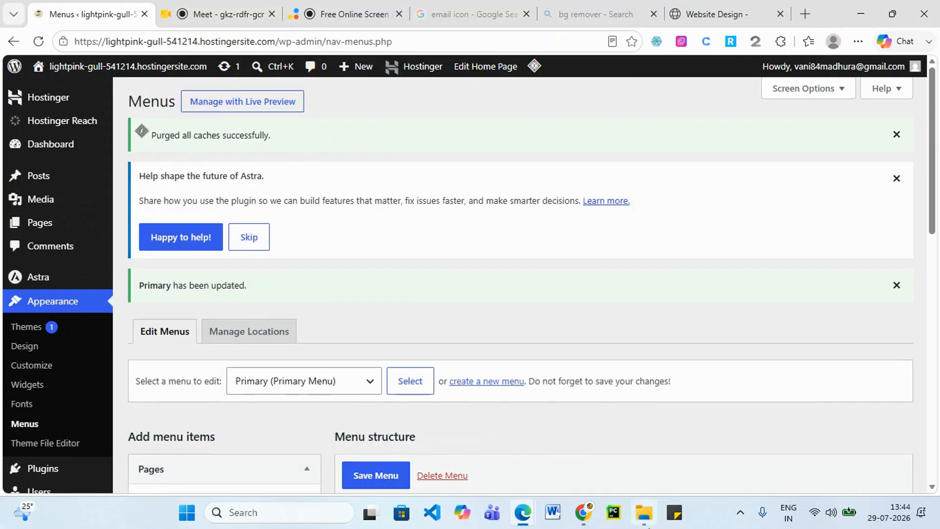
pyautogui.moveTo(528, 519)
pyautogui.click(827, 433)
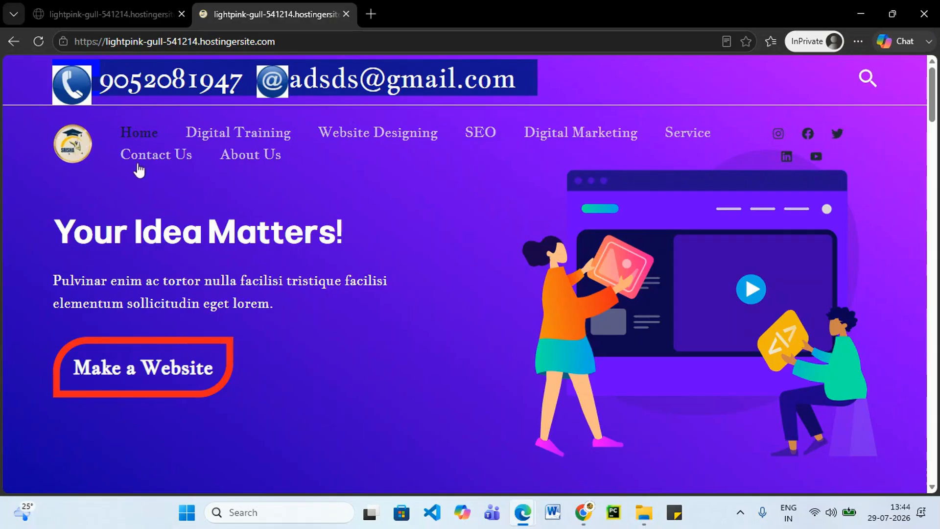
pyautogui.click(860, 12)
pyautogui.scroll(-10, 670, 242)
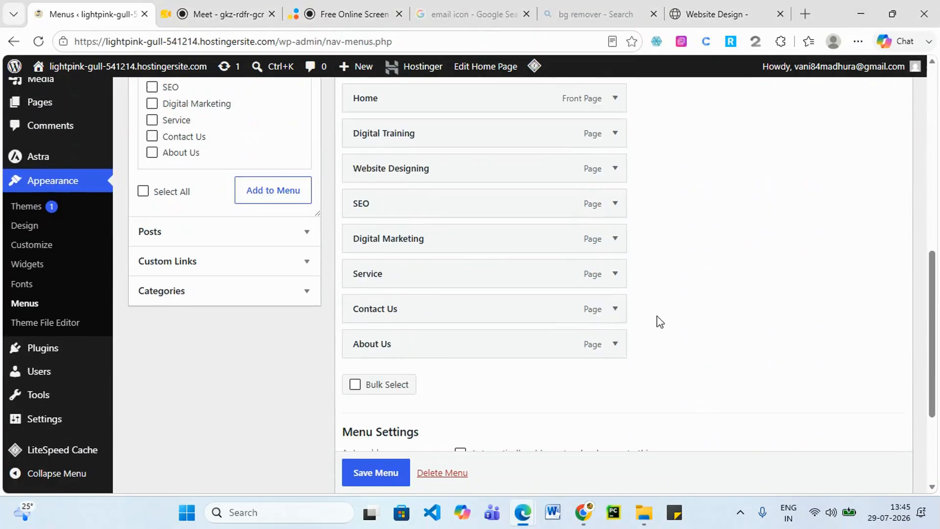
pyautogui.scroll(4, 642, 351)
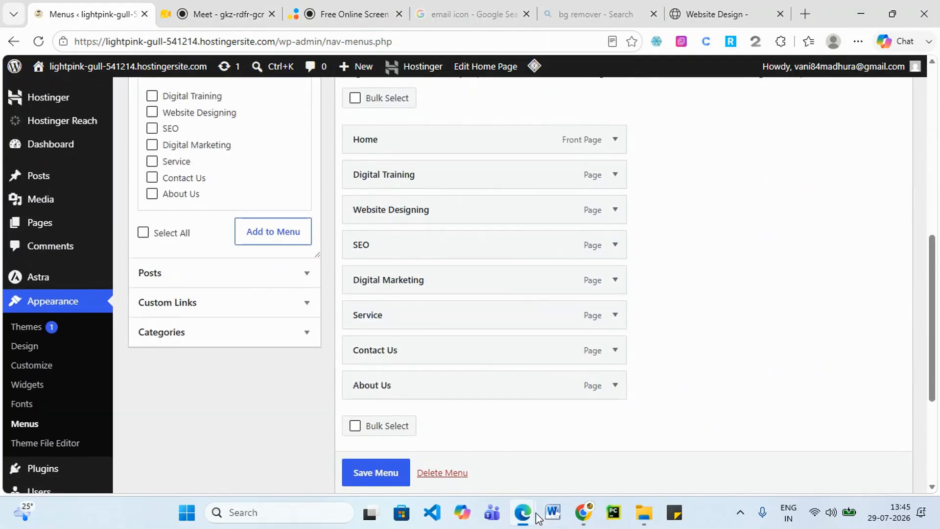
# Check the live site, then order About Us, Service and Digital Marketing directly under Home.
pyautogui.moveTo(538, 518)
pyautogui.click(780, 452)
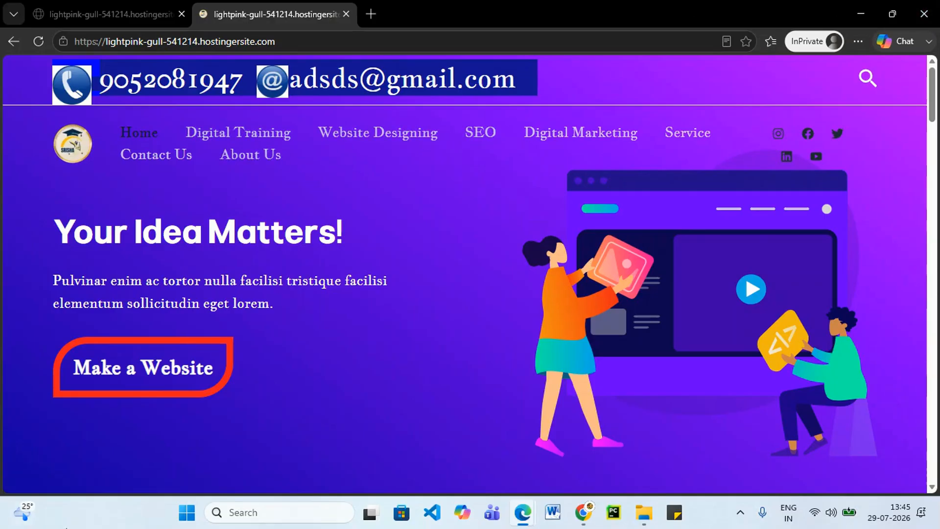
pyautogui.click(856, 16)
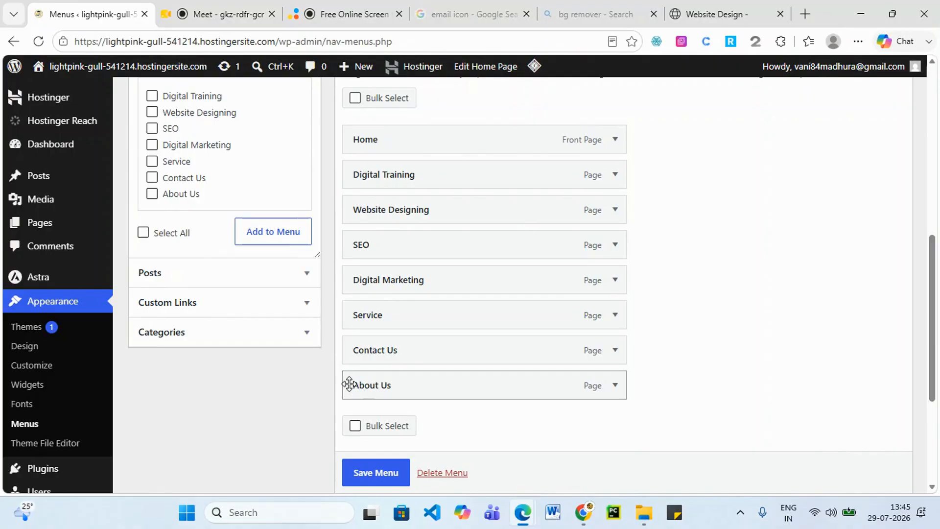
pyautogui.moveTo(349, 384); pyautogui.dragTo(349, 172)
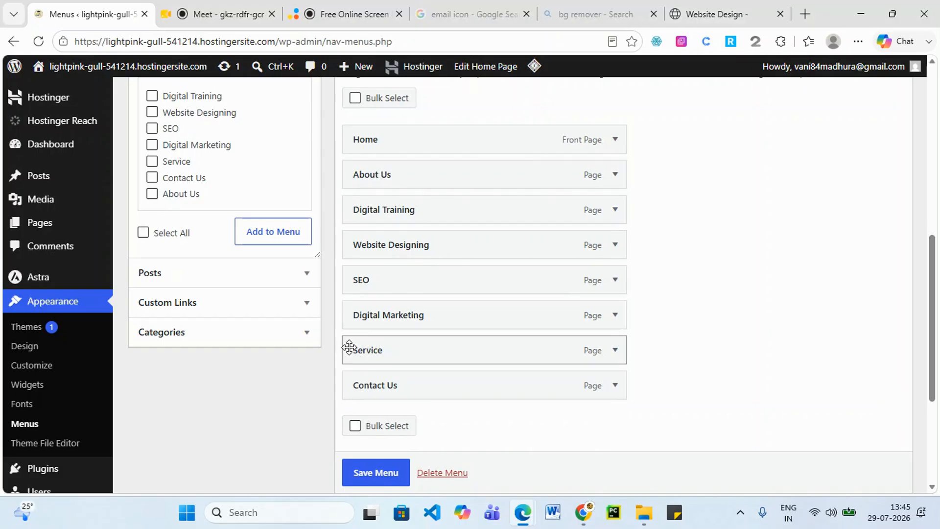
pyautogui.moveTo(349, 347); pyautogui.dragTo(354, 204)
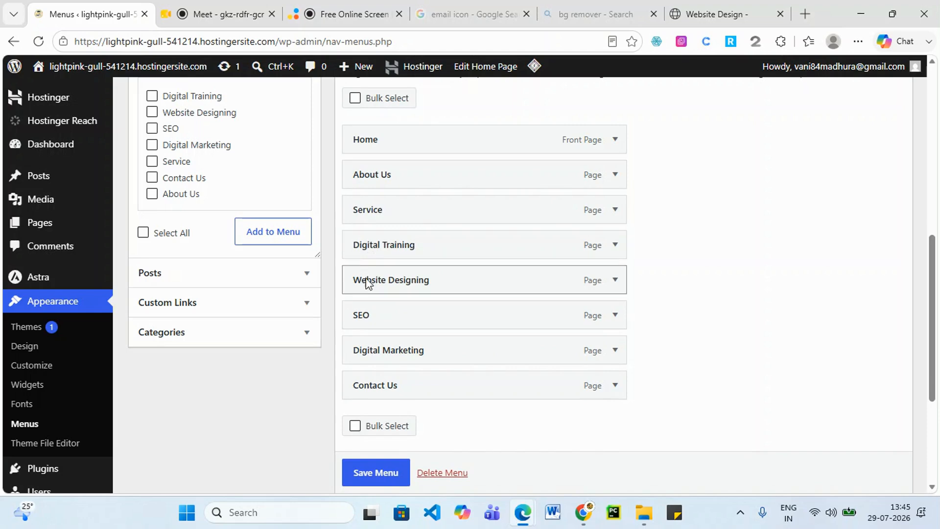
pyautogui.moveTo(366, 357); pyautogui.dragTo(365, 247)
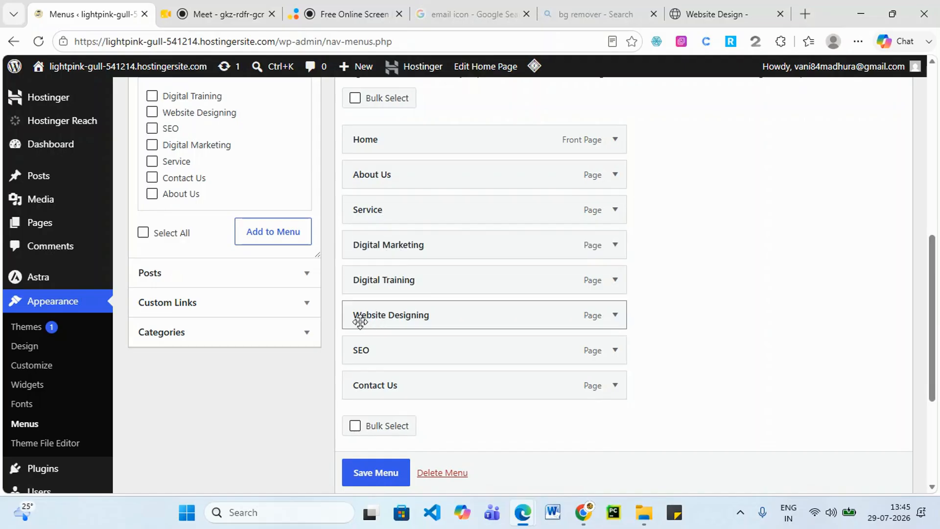
# Move SEO and Website Designing above Digital Training, save the menu, and view the live site.
pyautogui.moveTo(361, 350); pyautogui.dragTo(383, 290)
pyautogui.moveTo(388, 350); pyautogui.dragTo(400, 284)
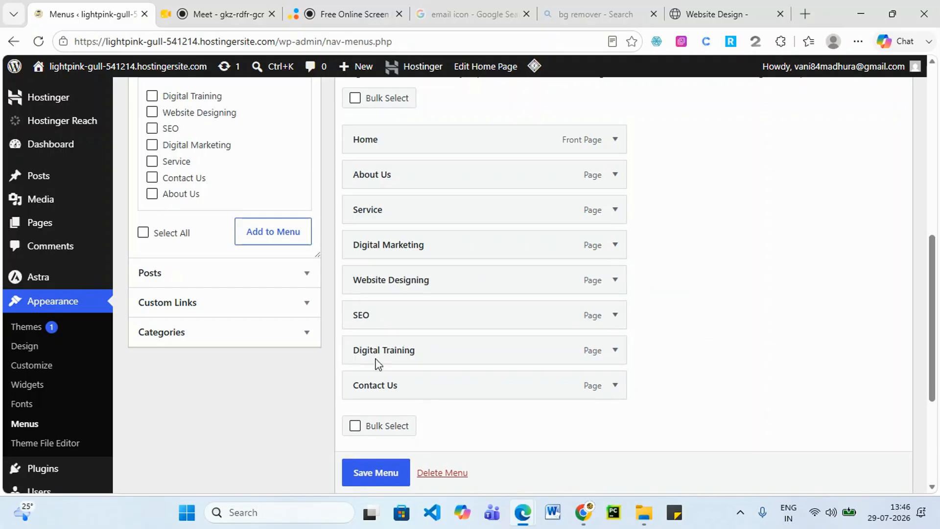
pyautogui.scroll(-1, 368, 475)
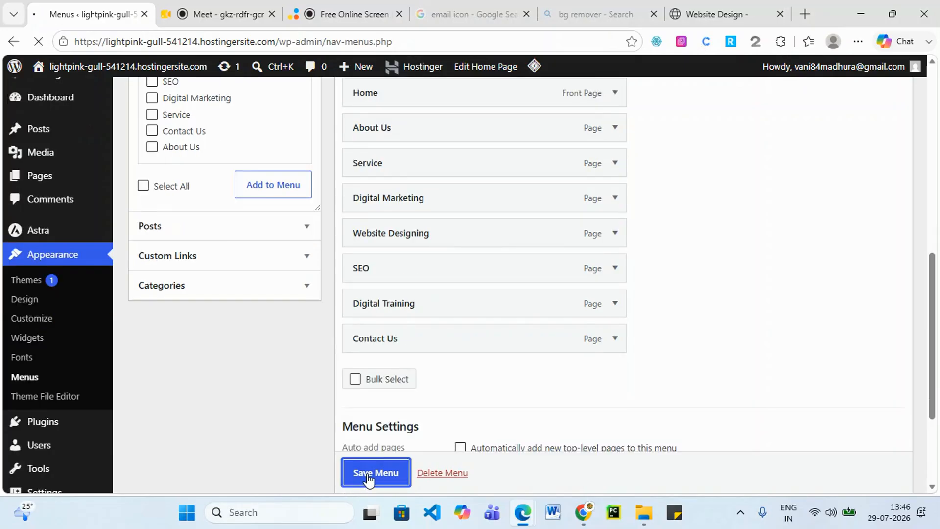
pyautogui.click(367, 472)
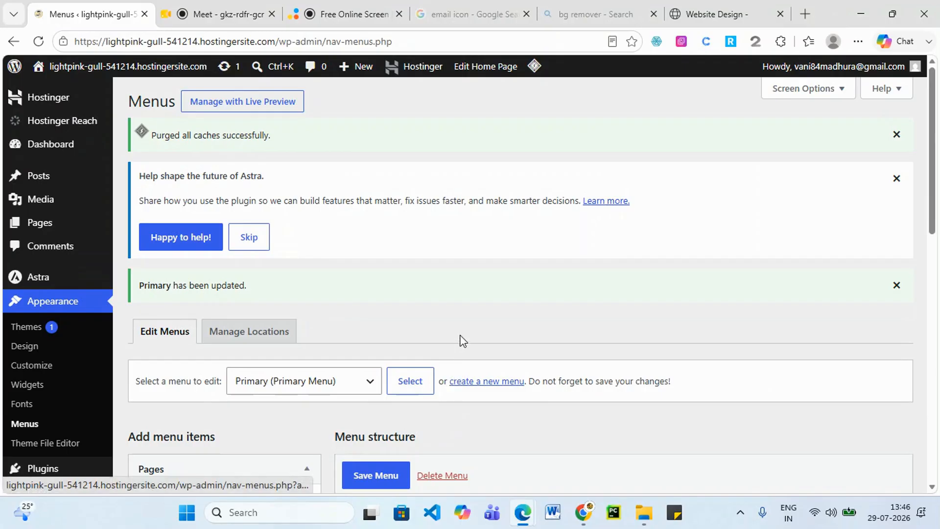
pyautogui.scroll(-10, 545, 489)
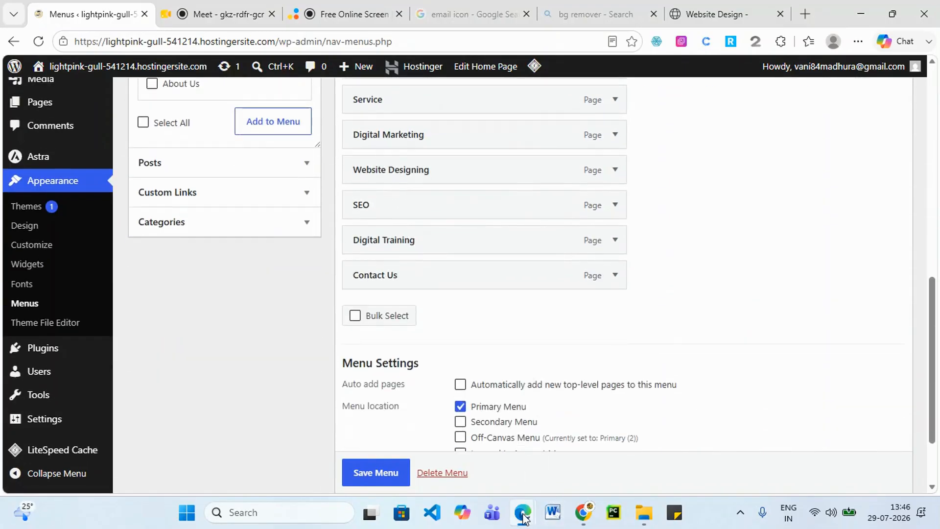
pyautogui.moveTo(523, 518)
pyautogui.click(785, 453)
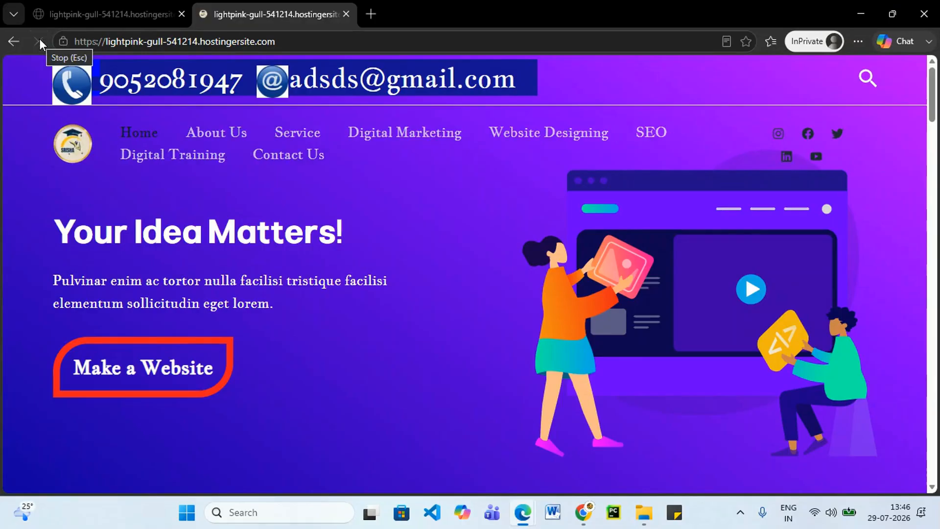
# Make Digital Marketing a sub-item of Service and save the Primary menu.
pyautogui.click(860, 7)
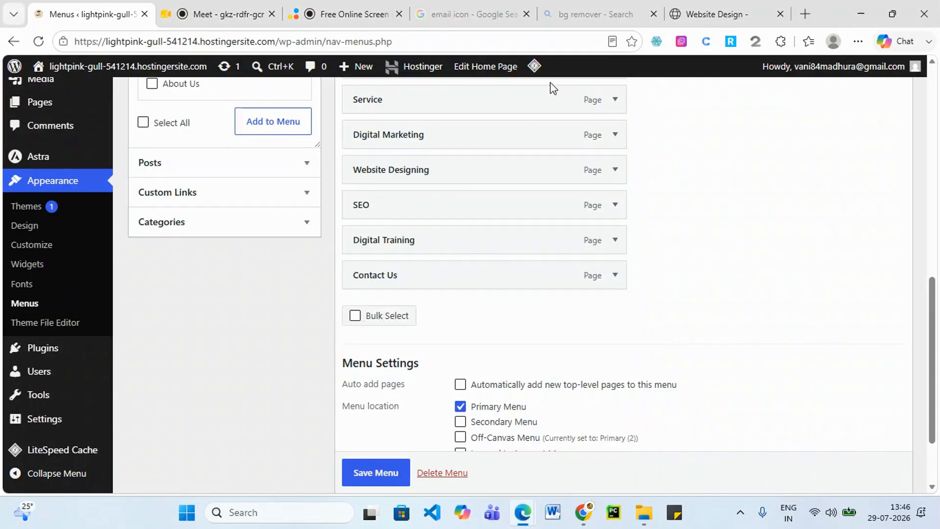
pyautogui.scroll(2, 461, 230)
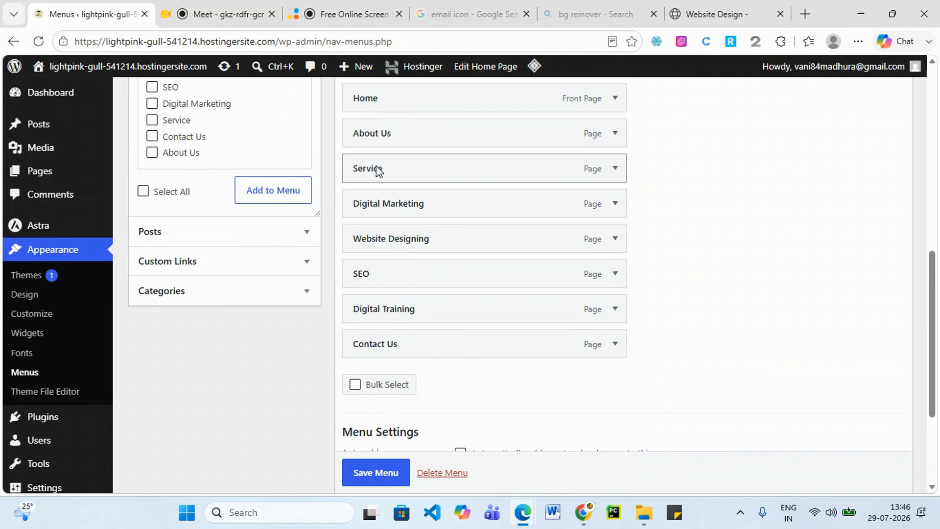
pyautogui.moveTo(365, 203); pyautogui.dragTo(414, 201)
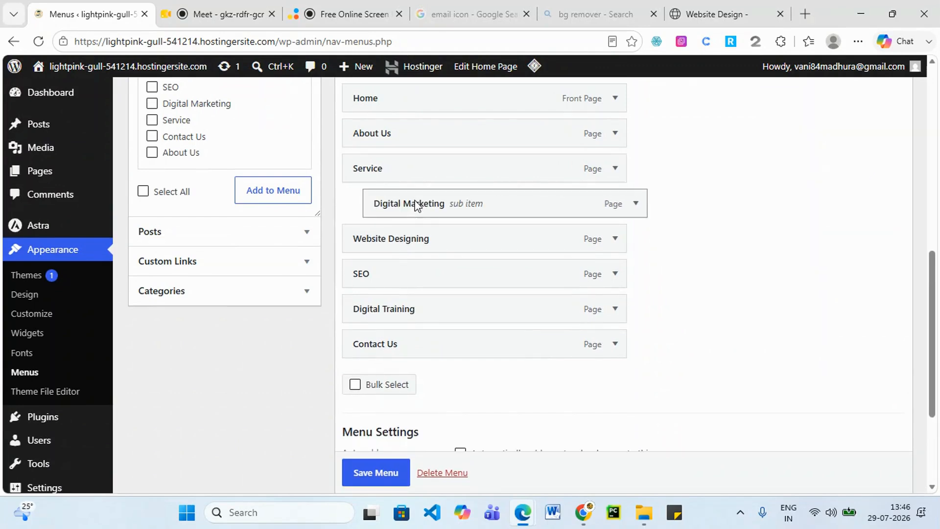
pyautogui.scroll(-1, 380, 478)
pyautogui.click(376, 473)
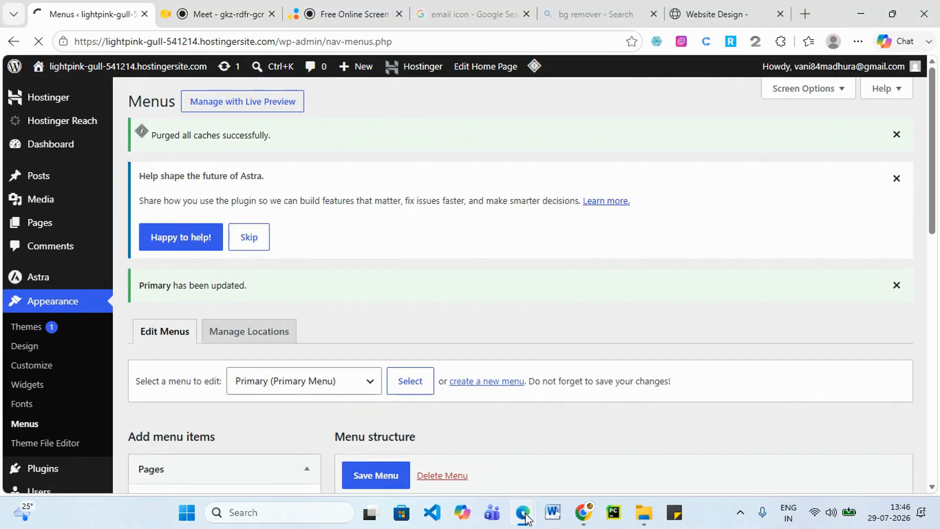
# Reload the live site to see the new Service dropdown.
pyautogui.moveTo(522, 512)
pyautogui.click(831, 436)
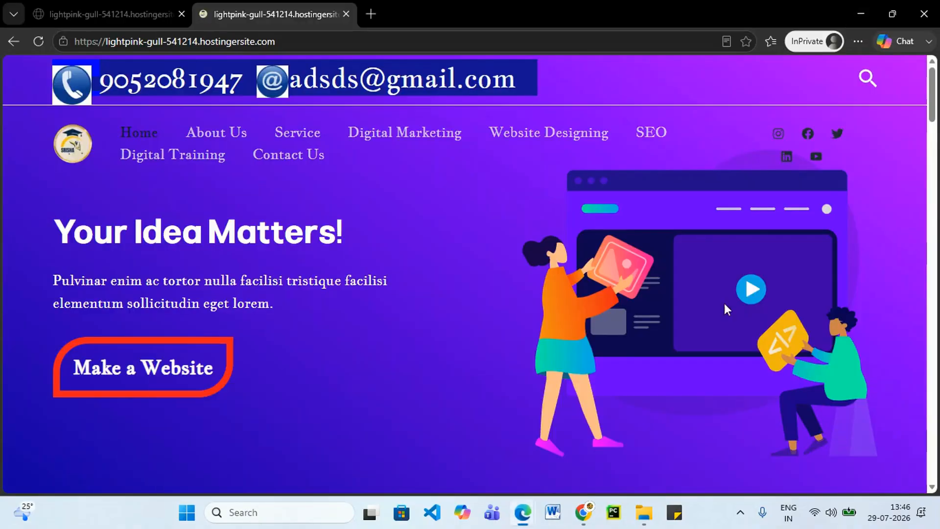
pyautogui.click(38, 41)
pyautogui.click(28, 40)
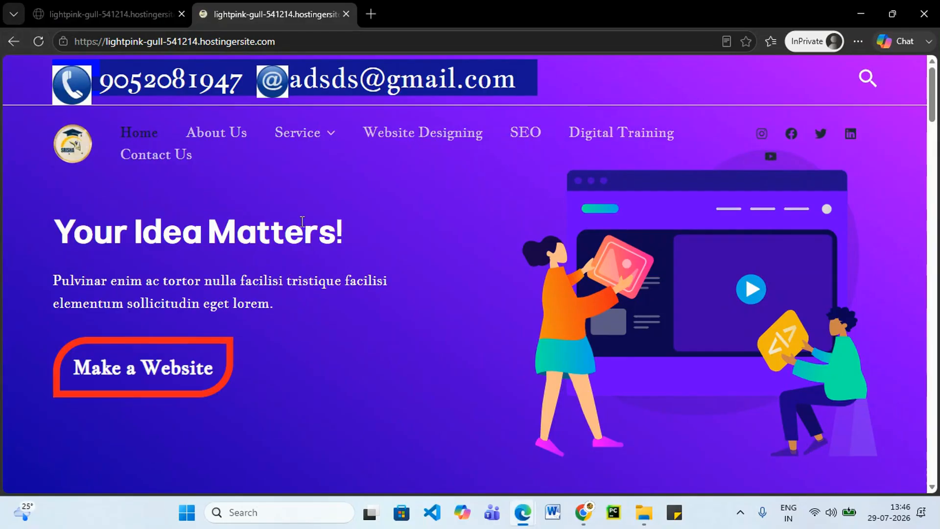
pyautogui.moveTo(326, 141)
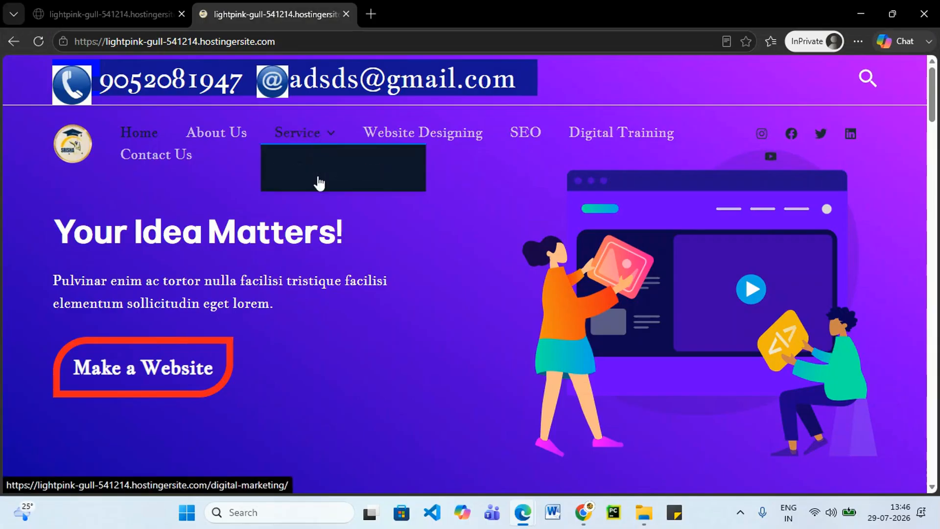
# Indent Website Designing and SEO under Digital Marketing, Digital Training under Service, and save the menu.
pyautogui.click(860, 12)
pyautogui.scroll(-6, 406, 313)
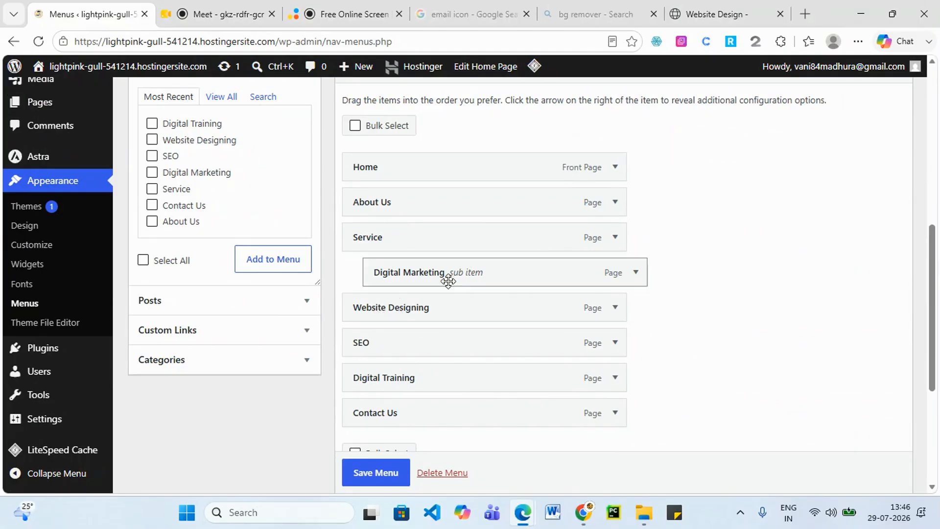
pyautogui.moveTo(384, 308); pyautogui.dragTo(426, 311)
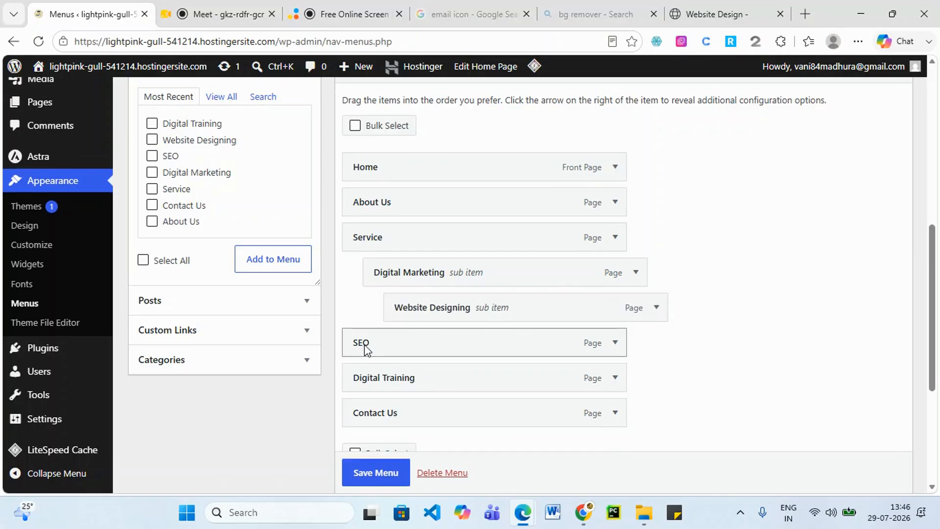
pyautogui.moveTo(362, 341); pyautogui.dragTo(430, 342)
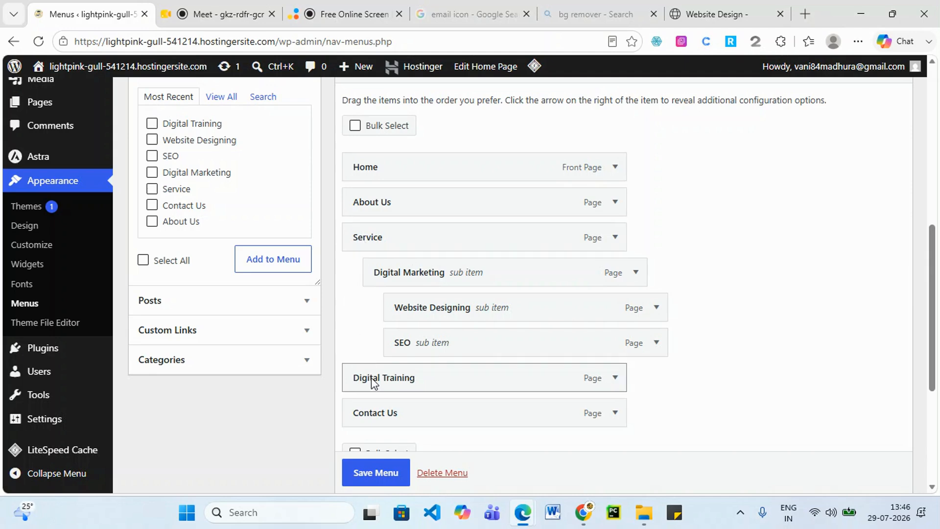
pyautogui.moveTo(361, 378); pyautogui.dragTo(398, 378)
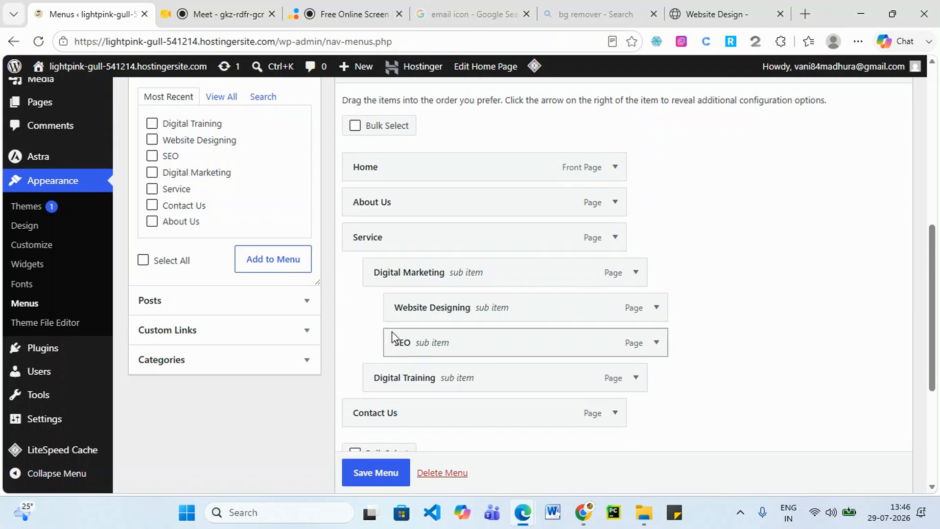
pyautogui.scroll(-1, 433, 445)
pyautogui.scroll(2, 413, 222)
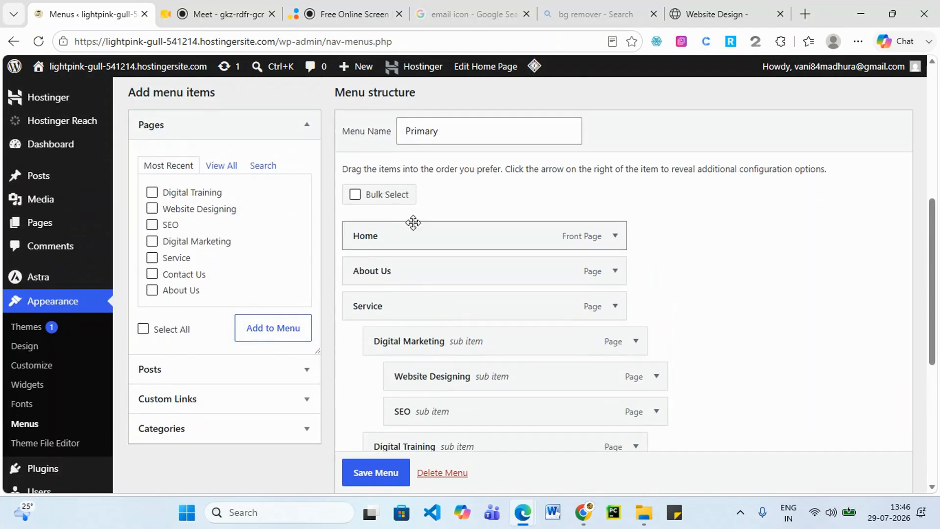
pyautogui.scroll(-3, 409, 426)
pyautogui.scroll(-1, 392, 479)
pyautogui.click(387, 475)
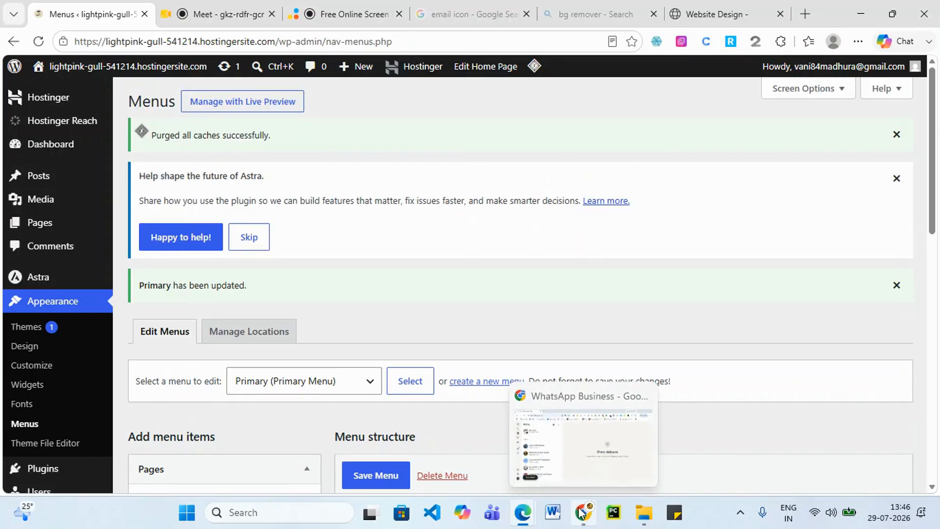
# Reload the live site, check the Service and Digital Marketing dropdowns, then return to the admin.
pyautogui.moveTo(526, 514)
pyautogui.click(822, 442)
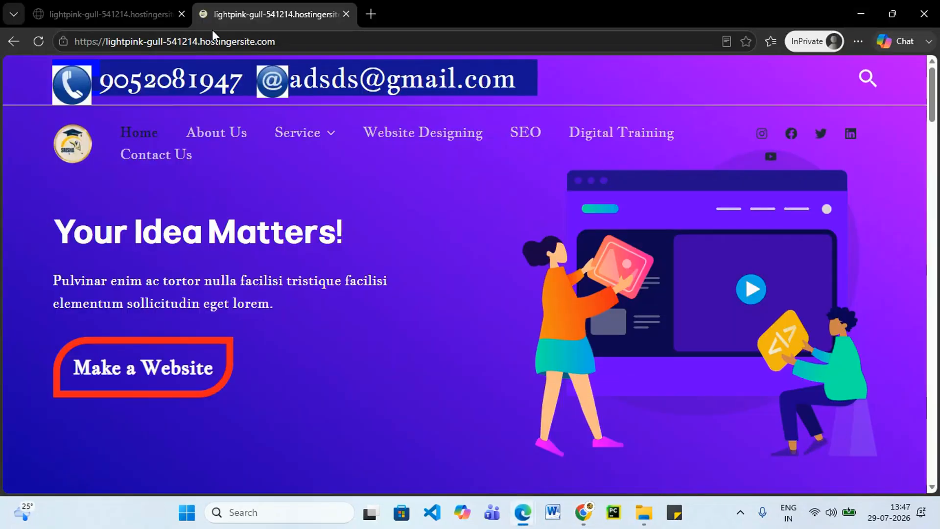
pyautogui.click(40, 41)
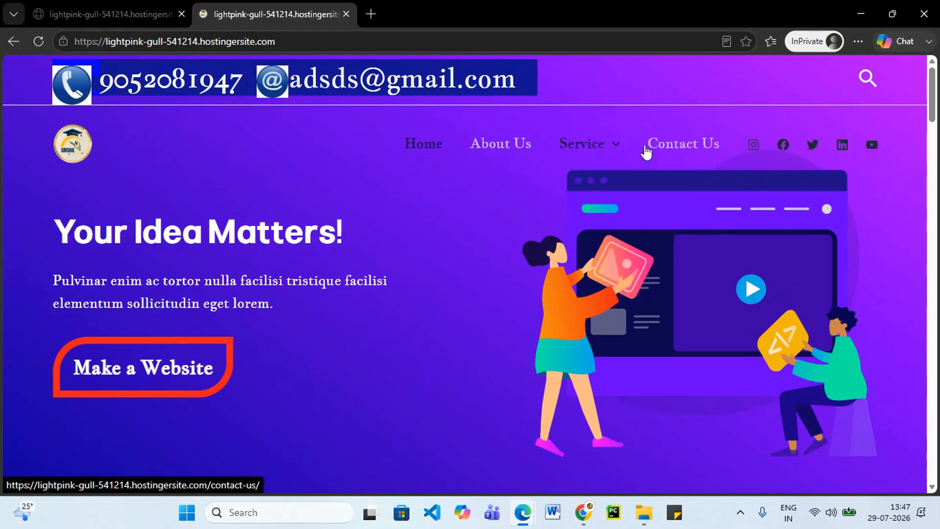
pyautogui.moveTo(583, 143)
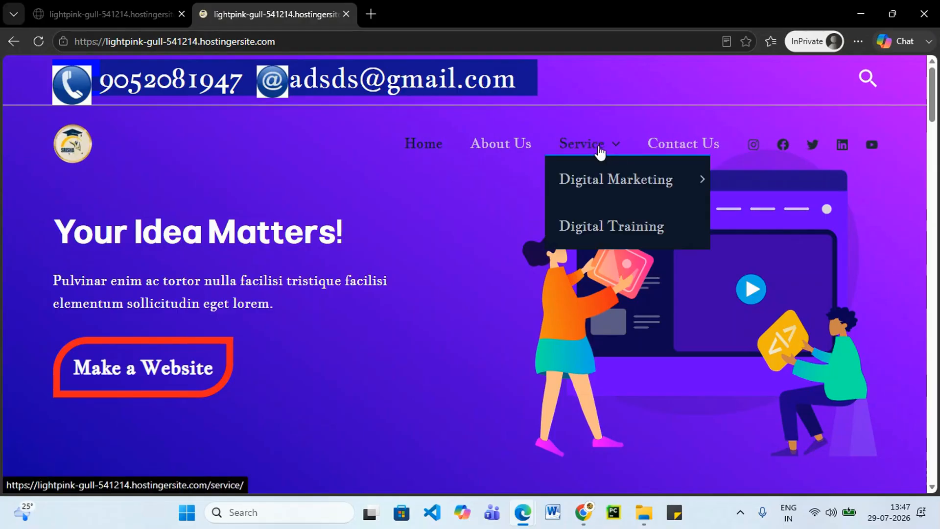
pyautogui.moveTo(608, 177)
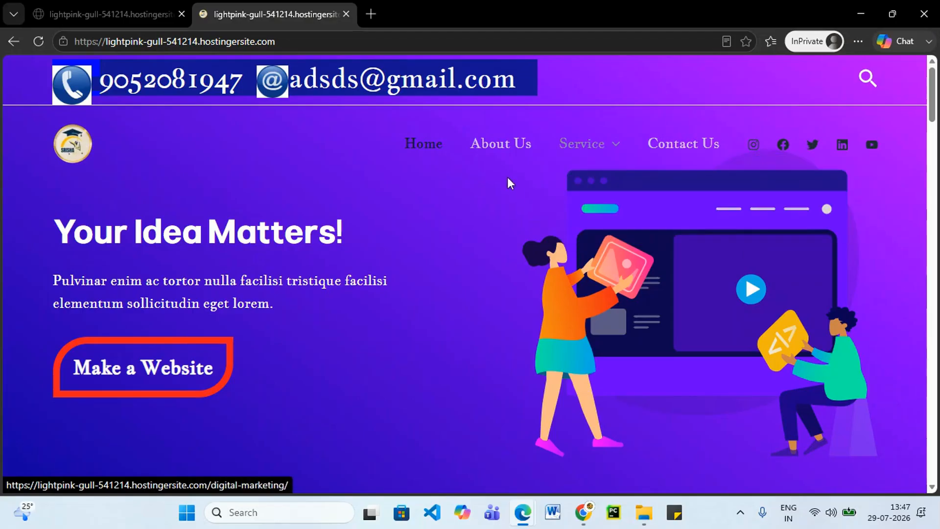
pyautogui.moveTo(622, 152)
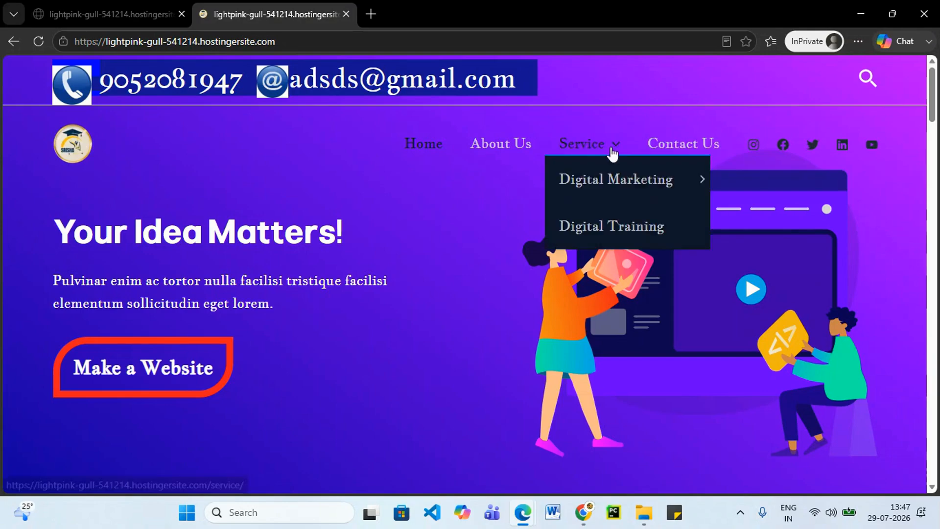
pyautogui.moveTo(682, 178)
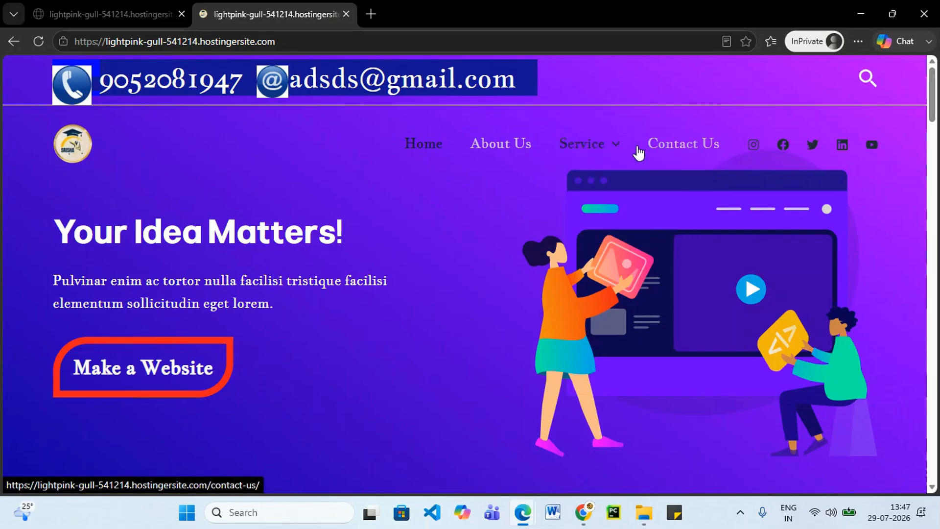
pyautogui.click(862, 12)
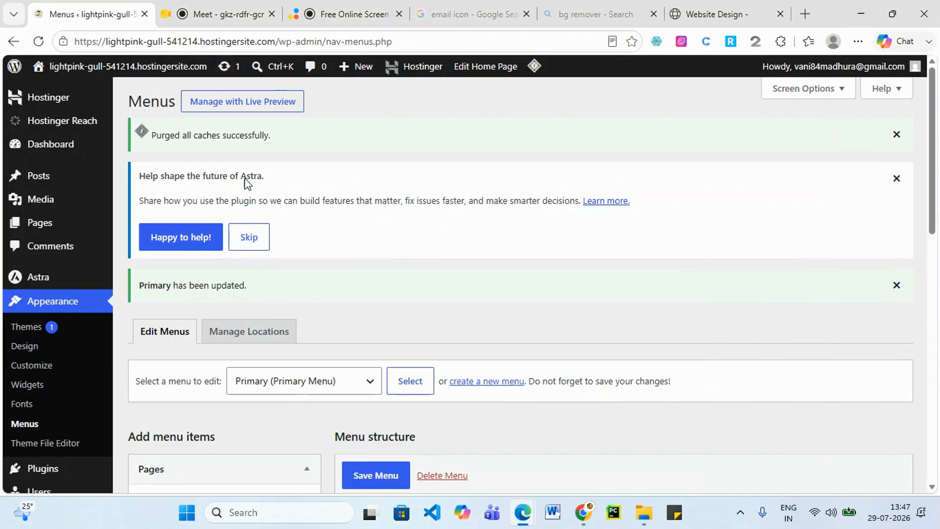
# Start a new page from the Pages list and title it 'Blog'.
pyautogui.click(29, 223)
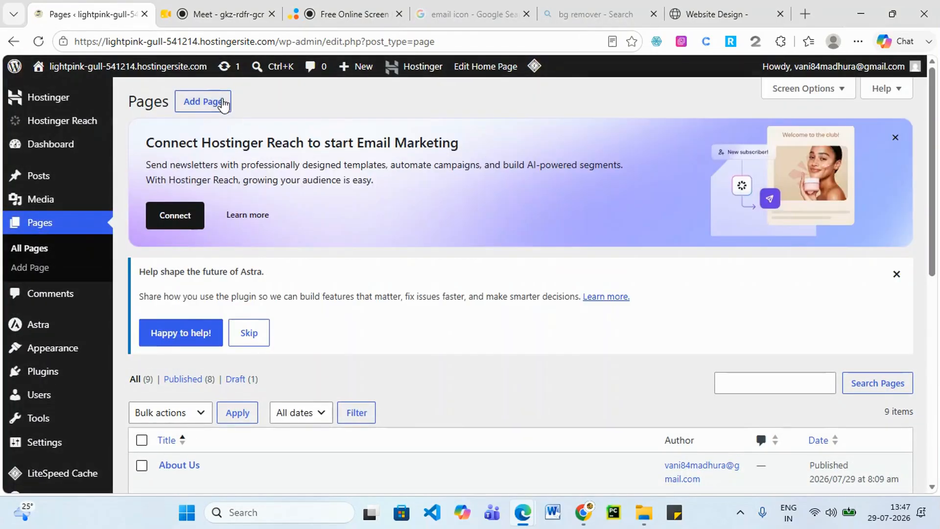
pyautogui.click(223, 102)
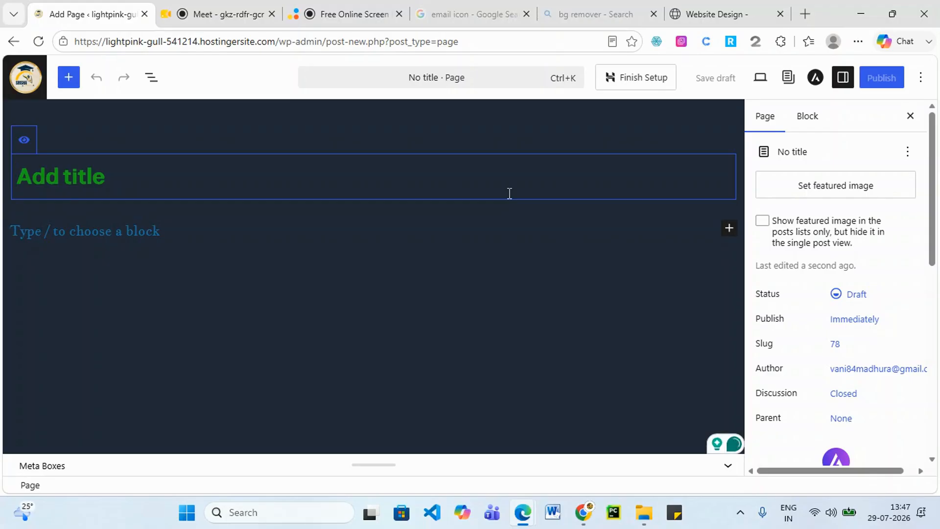
pyautogui.write('Blog')
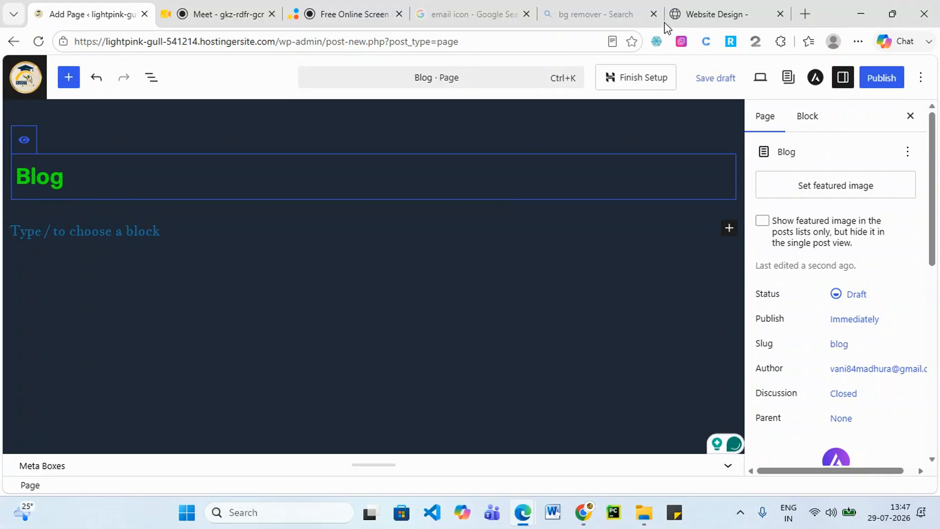
# Publish the Blog page and go back to the All Pages list.
pyautogui.click(881, 80)
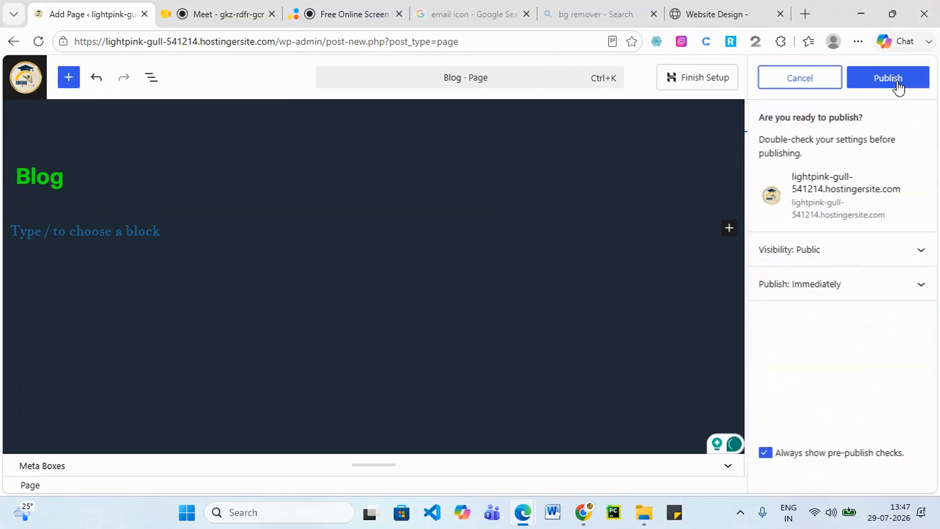
pyautogui.click(897, 82)
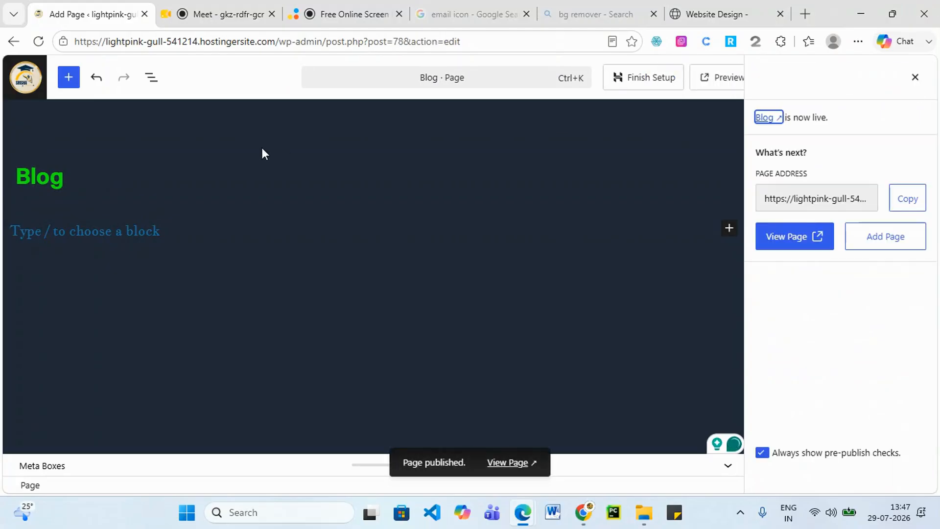
pyautogui.click(30, 85)
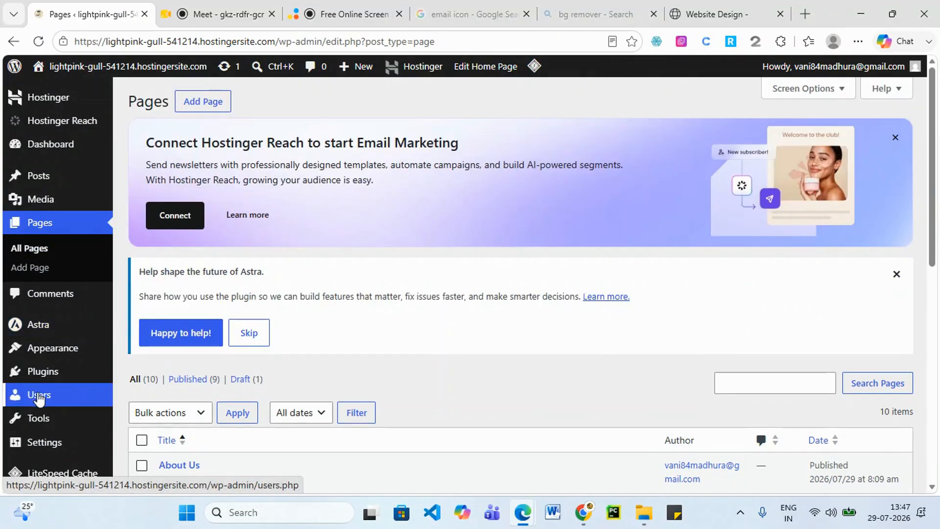
# Add the Blog page to the Primary menu in Appearance > Menus.
pyautogui.moveTo(53, 346)
pyautogui.click(146, 440)
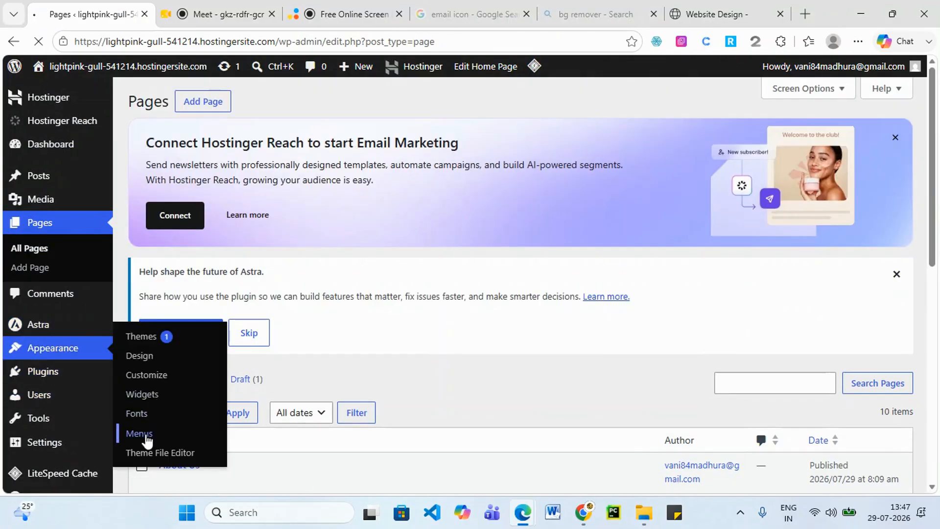
pyautogui.scroll(-7, 871, 274)
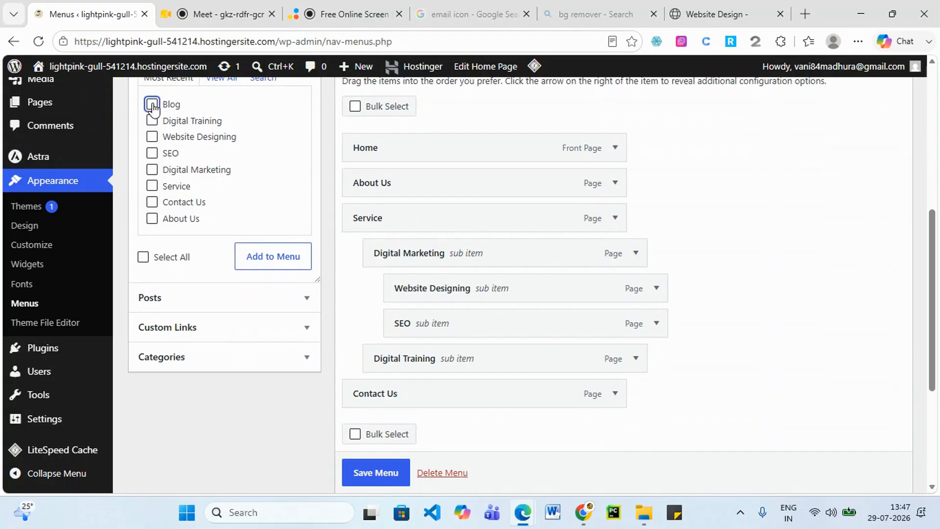
pyautogui.click(152, 105)
pyautogui.click(266, 266)
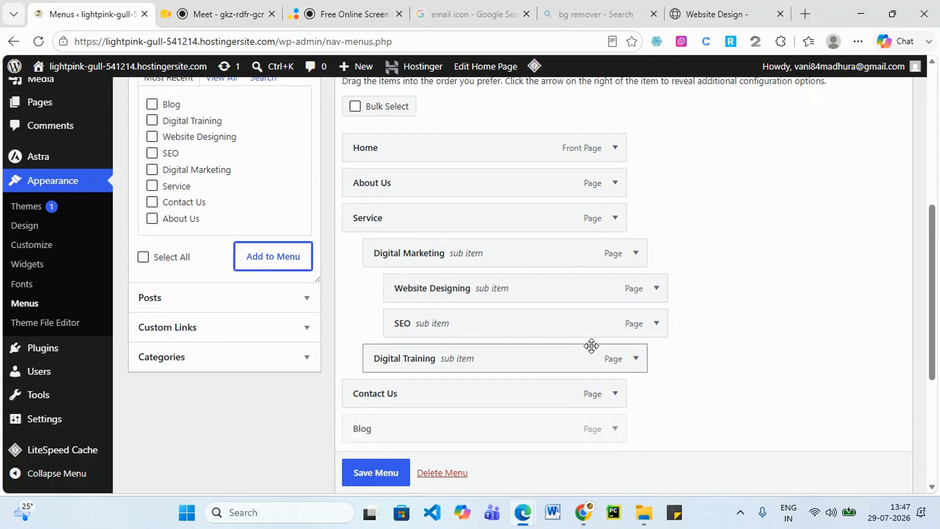
# Place Blog between Digital Training and Contact Us and save the Primary menu.
pyautogui.scroll(-1, 493, 383)
pyautogui.moveTo(358, 363); pyautogui.dragTo(359, 333)
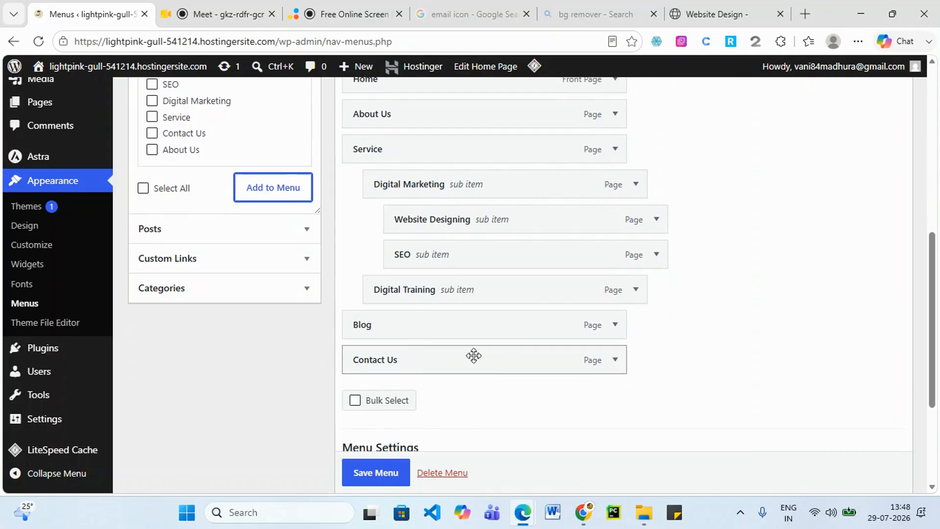
pyautogui.scroll(-1, 386, 465)
pyautogui.click(377, 472)
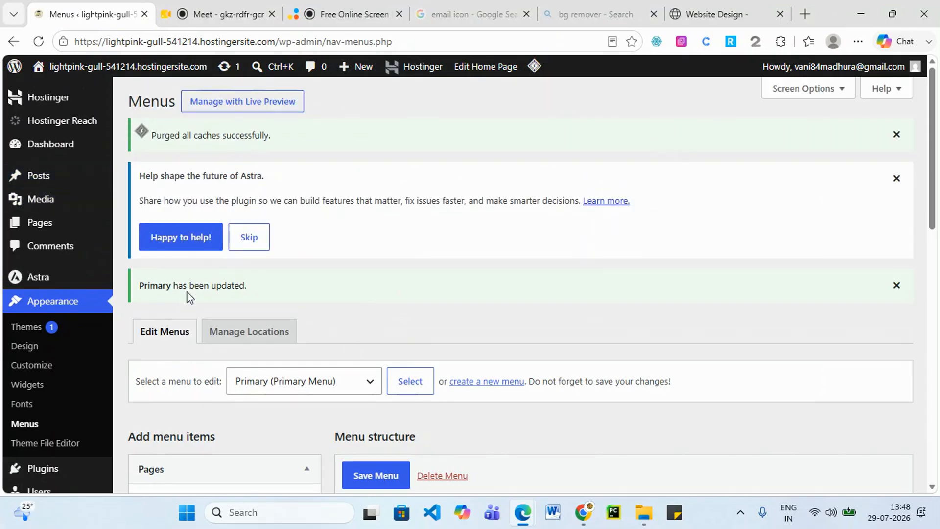
pyautogui.scroll(-2, 326, 285)
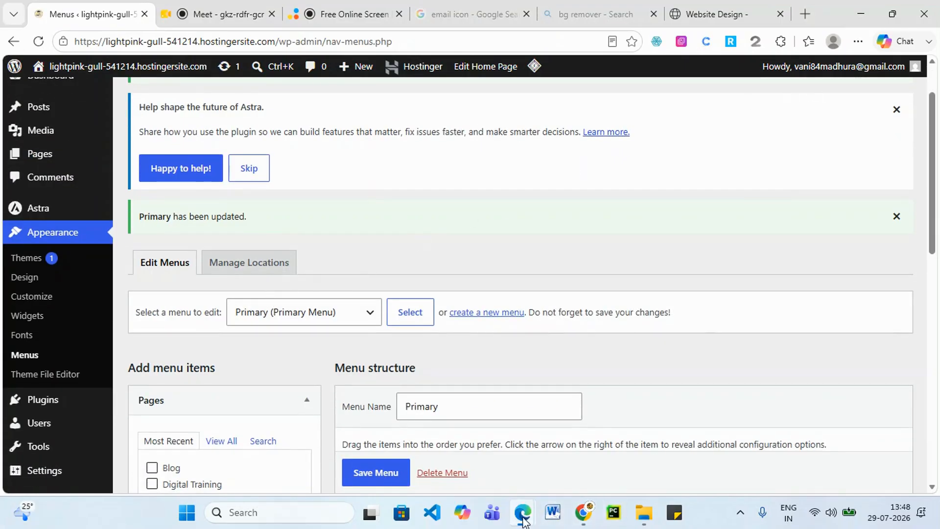
pyautogui.moveTo(522, 512)
pyautogui.click(824, 413)
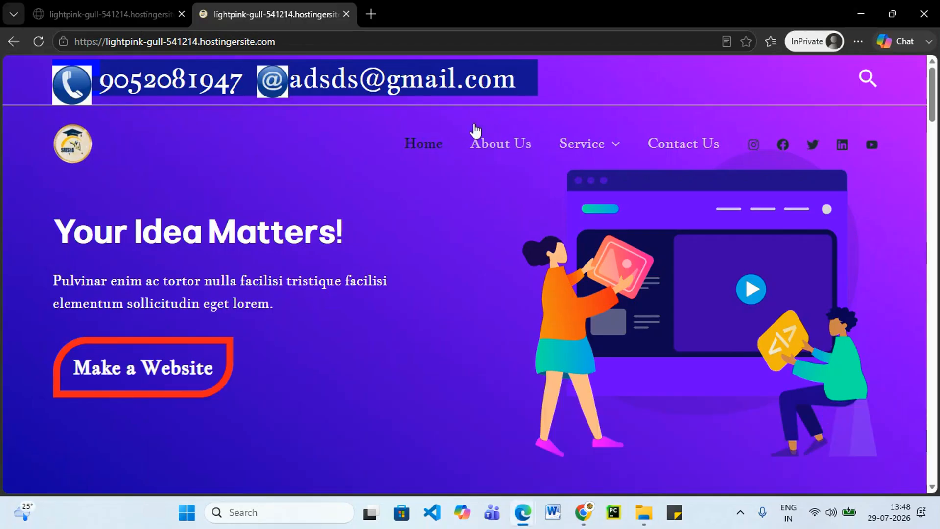
# Reload the live site and confirm Blog appears between Service and Contact Us in the navigation.
pyautogui.click(33, 39)
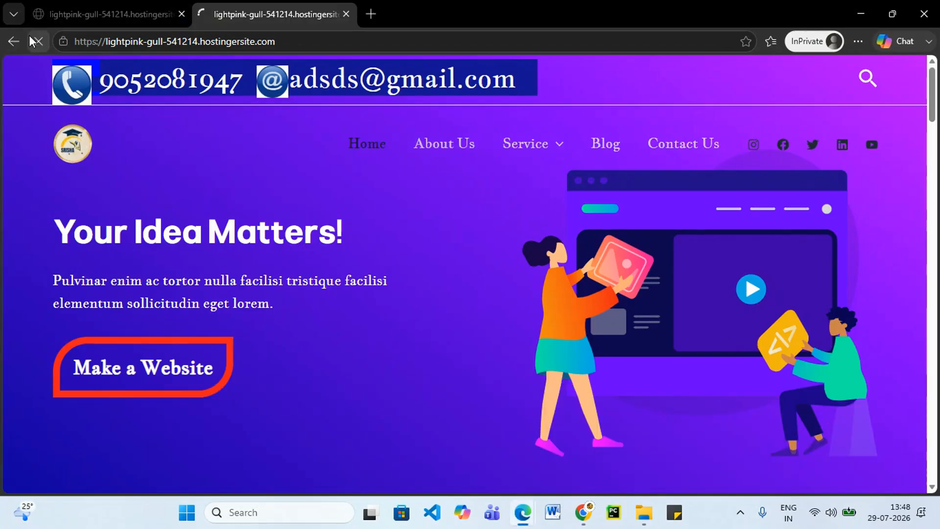
pyautogui.moveTo(548, 144)
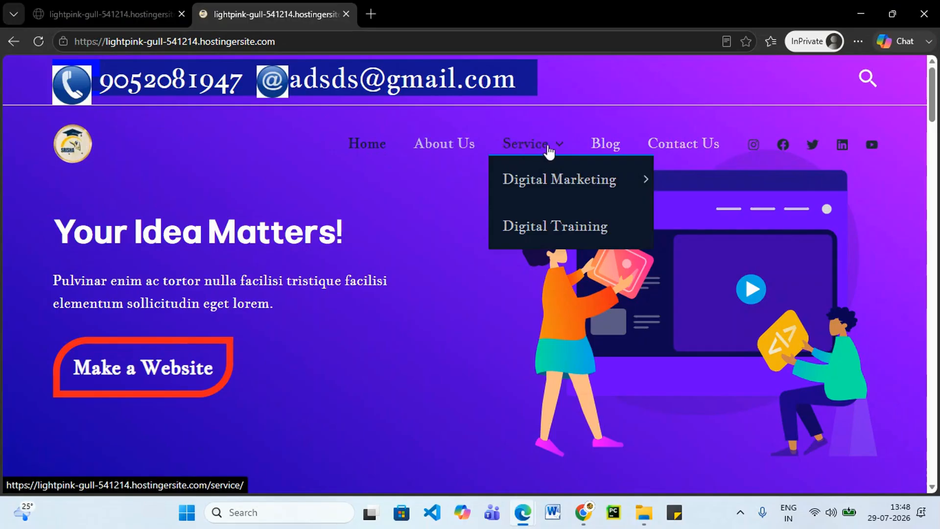
pyautogui.moveTo(641, 179)
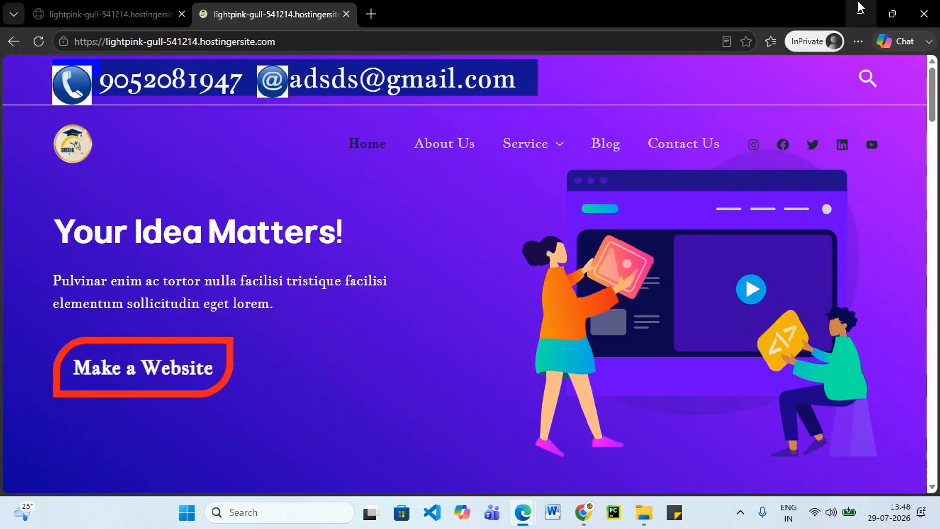
pyautogui.scroll(-20, 673, 327)
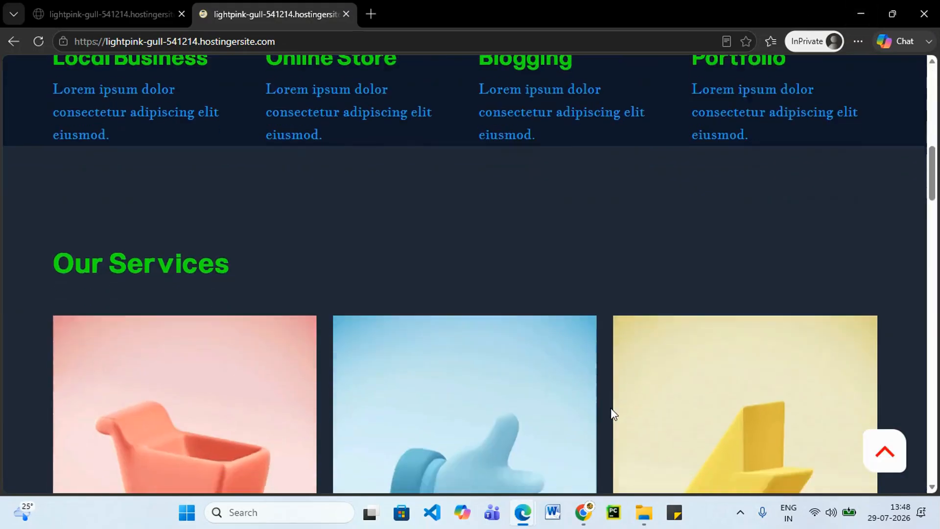
pyautogui.scroll(1, 474, 124)
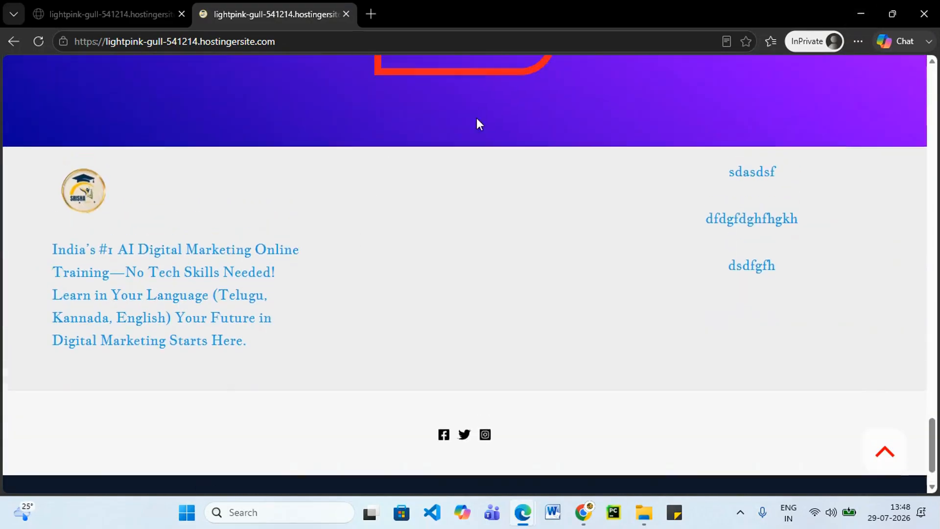
# Return to the Menus admin page and check the list of menus without changing it.
pyautogui.click(860, 13)
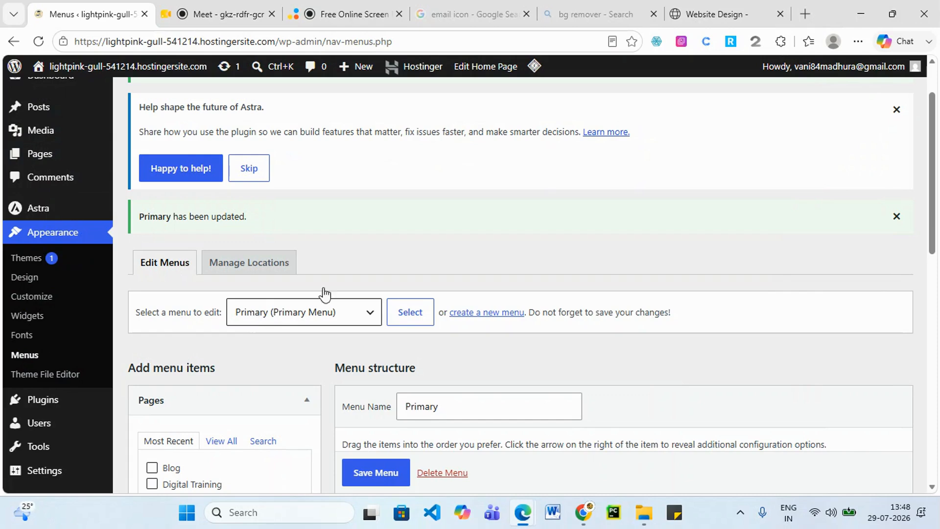
pyautogui.scroll(-3, 509, 230)
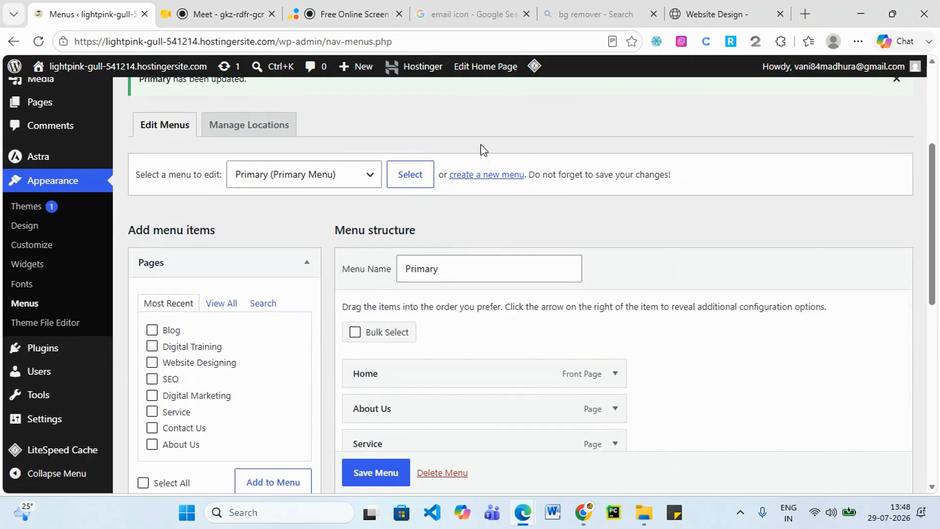
pyautogui.click(367, 182)
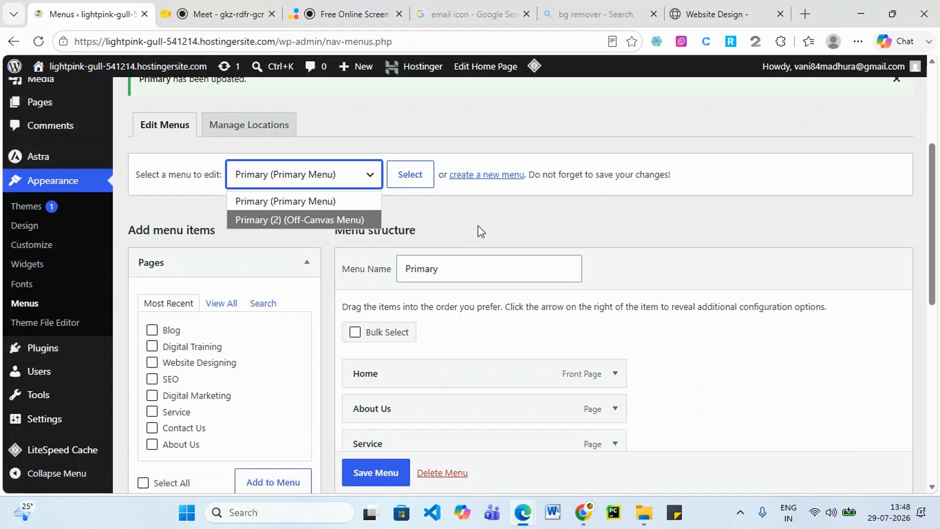
pyautogui.click(769, 223)
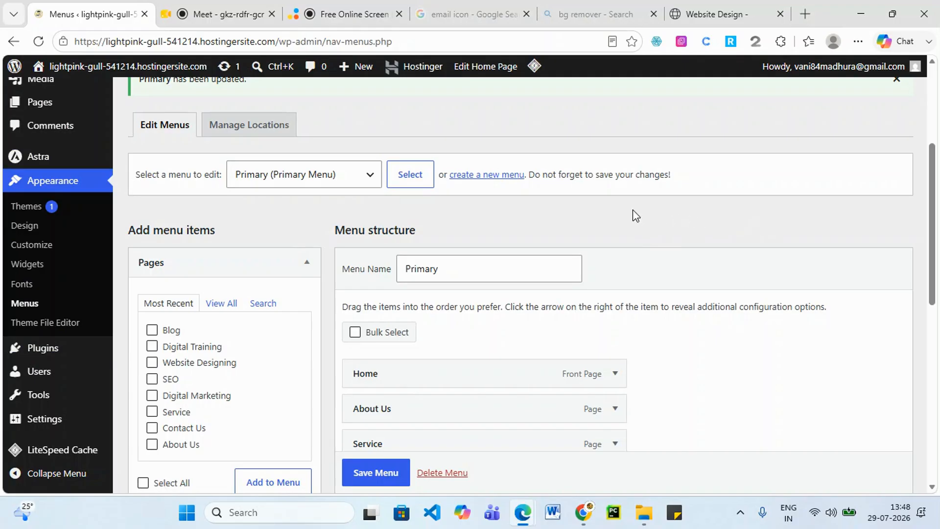
# Create a new menu named 'Footer Menu'.
pyautogui.click(498, 181)
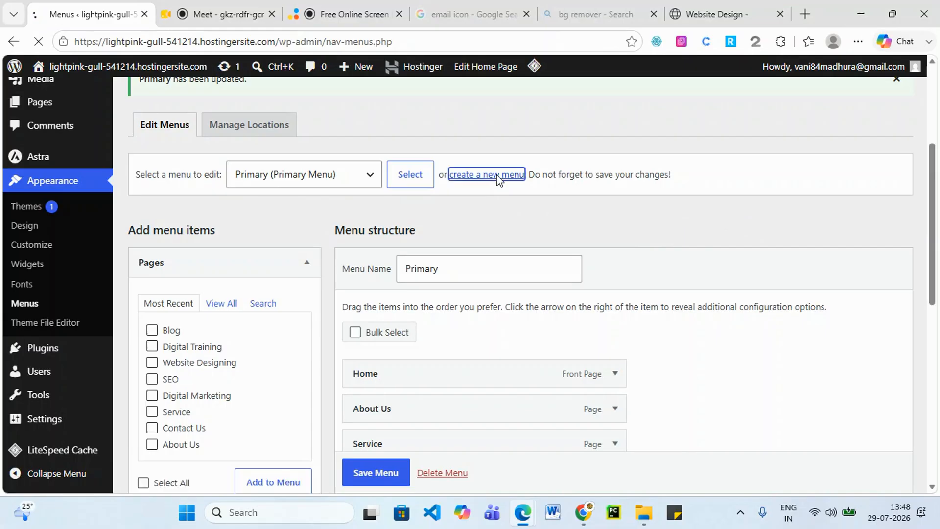
pyautogui.scroll(-3, 497, 181)
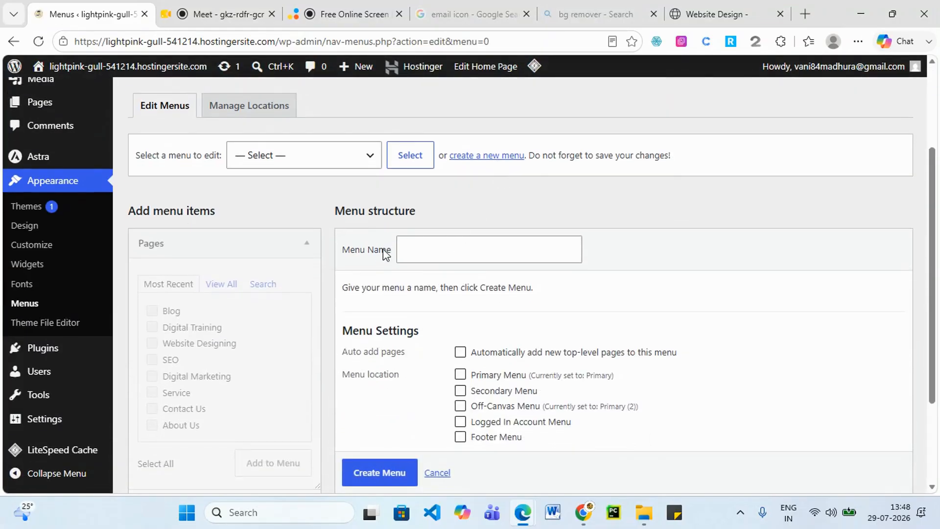
pyautogui.click(465, 252)
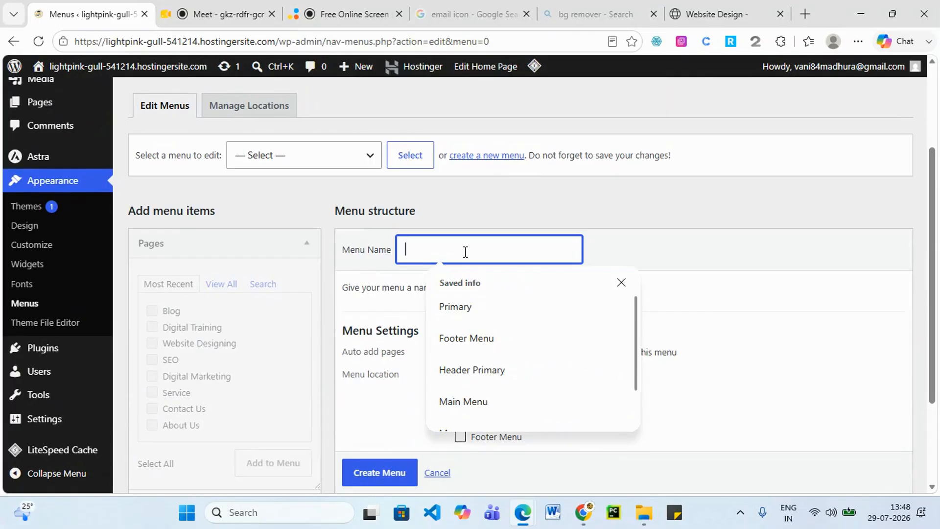
pyautogui.click(467, 338)
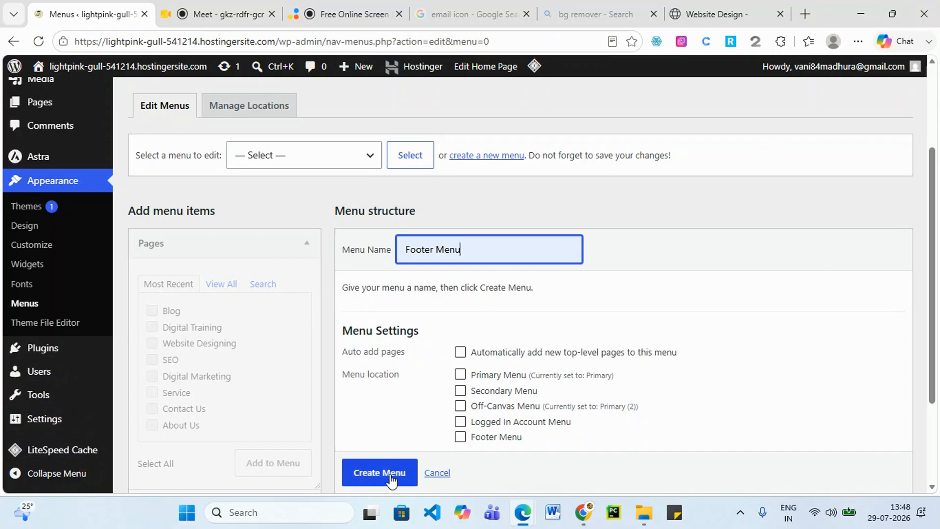
pyautogui.scroll(-1, 390, 477)
pyautogui.click(381, 438)
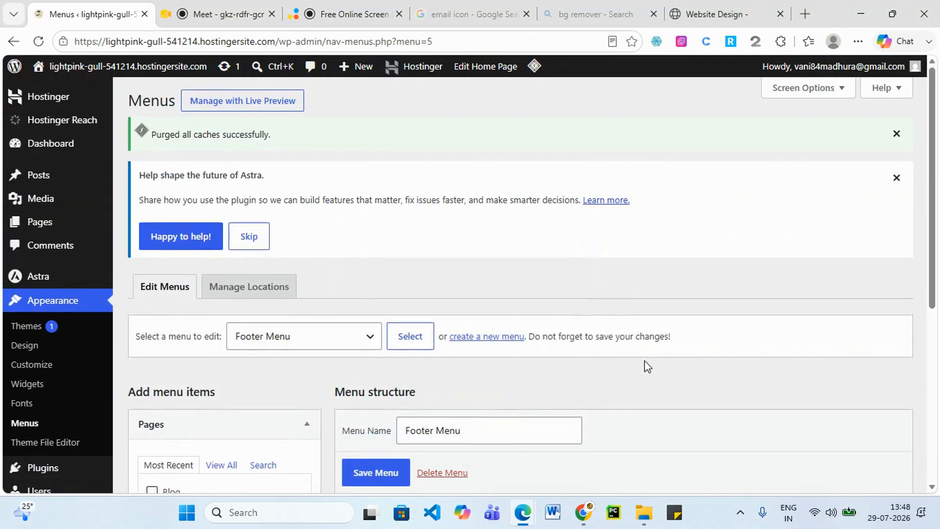
# Load the Primary menu, then switch the editor to the Footer Menu.
pyautogui.scroll(-4, 400, 168)
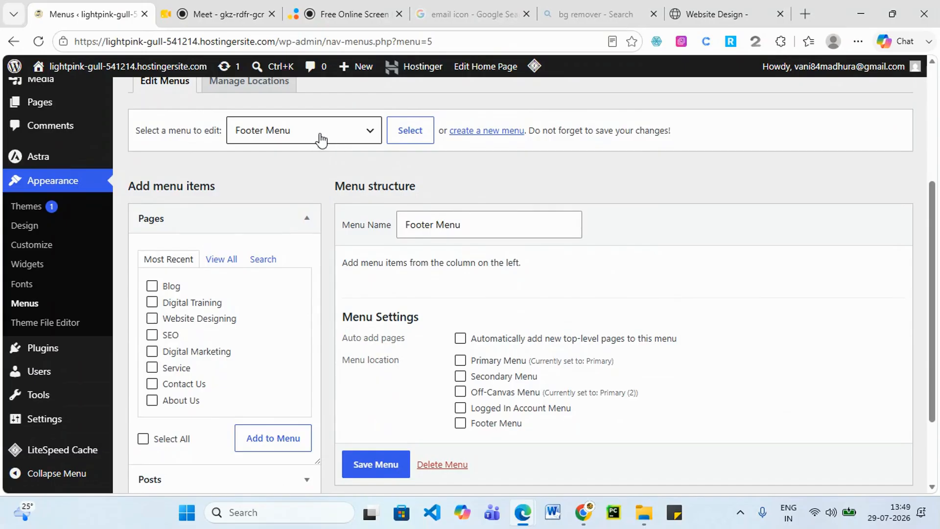
pyautogui.click(372, 132)
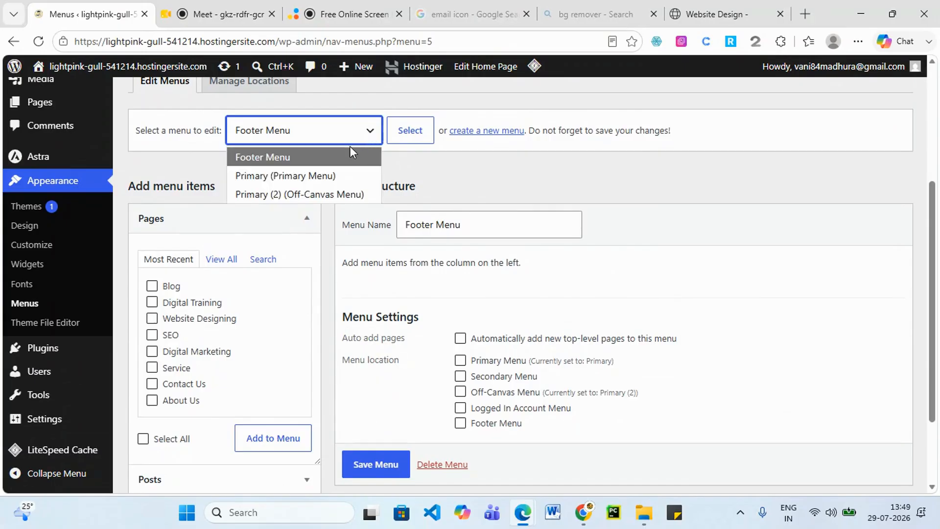
pyautogui.click(343, 175)
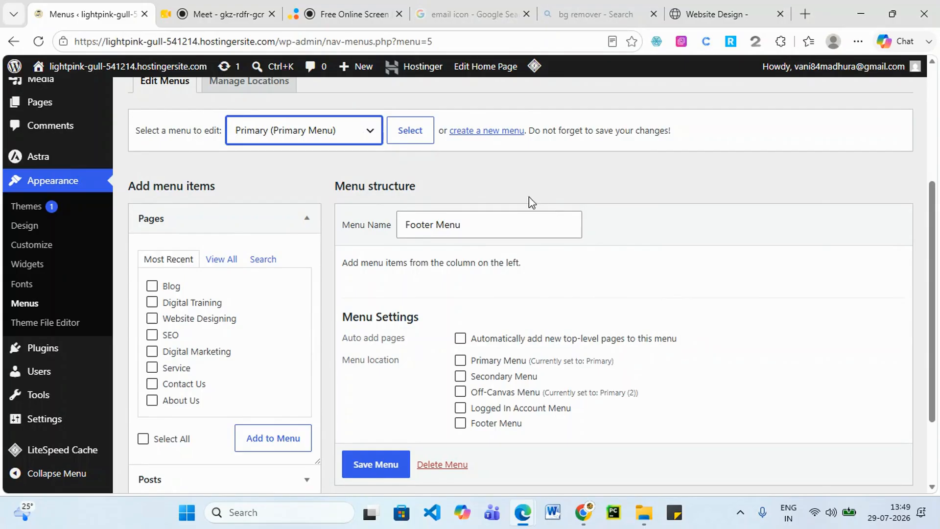
pyautogui.click(422, 132)
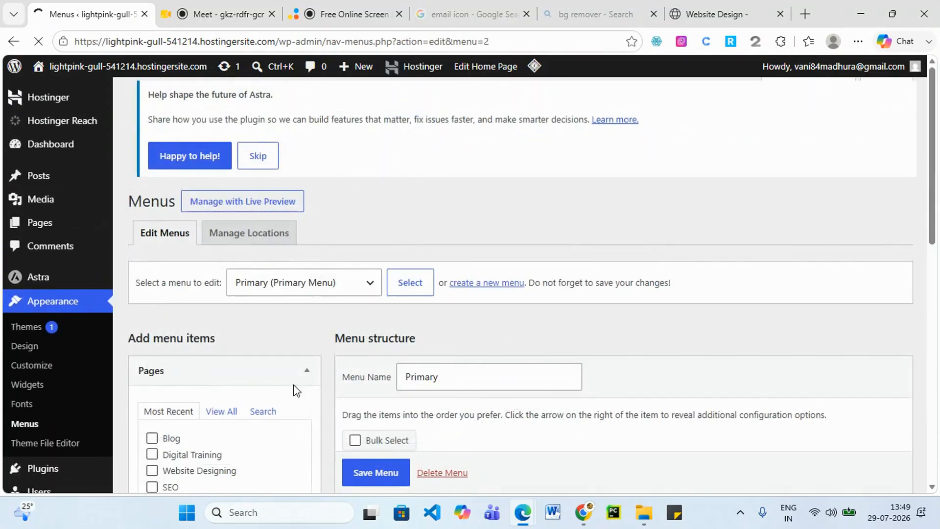
pyautogui.scroll(-6, 294, 390)
pyautogui.scroll(-4, 445, 386)
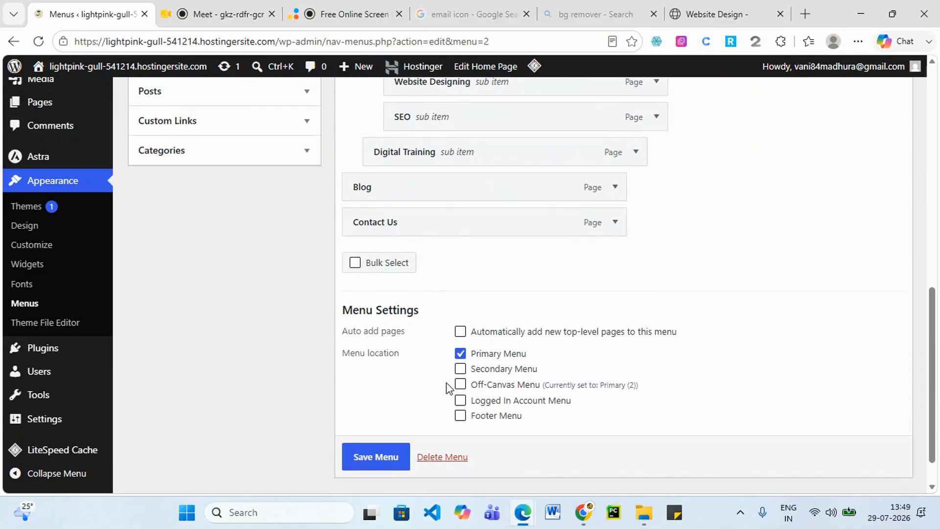
pyautogui.scroll(10, 336, 252)
pyautogui.click(363, 292)
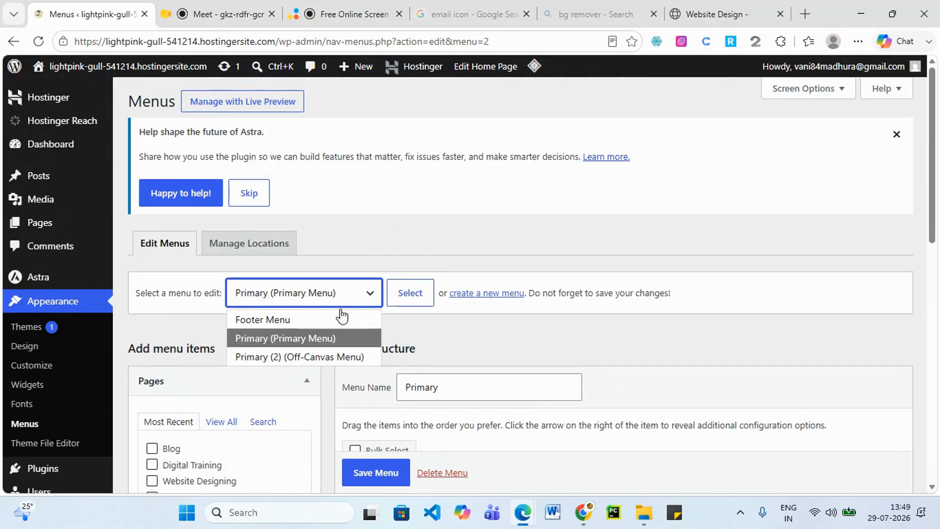
pyautogui.click(246, 319)
pyautogui.click(424, 296)
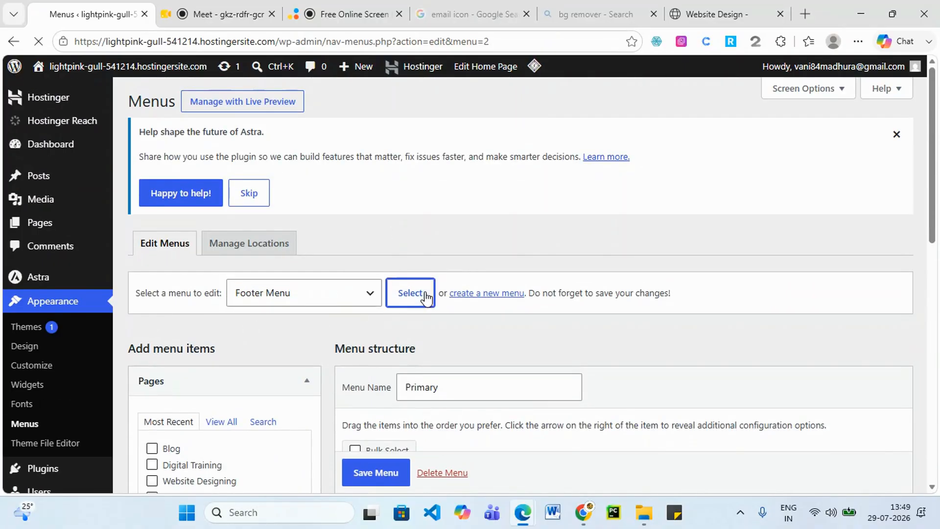
# Add Blog and About Us to the Footer Menu with About Us first, and save it.
pyautogui.scroll(-5, 532, 363)
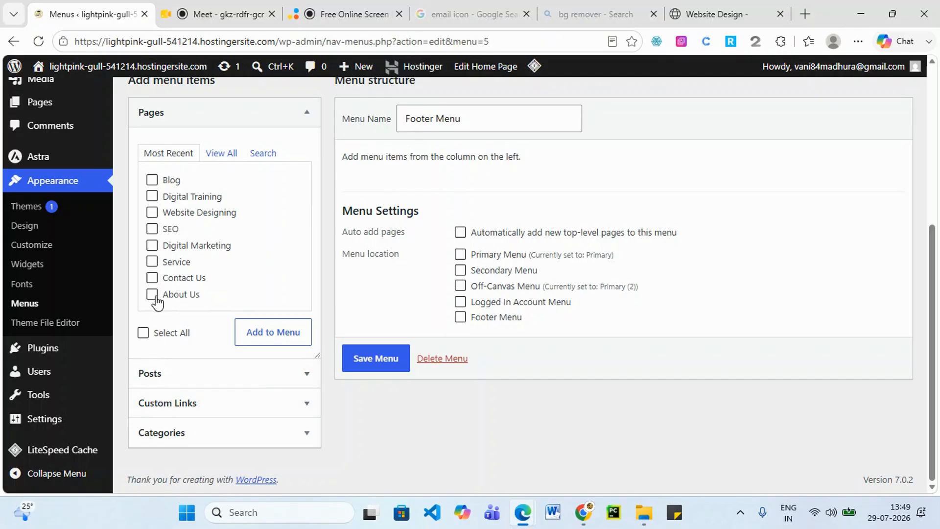
pyautogui.click(152, 181)
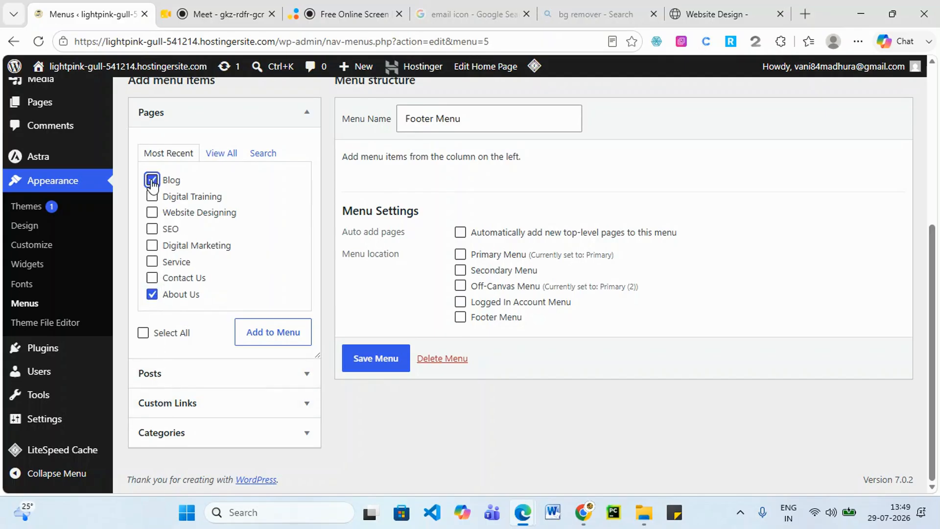
pyautogui.click(289, 337)
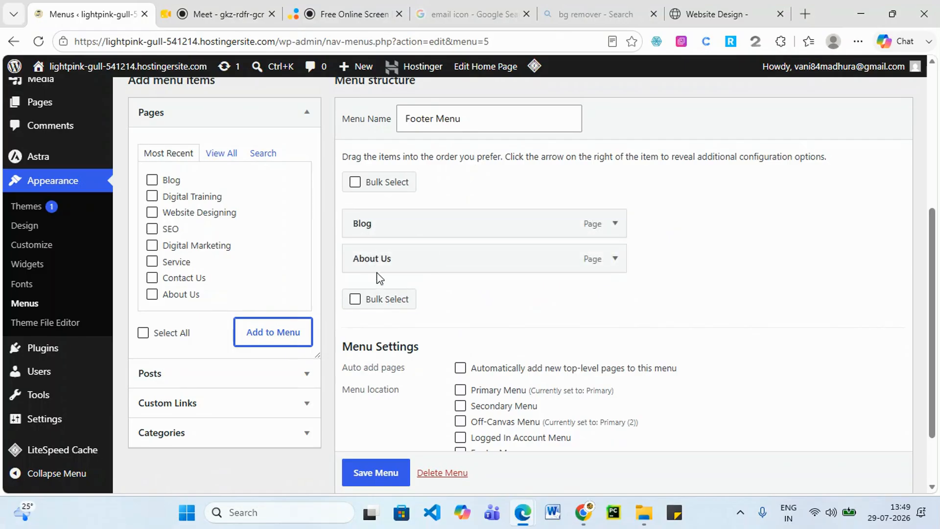
pyautogui.moveTo(375, 259); pyautogui.dragTo(368, 220)
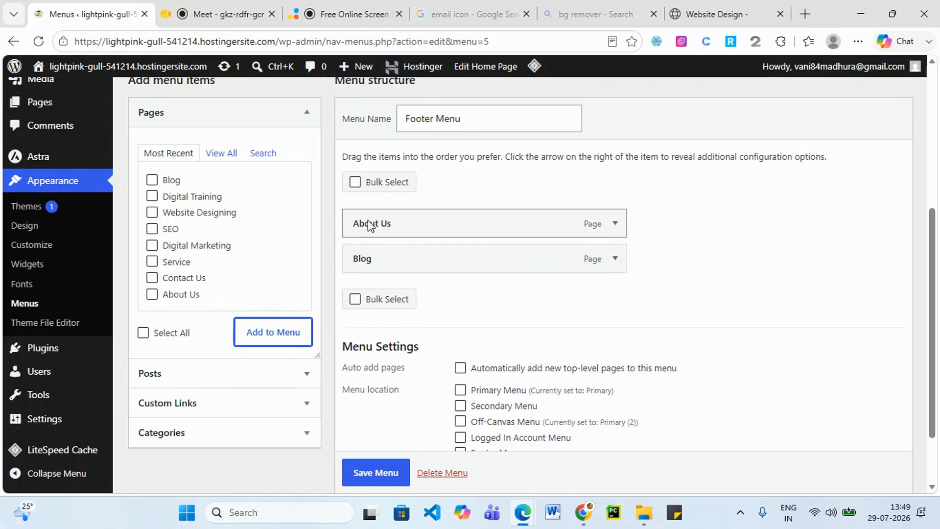
pyautogui.click(376, 472)
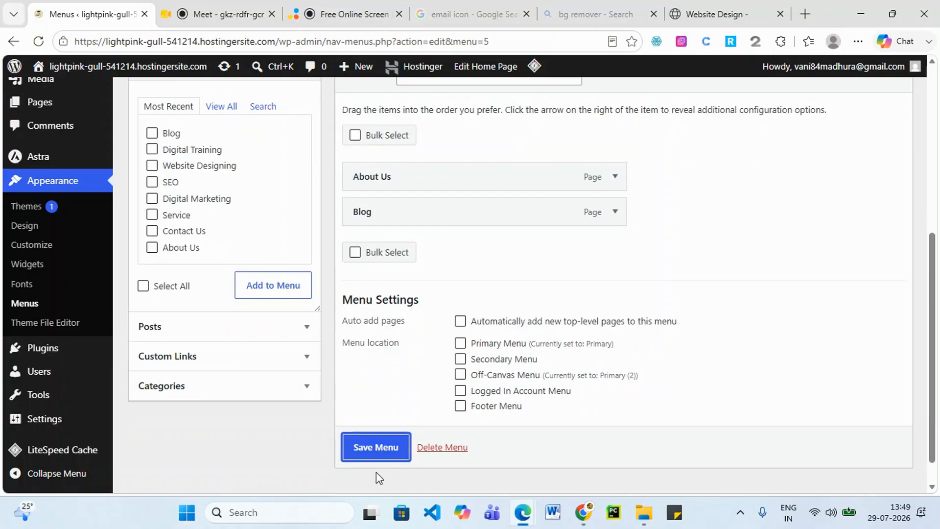
pyautogui.click(374, 446)
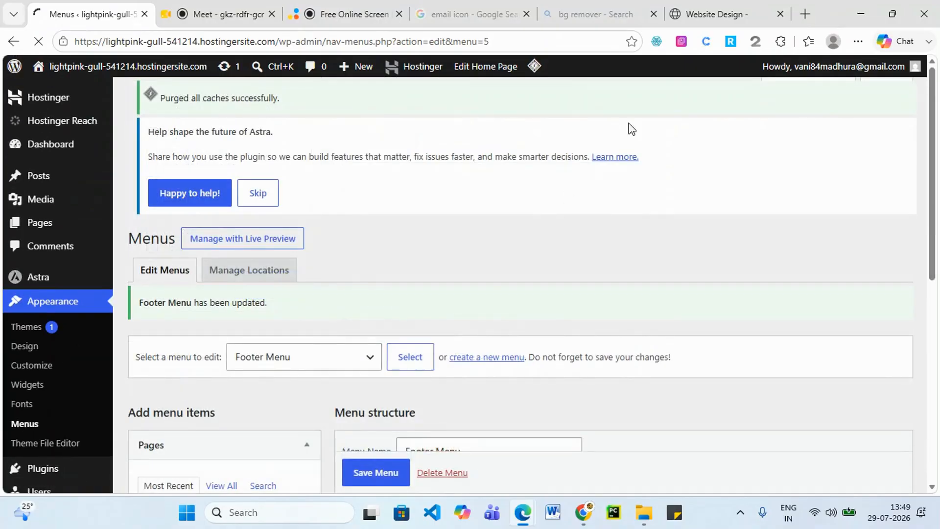
pyautogui.scroll(-8, 594, 195)
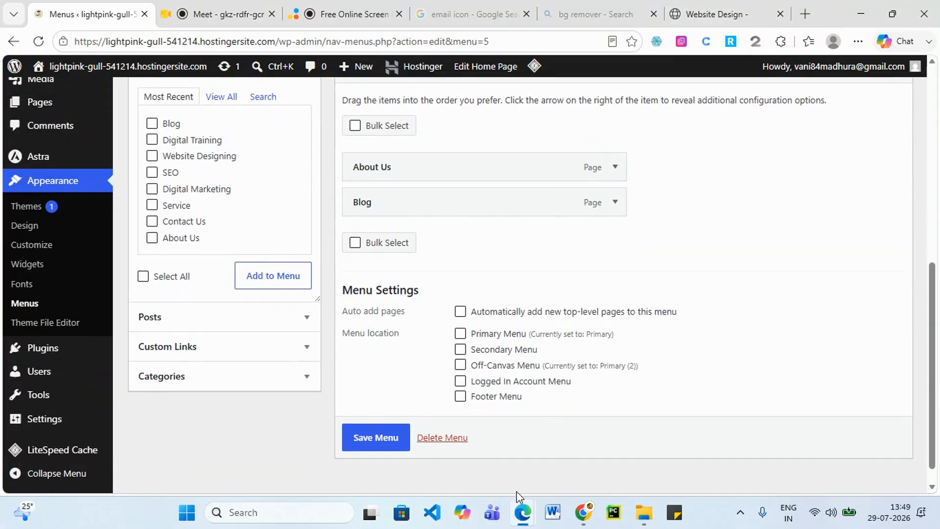
# Check the live site's footer, then return to the dashboard.
pyautogui.moveTo(522, 512)
pyautogui.click(788, 465)
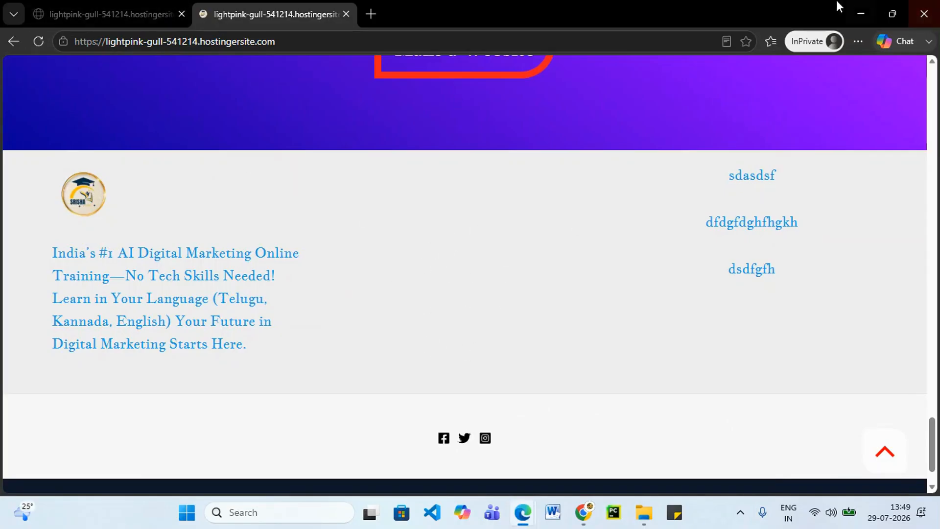
pyautogui.click(860, 14)
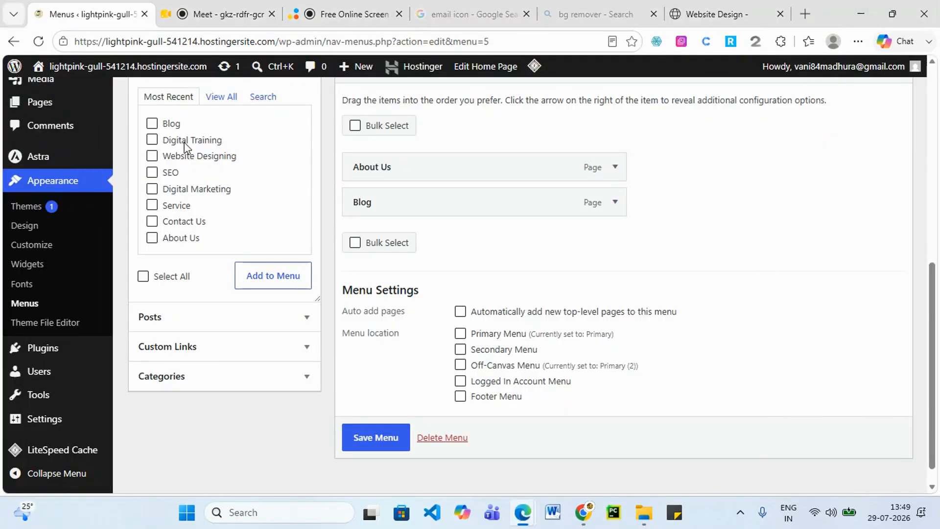
pyautogui.scroll(-1, 81, 235)
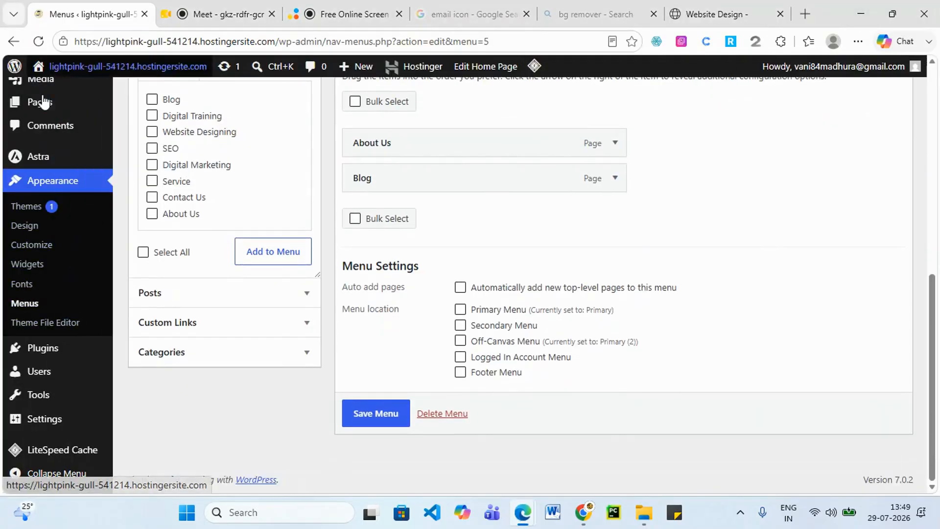
# In the Customizer's Footer Menu settings, assign Footer Menu to the footer location and publish.
pyautogui.click(43, 252)
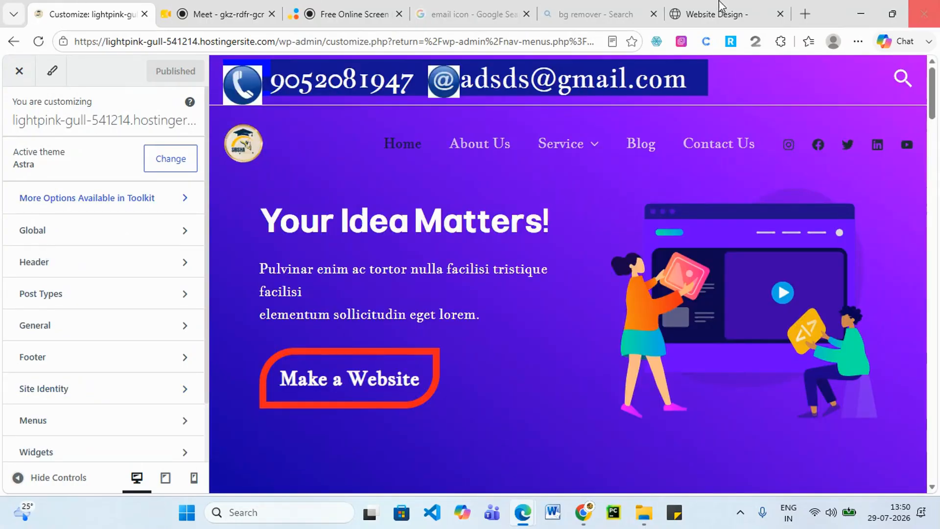
pyautogui.click(67, 367)
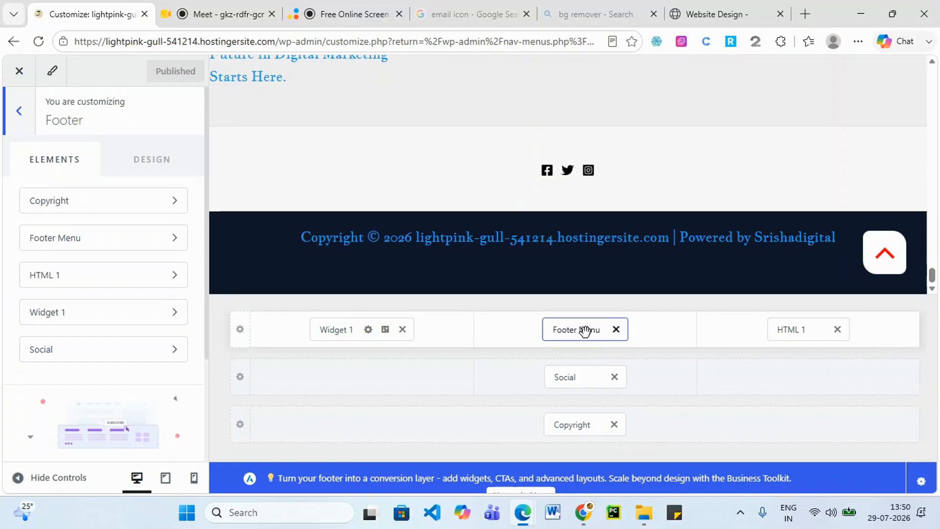
pyautogui.click(584, 331)
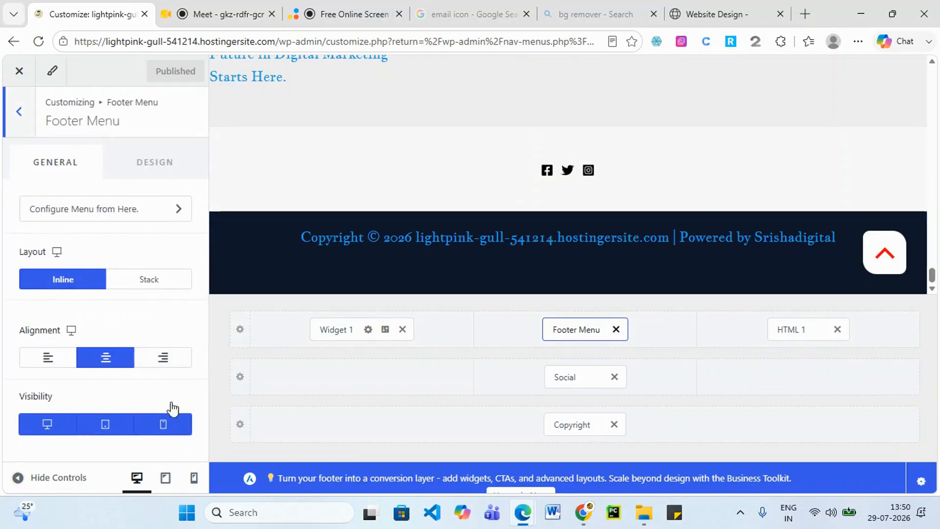
pyautogui.click(174, 208)
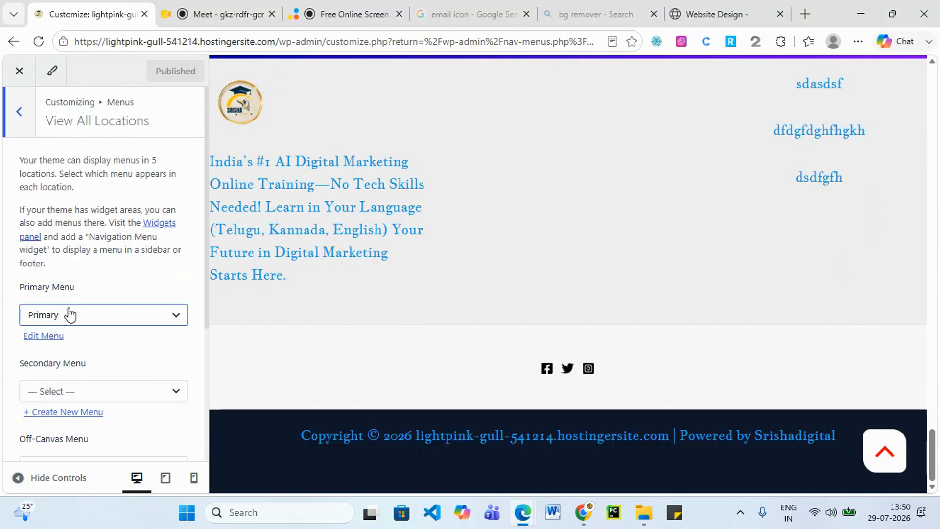
pyautogui.scroll(-1, 79, 349)
pyautogui.scroll(-2, 83, 337)
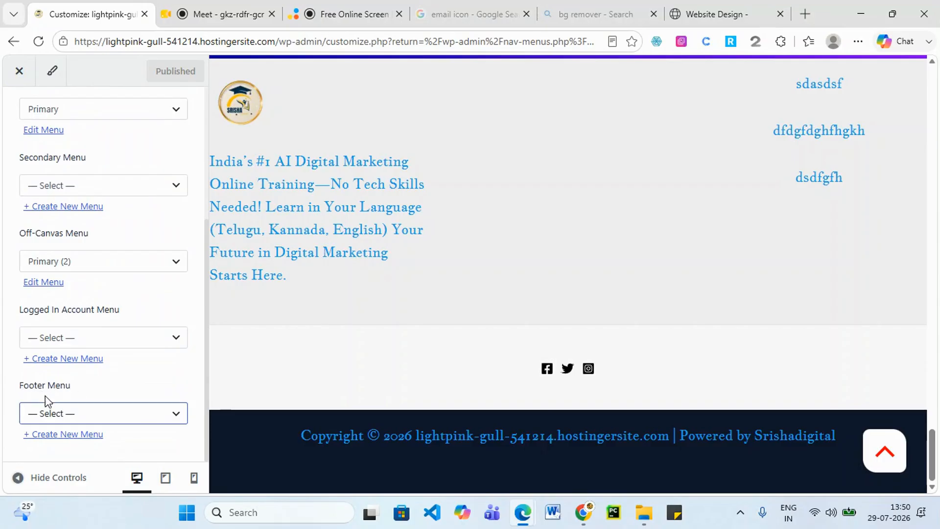
pyautogui.click(182, 417)
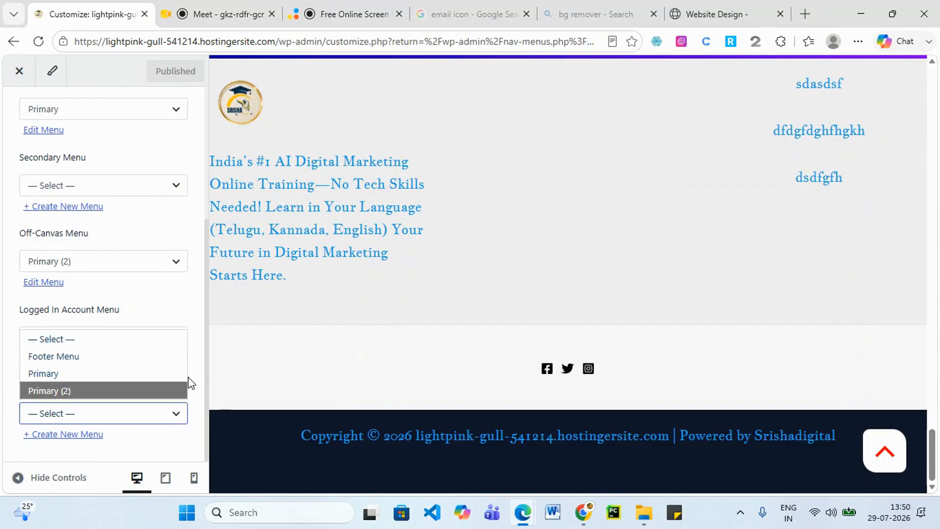
pyautogui.click(87, 356)
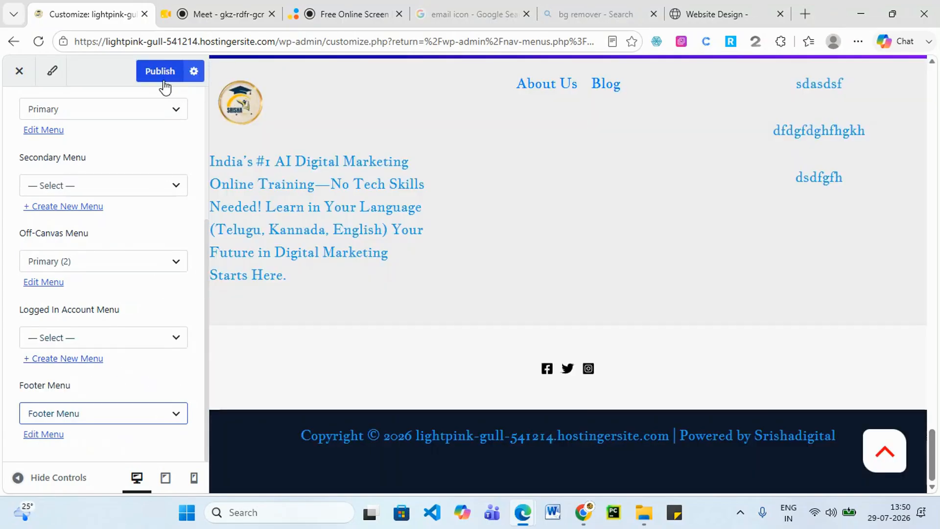
pyautogui.click(163, 81)
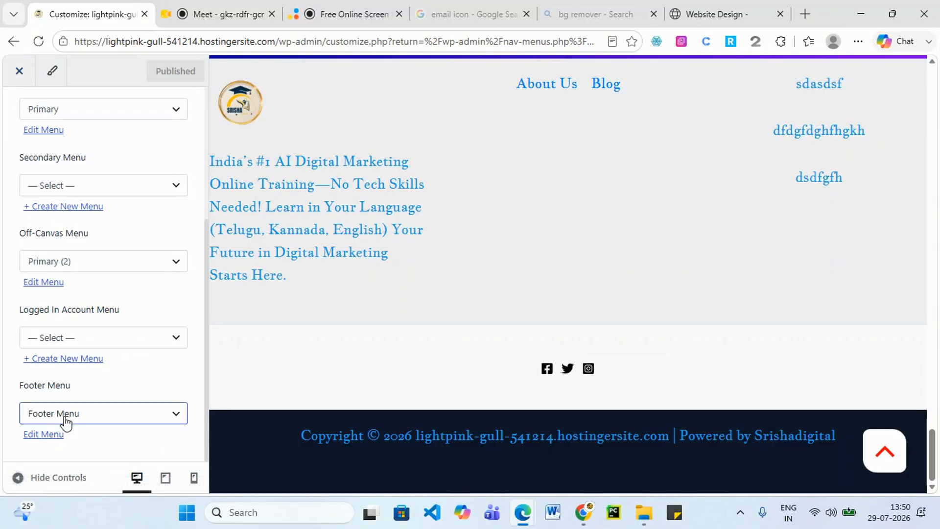
pyautogui.scroll(3, 403, 250)
pyautogui.scroll(4, 404, 251)
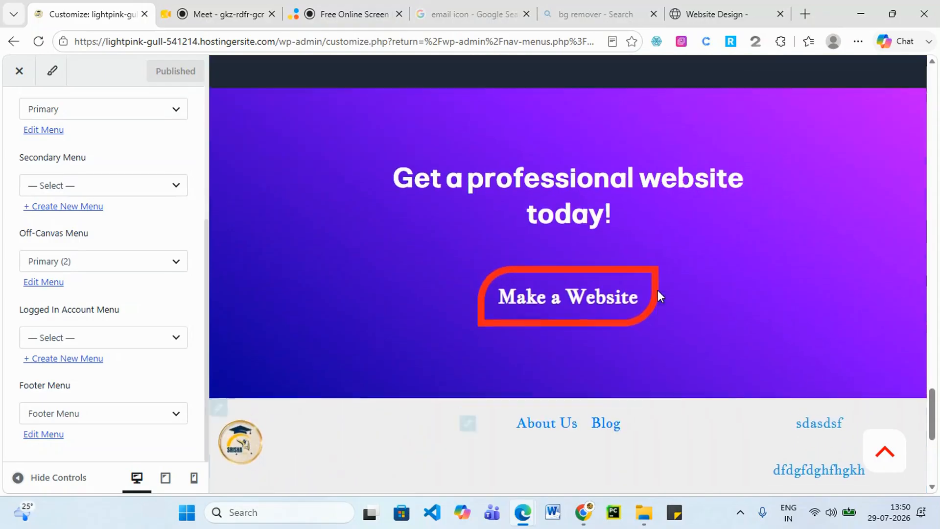
pyautogui.scroll(-3, 609, 433)
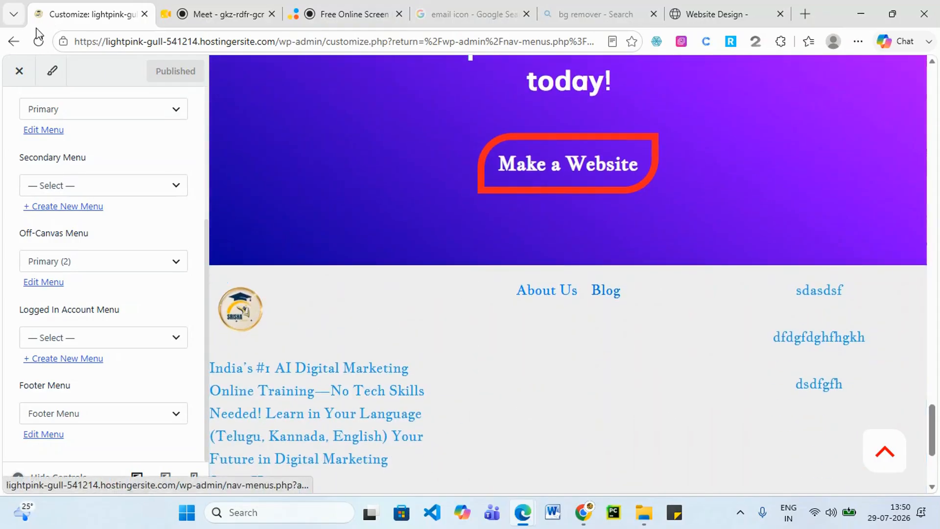
# Close the Customizer back to the Menus page and bring the live site window forward.
pyautogui.click(18, 85)
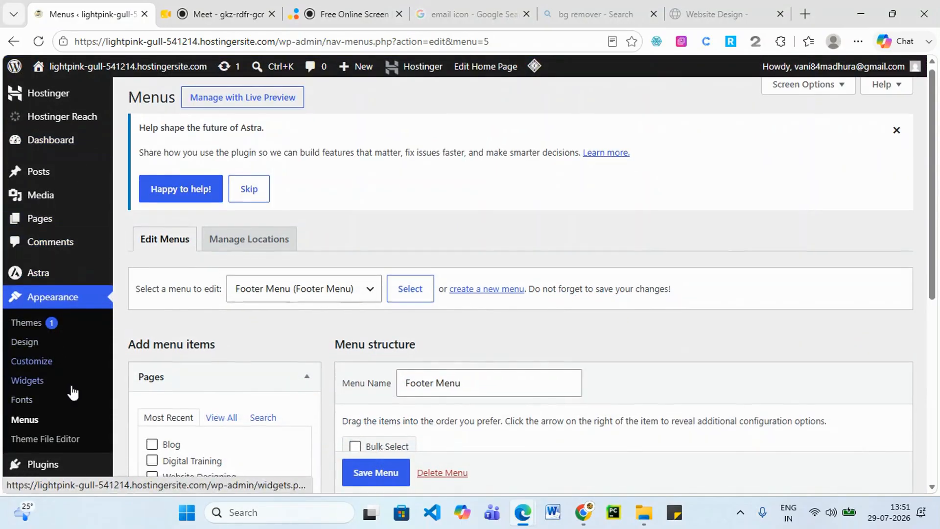
pyautogui.scroll(-7, 654, 329)
pyautogui.scroll(6, 618, 371)
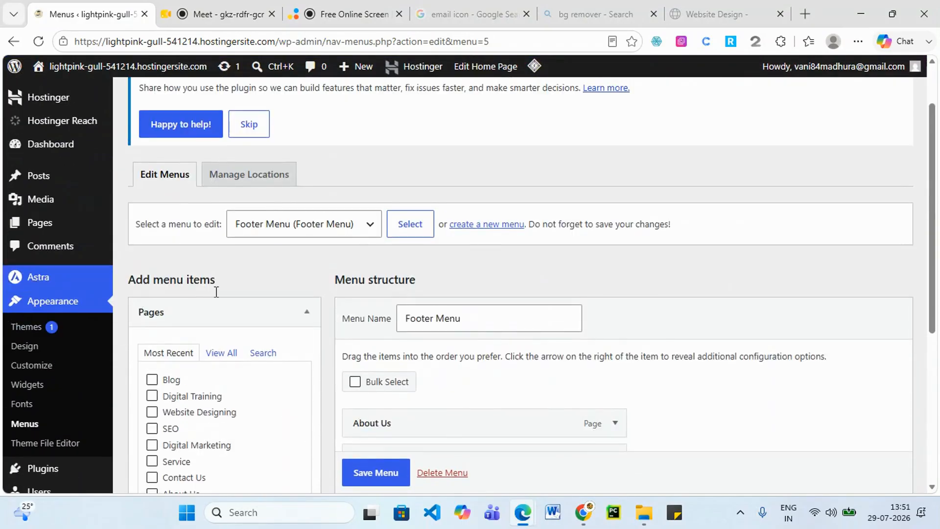
pyautogui.moveTo(534, 522)
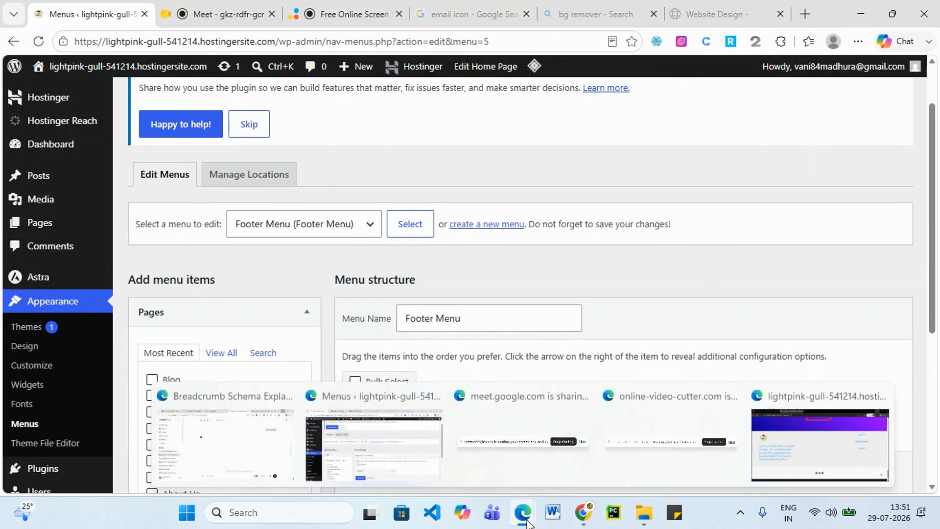
pyautogui.click(825, 463)
# Select the live site's hero text from heading to Make a Website, then hide the window.
pyautogui.scroll(1, 63, 61)
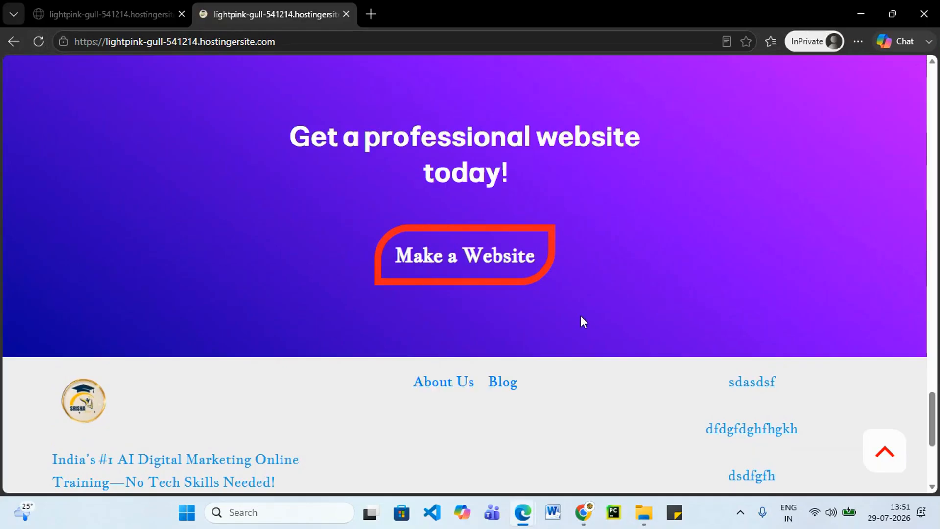
pyautogui.scroll(-5, 580, 316)
pyautogui.scroll(10, 583, 319)
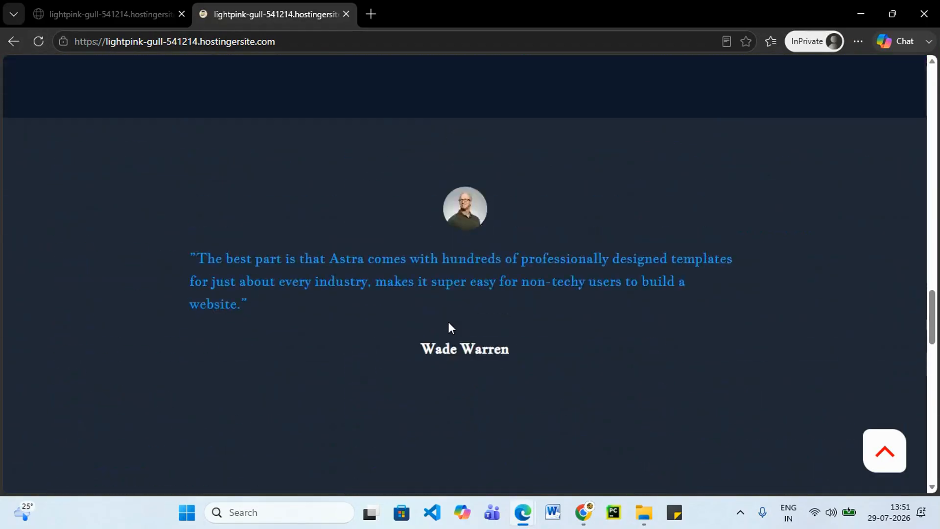
pyautogui.scroll(15, 448, 322)
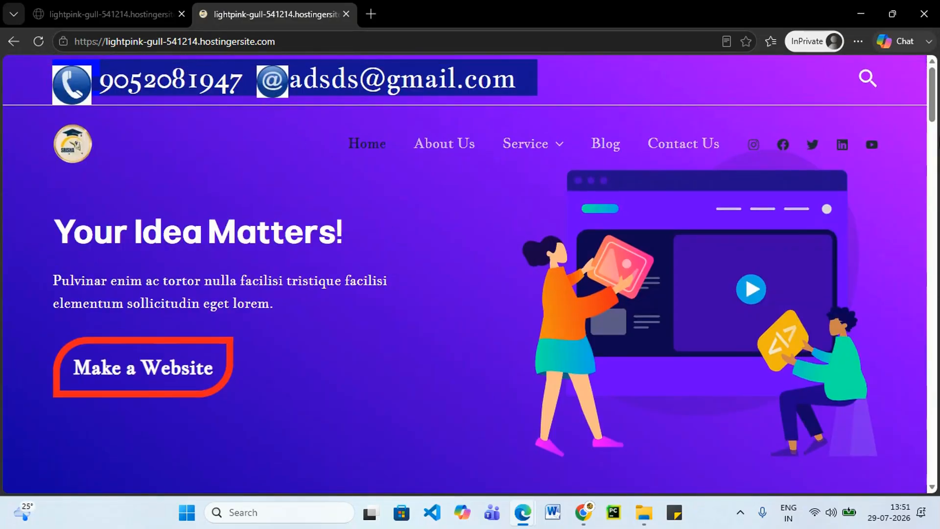
pyautogui.scroll(-15, 765, 295)
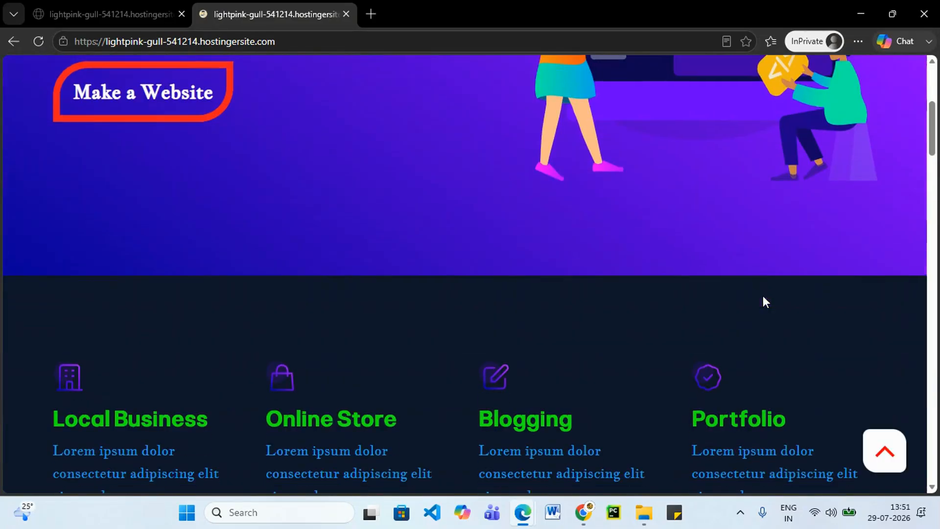
pyautogui.scroll(-4, 603, 390)
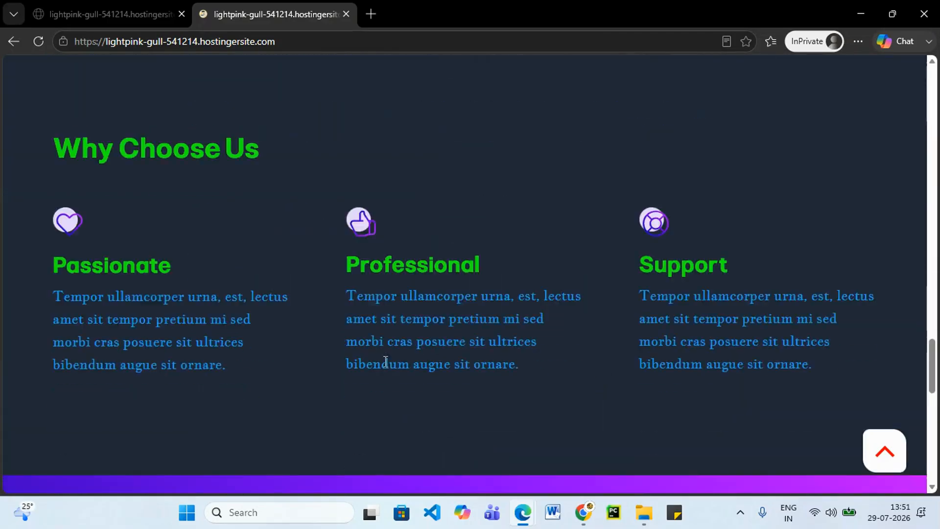
pyautogui.scroll(12, 298, 342)
pyautogui.scroll(6, 288, 281)
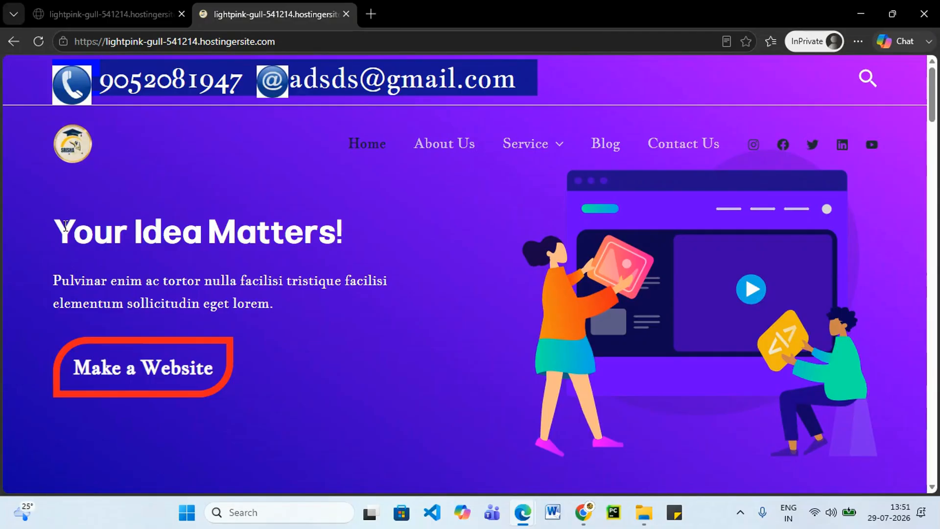
pyautogui.moveTo(66, 225); pyautogui.dragTo(633, 361)
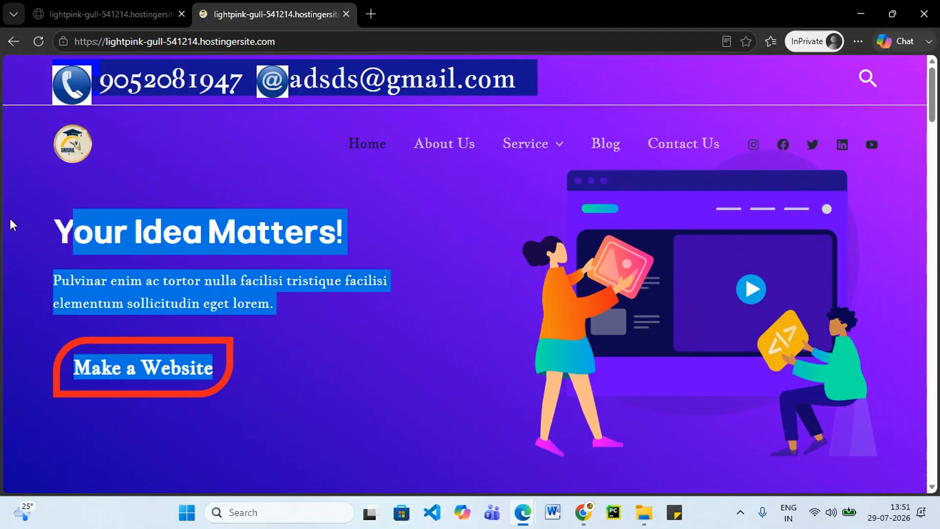
pyautogui.click(110, 243)
pyautogui.moveTo(11, 230); pyautogui.dragTo(363, 377)
pyautogui.scroll(-6, 602, 397)
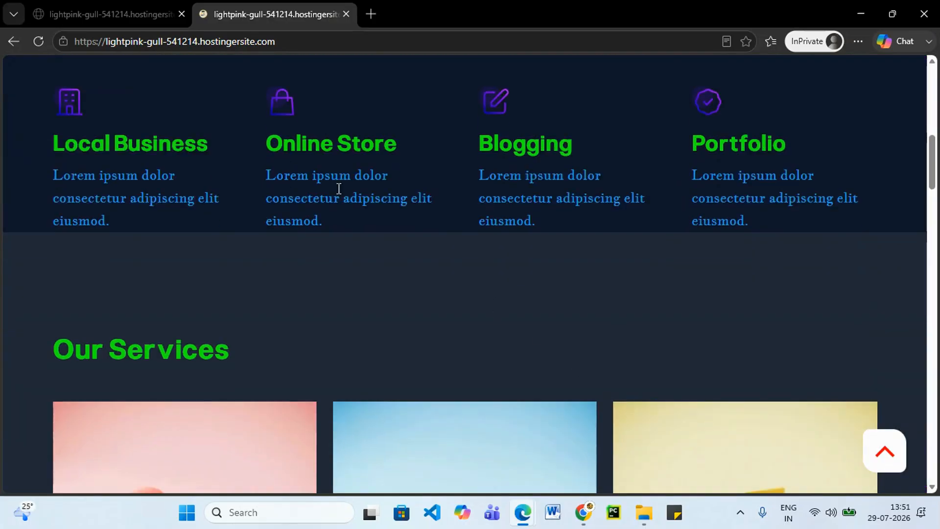
pyautogui.scroll(-15, 581, 346)
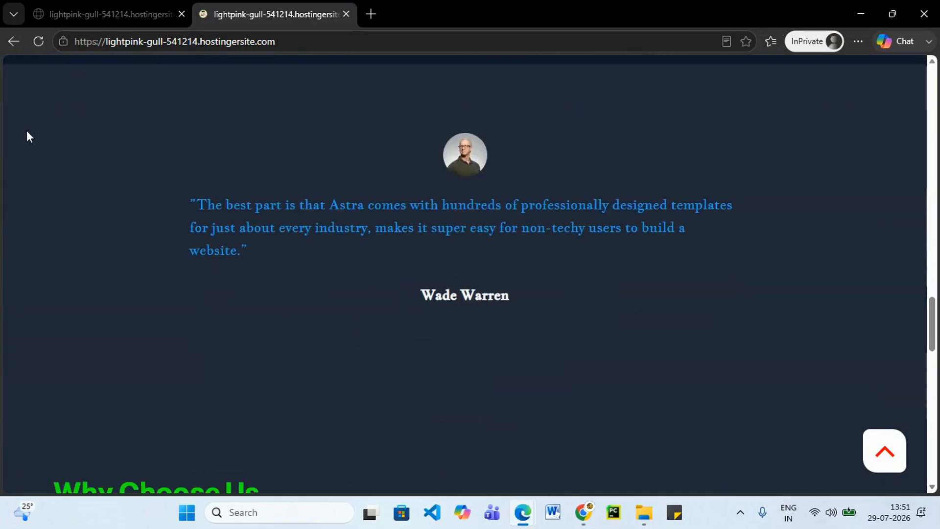
pyautogui.click(862, 14)
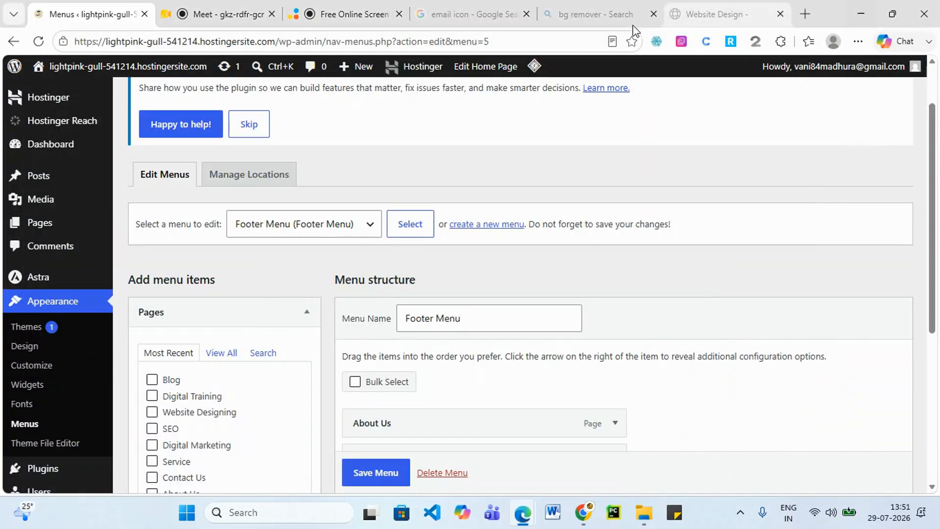
# Open Pages from the sidebar and scroll through the 10 listed pages.
pyautogui.scroll(-6, 720, 235)
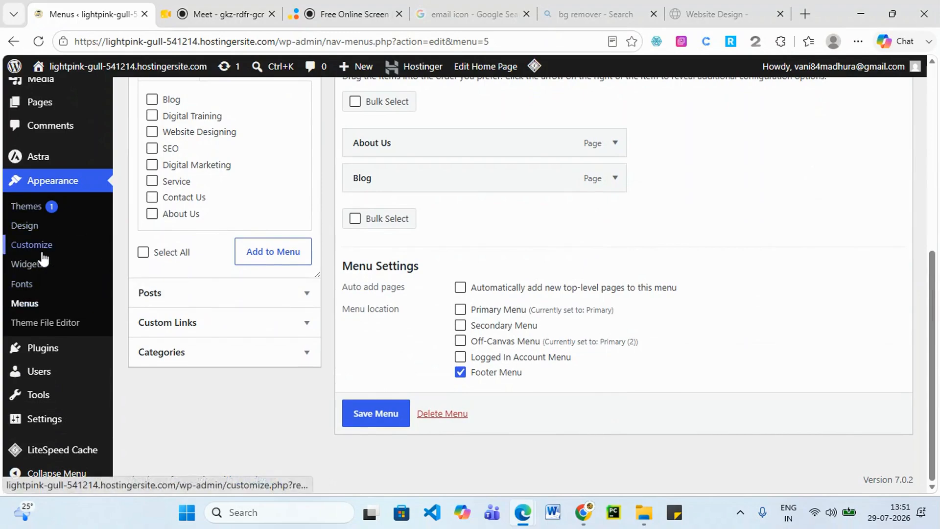
pyautogui.scroll(3, 67, 206)
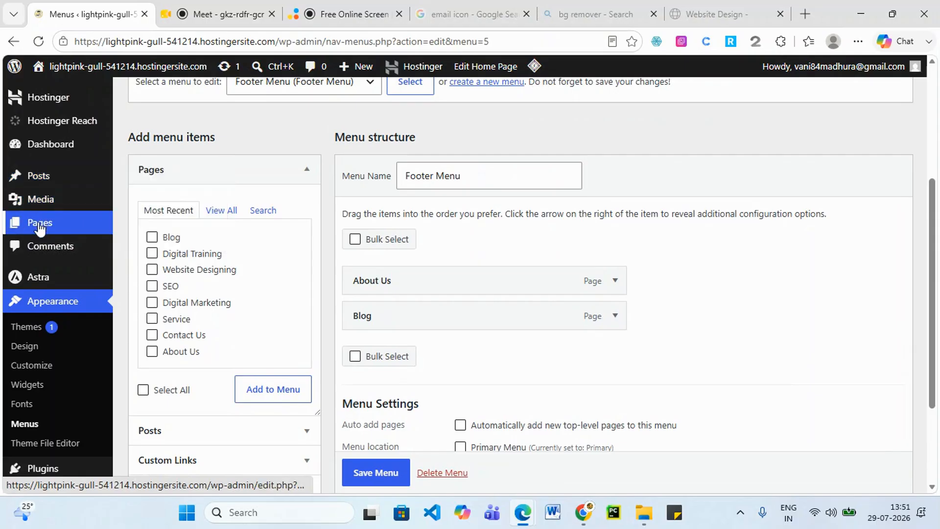
pyautogui.click(39, 226)
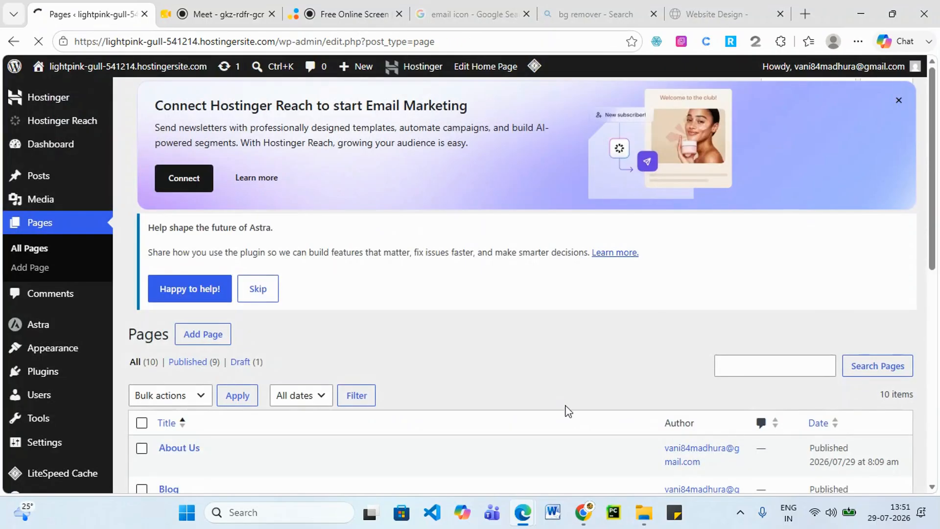
pyautogui.scroll(-5, 563, 406)
pyautogui.scroll(-2, 240, 294)
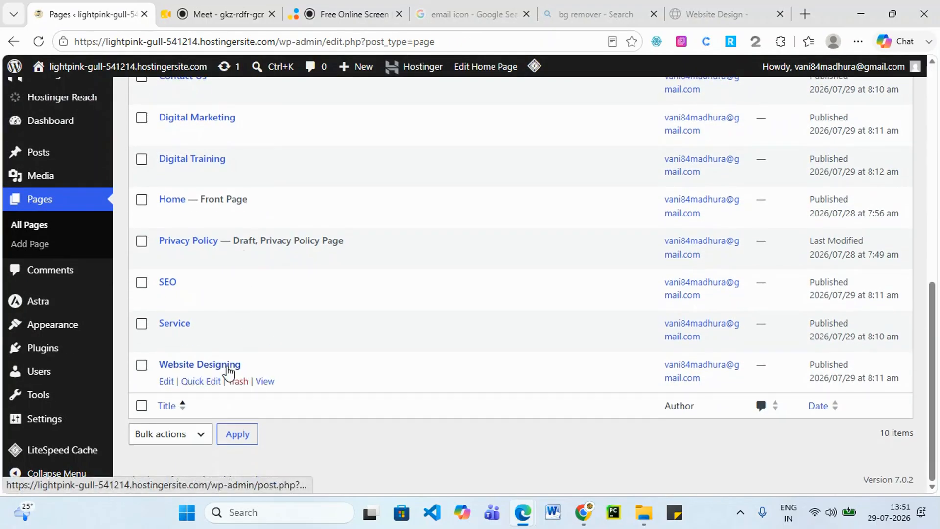
pyautogui.scroll(1, 716, 128)
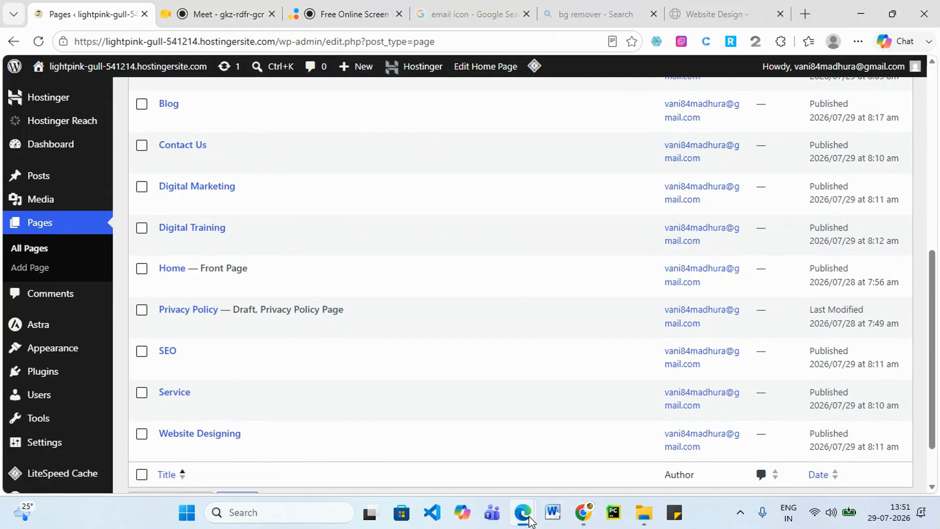
pyautogui.moveTo(529, 519)
pyautogui.click(869, 447)
pyautogui.scroll(5, 412, 274)
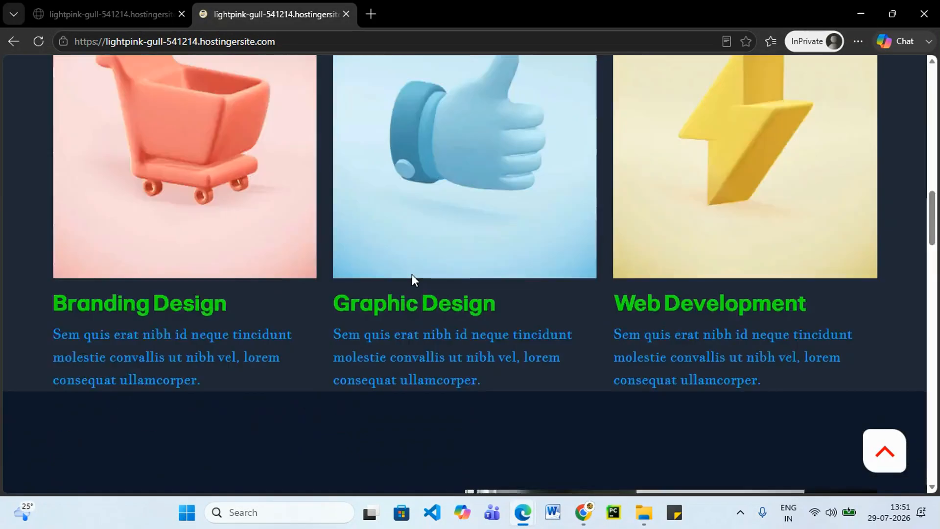
pyautogui.scroll(10, 412, 274)
pyautogui.scroll(-4, 709, 249)
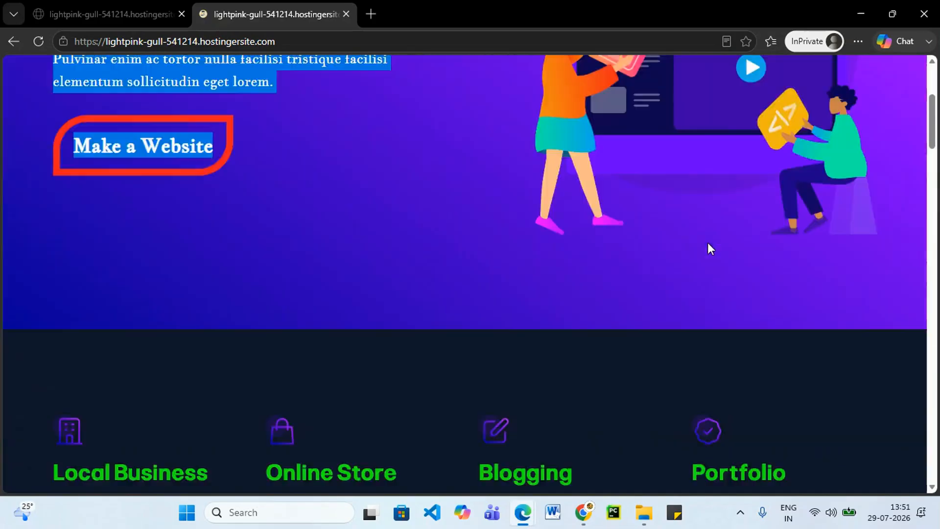
pyautogui.scroll(-15, 709, 249)
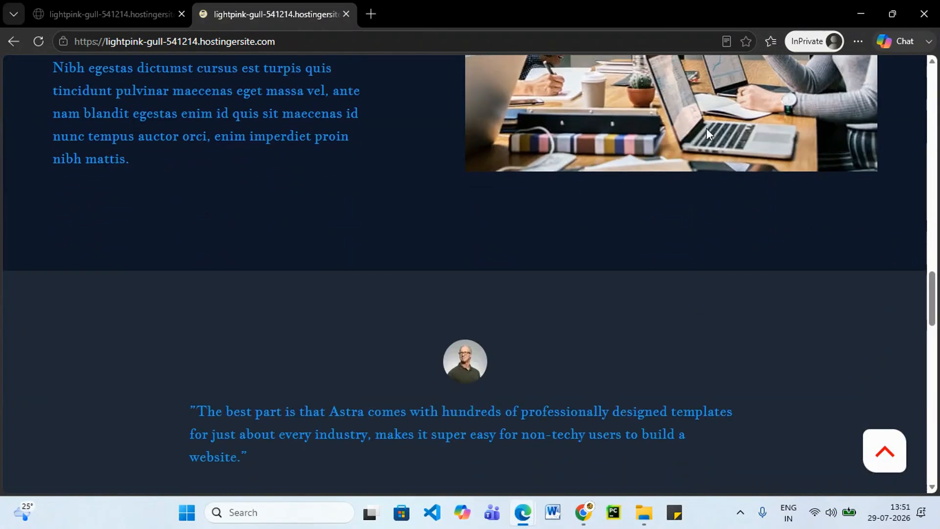
pyautogui.scroll(-2, 156, 191)
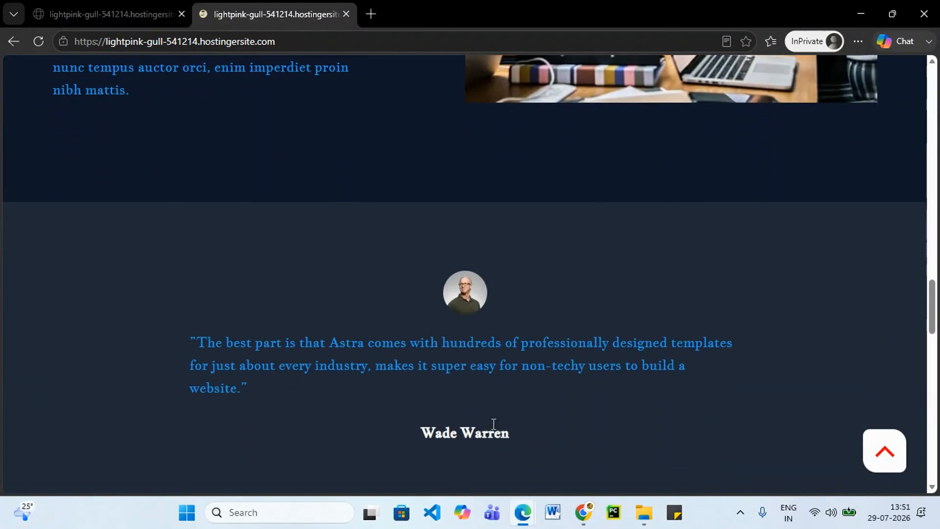
pyautogui.scroll(8, 509, 353)
pyautogui.scroll(4, 505, 337)
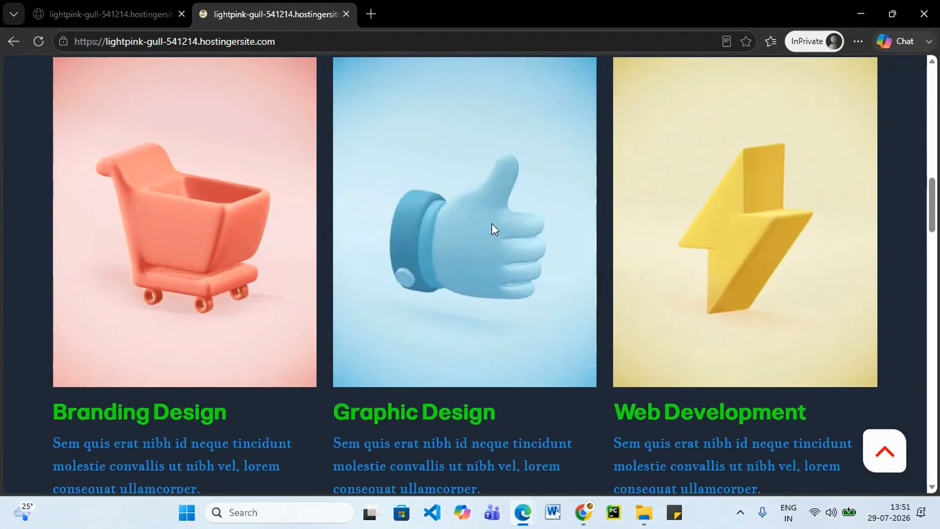
pyautogui.scroll(3, 490, 225)
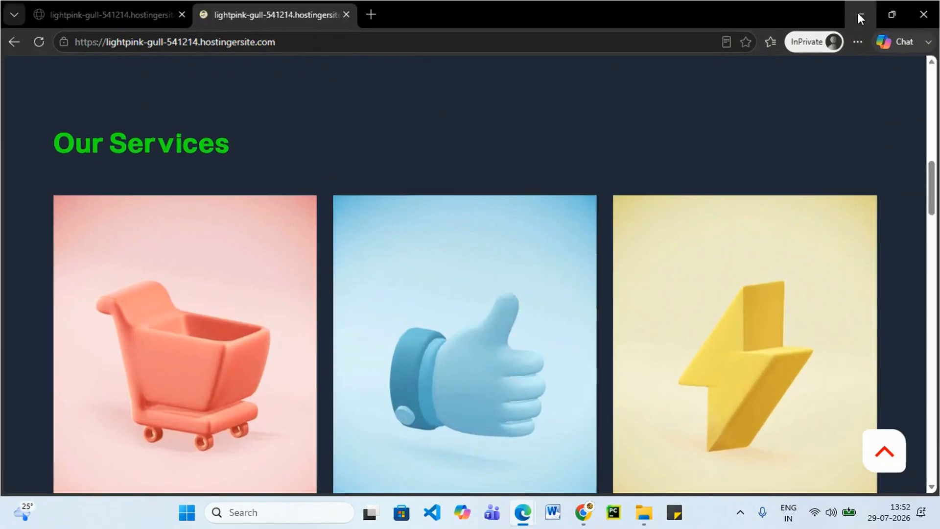
pyautogui.click(859, 13)
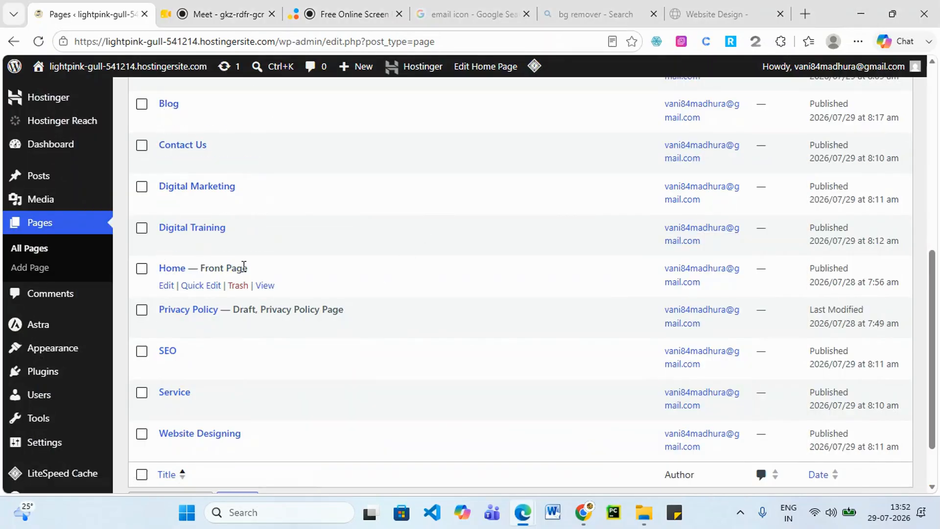
pyautogui.click(166, 286)
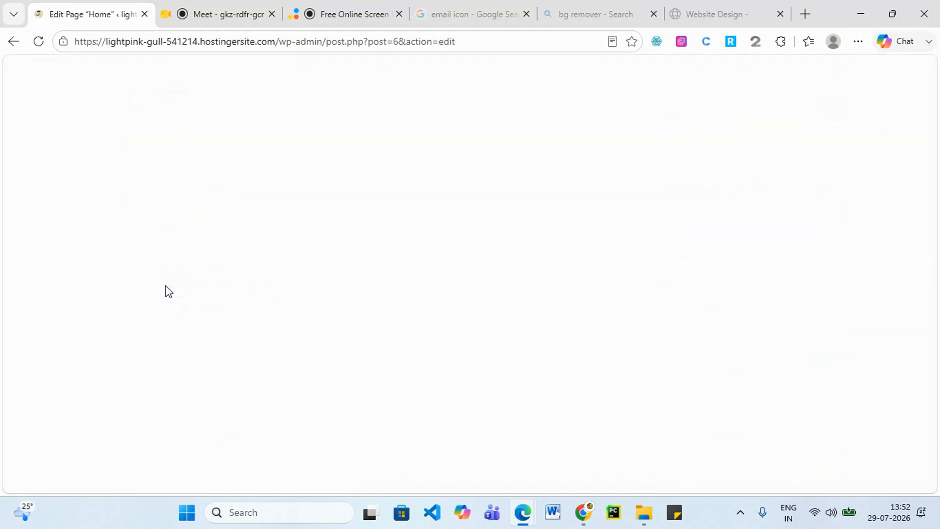
pyautogui.scroll(-5, 287, 183)
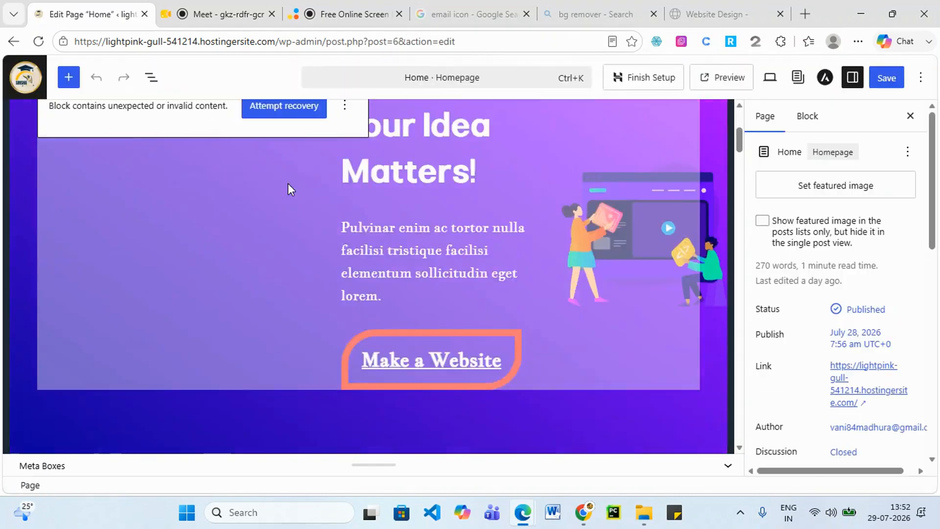
pyautogui.scroll(-10, 288, 183)
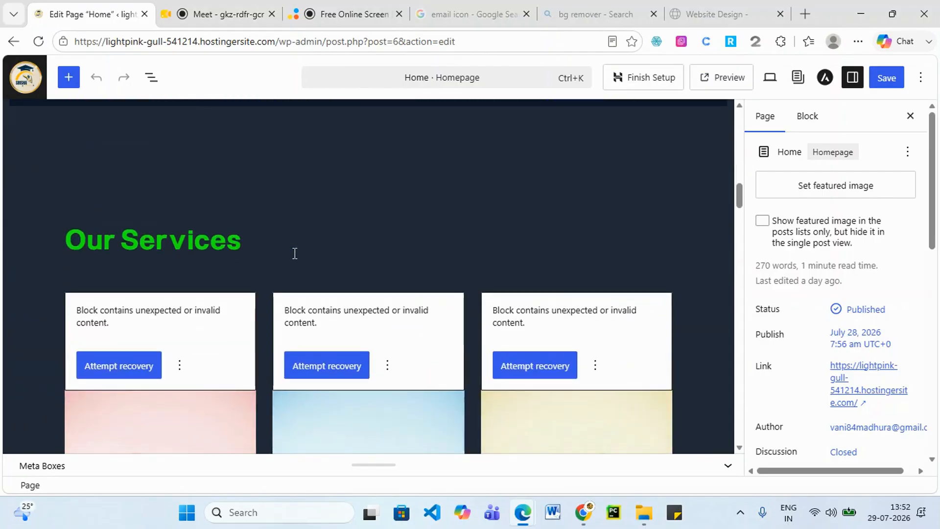
pyautogui.scroll(-5, 294, 253)
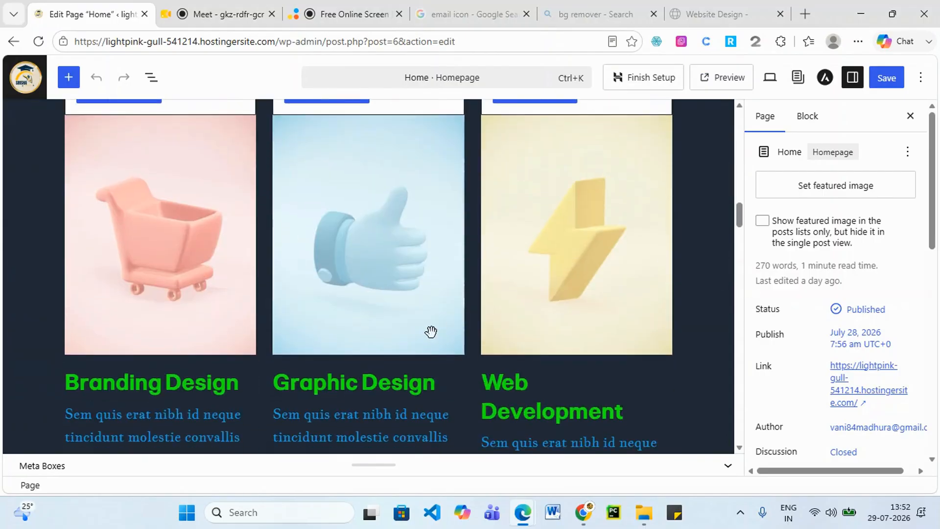
pyautogui.scroll(-10, 429, 332)
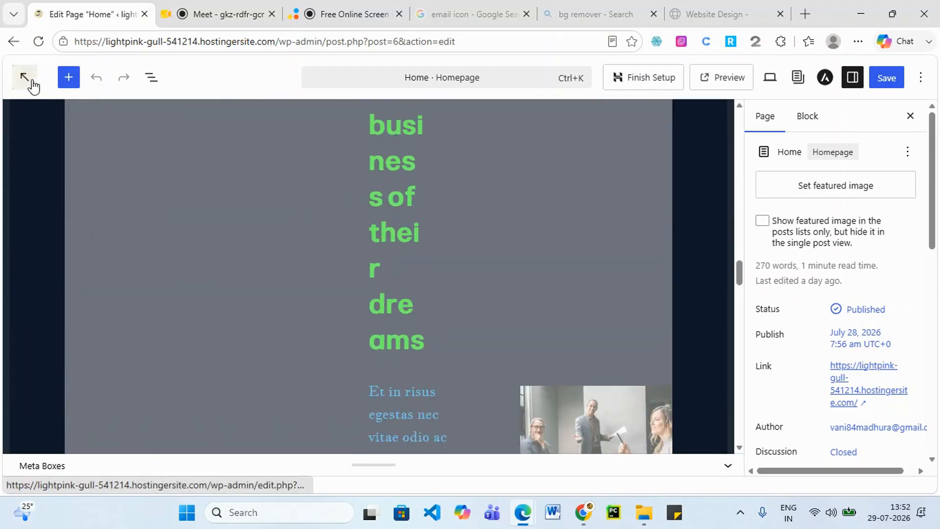
pyautogui.click(27, 80)
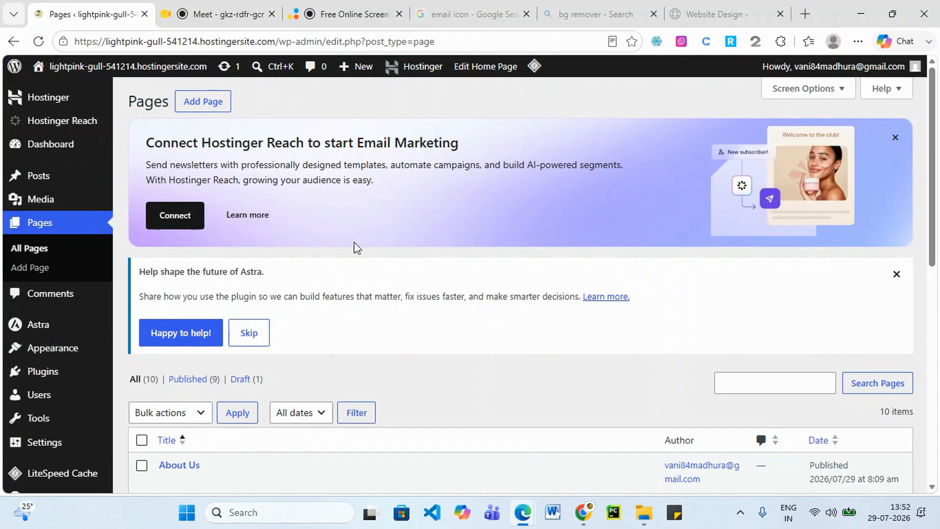
pyautogui.scroll(-4, 38, 269)
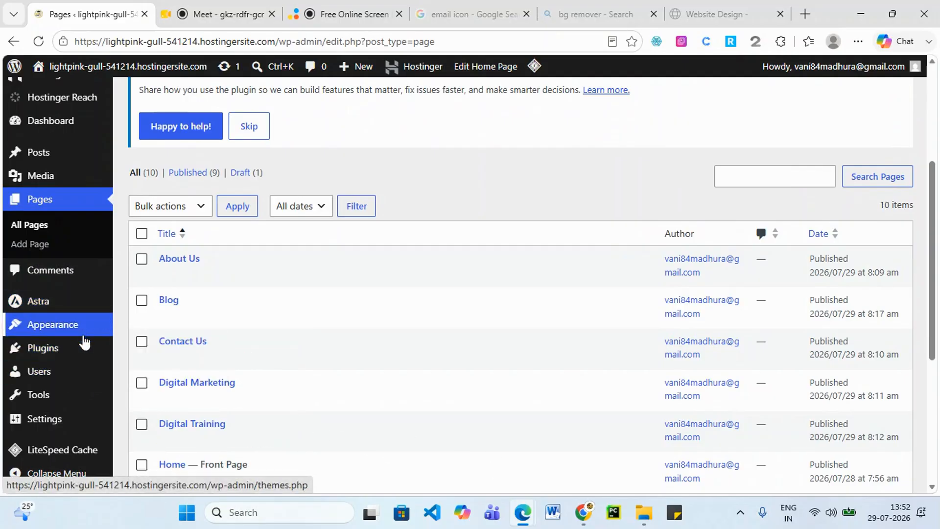
# Go from the installed Plugins list to the Add Plugins page.
pyautogui.moveTo(77, 329)
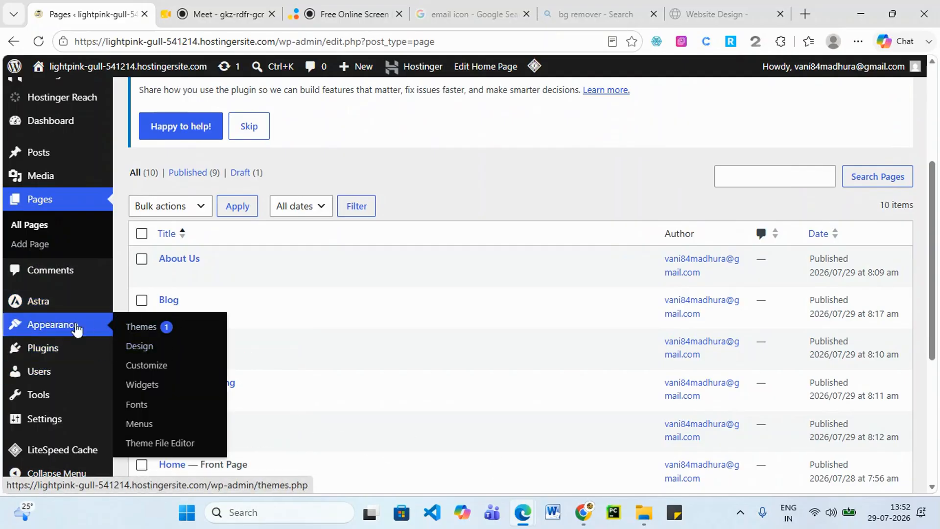
pyautogui.click(46, 351)
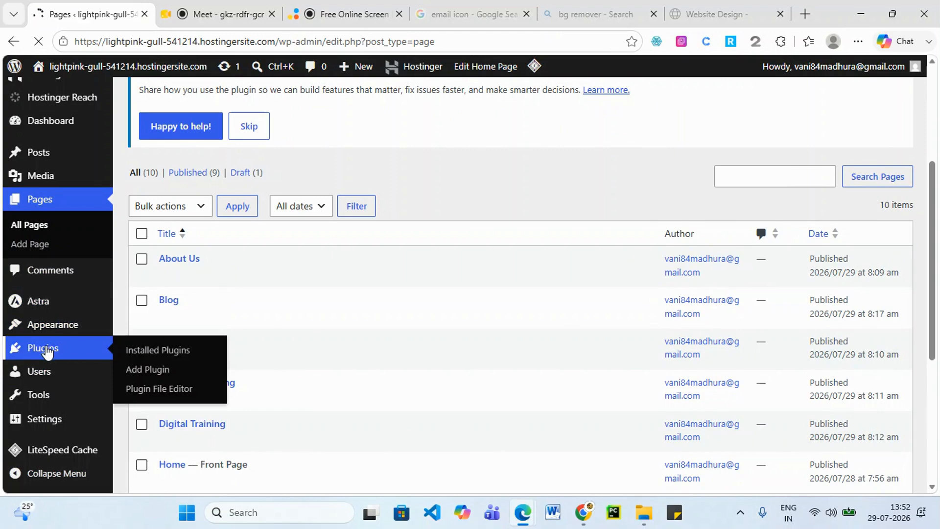
pyautogui.scroll(-3, 412, 404)
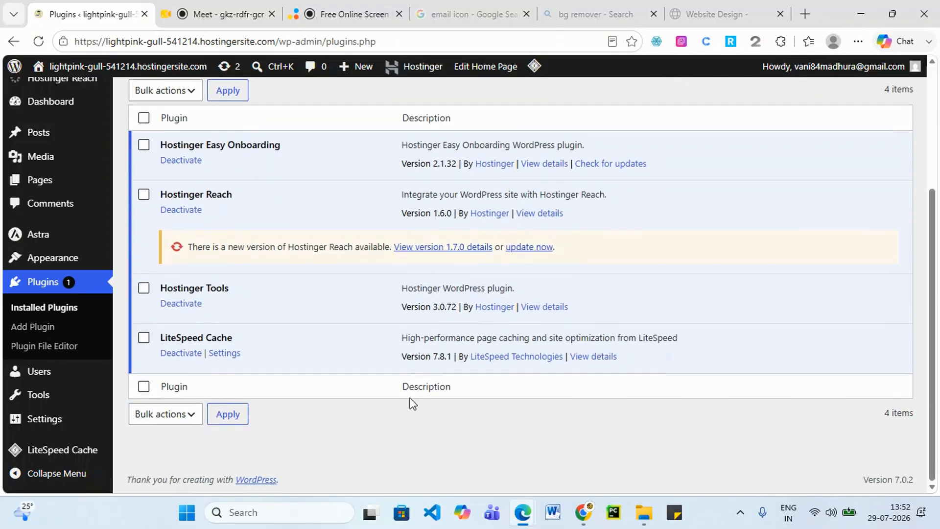
pyautogui.scroll(3, 413, 404)
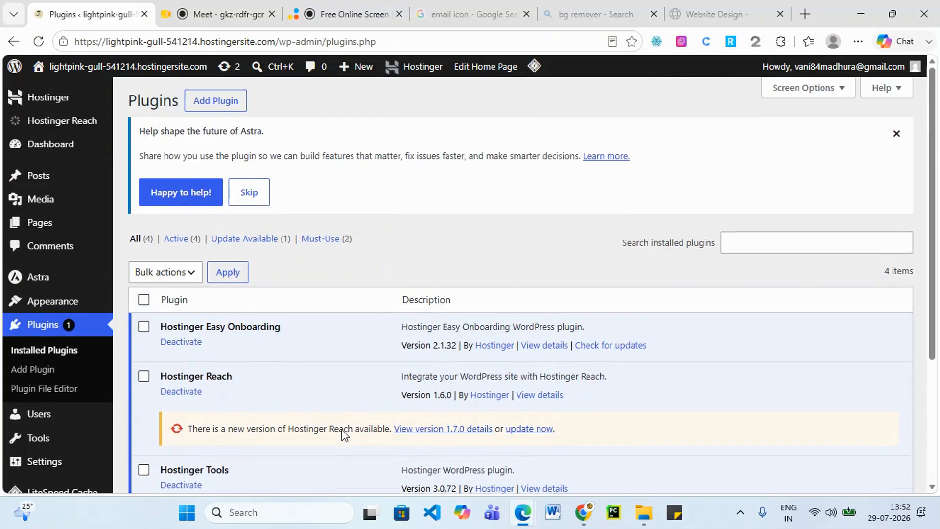
pyautogui.click(224, 102)
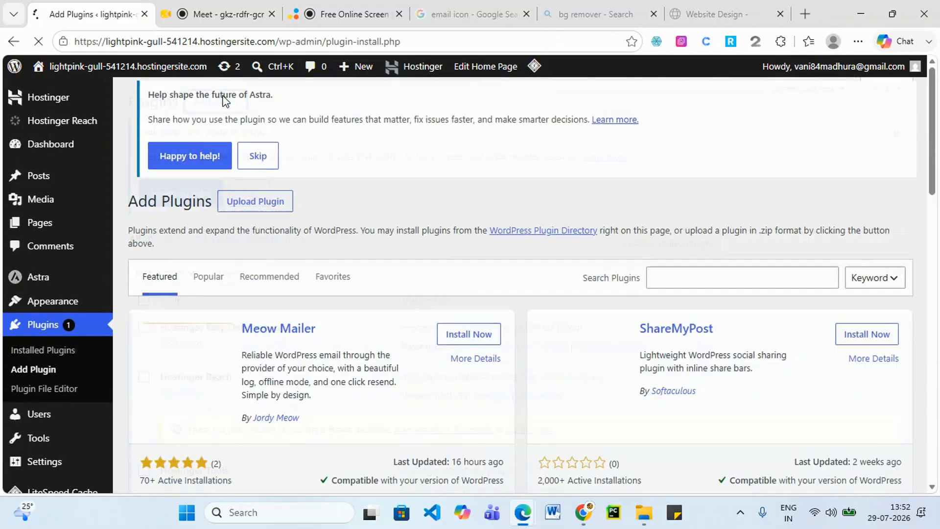
# Search the plugin directory for 'elementor', fixing the typo along the way.
pyautogui.click(684, 281)
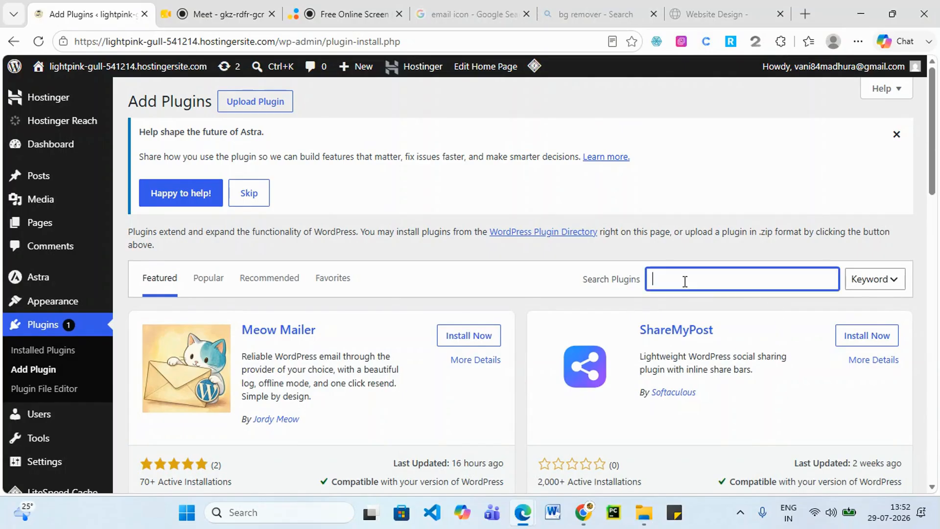
pyautogui.write('elee')
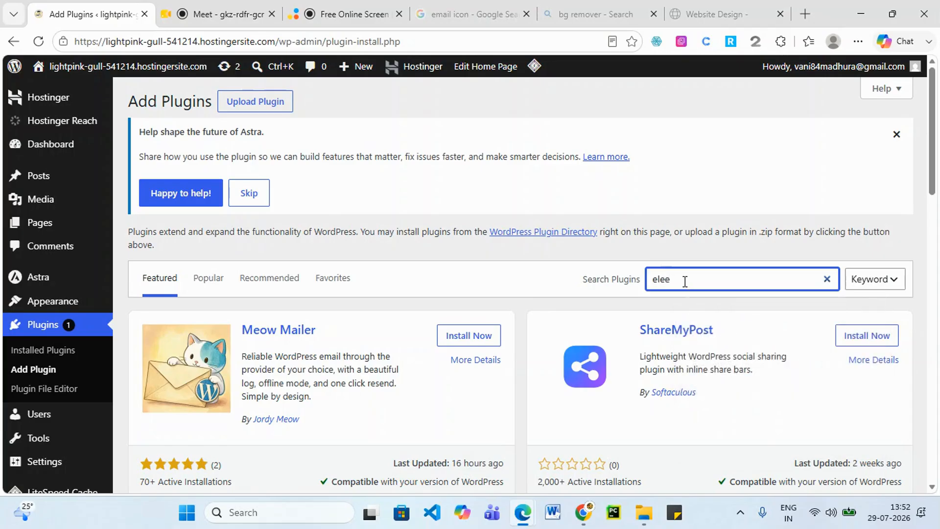
pyautogui.press('BackSpace')
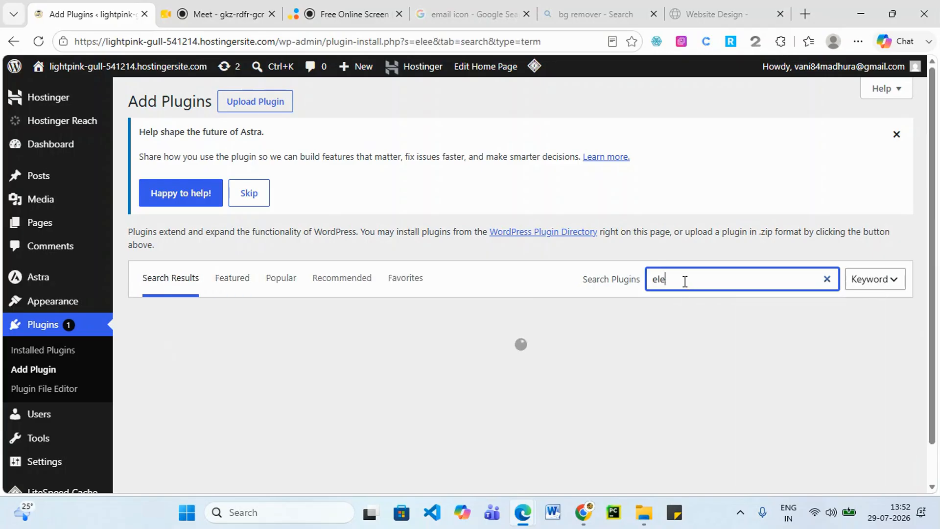
pyautogui.press('BackSpace')
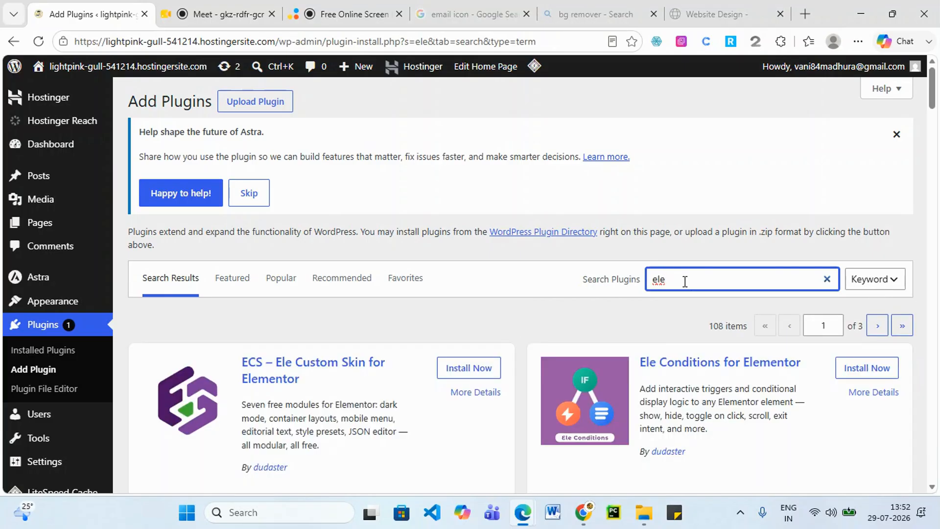
pyautogui.write('mentor')
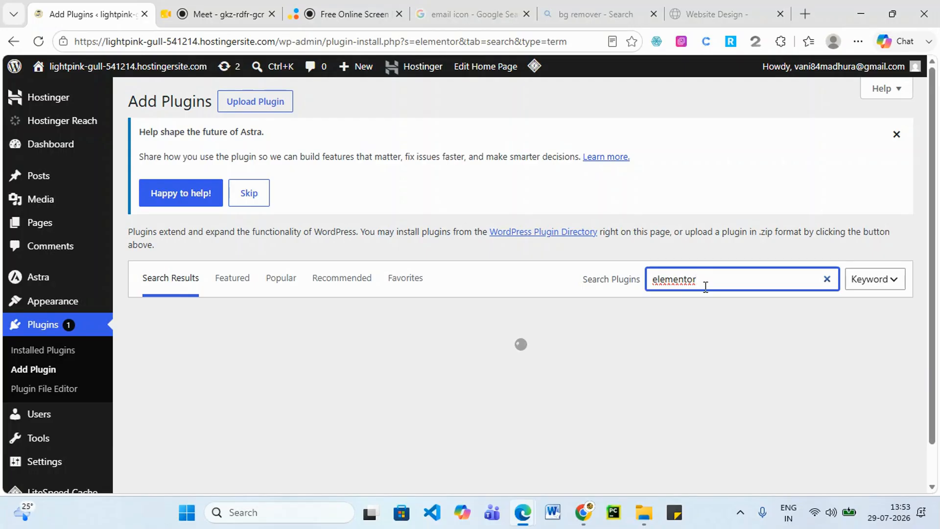
# Dismiss the spelling popup, then install and activate Elementor Website Builder.
pyautogui.rightClick(672, 278)
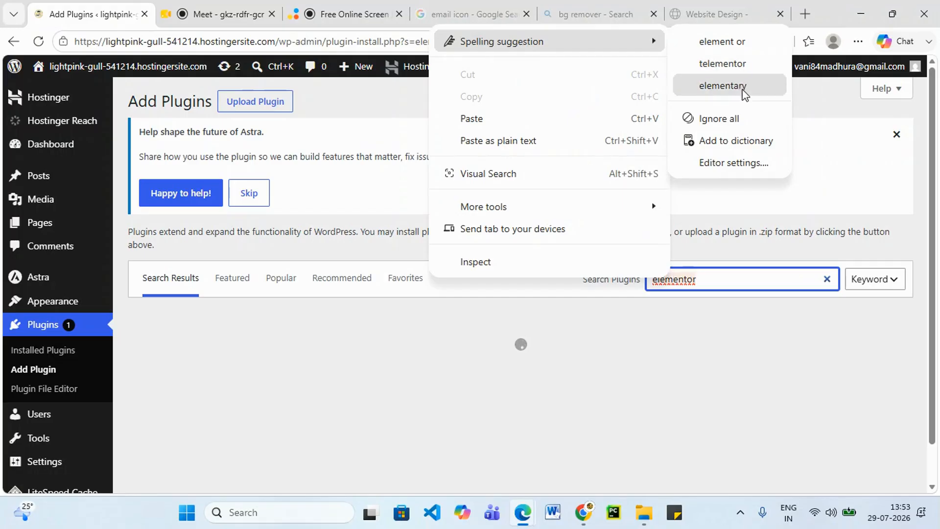
pyautogui.click(707, 286)
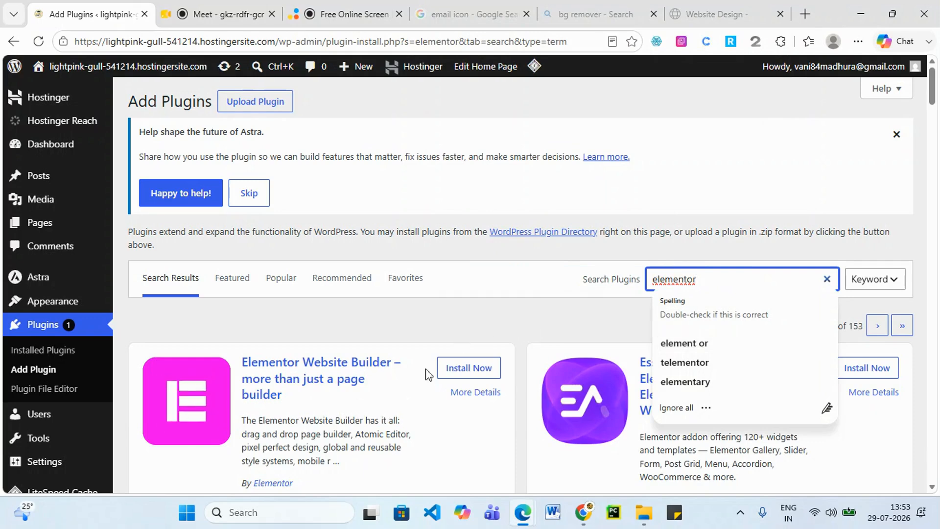
pyautogui.click(447, 329)
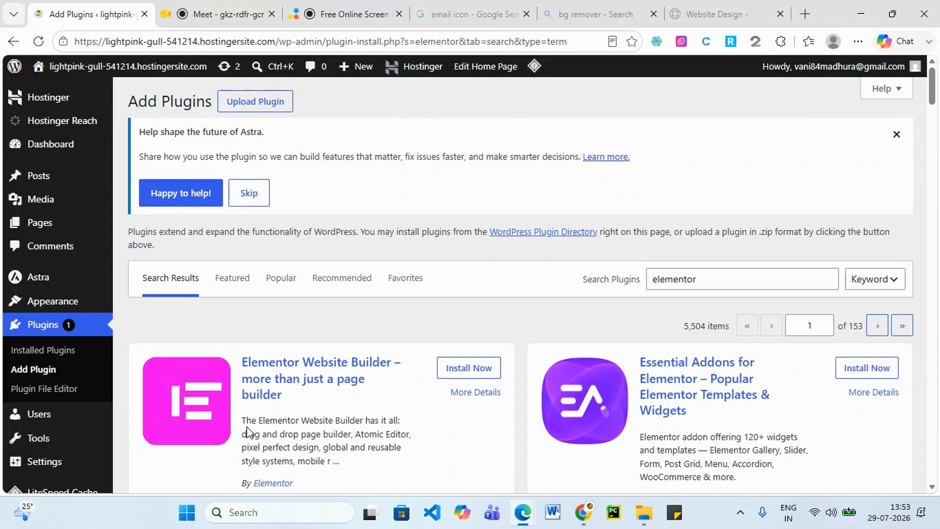
pyautogui.scroll(-2, 293, 411)
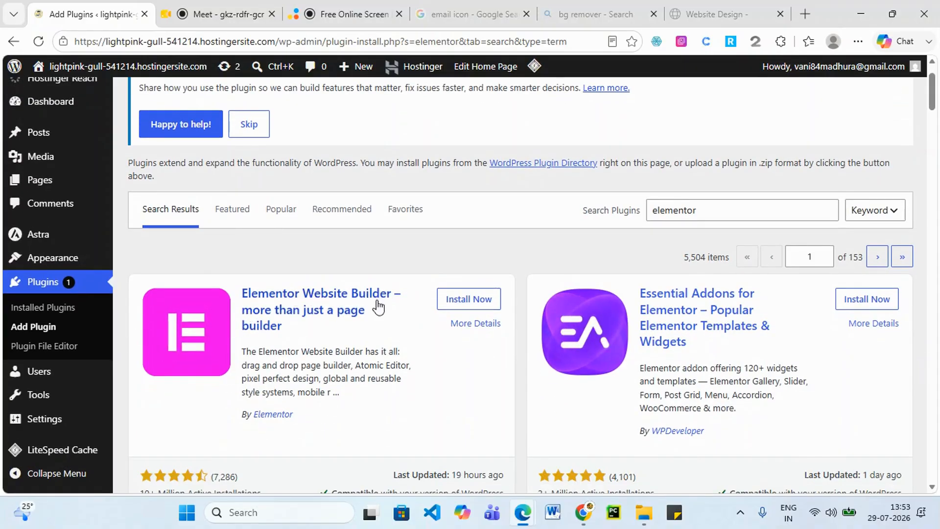
pyautogui.click(469, 299)
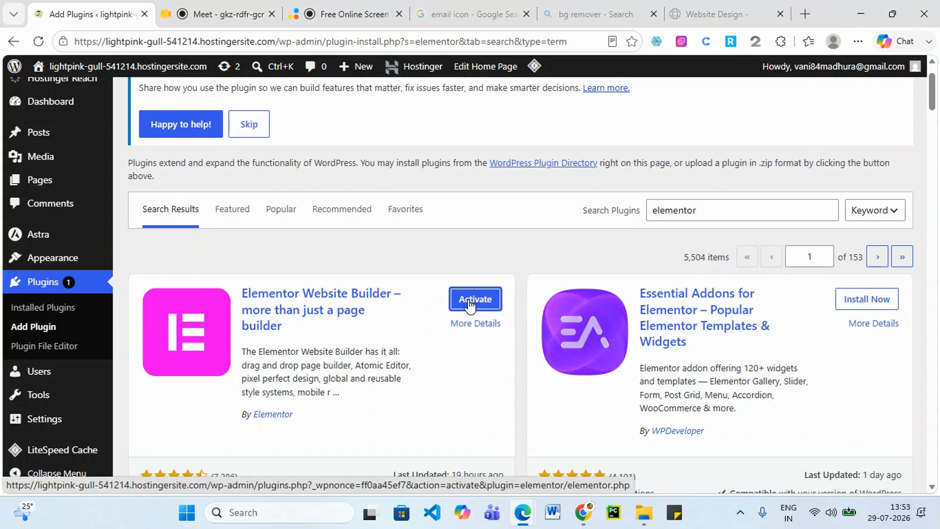
pyautogui.click(470, 305)
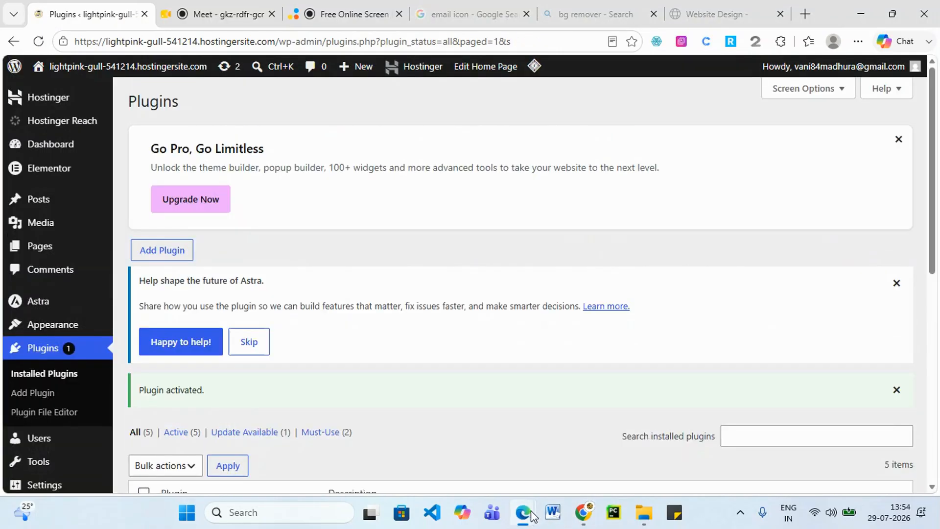
pyautogui.moveTo(522, 512)
pyautogui.click(842, 442)
pyautogui.scroll(10, 715, 283)
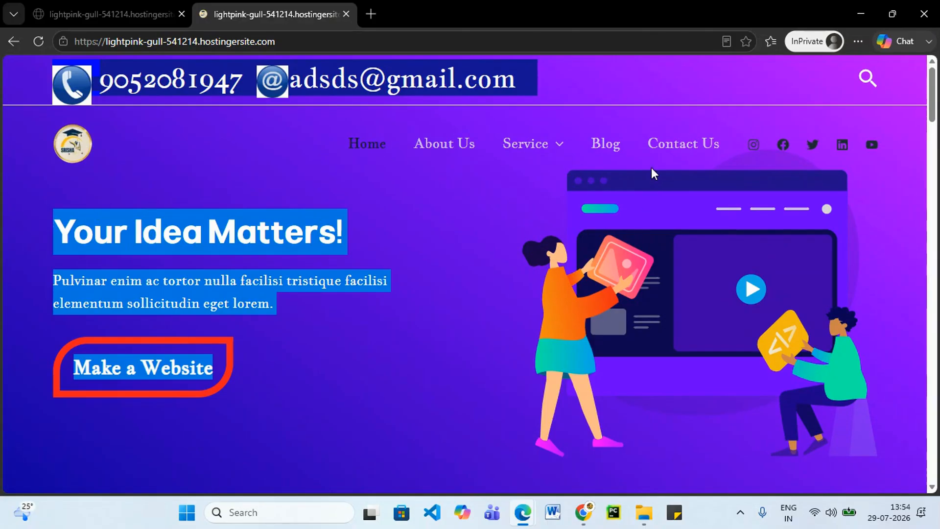
pyautogui.click(860, 14)
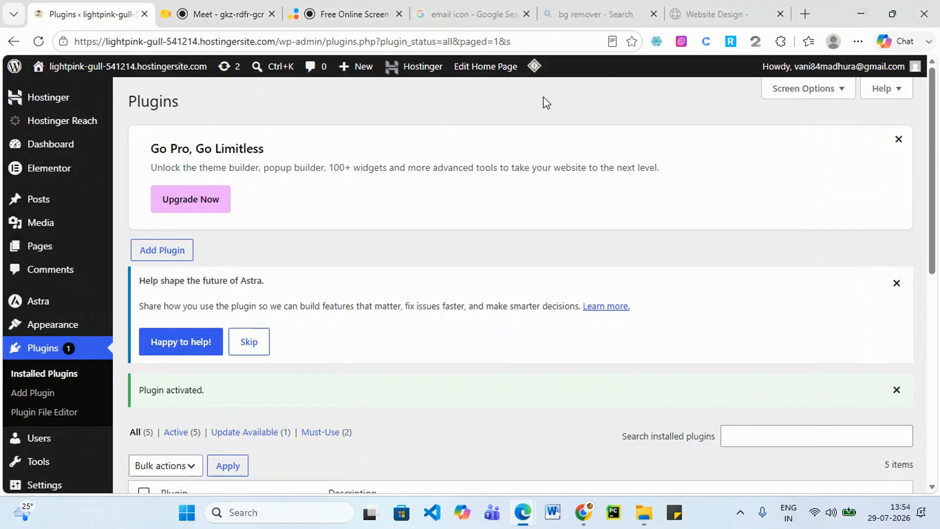
pyautogui.scroll(-4, 409, 299)
pyautogui.moveTo(522, 511)
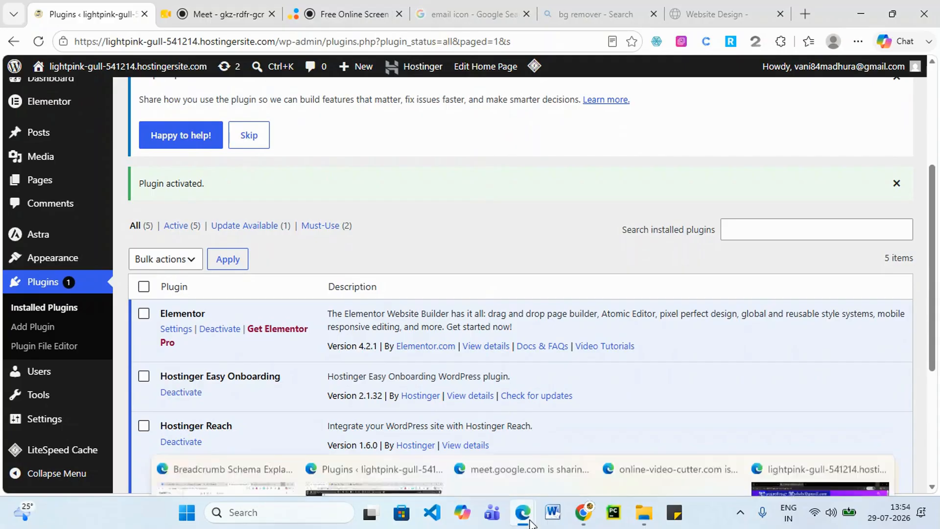
pyautogui.click(826, 451)
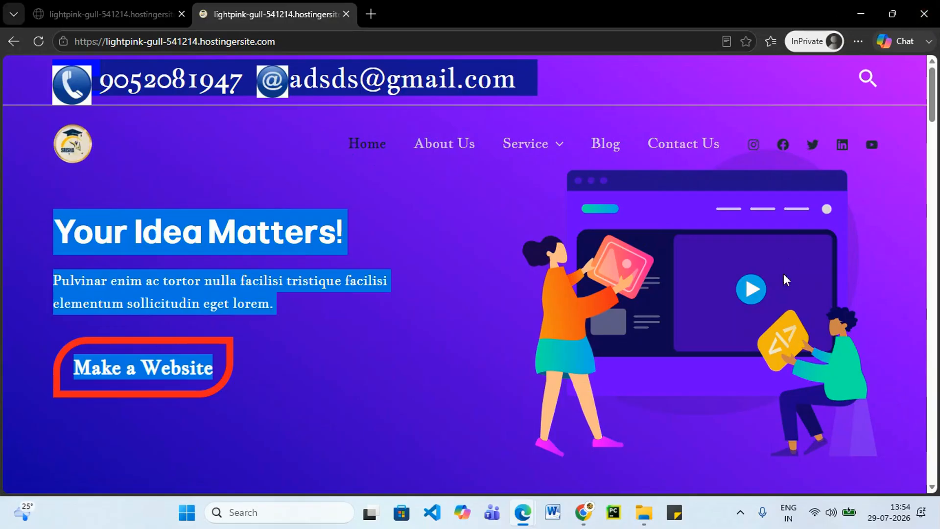
pyautogui.click(856, 16)
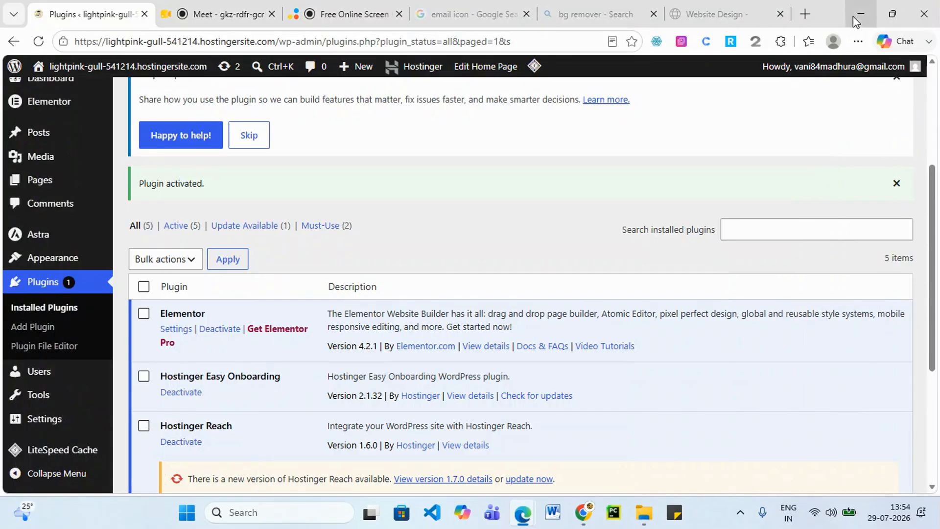
pyautogui.scroll(-5, 758, 386)
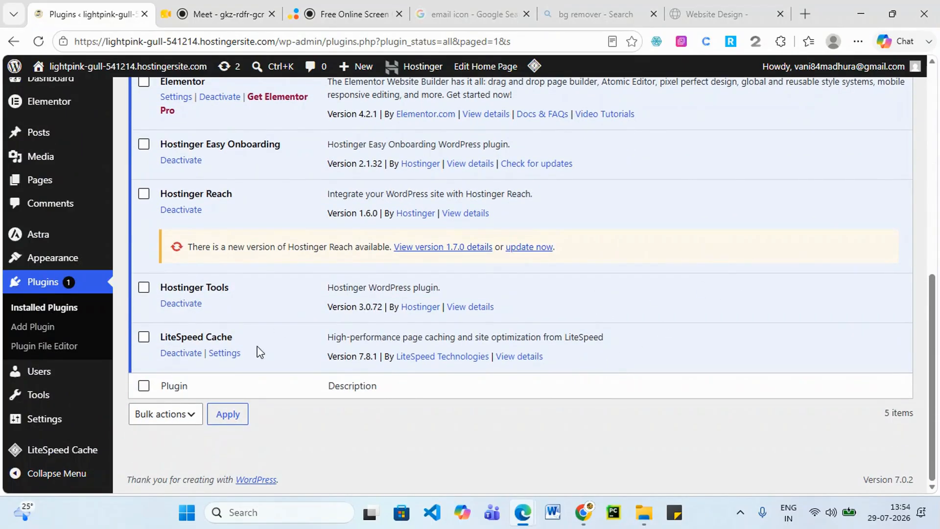
pyautogui.scroll(3, 259, 351)
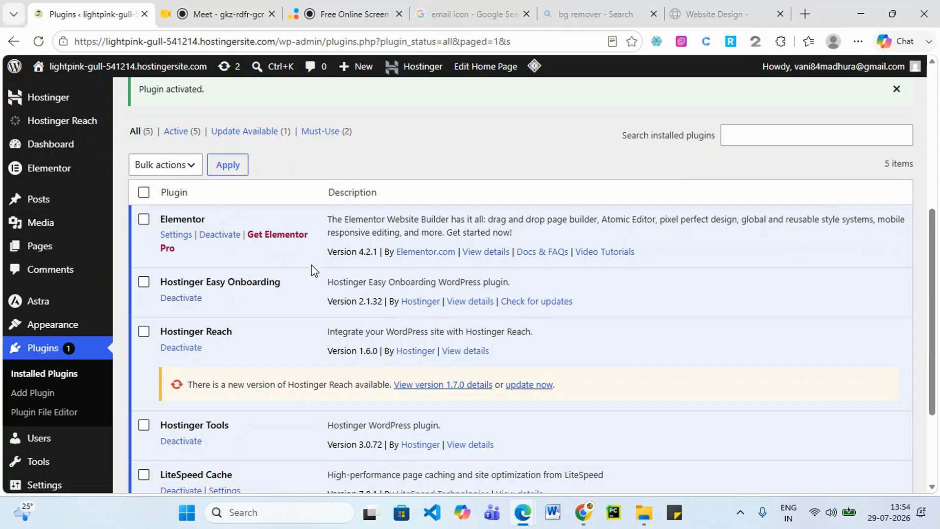
pyautogui.scroll(-3, 201, 316)
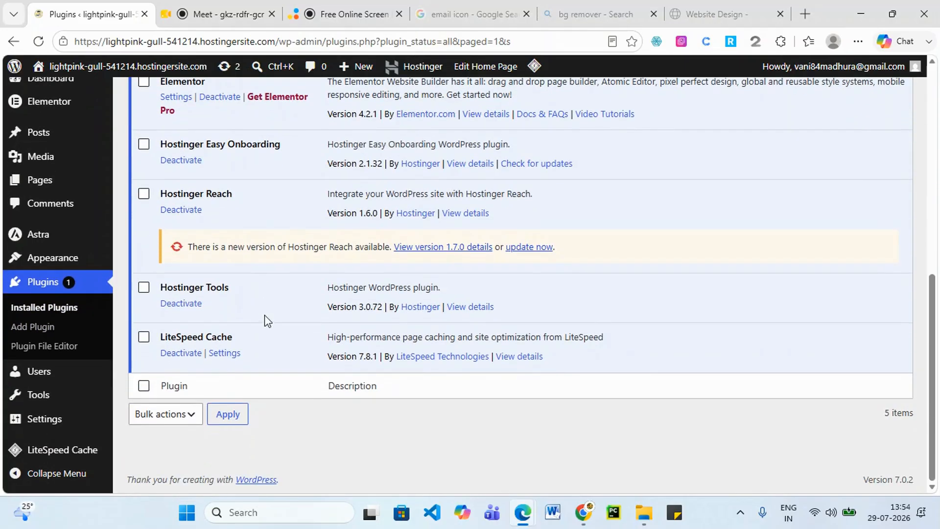
pyautogui.scroll(3, 265, 319)
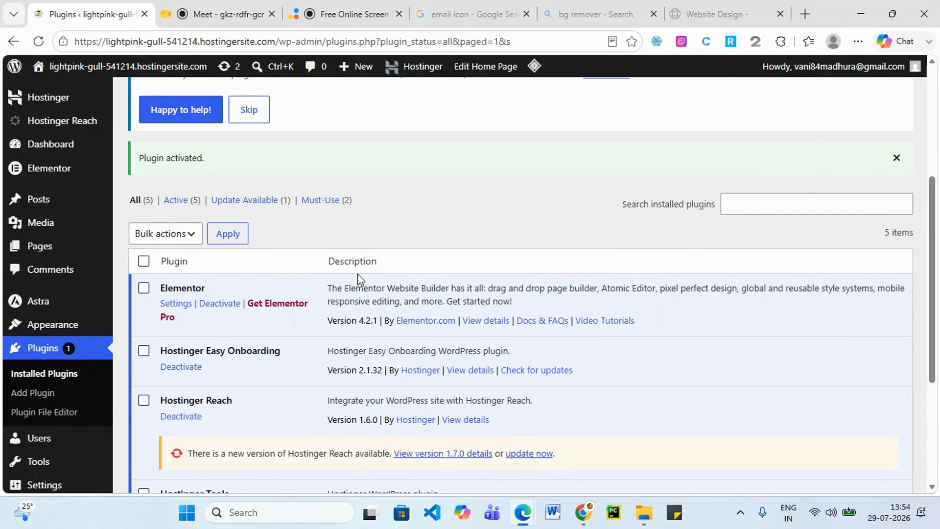
pyautogui.scroll(2, 357, 275)
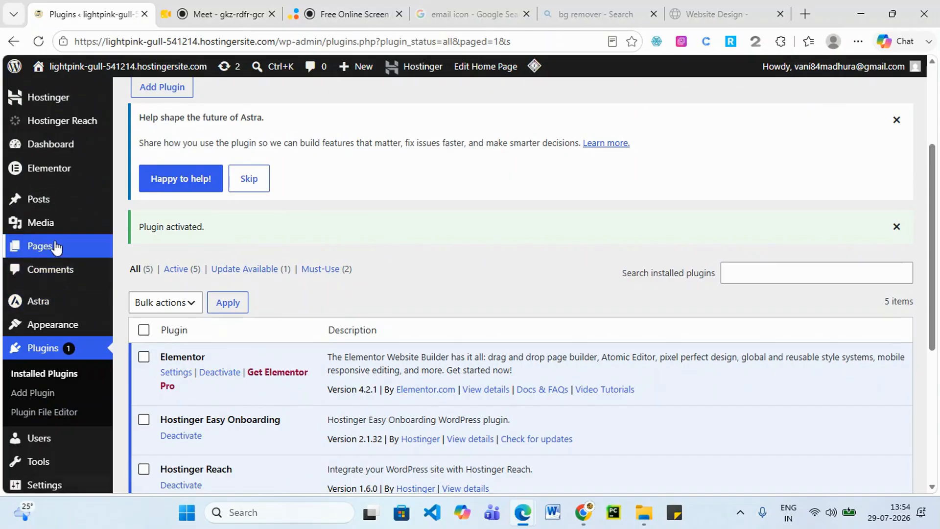
# From the Pages list, edit the Home page and launch Edit with Elementor.
pyautogui.click(55, 245)
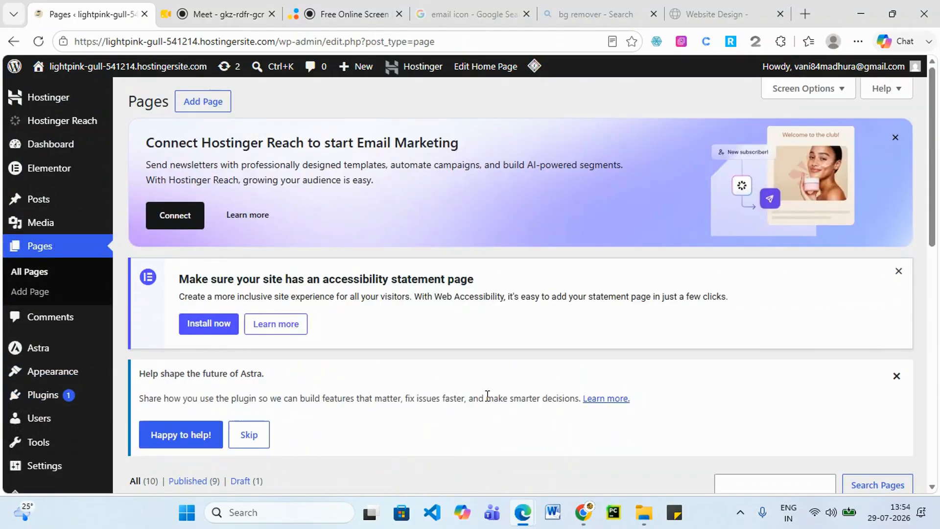
pyautogui.scroll(-8, 396, 368)
pyautogui.scroll(-3, 404, 362)
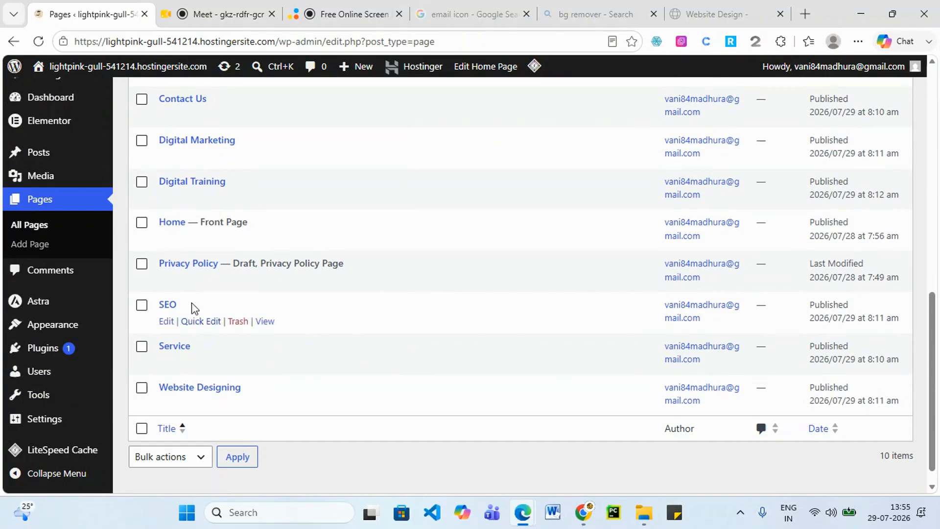
pyautogui.click(165, 239)
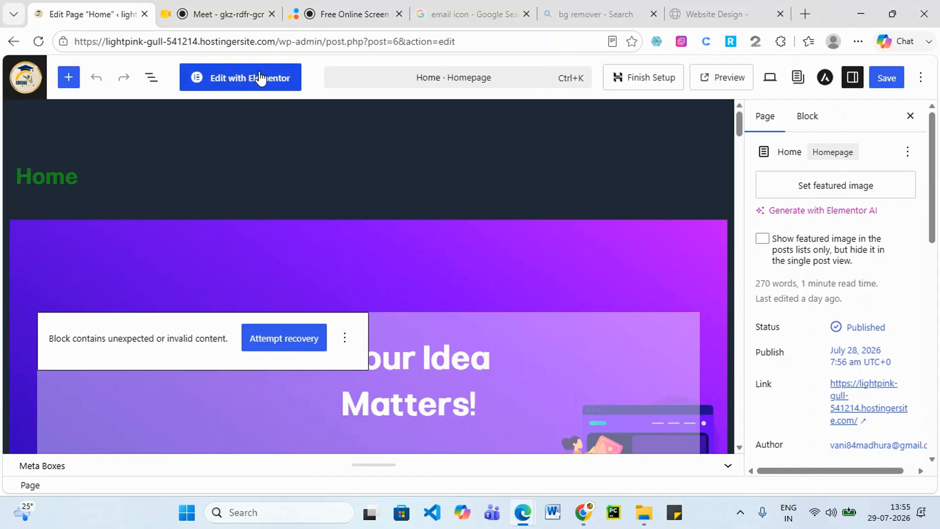
pyautogui.click(259, 79)
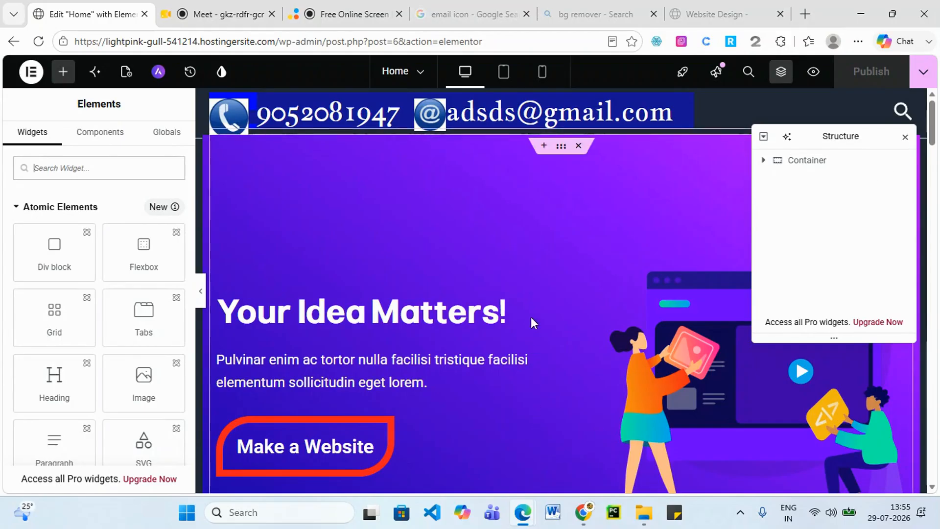
# Scroll the Home page canvas to view the 'Your Idea Matters!' hero section.
pyautogui.scroll(-1, 537, 289)
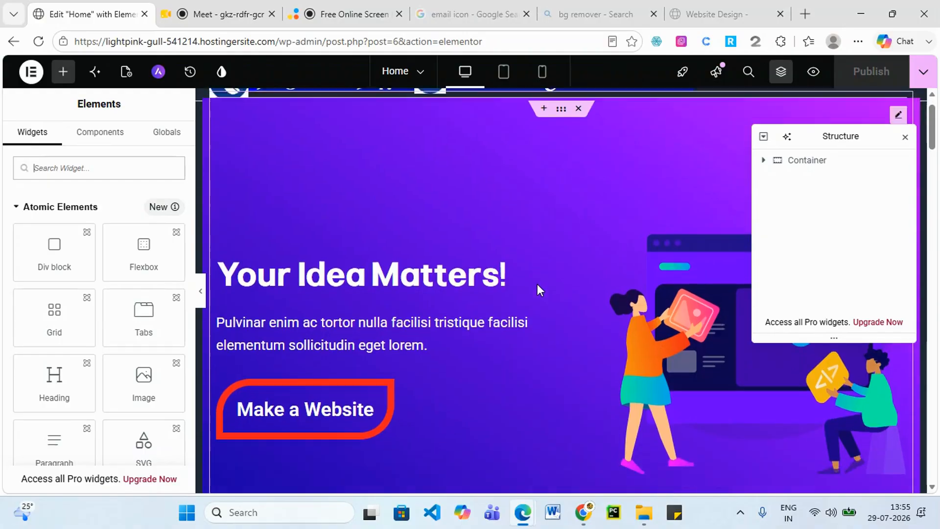
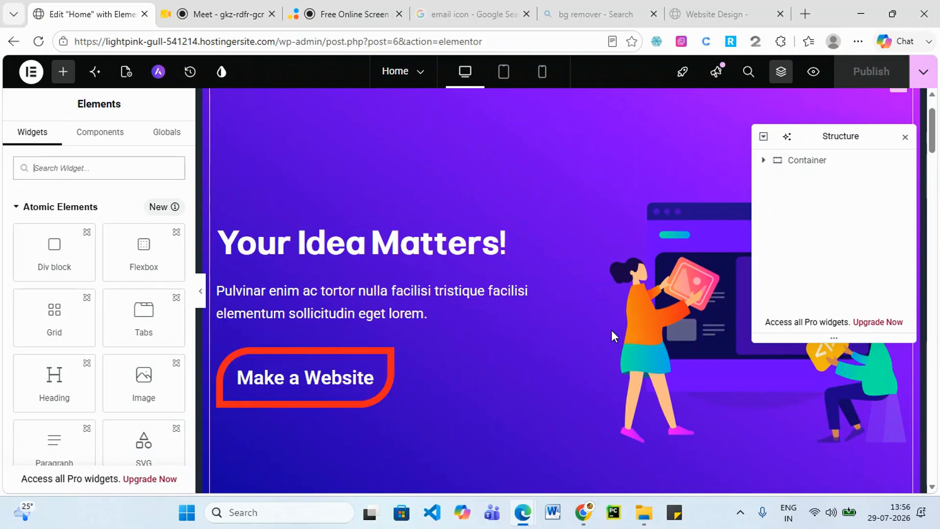
# Close the Structure (Navigator) panel so the full 'Your Idea Matters!' hero is visible.
pyautogui.scroll(2, 587, 221)
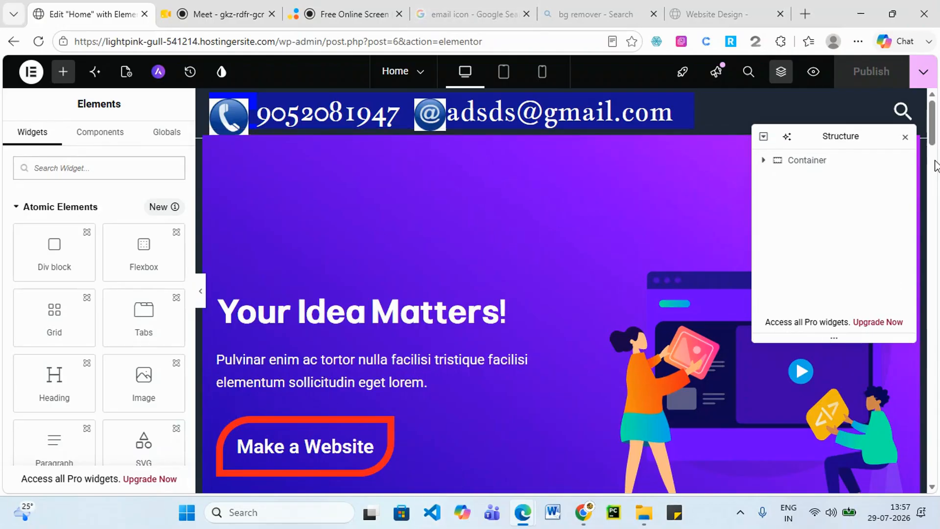
pyautogui.scroll(-5, 341, 298)
pyautogui.scroll(8, 382, 368)
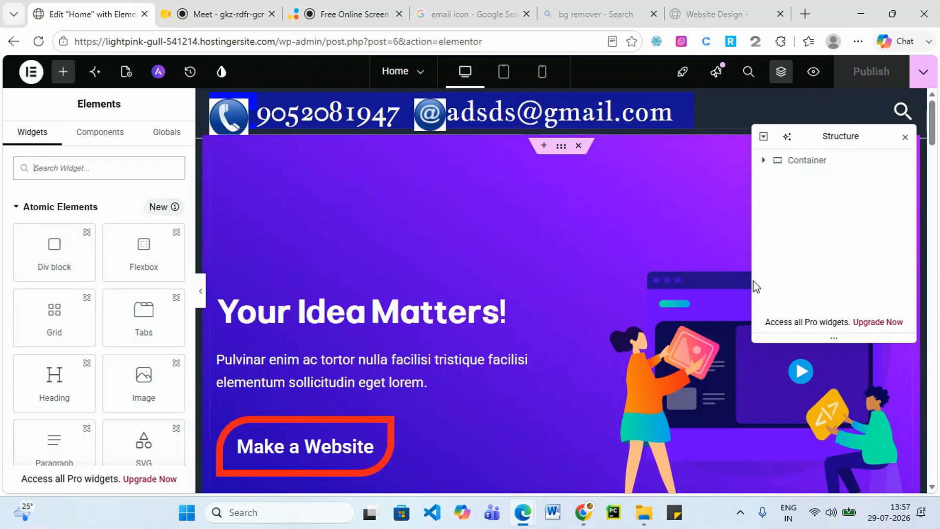
pyautogui.click(907, 139)
pyautogui.scroll(-5, 520, 284)
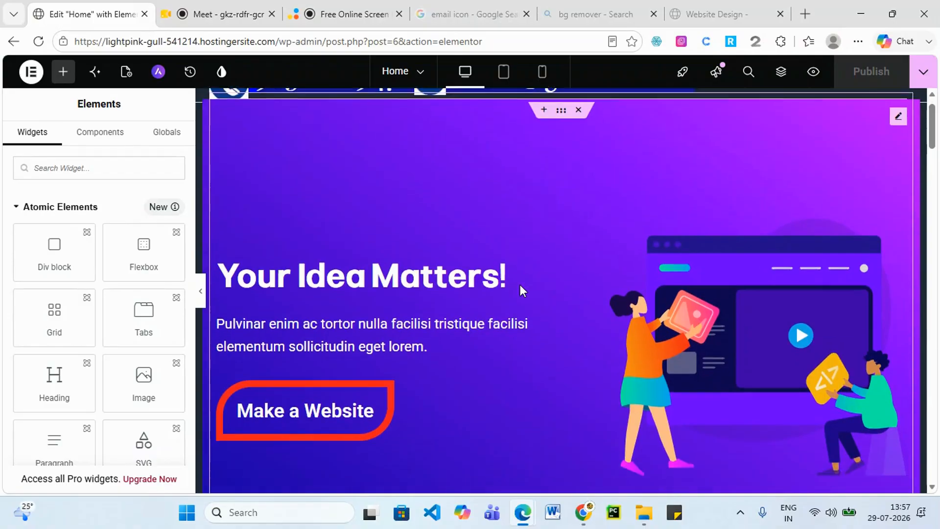
pyautogui.scroll(5, 456, 341)
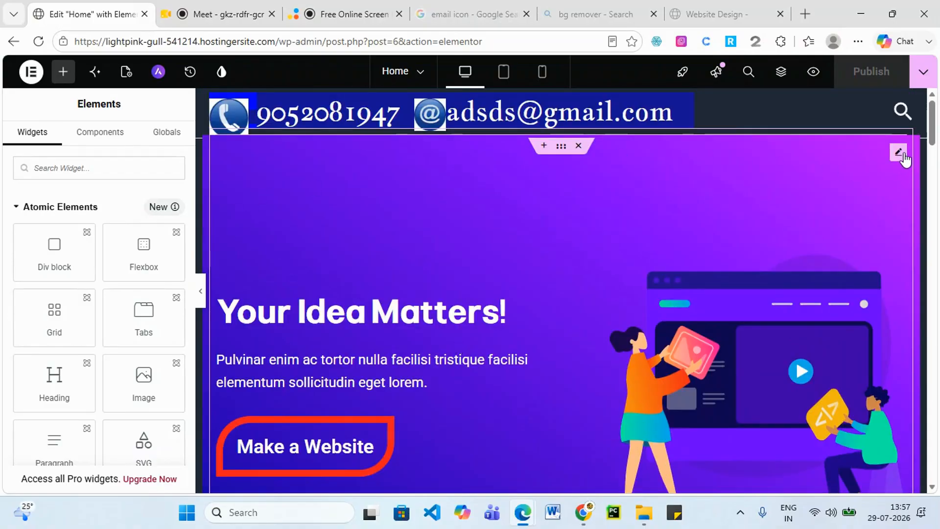
# Review the hero's Text Editor content, then remove the 'Your Idea Matters!' hero section.
pyautogui.click(889, 154)
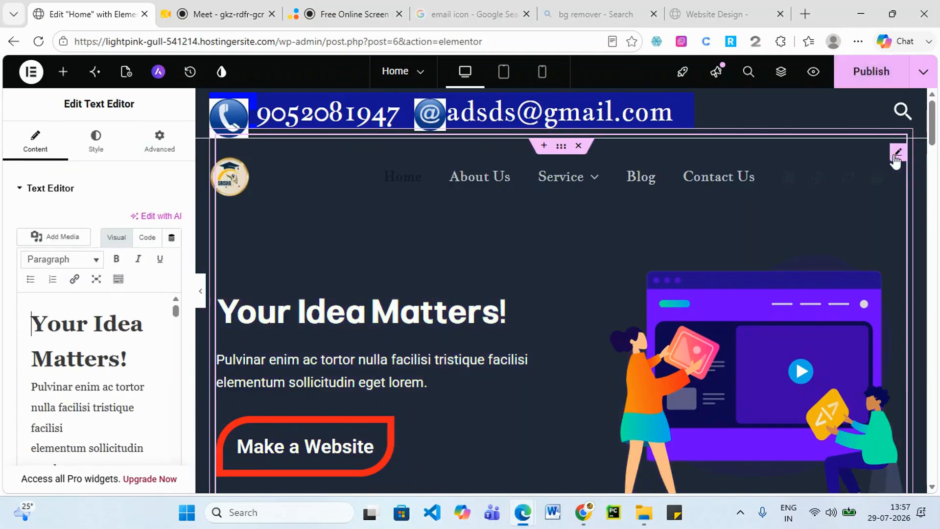
pyautogui.scroll(-3, 121, 372)
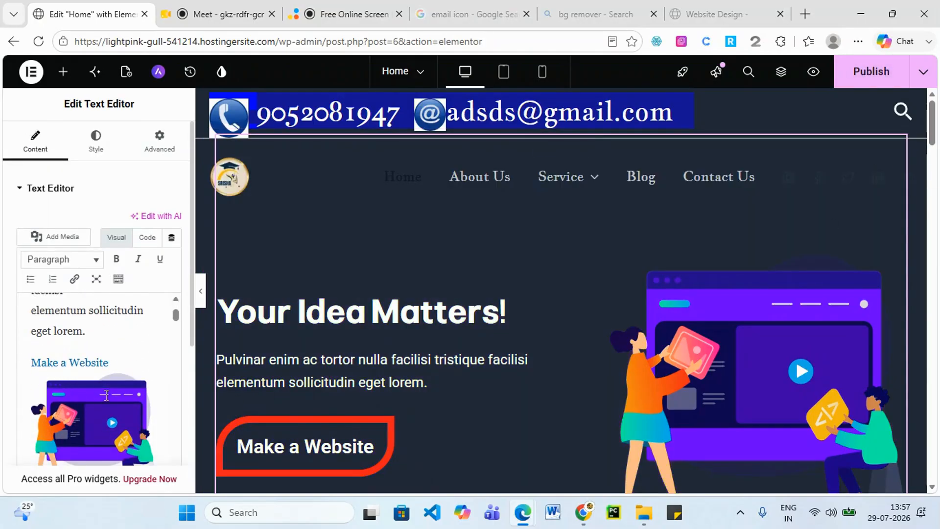
pyautogui.scroll(-5, 105, 411)
pyautogui.scroll(-10, 102, 417)
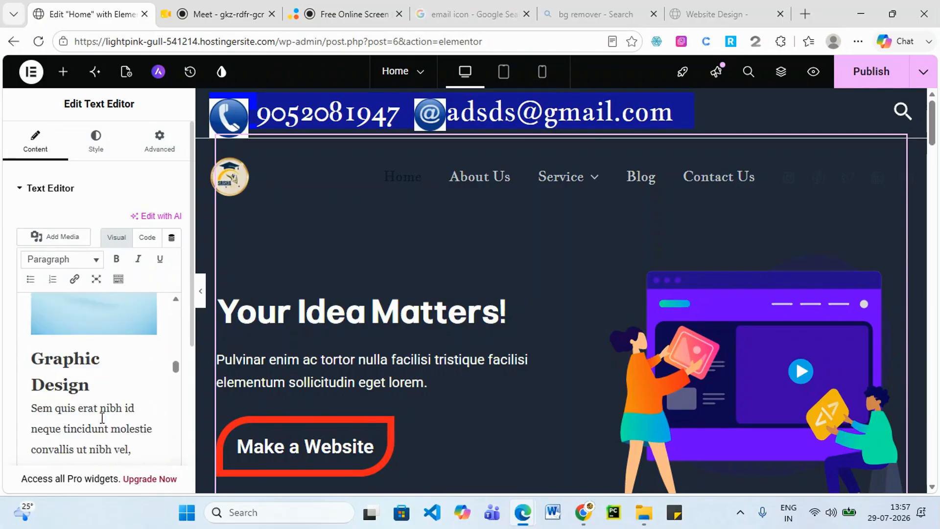
pyautogui.scroll(-6, 102, 417)
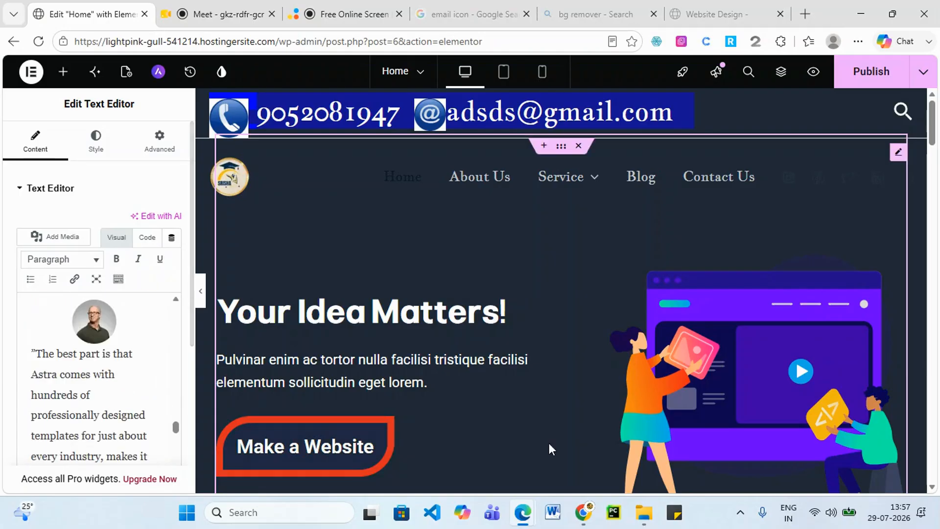
pyautogui.scroll(-5, 612, 245)
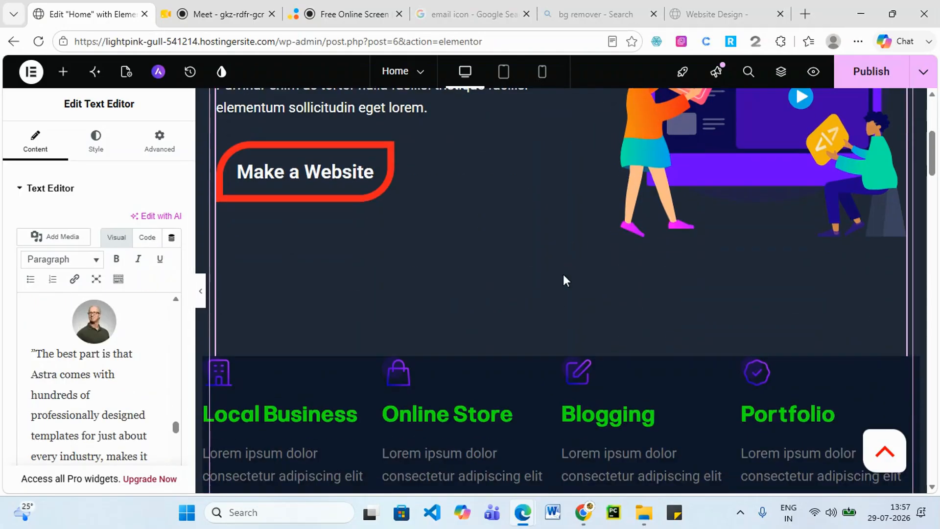
pyautogui.scroll(6, 518, 350)
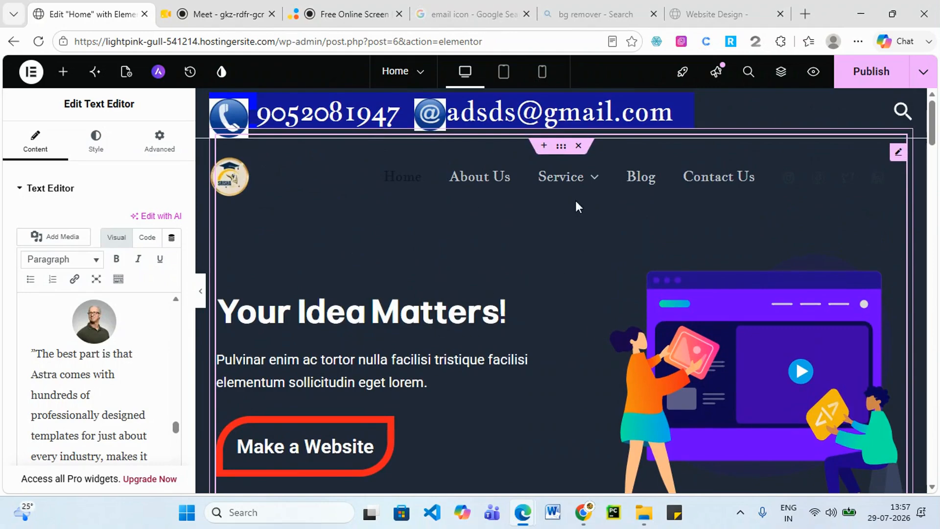
pyautogui.scroll(1, 444, 177)
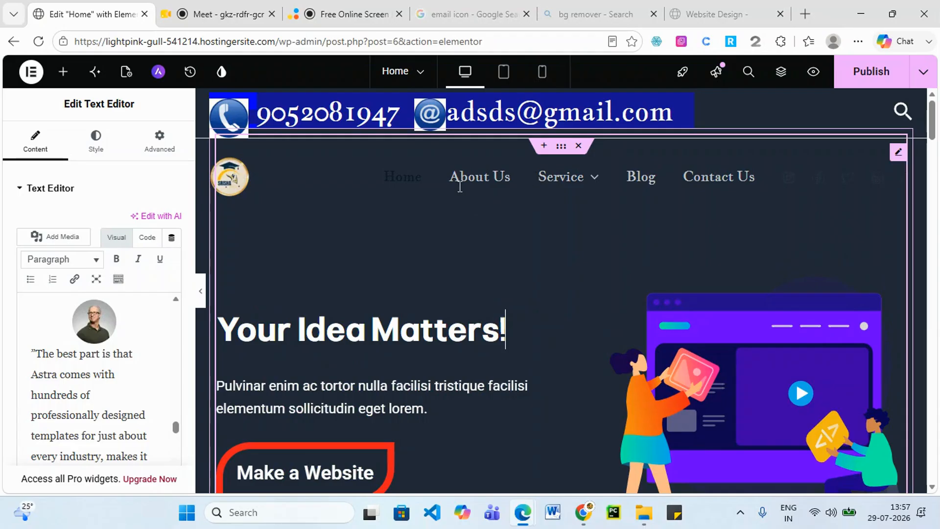
pyautogui.moveTo(408, 179); pyautogui.dragTo(383, 189)
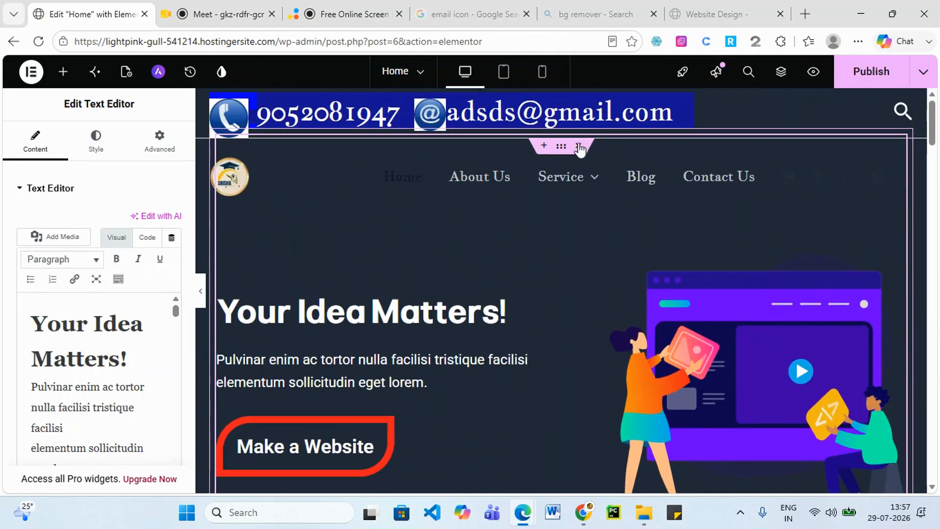
pyautogui.scroll(-10, 537, 205)
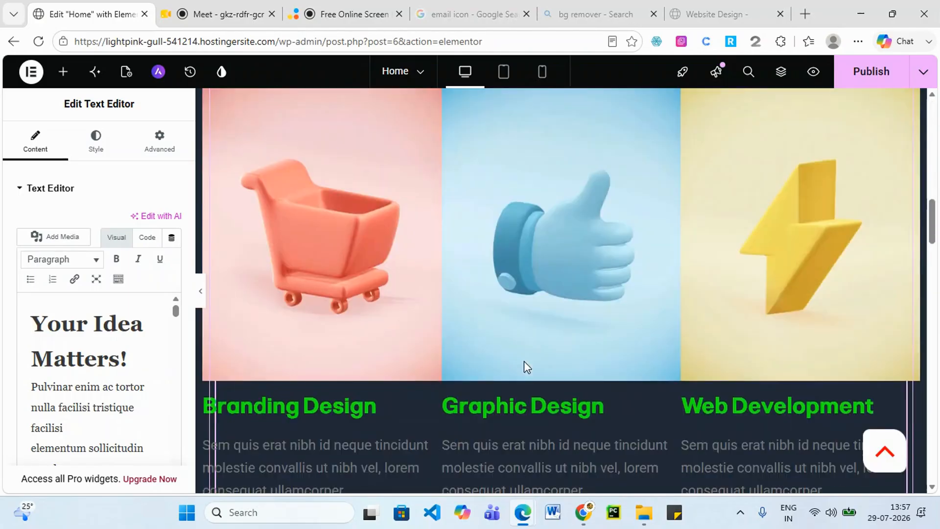
pyautogui.scroll(5, 521, 372)
pyautogui.scroll(5, 520, 385)
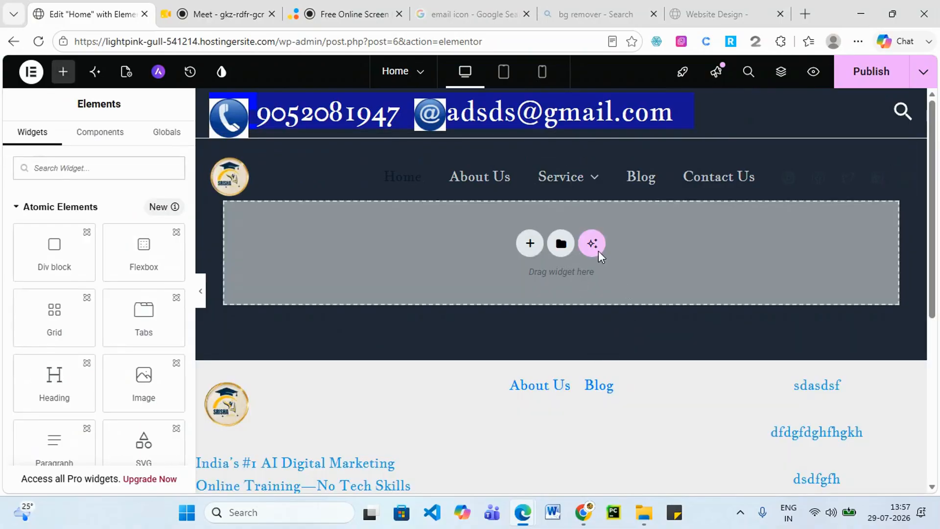
# Insert a new empty column-direction Flexbox container below the header.
pyautogui.scroll(-3, 504, 310)
pyautogui.scroll(3, 641, 281)
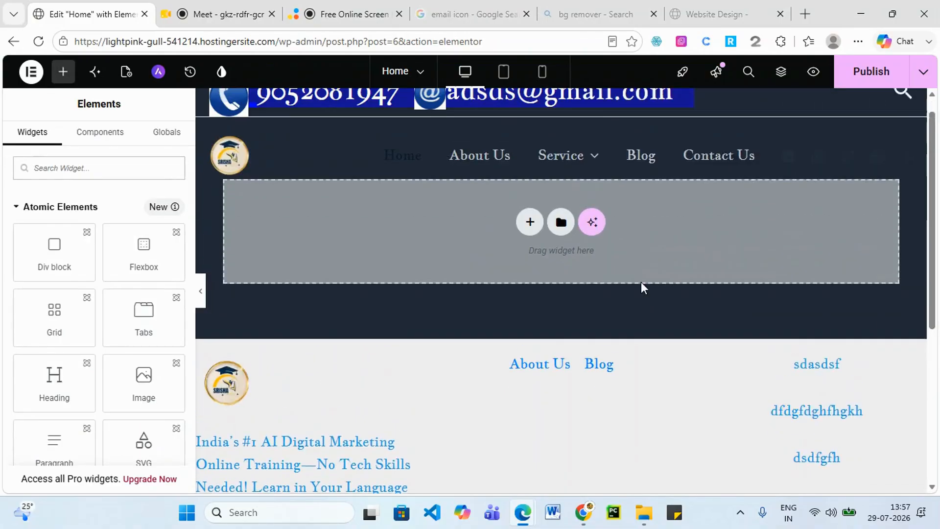
pyautogui.scroll(-2, 545, 279)
pyautogui.scroll(1, 495, 359)
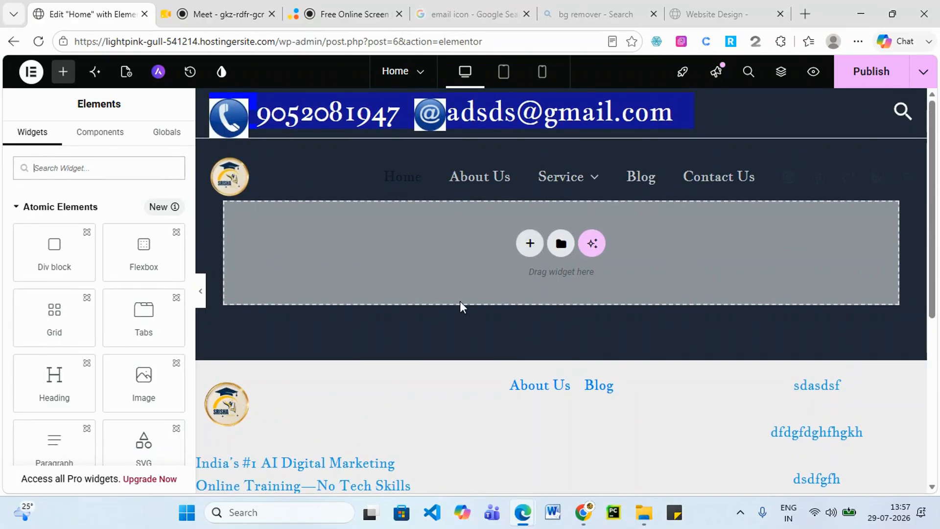
pyautogui.click(531, 244)
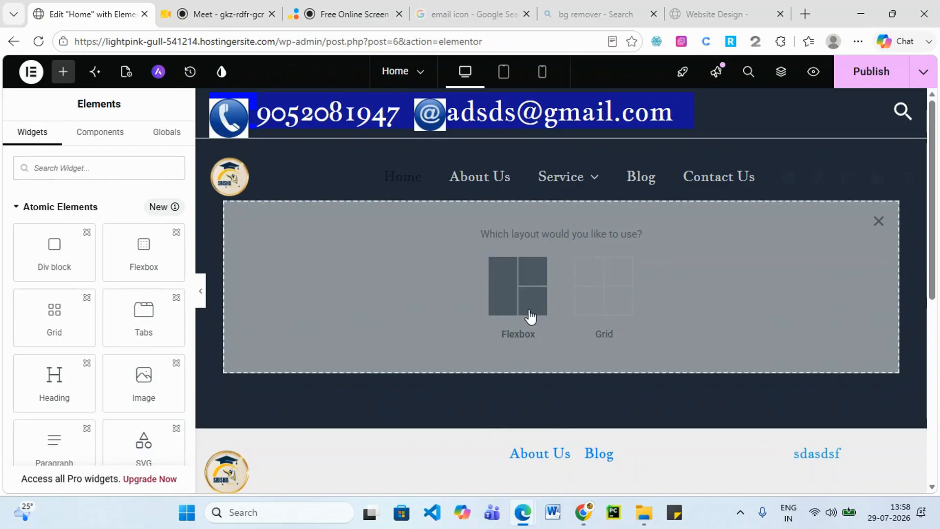
pyautogui.click(514, 298)
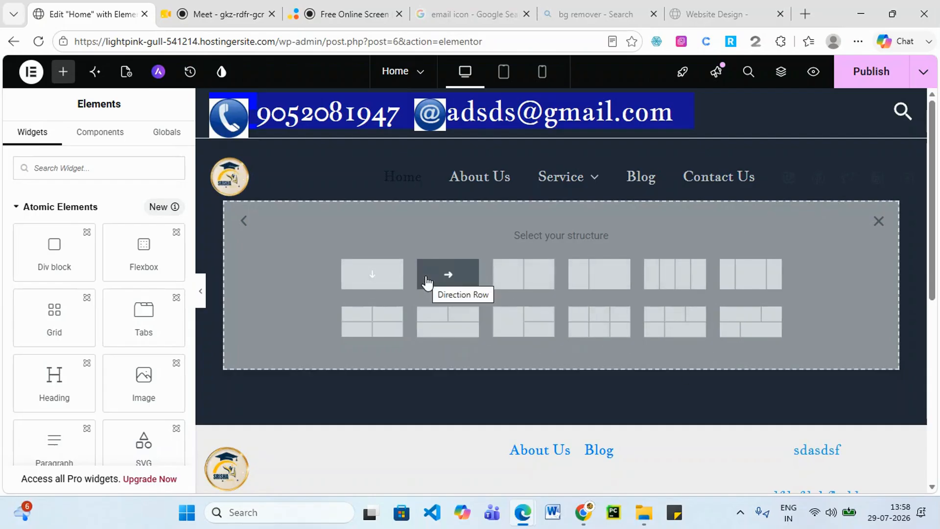
pyautogui.click(373, 275)
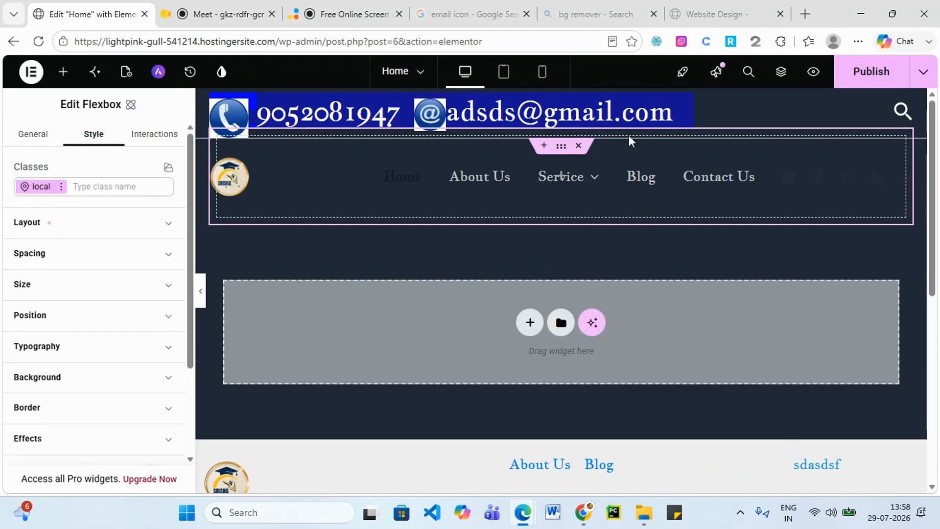
pyautogui.moveTo(561, 145); pyautogui.dragTo(558, 180)
# Add another single-column Flexbox container below the header.
pyautogui.click(565, 184)
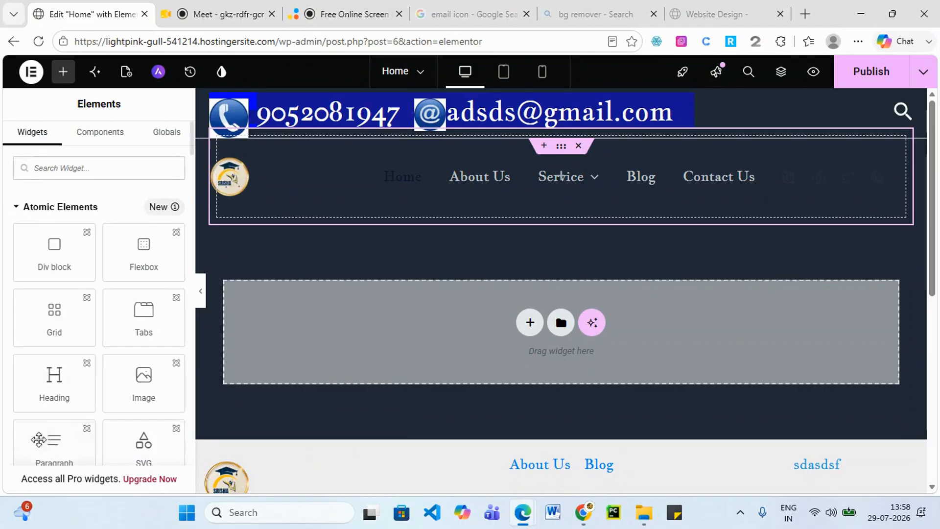
pyautogui.scroll(-4, 87, 373)
pyautogui.scroll(5, 102, 384)
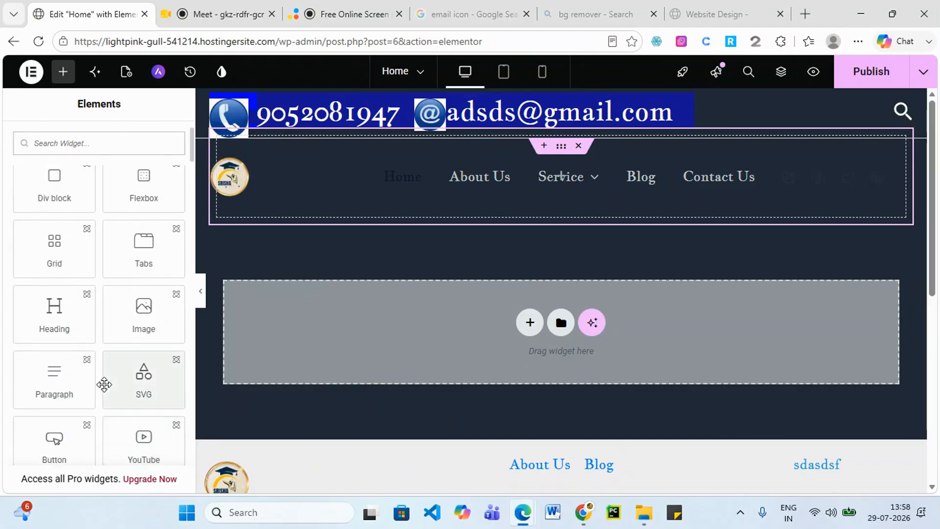
pyautogui.scroll(-3, 108, 382)
pyautogui.scroll(-6, 110, 380)
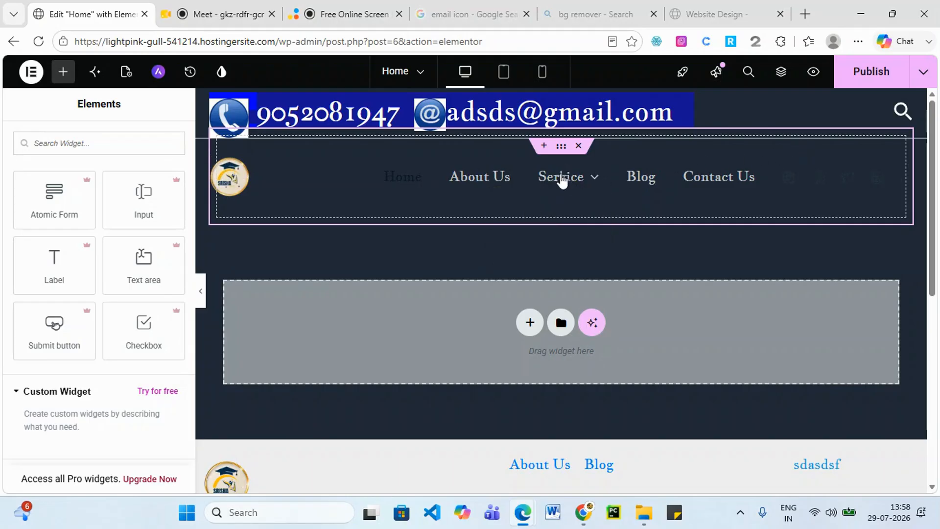
pyautogui.click(530, 323)
pyautogui.click(491, 366)
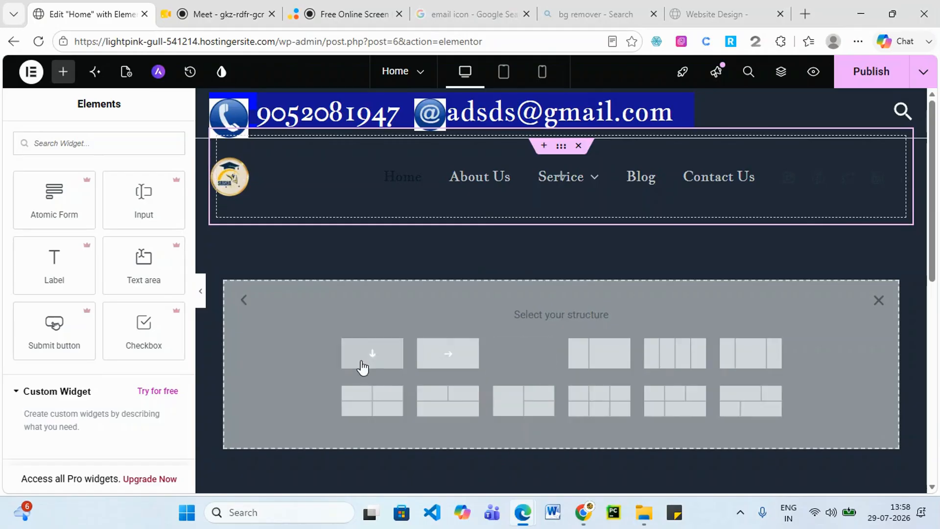
pyautogui.click(365, 364)
# Drag an Image widget from the Basic elements into the empty container and open its media library.
pyautogui.click(562, 277)
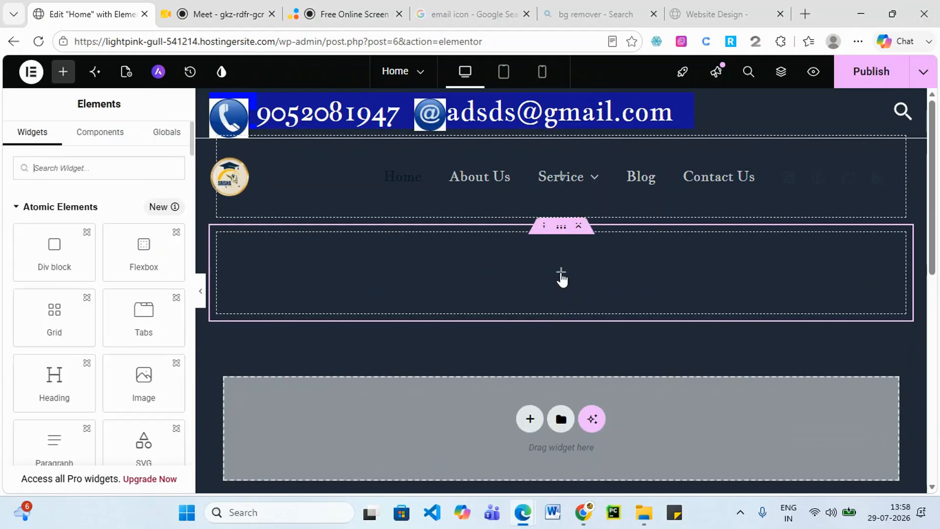
pyautogui.scroll(-4, 113, 373)
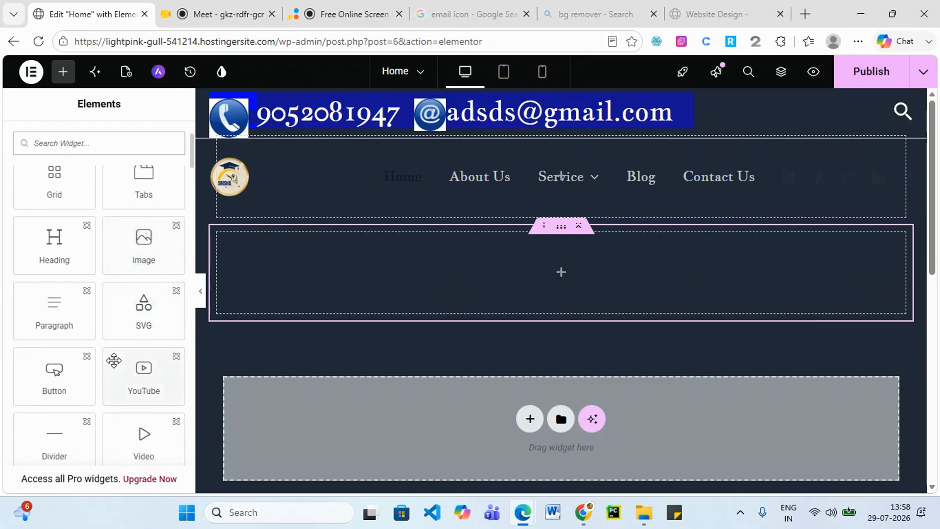
pyautogui.scroll(-3, 113, 377)
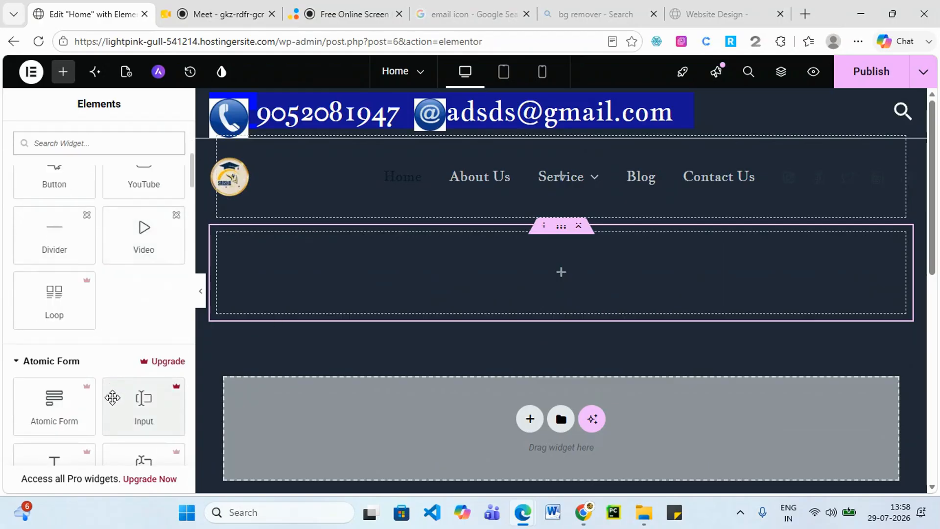
pyautogui.scroll(-5, 112, 400)
pyautogui.scroll(12, 113, 399)
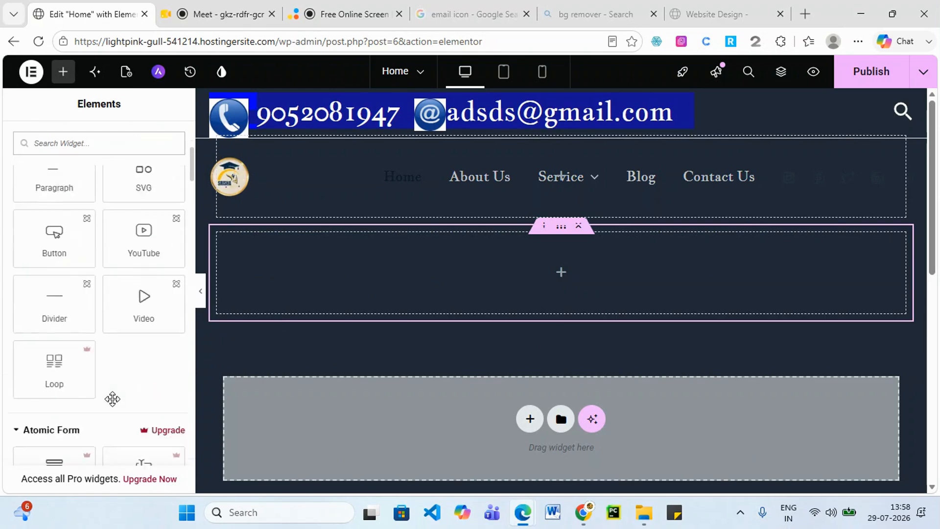
pyautogui.scroll(-12, 113, 398)
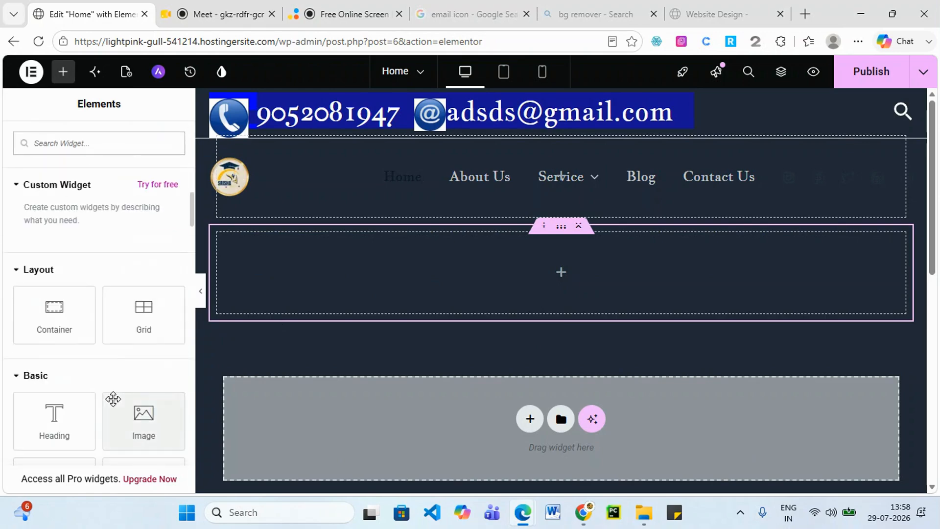
pyautogui.scroll(1, 113, 399)
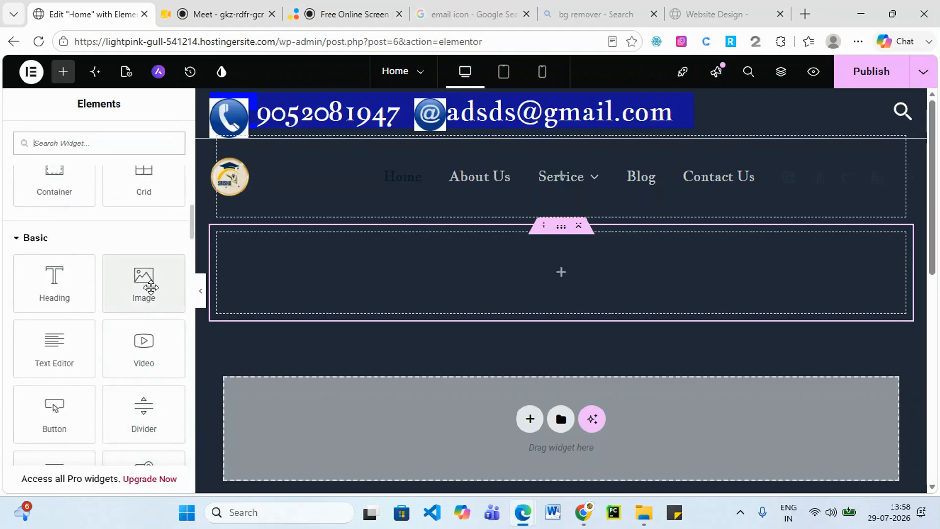
pyautogui.moveTo(139, 289); pyautogui.dragTo(505, 286)
pyautogui.scroll(-5, 666, 331)
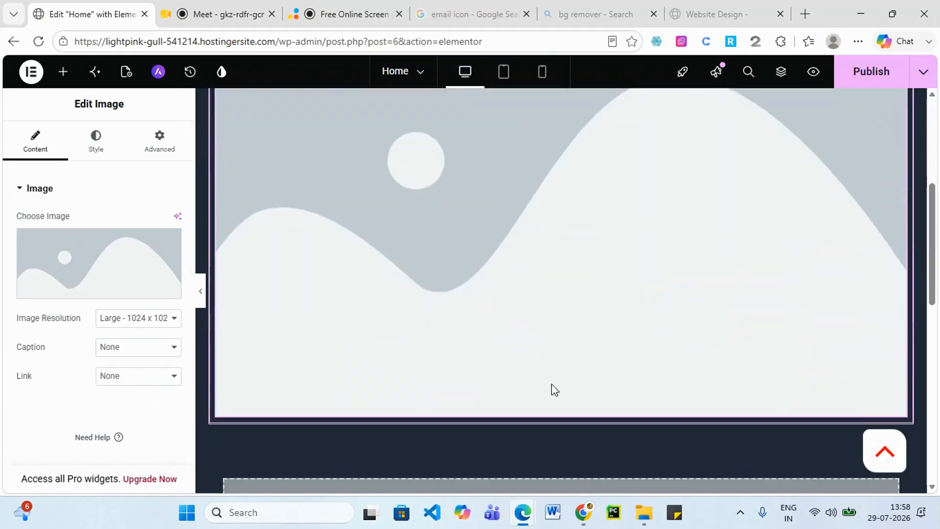
pyautogui.scroll(1, 671, 260)
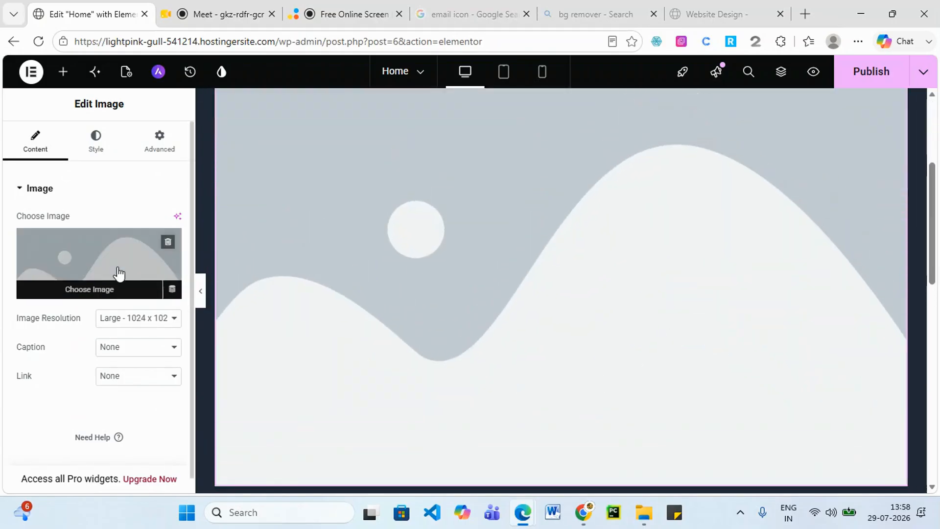
pyautogui.click(93, 270)
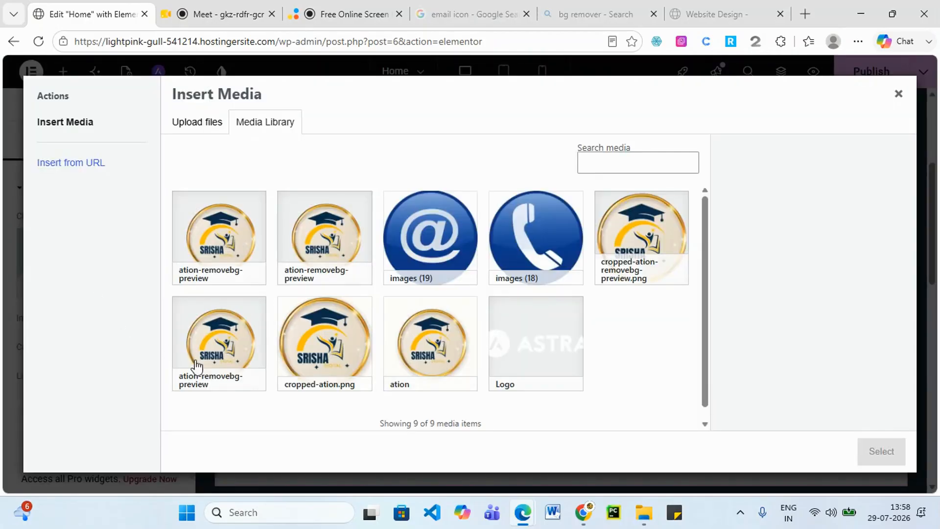
# Upload 'AI-Powered SEO.png', give it alt text 'SEO', and select it for the Image widget.
pyautogui.scroll(-1, 465, 289)
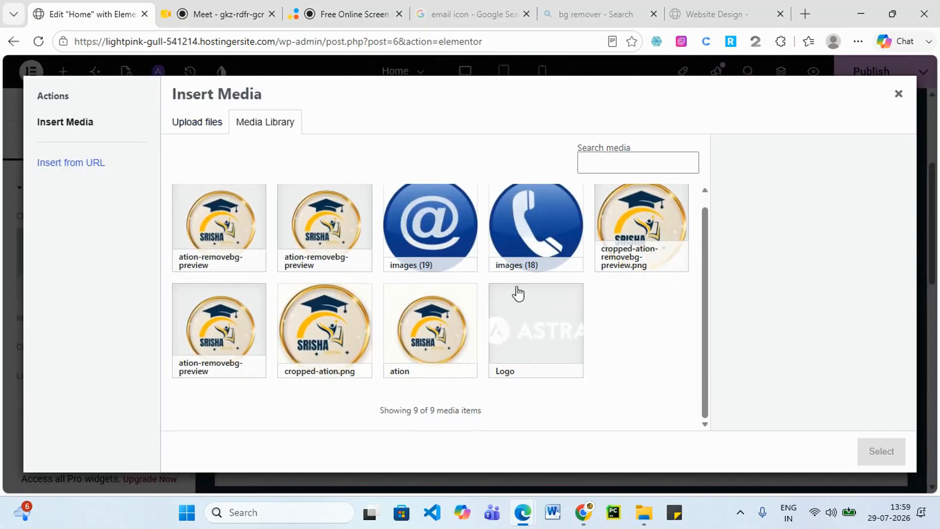
pyautogui.click(193, 123)
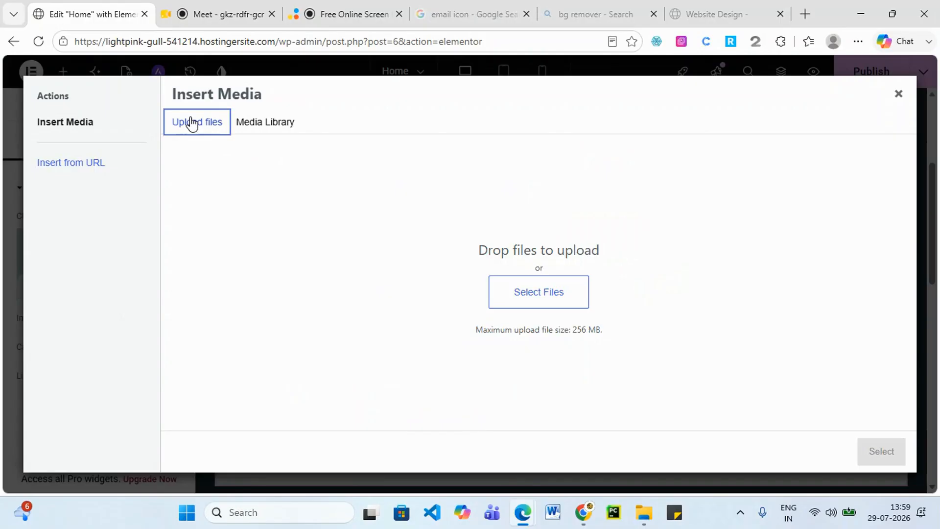
pyautogui.click(540, 290)
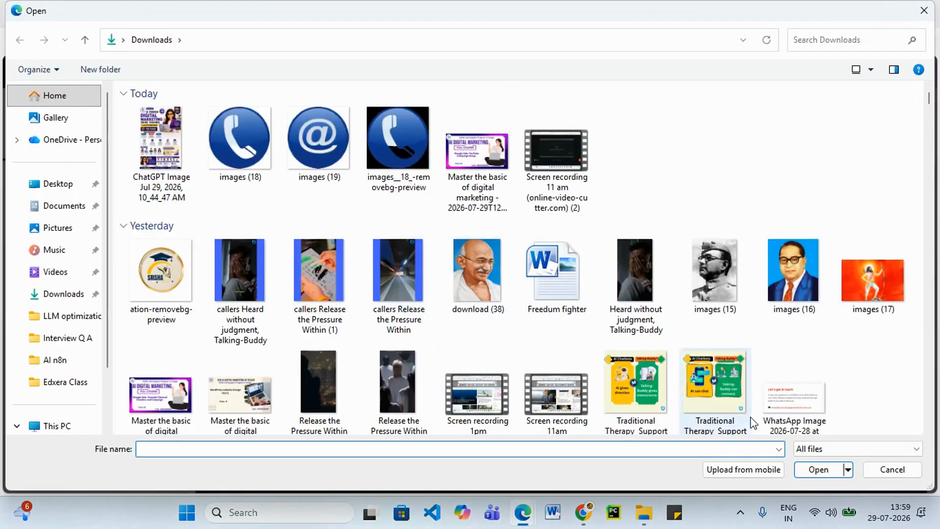
pyautogui.scroll(-10, 521, 405)
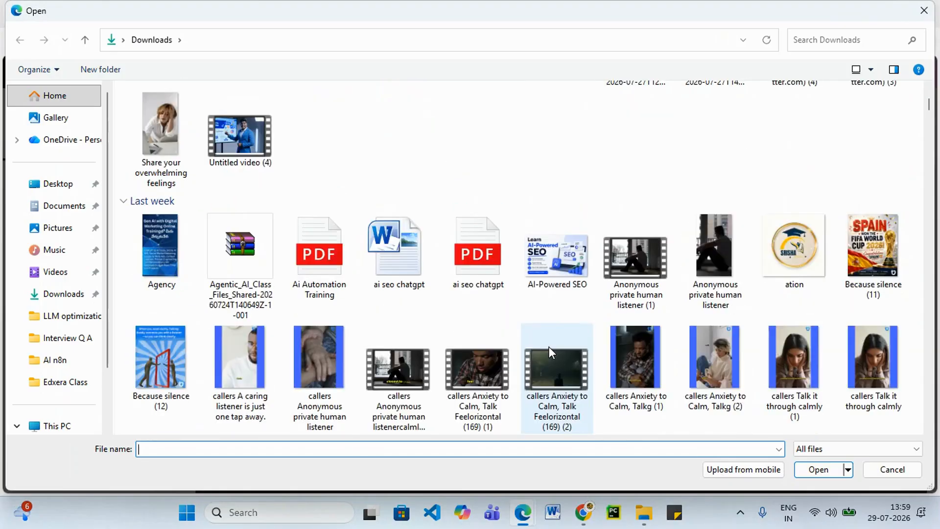
pyautogui.scroll(-3, 548, 346)
pyautogui.scroll(7, 549, 357)
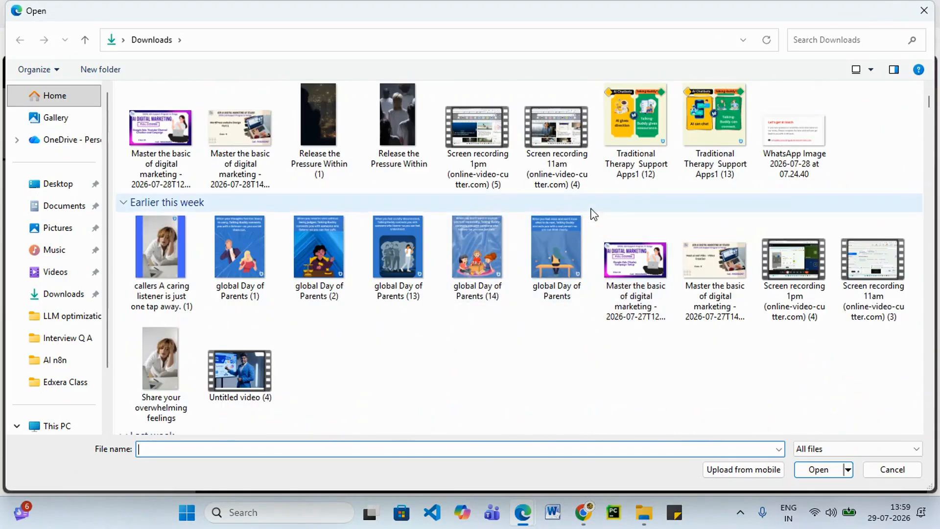
pyautogui.scroll(-5, 609, 370)
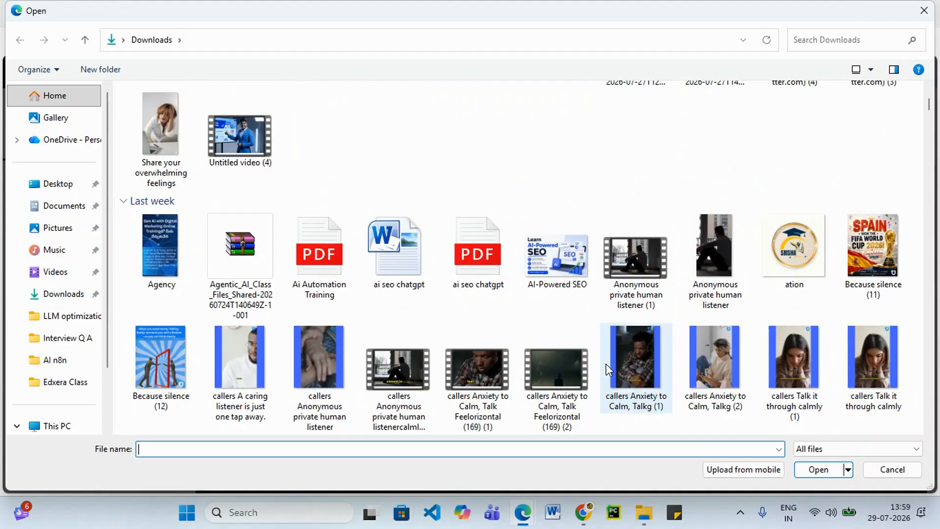
pyautogui.click(541, 270)
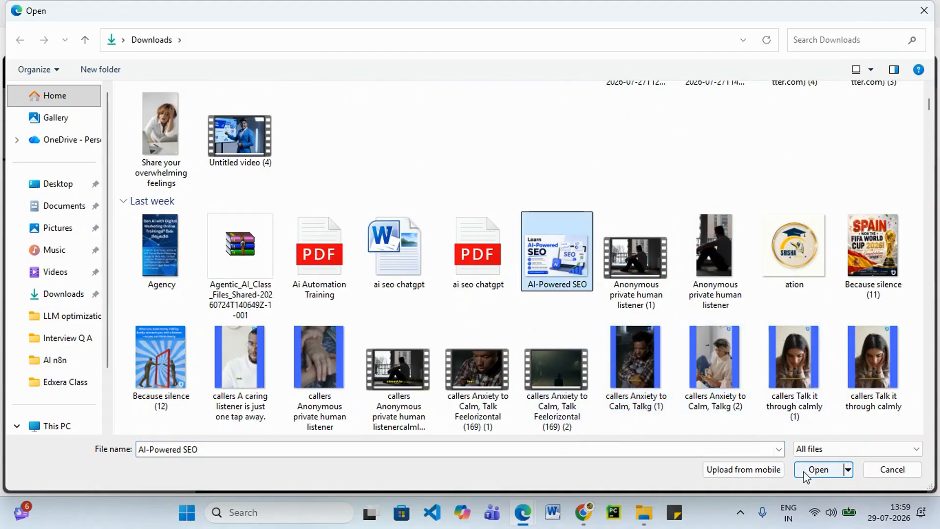
pyautogui.click(818, 470)
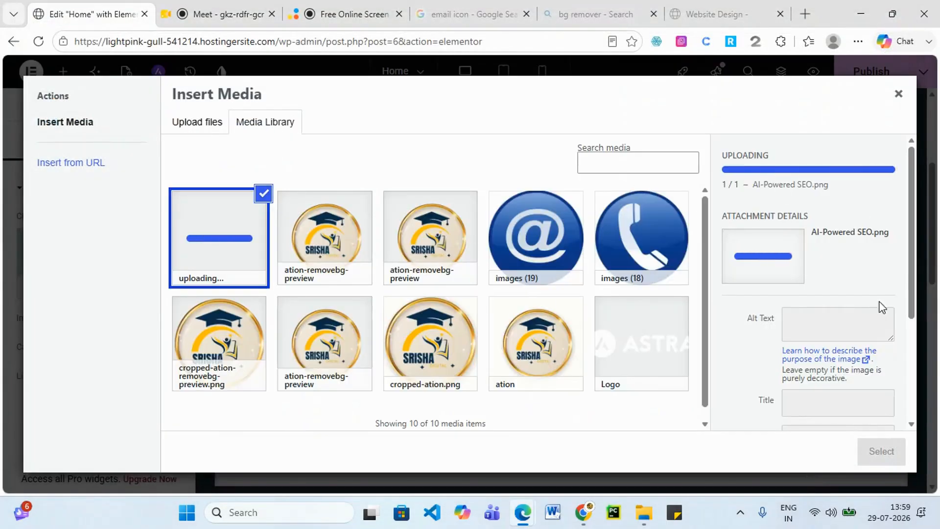
pyautogui.click(818, 322)
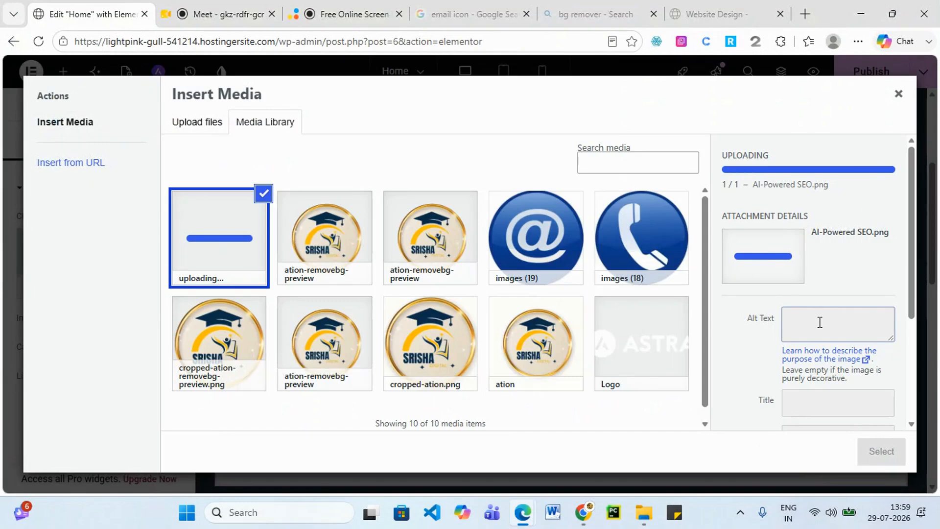
pyautogui.click(831, 289)
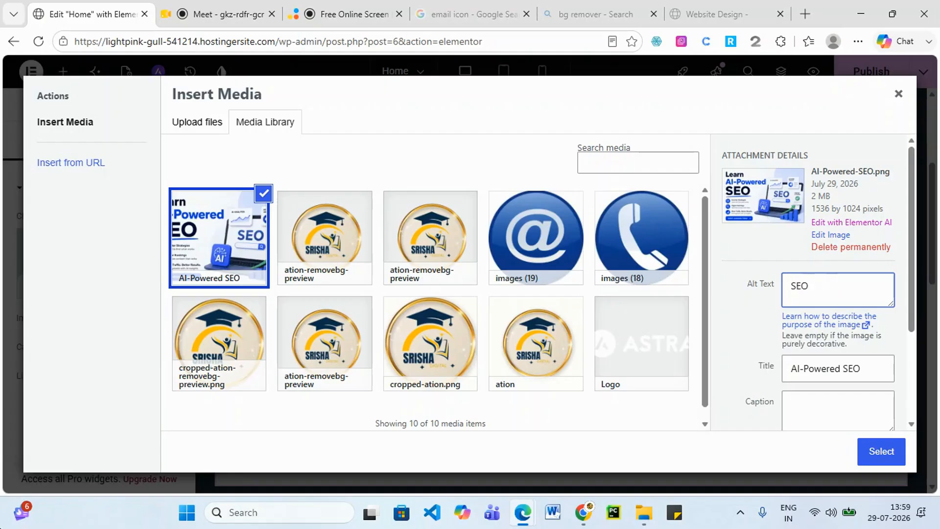
pyautogui.click(881, 451)
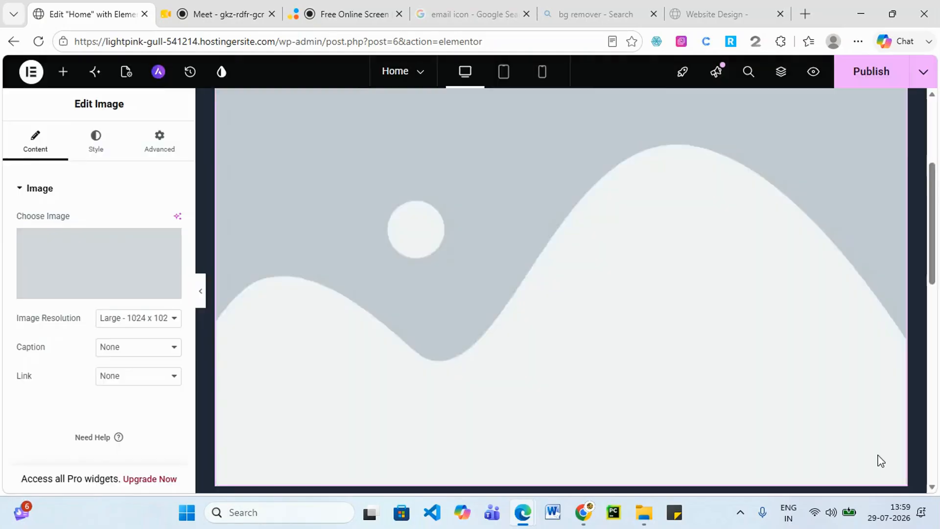
# Try the Medium, Thumbnail, Large and Full image resolutions on the banner.
pyautogui.scroll(-1, 690, 321)
pyautogui.scroll(-5, 690, 317)
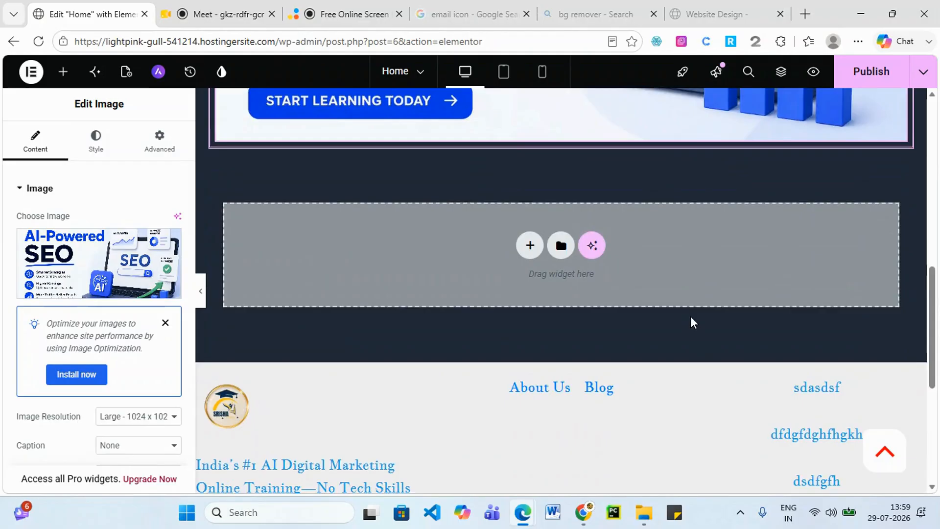
pyautogui.scroll(10, 550, 252)
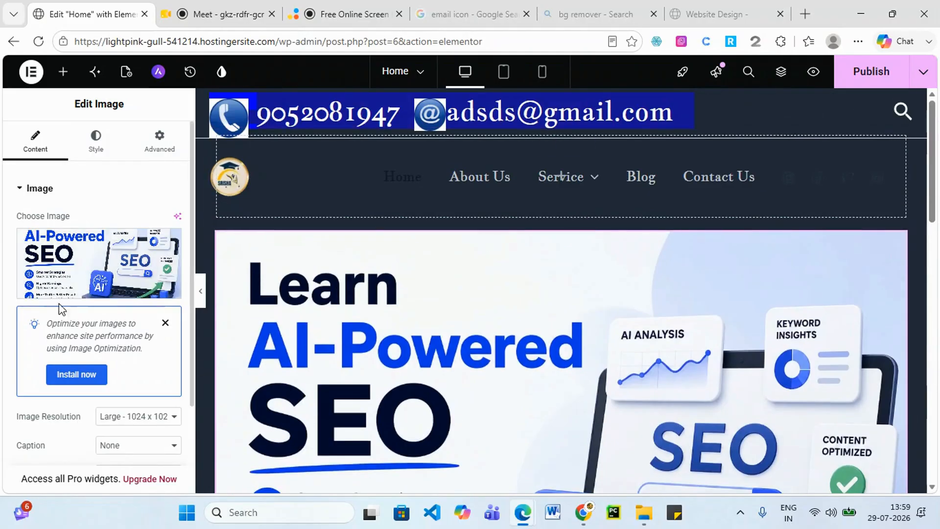
pyautogui.scroll(-2, 142, 382)
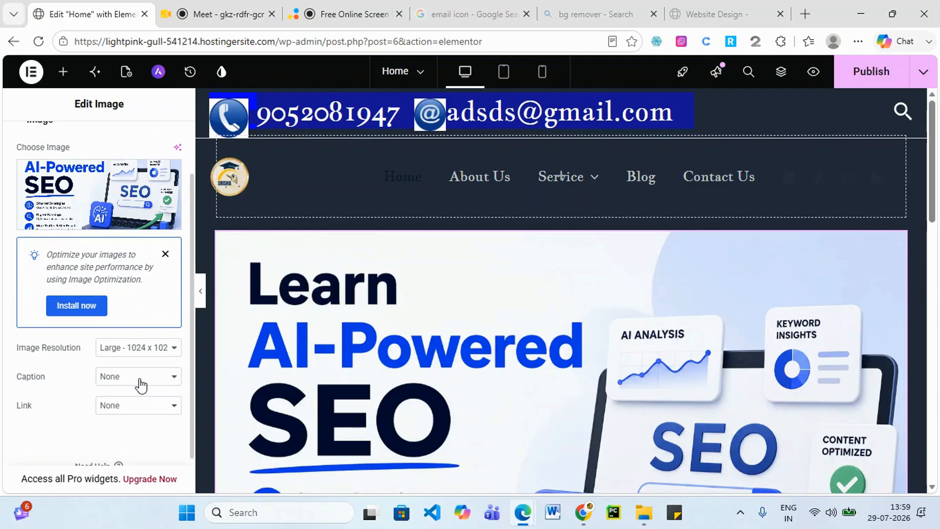
pyautogui.click(173, 354)
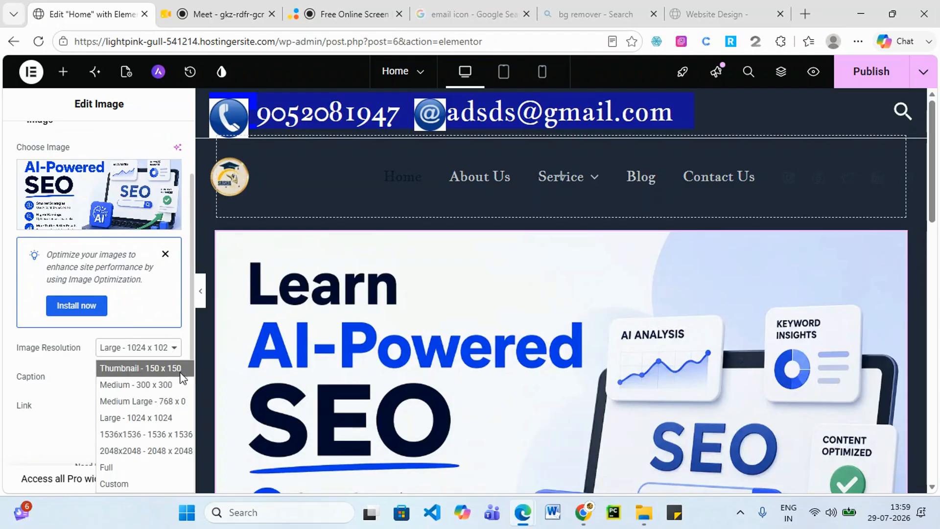
pyautogui.click(170, 387)
pyautogui.click(172, 347)
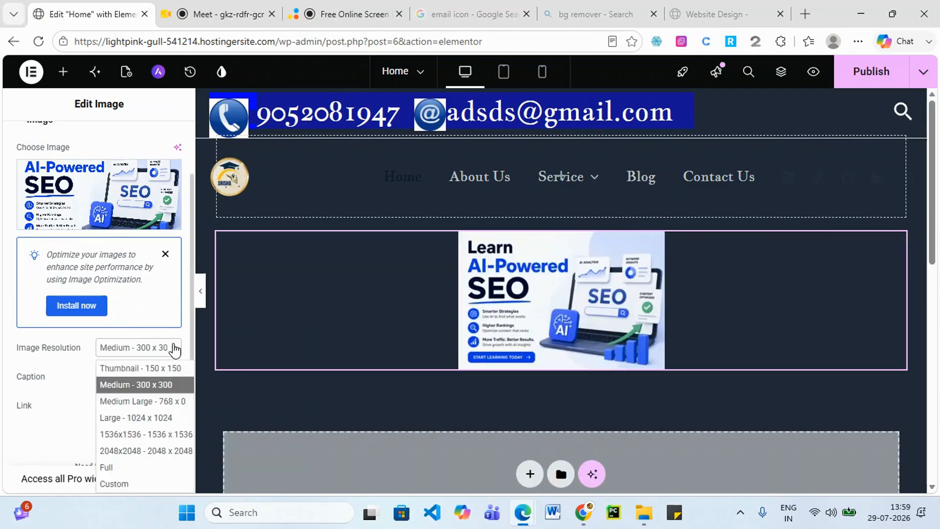
pyautogui.click(166, 366)
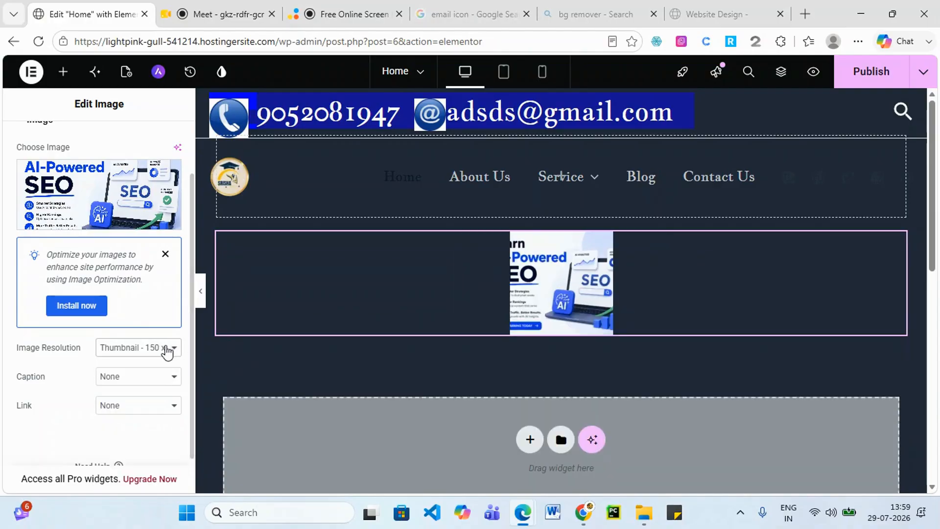
pyautogui.click(172, 347)
pyautogui.click(158, 421)
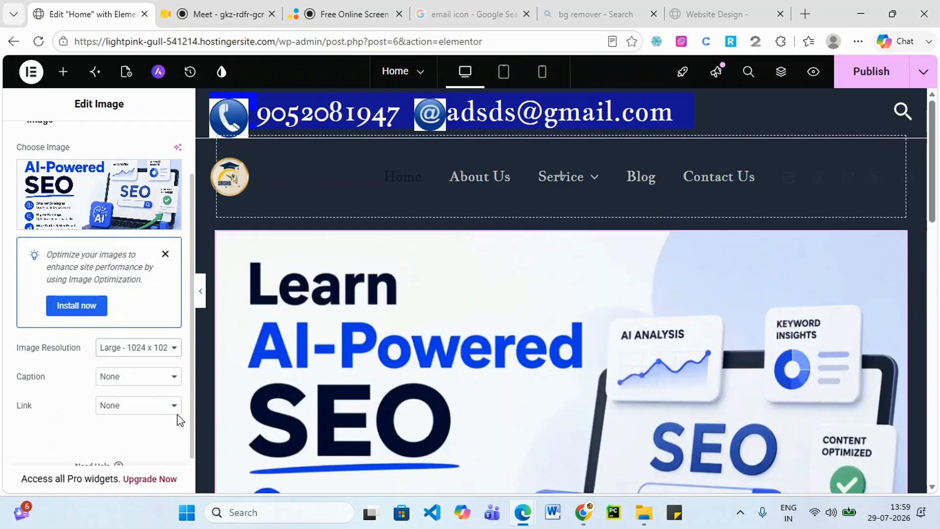
pyautogui.scroll(-5, 606, 377)
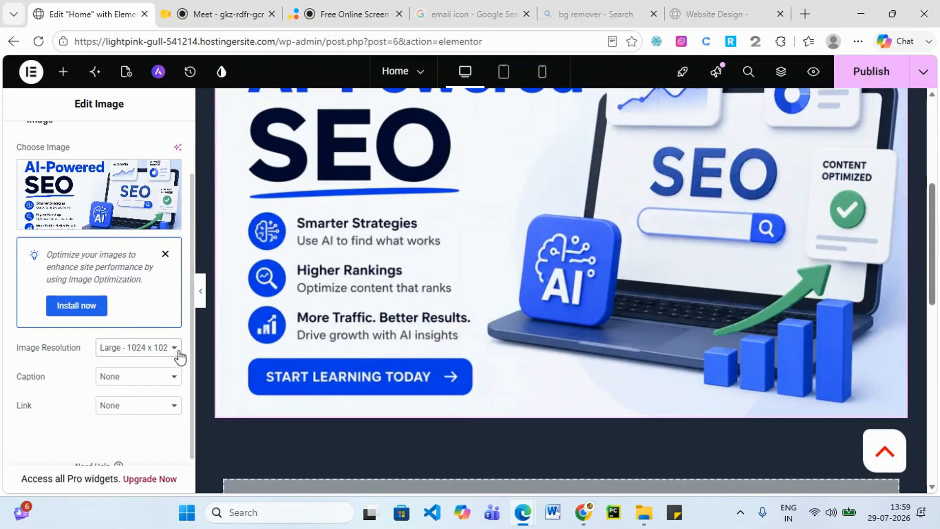
pyautogui.click(174, 348)
pyautogui.click(136, 468)
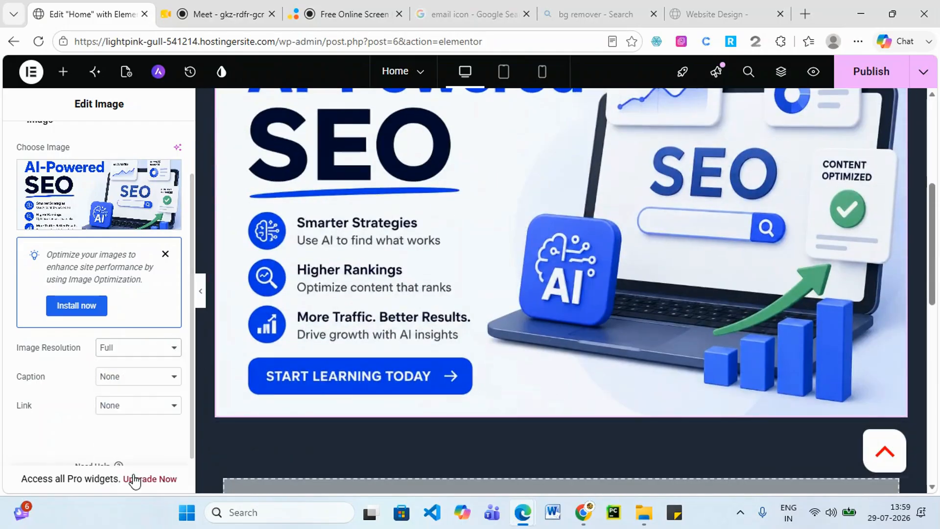
pyautogui.click(171, 349)
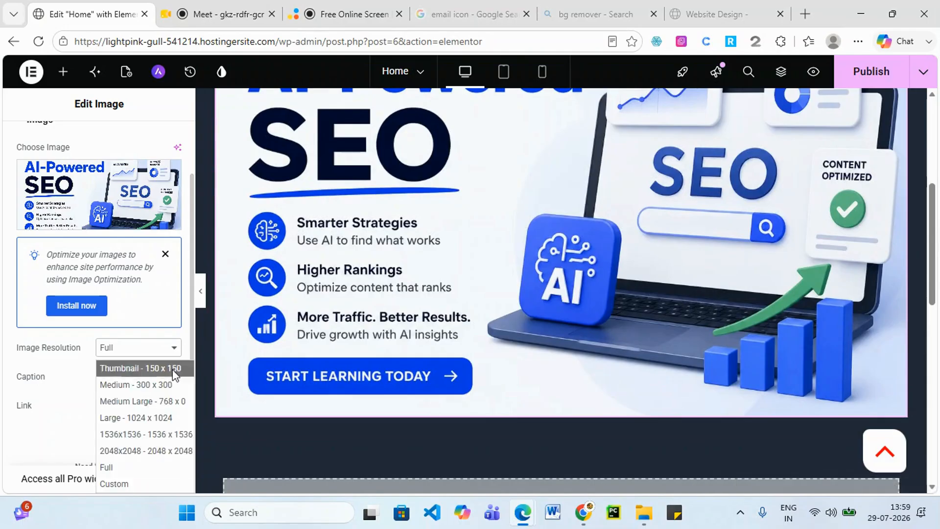
# Set a Custom image resolution of 1500 × 700 and apply it.
pyautogui.click(141, 483)
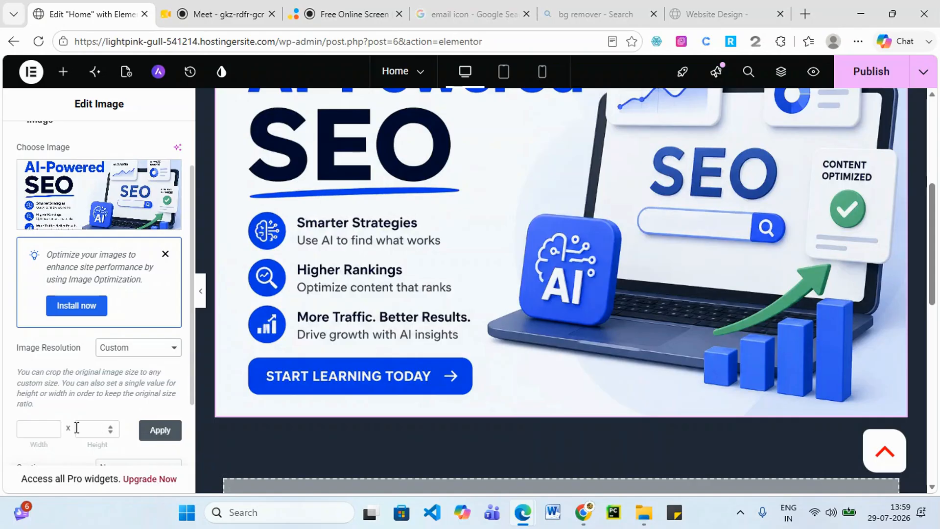
pyautogui.click(51, 431)
pyautogui.write('1500')
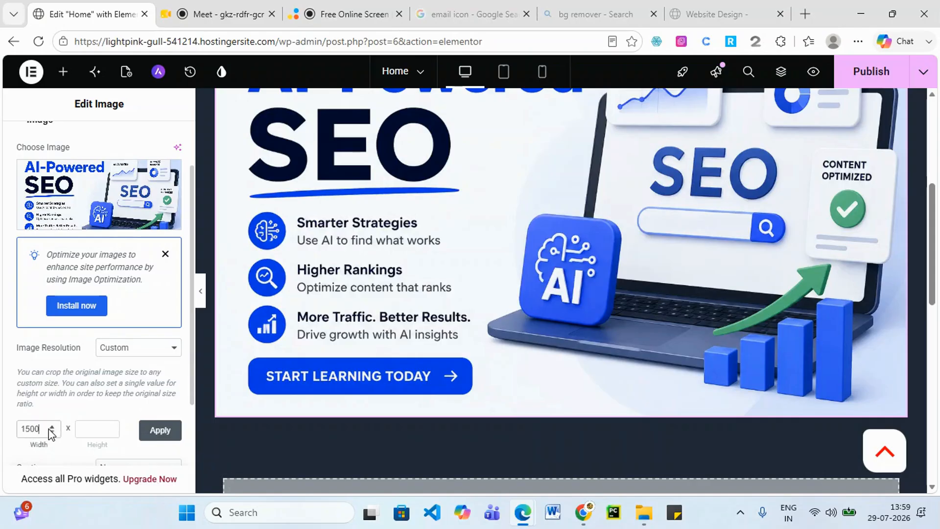
pyautogui.click(88, 429)
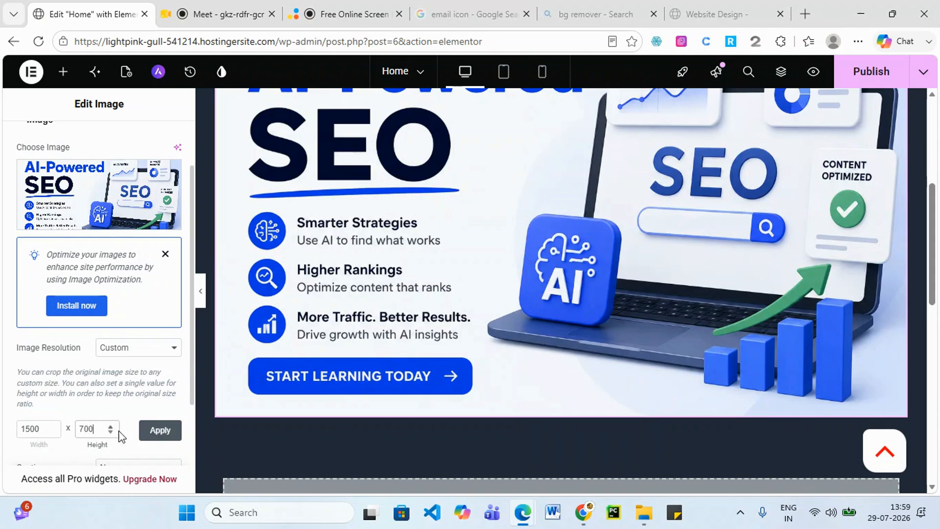
pyautogui.click(177, 434)
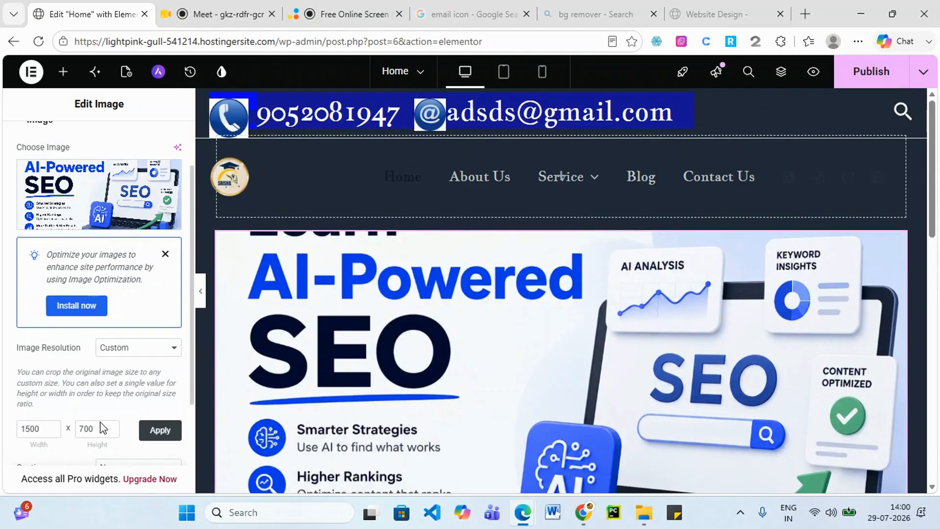
# Link the image to a Custom URL and publish the Home page.
pyautogui.scroll(-3, 122, 428)
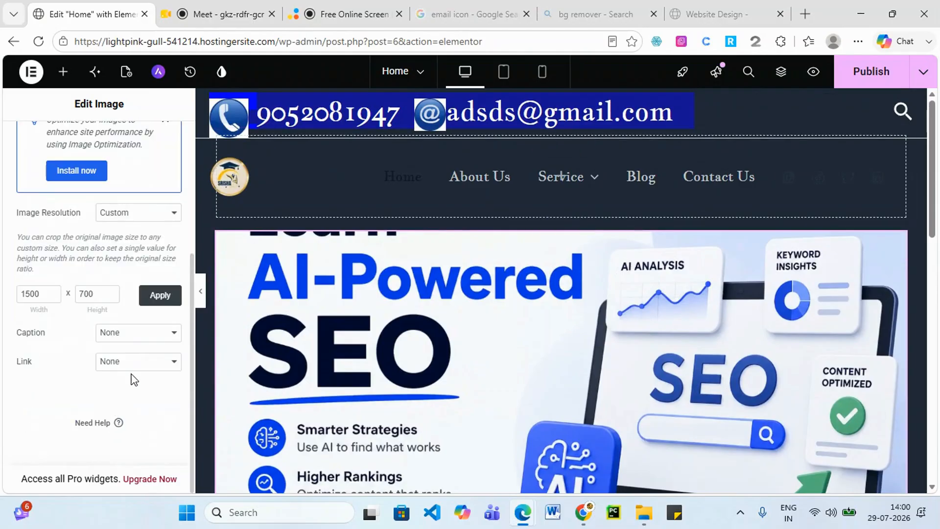
pyautogui.click(149, 367)
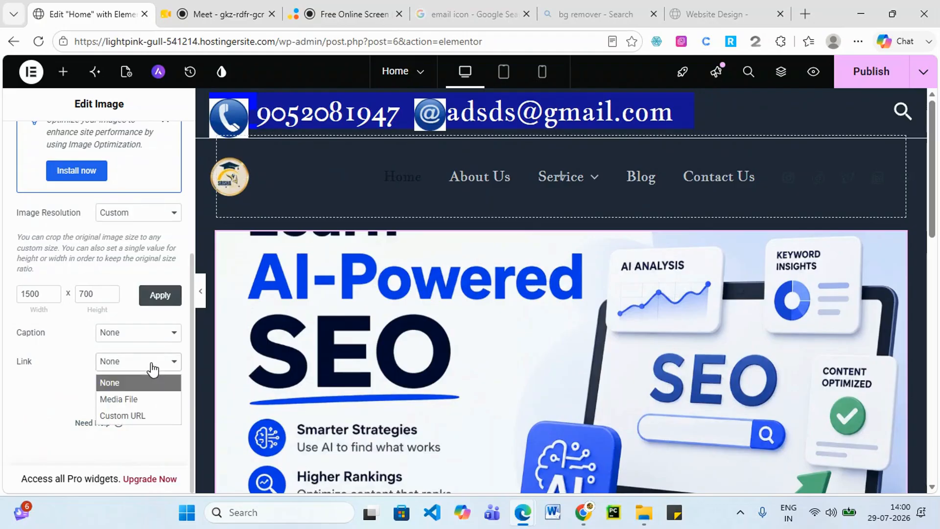
pyautogui.click(60, 410)
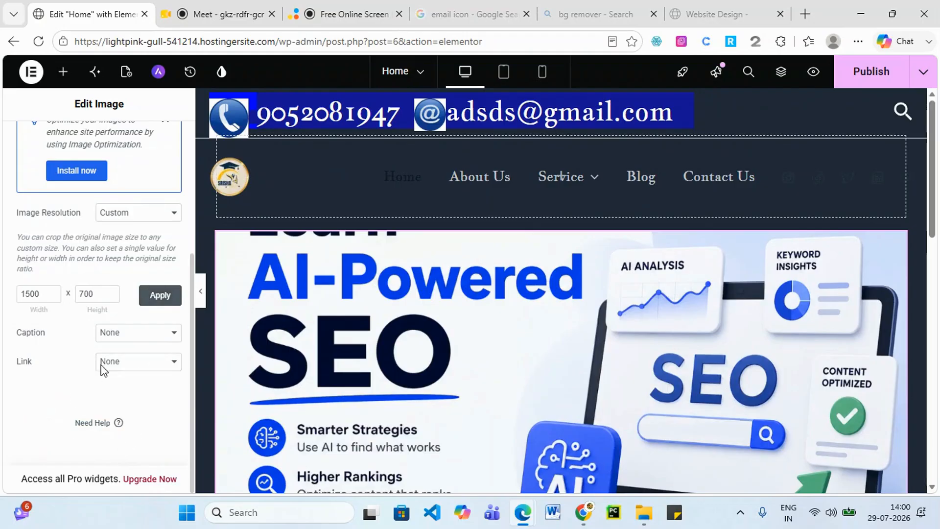
pyautogui.scroll(3, 111, 355)
pyautogui.scroll(-3, 120, 402)
pyautogui.click(173, 363)
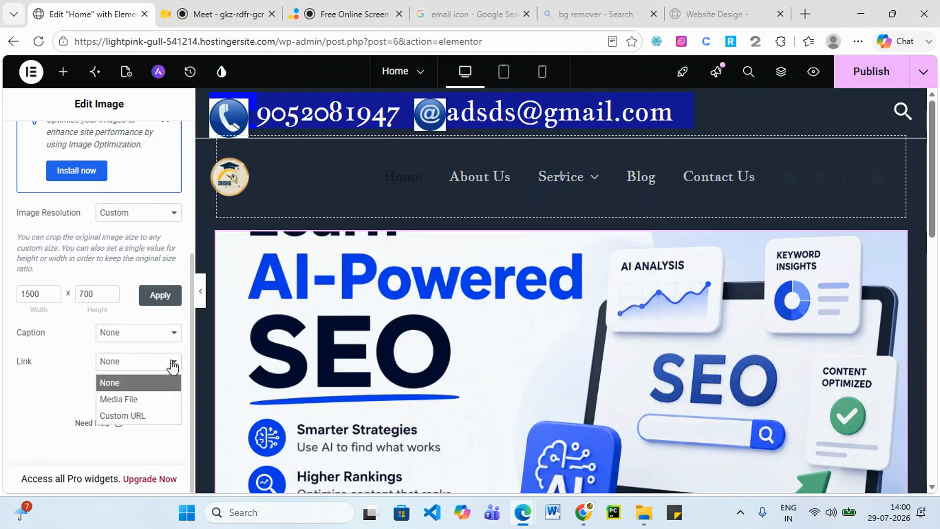
pyautogui.click(136, 415)
pyautogui.click(43, 389)
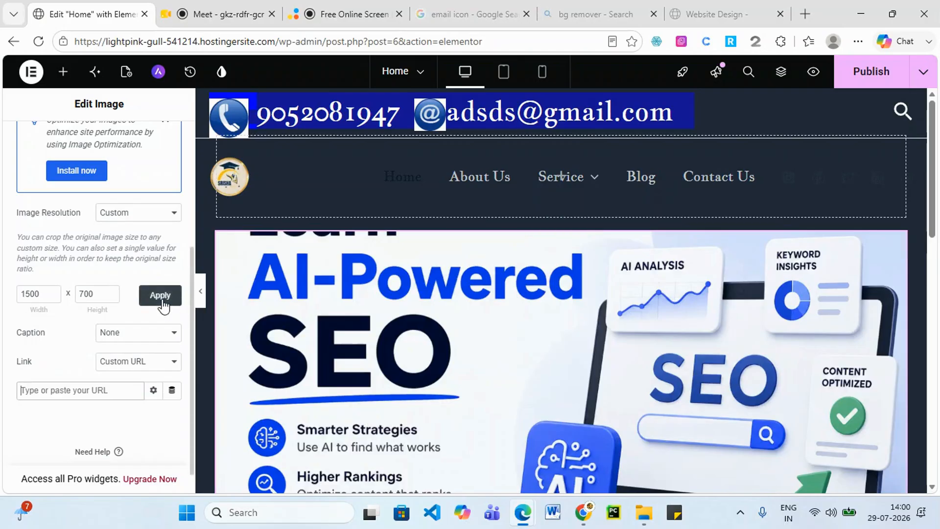
pyautogui.click(871, 71)
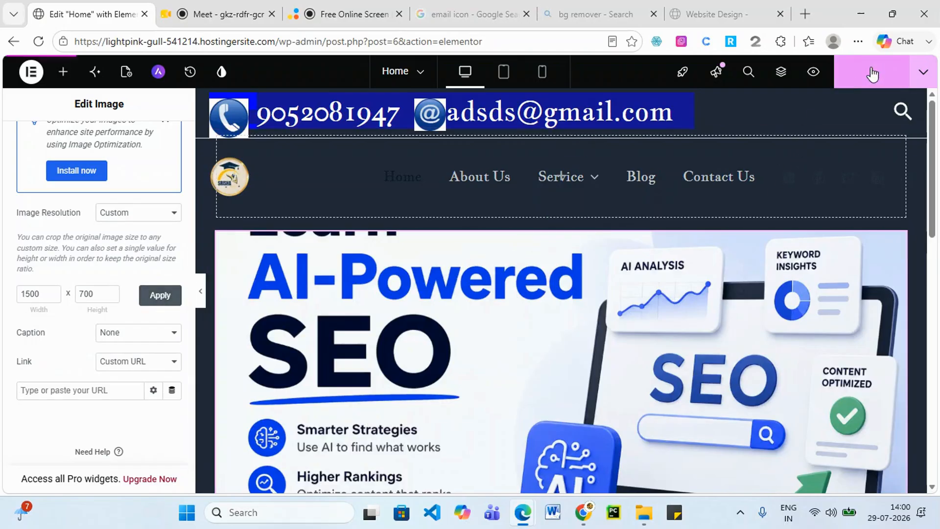
pyautogui.moveTo(523, 512)
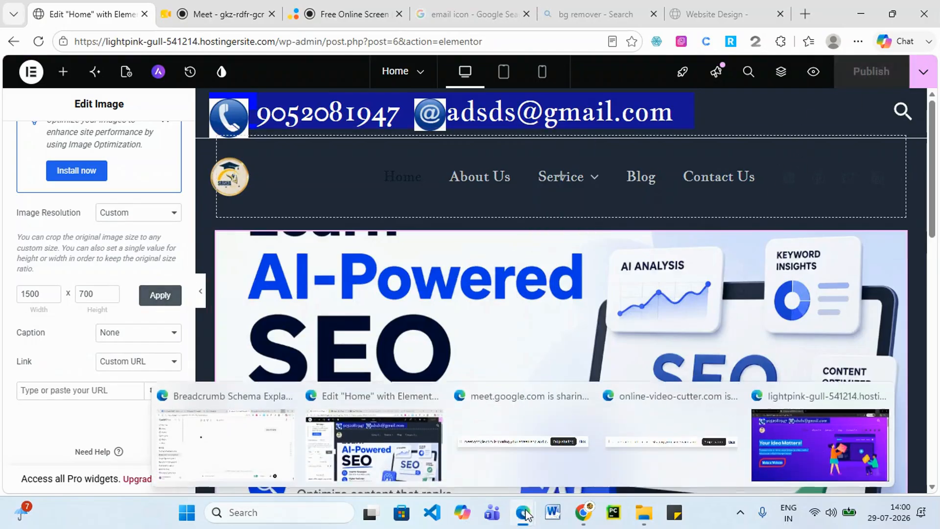
pyautogui.click(867, 443)
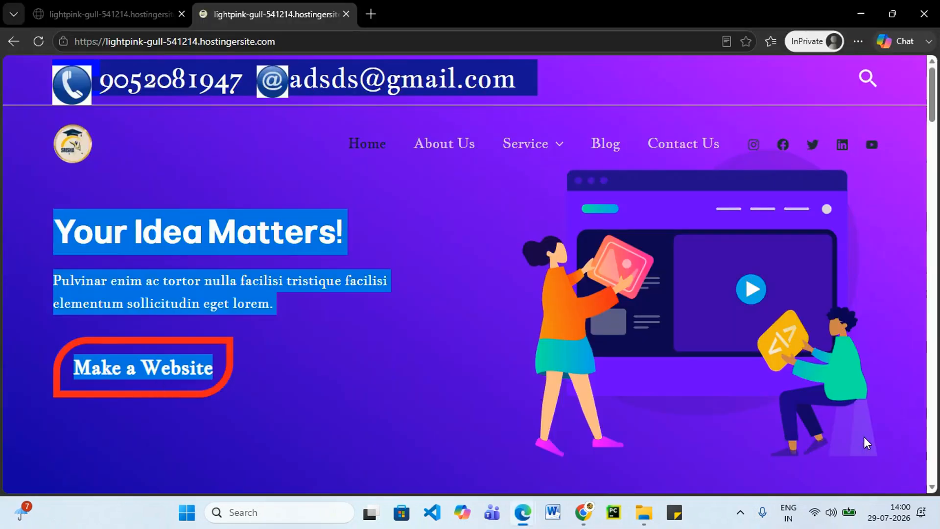
pyautogui.click(39, 42)
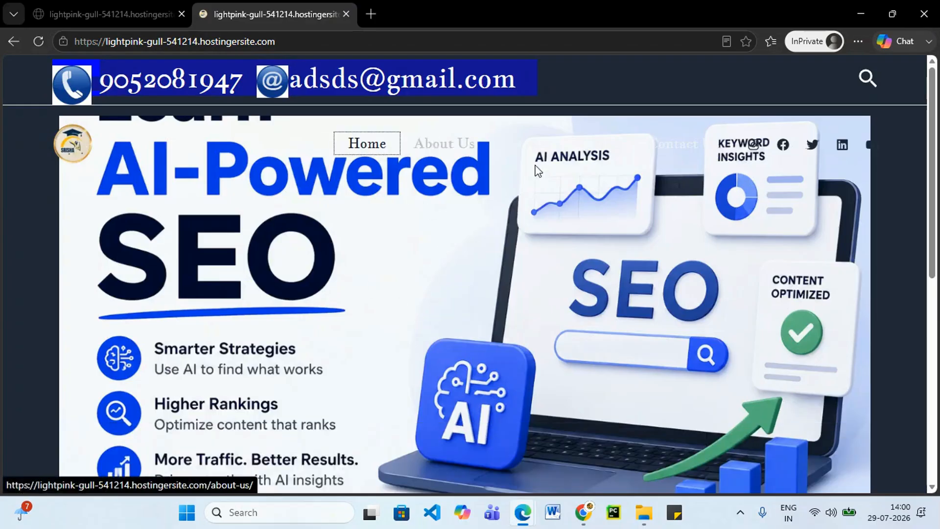
pyautogui.moveTo(537, 147)
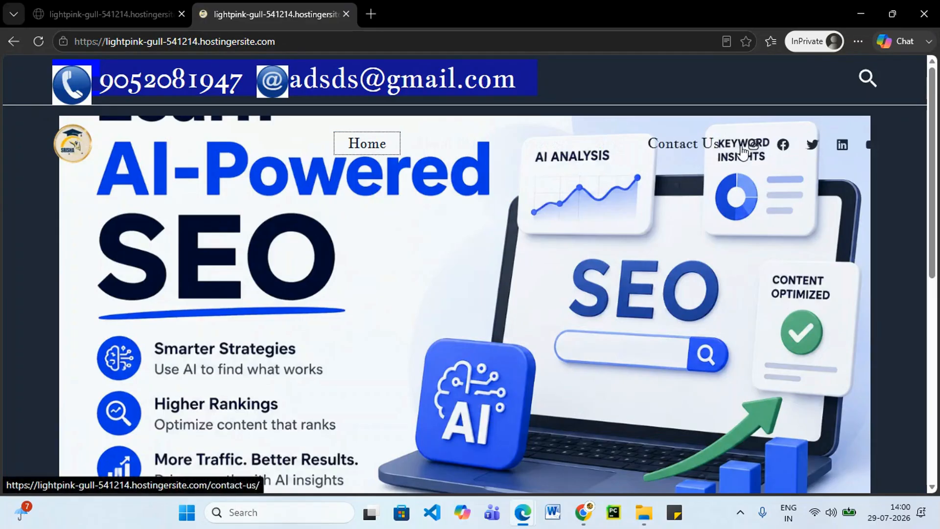
pyautogui.moveTo(487, 156)
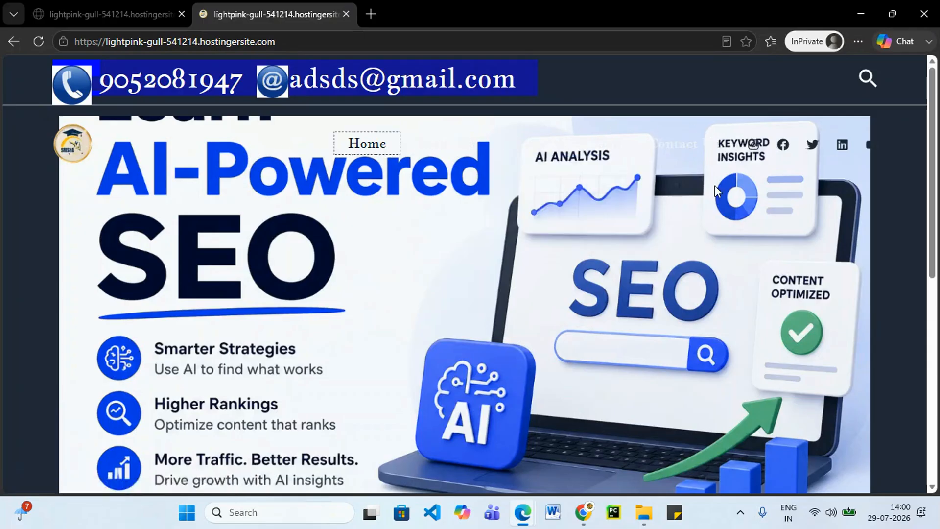
pyautogui.scroll(-7, 501, 272)
pyautogui.scroll(7, 460, 279)
pyautogui.scroll(1, 447, 275)
pyautogui.scroll(-1, 164, 221)
pyautogui.scroll(1, 147, 142)
pyautogui.scroll(-5, 141, 200)
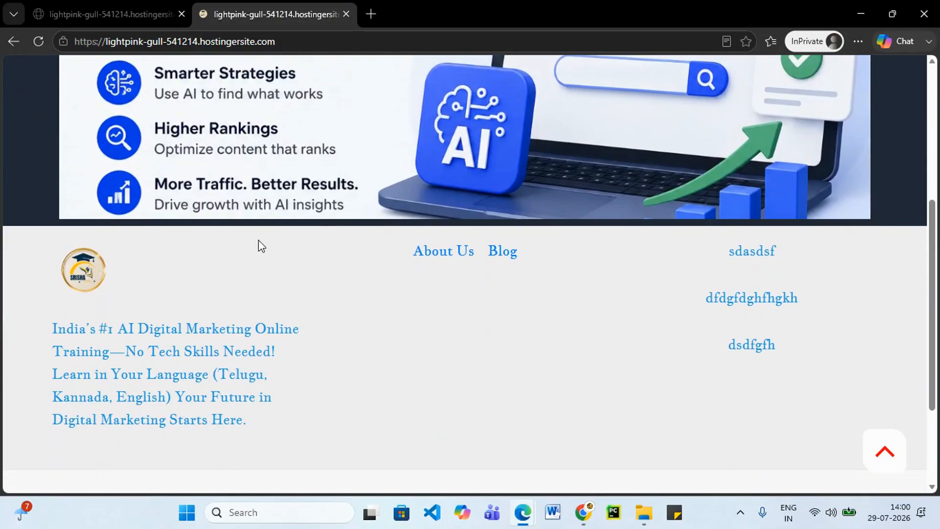
pyautogui.scroll(-2, 384, 264)
pyautogui.scroll(3, 392, 257)
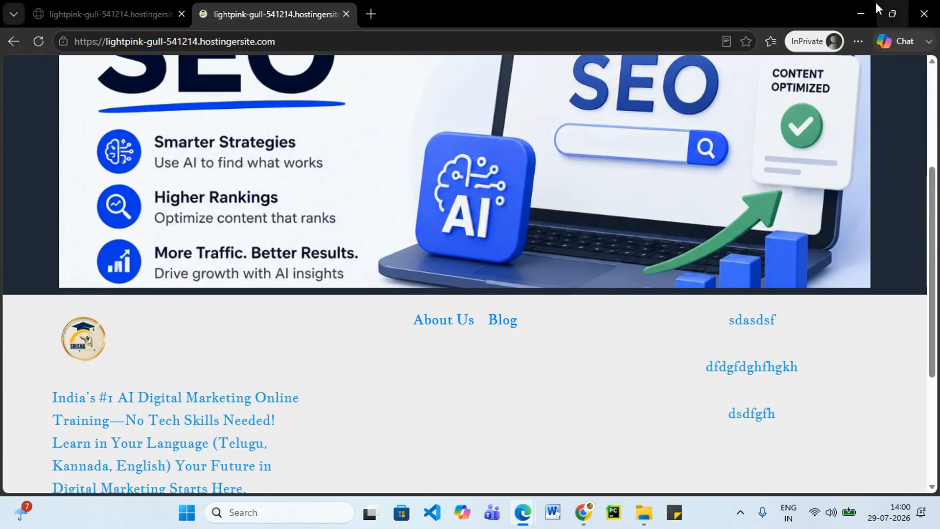
pyautogui.click(862, 7)
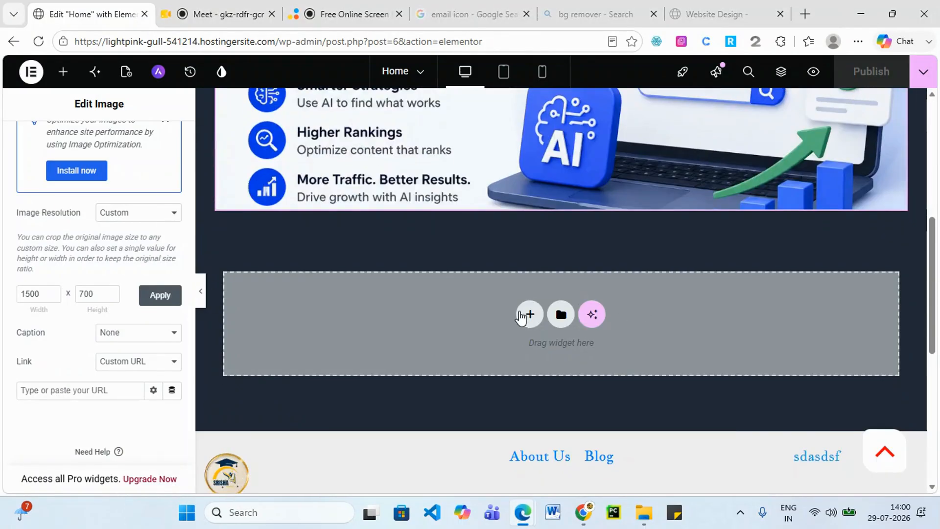
# Add a one-column Flexbox container below the banner and publish the page.
pyautogui.click(528, 314)
pyautogui.click(512, 357)
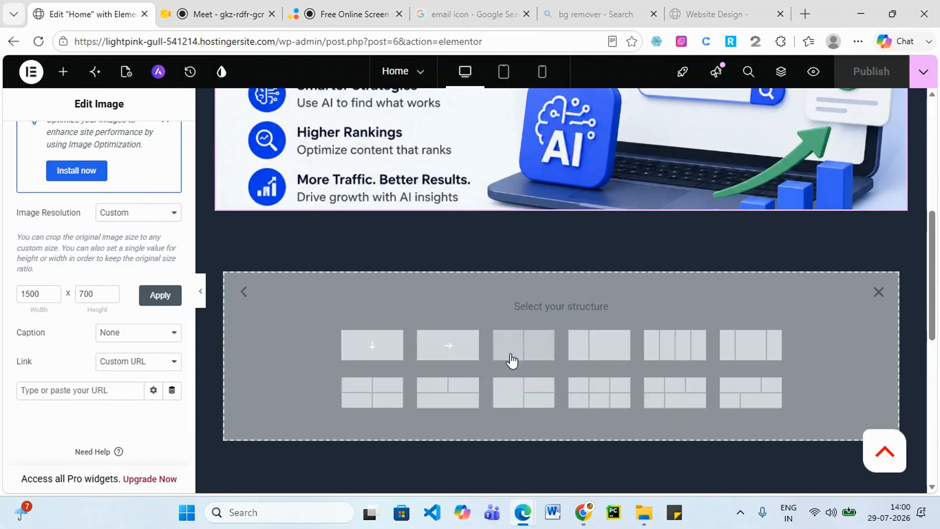
pyautogui.click(373, 349)
pyautogui.scroll(8, 722, 318)
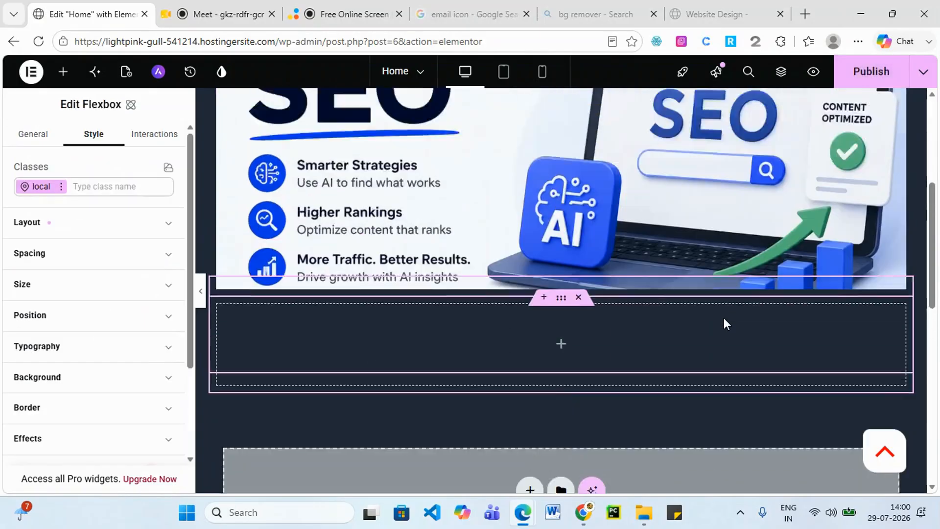
pyautogui.click(867, 81)
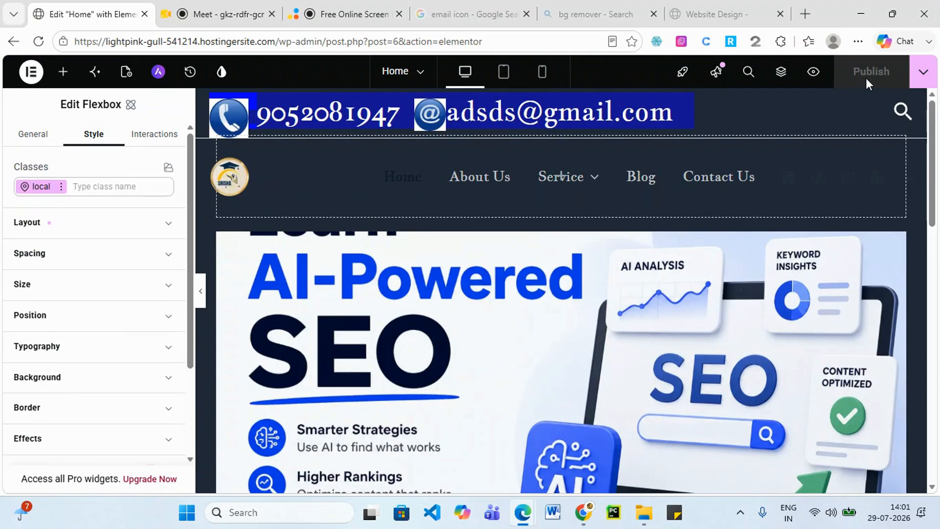
# Exit Elementor to the Home page's WordPress edit screen.
pyautogui.scroll(-10, 499, 370)
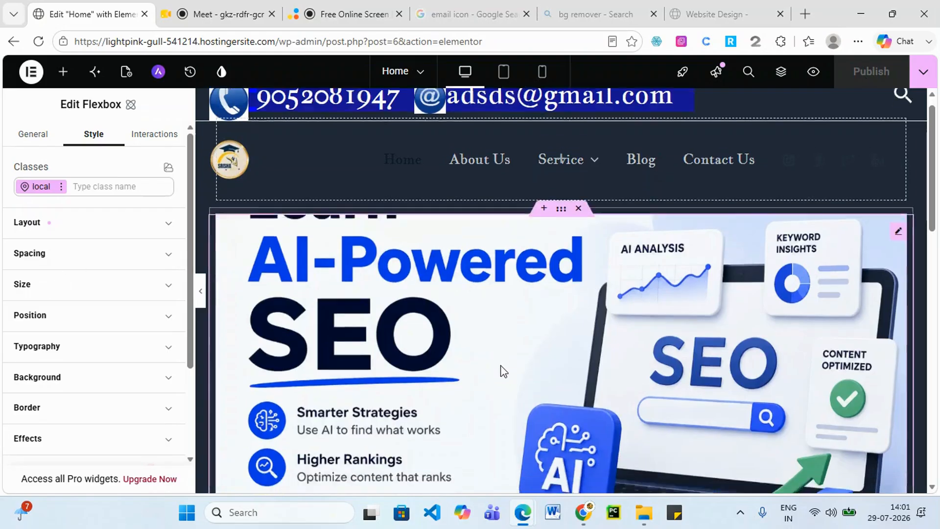
pyautogui.scroll(-1, 501, 365)
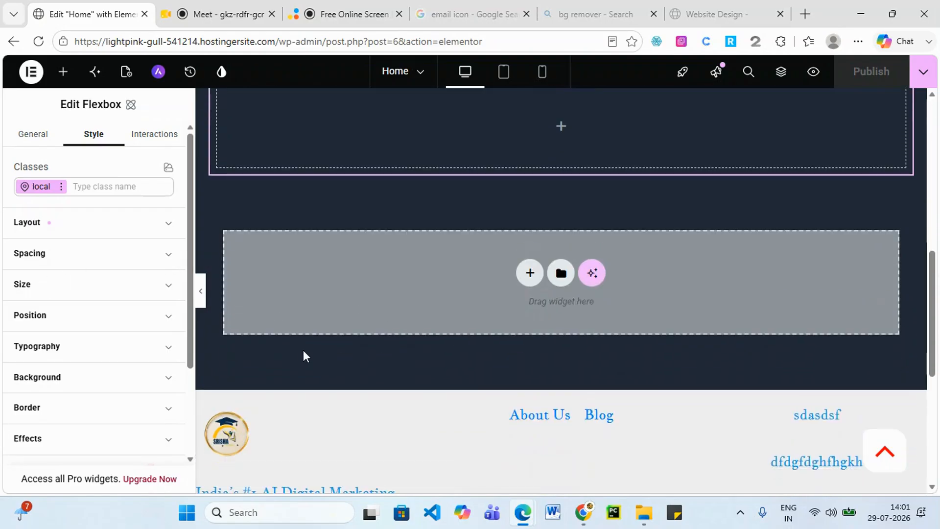
pyautogui.scroll(10, 314, 338)
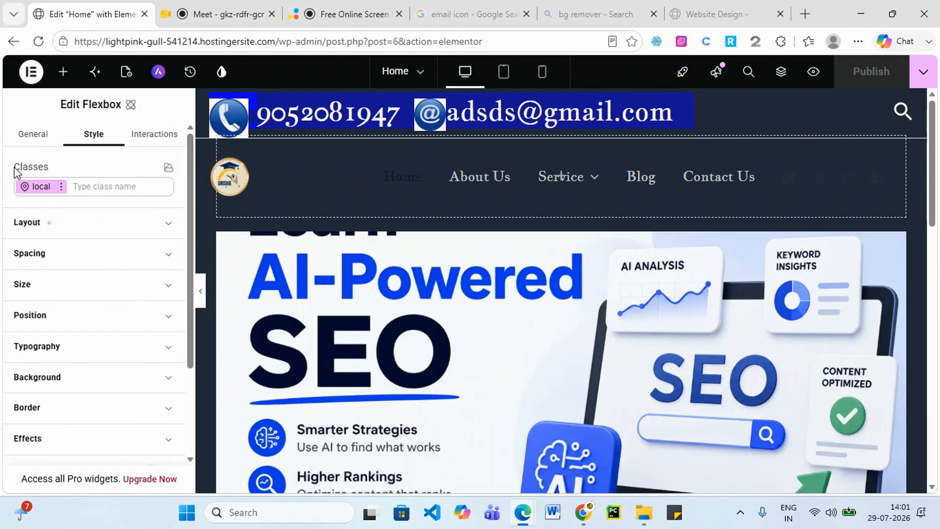
pyautogui.click(29, 139)
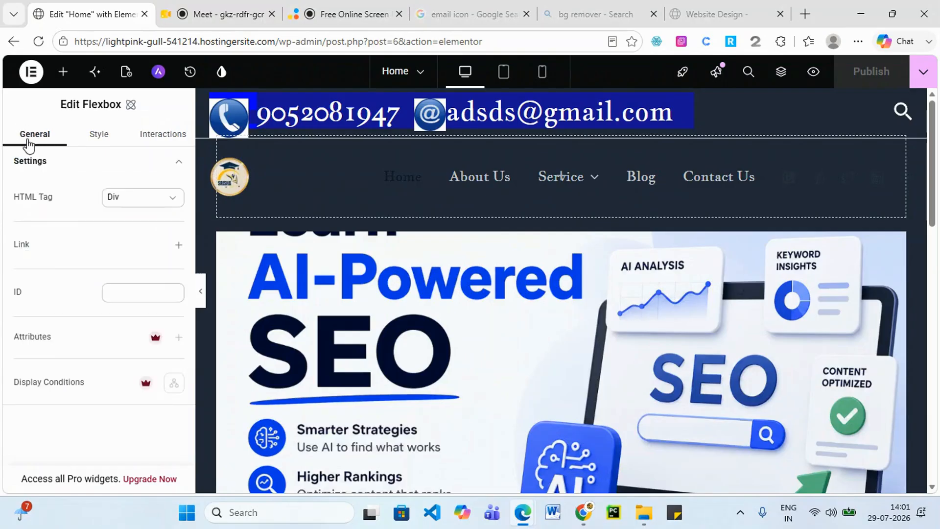
pyautogui.click(30, 72)
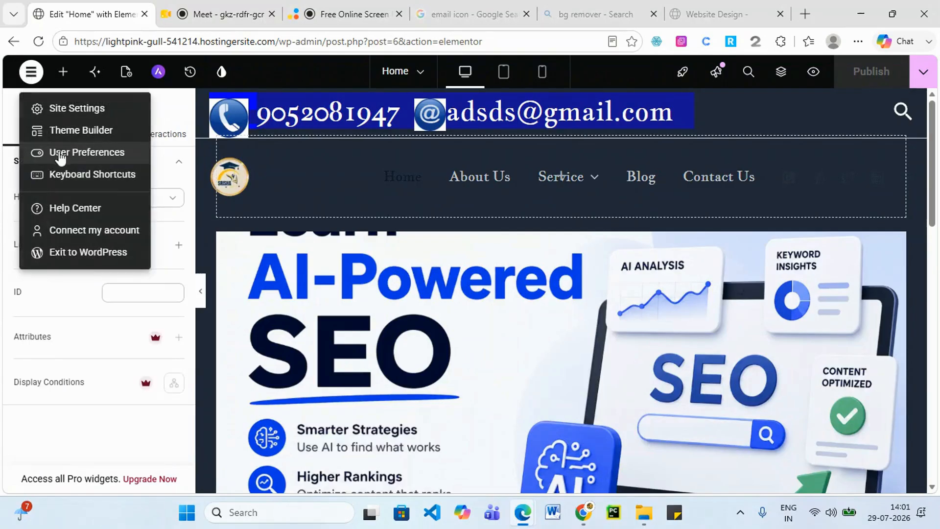
pyautogui.click(93, 257)
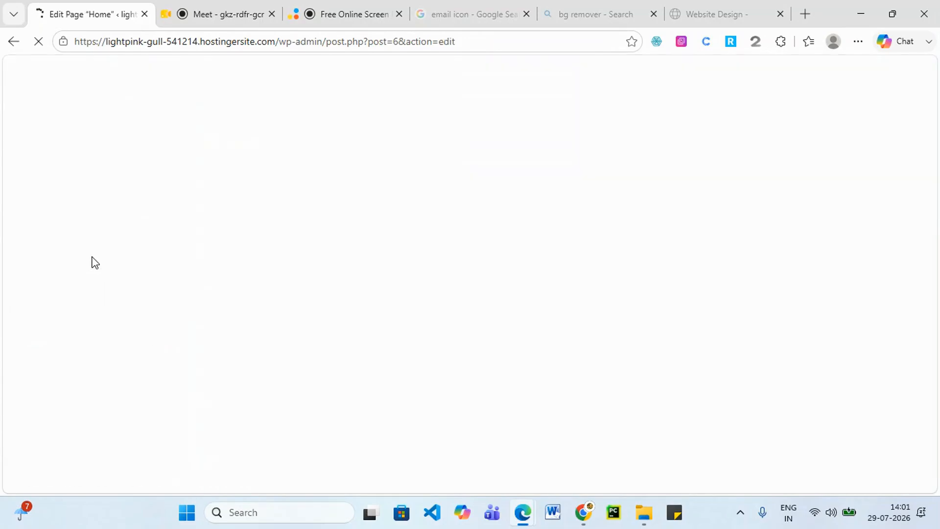